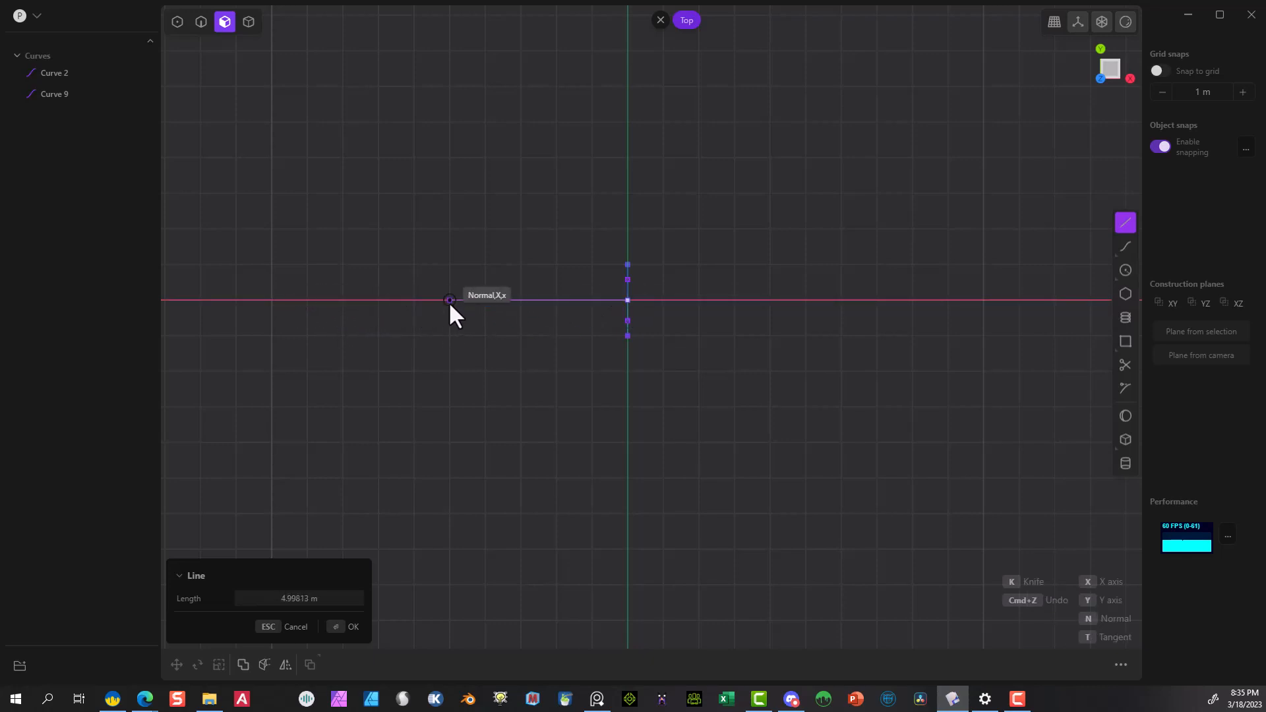
# Turn on grid snapping and draw a three-segment open path, 9 m by 7 m, starting at the profile's top centre in Top view.
pyautogui.click(1159, 70)
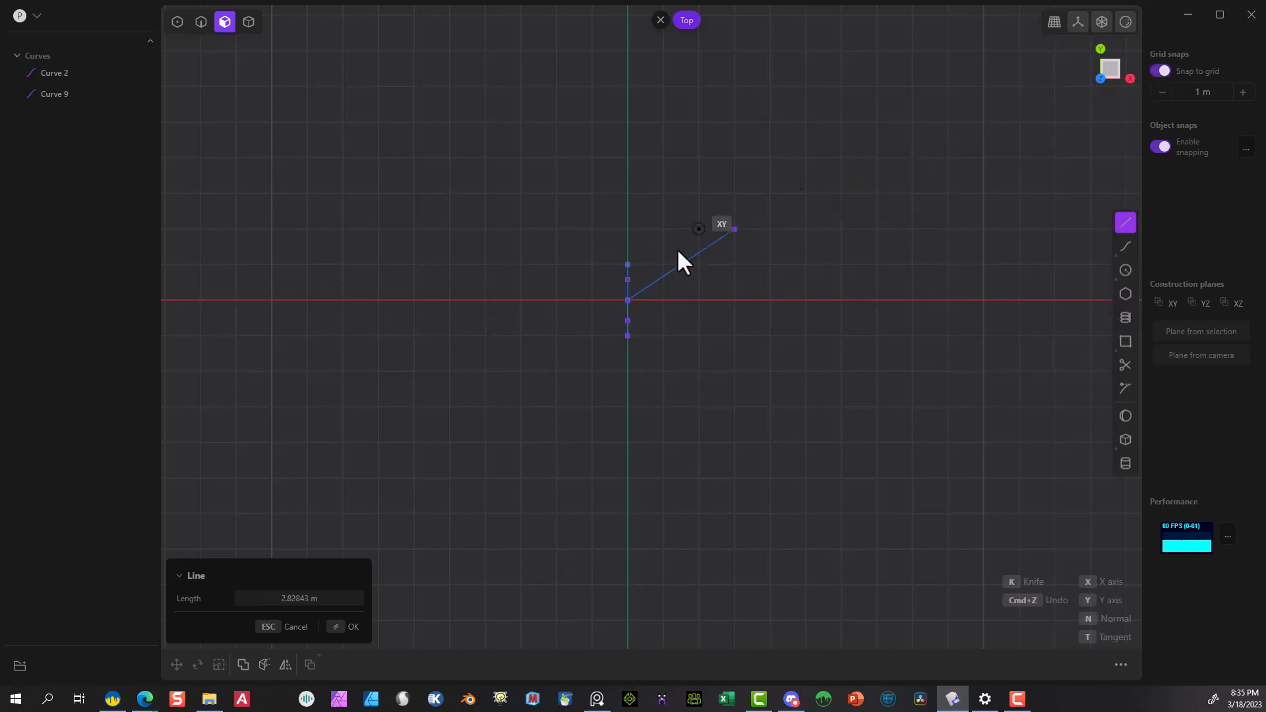
pyautogui.click(319, 294)
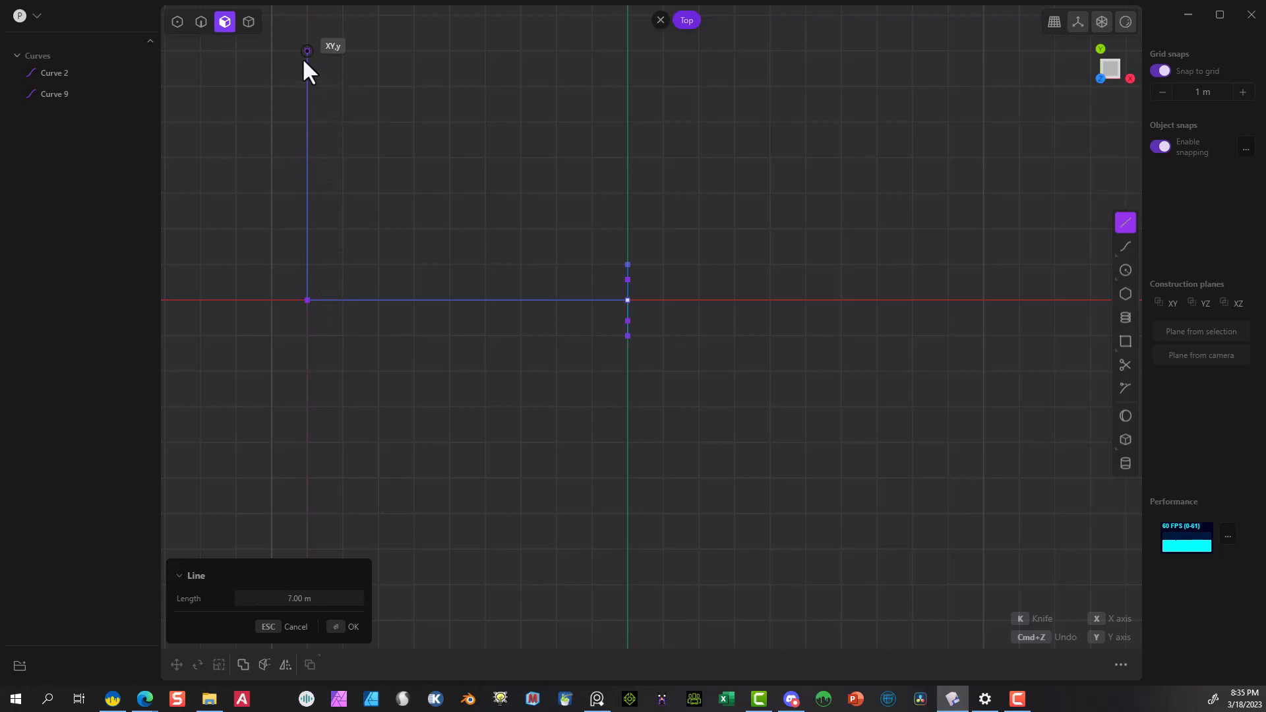
pyautogui.click(304, 59)
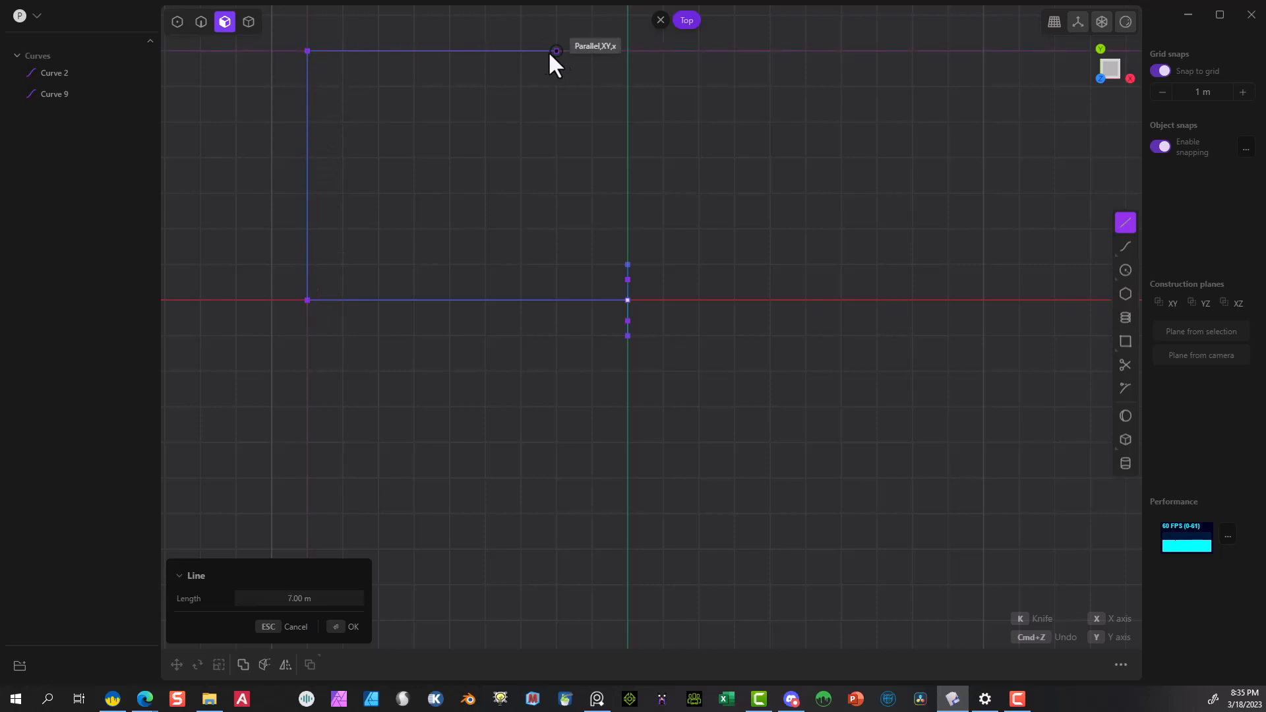
pyautogui.click(627, 51)
pyautogui.press('Return')
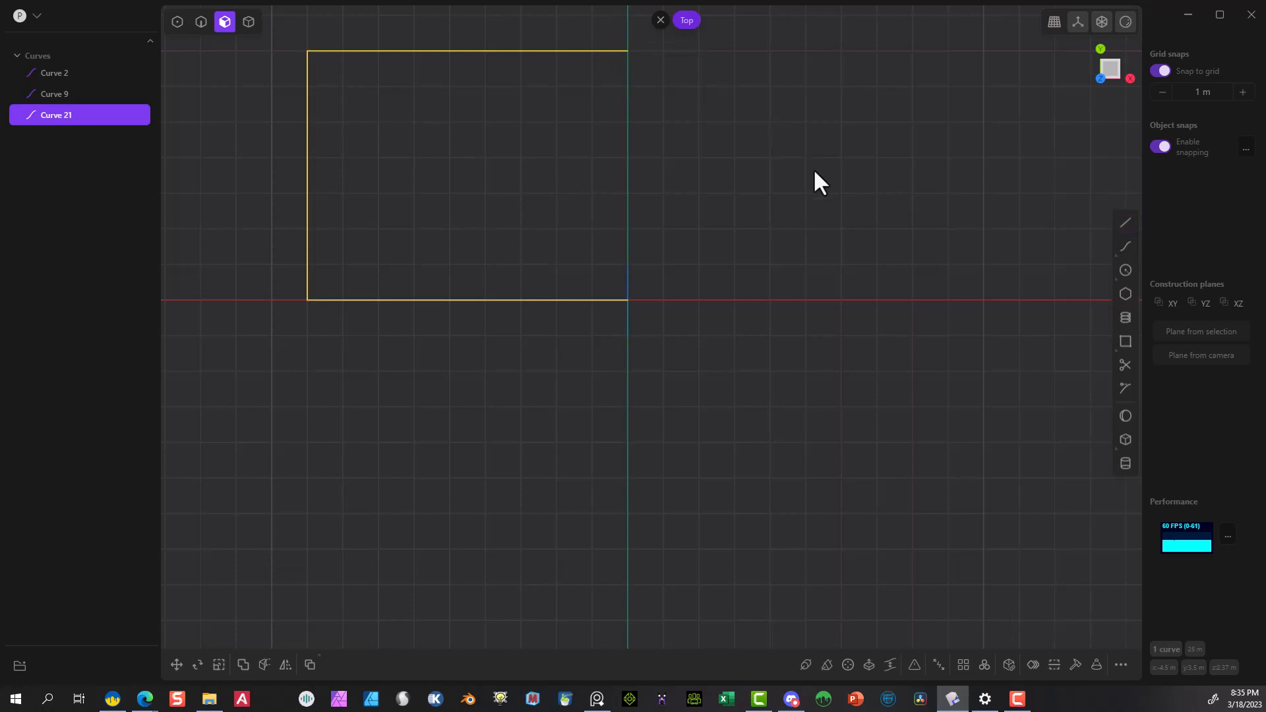
# Fillet the two outer corner vertices of the open path with equal radii.
pyautogui.moveTo(814, 173); pyautogui.dragTo(597, 77, button='middle')
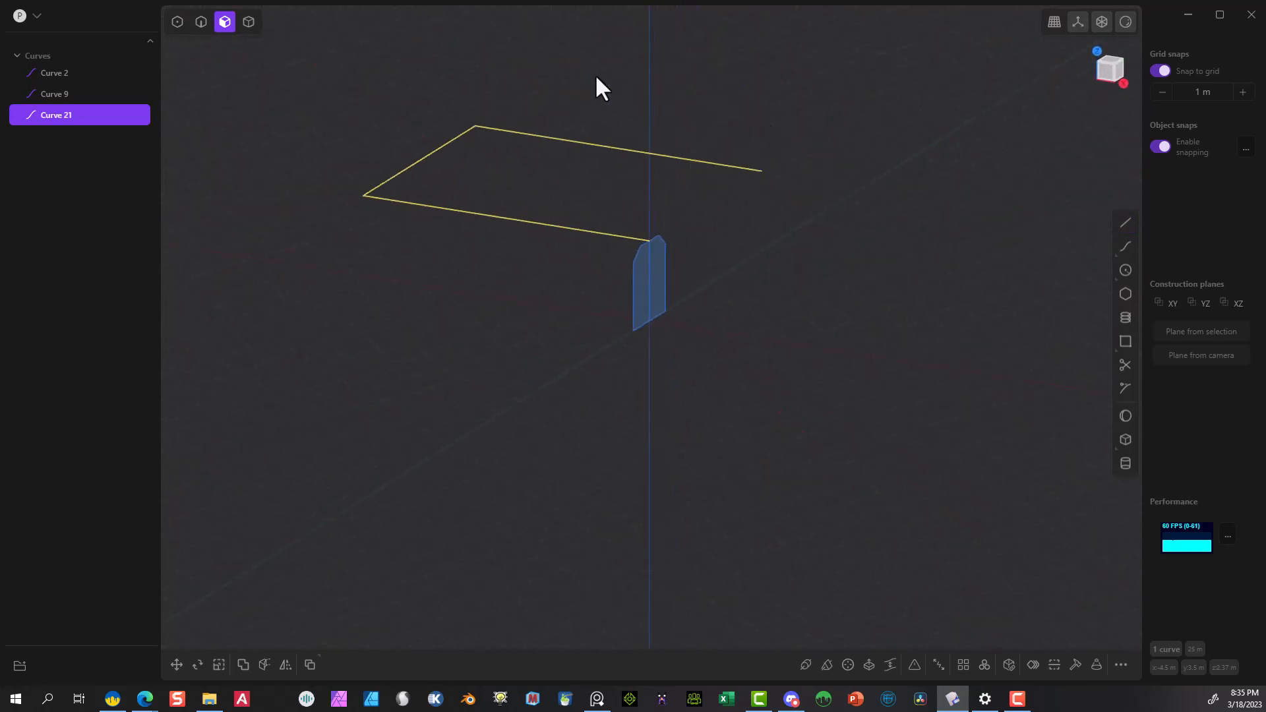
pyautogui.click(177, 22)
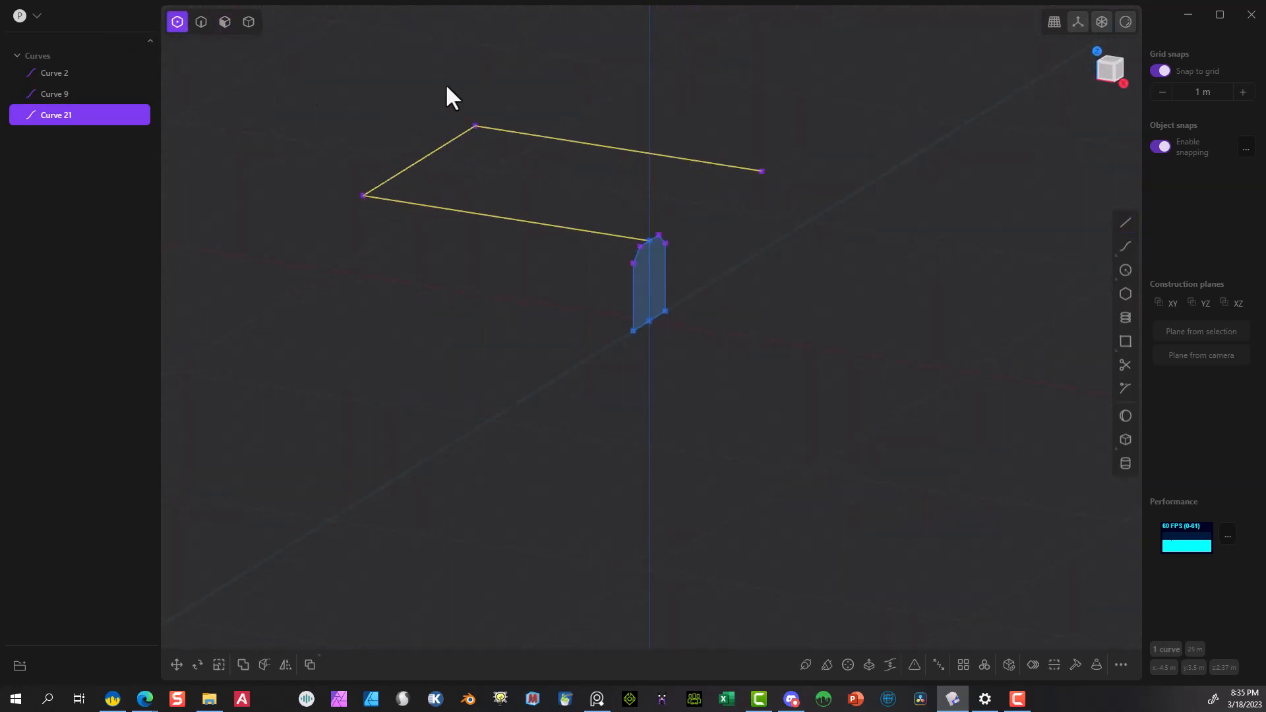
pyautogui.moveTo(524, 75); pyautogui.dragTo(230, 298)
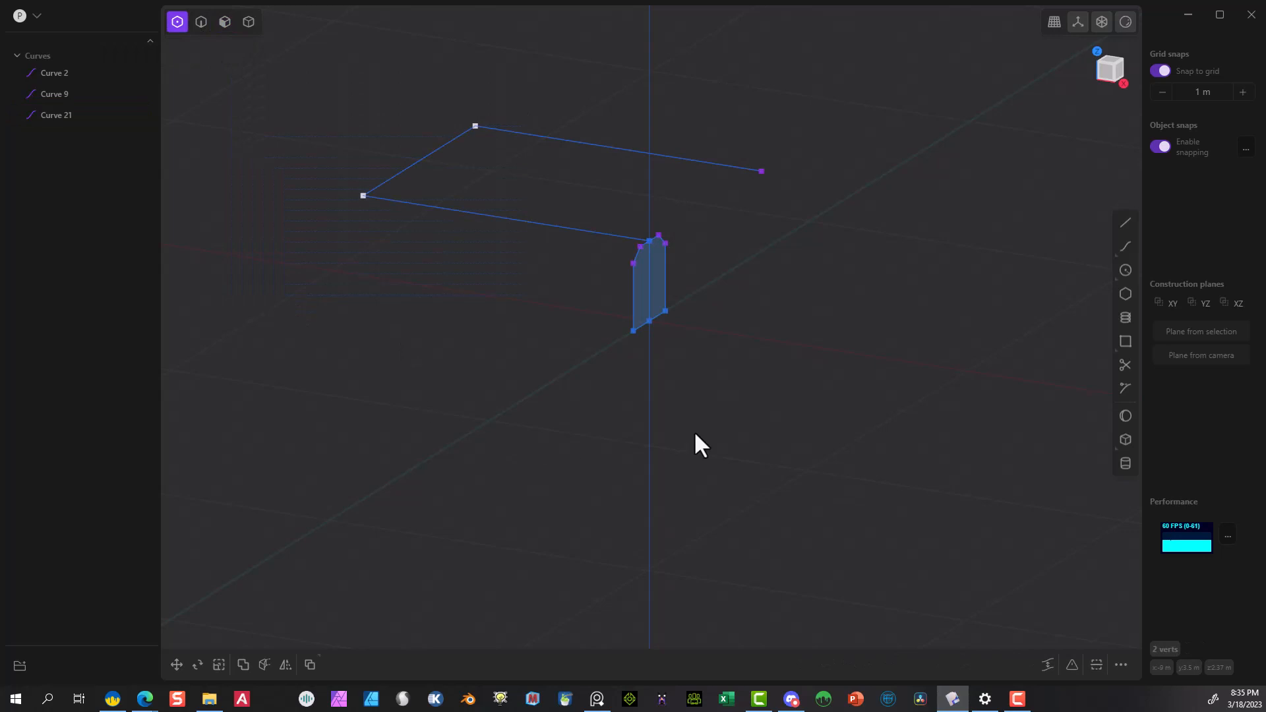
pyautogui.click(1047, 666)
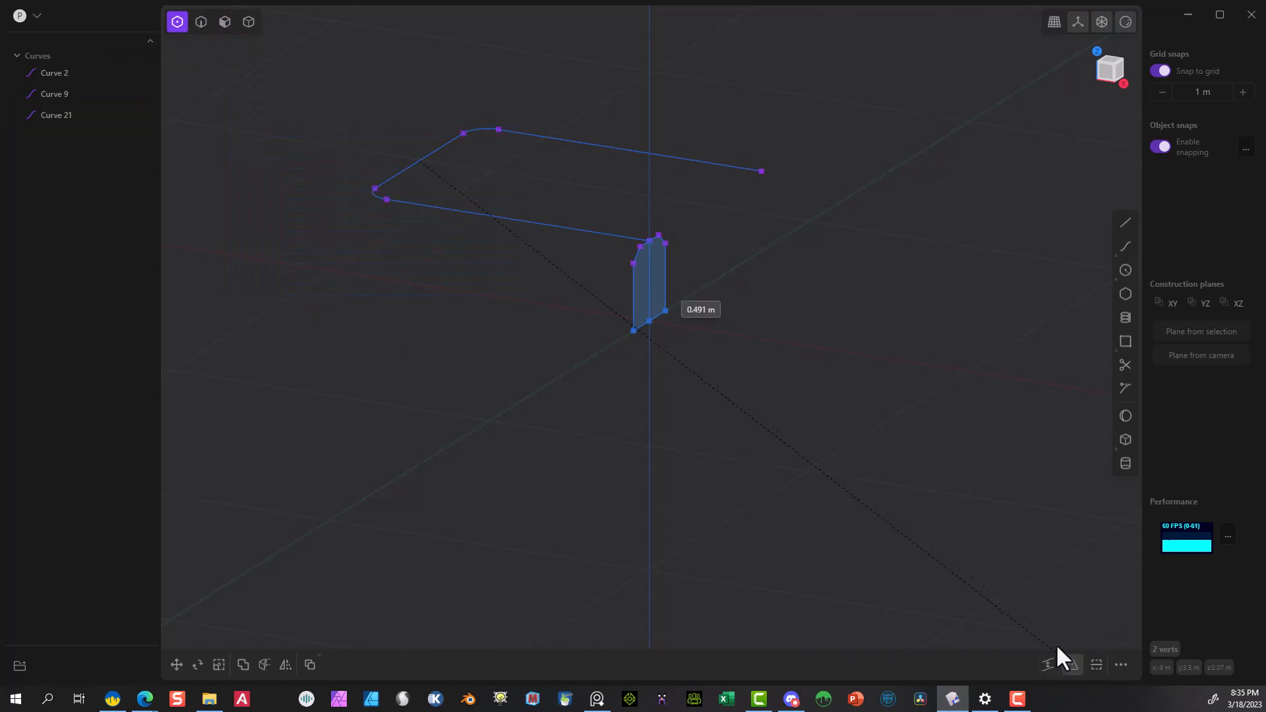
pyautogui.click(1182, 622)
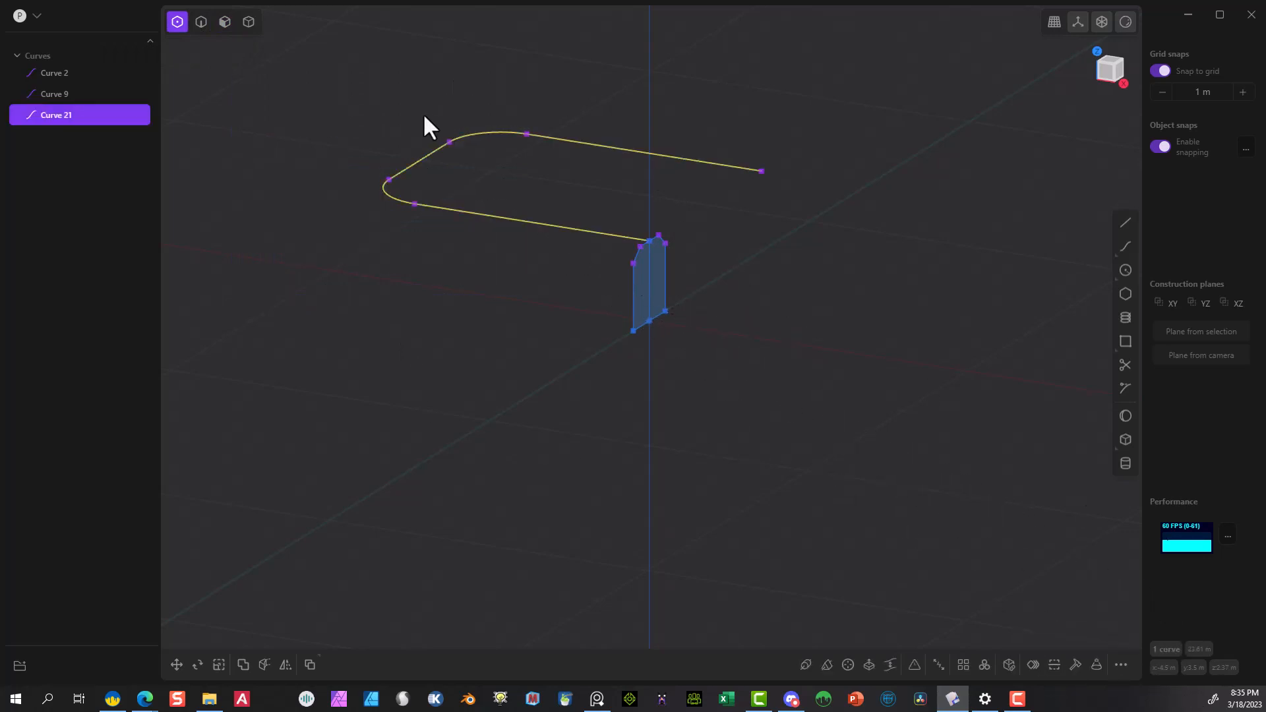
# Move the filleted path down 1 m along Z in the Right view.
pyautogui.press('2')
pyautogui.click(1121, 83)
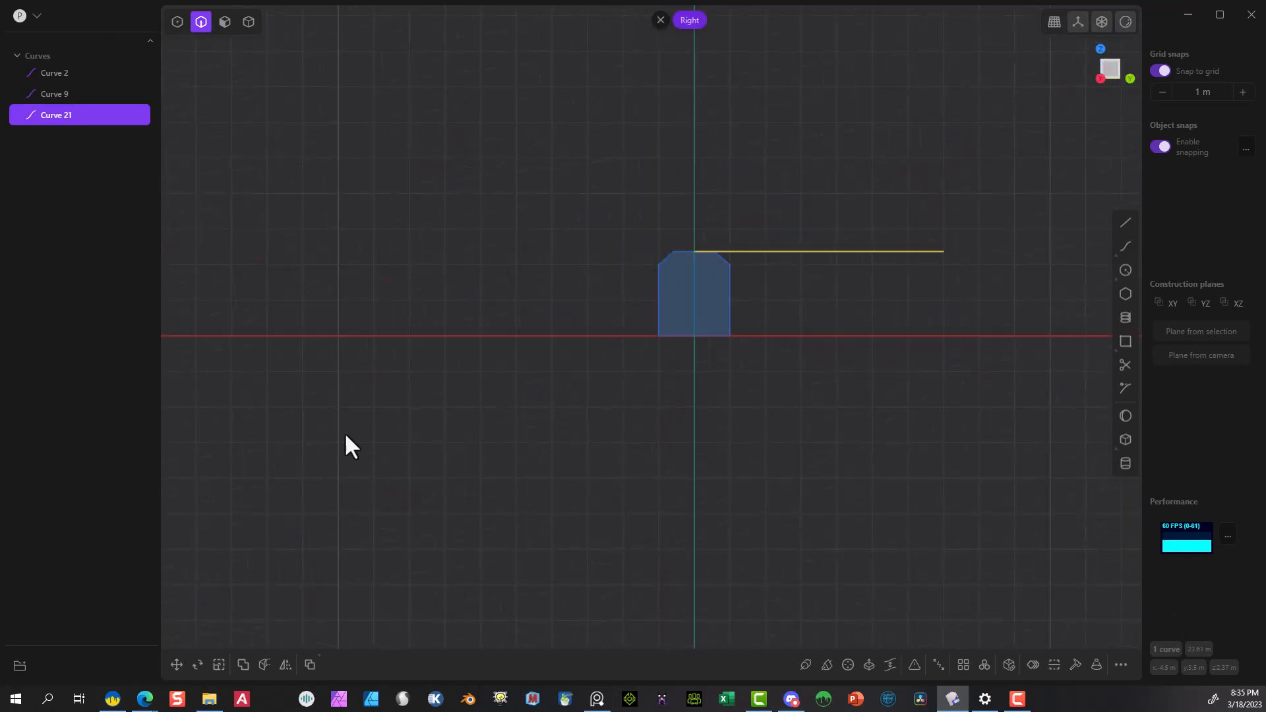
pyautogui.click(176, 665)
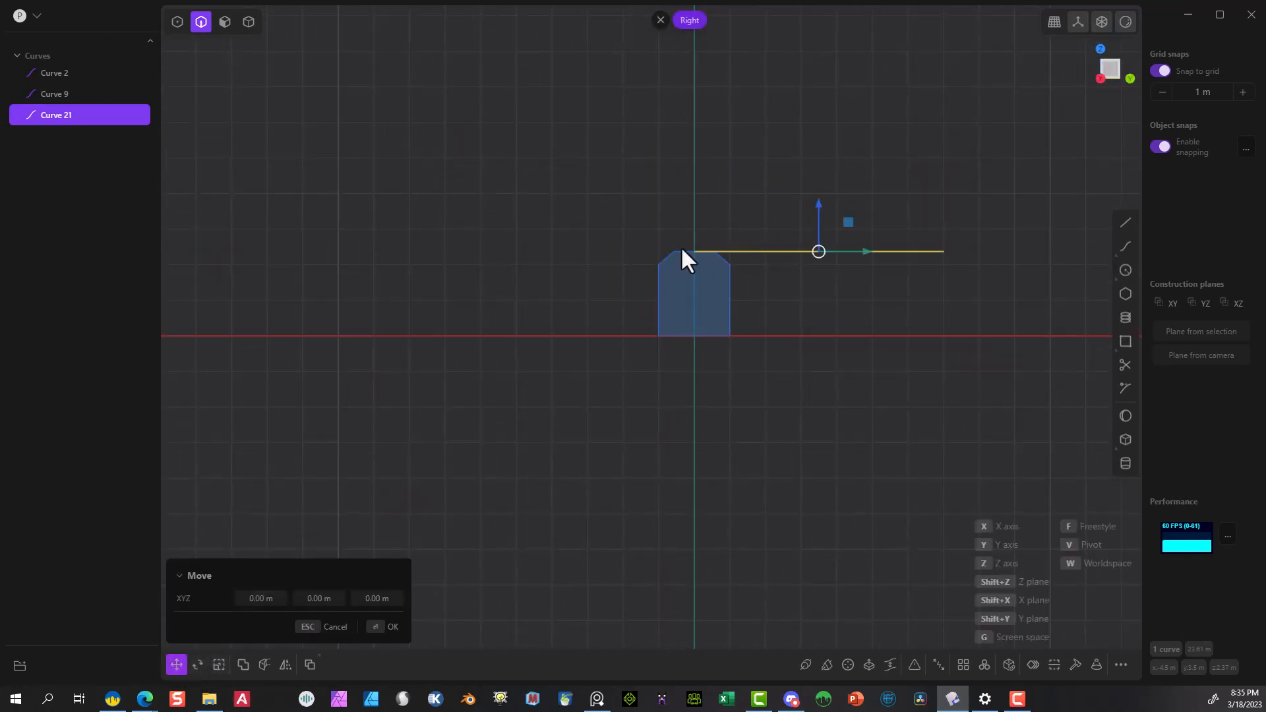
pyautogui.moveTo(811, 198); pyautogui.dragTo(811, 245)
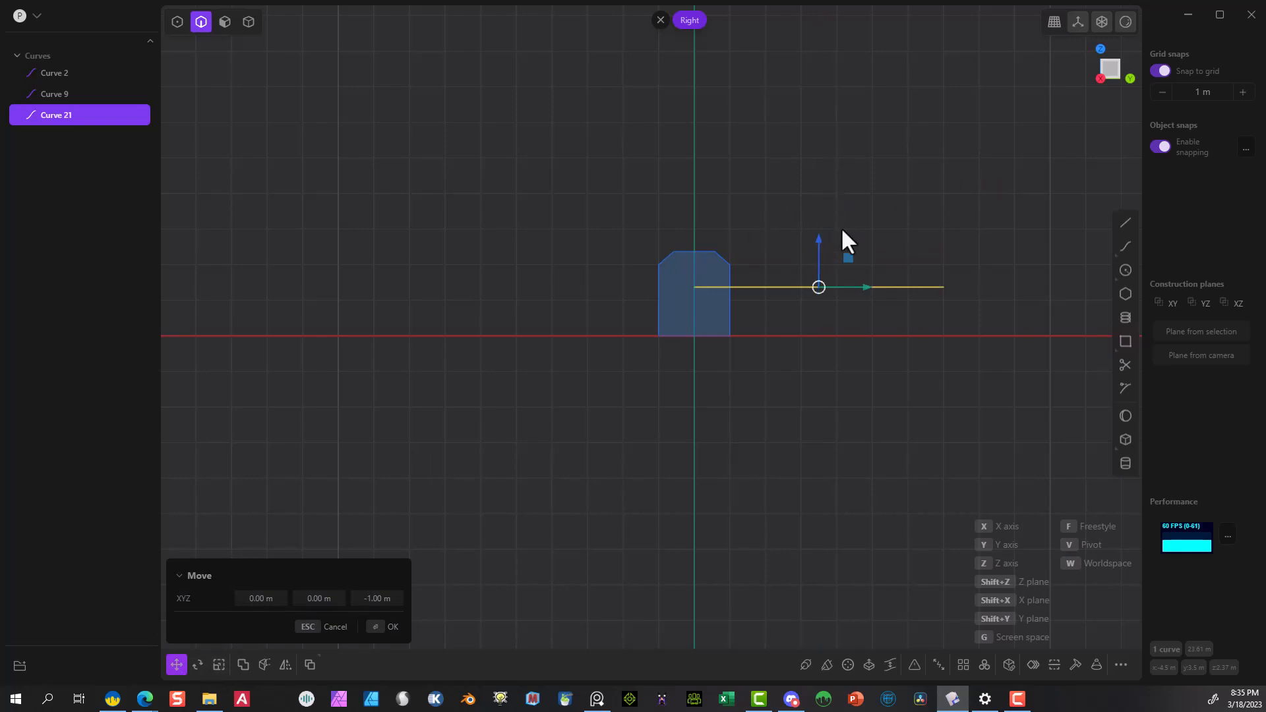
pyautogui.moveTo(731, 190); pyautogui.dragTo(782, 244, button='middle')
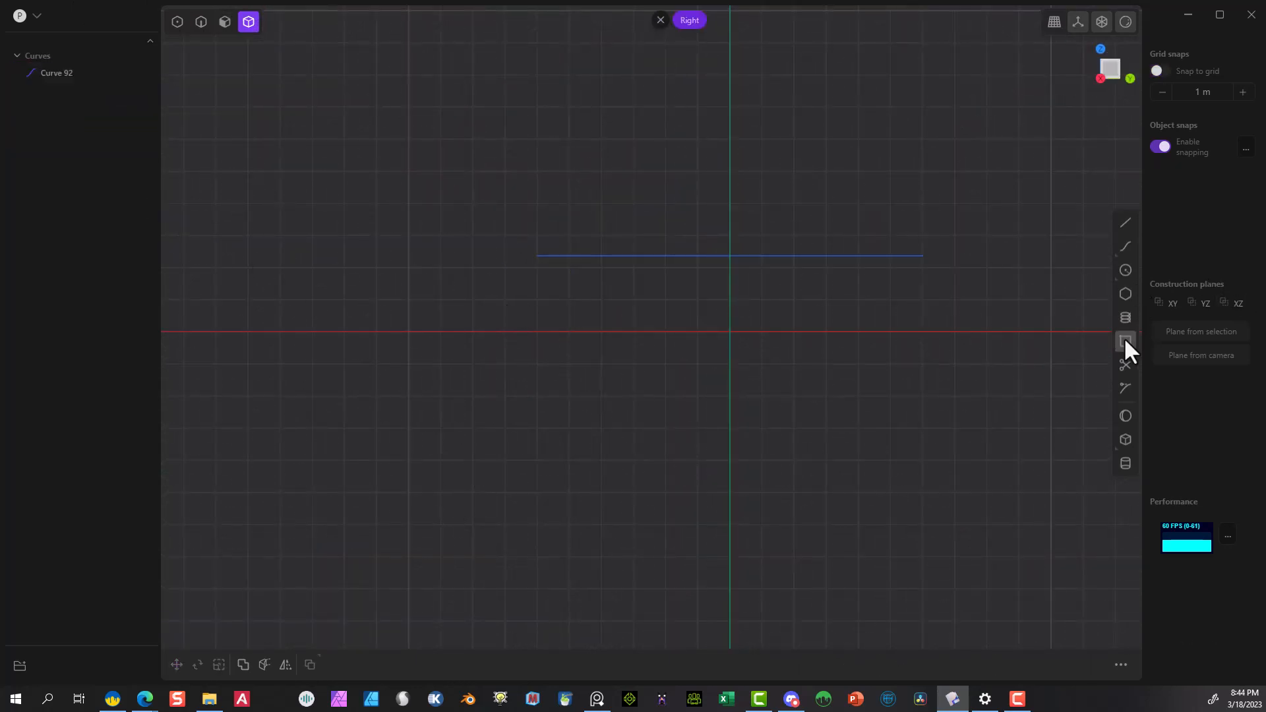
# Draw a rectangle about 1.88 m wide and 2.37 m long from the path's end down to the ground axis in Right view.
pyautogui.click(1125, 341)
pyautogui.click(537, 255)
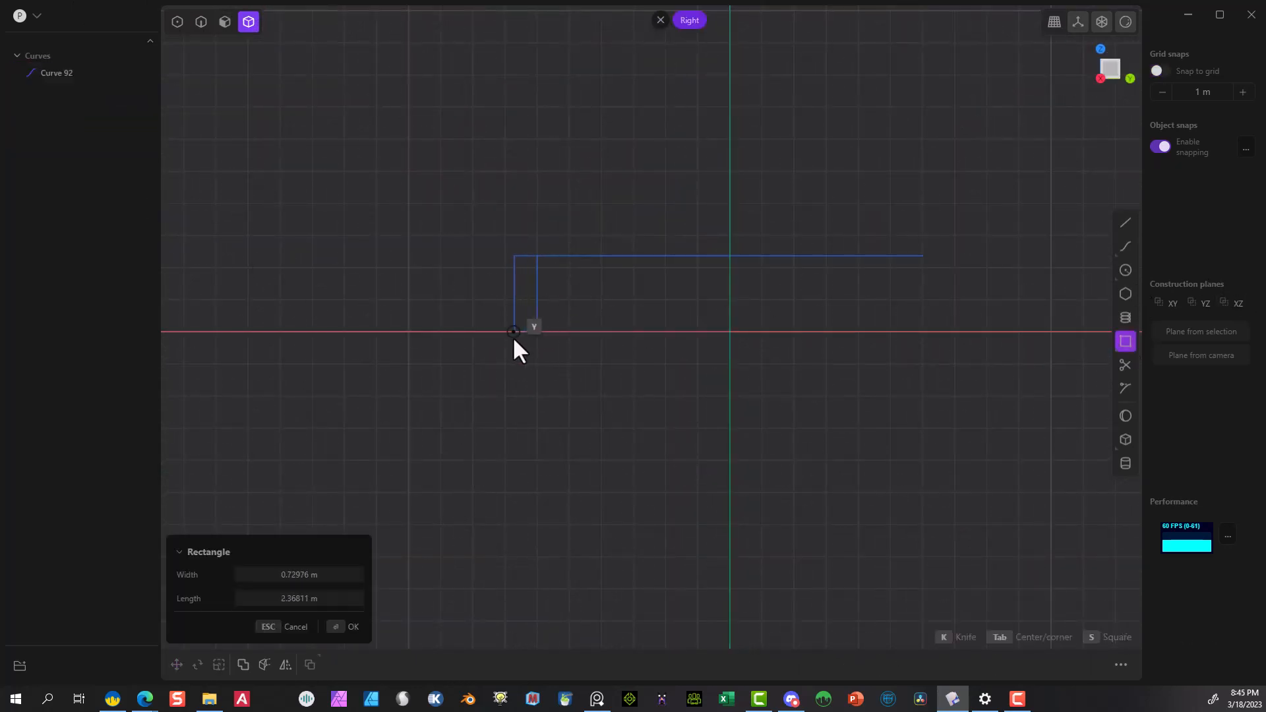
pyautogui.click(476, 340)
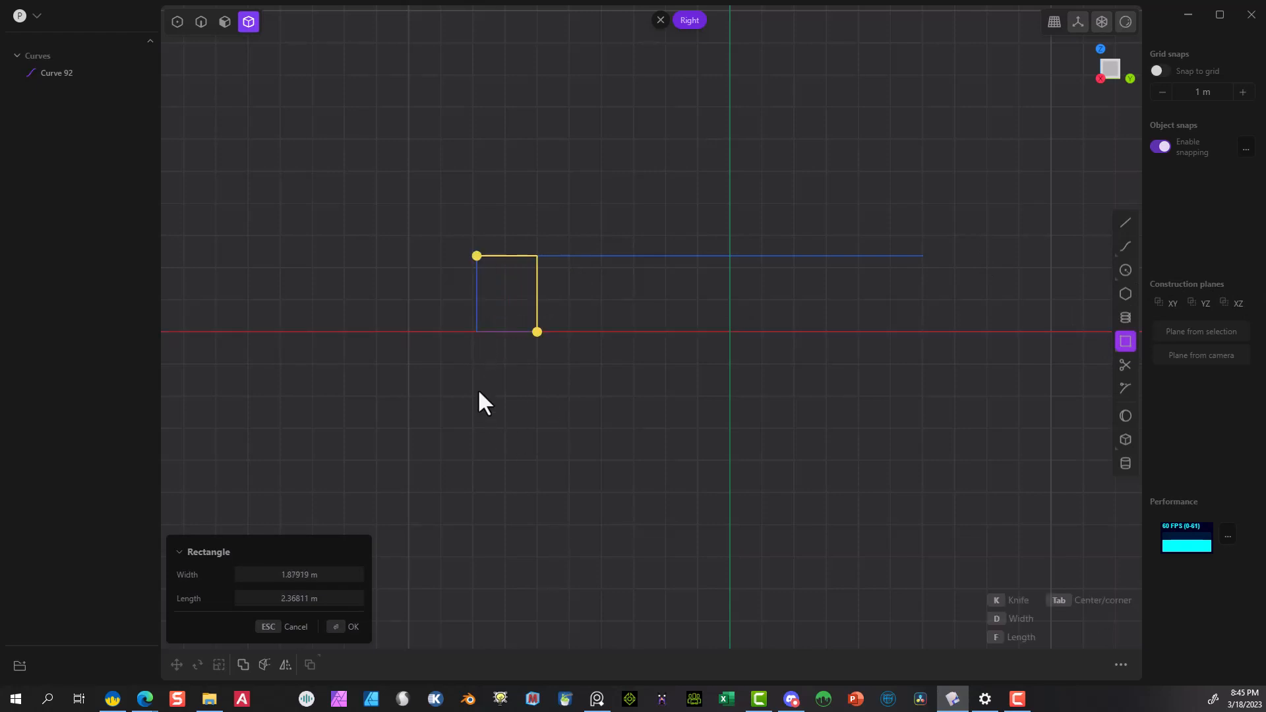
pyautogui.click(344, 626)
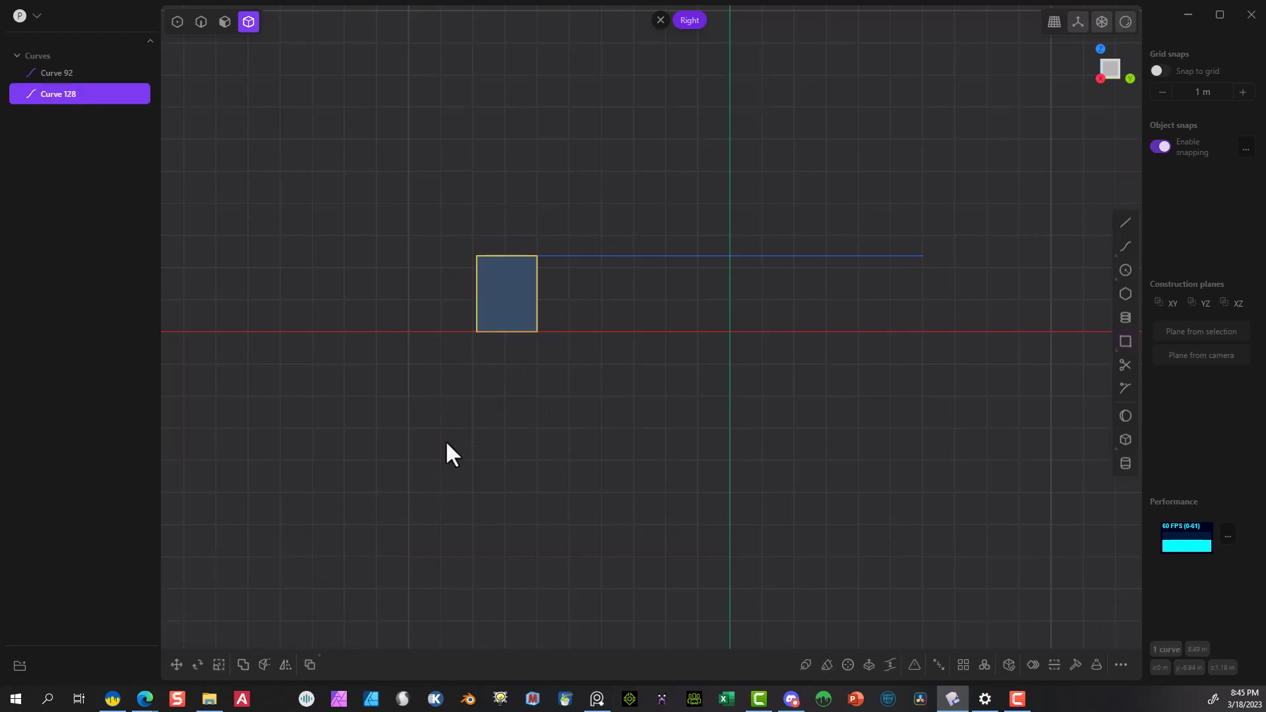
# Move the rectangle about 0.94 m along Y in Top view to centre it on the path's end.
pyautogui.click(1100, 51)
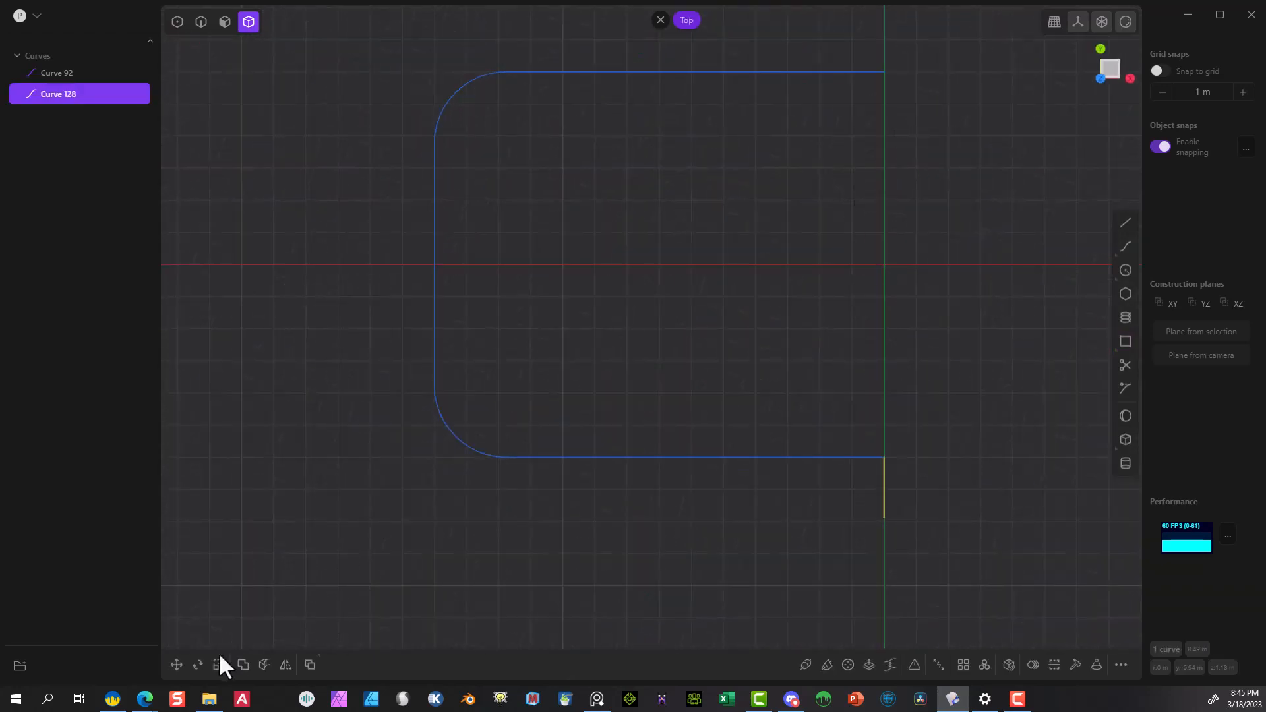
pyautogui.click(177, 663)
pyautogui.moveTo(889, 438); pyautogui.dragTo(875, 405)
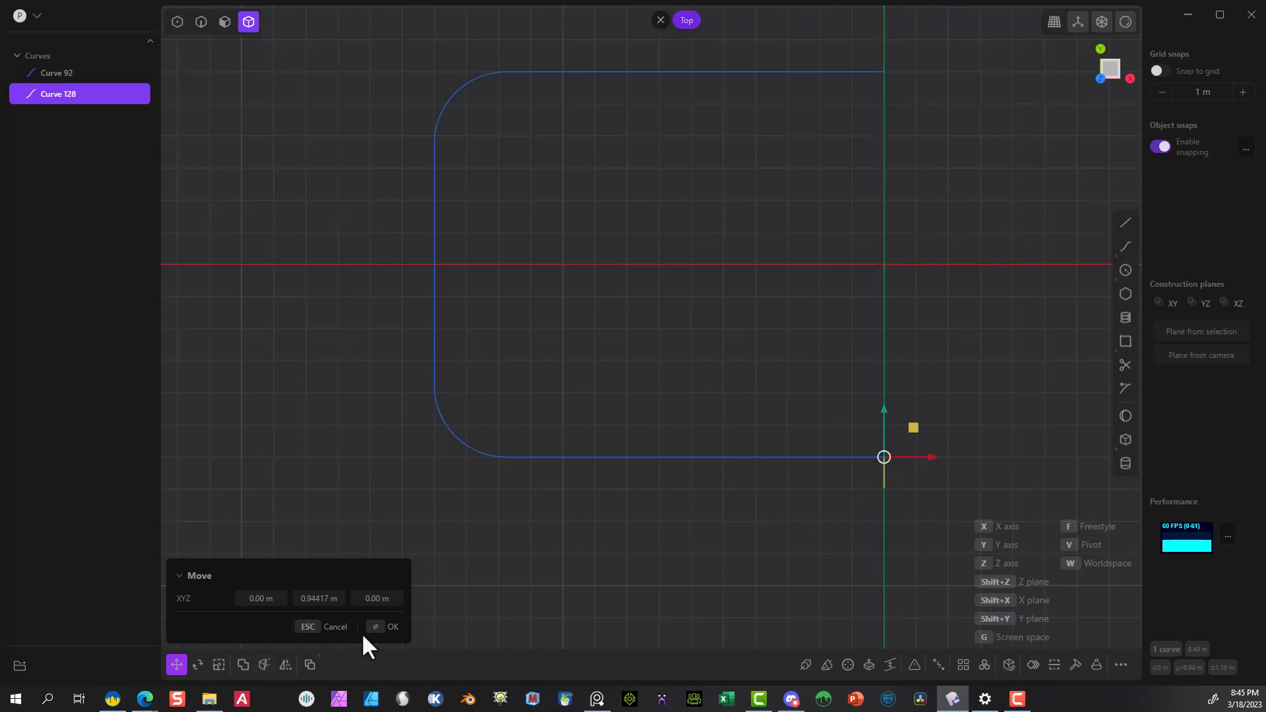
pyautogui.click(383, 625)
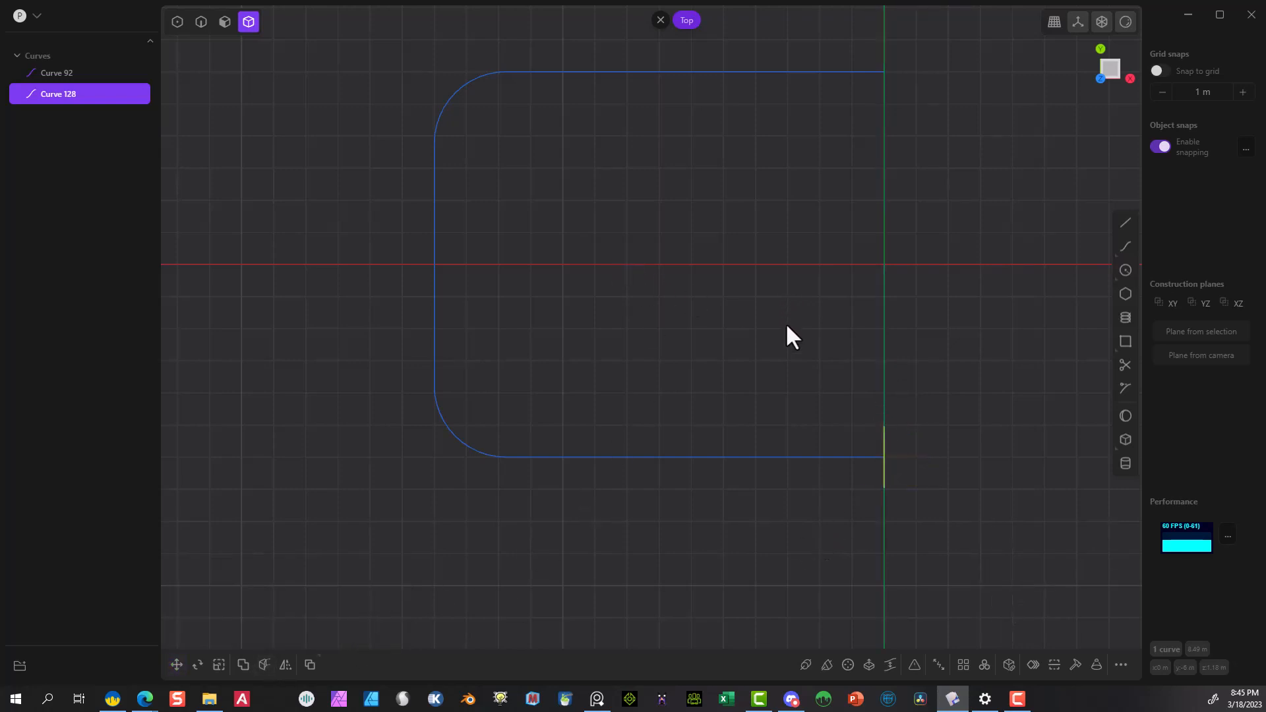
# Sweep the rectangle along the U-shaped path with zero twist and Normal alignment.
pyautogui.moveTo(772, 513); pyautogui.dragTo(690, 424, button='middle')
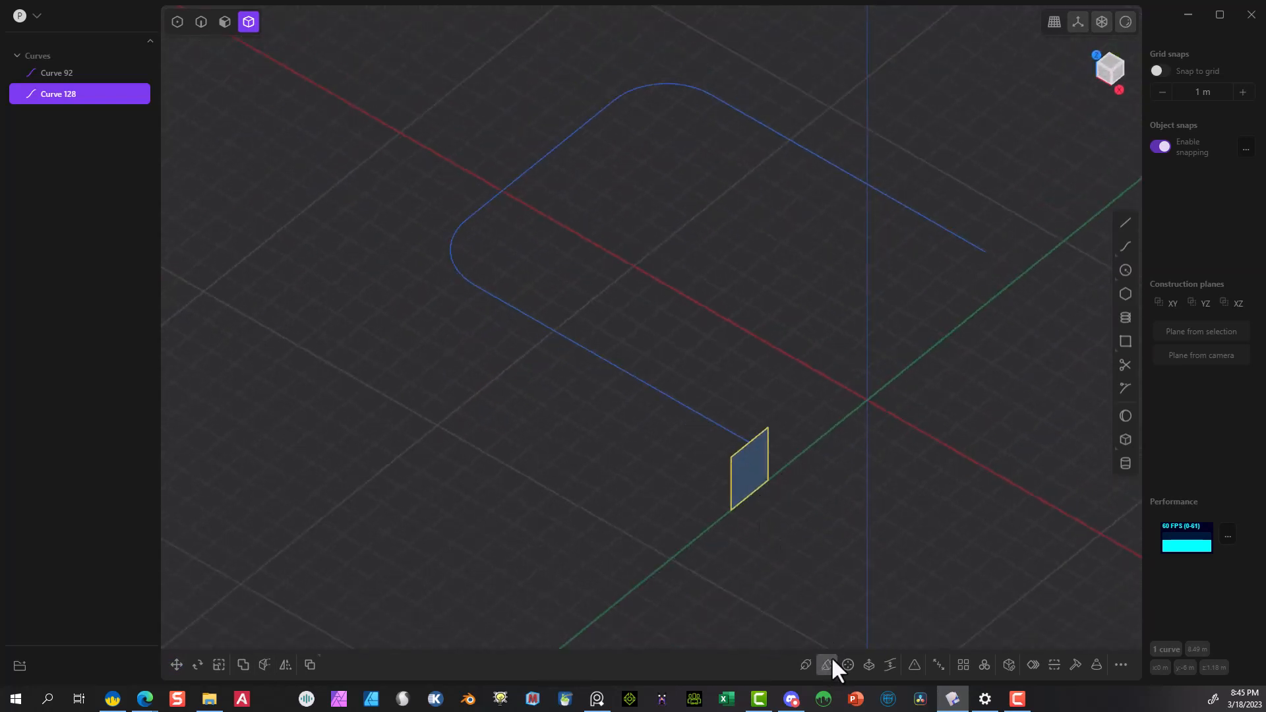
pyautogui.click(828, 662)
pyautogui.click(674, 400)
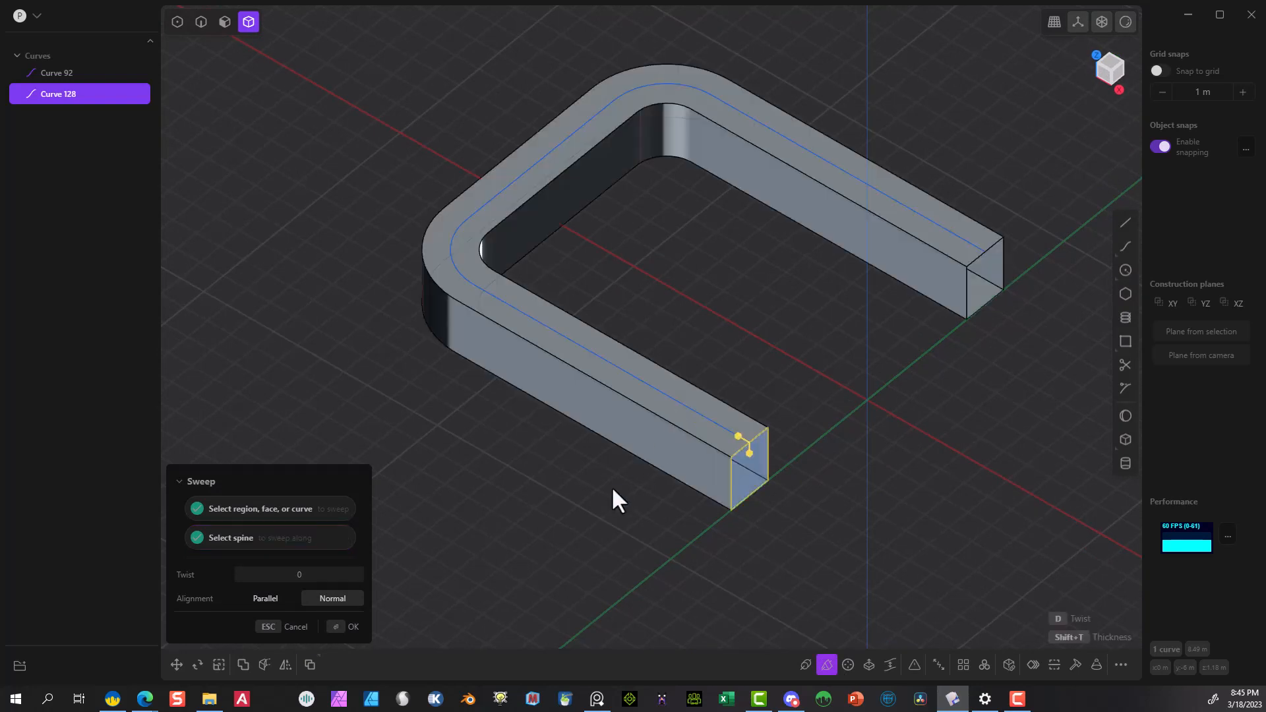
pyautogui.click(336, 627)
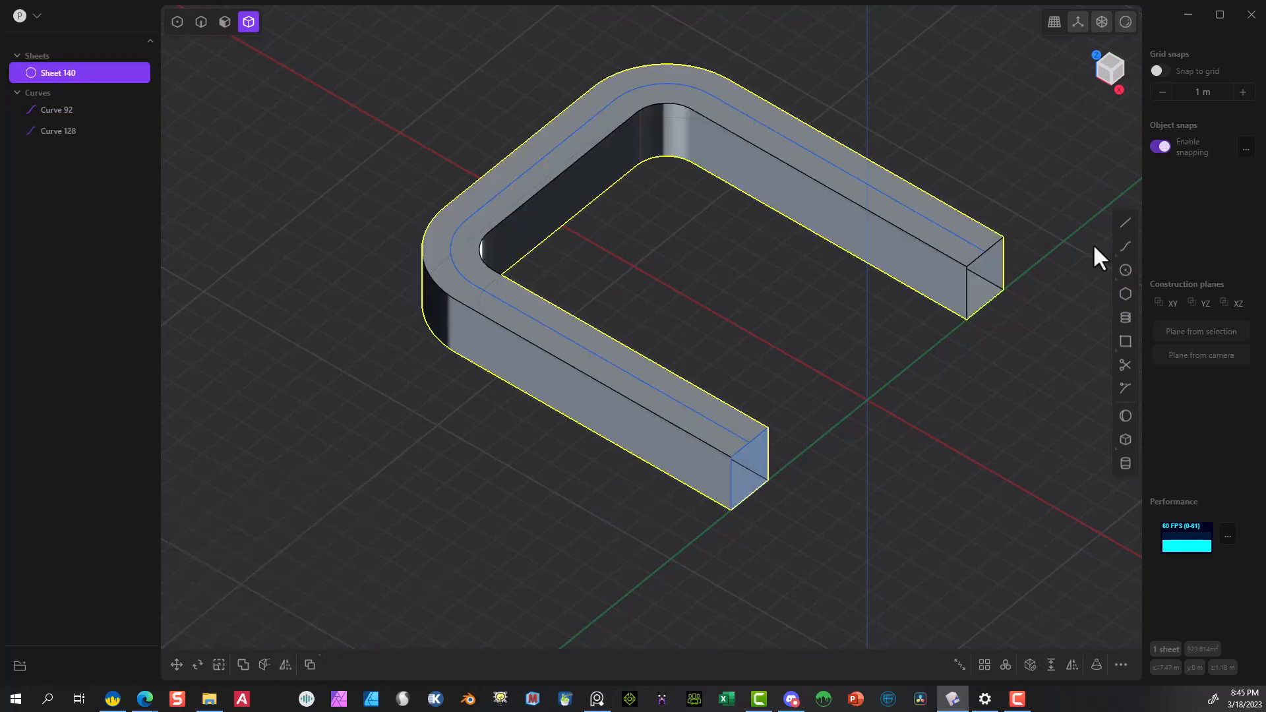
# Draw a circle of about 1.18 m radius centred on the end edge of the swept arm in Back view.
pyautogui.click(1109, 62)
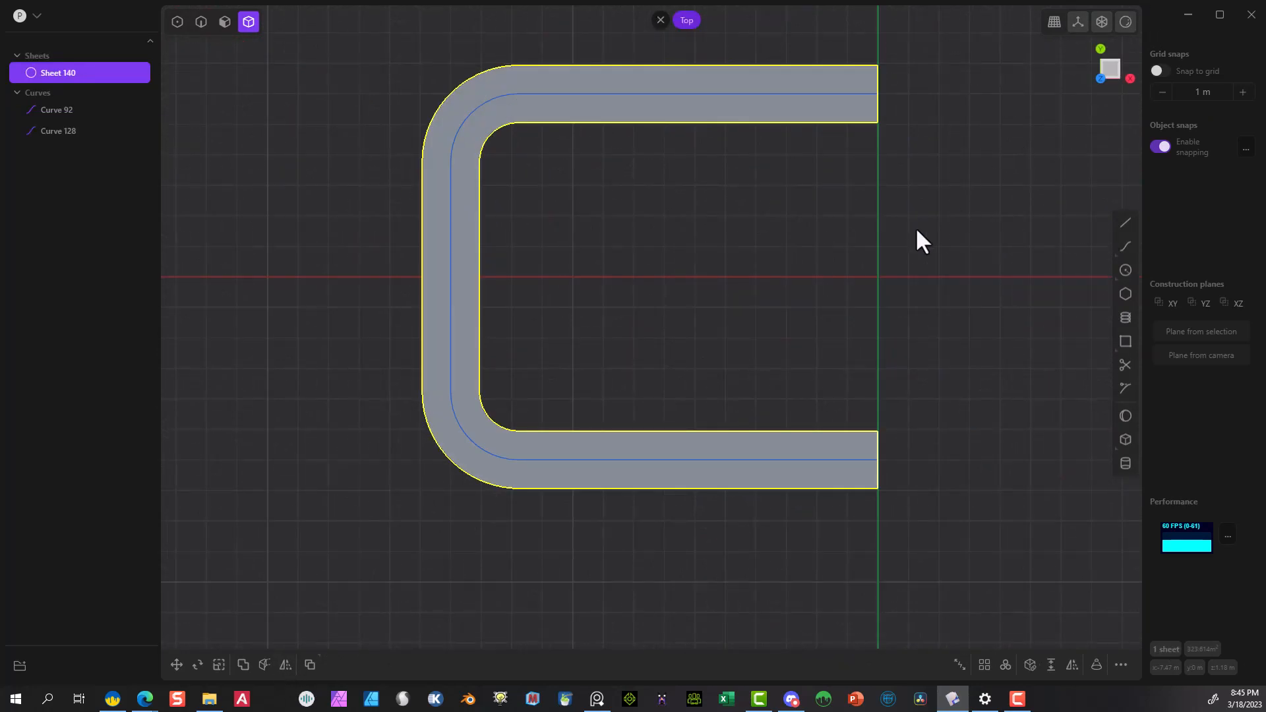
pyautogui.click(1102, 47)
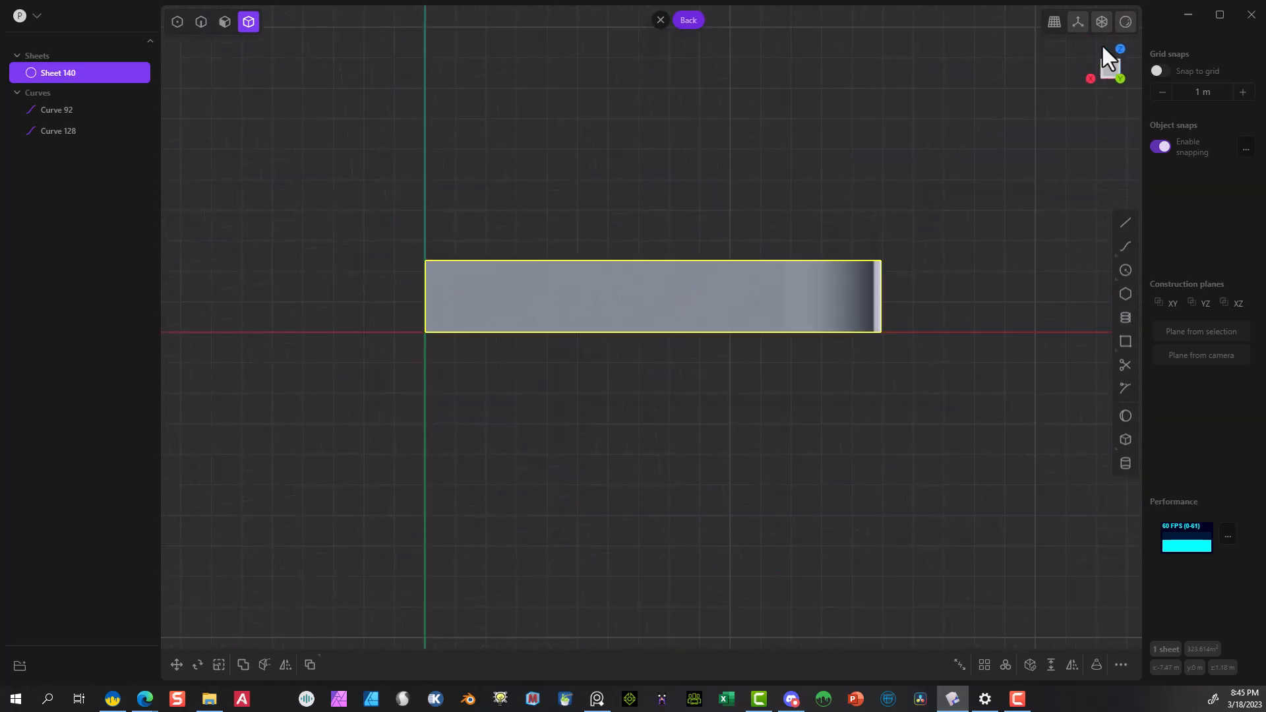
pyautogui.click(1124, 270)
pyautogui.click(426, 294)
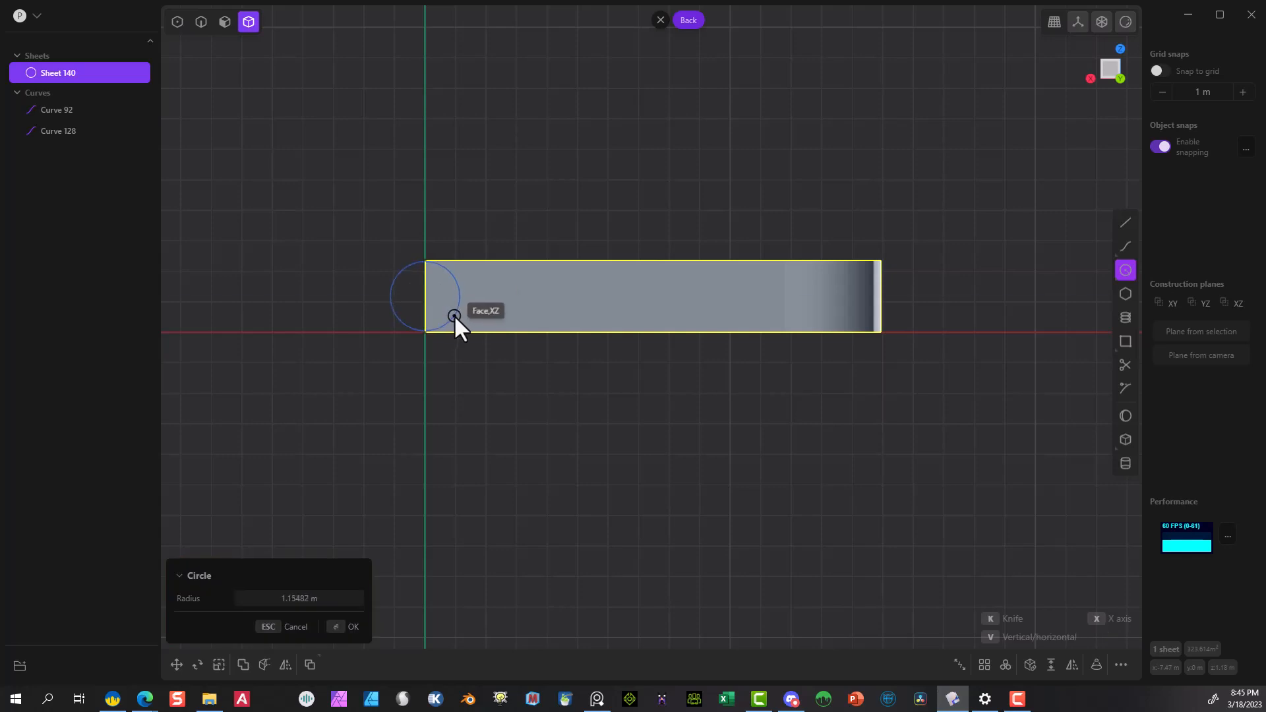
pyautogui.click(424, 255)
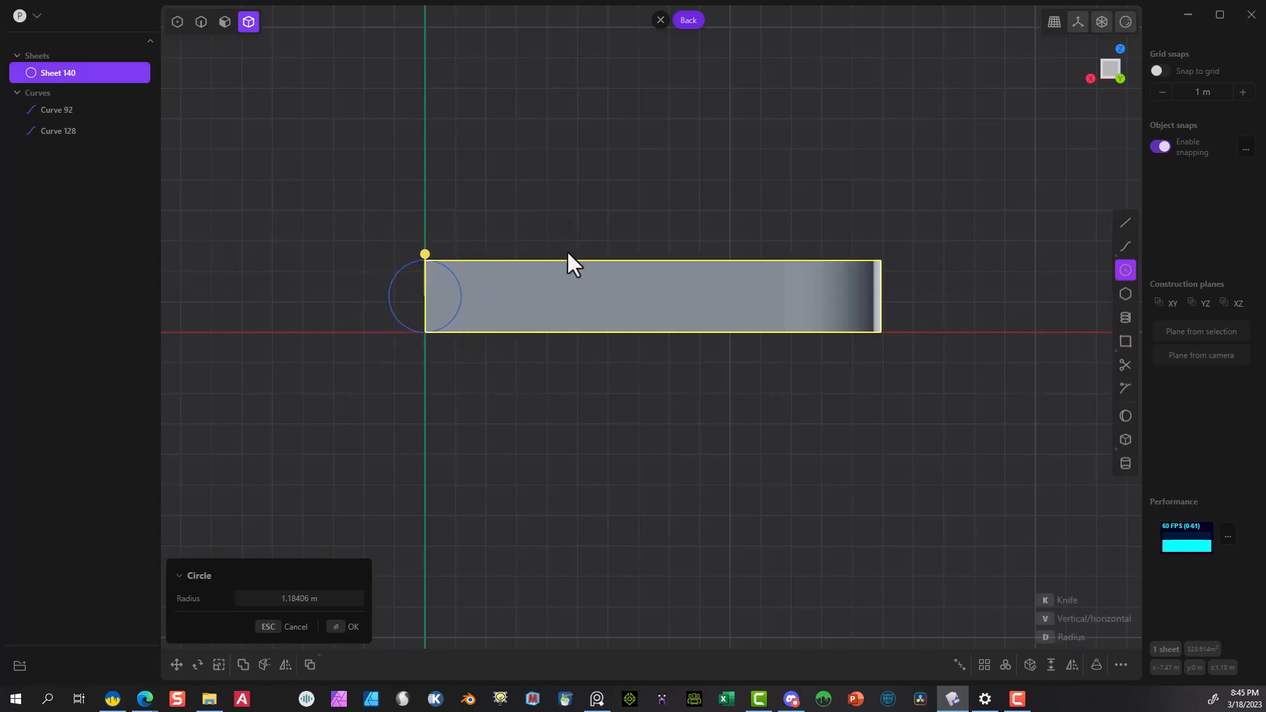
pyautogui.click(342, 626)
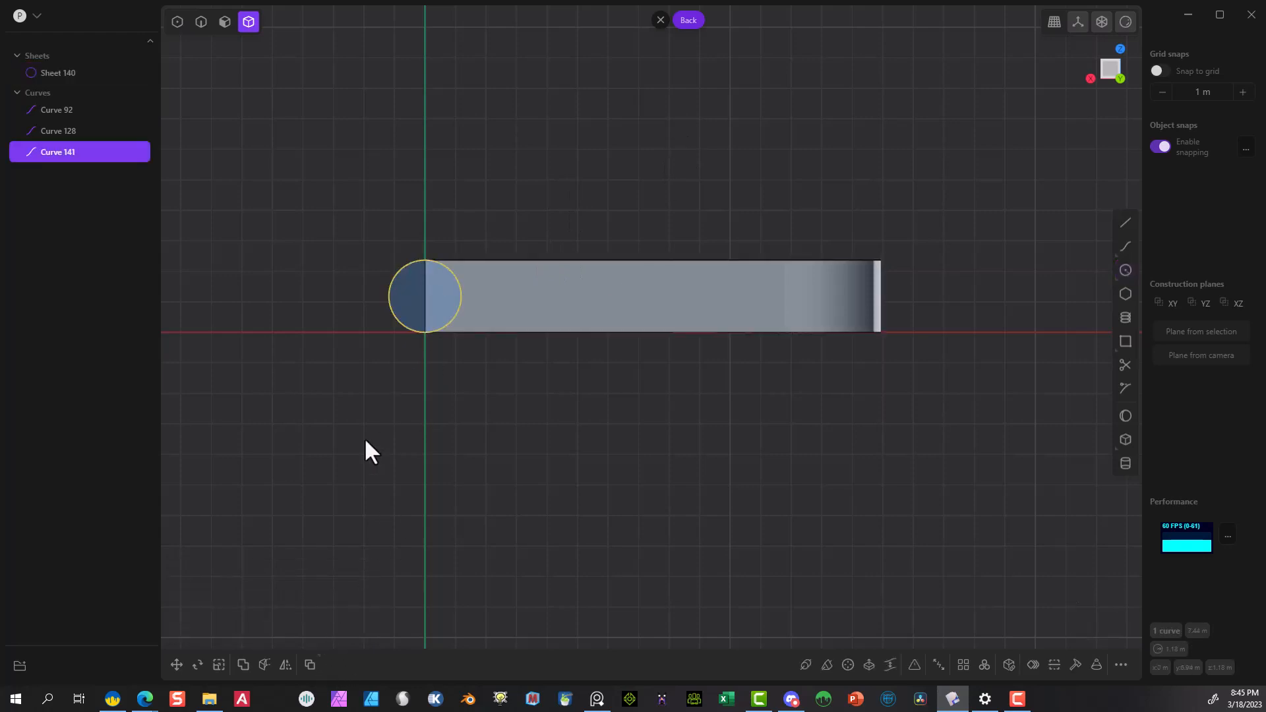
# Extrude the circle about 18.65 m along Y, across both open arms and past the far one.
pyautogui.click(1113, 50)
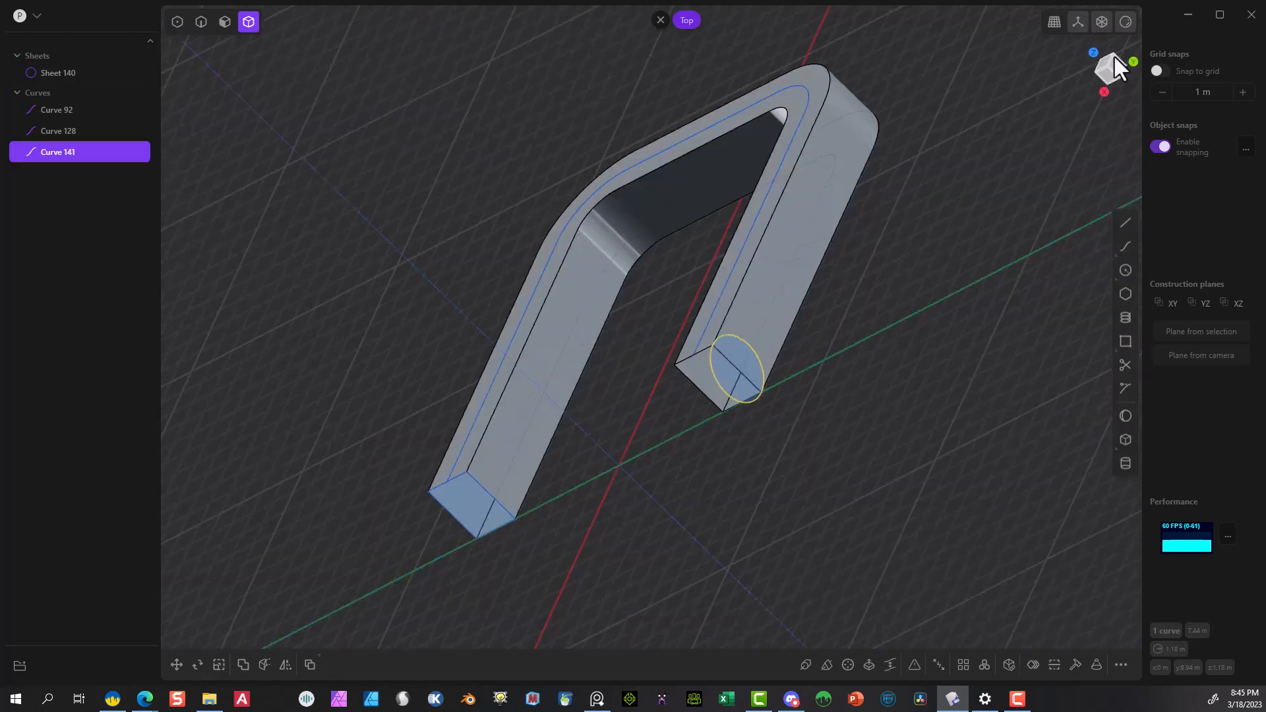
pyautogui.press('x')
pyautogui.moveTo(757, 183); pyautogui.dragTo(756, 450)
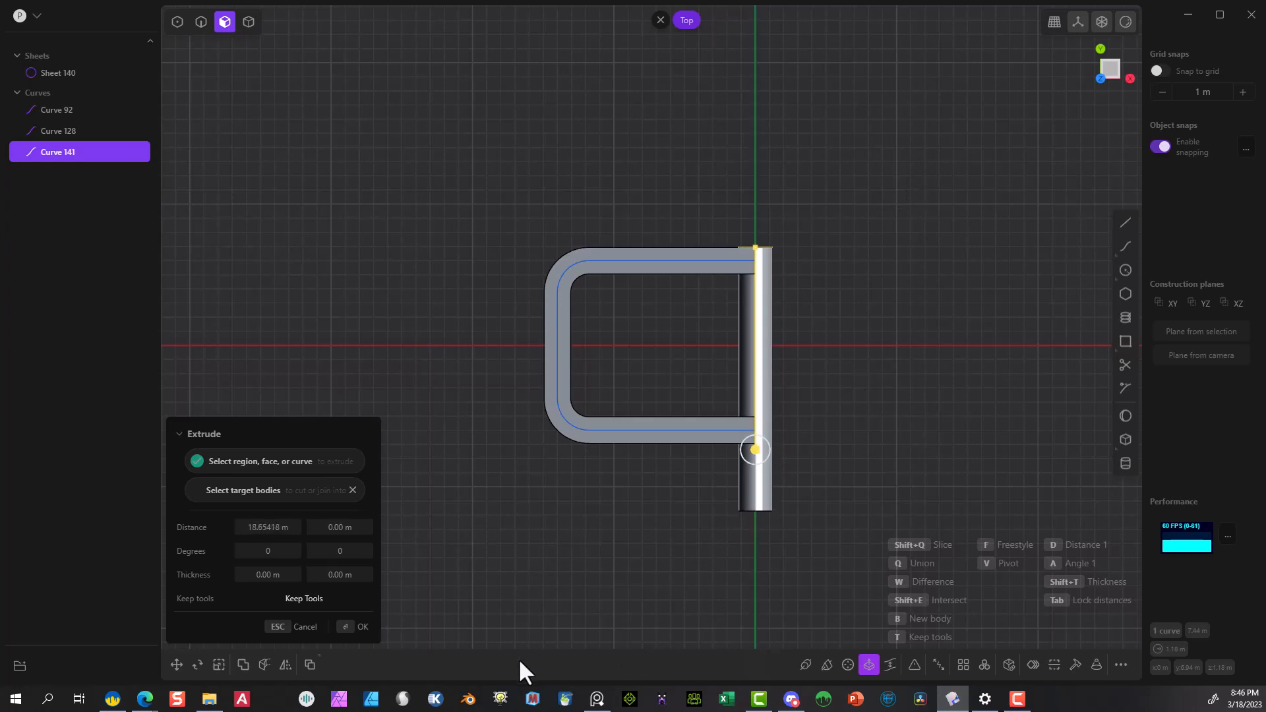
pyautogui.click(356, 627)
# Draw a horizontal cutting line across the cylinder, aligned with the outer edge of the lower arm in Top view.
pyautogui.scroll(2, 711, 470)
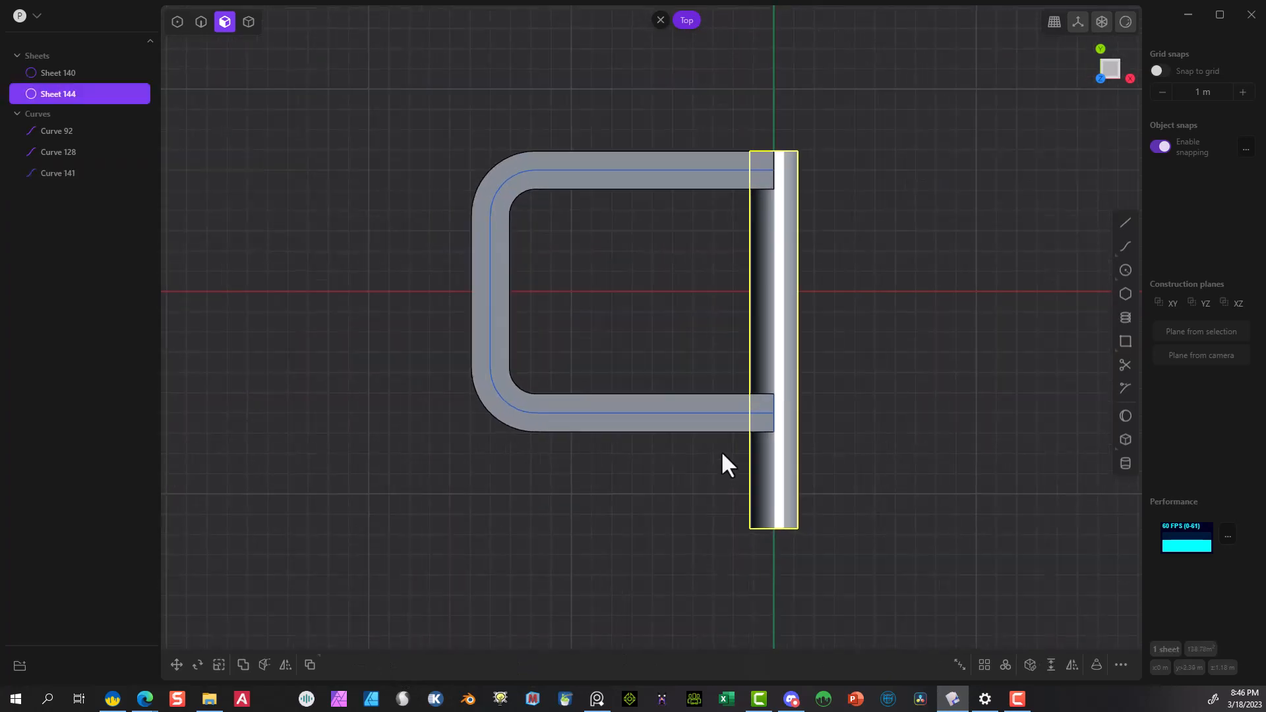
pyautogui.scroll(3, 745, 440)
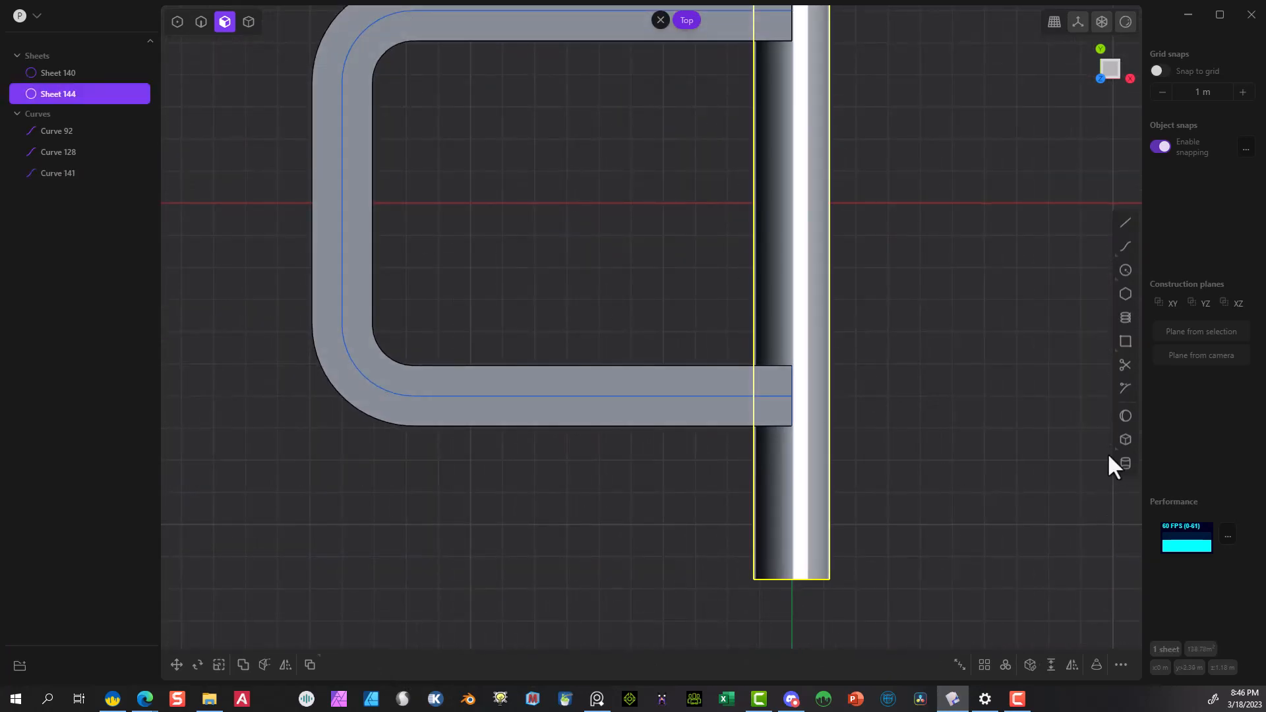
pyautogui.click(1125, 224)
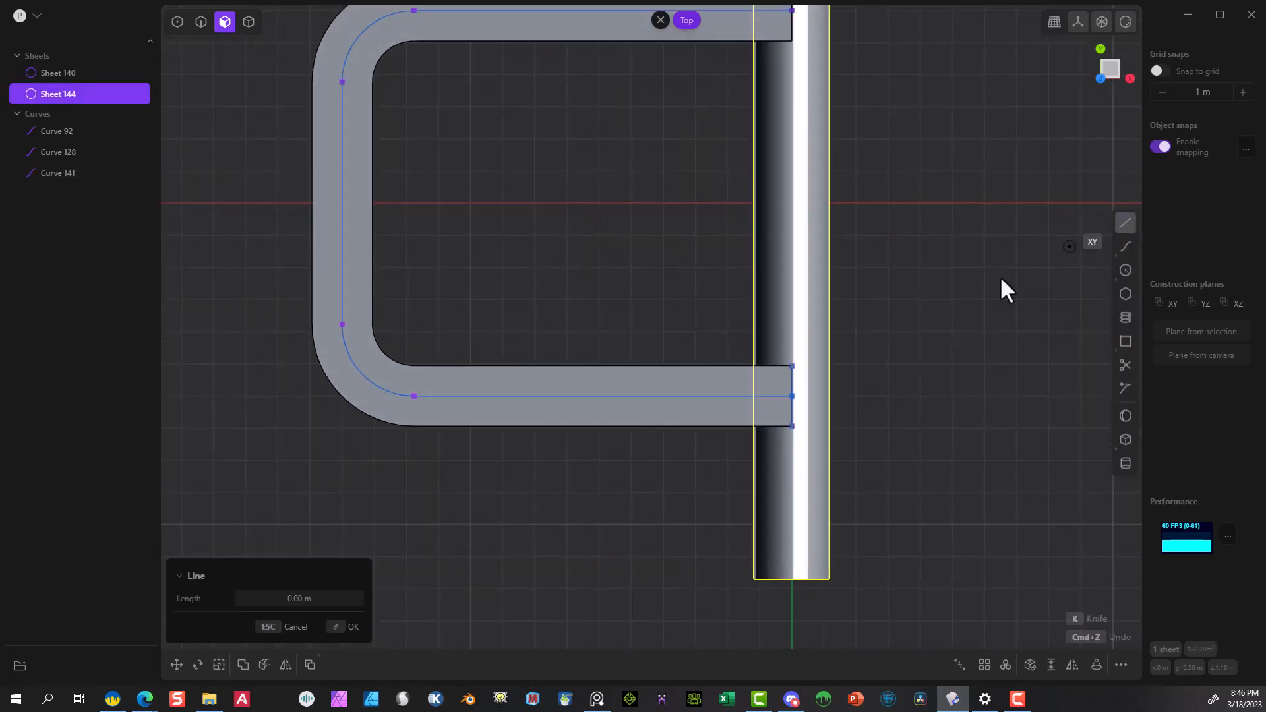
pyautogui.click(677, 426)
pyautogui.click(960, 426)
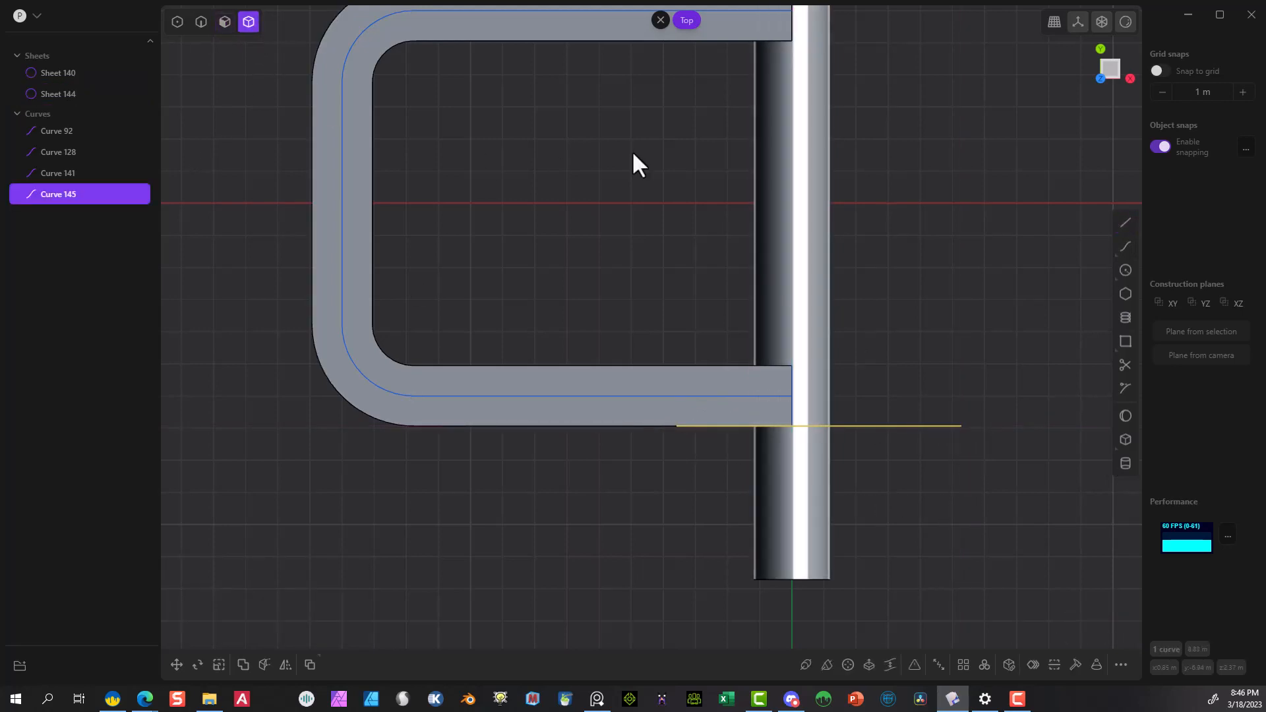
# Cut the cylinder with the horizontal line and delete the piece extending past the lower arm.
pyautogui.click(799, 323)
pyautogui.click(264, 665)
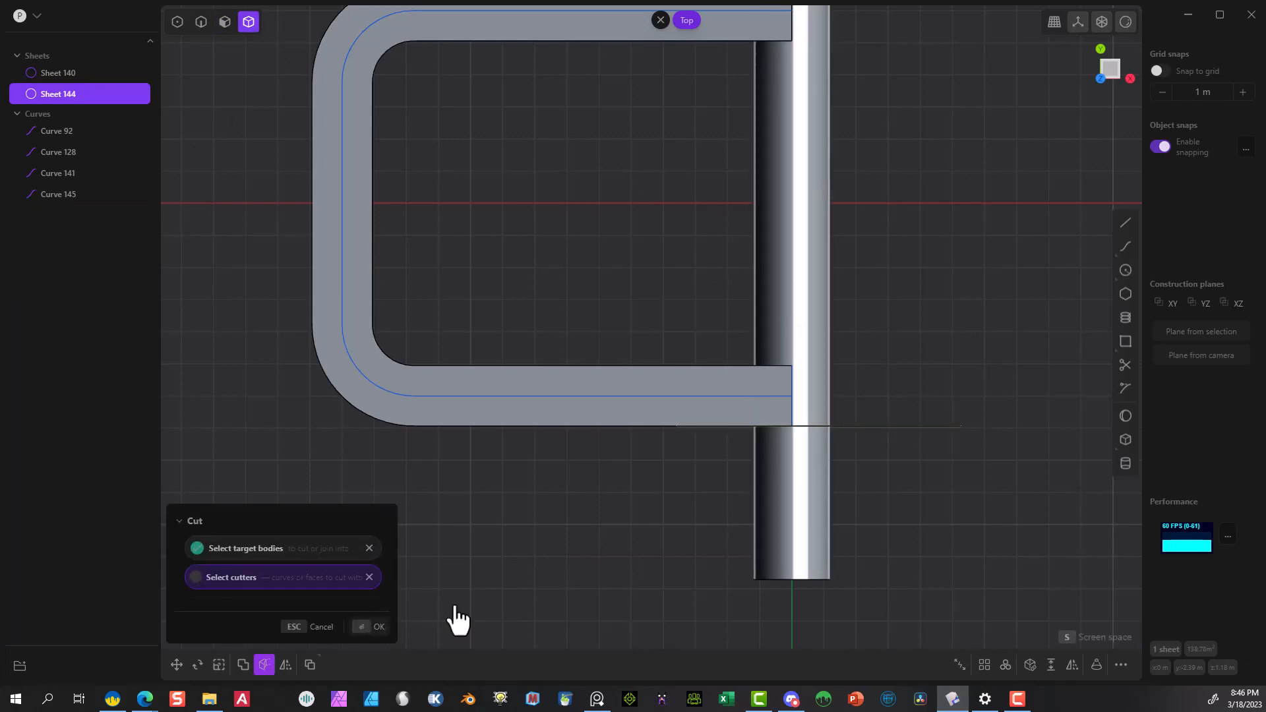
pyautogui.press('Return')
pyautogui.press('Delete')
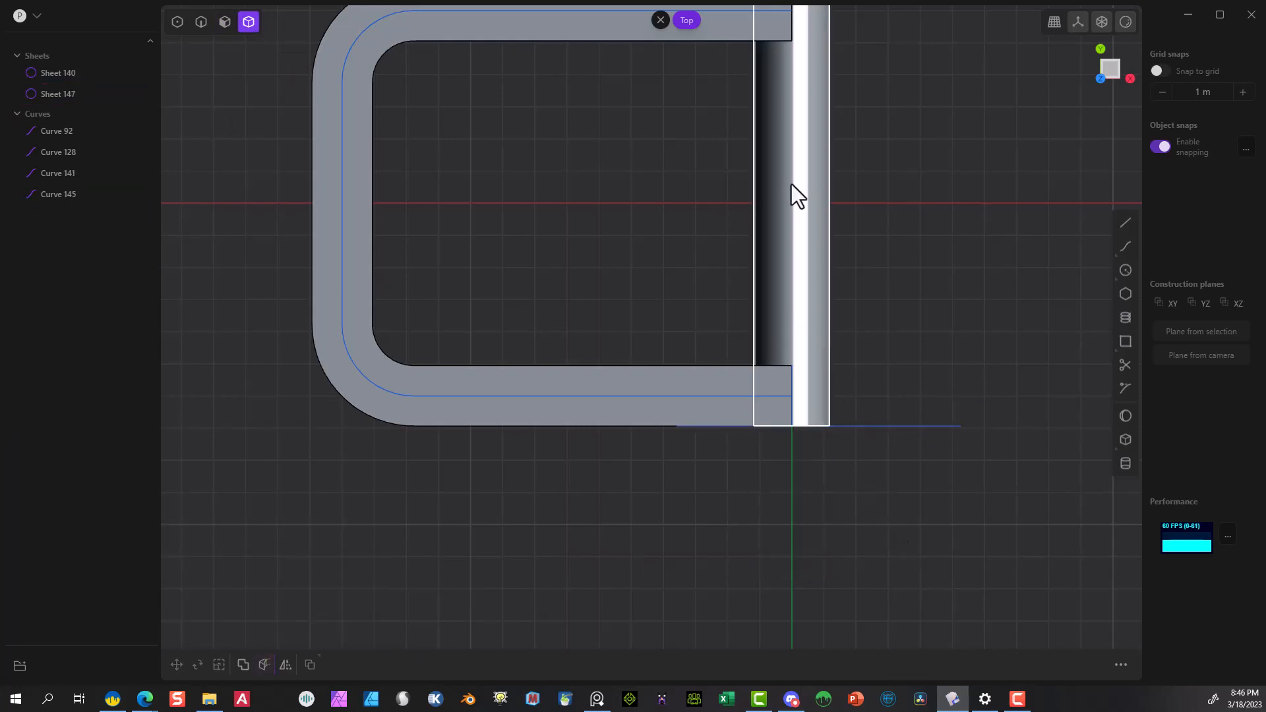
# Cap the cylinder's open end at the lower arm by patching the hole along its circular edge.
pyautogui.moveTo(924, 255); pyautogui.dragTo(844, 159, button='right')
pyautogui.moveTo(844, 158); pyautogui.dragTo(895, 144, button='middle')
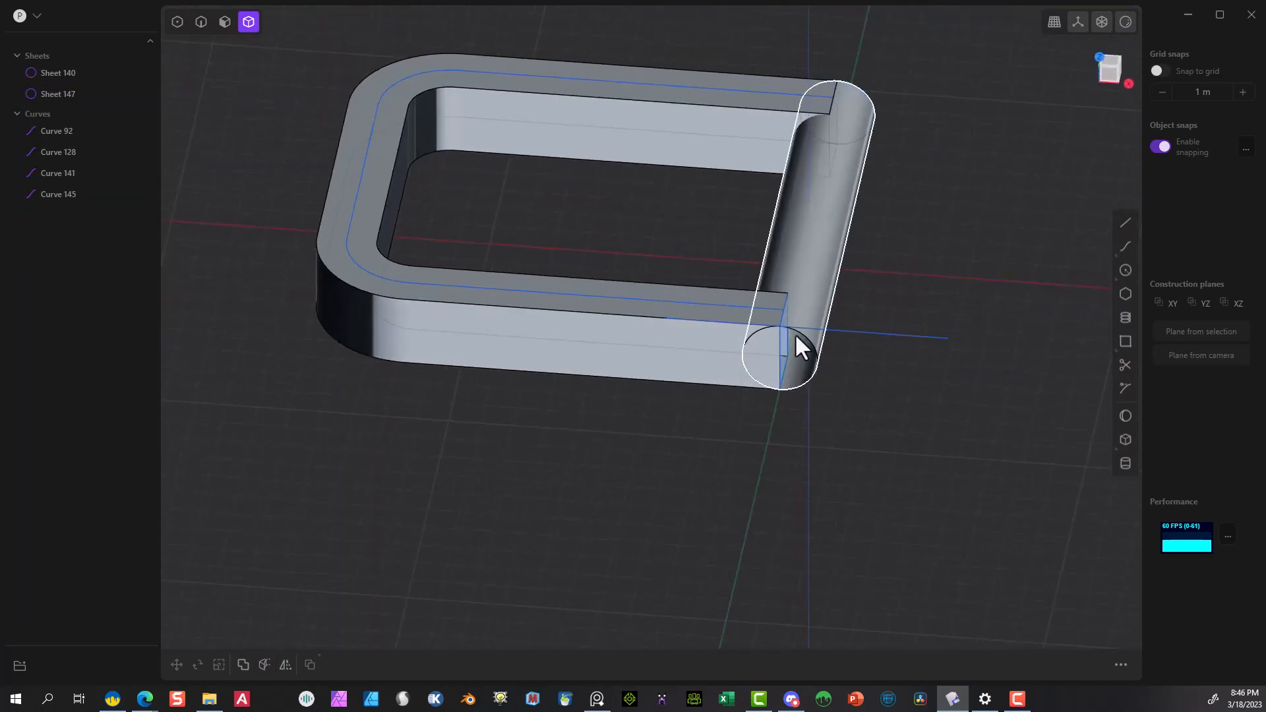
pyautogui.click(201, 22)
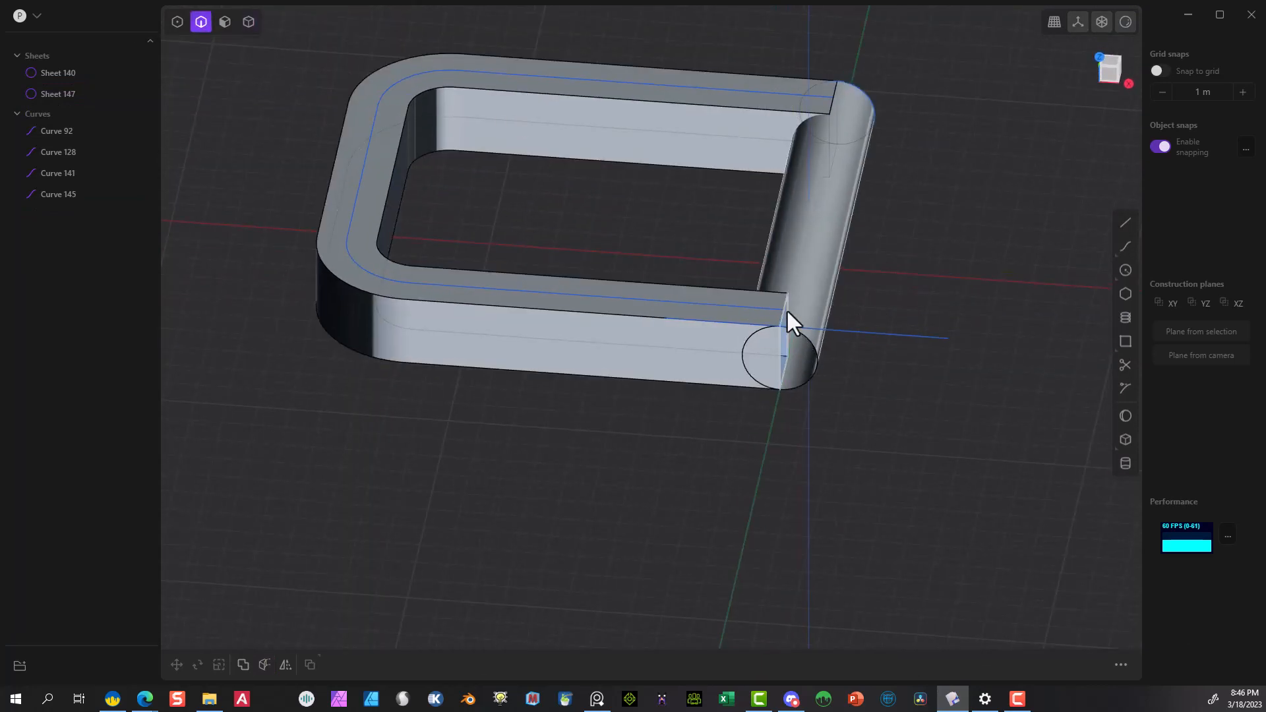
pyautogui.click(805, 338)
pyautogui.press('e')
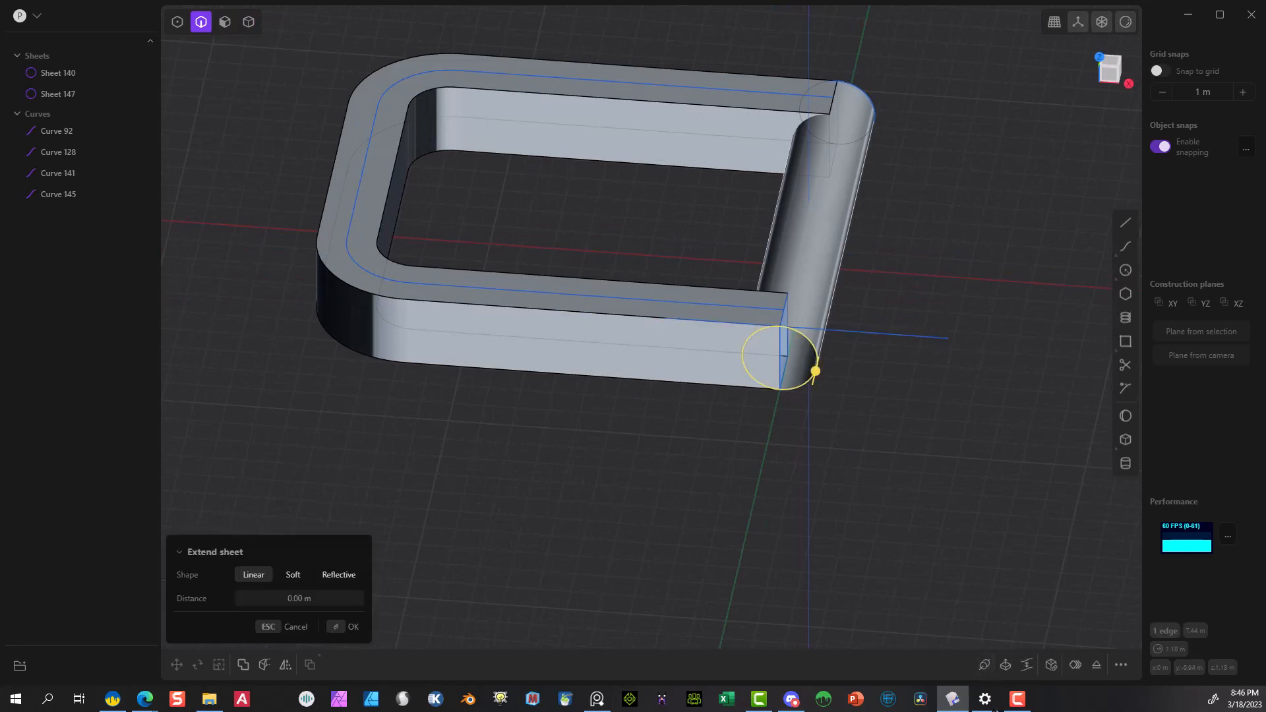
pyautogui.click(1048, 664)
# Patch the circle curve at the cylinder's opposite end with a Smooth fill to close it.
pyautogui.moveTo(976, 276); pyautogui.dragTo(727, 258, button='middle')
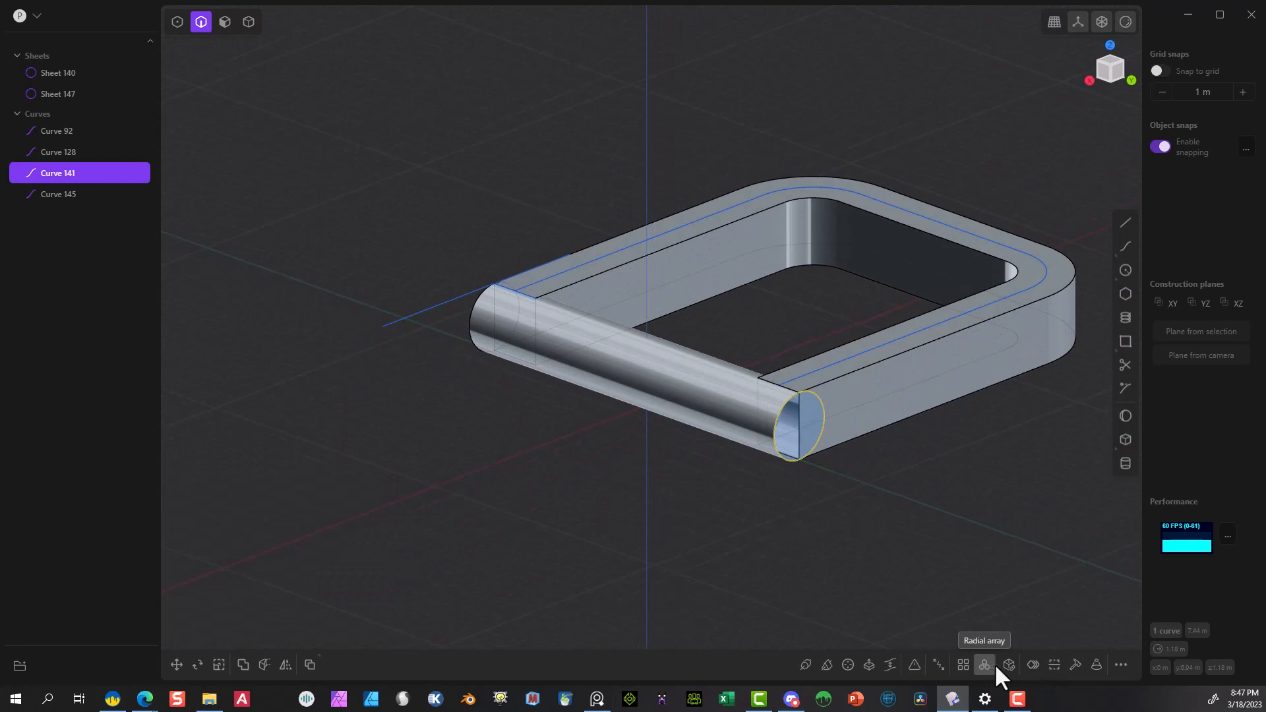
pyautogui.click(1010, 664)
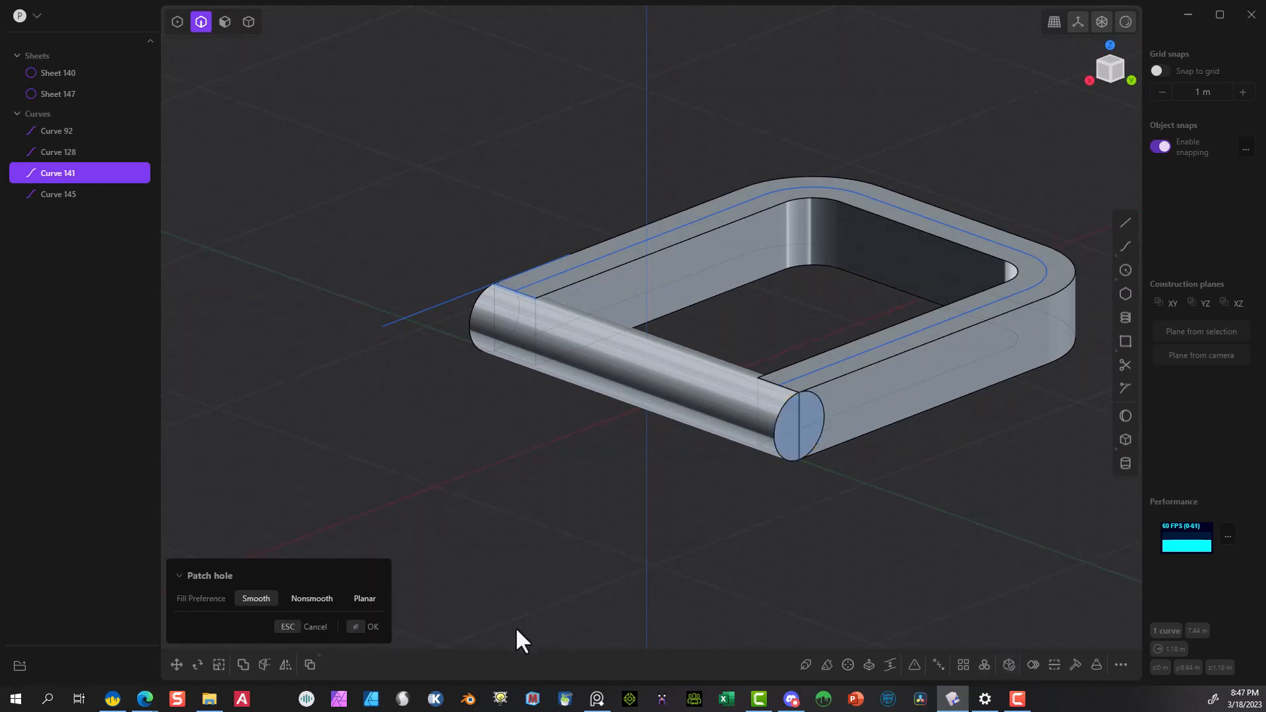
pyautogui.click(371, 628)
# Draw two horizontal cutting lines across the cylinder in Top view, aligned with the inner edges of the lower and upper arms.
pyautogui.click(1109, 55)
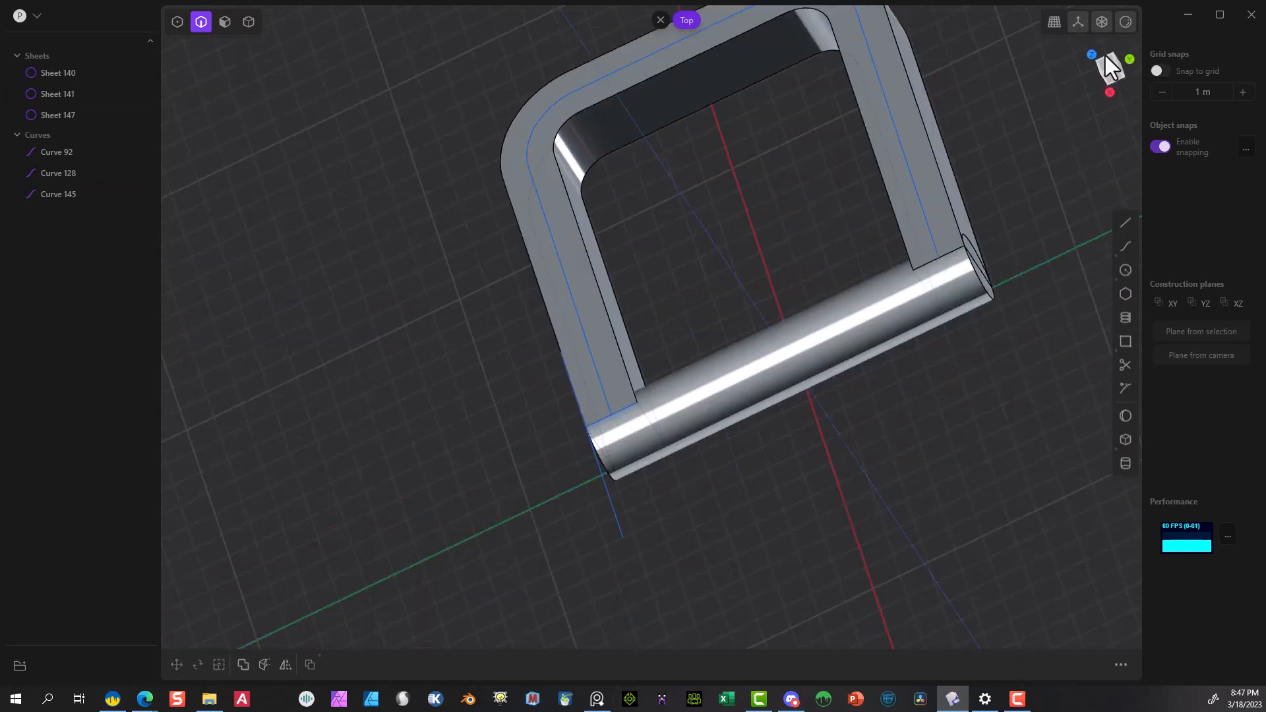
pyautogui.click(1126, 224)
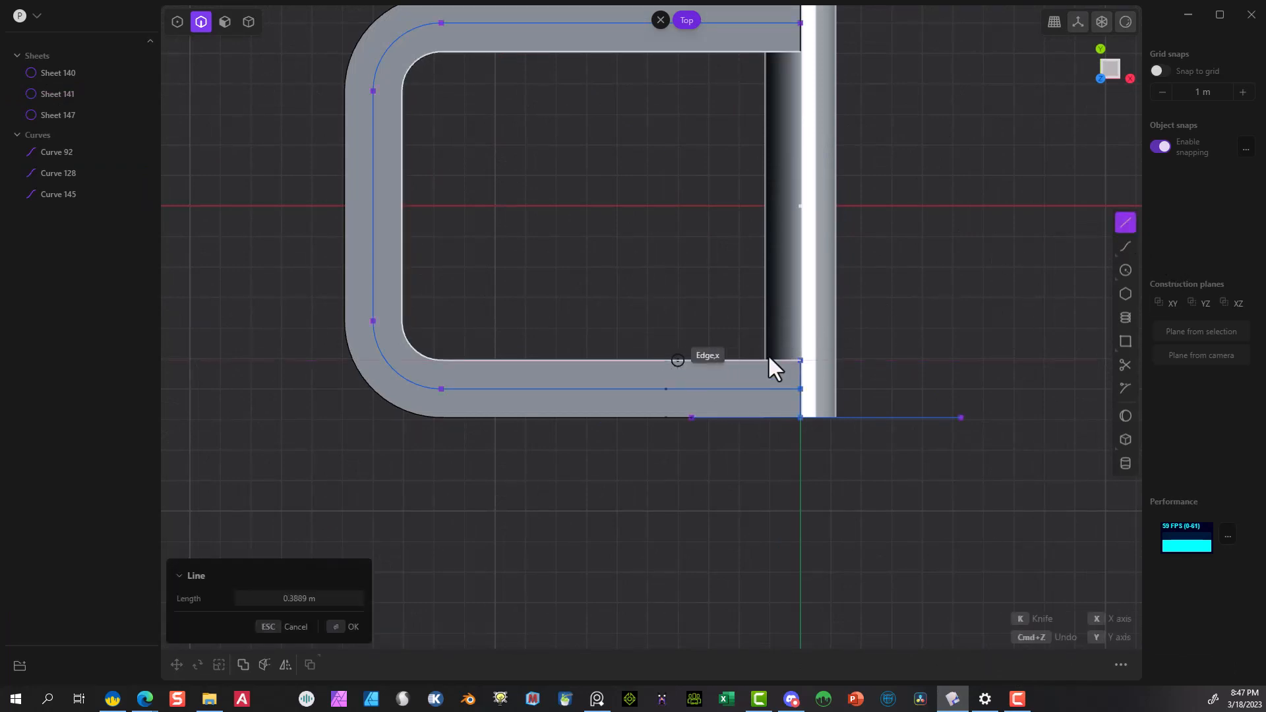
pyautogui.click(667, 360)
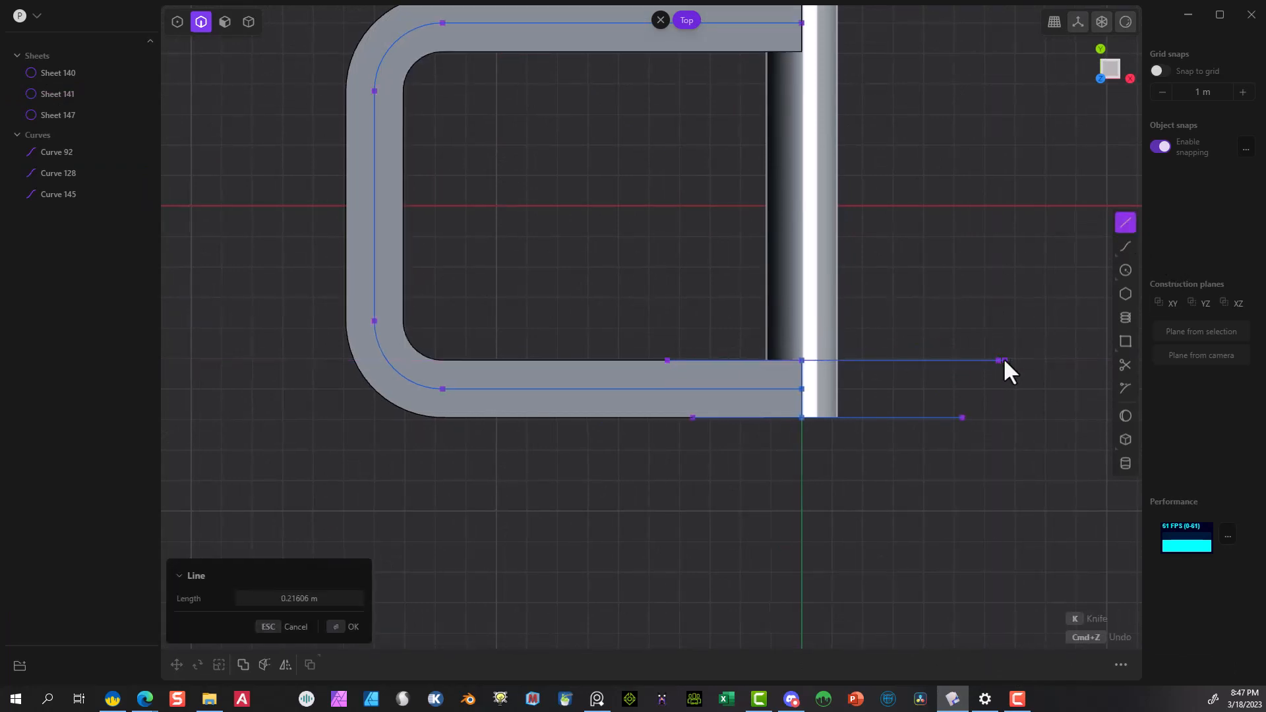
pyautogui.click(1002, 360)
pyautogui.click(1125, 224)
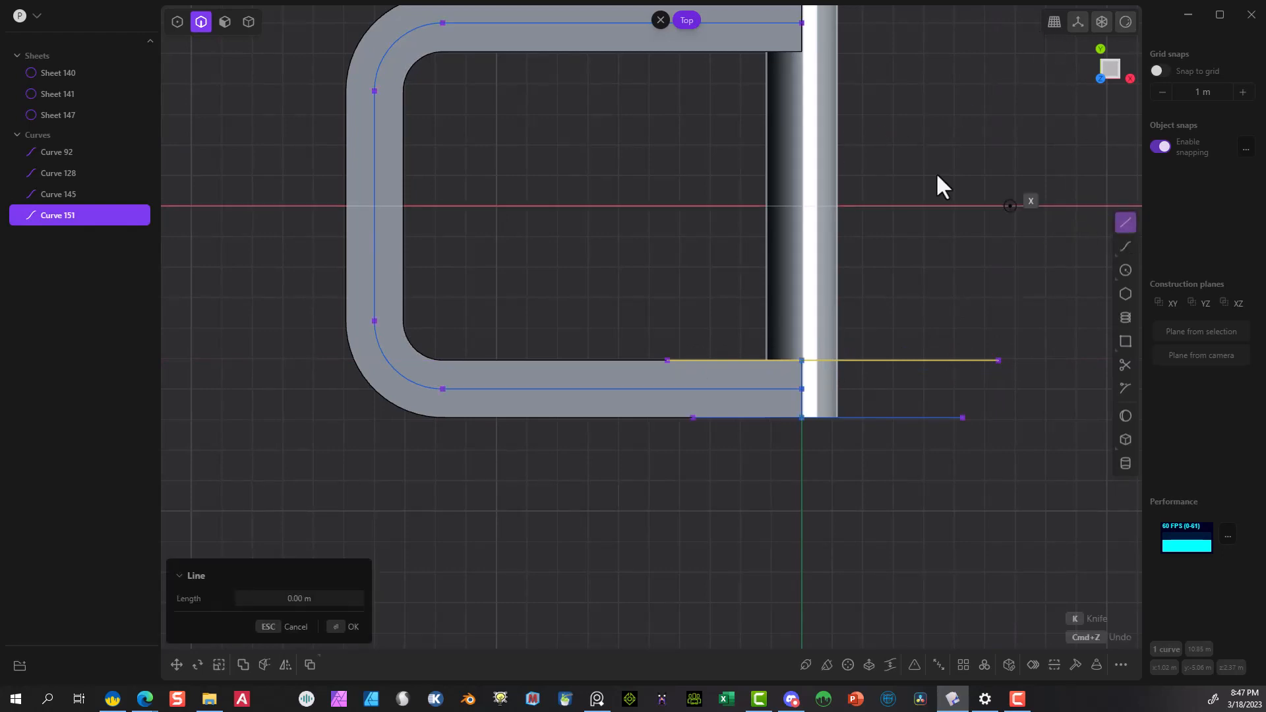
pyautogui.click(664, 52)
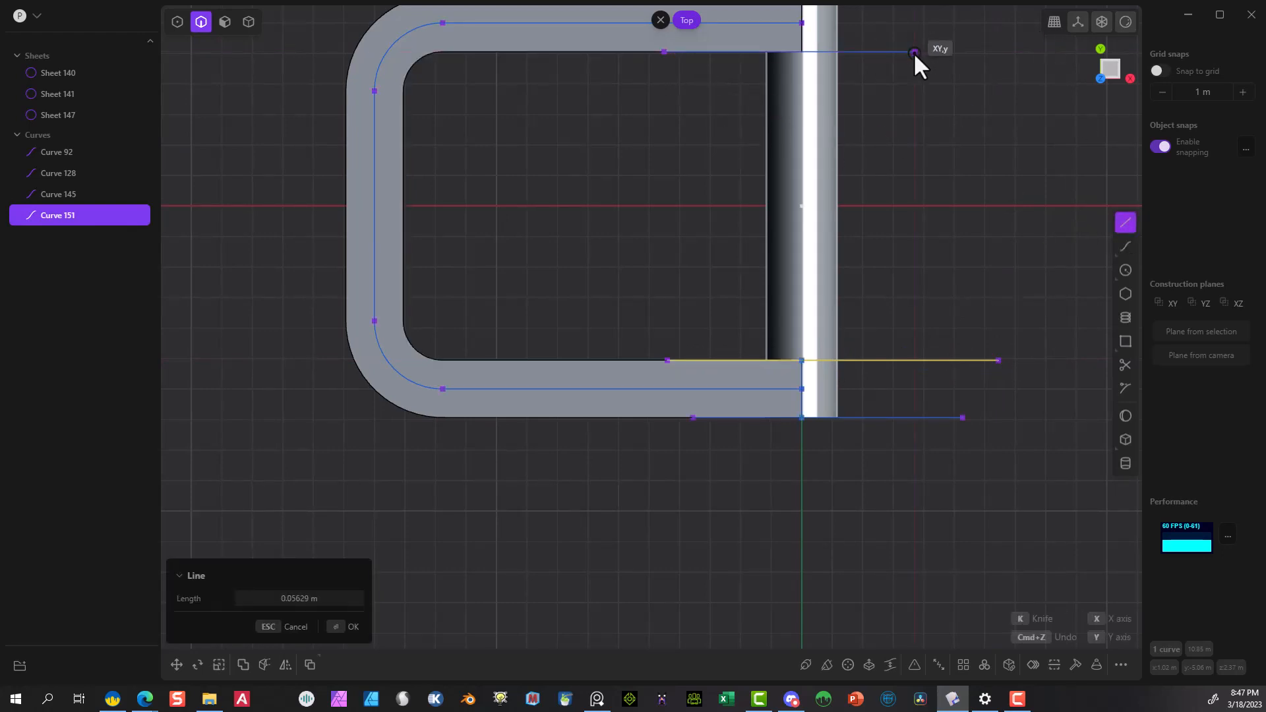
pyautogui.click(914, 52)
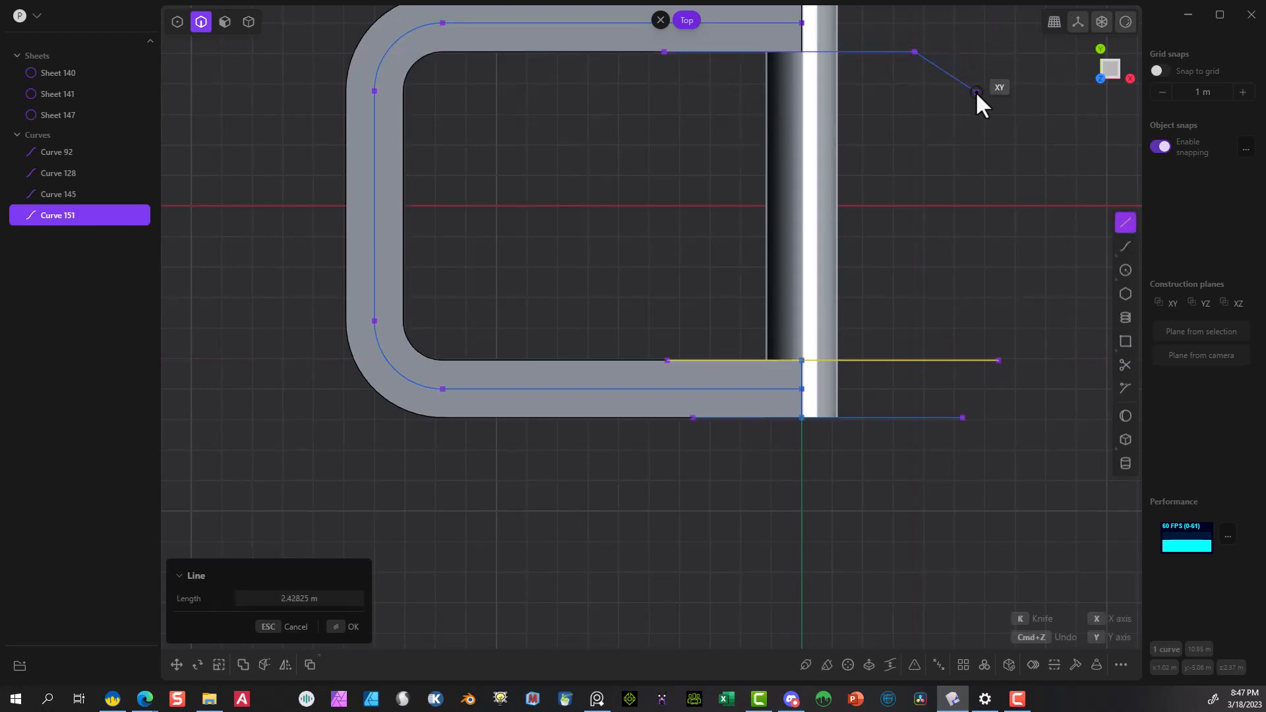
# Cut the cylinder with the horizontal line along the upper arm's inner edge.
pyautogui.click(246, 23)
pyautogui.click(802, 140)
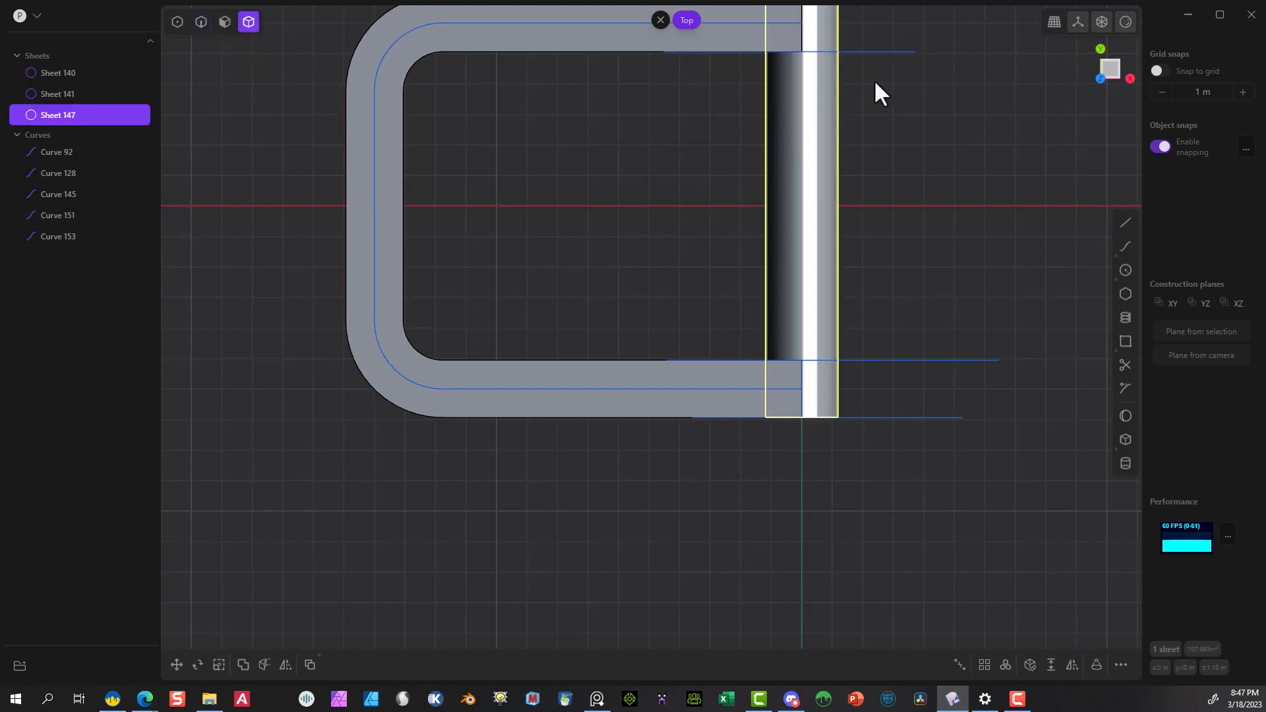
pyautogui.click(264, 665)
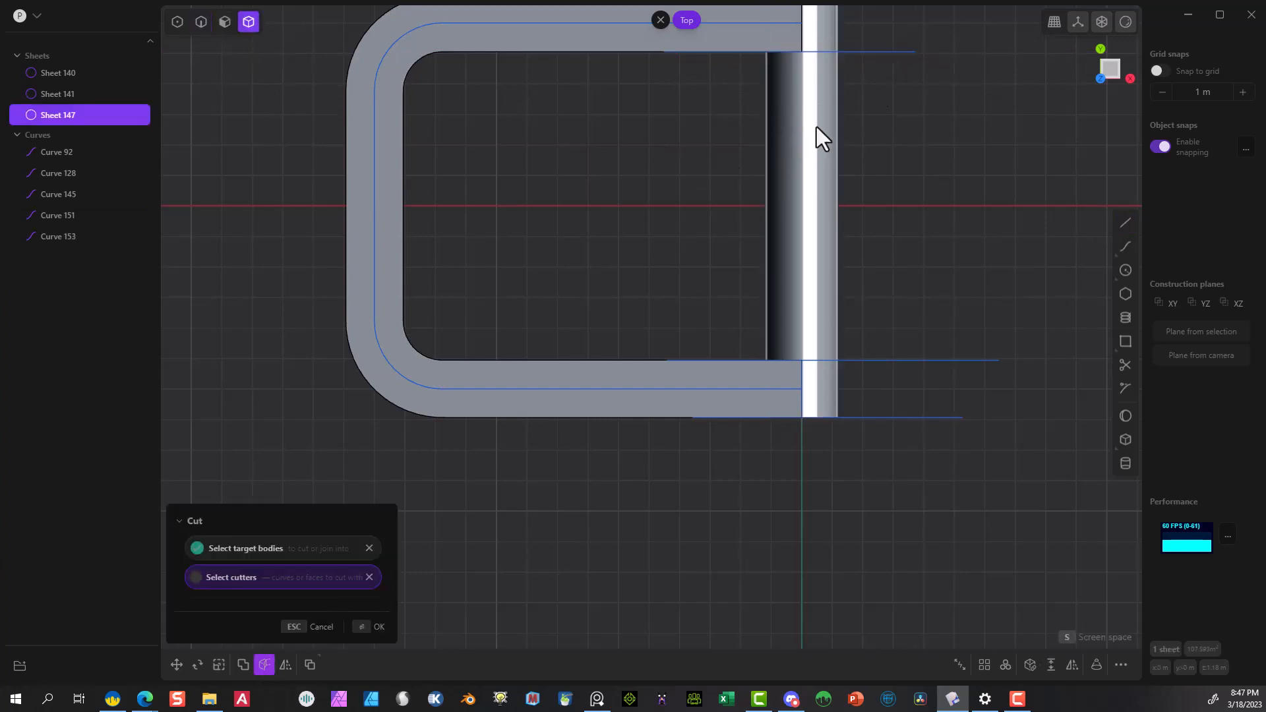
pyautogui.click(883, 51)
pyautogui.click(373, 627)
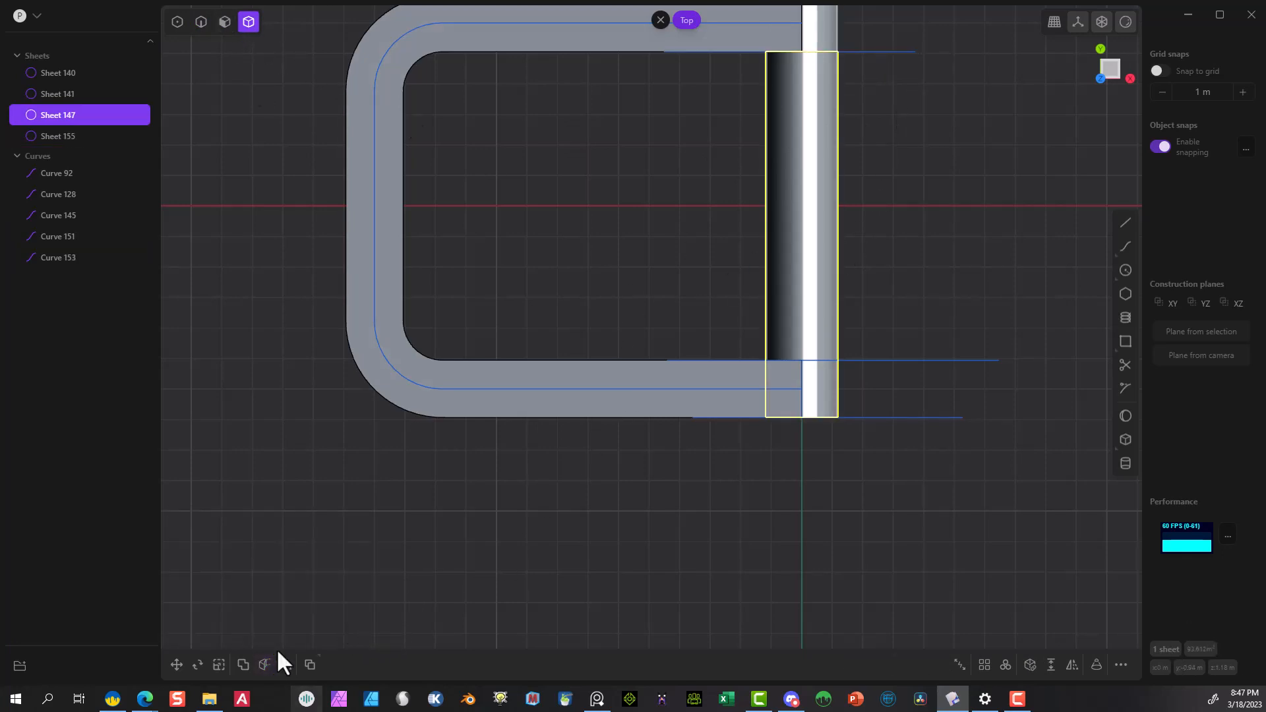
# Cut the remaining cylinder with the line along the lower arm's inner edge and delete the middle section between the arms.
pyautogui.click(264, 665)
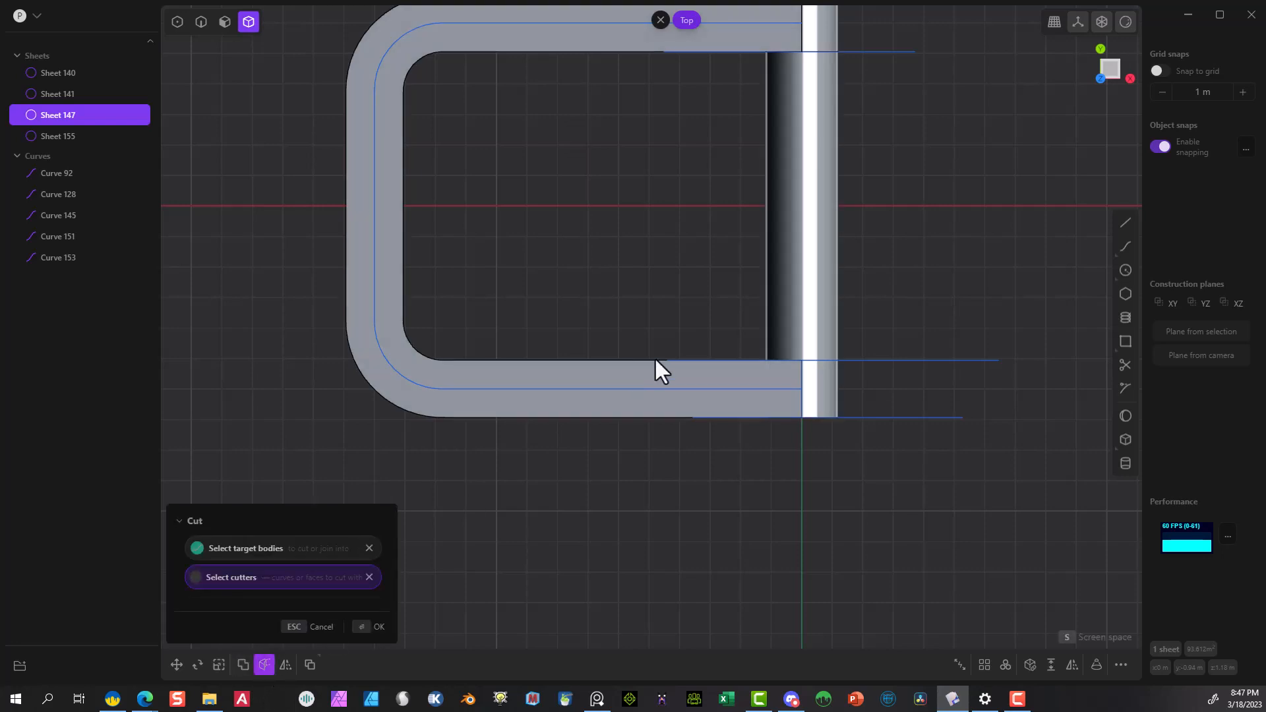
pyautogui.click(373, 627)
pyautogui.click(769, 180)
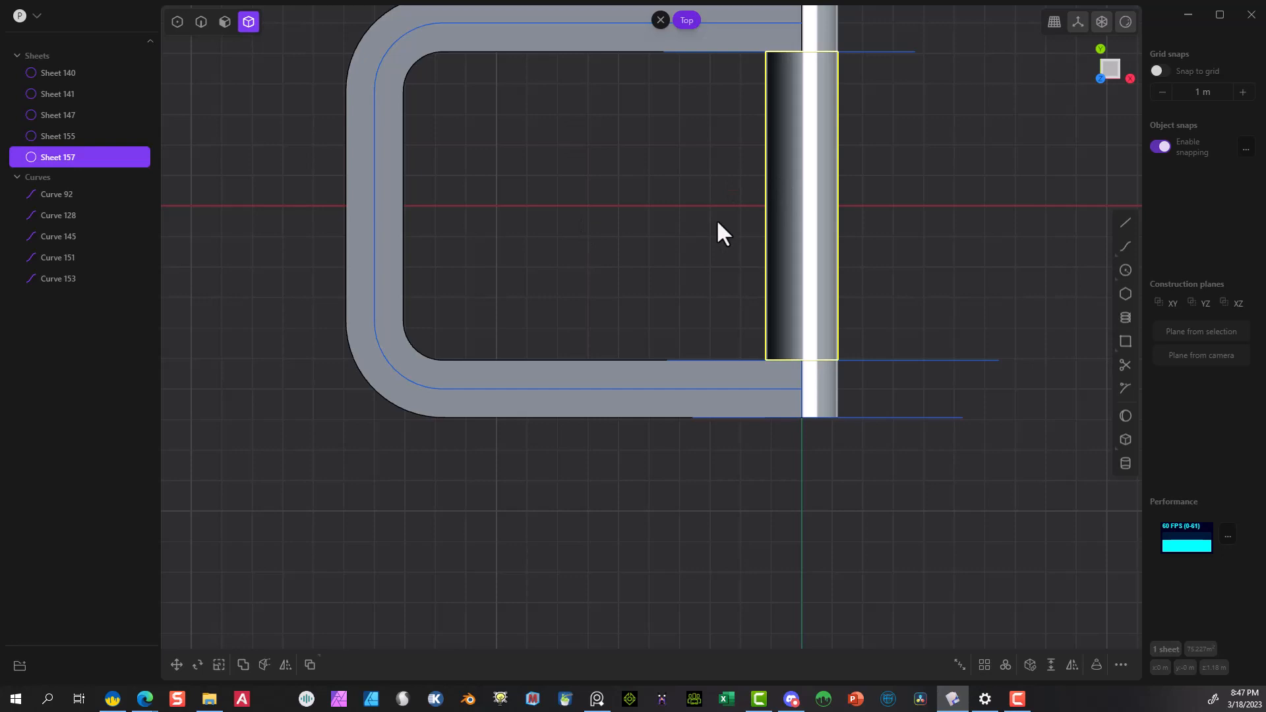
pyautogui.press('Delete')
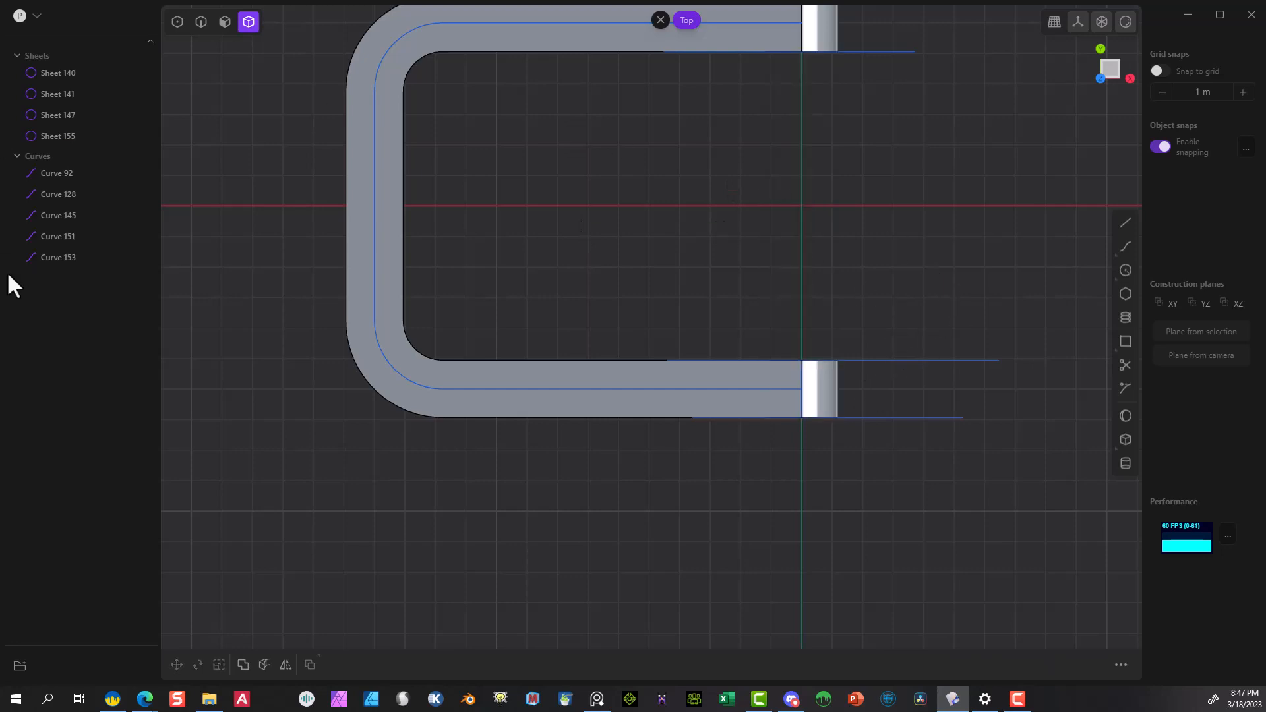
# Delete all five leftover curves, including the sweep path and the cutting lines.
pyautogui.click(63, 256)
pyautogui.keyDown('shift'); pyautogui.click(69, 172); pyautogui.keyUp('shift')
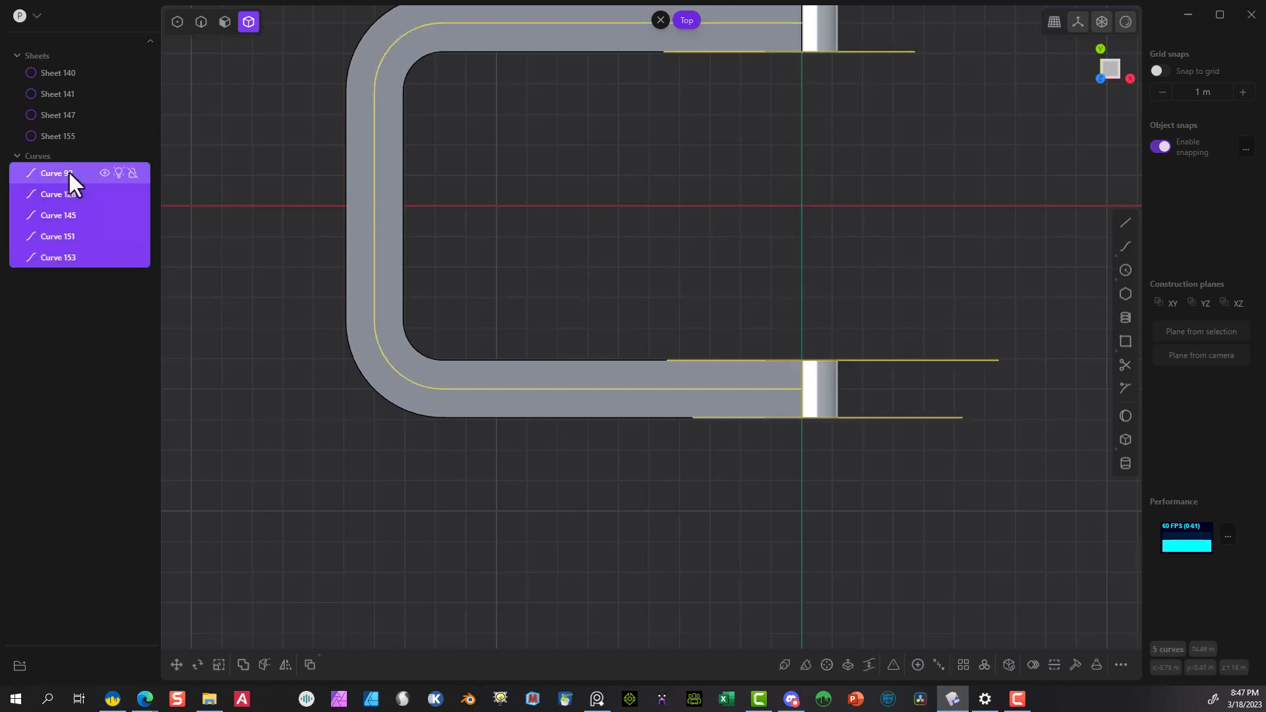
pyautogui.press('Delete')
# Try removing the short cylinder piece at the nearer arm's end, and undo the deletion.
pyautogui.moveTo(889, 285); pyautogui.dragTo(596, 541)
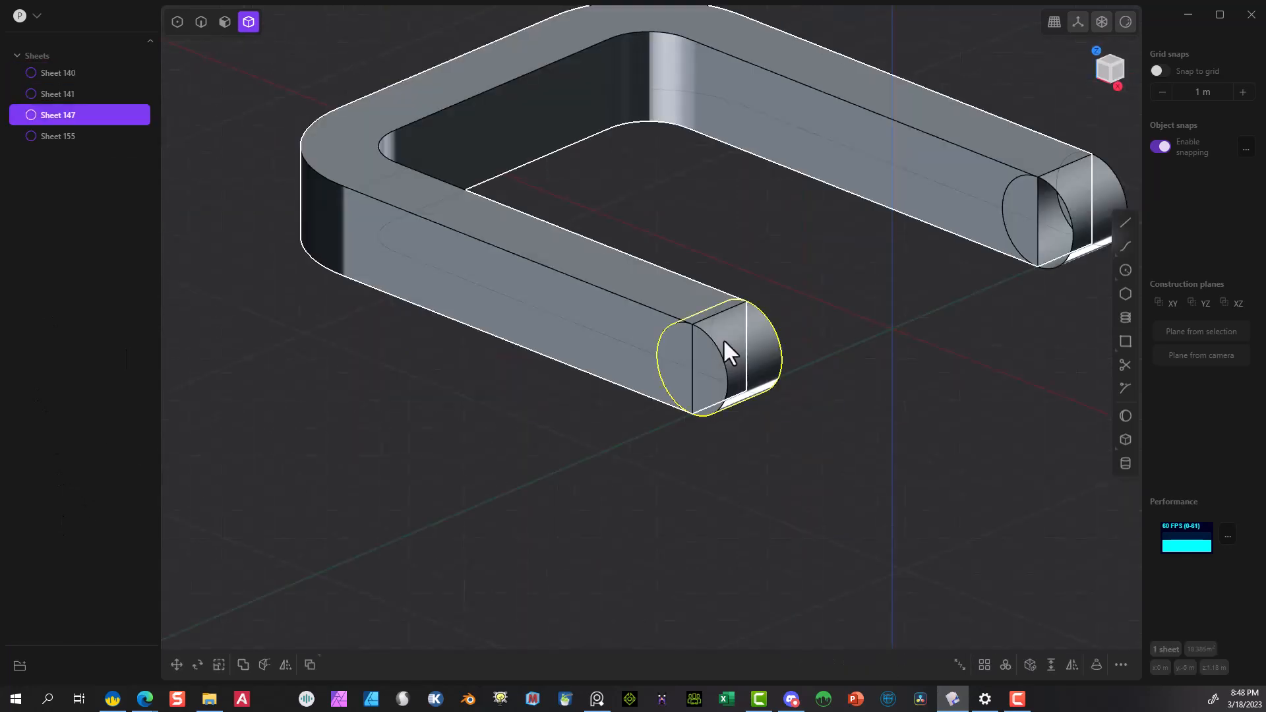
pyautogui.press('Delete')
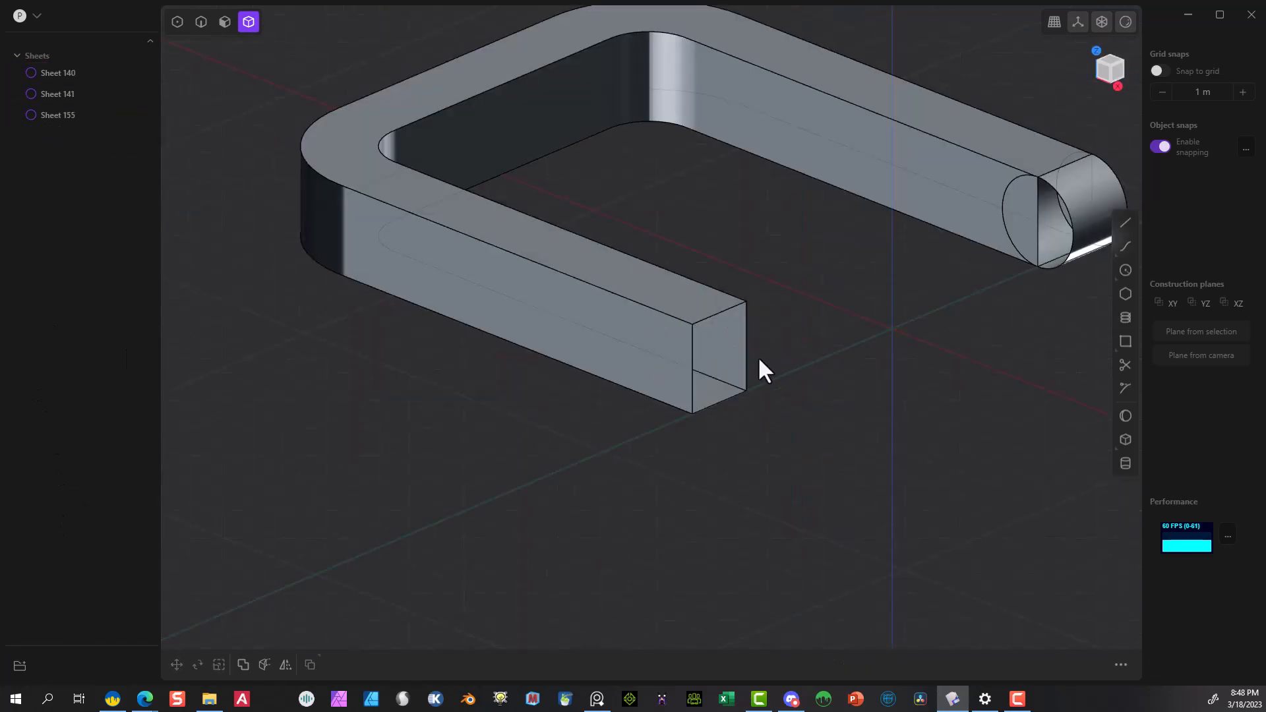
pyautogui.moveTo(695, 190); pyautogui.dragTo(704, 295, button='middle')
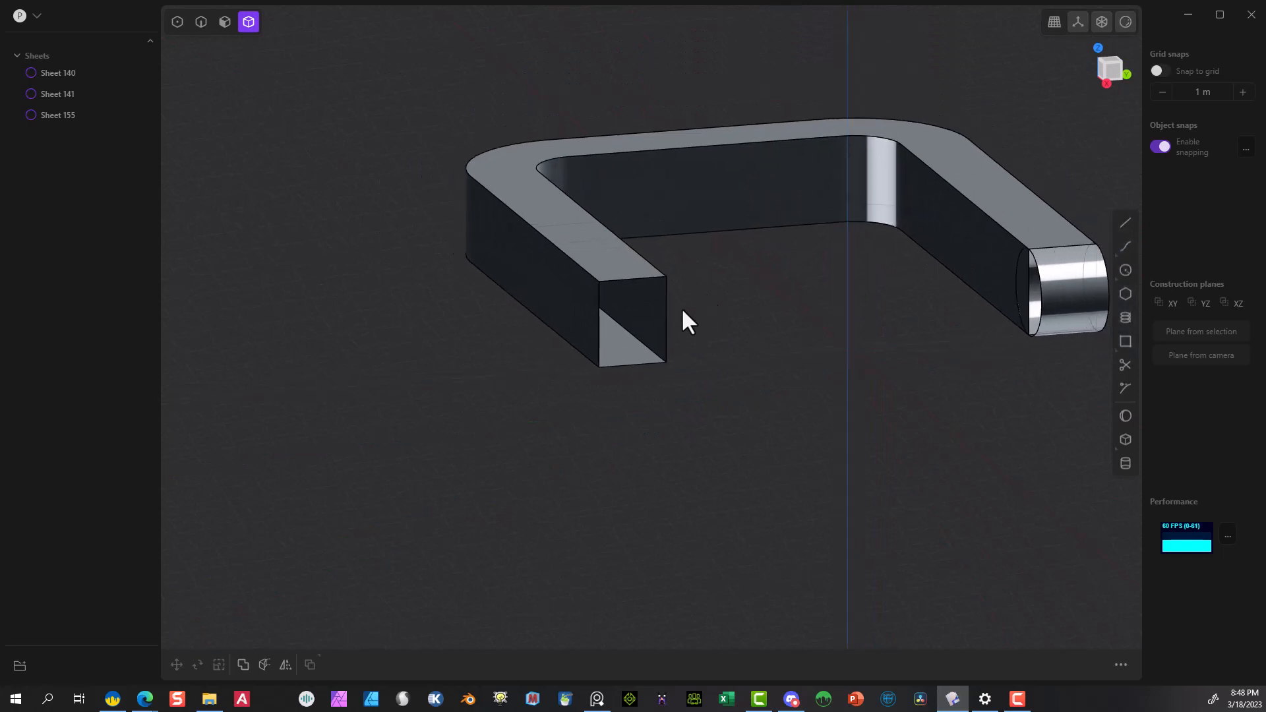
pyautogui.hotkey('ctrl', 'z')
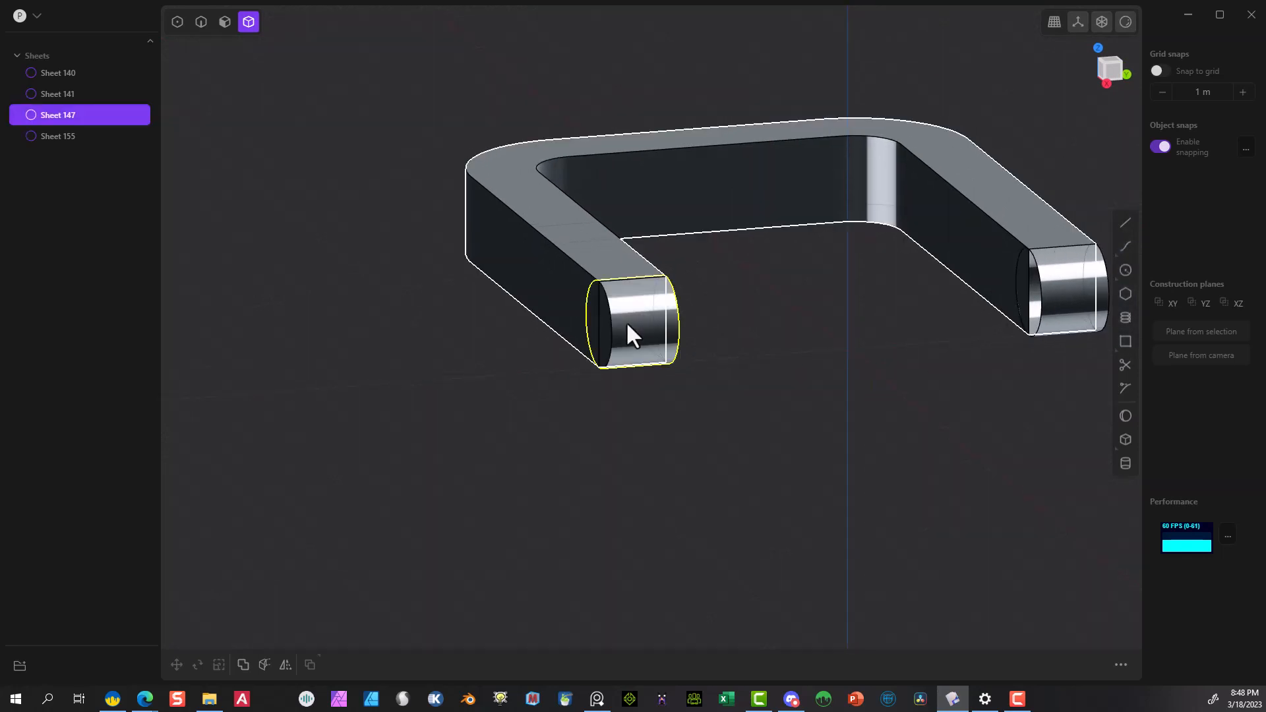
# Hide the nearer arm's cylinder piece and patch the arm's open end along its four edges with a Nonsmooth, Quality fill.
pyautogui.press('h')
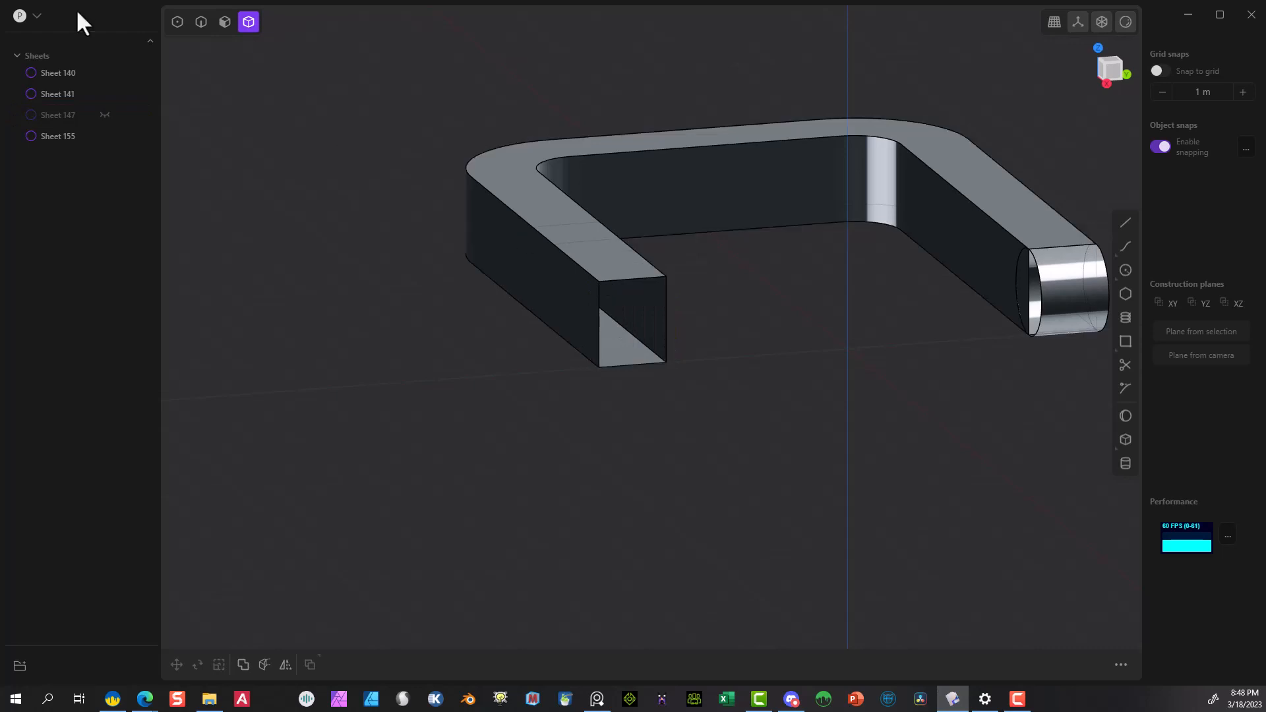
pyautogui.click(201, 21)
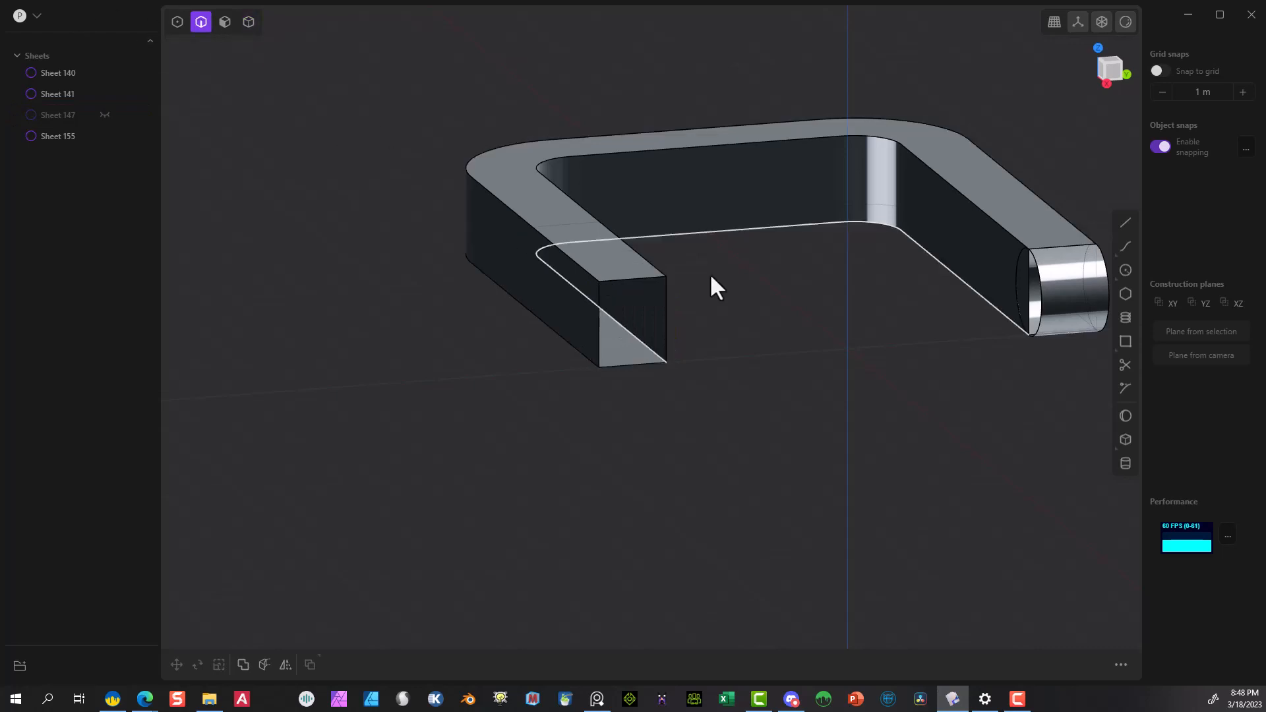
pyautogui.click(654, 279)
pyautogui.keyDown('shift'); pyautogui.click(664, 290); pyautogui.keyUp('shift')
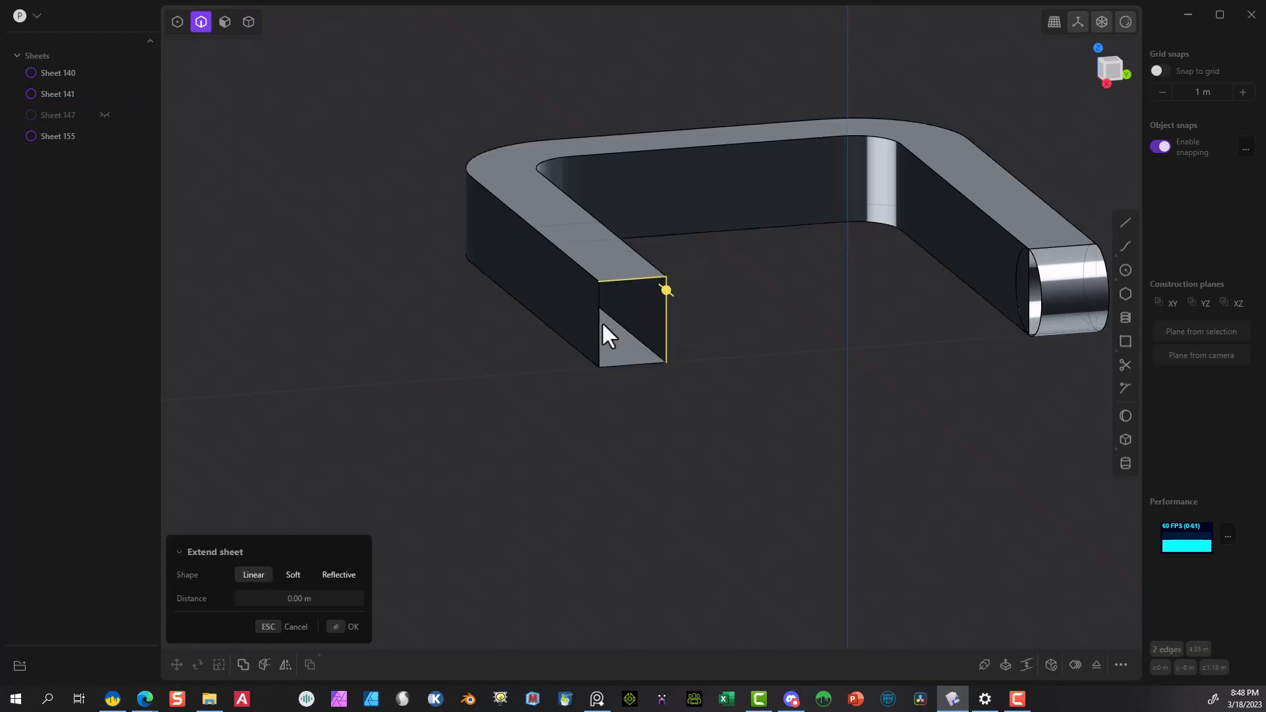
pyautogui.keyDown('shift'); pyautogui.click(598, 323); pyautogui.keyUp('shift')
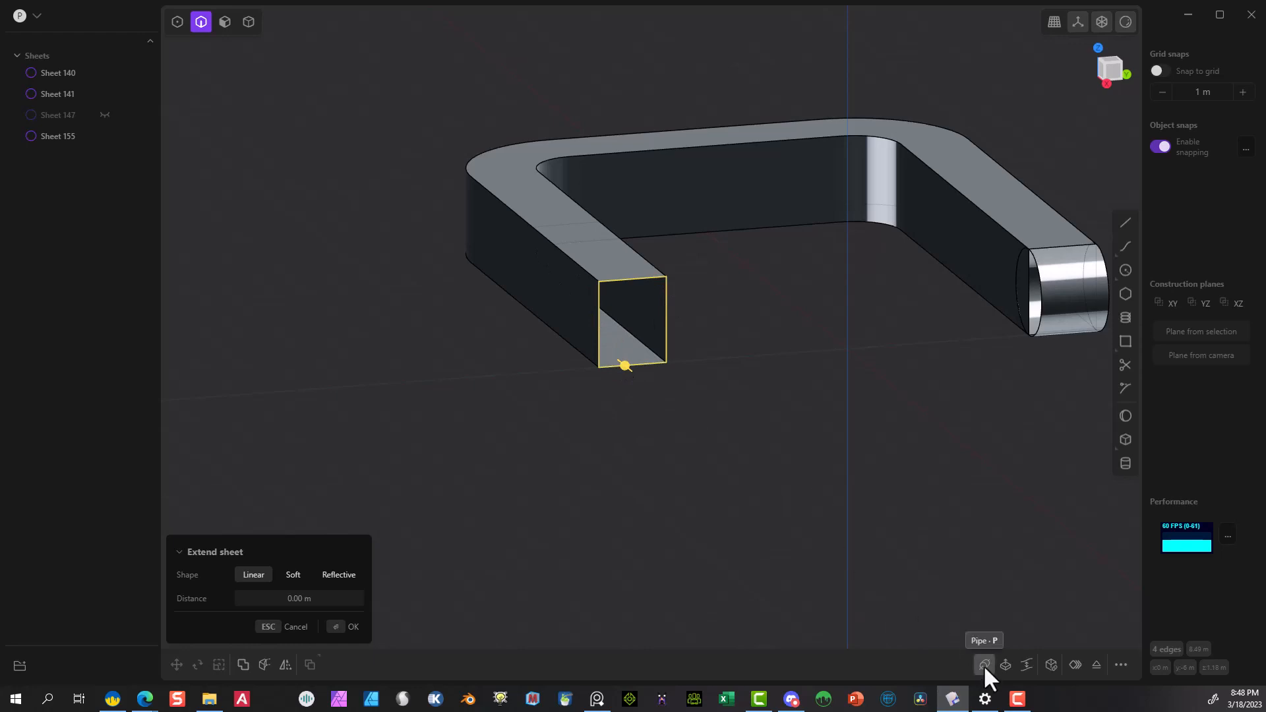
pyautogui.click(1051, 665)
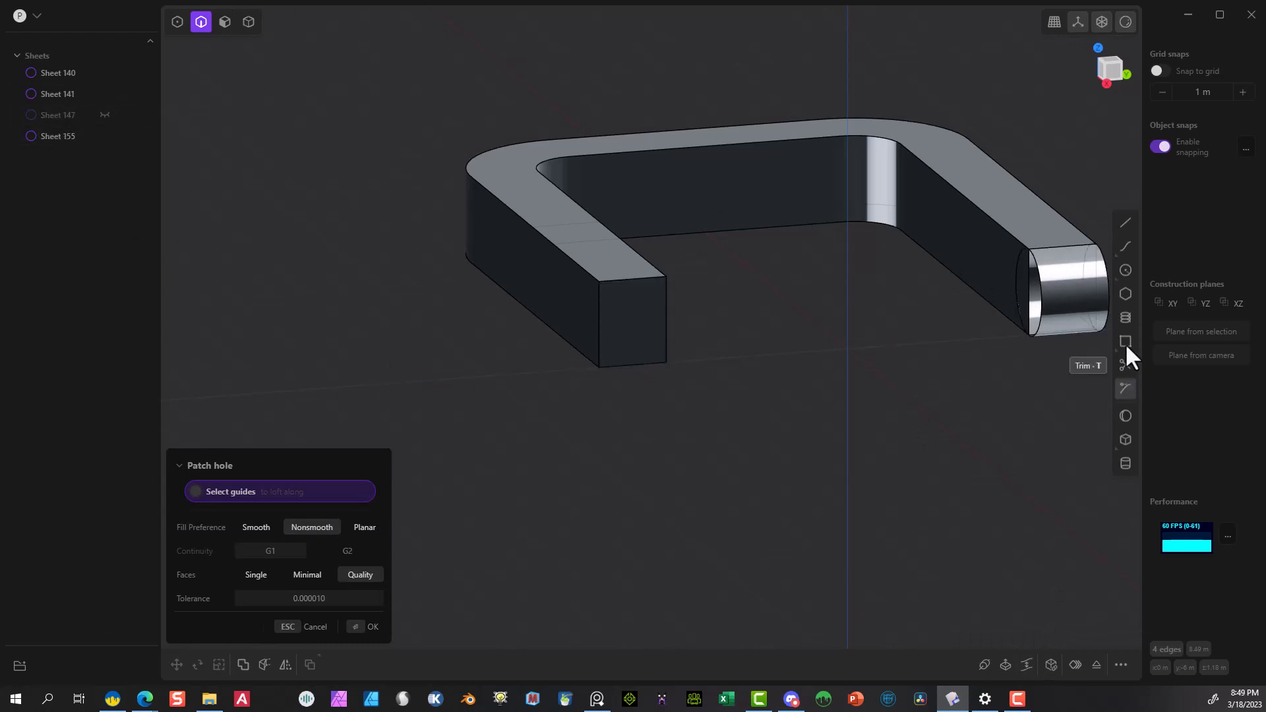
pyautogui.click(248, 21)
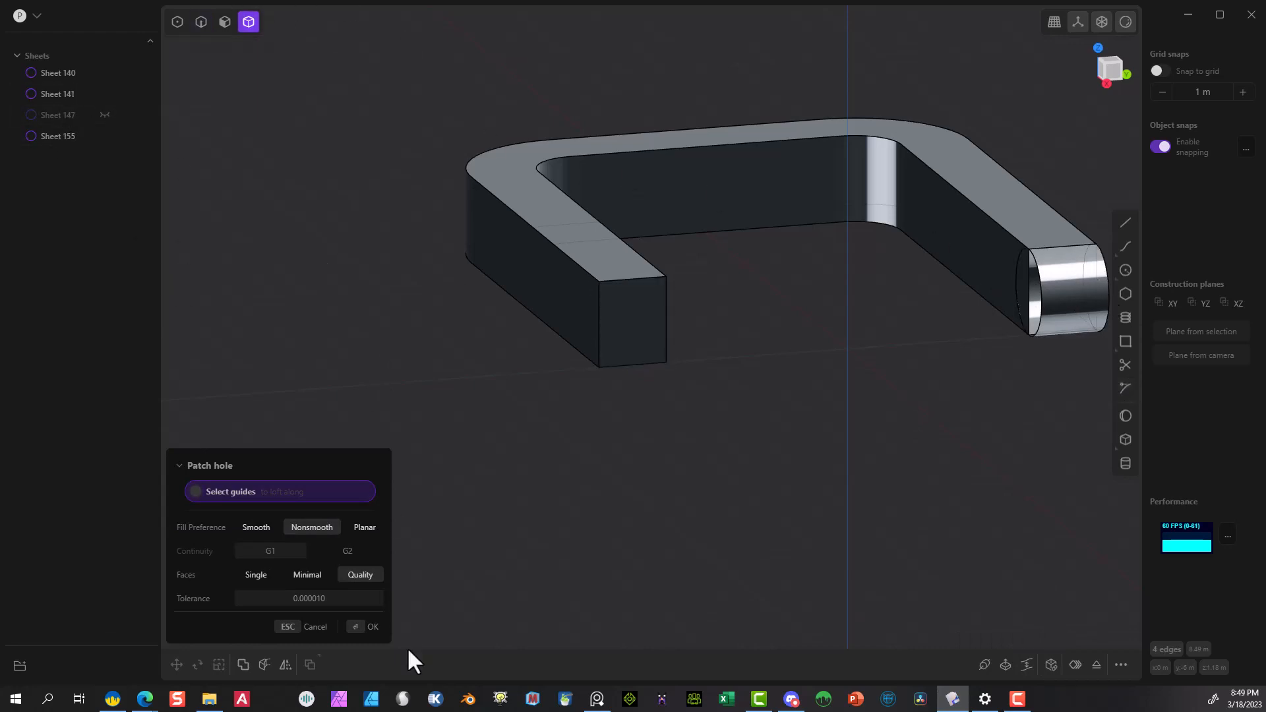
pyautogui.click(355, 628)
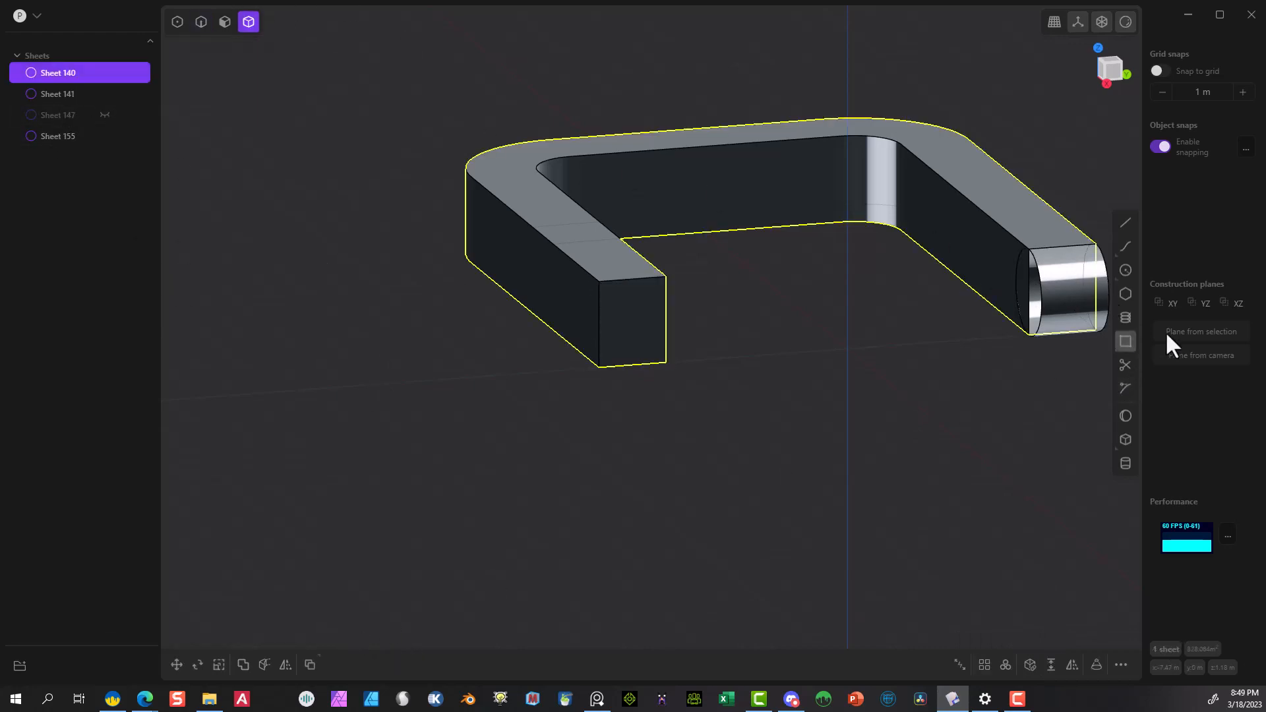
# Hide the cylinder piece on the farther arm and delete the separate circular cap sheet left at its outer side.
pyautogui.click(1084, 278)
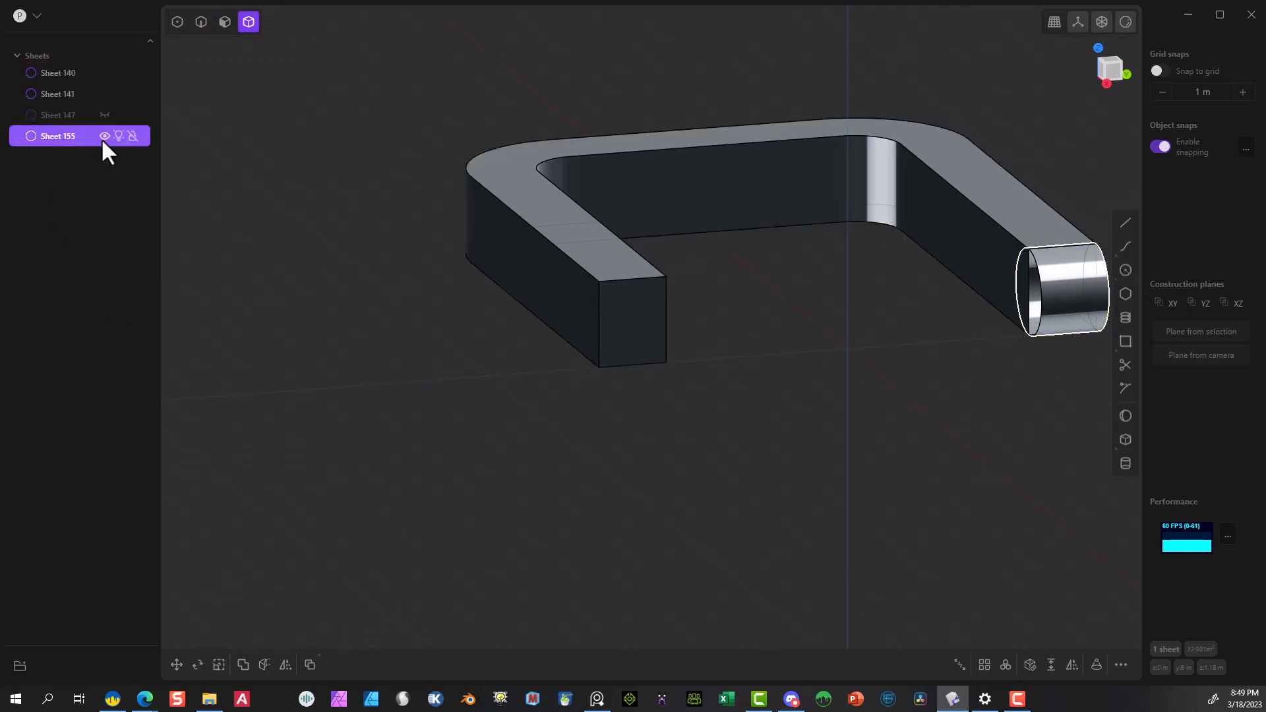
pyautogui.click(104, 136)
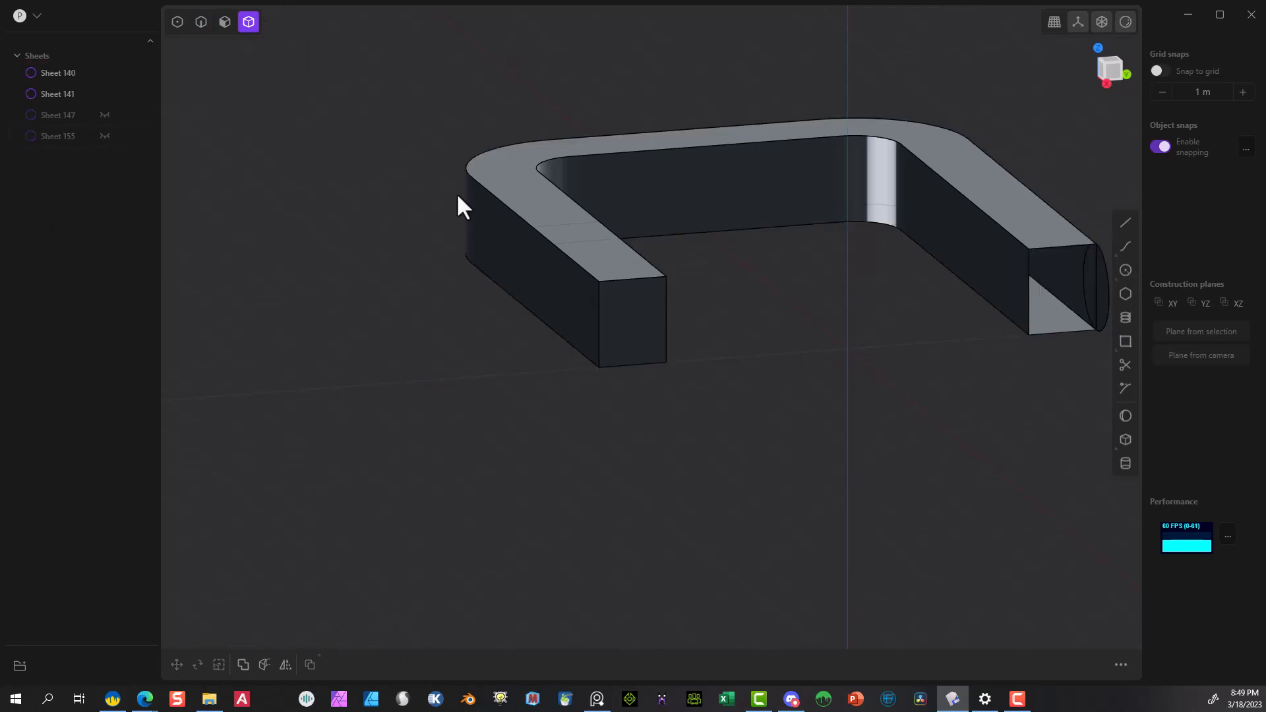
pyautogui.click(1104, 281)
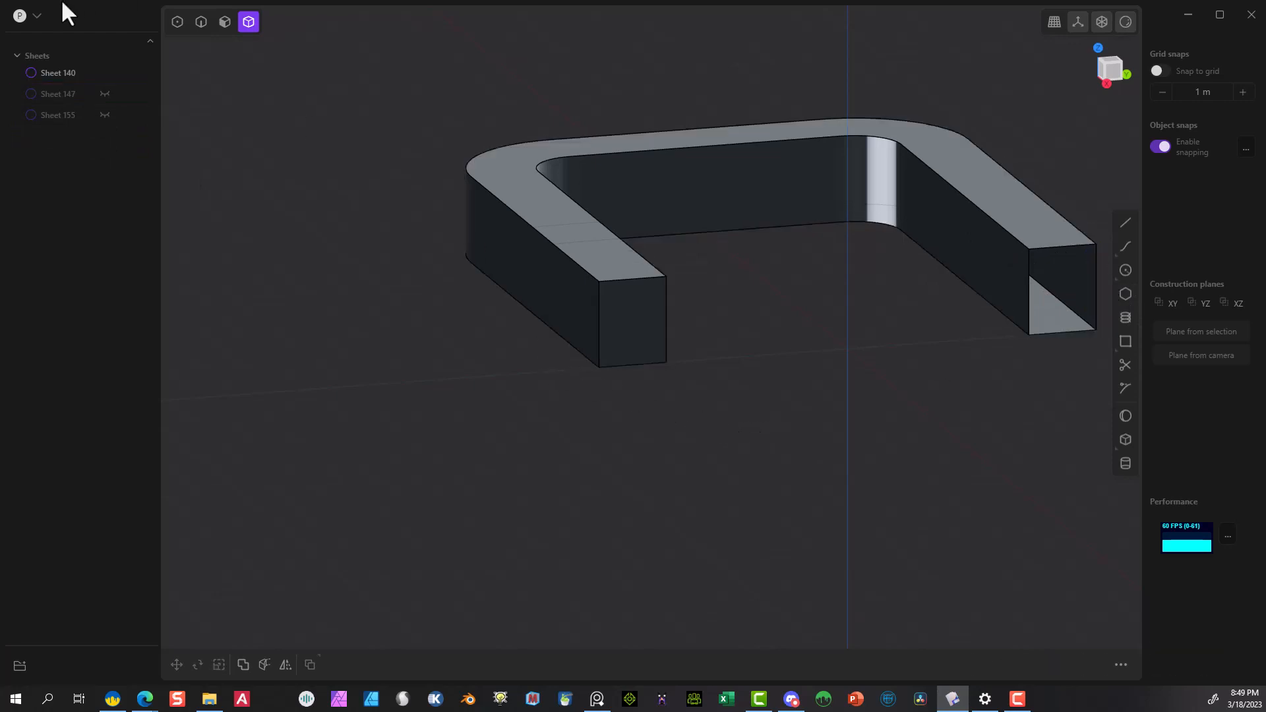
# Patch the farther arm's open end along its four edges with a Nonsmooth, Quality fill.
pyautogui.click(201, 22)
pyautogui.click(1051, 247)
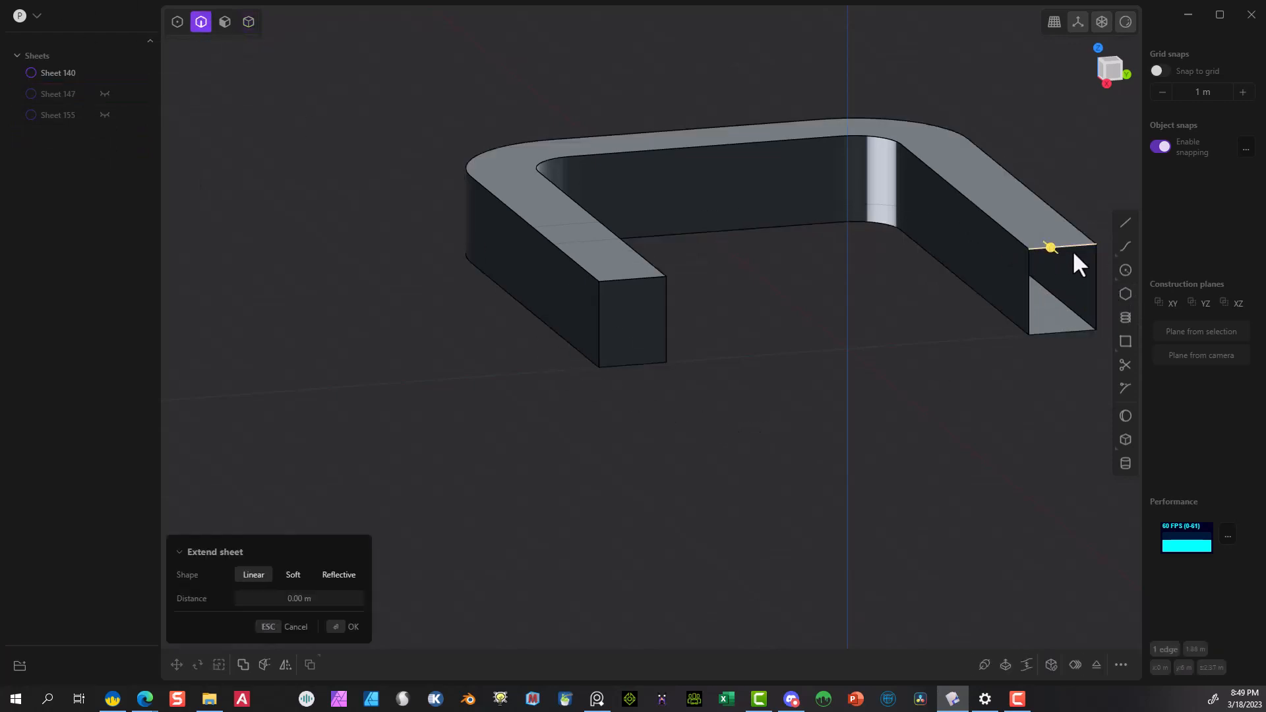
pyautogui.click(1096, 310)
pyautogui.click(1085, 330)
pyautogui.click(1033, 306)
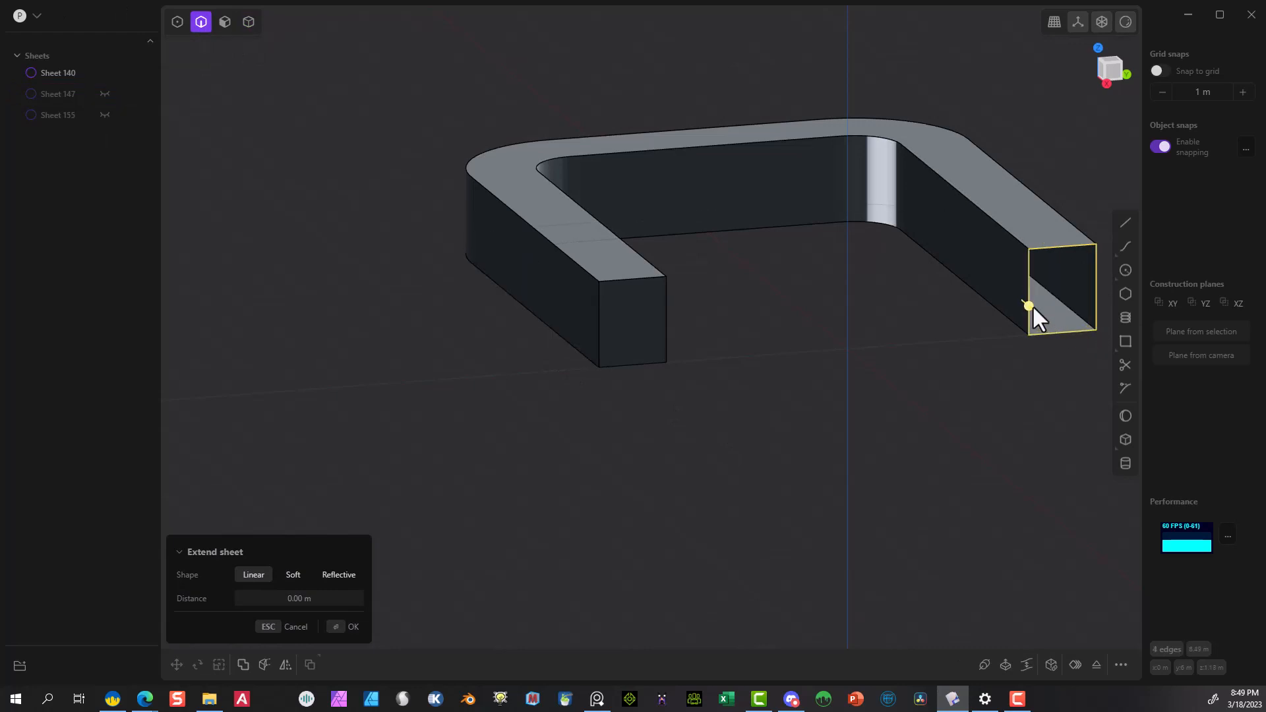
pyautogui.click(1050, 664)
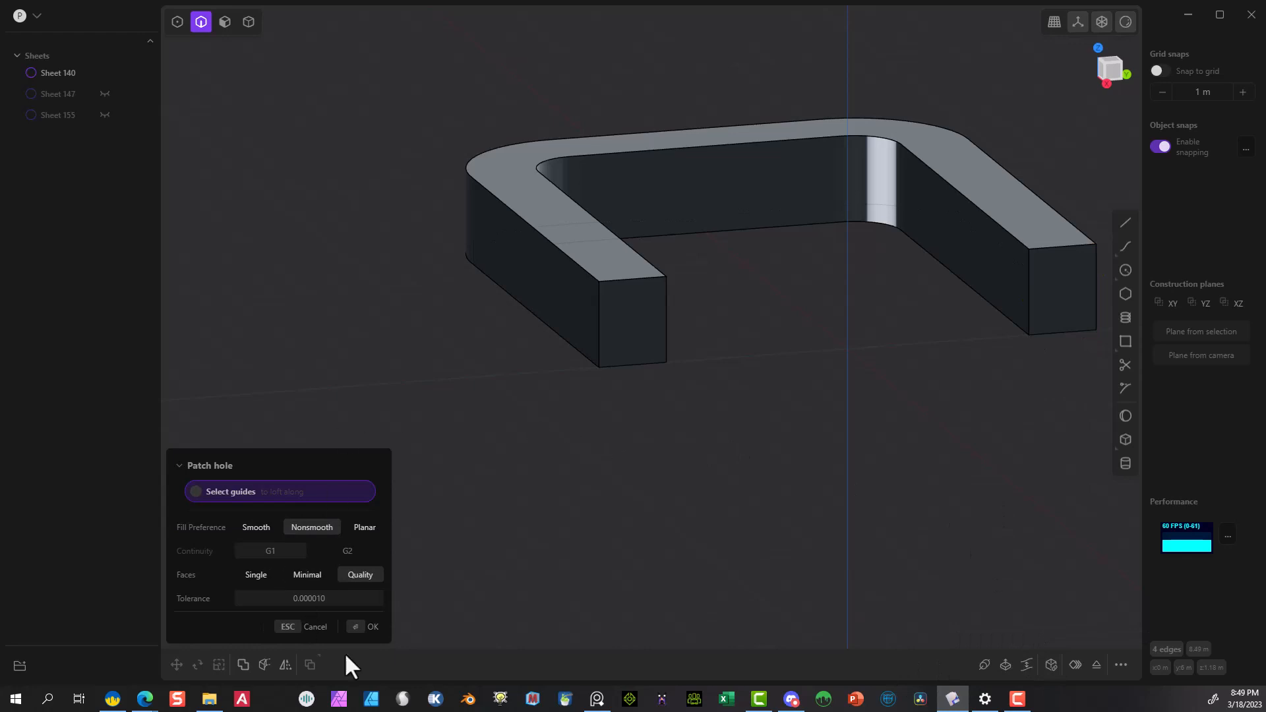
pyautogui.click(364, 626)
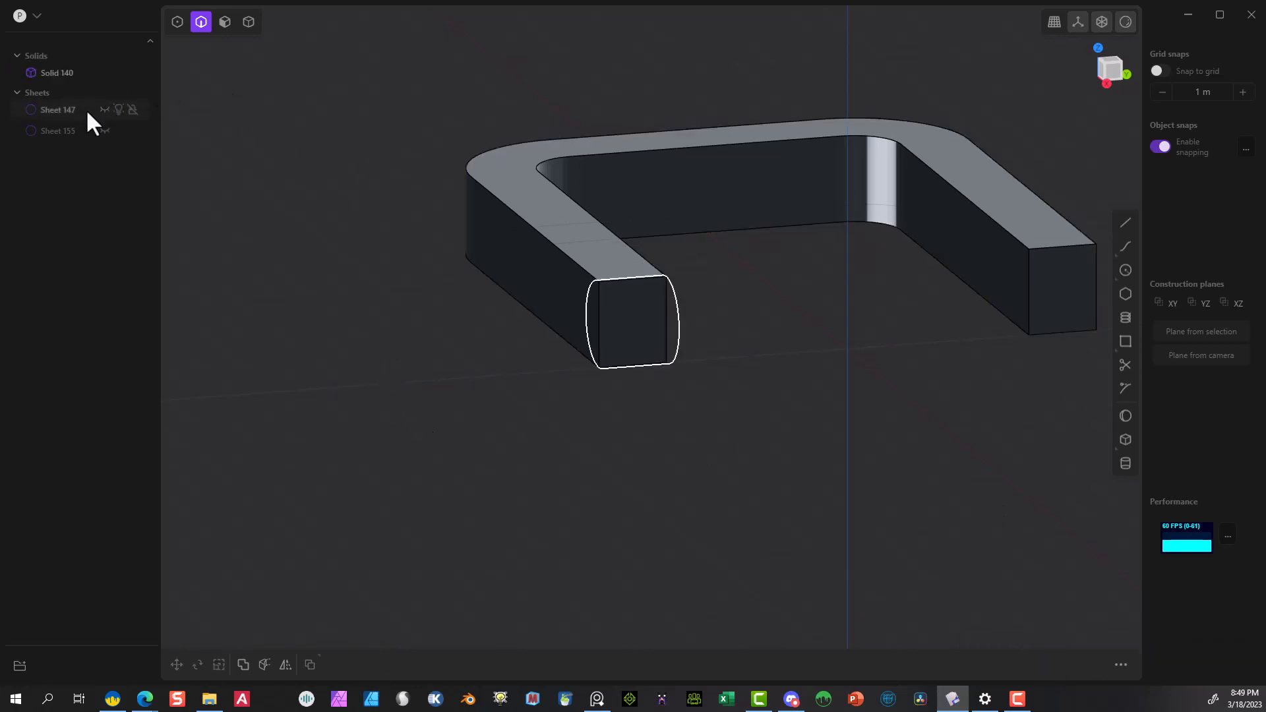
# Show the nearer arm's cylinder piece again and patch its open circular end with a Nonsmooth, Quality fill.
pyautogui.click(105, 109)
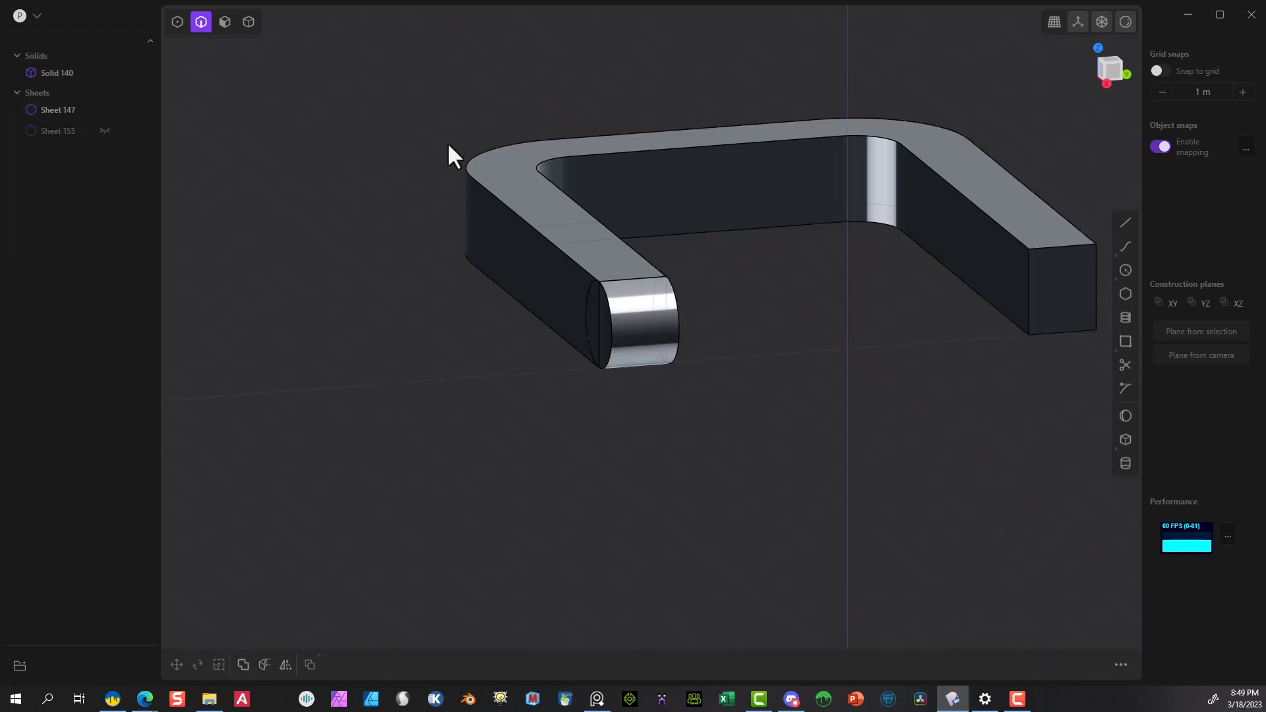
pyautogui.click(249, 22)
pyautogui.click(650, 327)
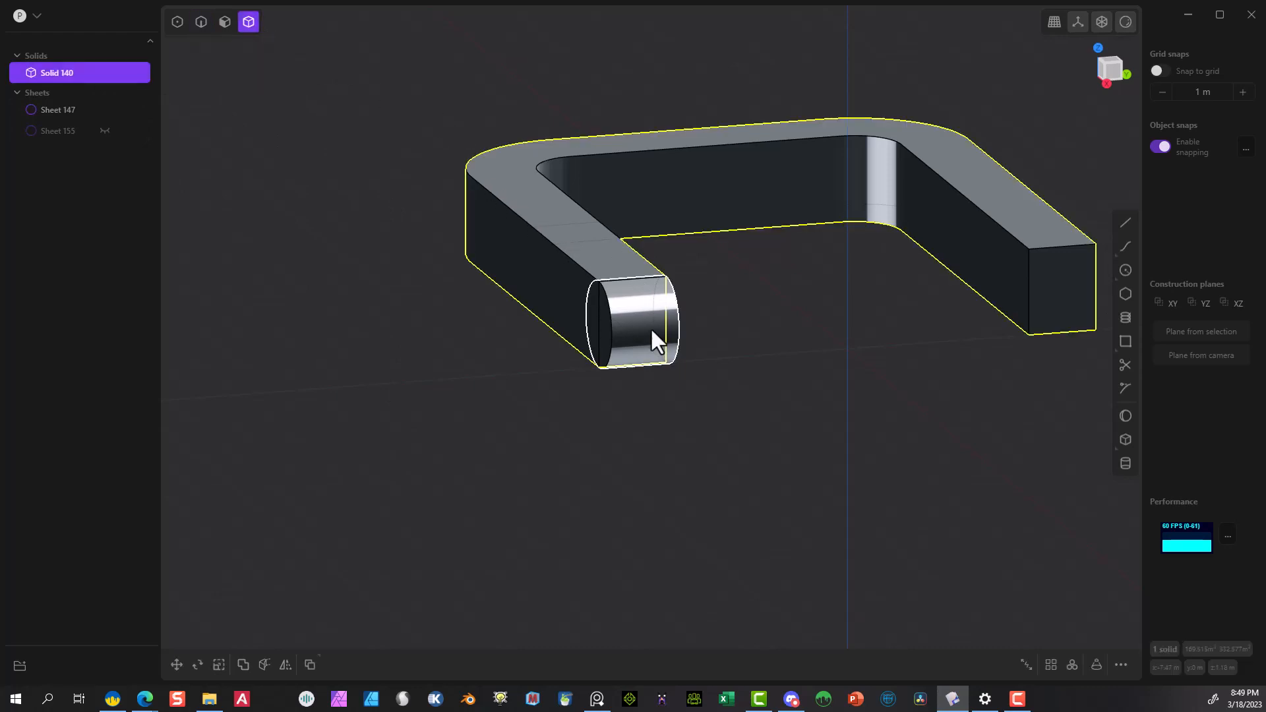
pyautogui.click(652, 331)
pyautogui.moveTo(307, 158); pyautogui.dragTo(192, 26, button='middle')
pyautogui.click(201, 21)
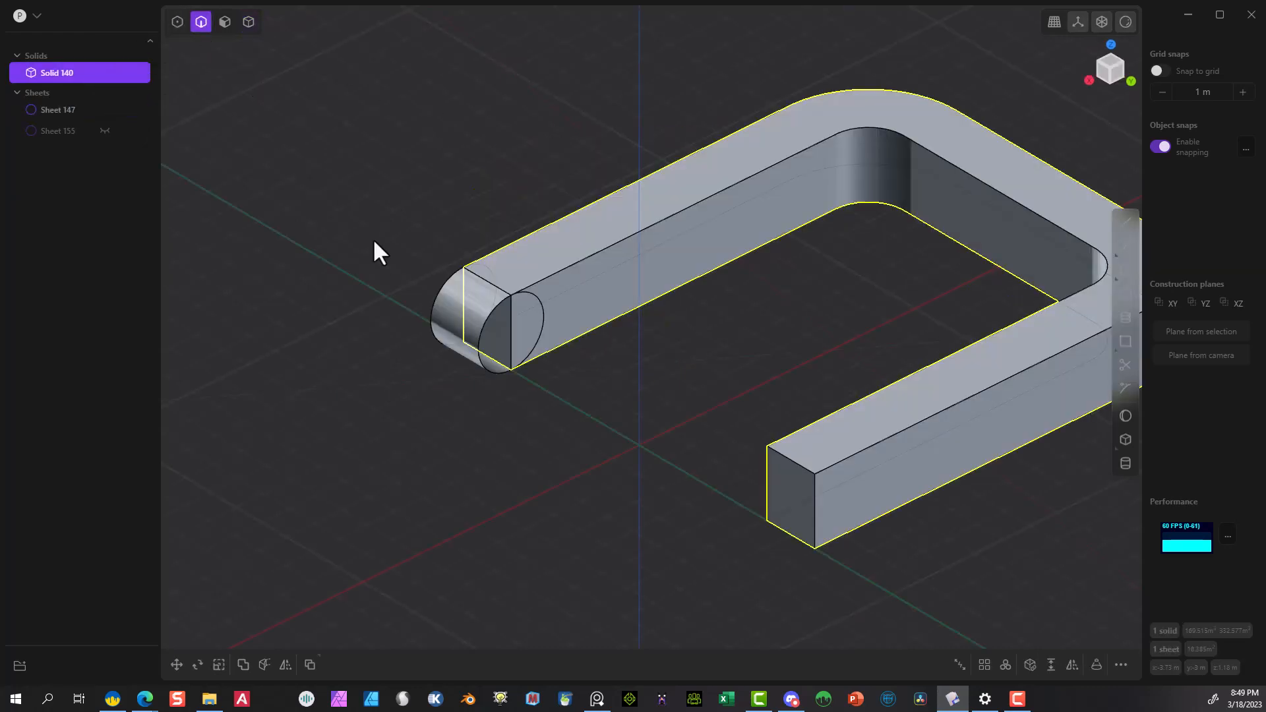
pyautogui.click(485, 323)
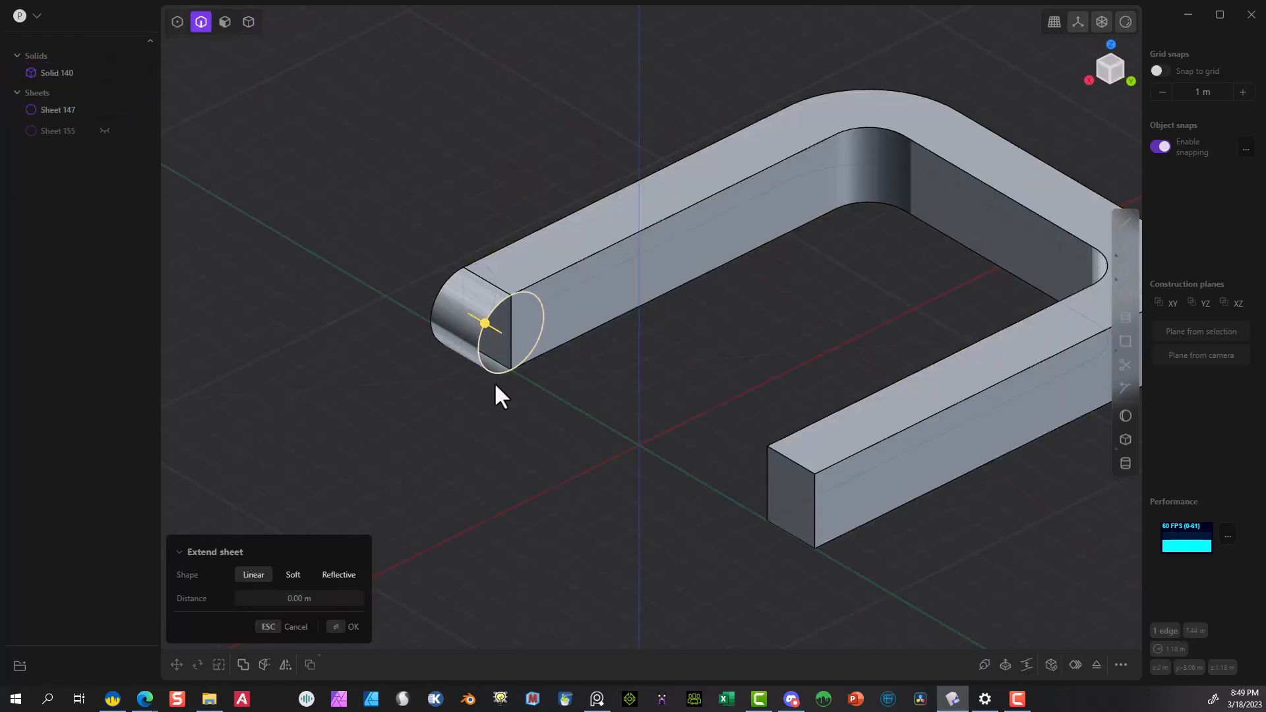
pyautogui.click(1051, 664)
pyautogui.moveTo(590, 472); pyautogui.dragTo(546, 310, button='middle')
pyautogui.click(370, 626)
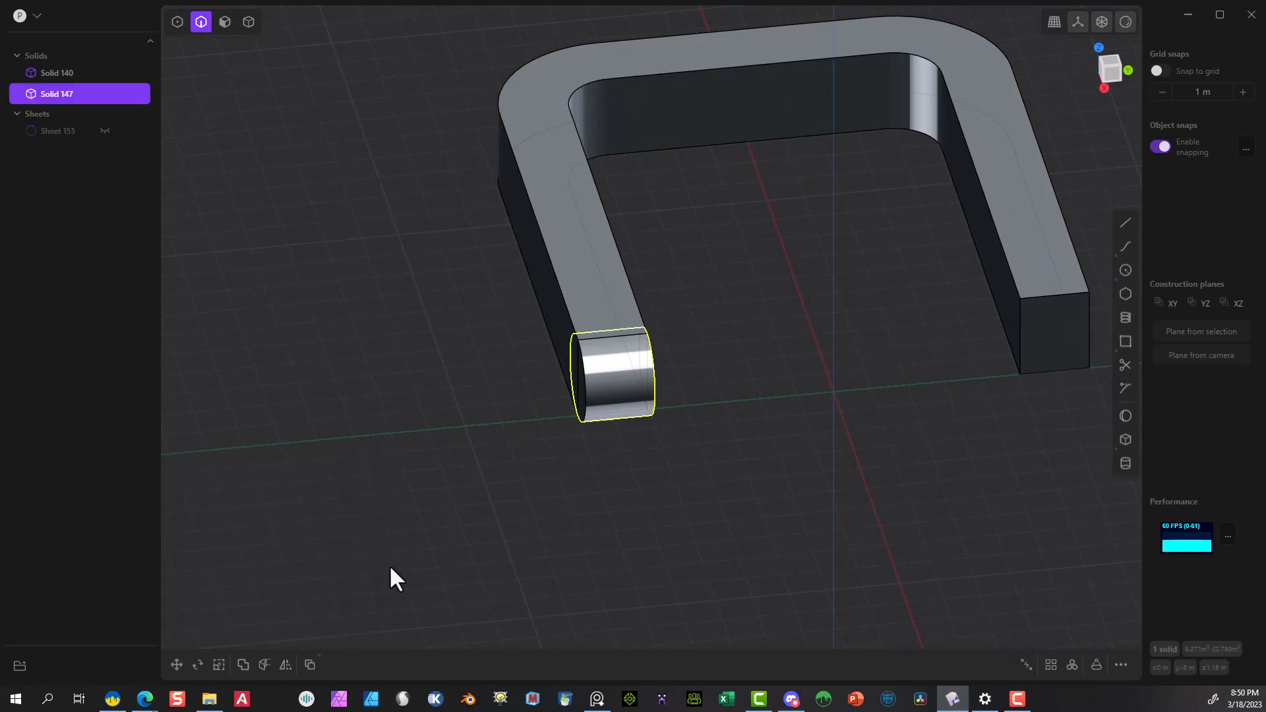
# Join the U-shaped bar and the nearer arm's cylinder piece with a Boolean union.
pyautogui.click(248, 21)
pyautogui.click(551, 237)
pyautogui.keyDown('shift'); pyautogui.click(612, 386); pyautogui.keyUp('shift')
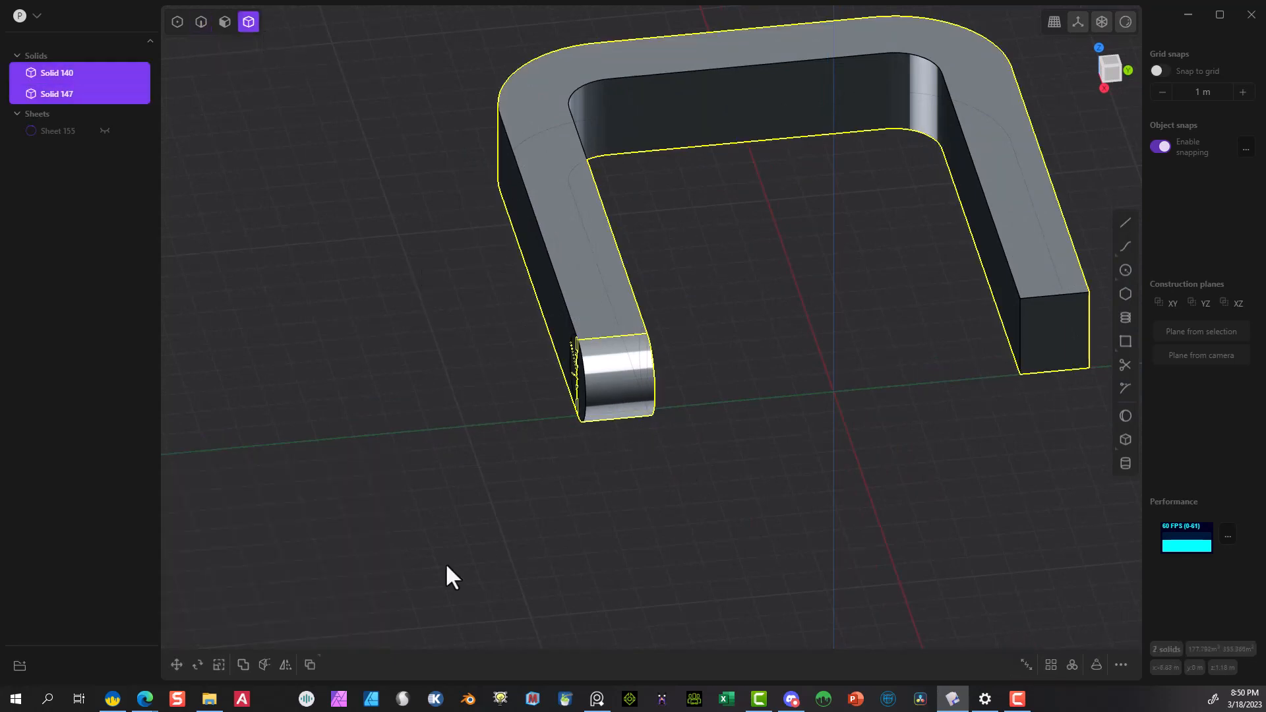
pyautogui.hotkey('shift', 'd')
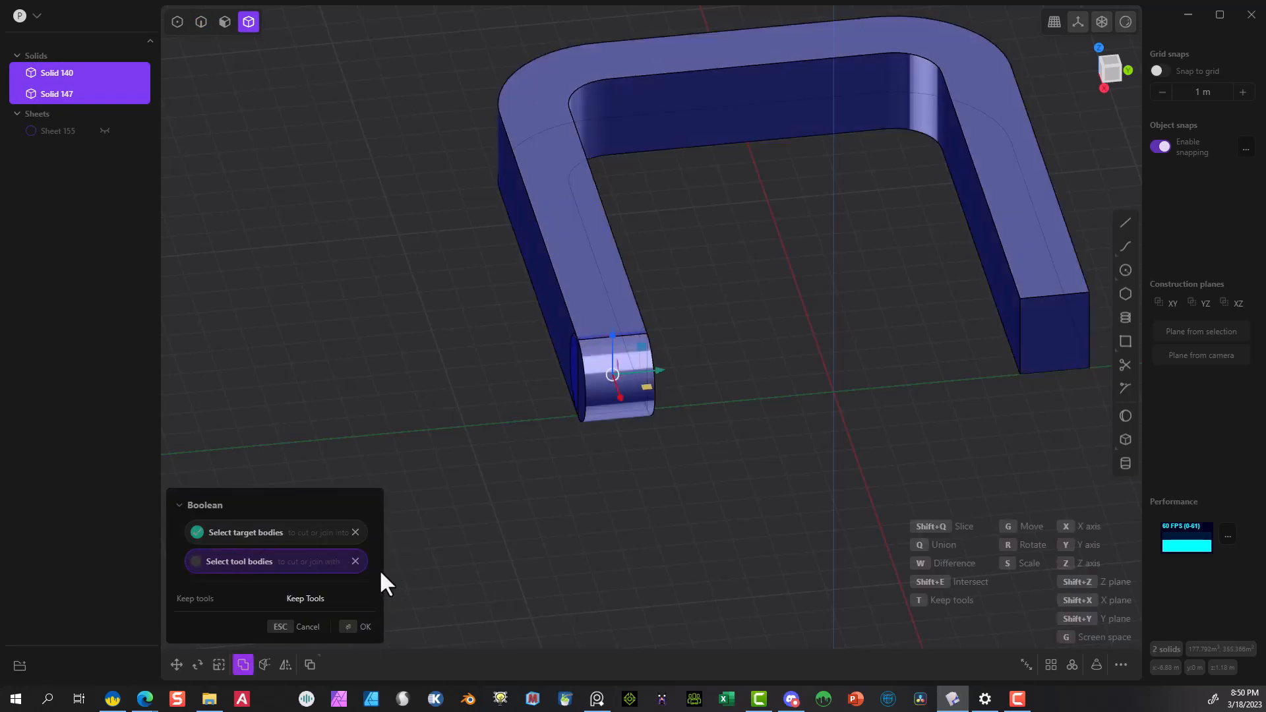
pyautogui.click(353, 630)
# Show the other arm's hidden cylinder piece and patch its open circular end with a Nonsmooth, Quality fill.
pyautogui.moveTo(546, 588); pyautogui.dragTo(568, 171, button='middle')
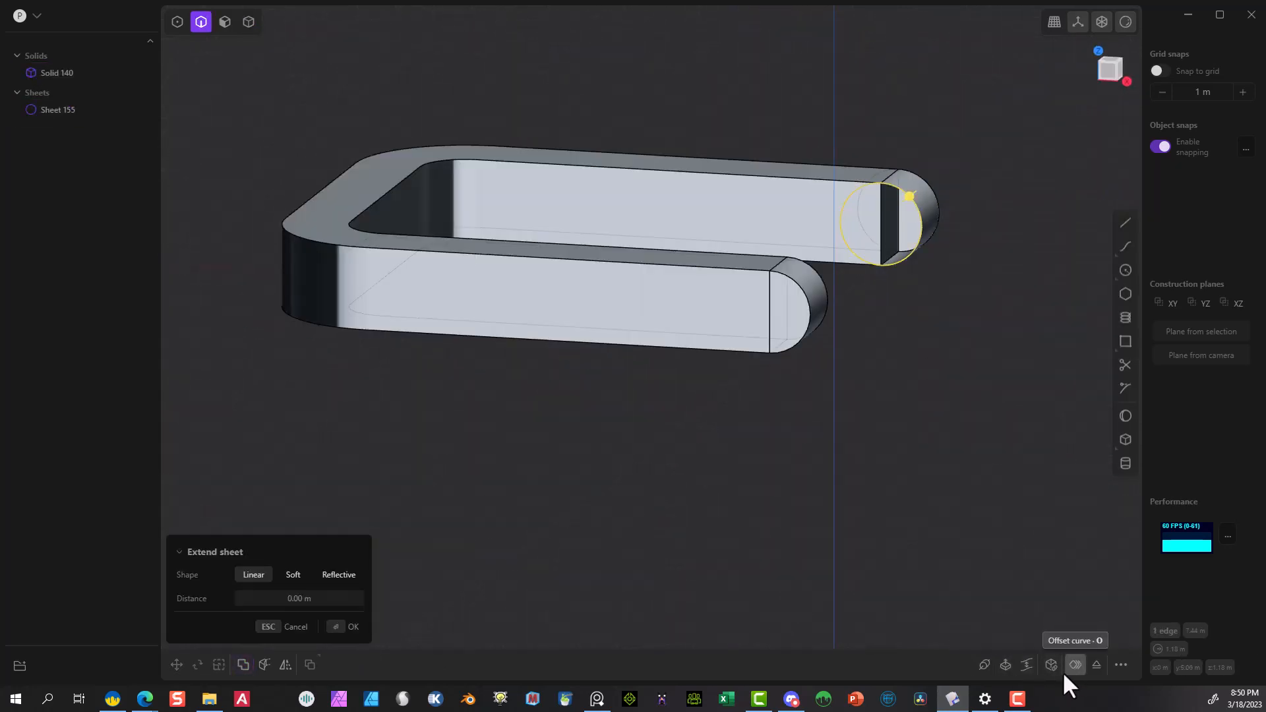
pyautogui.click(1052, 667)
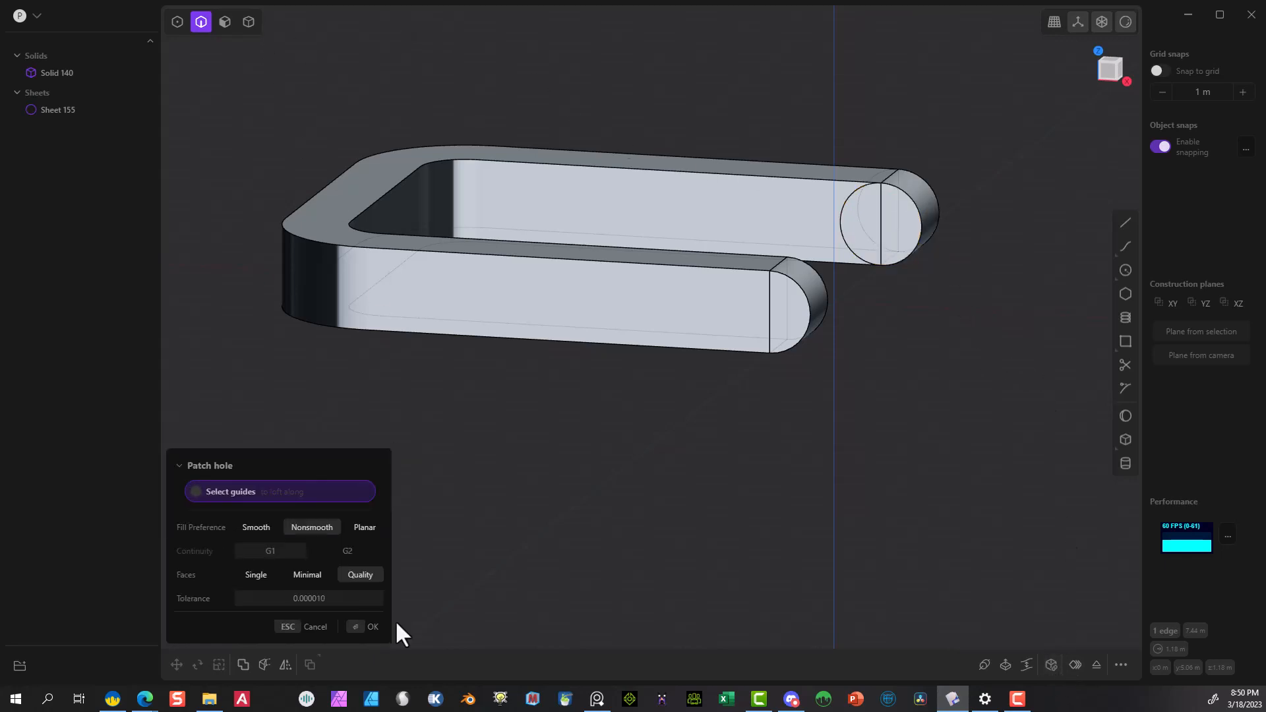
pyautogui.click(356, 631)
# Join the remaining capped cylinder piece to the U-shaped bar with a Boolean union.
pyautogui.click(248, 23)
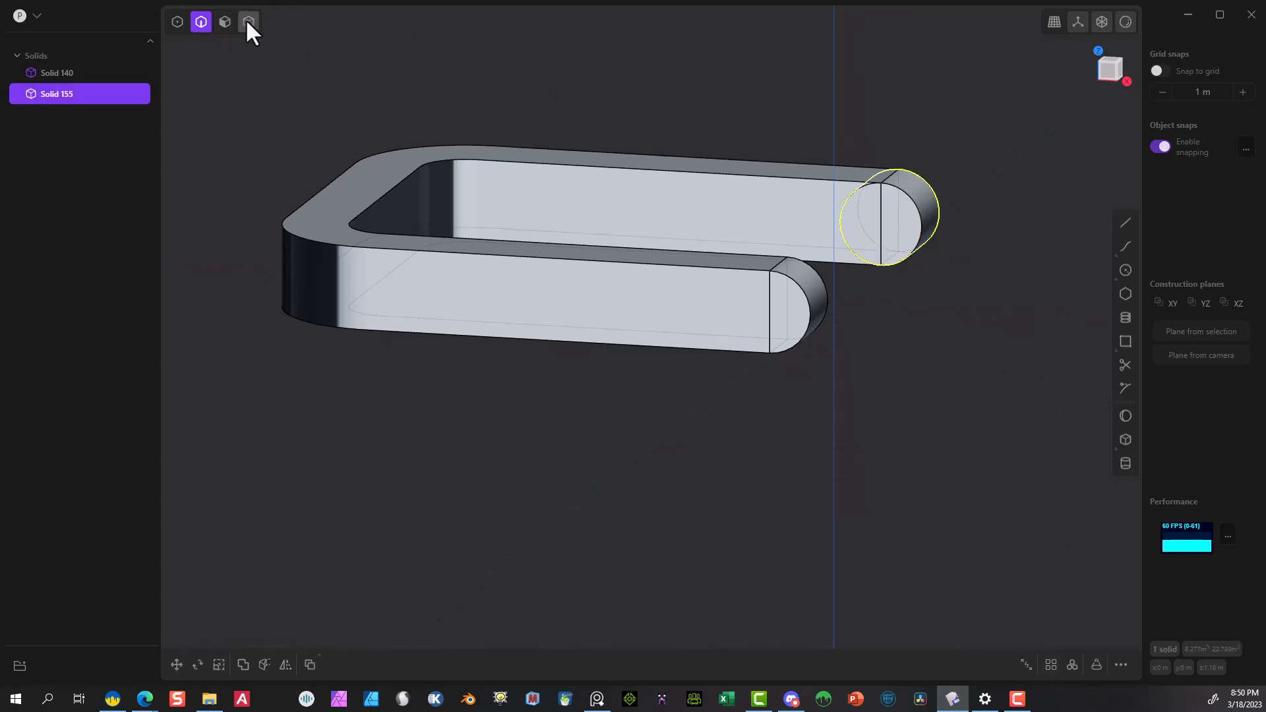
pyautogui.click(686, 221)
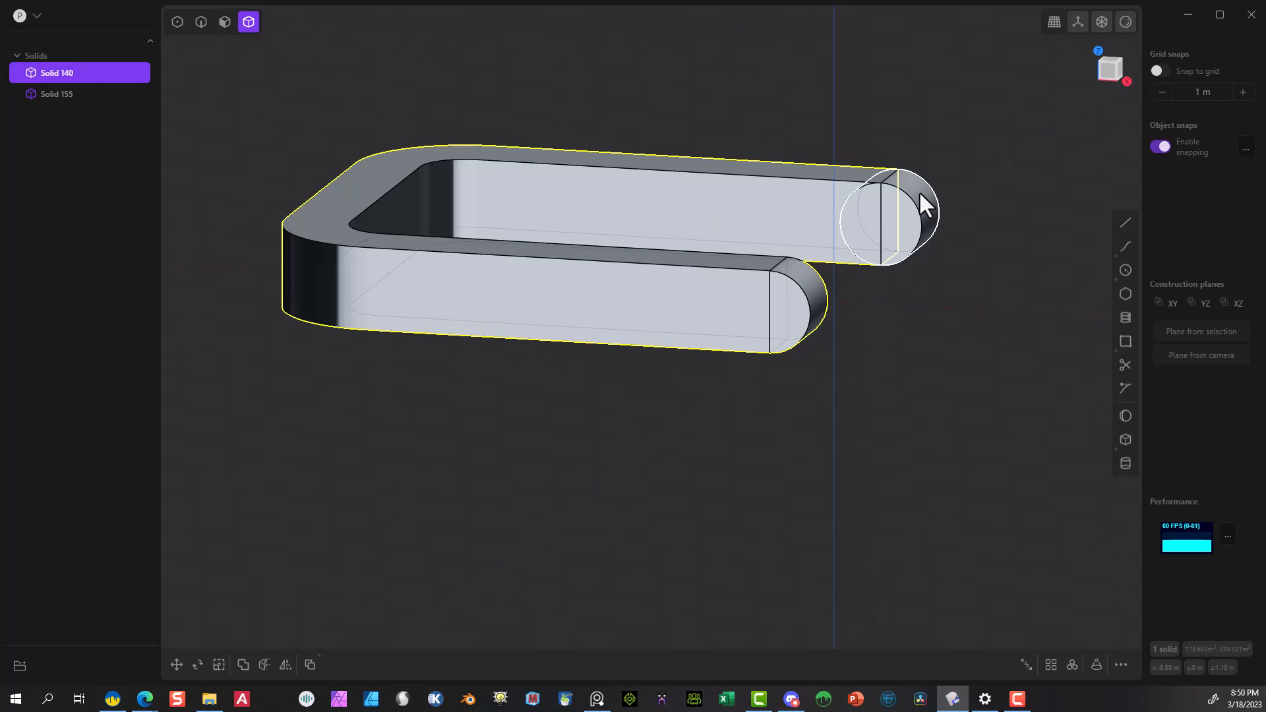
pyautogui.press('b')
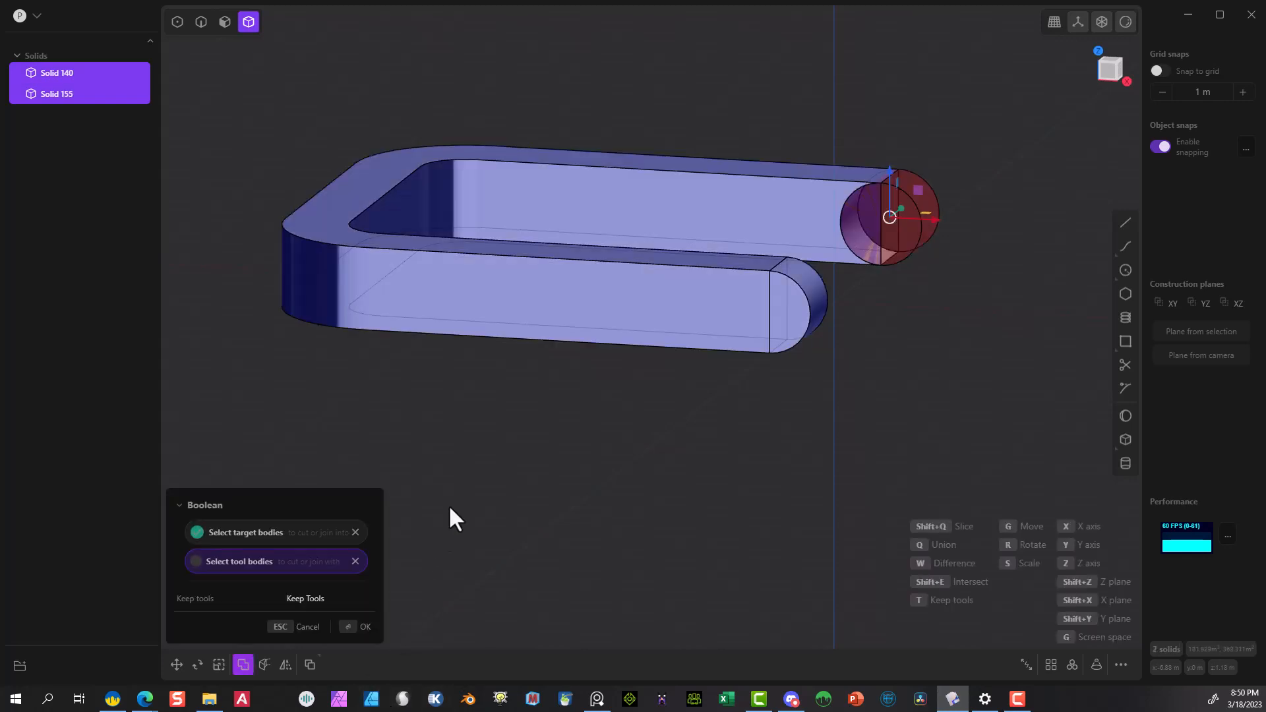
pyautogui.click(356, 628)
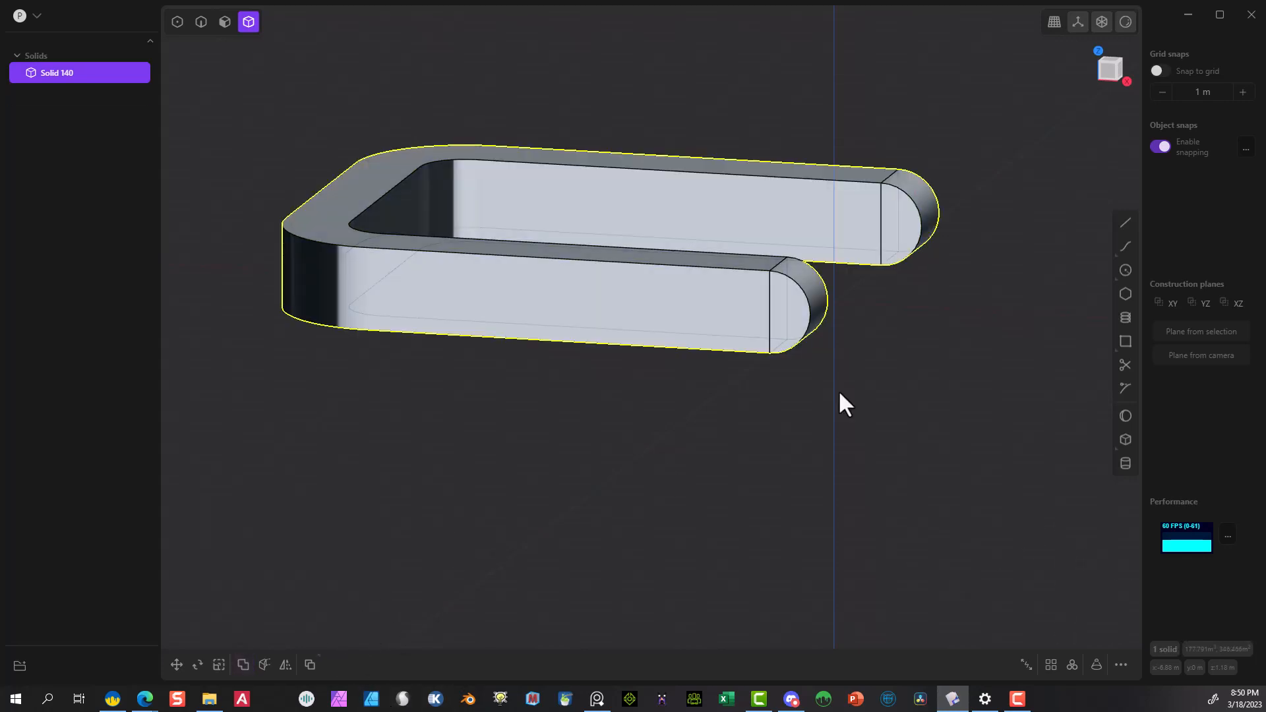
# In the back view, draw a polyline about 14 m long along the bar's upper edge, sloping down, then running horizontally past the curved end.
pyautogui.press('ctrl+KP_1')
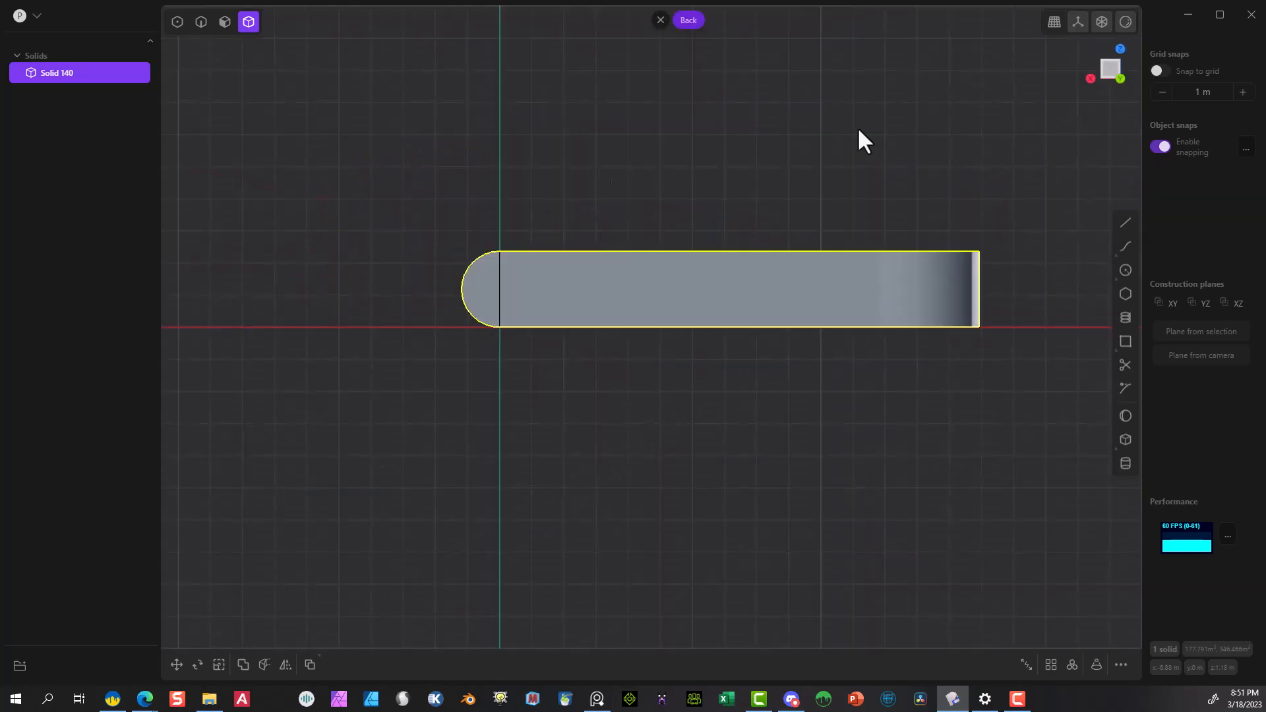
pyautogui.click(1124, 221)
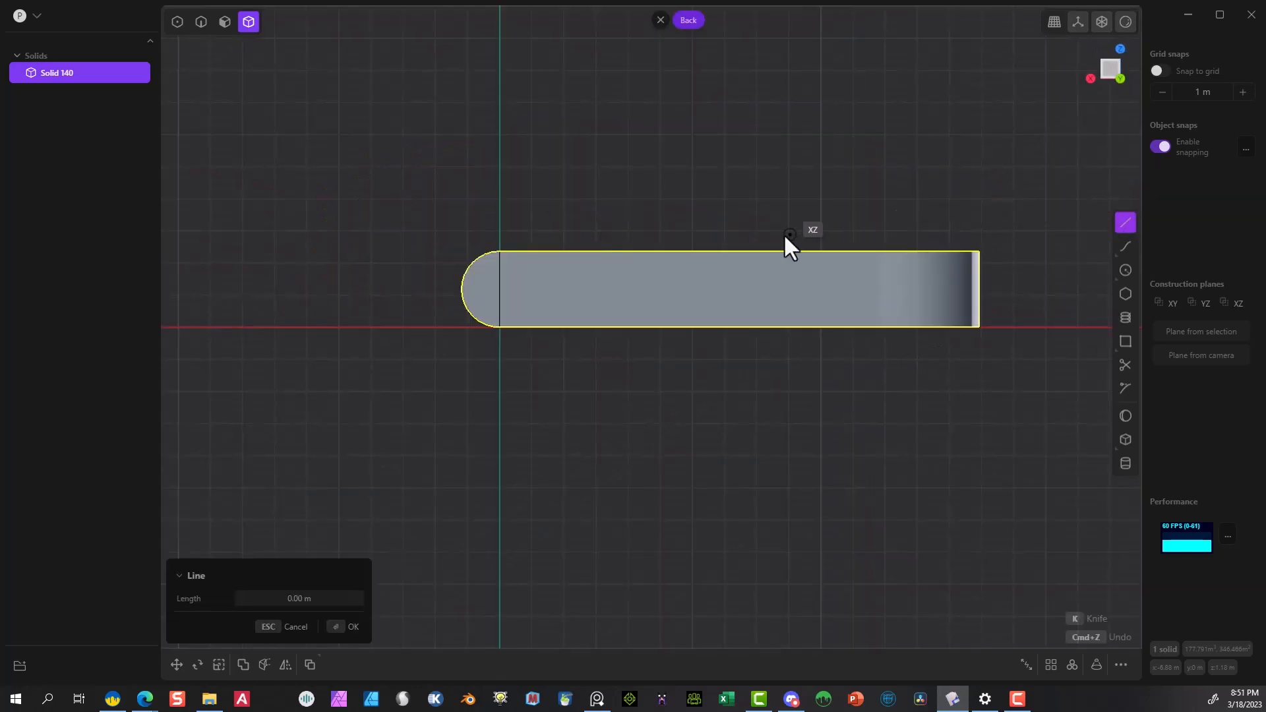
pyautogui.click(600, 251)
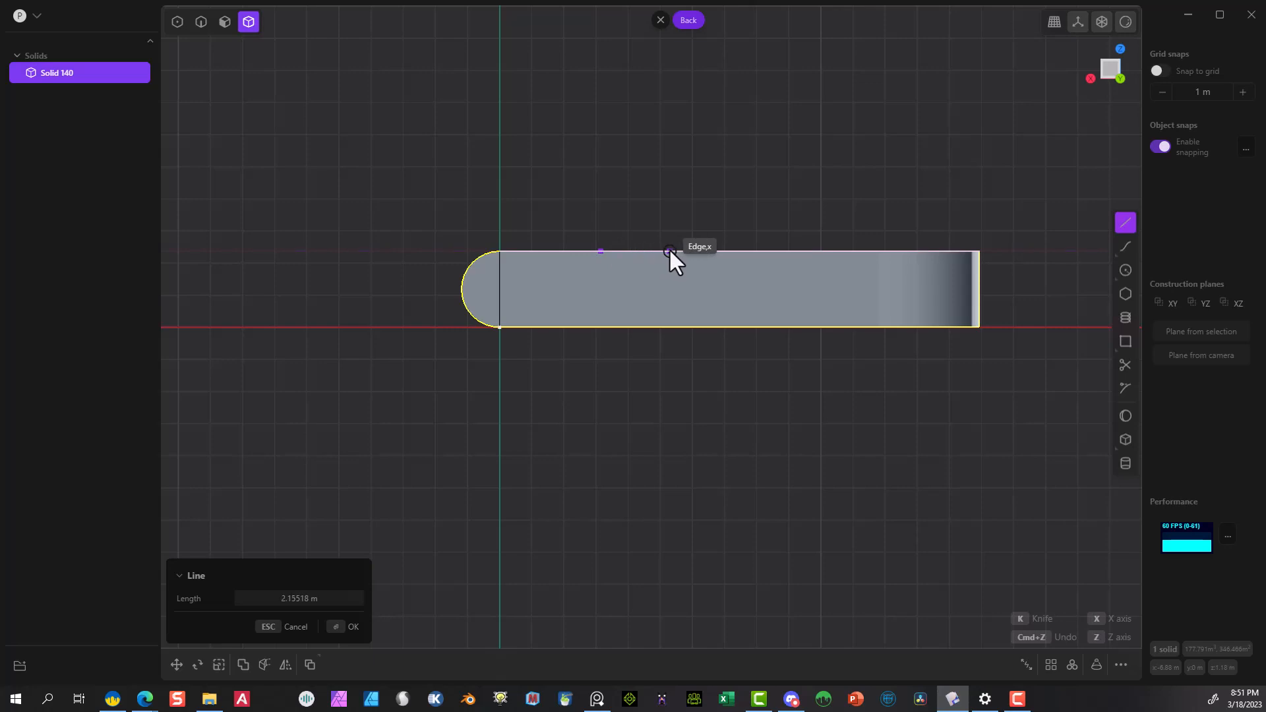
pyautogui.click(717, 251)
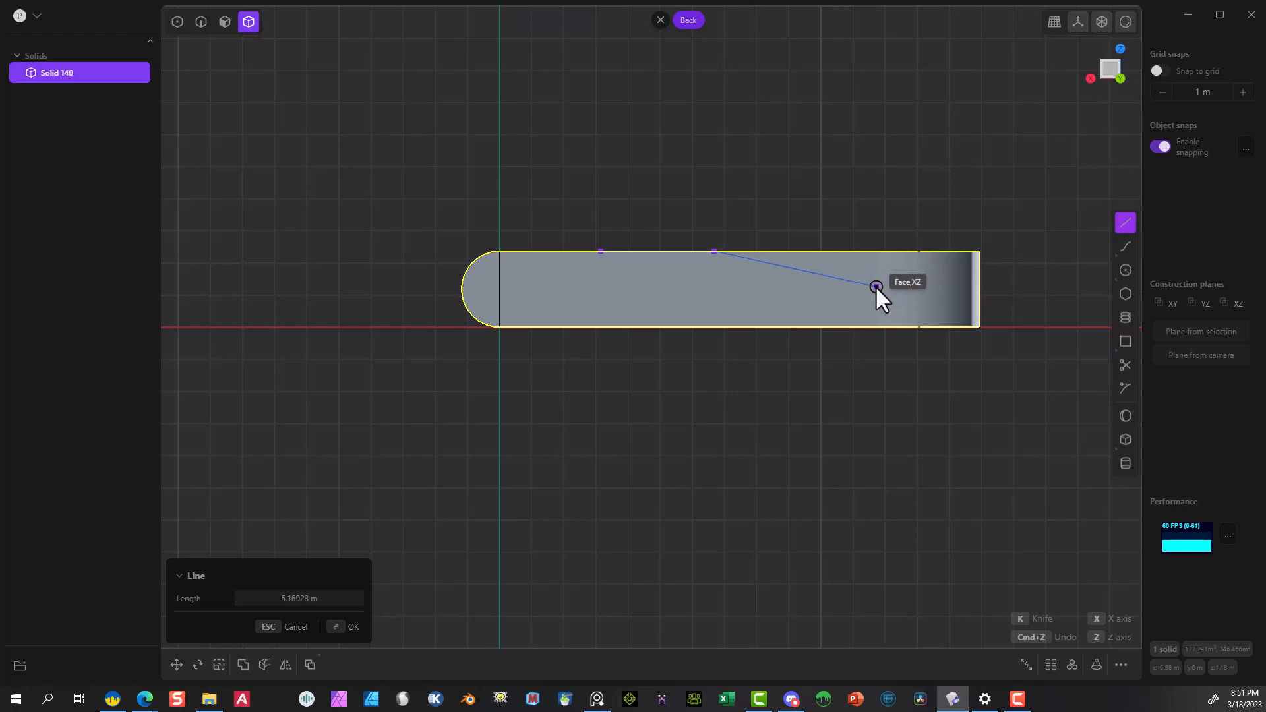
pyautogui.click(830, 280)
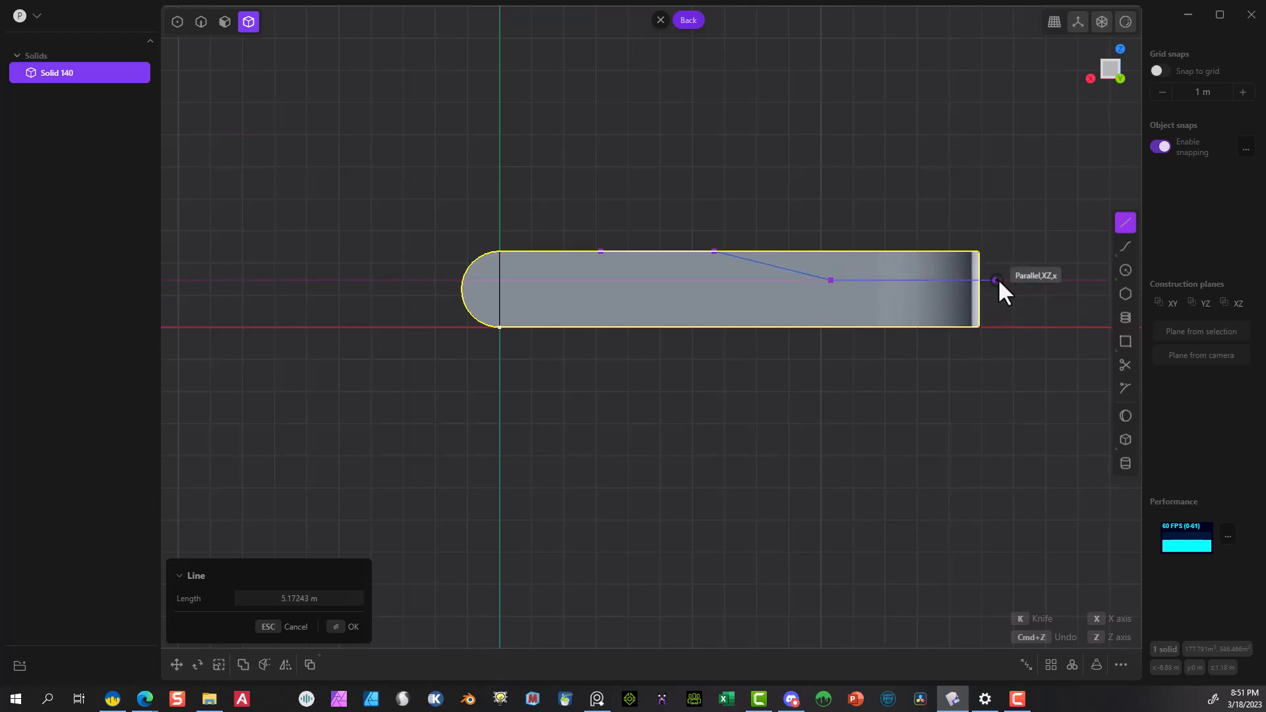
pyautogui.click(1052, 281)
pyautogui.press('Return')
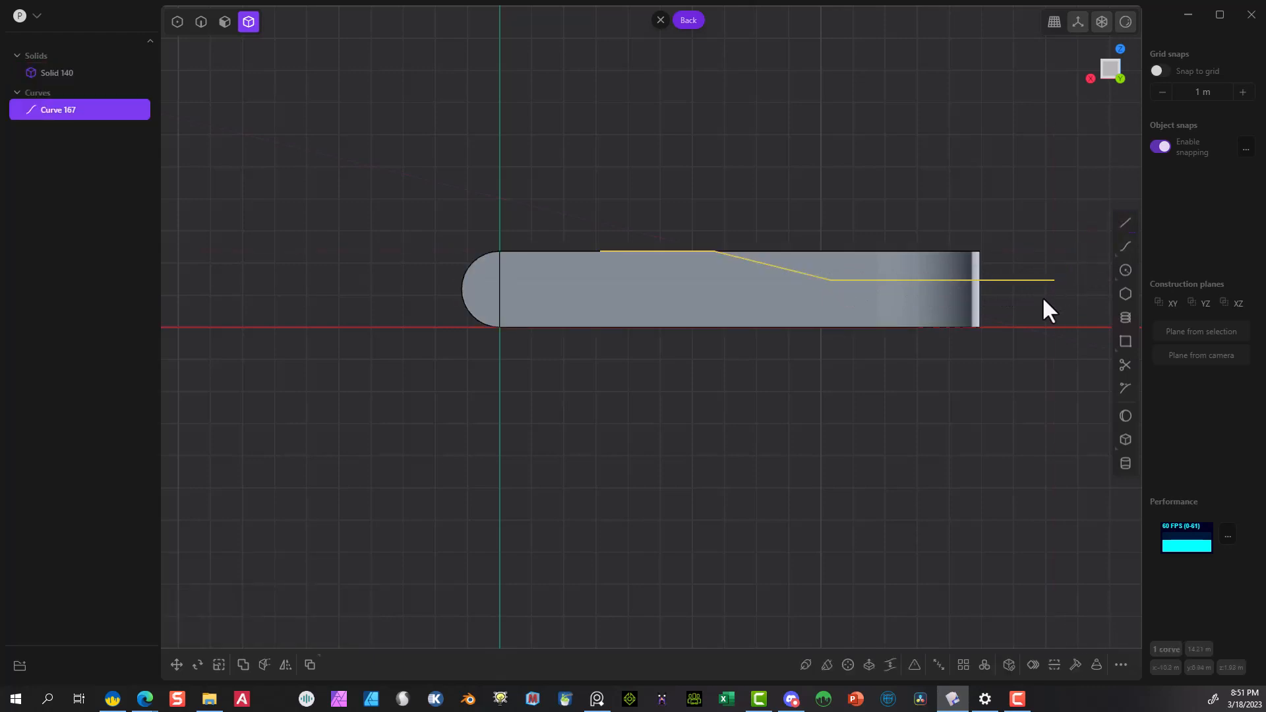
# Round the polyline's lower and upper bends with small fillets.
pyautogui.click(178, 22)
pyautogui.click(831, 280)
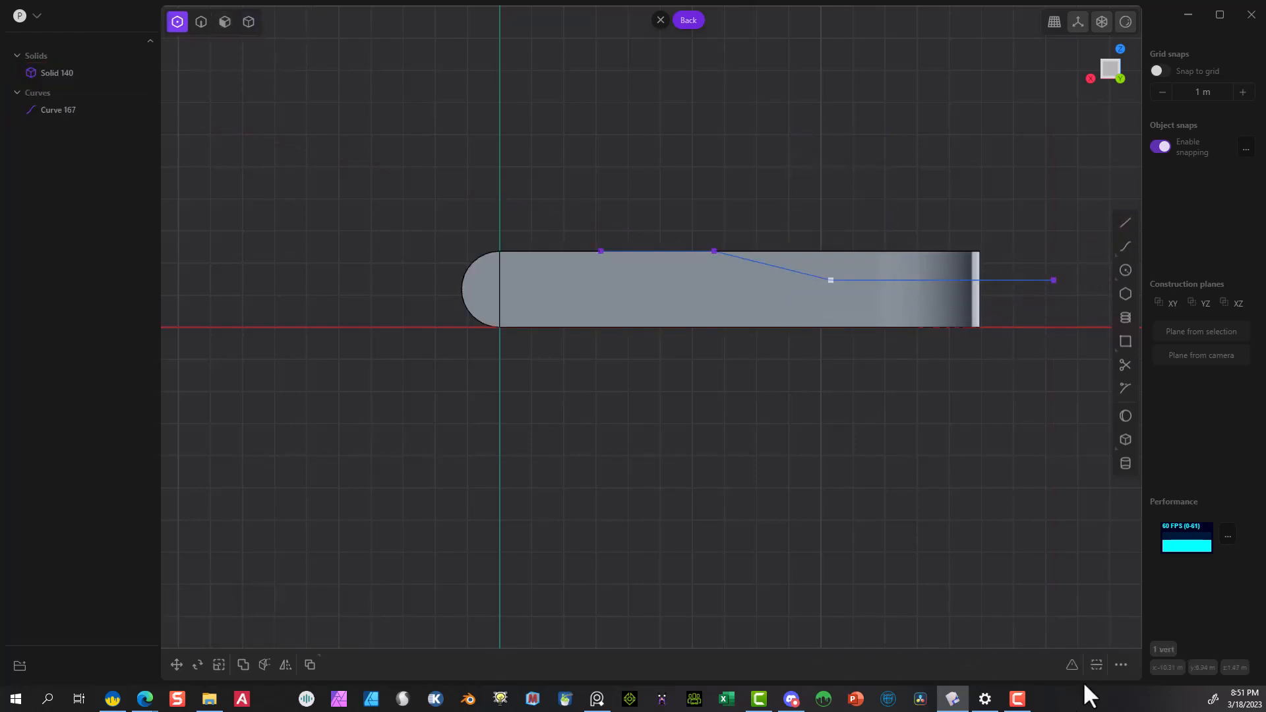
pyautogui.press('g')
pyautogui.click(1006, 420)
pyautogui.click(714, 251)
pyautogui.press('g')
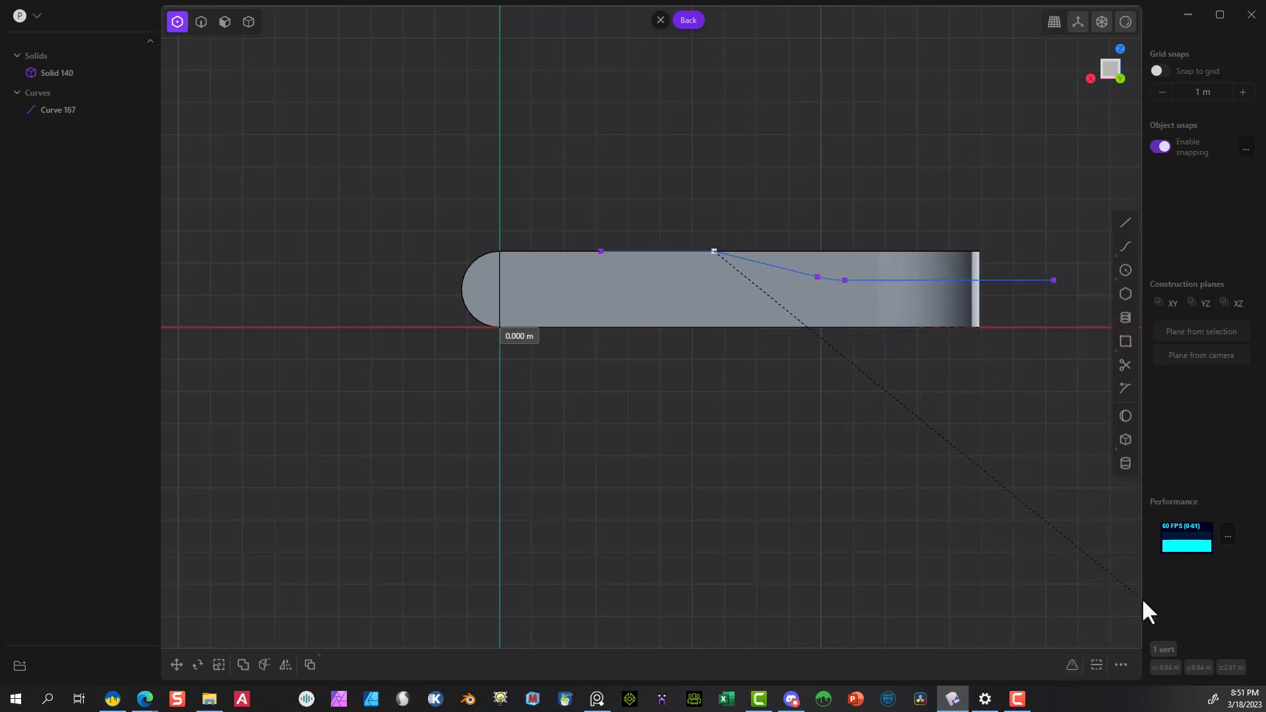
pyautogui.press('Escape')
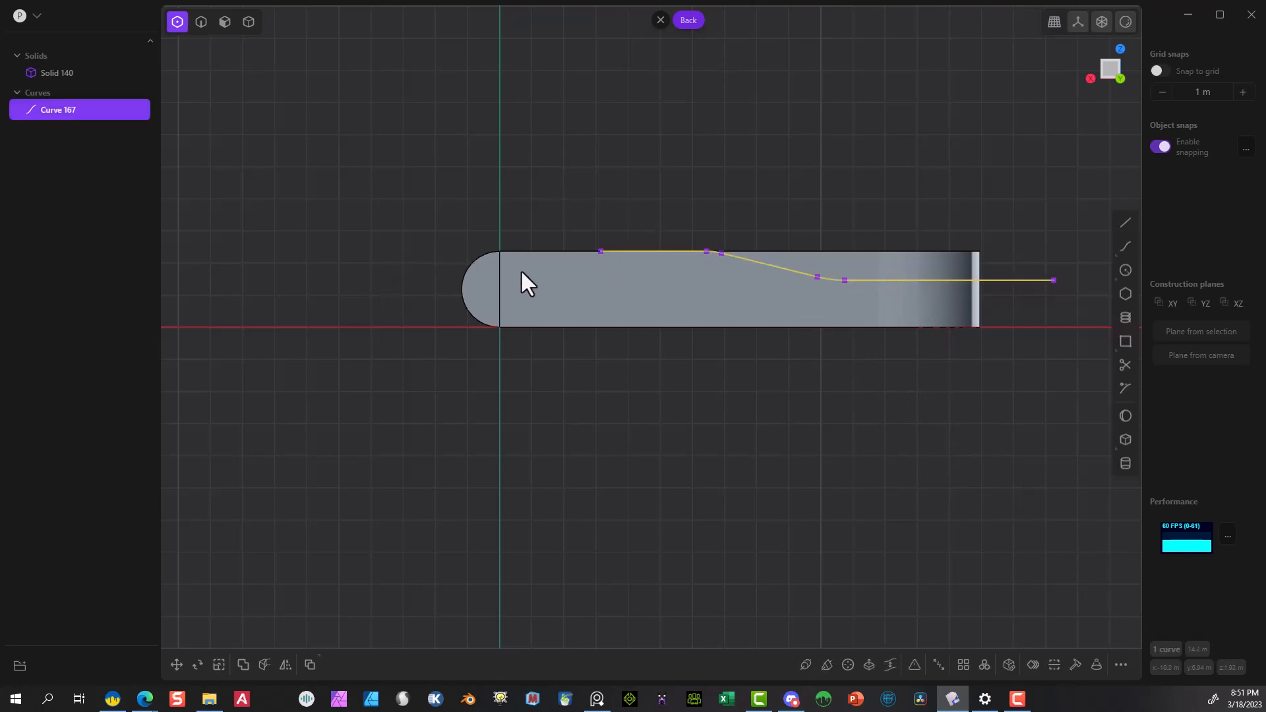
# Cut the U-shaped solid using the rounded polyline as the cutter.
pyautogui.press('4')
pyautogui.click(550, 277)
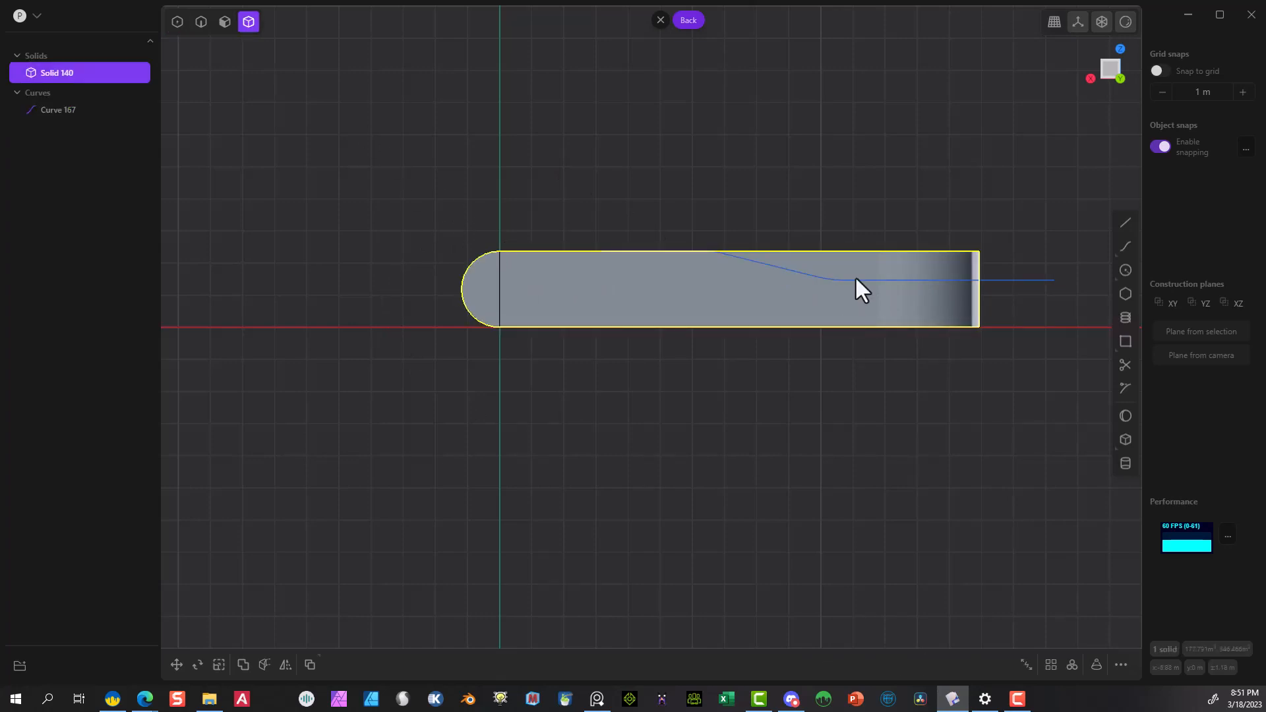
pyautogui.click(266, 664)
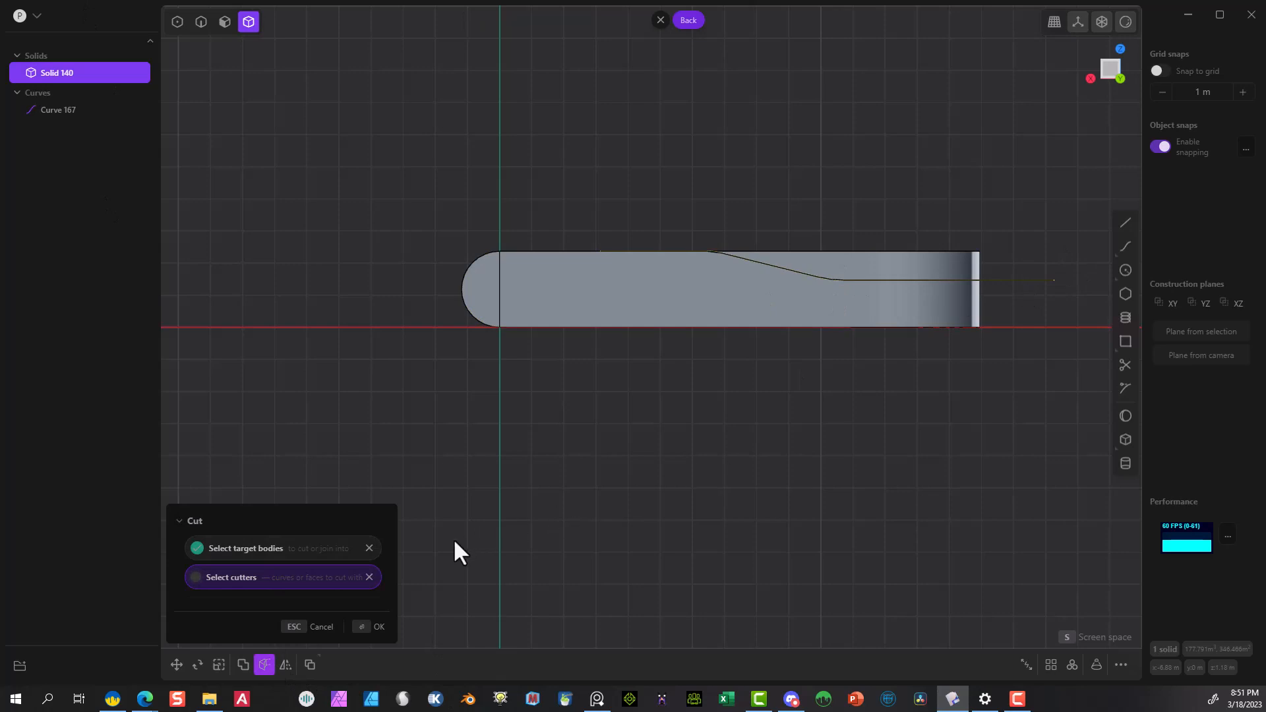
pyautogui.click(373, 626)
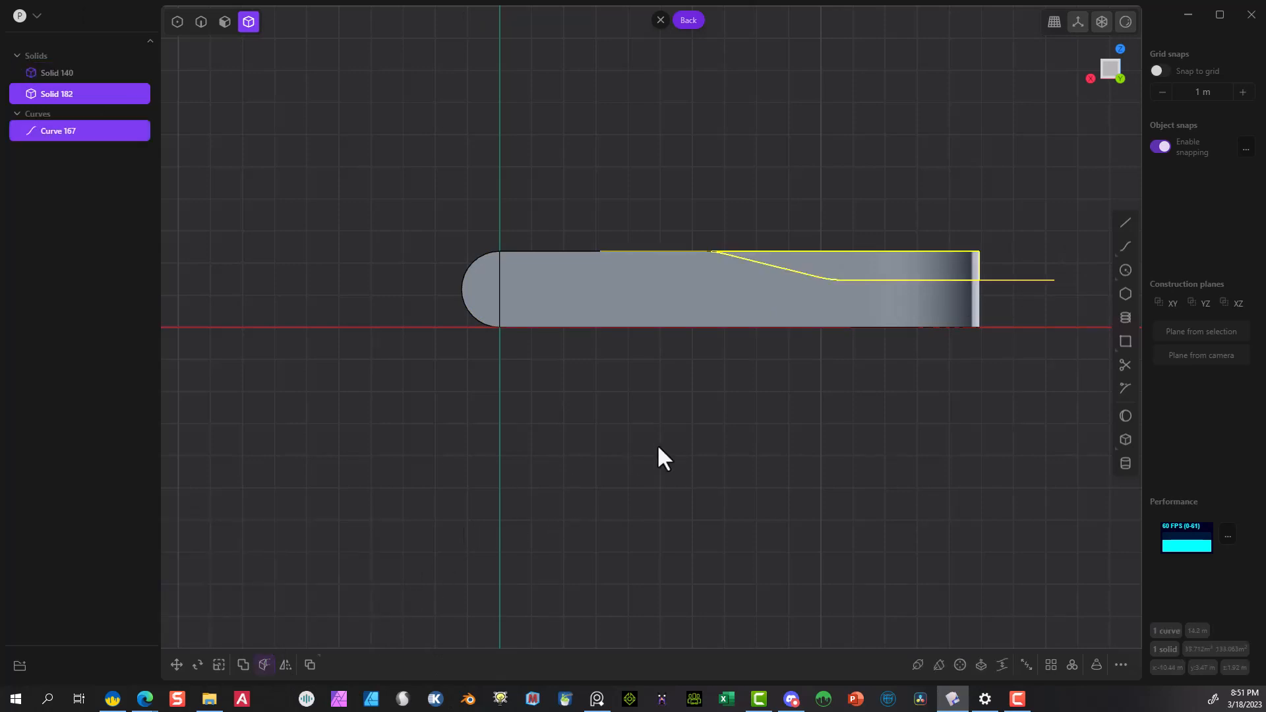
# Delete the cut-off upper piece of the bar and the cutting polyline.
pyautogui.click(917, 231)
pyautogui.click(947, 256)
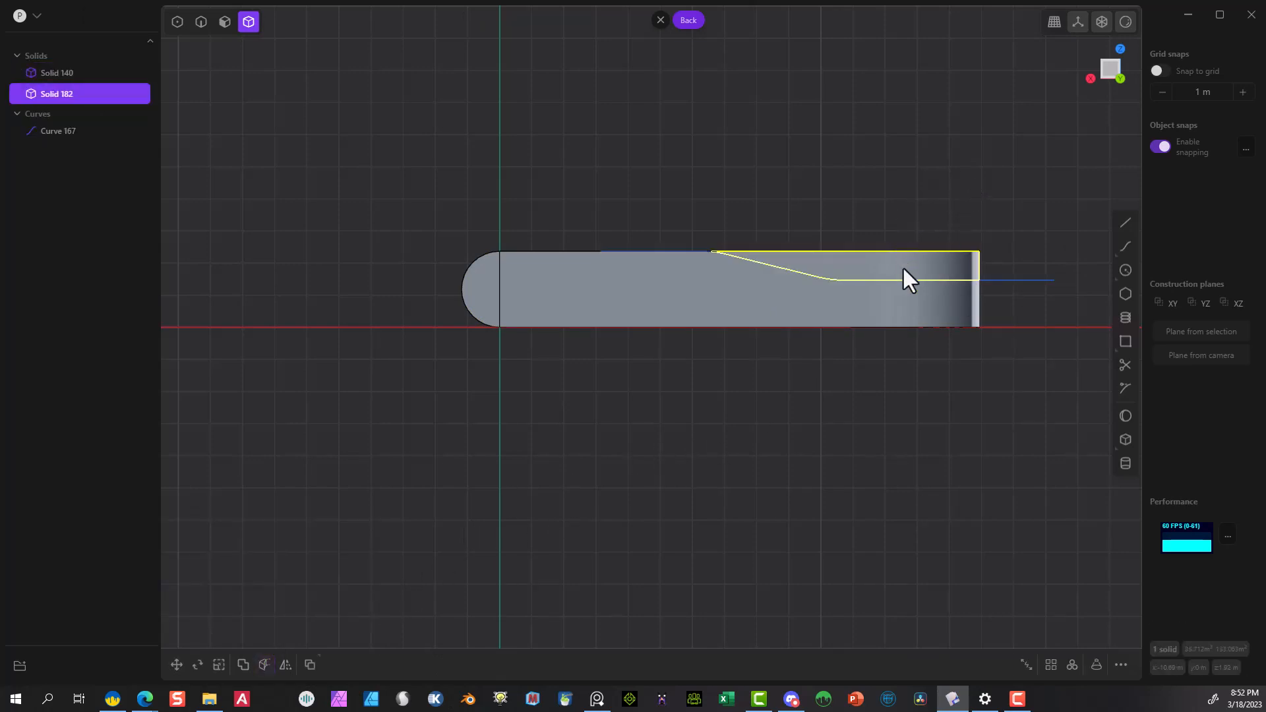
pyautogui.press('Delete')
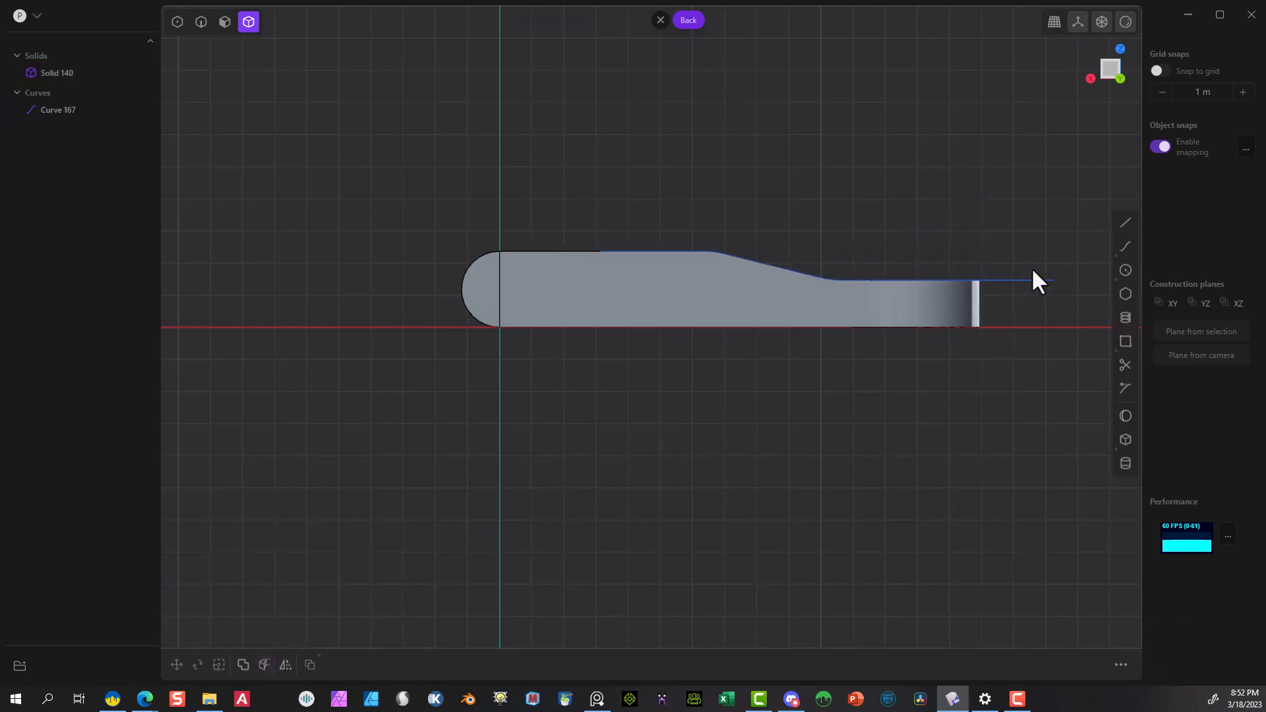
pyautogui.click(57, 112)
pyautogui.press('Delete')
# Draw a closed trapezoid across the bar's lower edge near the rounded arm end, with its wider side below the bar.
pyautogui.click(1125, 223)
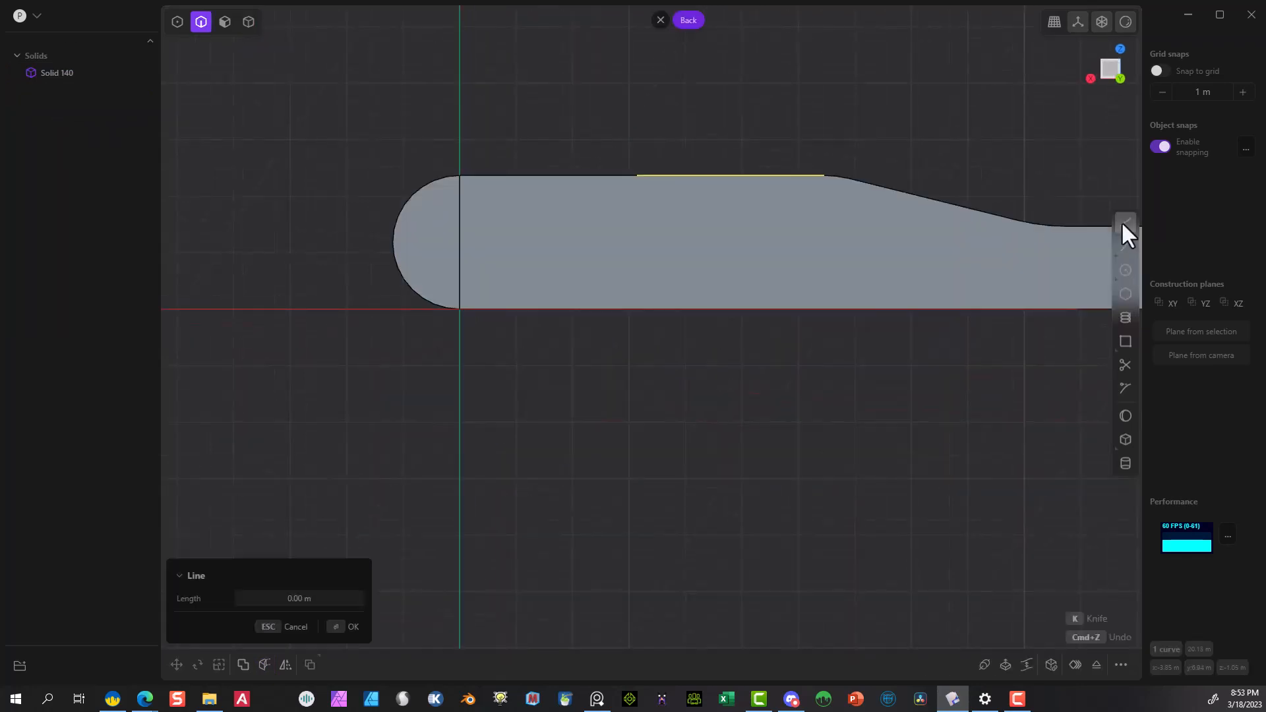
pyautogui.click(542, 333)
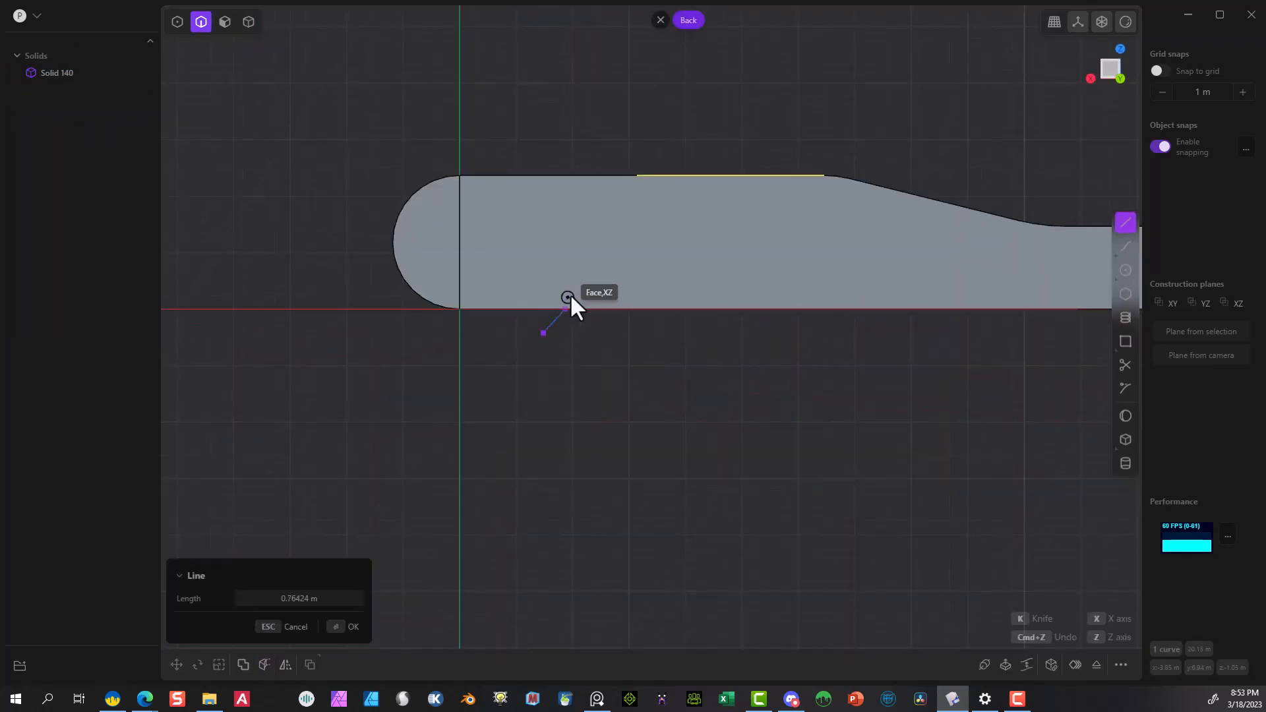
pyautogui.click(747, 295)
pyautogui.click(781, 334)
pyautogui.click(544, 333)
# Round the two upper corners of the trapezoid curve with equal fillets.
pyautogui.press('4')
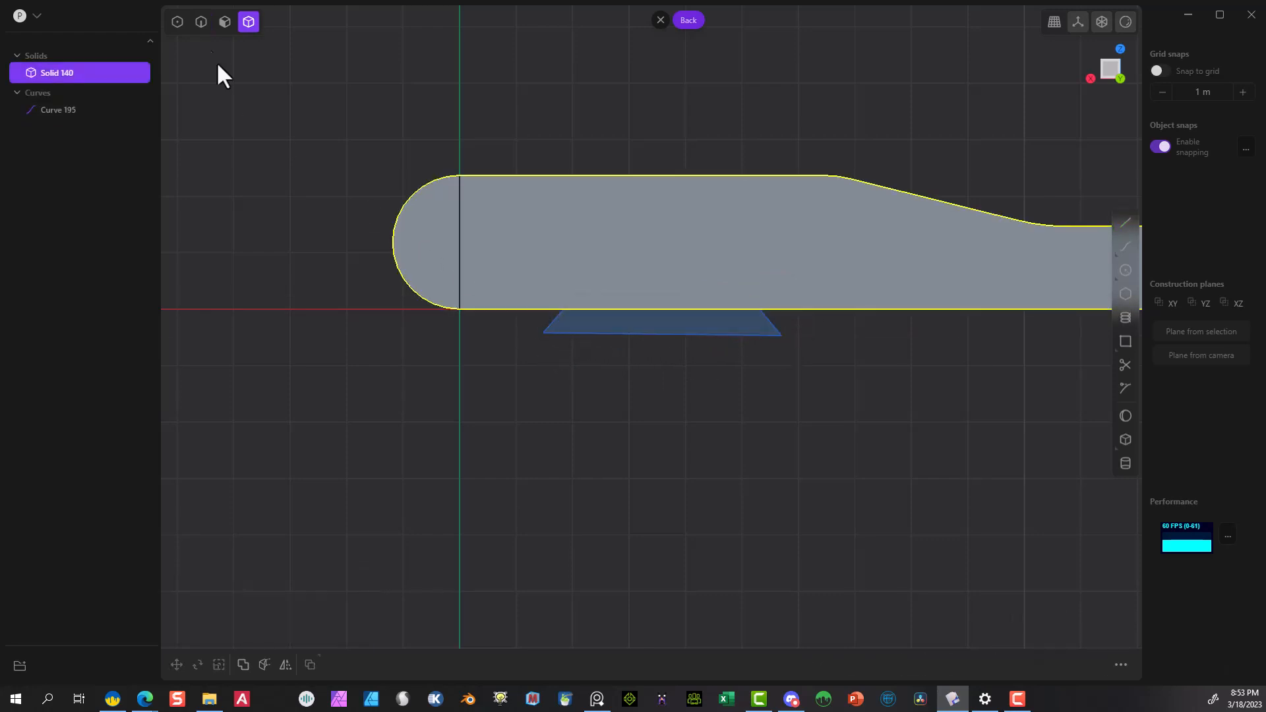
pyautogui.click(176, 21)
pyautogui.click(736, 296)
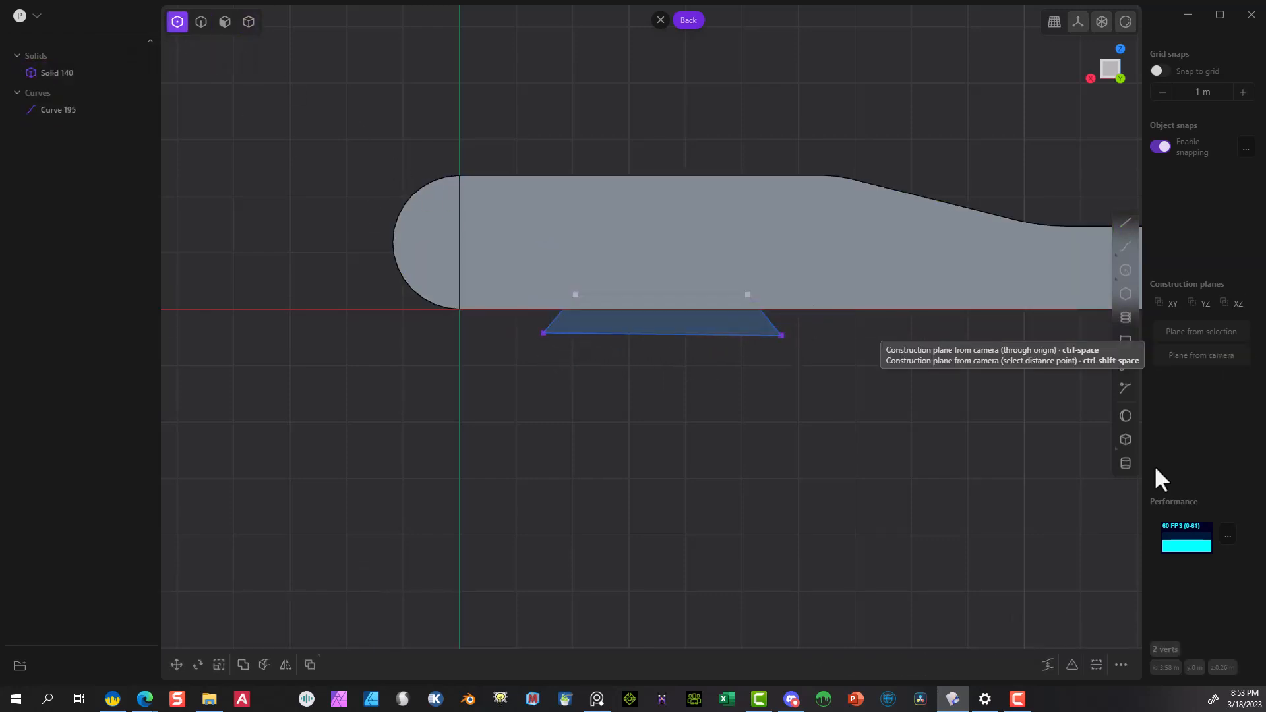
pyautogui.click(1063, 666)
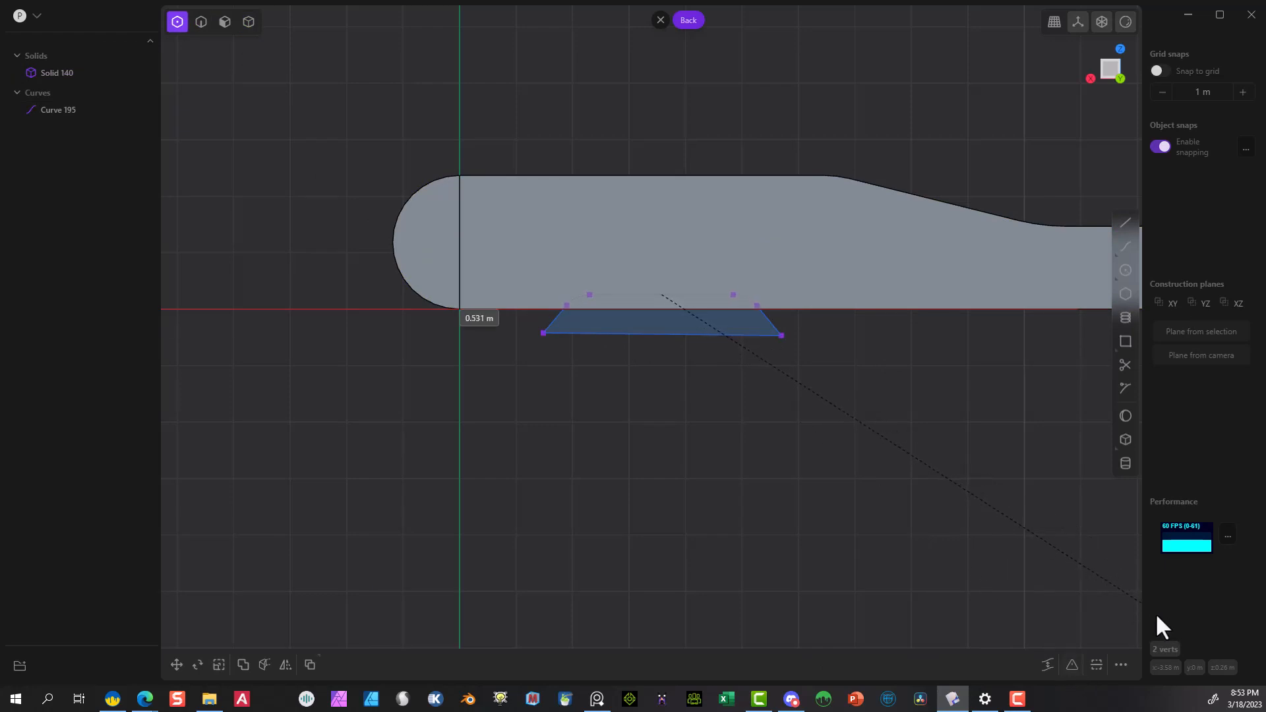
pyautogui.click(1127, 607)
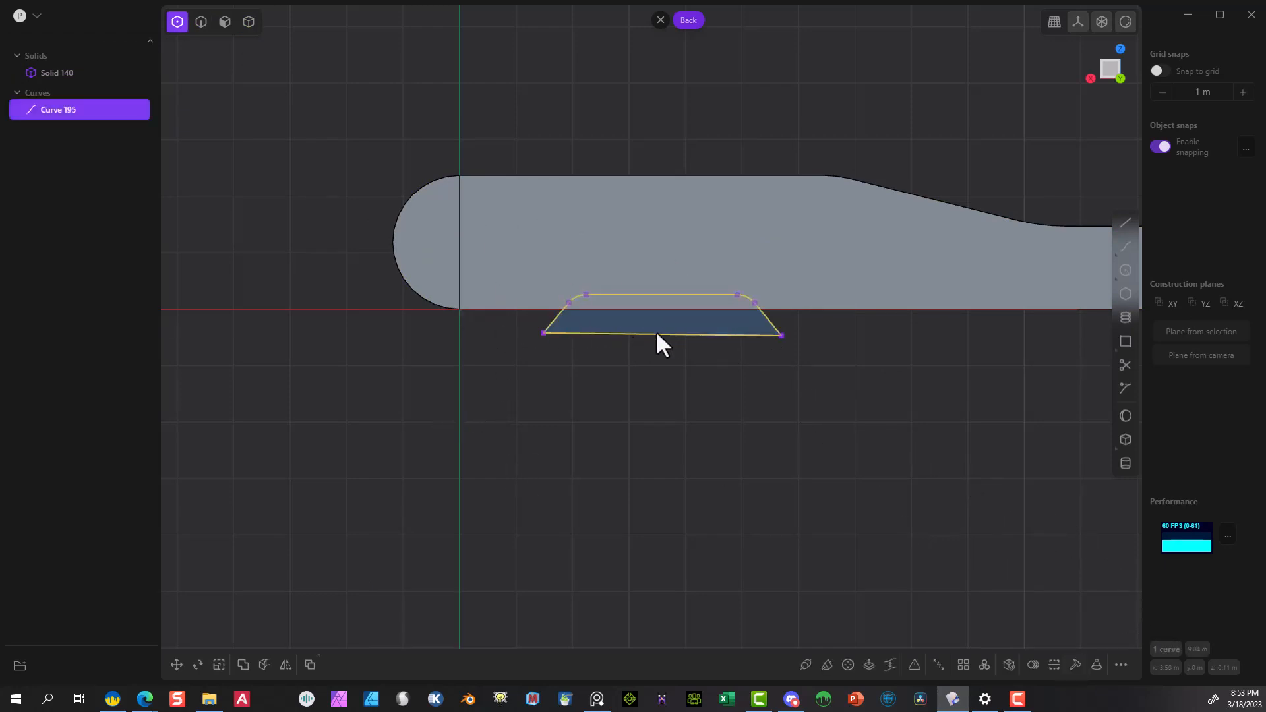
# Move all of the trapezoid's points about 0.30 m up along Z, deeper into the bar.
pyautogui.moveTo(511, 256); pyautogui.dragTo(841, 397)
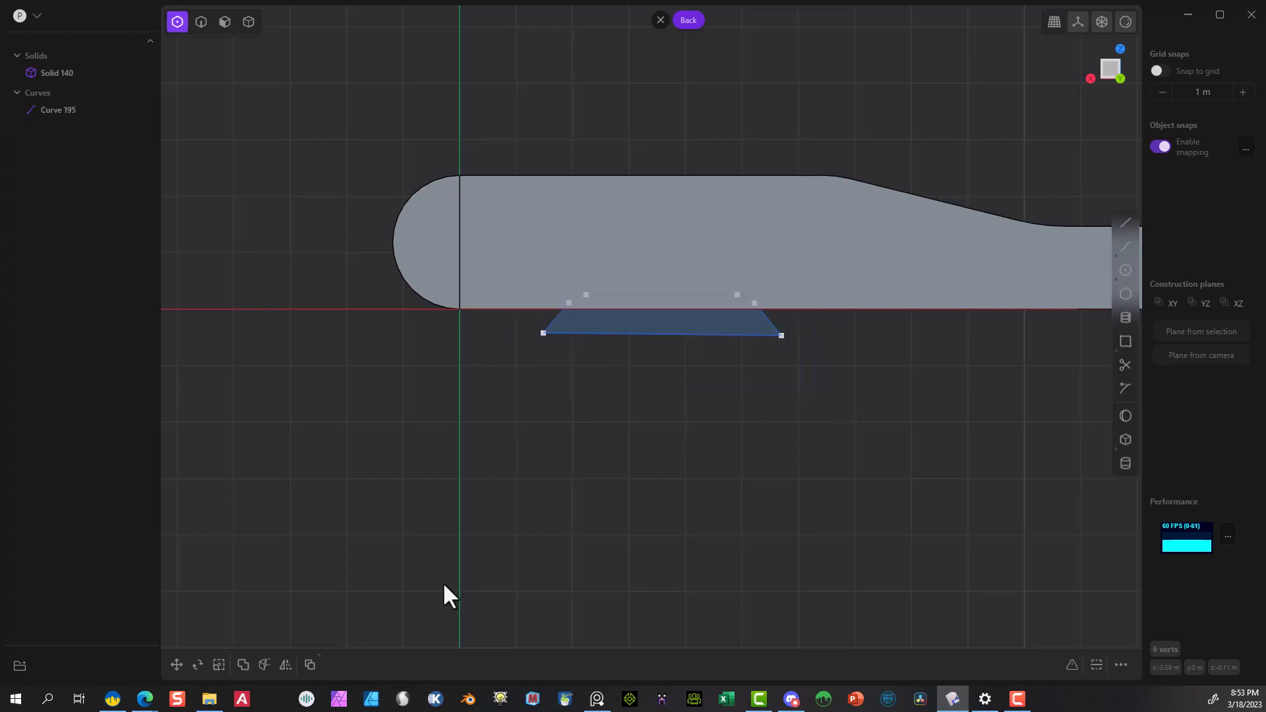
pyautogui.press('g')
pyautogui.moveTo(662, 263); pyautogui.dragTo(661, 246)
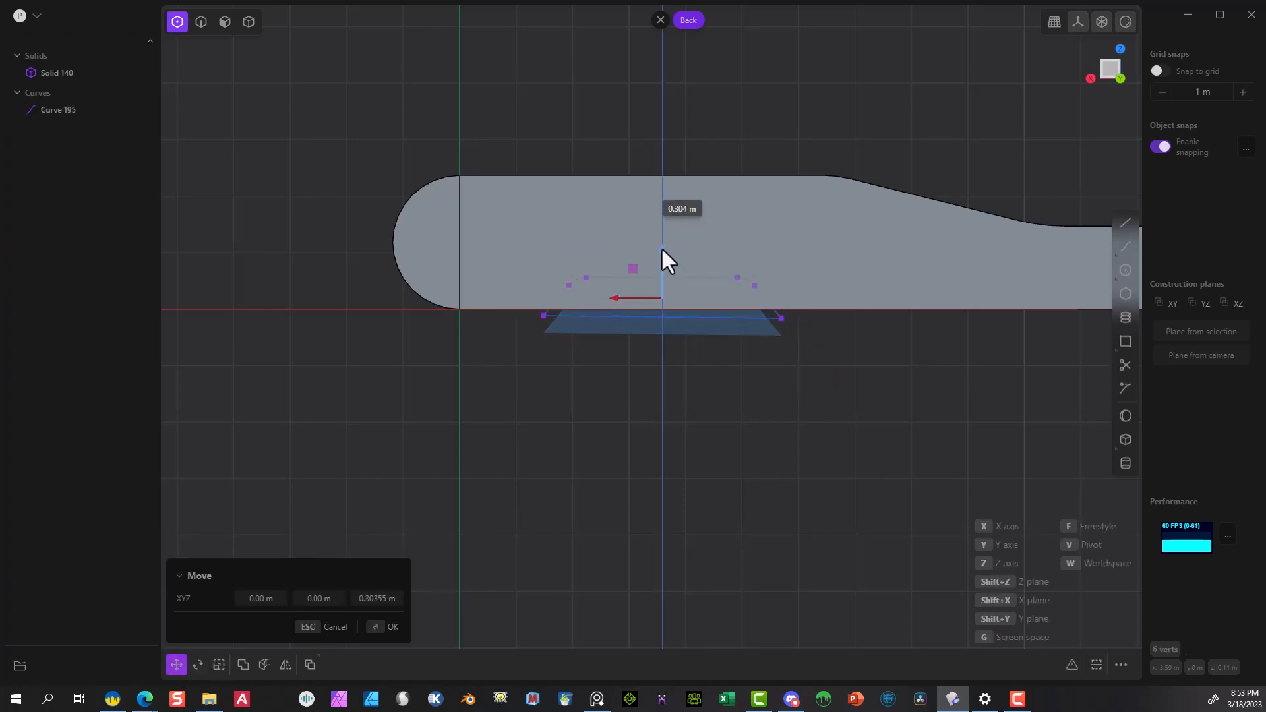
pyautogui.click(364, 625)
# Cut the U-shaped solid using the rounded trapezoid as the cutter.
pyautogui.press('4')
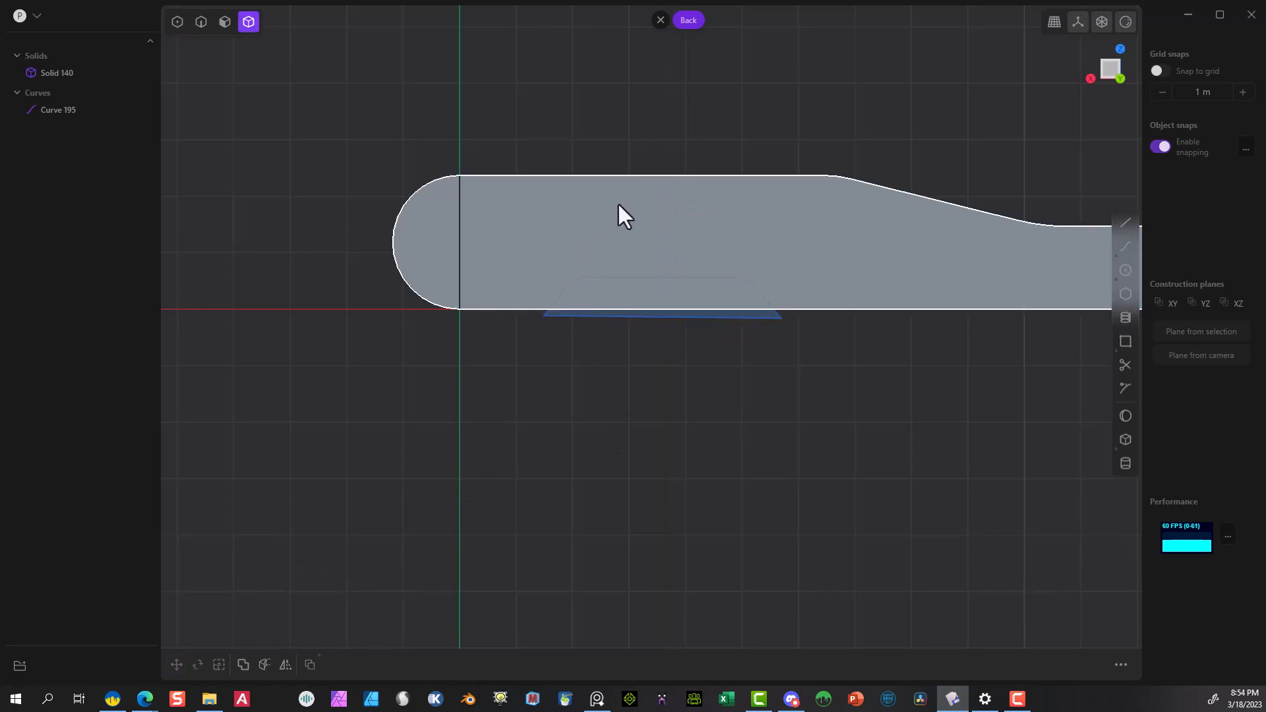
pyautogui.click(618, 205)
pyautogui.click(264, 664)
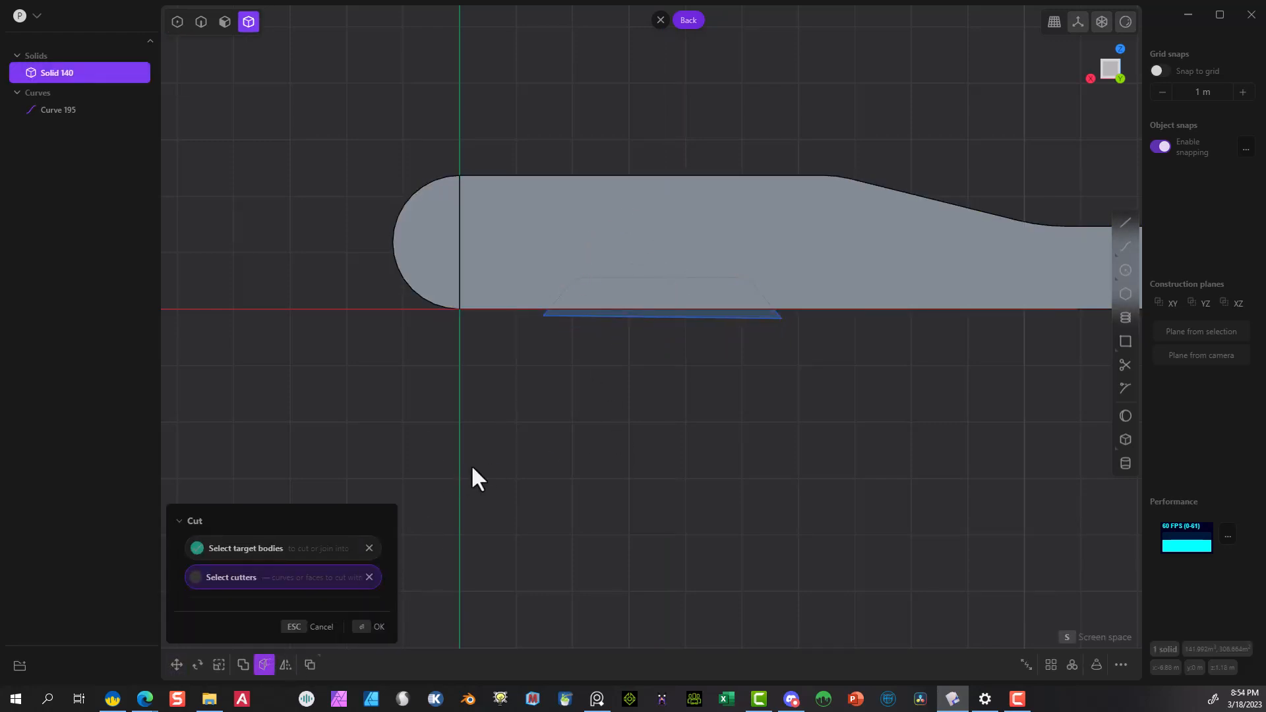
pyautogui.click(714, 318)
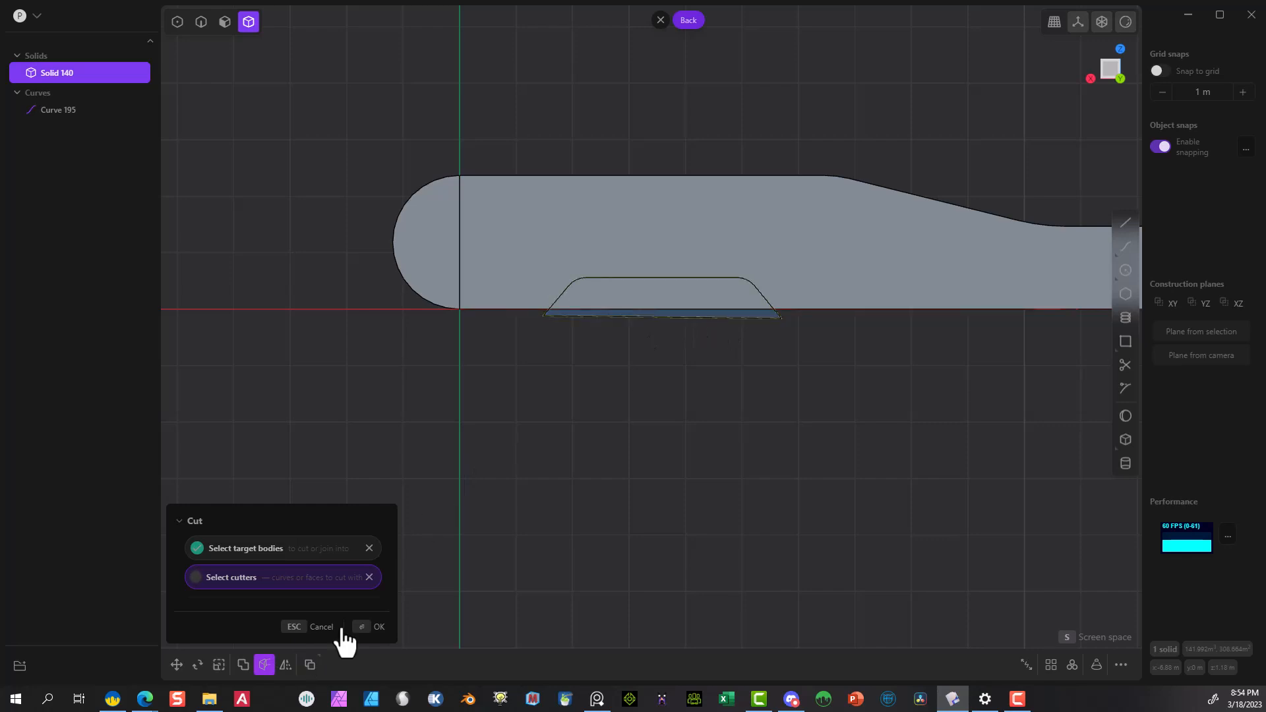
pyautogui.click(365, 627)
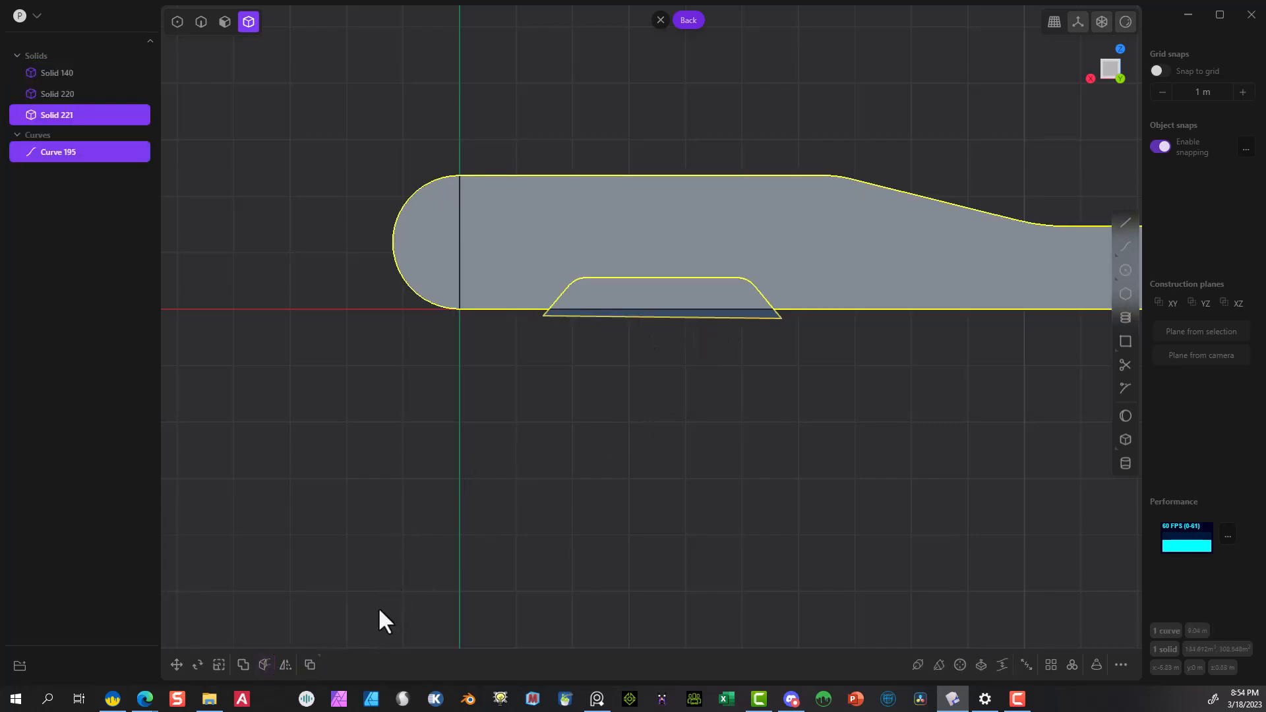
# Delete the two cut-off notch pieces from the arms and the trapezoid curve.
pyautogui.click(650, 373)
pyautogui.click(666, 301)
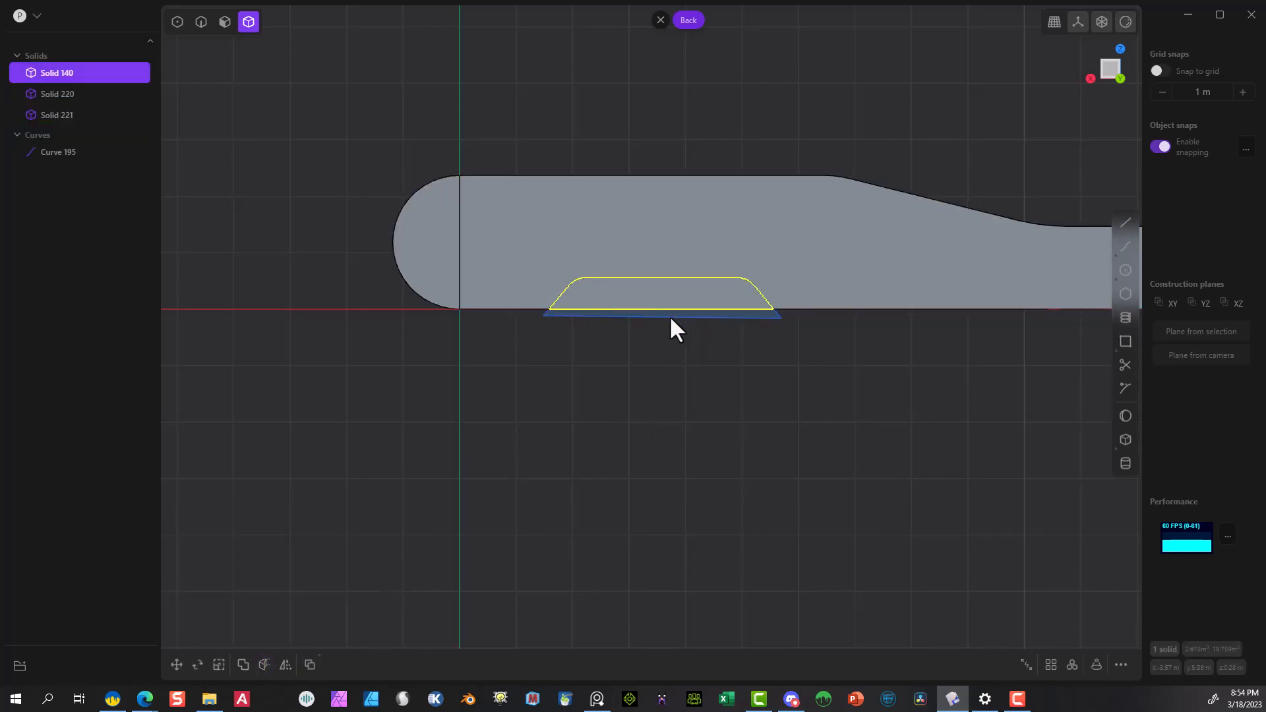
pyautogui.press('Delete')
pyautogui.click(675, 301)
pyautogui.press('Delete')
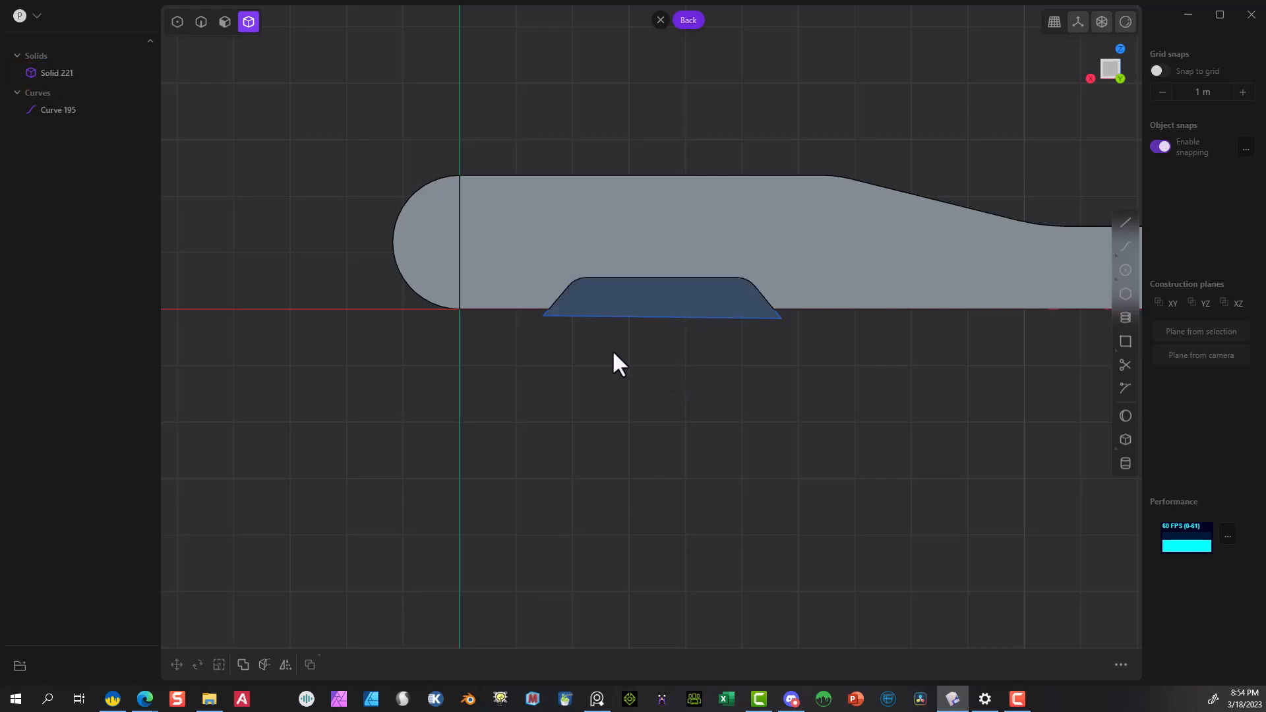
pyautogui.click(93, 111)
pyautogui.press('Delete')
# Fillet the lower notch edges nearest the rounded ends on both arms by about 0.39 m.
pyautogui.scroll(-1, 599, 357)
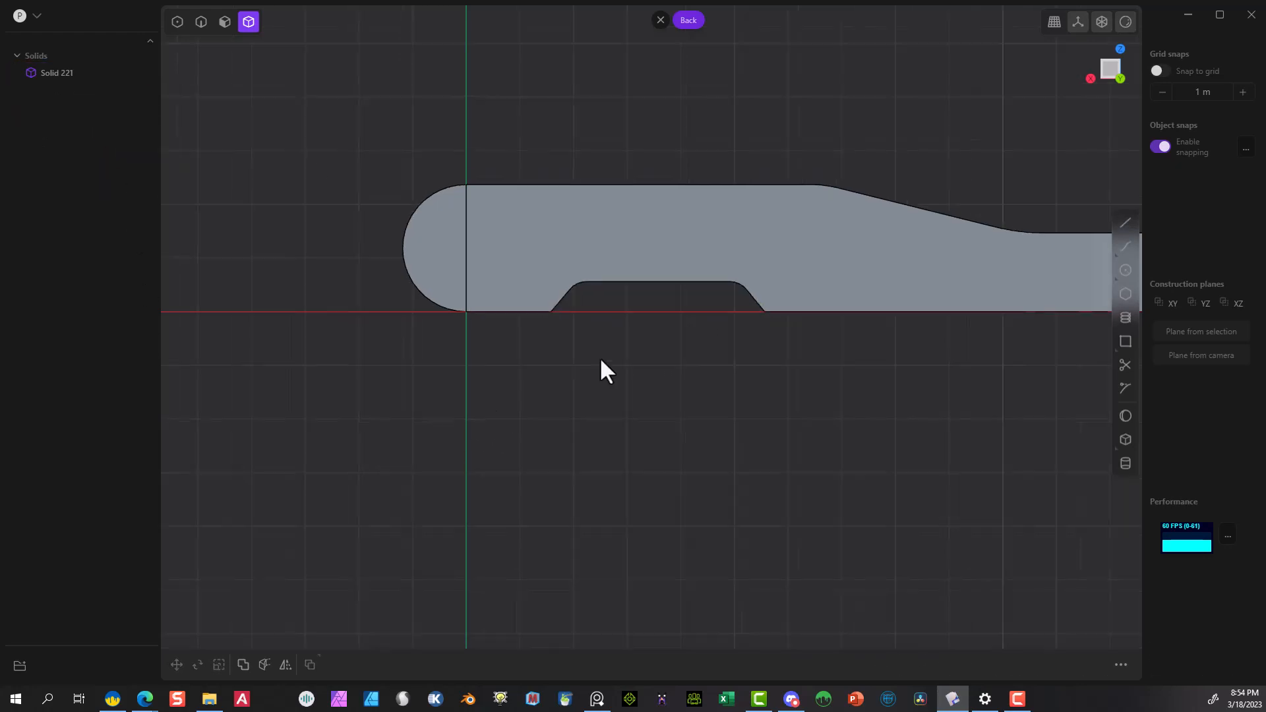
pyautogui.scroll(-3, 613, 361)
pyautogui.moveTo(630, 311); pyautogui.dragTo(625, 274, button='middle')
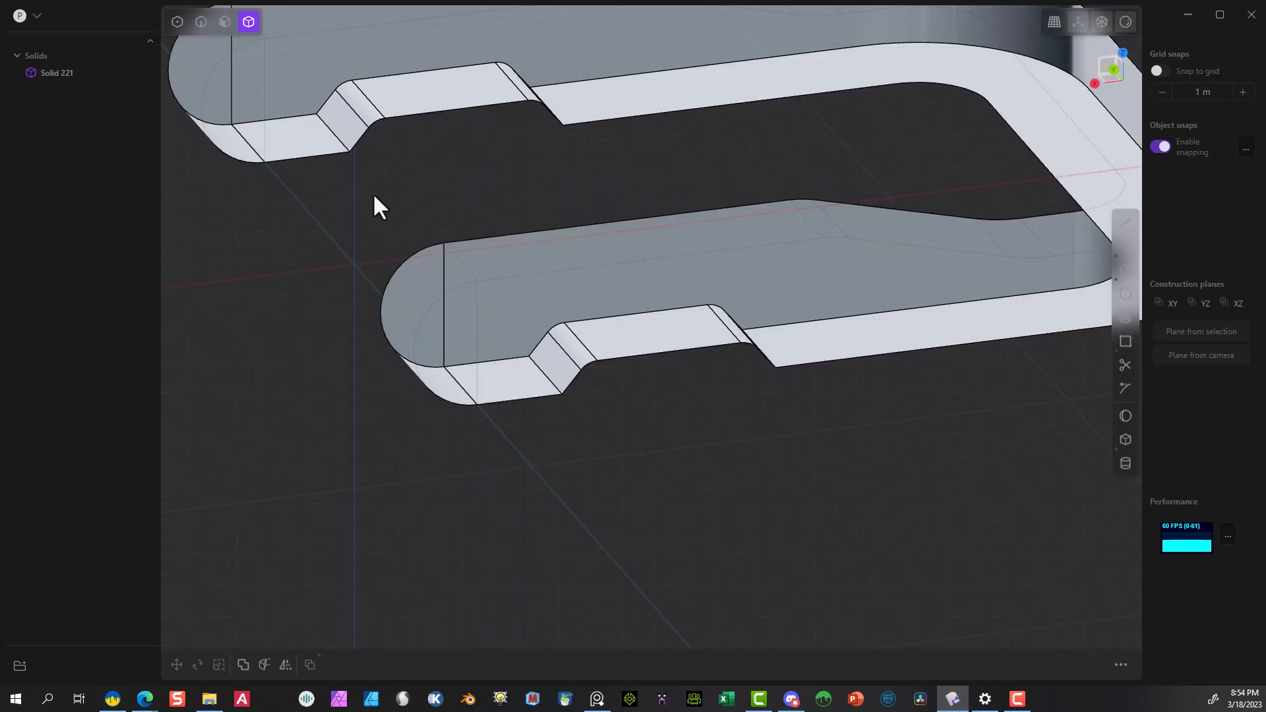
pyautogui.click(201, 21)
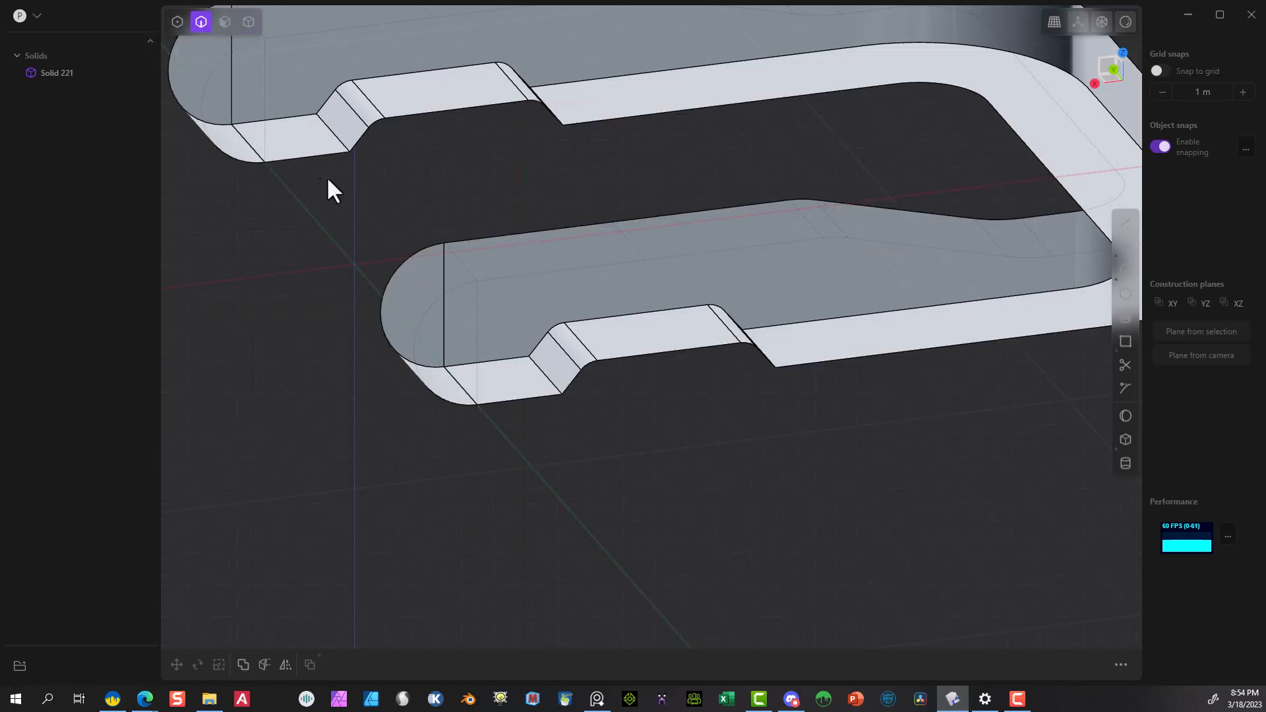
pyautogui.click(334, 129)
pyautogui.press('f')
pyautogui.keyDown('shift'); pyautogui.click(544, 373); pyautogui.keyUp('shift')
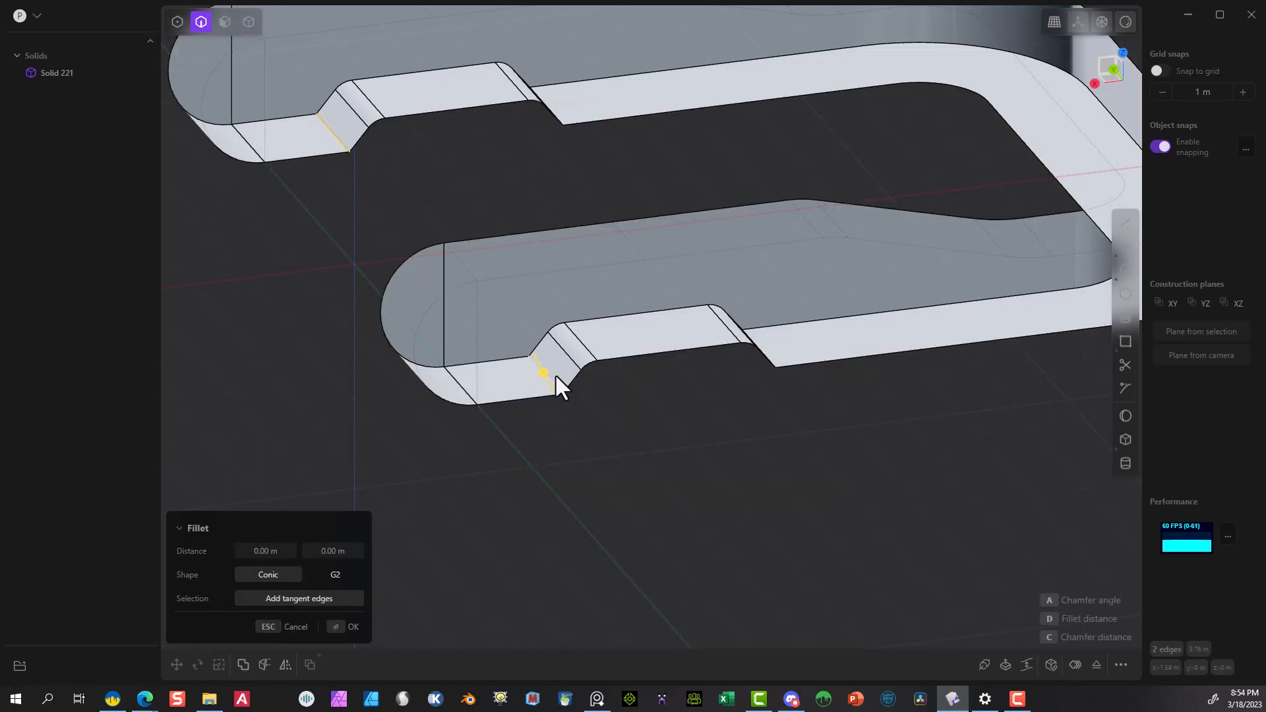
pyautogui.moveTo(555, 373); pyautogui.dragTo(581, 375)
pyautogui.moveTo(540, 188); pyautogui.dragTo(931, 125, button='middle')
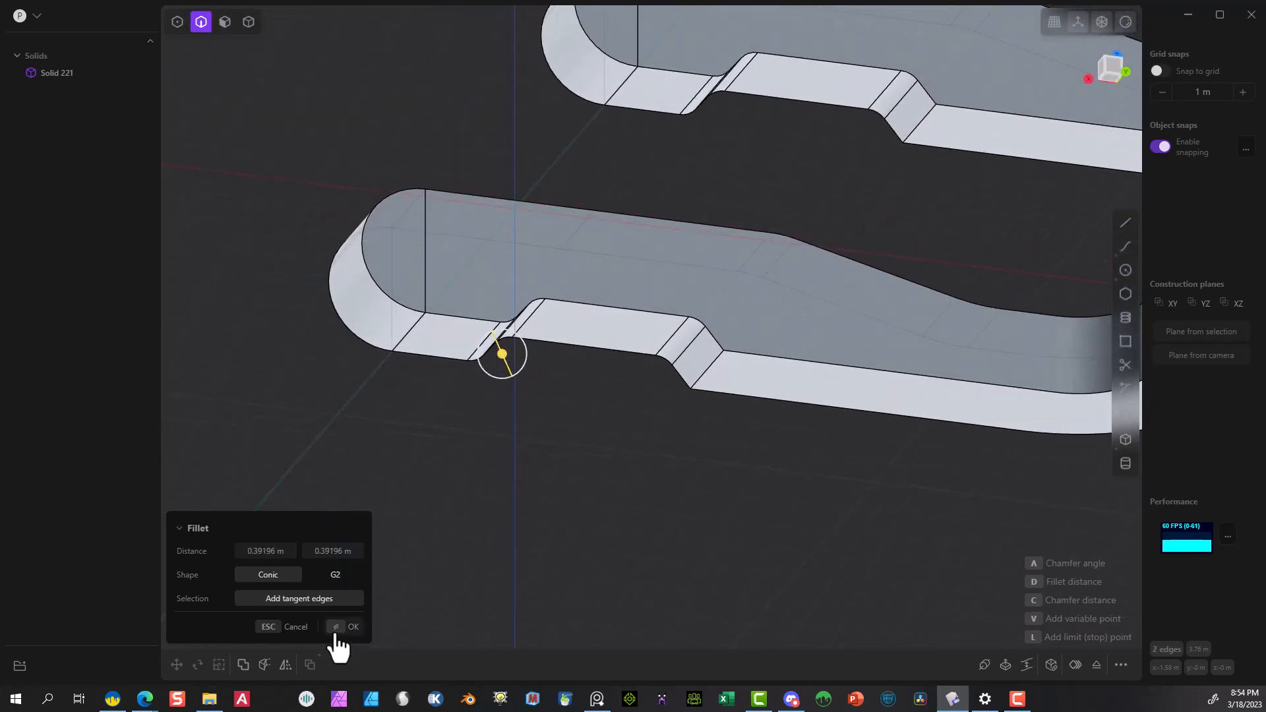
pyautogui.click(338, 627)
# Fillet the lower notch edges farther from the rounded ends on both arms by about 0.56 m.
pyautogui.click(920, 129)
pyautogui.press('f')
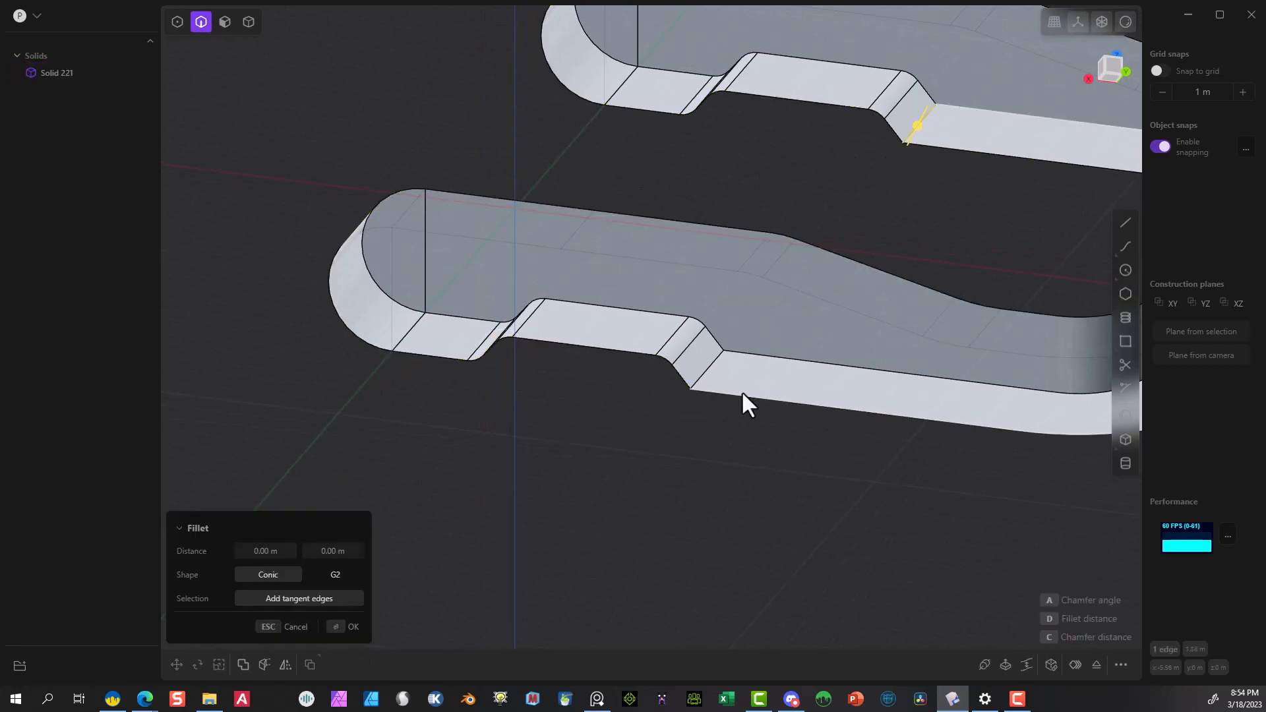
pyautogui.click(719, 363)
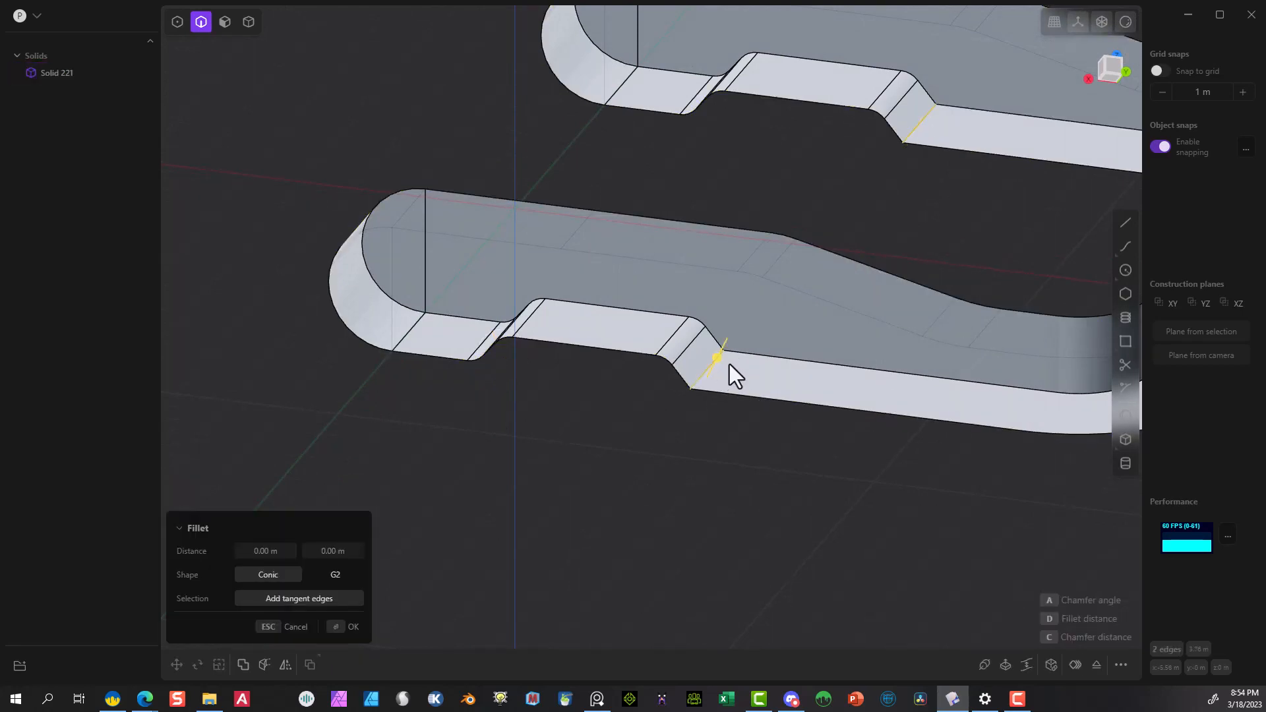
pyautogui.moveTo(788, 379); pyautogui.dragTo(707, 381)
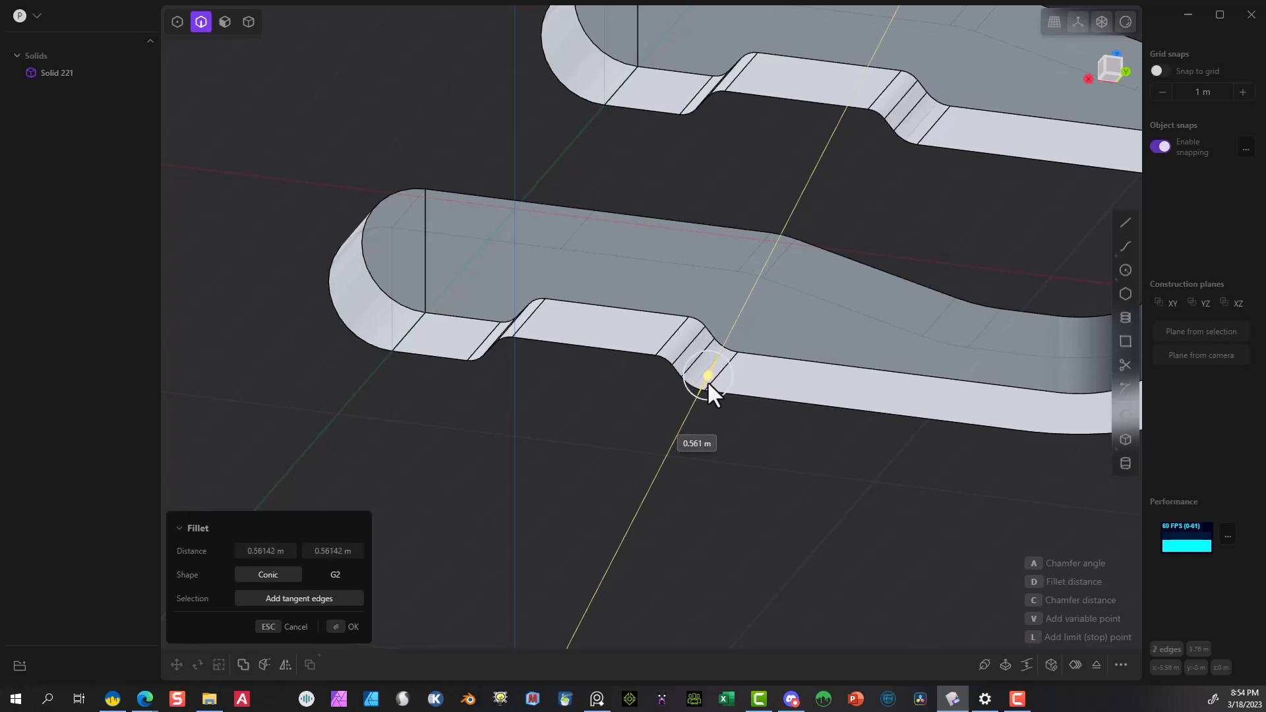
pyautogui.click(341, 628)
# Chamfer the edges around the bar's outer side face by about 0.33 m.
pyautogui.scroll(-5, 512, 387)
pyautogui.click(511, 387)
pyautogui.press('f')
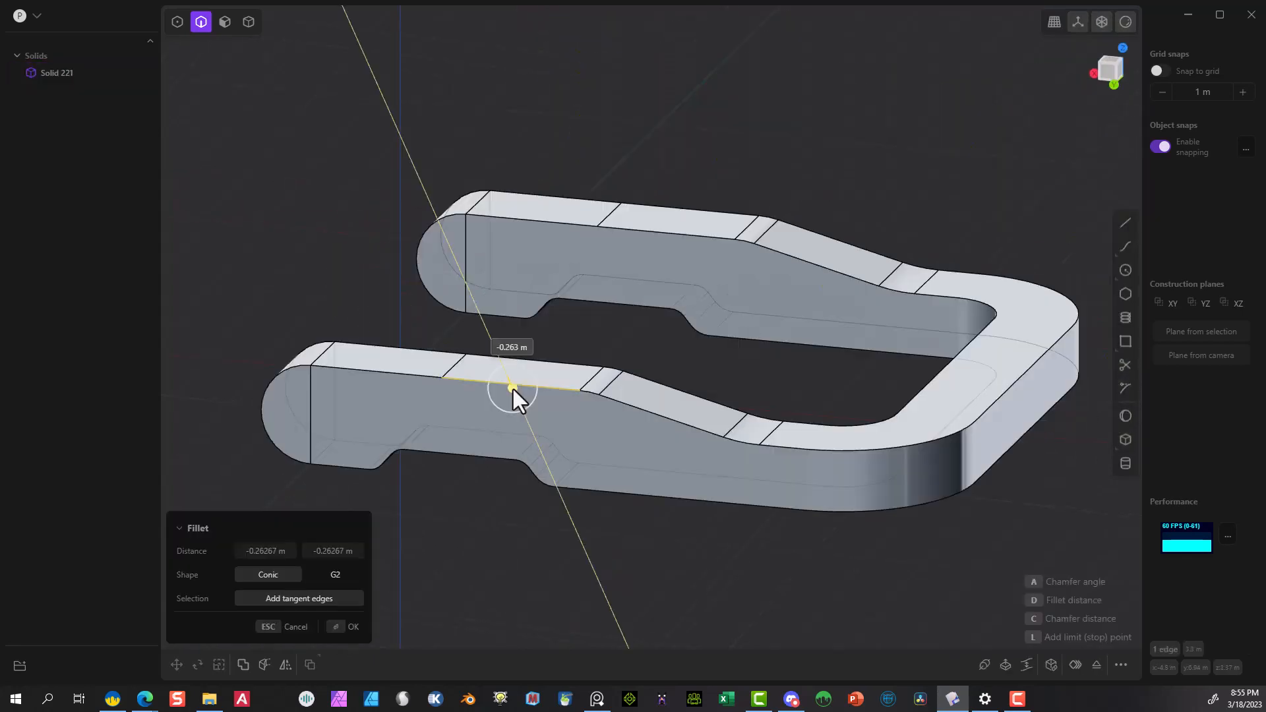
pyautogui.moveTo(510, 385); pyautogui.dragTo(516, 389)
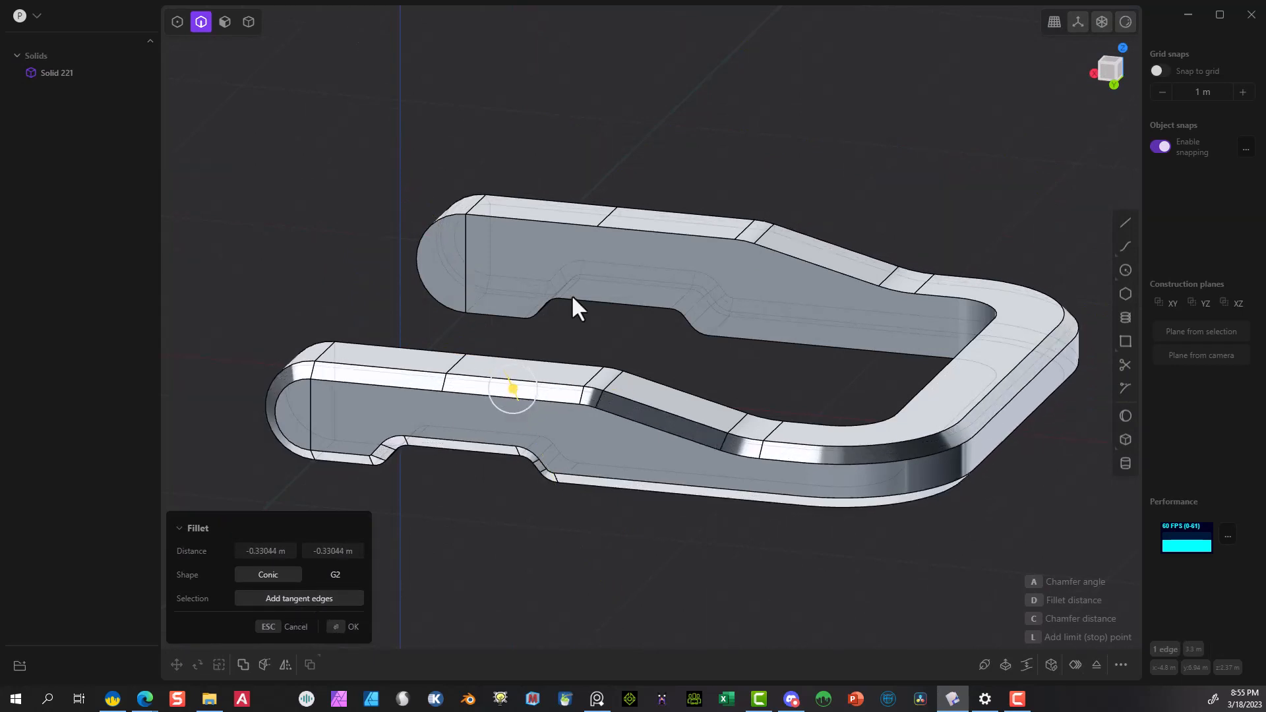
pyautogui.scroll(-2, 627, 317)
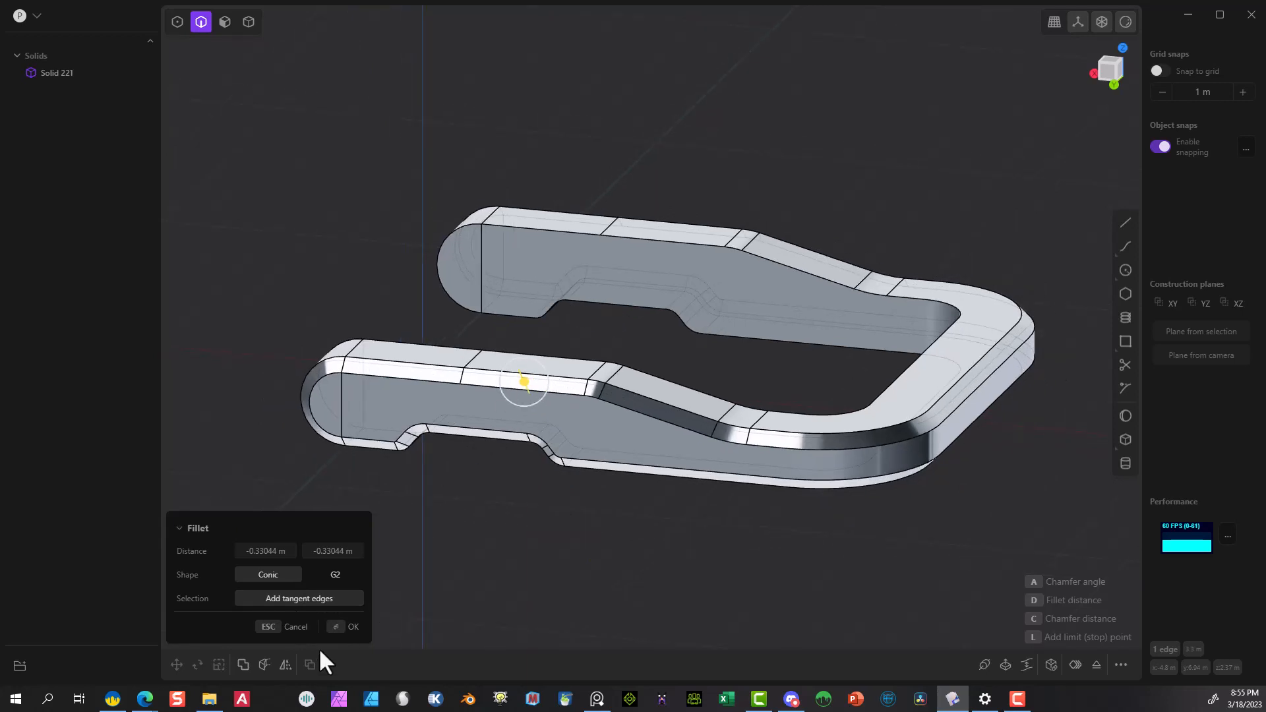
pyautogui.click(344, 627)
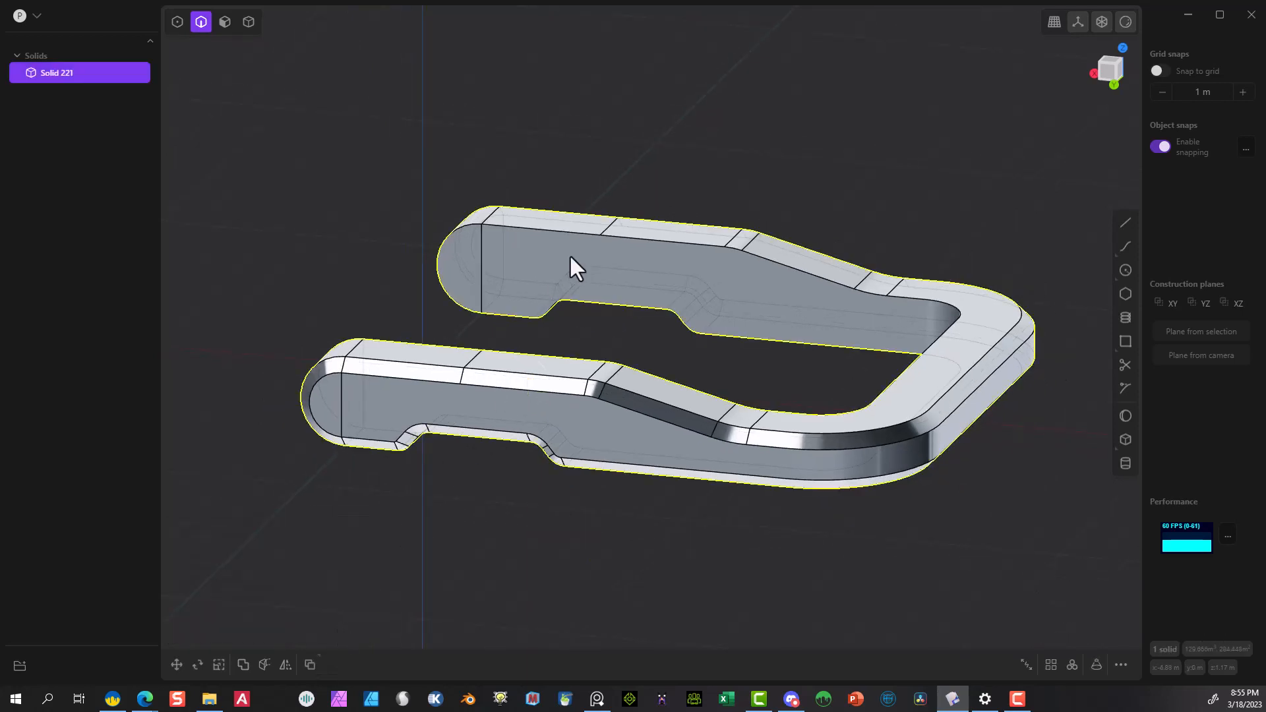
# Chamfer the edges around the bar's inner side face by about 0.18 m.
pyautogui.click(556, 235)
pyautogui.press('f')
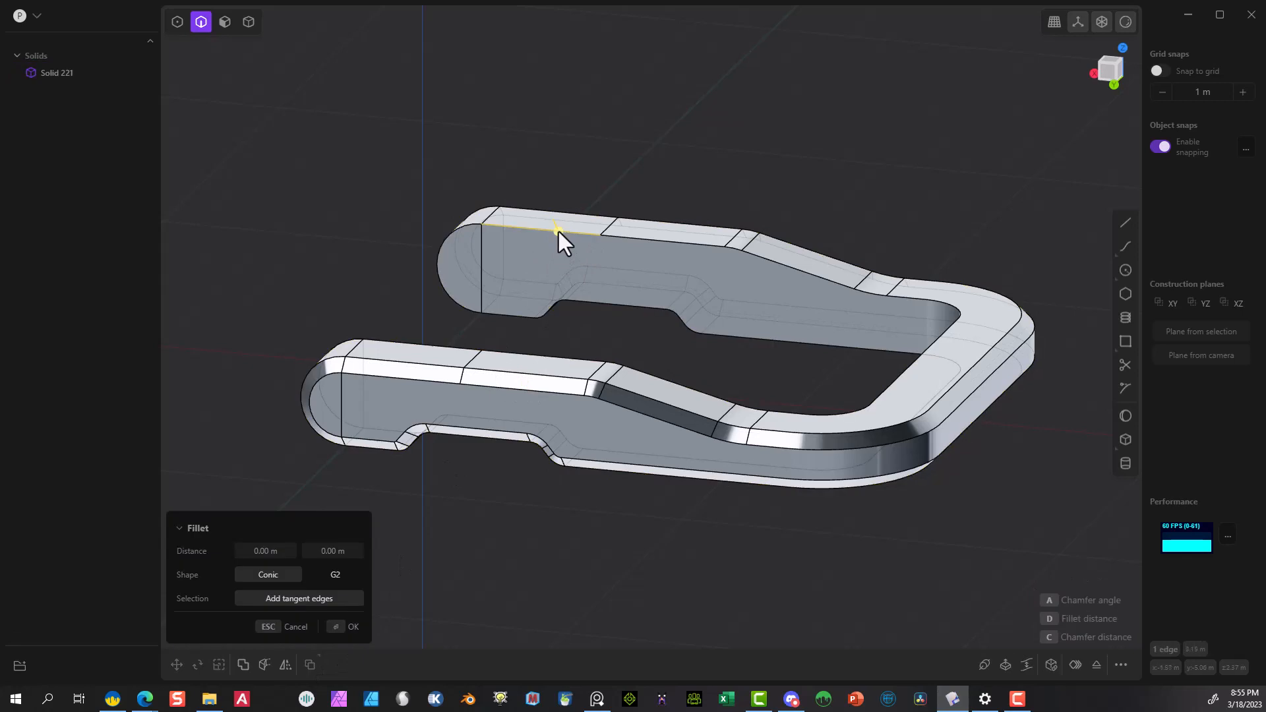
pyautogui.moveTo(555, 236)
pyautogui.mouseDown()
pyautogui.moveTo(556, 247)
pyautogui.moveTo(559, 236)
pyautogui.mouseUp()
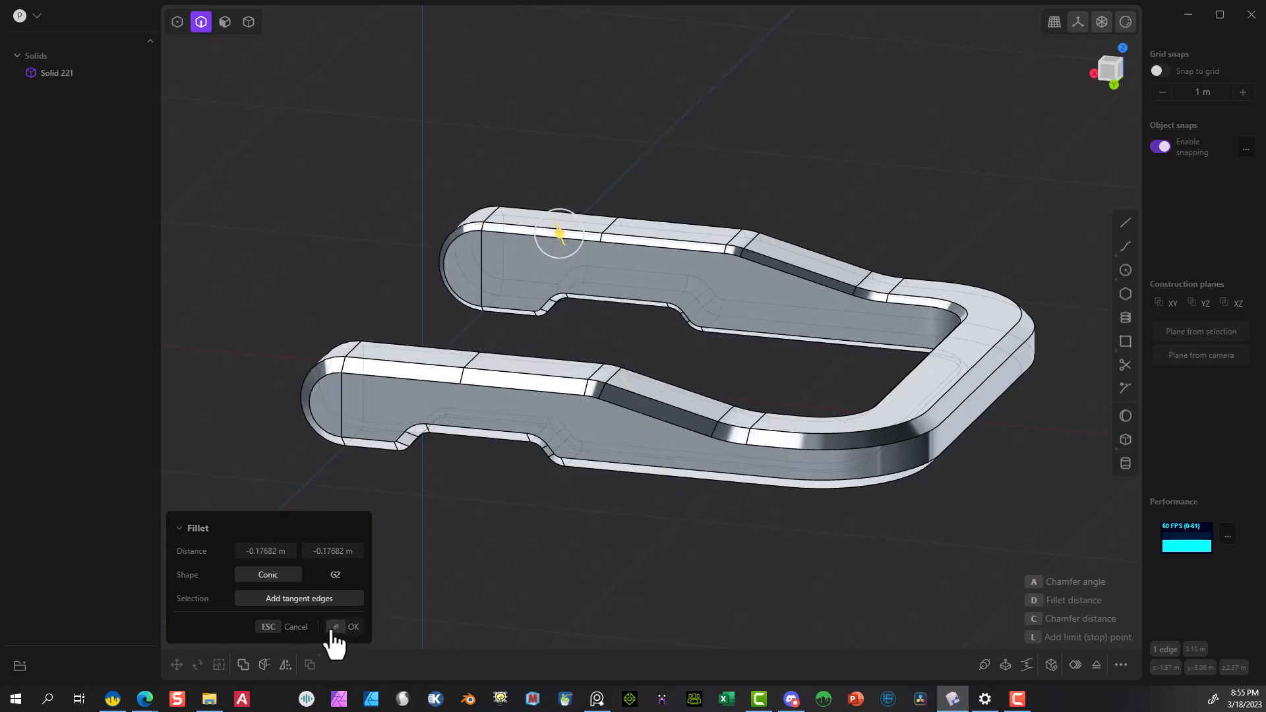
pyautogui.click(353, 626)
# Draw a circle of about 0.69 m radius in side view, centred on the rounded arm end.
pyautogui.click(724, 360)
pyautogui.click(1115, 83)
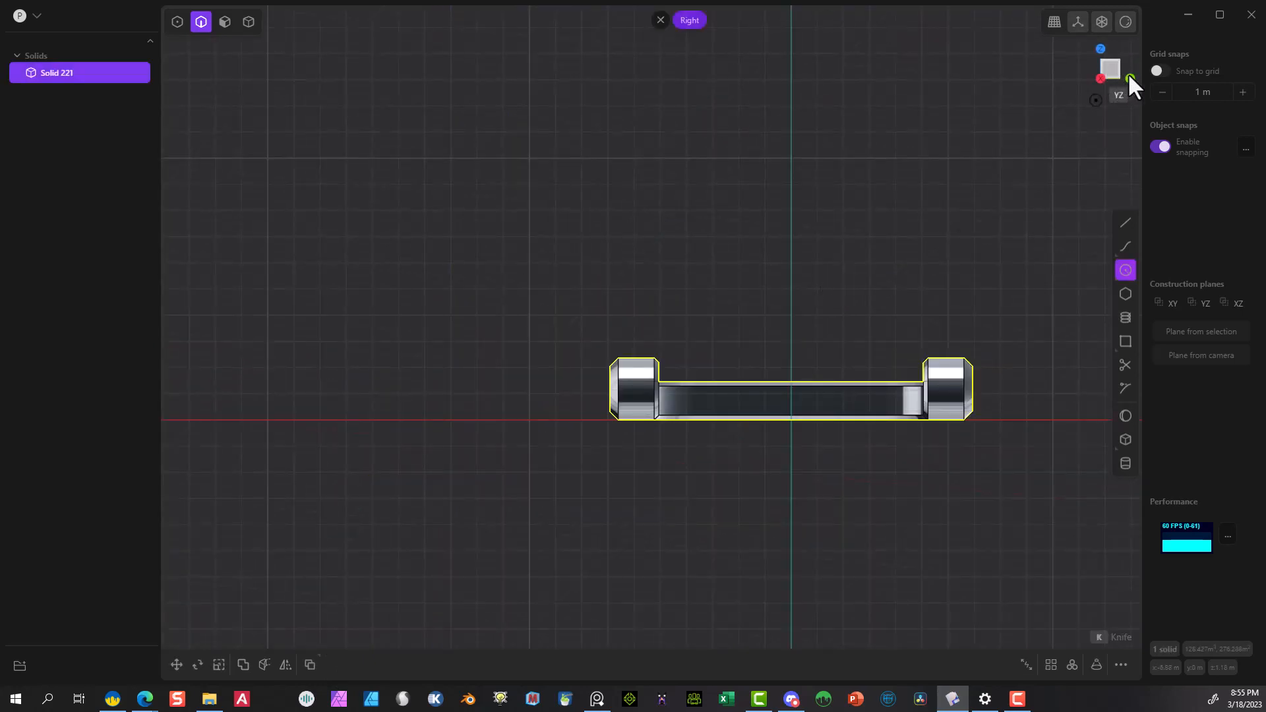
pyautogui.click(1129, 77)
pyautogui.scroll(4, 480, 368)
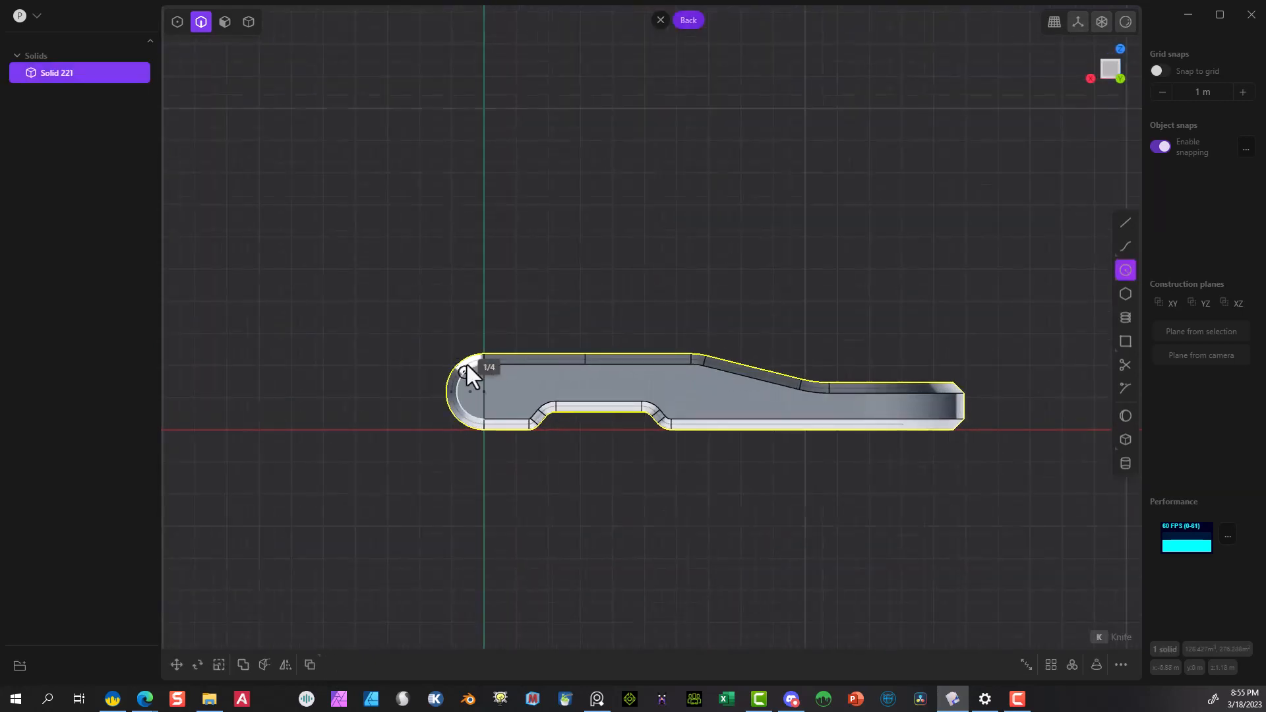
pyautogui.scroll(2, 488, 398)
pyautogui.click(491, 407)
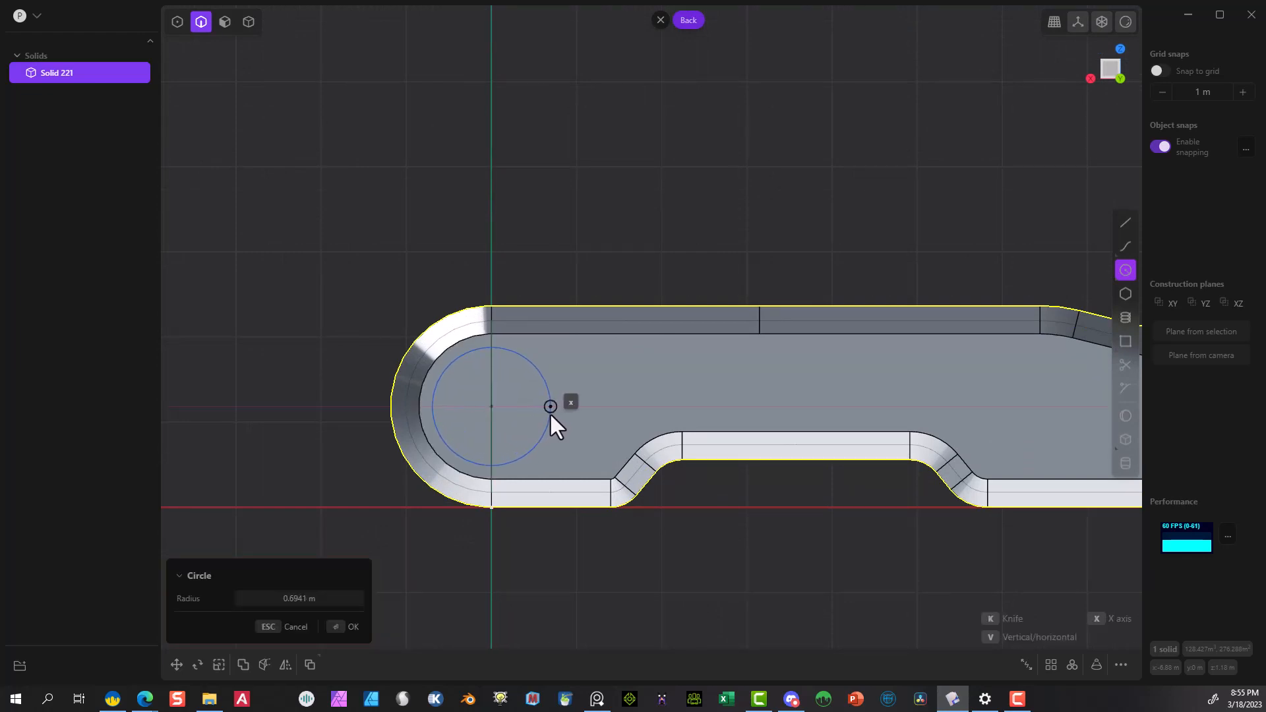
pyautogui.click(551, 414)
# Cut the solid with the circle through both arm ends and delete the circle curve.
pyautogui.press('c')
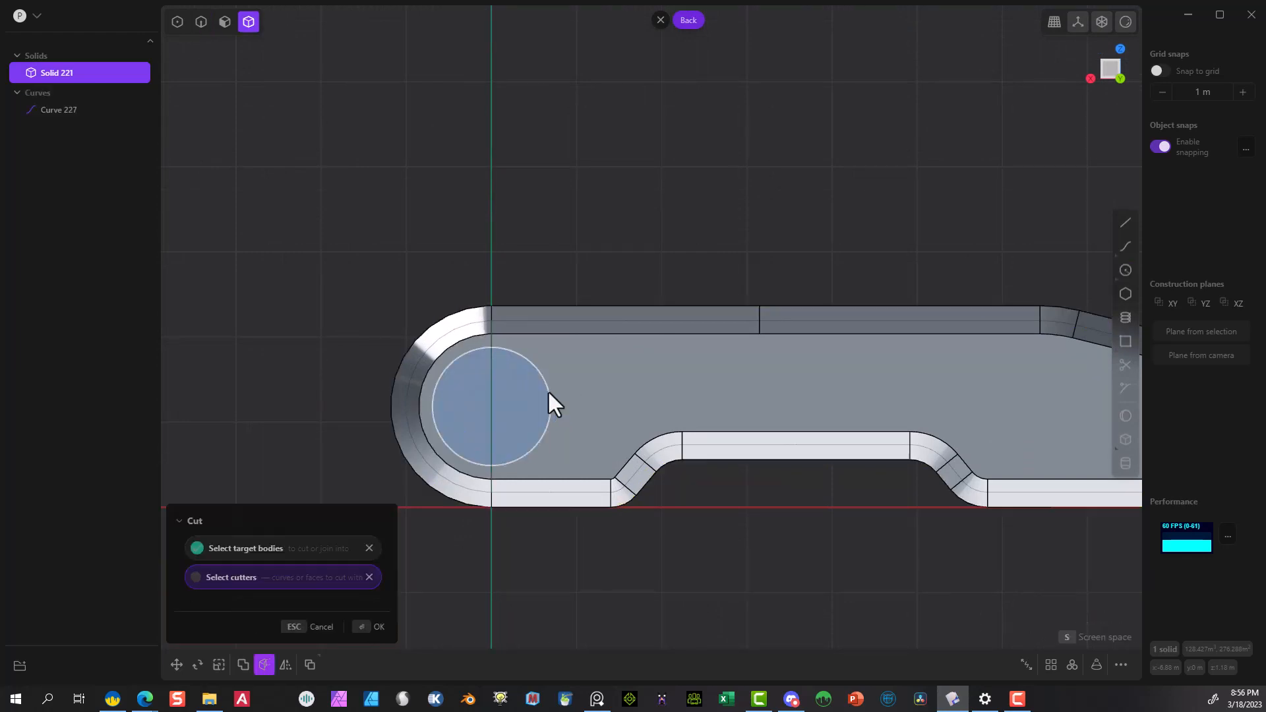
pyautogui.click(364, 629)
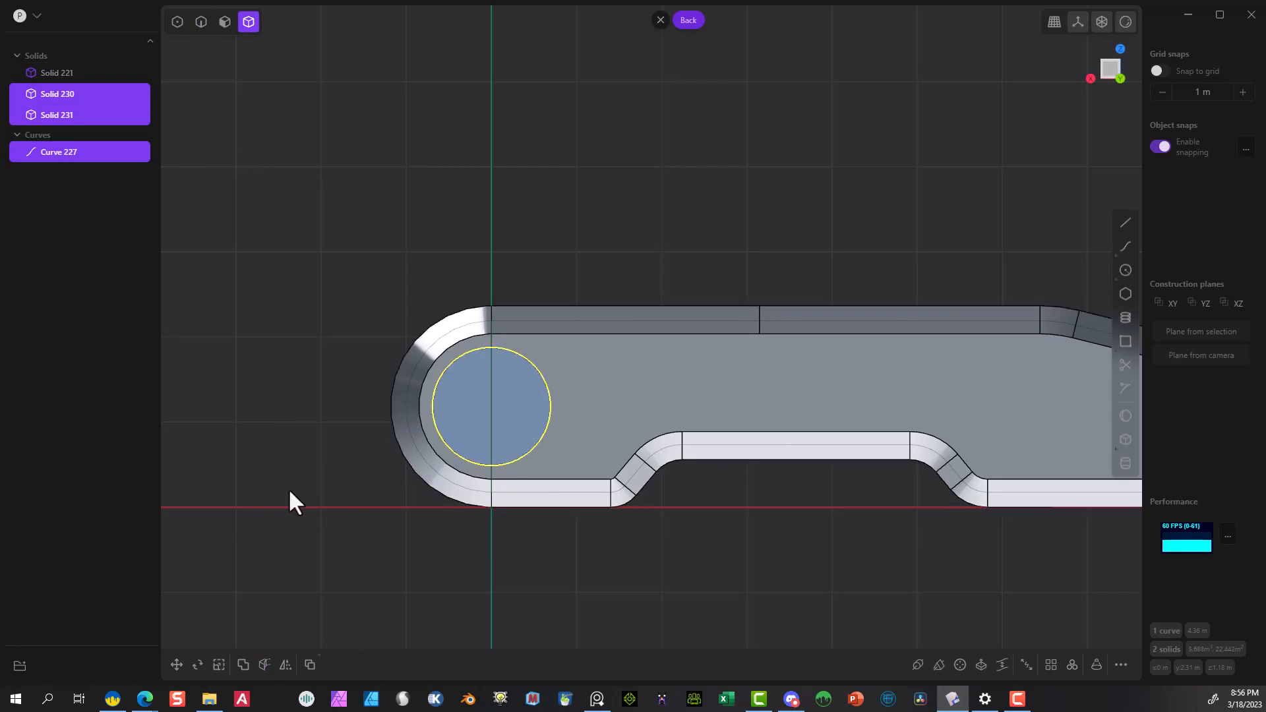
pyautogui.click(140, 156)
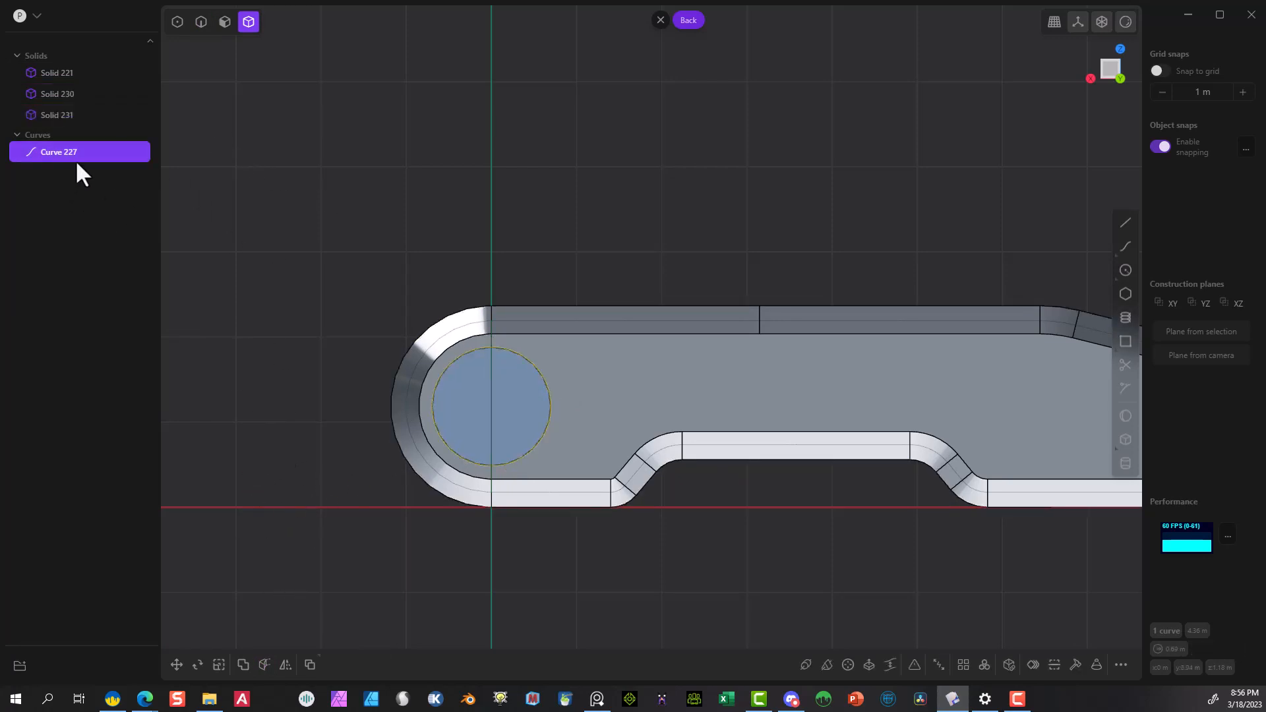
pyautogui.press('Delete')
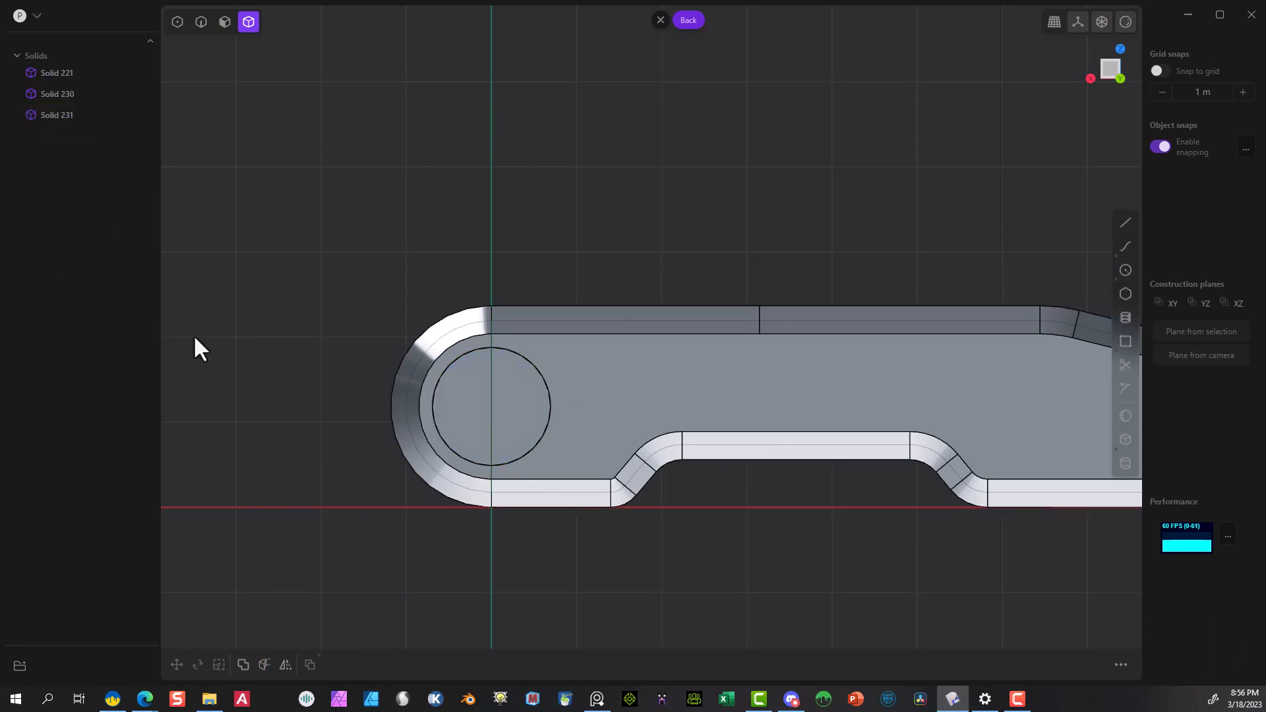
# Delete the two cylindrical plugs cut out of the arm ends.
pyautogui.click(488, 414)
pyautogui.press('Escape')
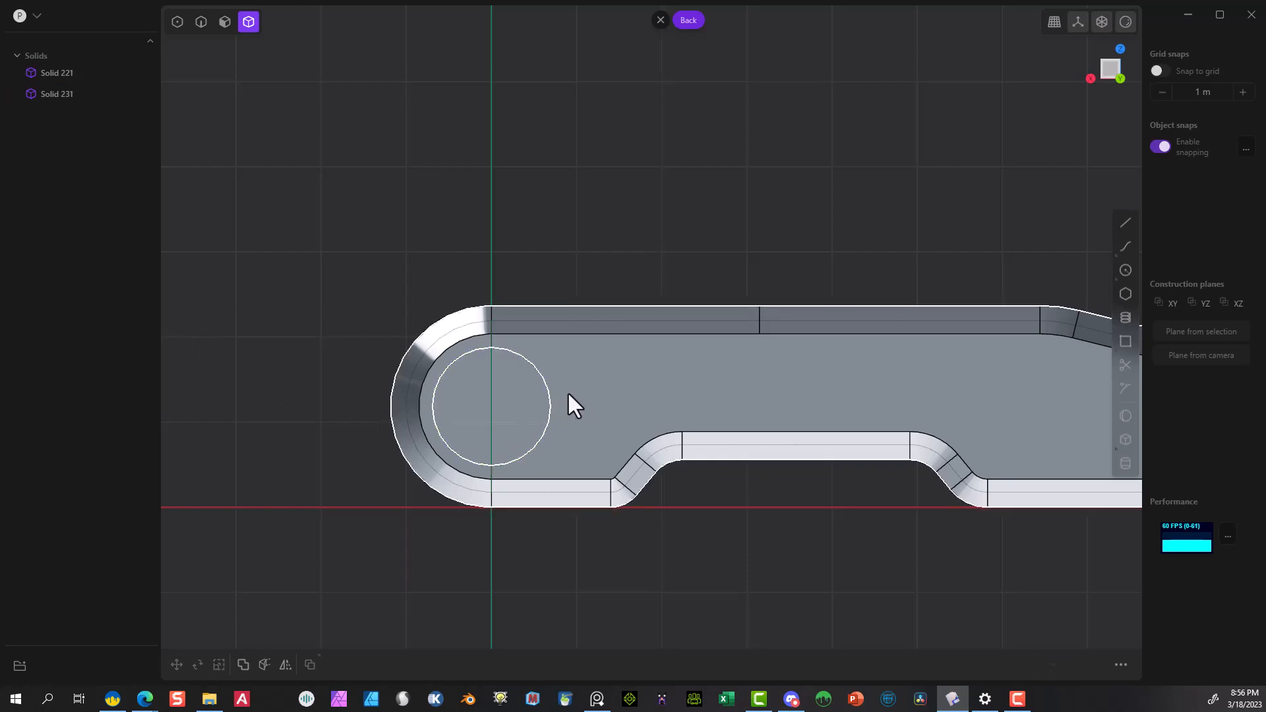
pyautogui.click(480, 432)
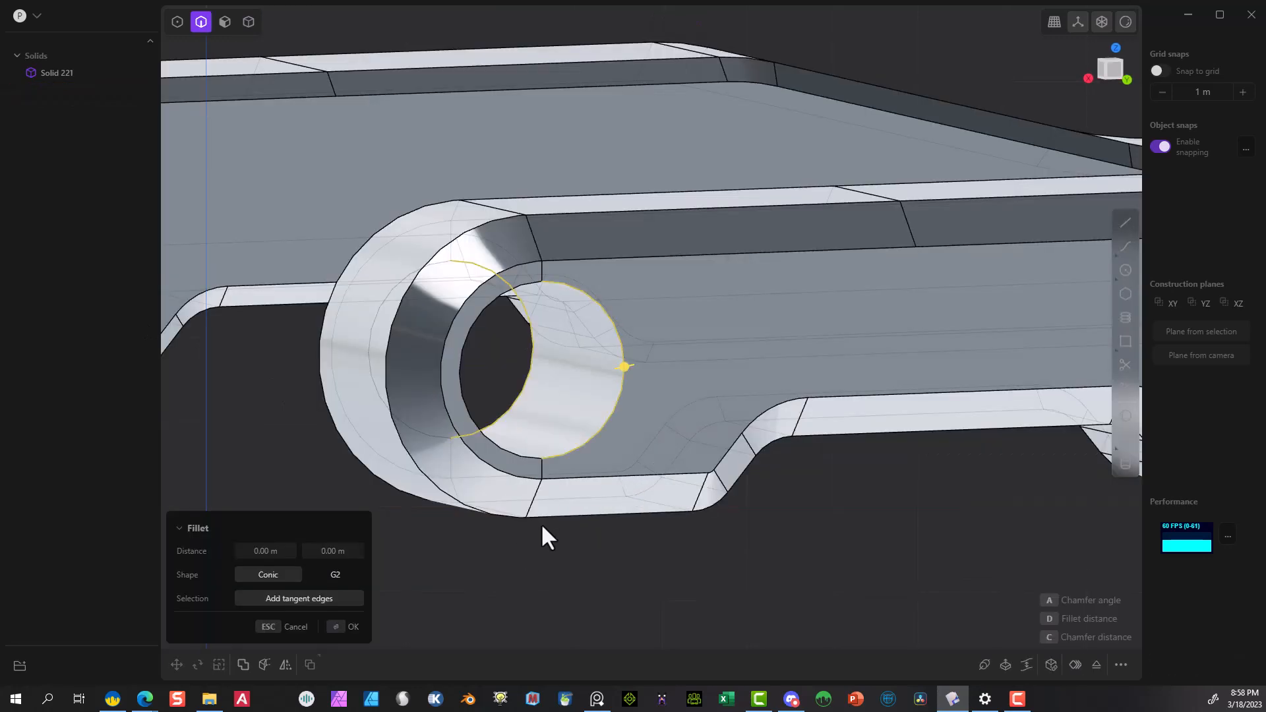
# Chamfer the circular rims of the holes in both arm ends, on the inner and outer sides.
pyautogui.press('Escape')
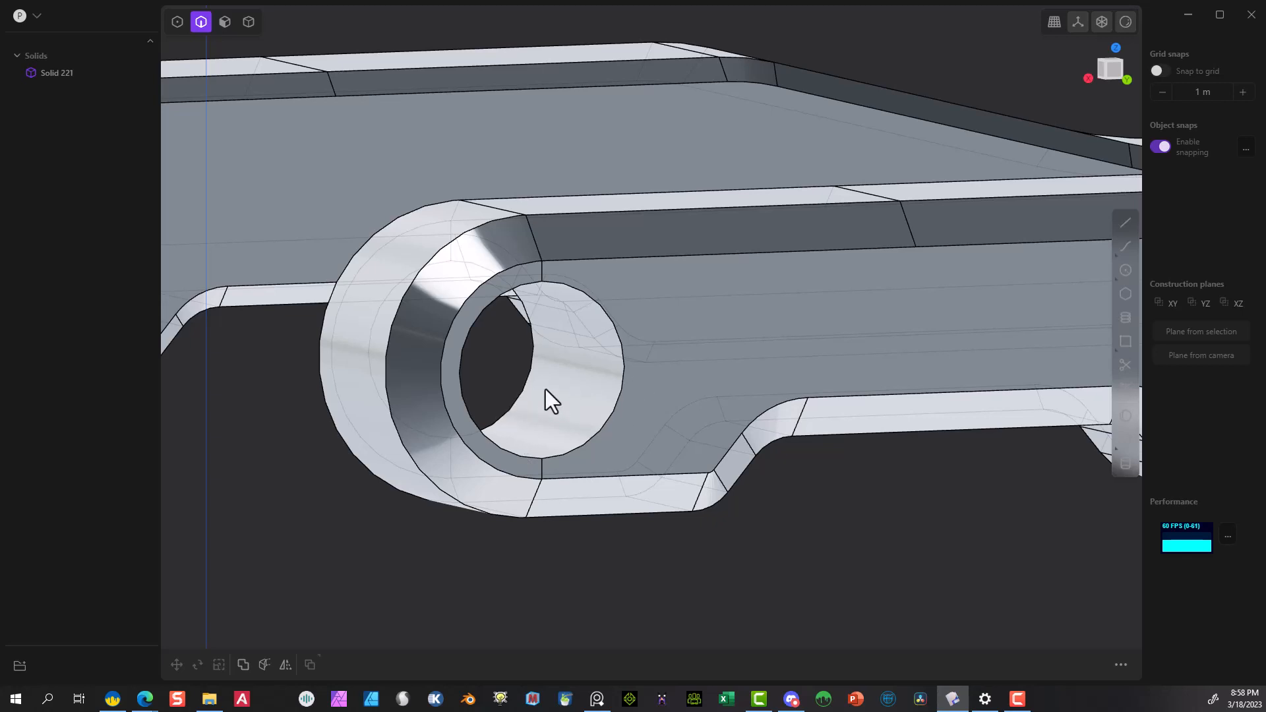
pyautogui.scroll(-5, 598, 302)
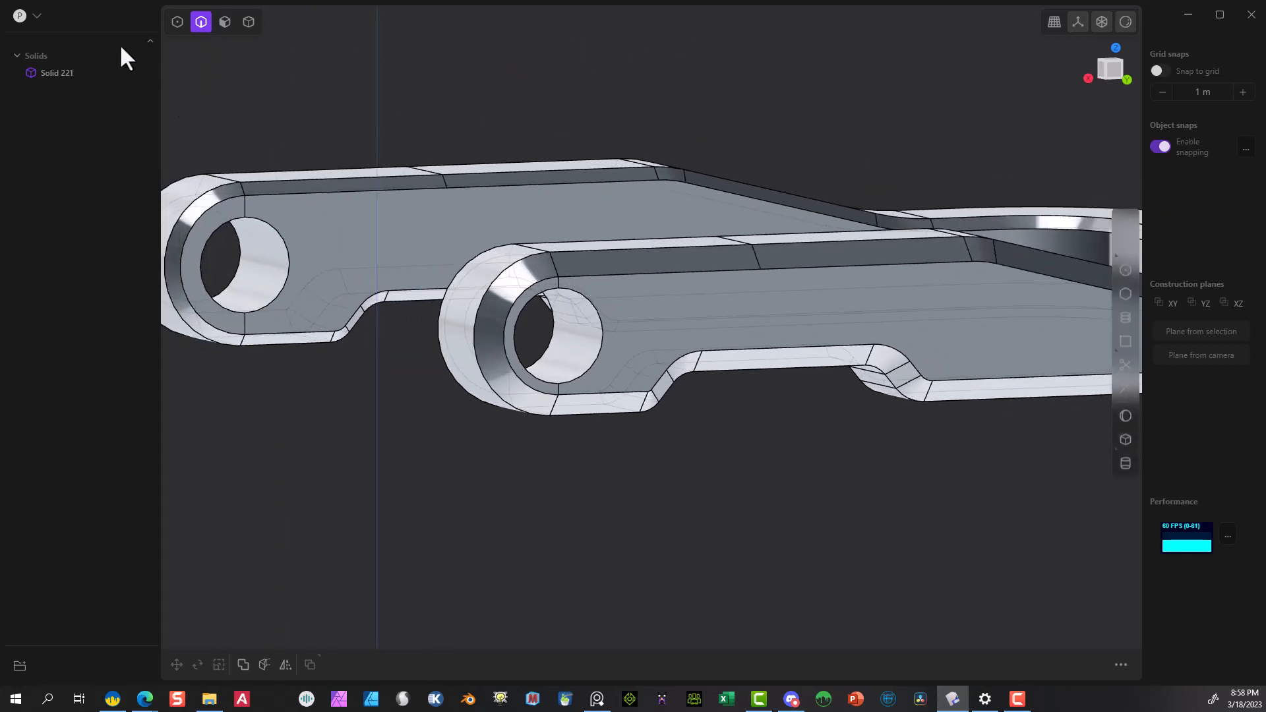
pyautogui.click(242, 257)
pyautogui.press('f')
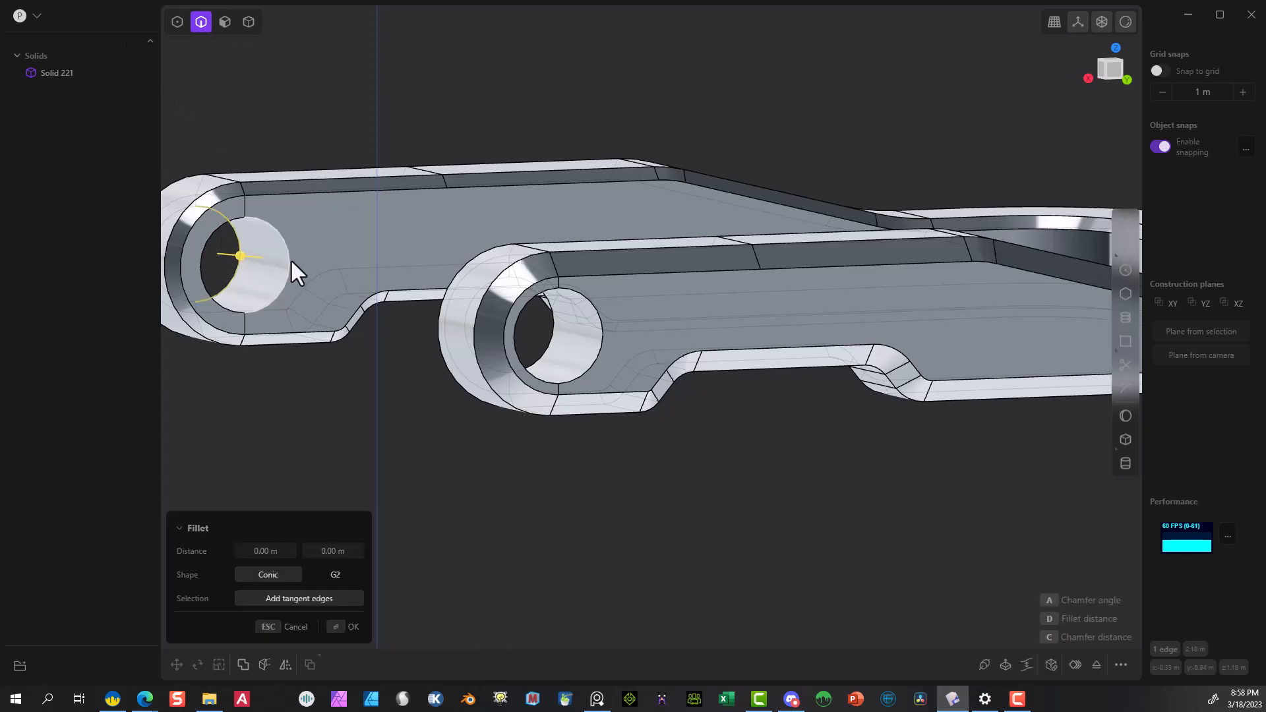
pyautogui.click(290, 259)
pyautogui.click(549, 351)
pyautogui.scroll(2, 523, 475)
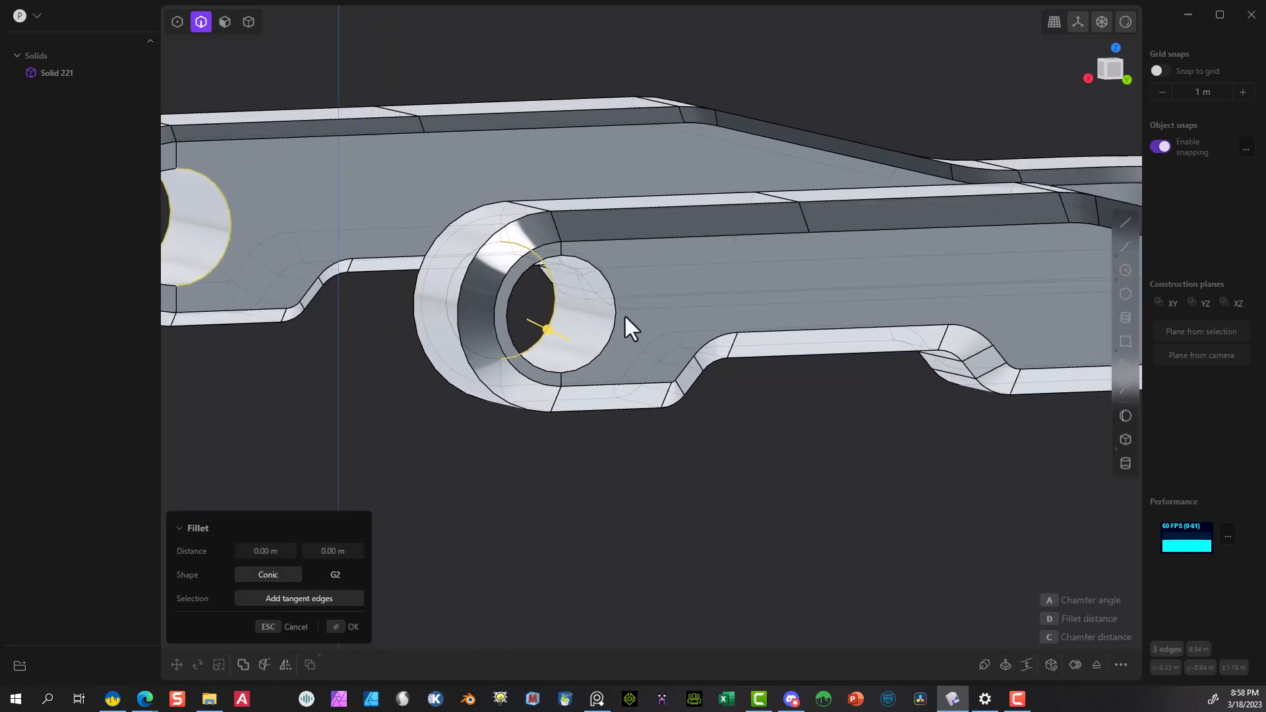
pyautogui.scroll(3, 581, 366)
pyautogui.click(588, 378)
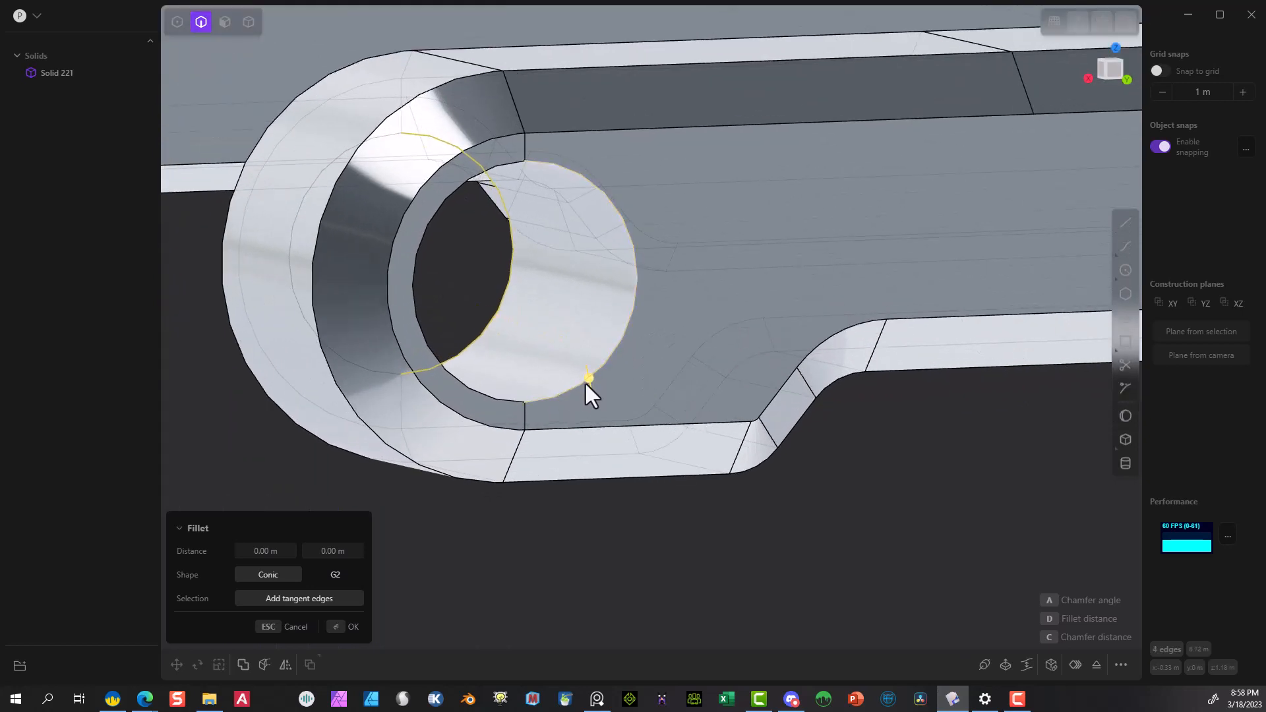
pyautogui.moveTo(585, 383); pyautogui.dragTo(598, 386)
pyautogui.click(339, 627)
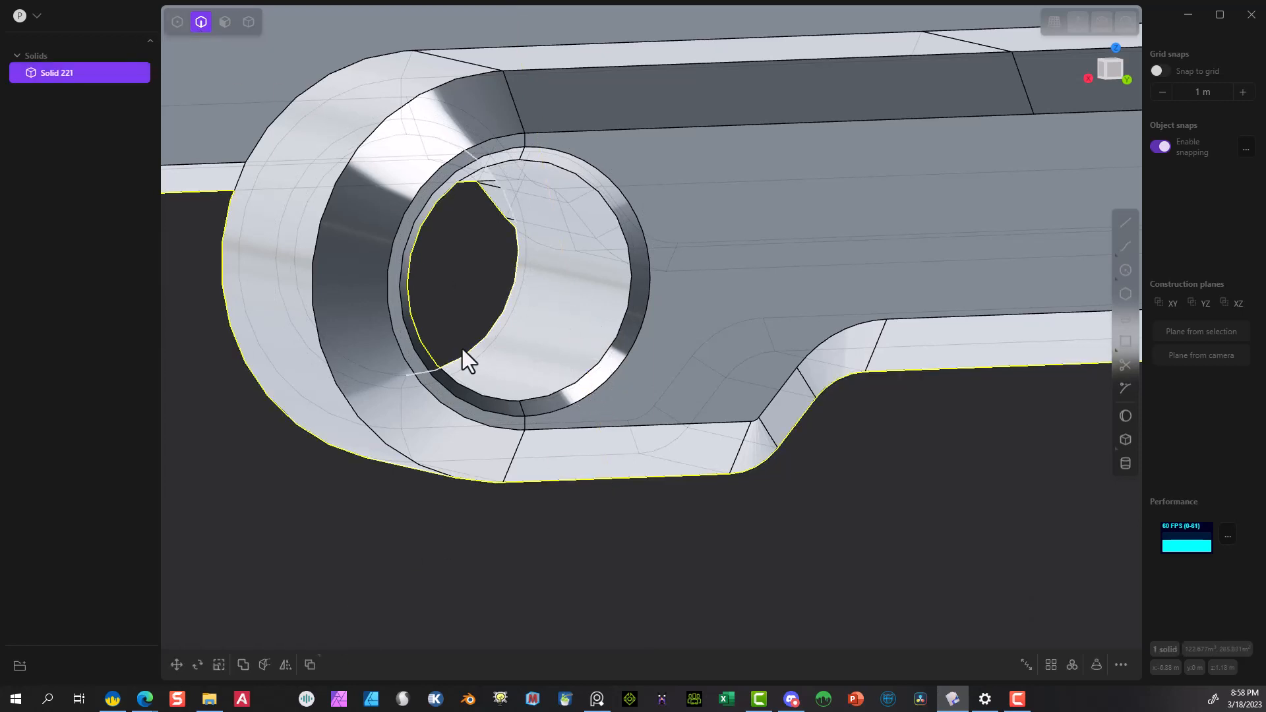
pyautogui.click(320, 525)
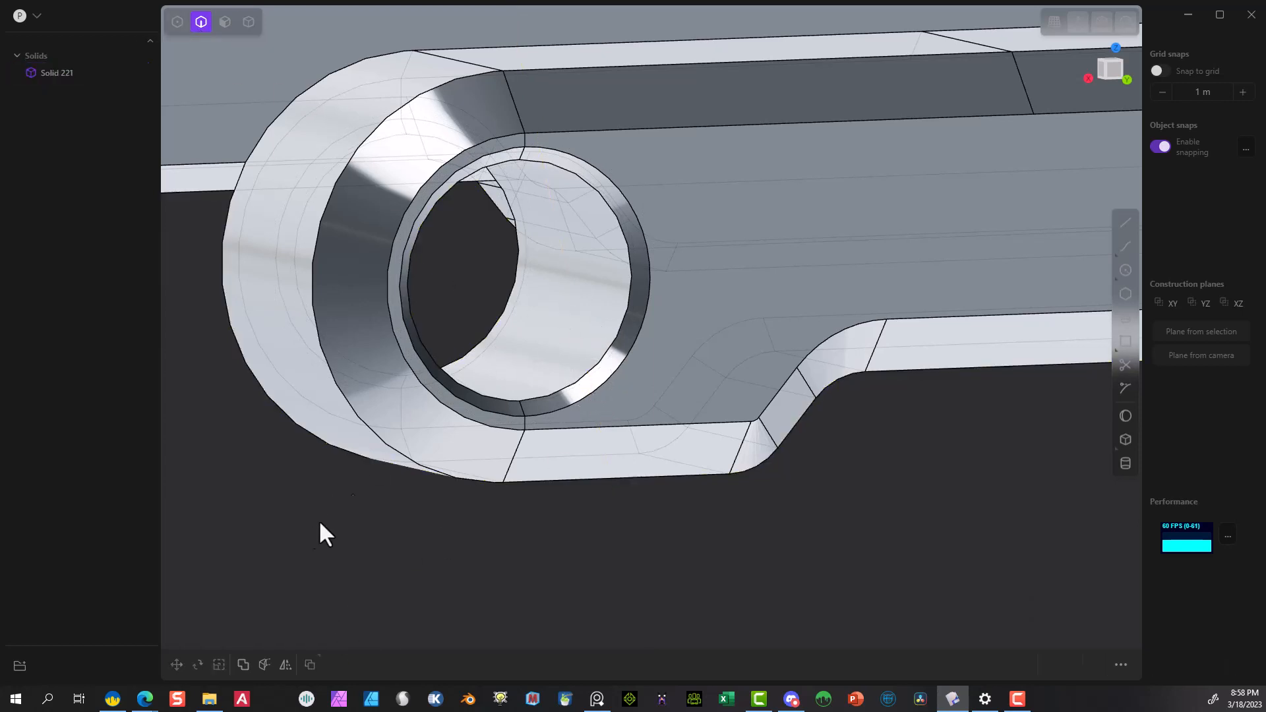
# Fillet the edges of the chamfers around the holes in both arm ends by a very small distance.
pyautogui.click(523, 284)
pyautogui.press('f')
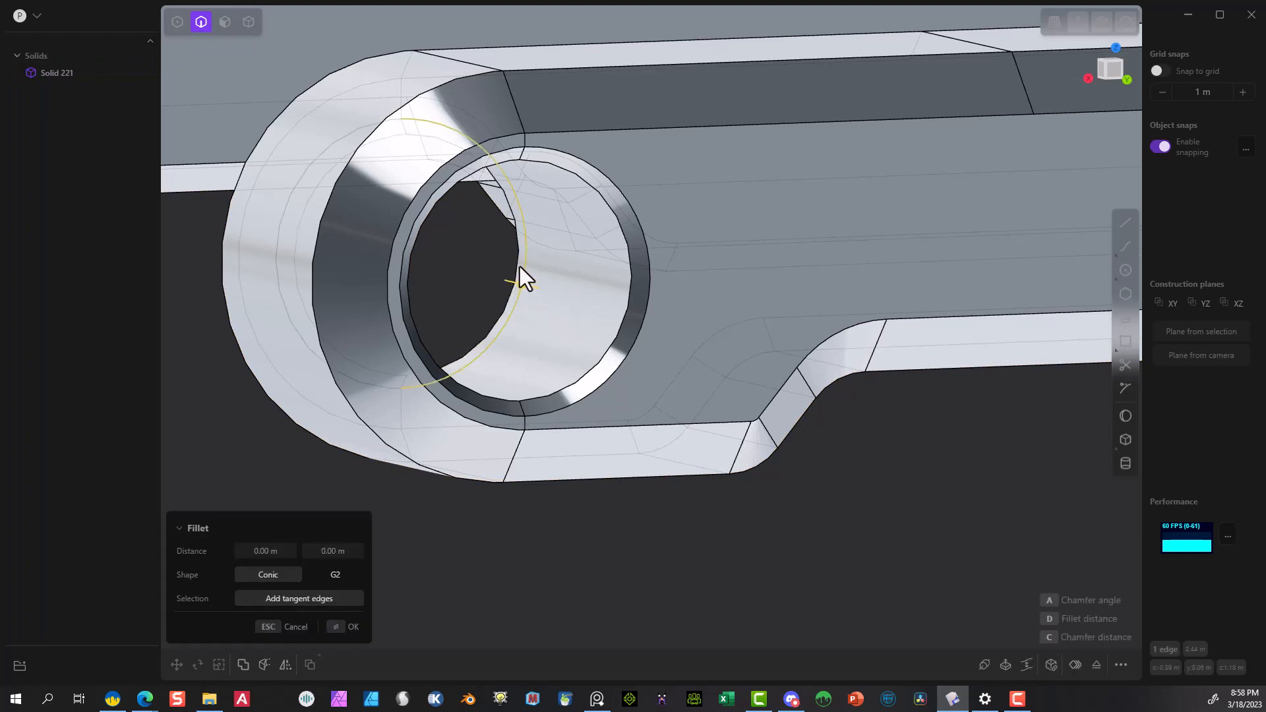
pyautogui.click(520, 267)
pyautogui.click(625, 316)
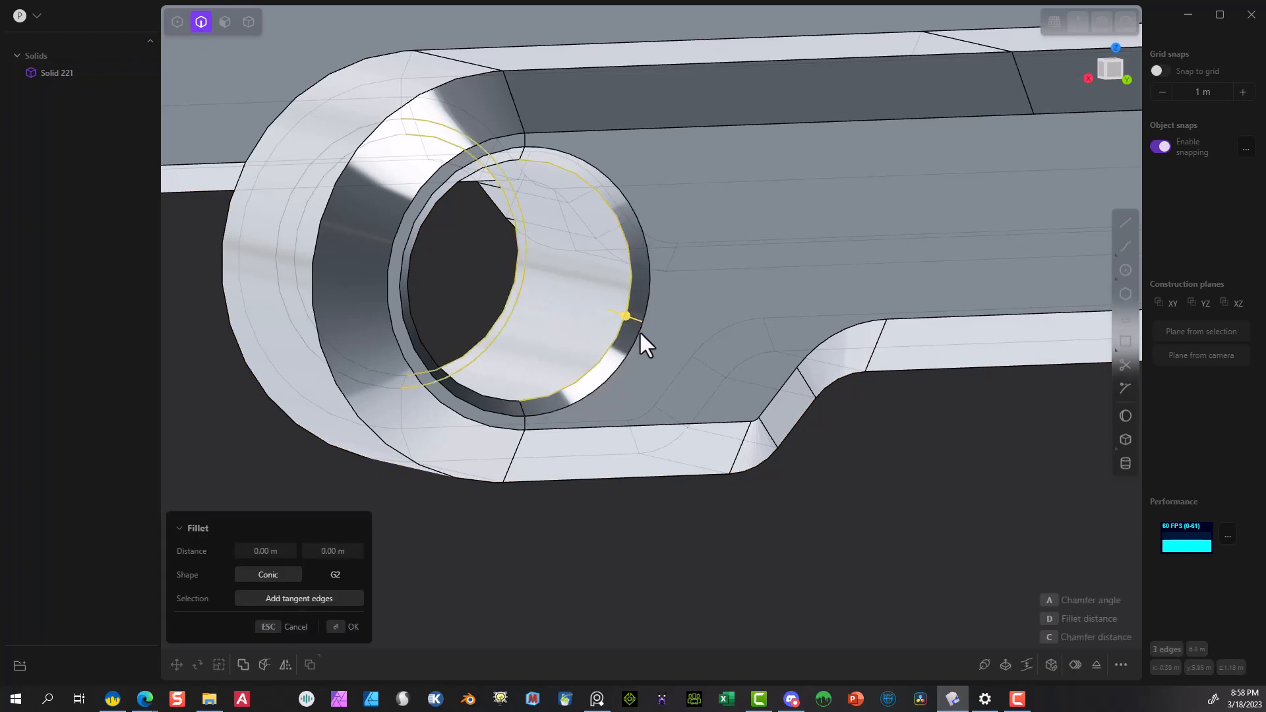
pyautogui.click(640, 332)
pyautogui.scroll(-5, 528, 379)
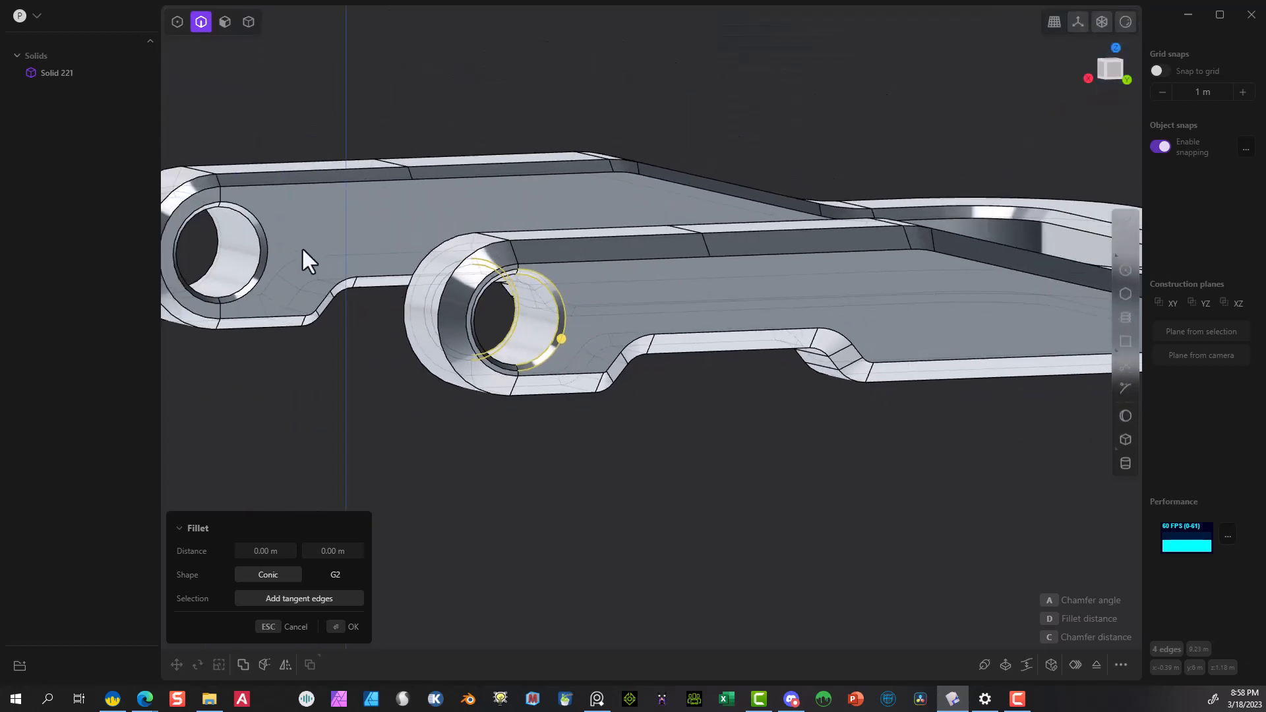
pyautogui.click(222, 238)
pyautogui.click(266, 239)
pyautogui.click(261, 247)
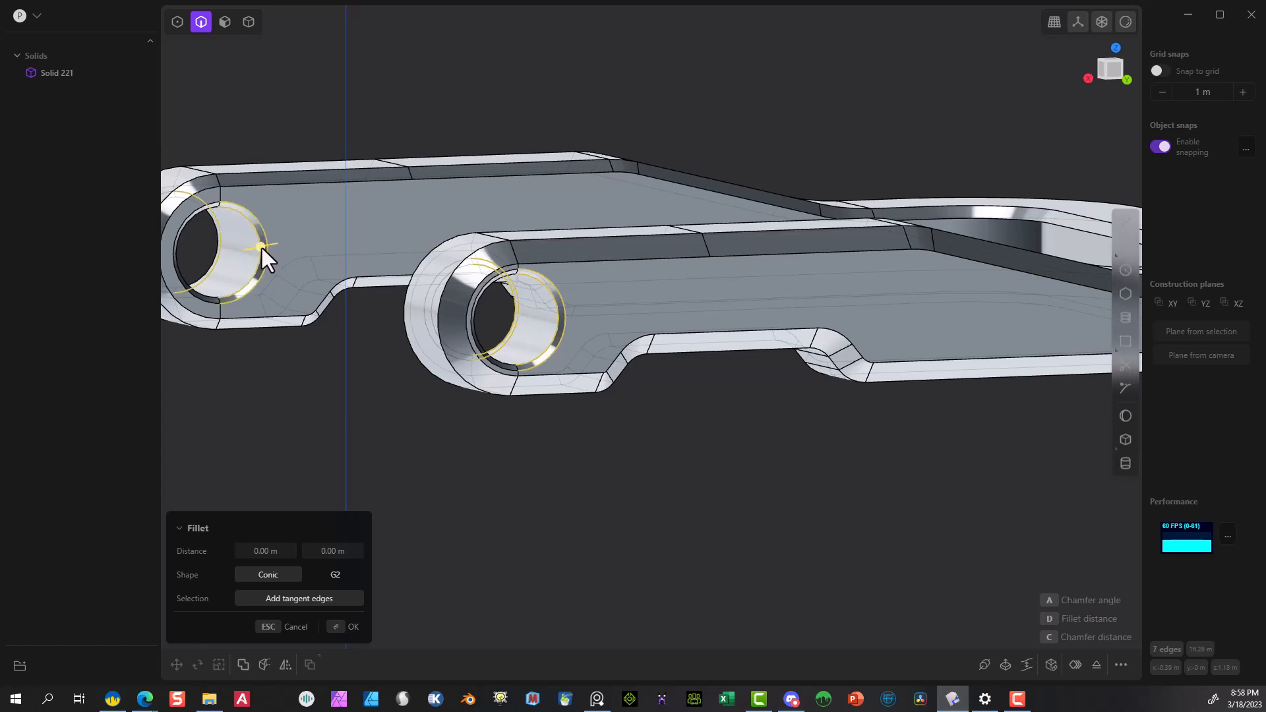
pyautogui.scroll(5, 240, 259)
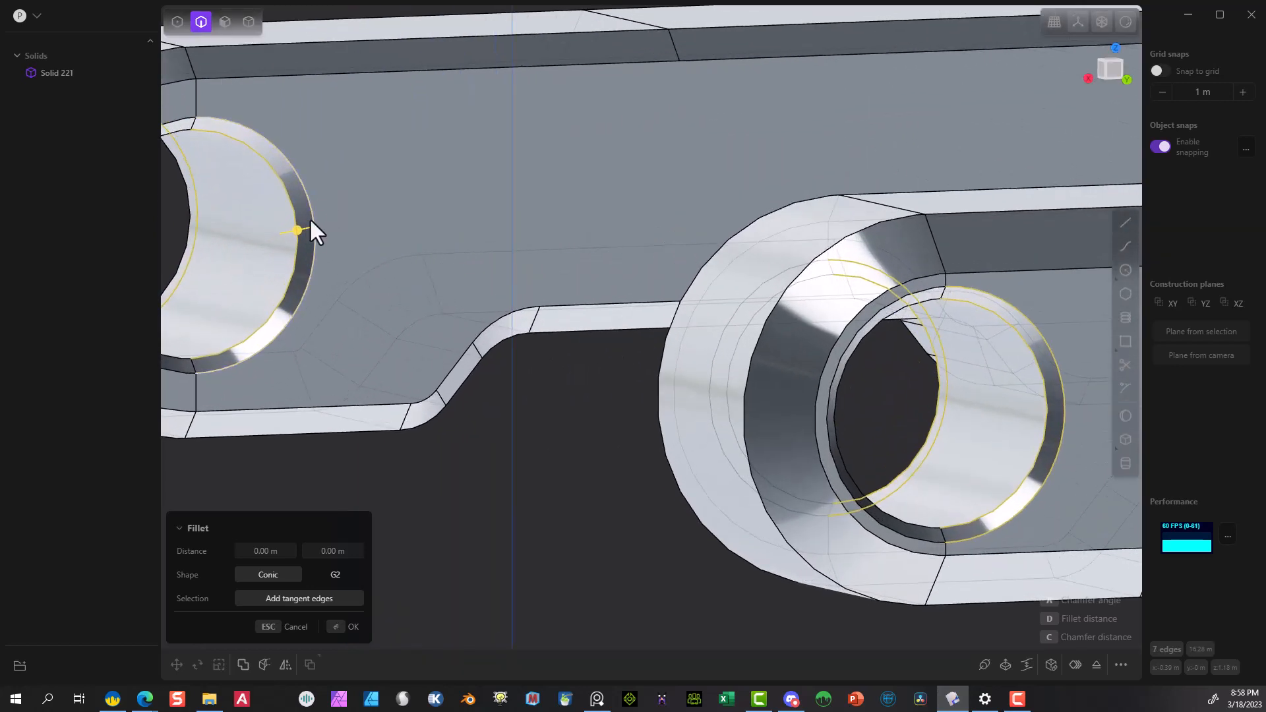
pyautogui.moveTo(295, 231); pyautogui.dragTo(291, 233)
pyautogui.scroll(-4, 428, 303)
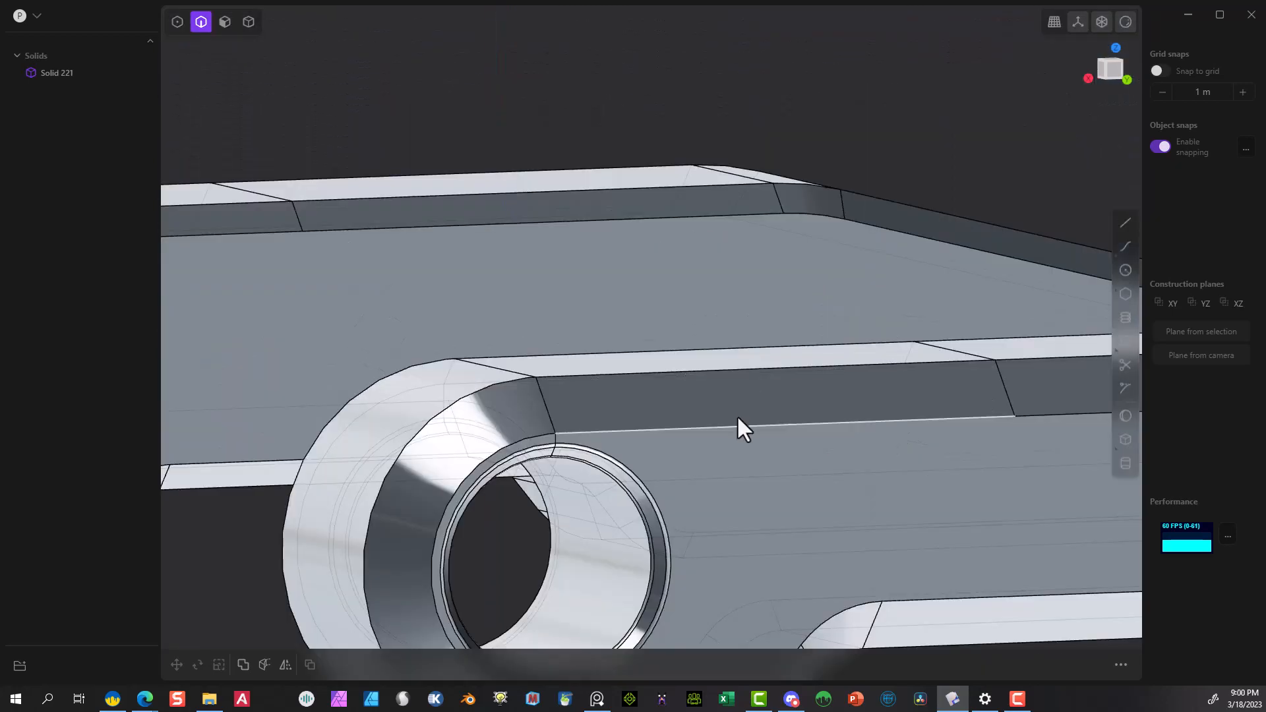
# Fillet both long edges of the chamfer running around the outer side face of the bar.
pyautogui.click(736, 424)
pyautogui.press('f')
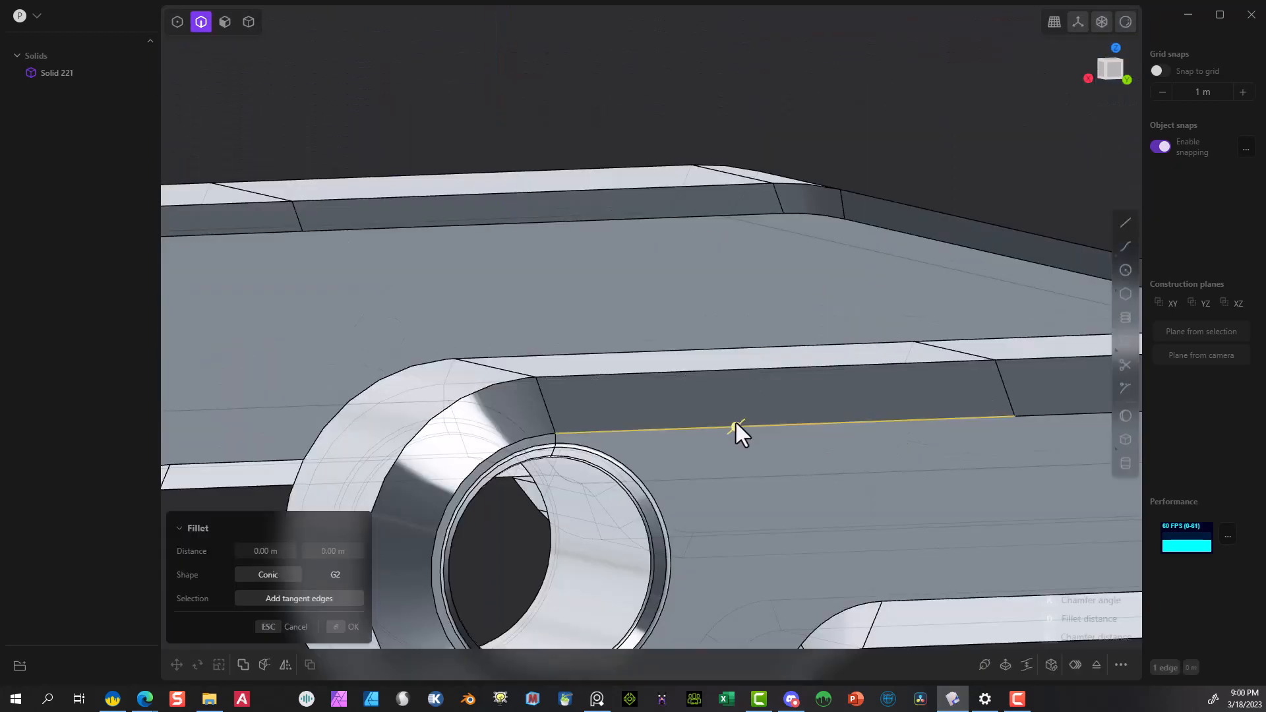
pyautogui.moveTo(738, 429); pyautogui.dragTo(735, 422)
pyautogui.click(350, 626)
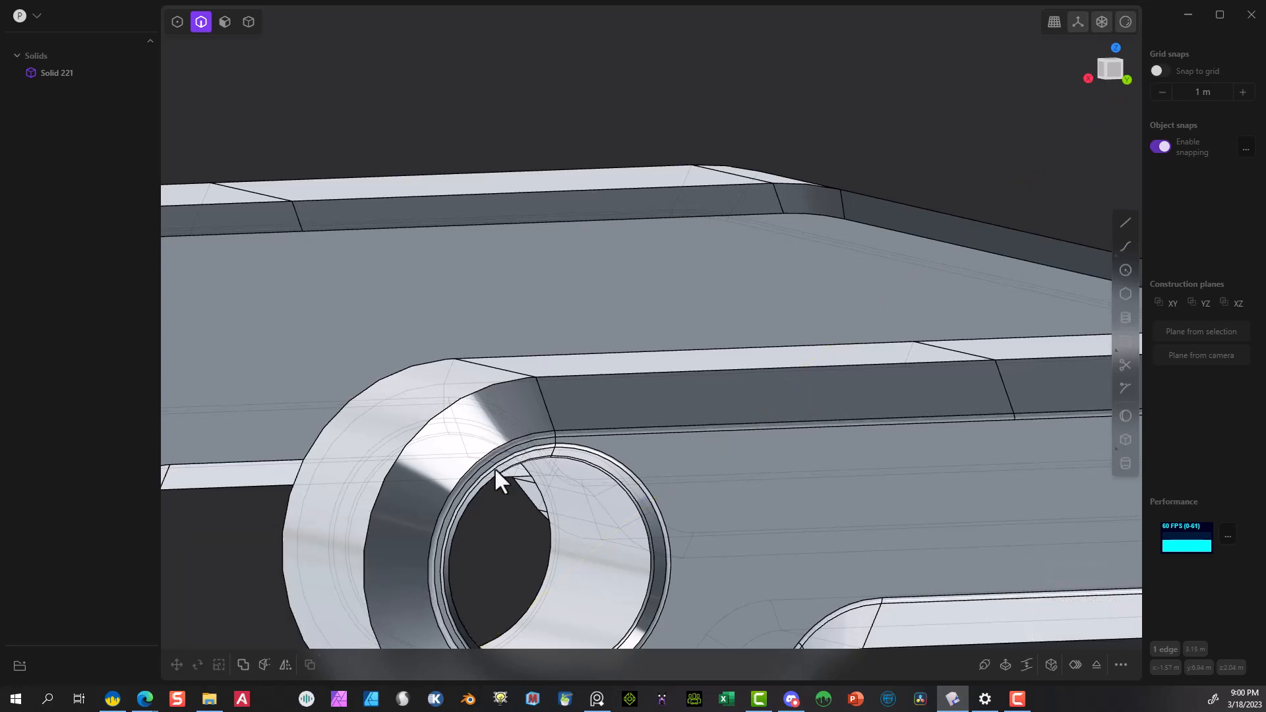
pyautogui.click(571, 385)
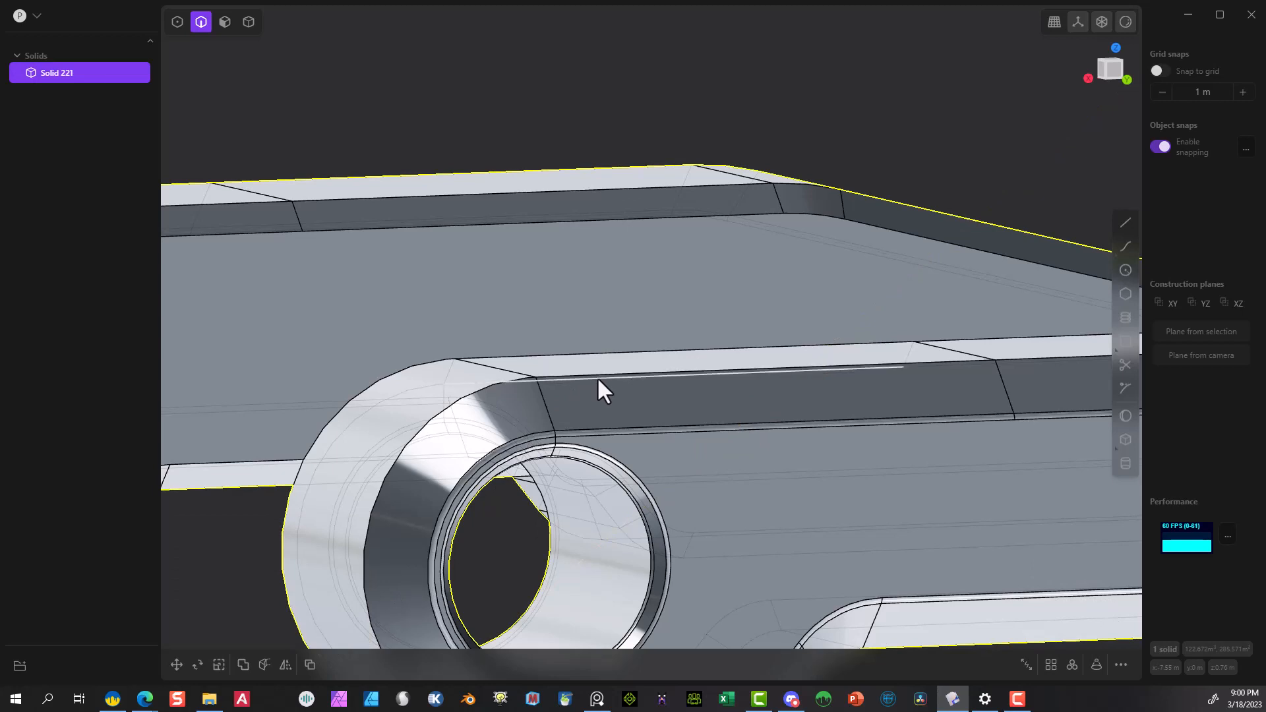
pyautogui.click(631, 371)
pyautogui.press('f')
pyautogui.moveTo(632, 370); pyautogui.dragTo(633, 364)
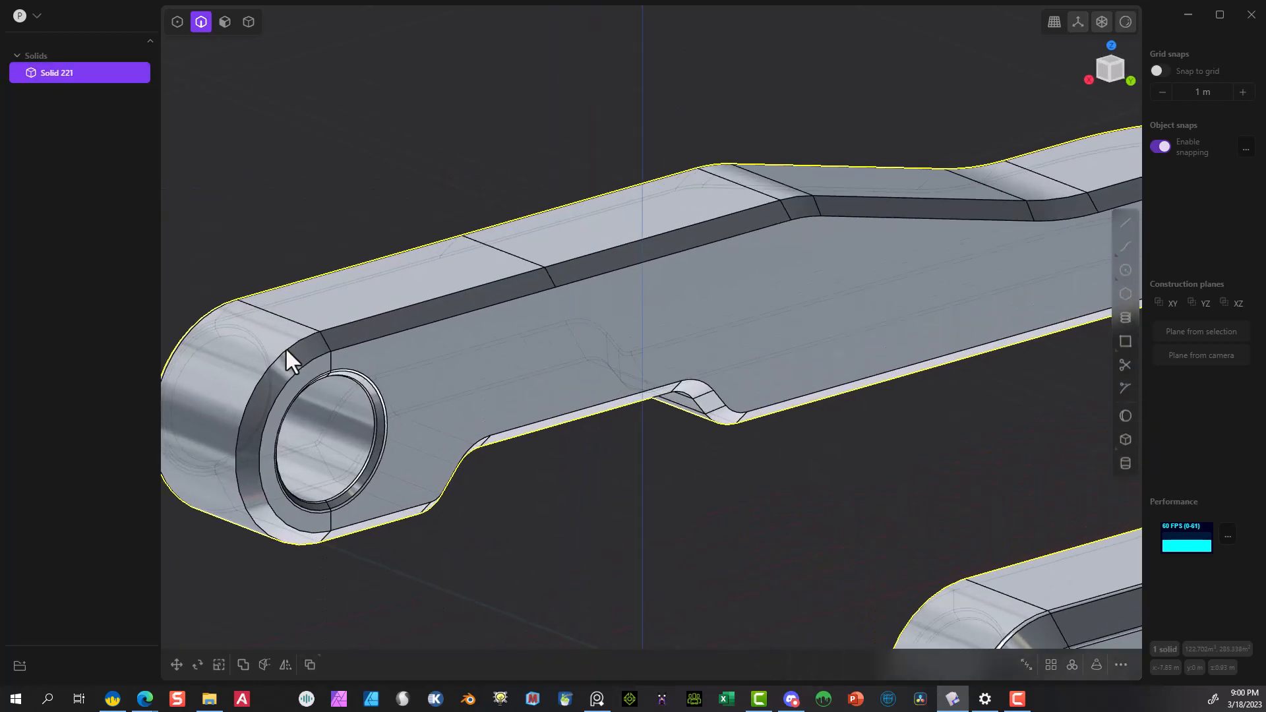
# Fillet both long edges of the chamfer around the bar's inner side, using about 0.1 m for the edge bordering the flat face.
pyautogui.scroll(2, 310, 338)
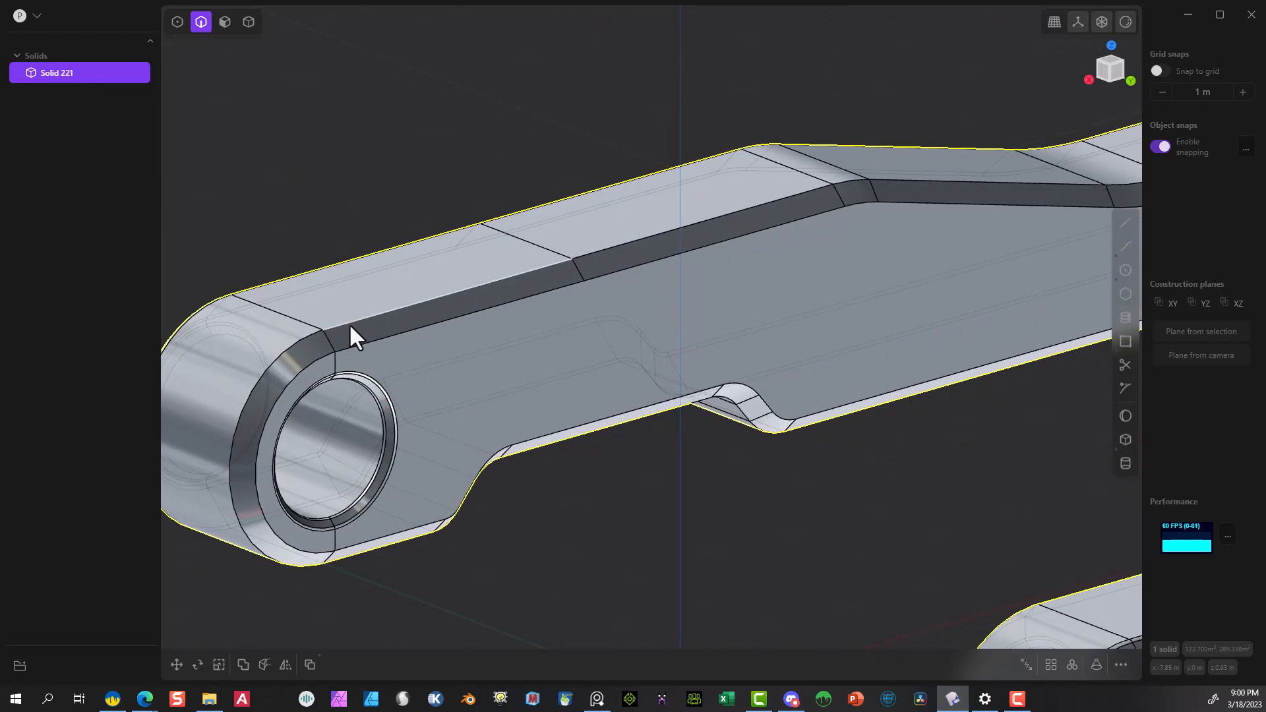
pyautogui.click(351, 327)
pyautogui.press('f')
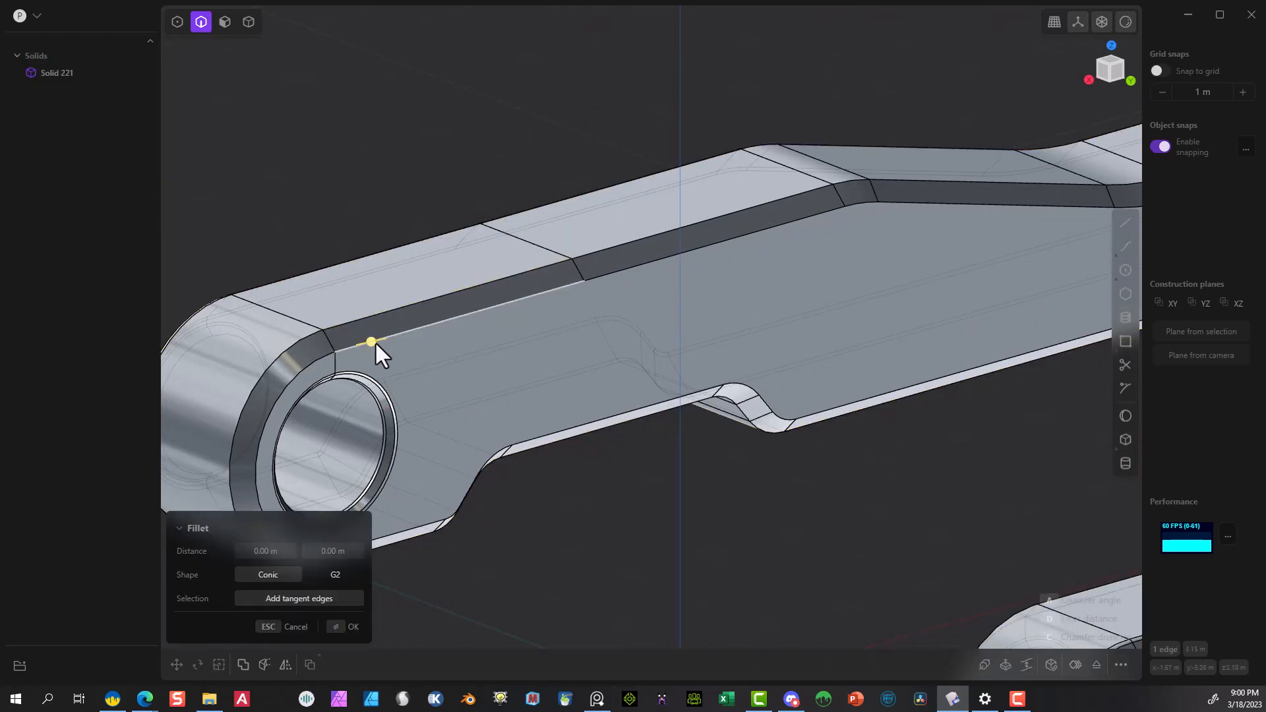
pyautogui.moveTo(374, 342); pyautogui.dragTo(378, 333)
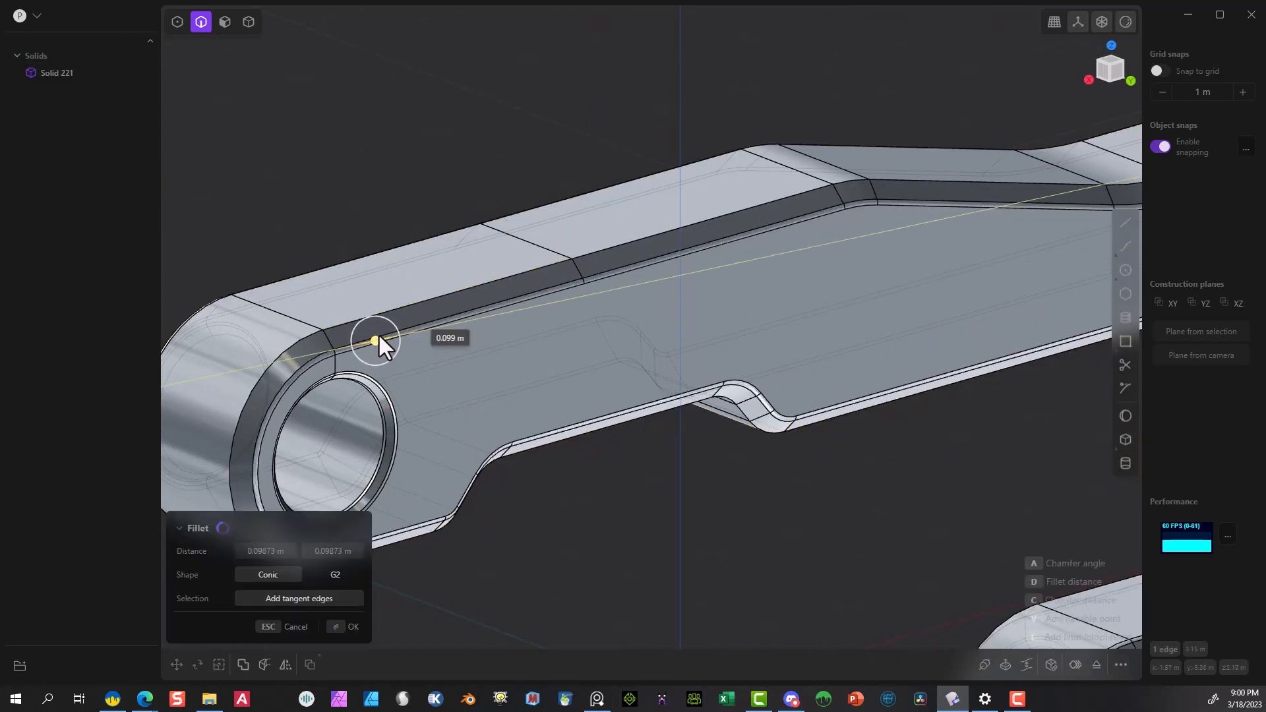
pyautogui.click(344, 627)
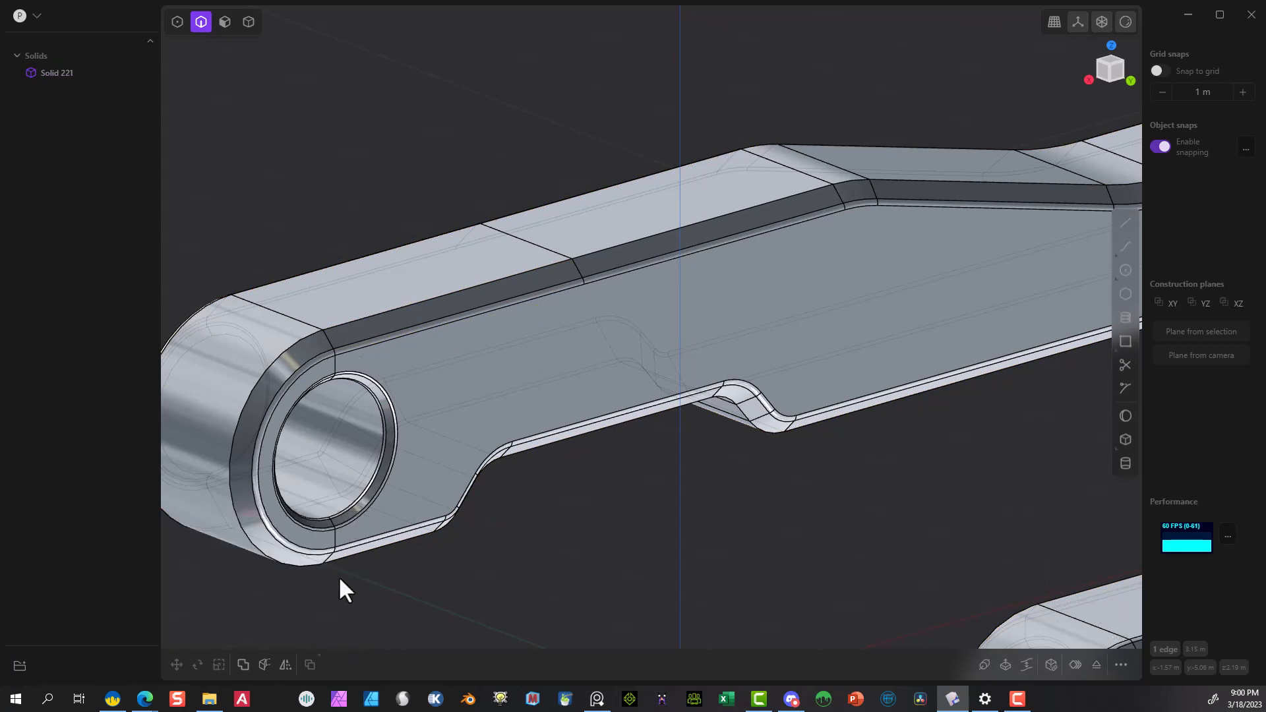
pyautogui.click(413, 304)
pyautogui.click(413, 306)
pyautogui.press('f')
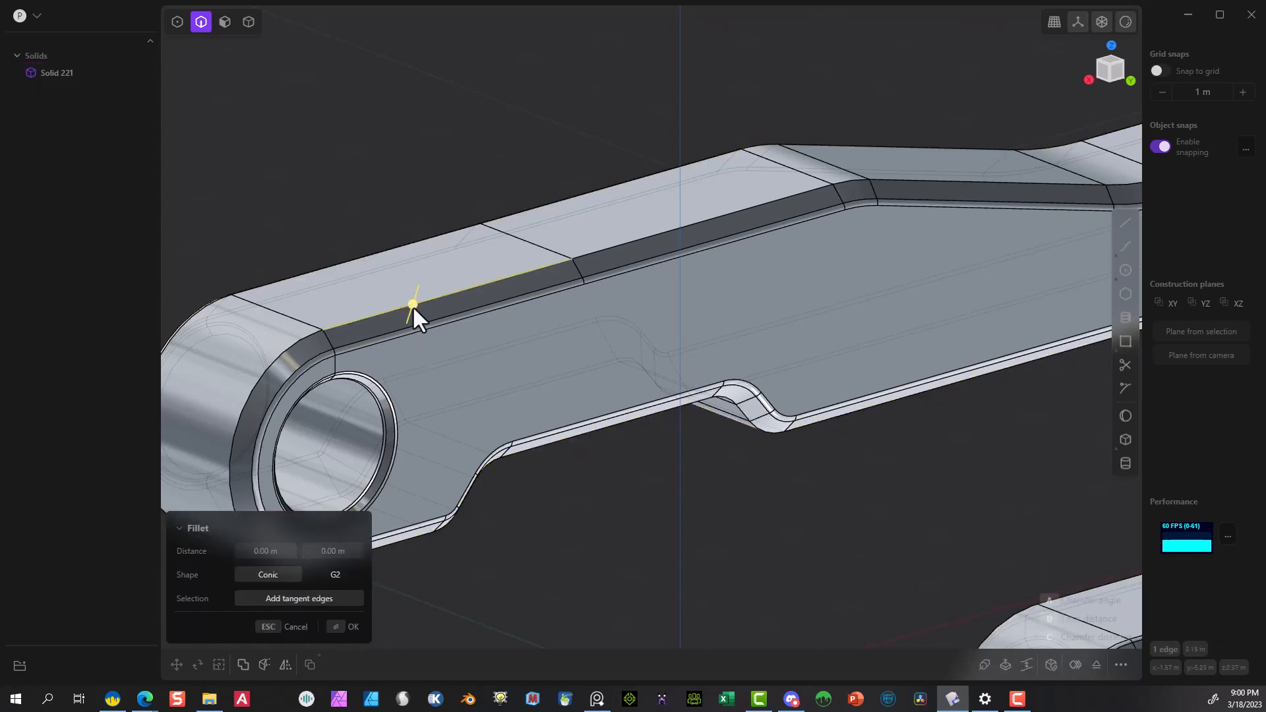
pyautogui.moveTo(412, 306); pyautogui.dragTo(413, 299)
pyautogui.click(354, 626)
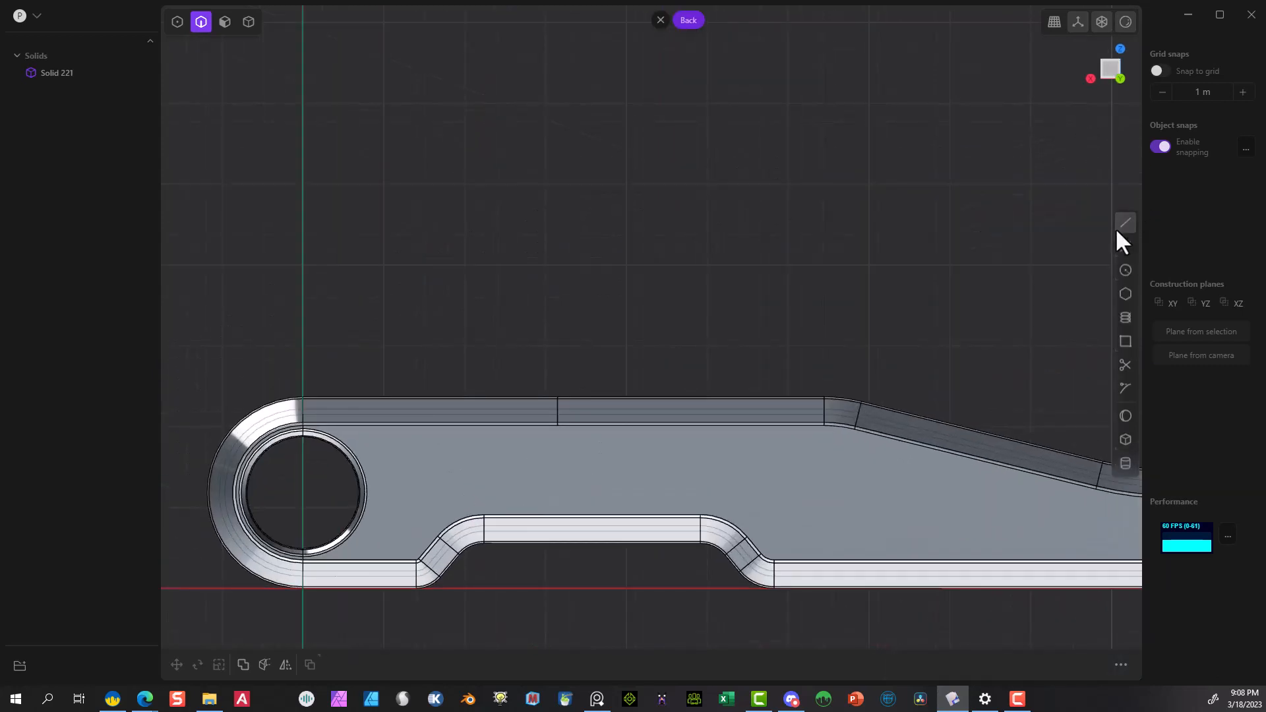
# Draw a closed right triangle in back view above the arm's notch, with a vertical leg of about 0.82 m.
pyautogui.click(1126, 222)
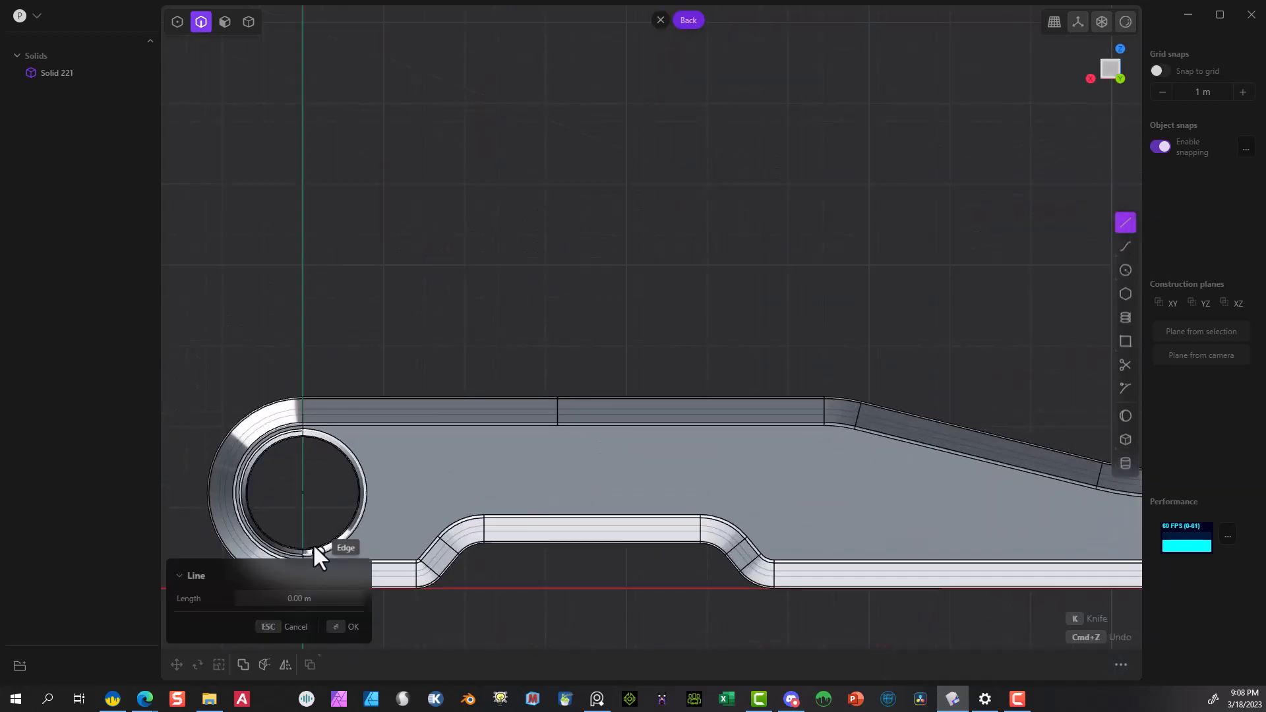
pyautogui.click(485, 439)
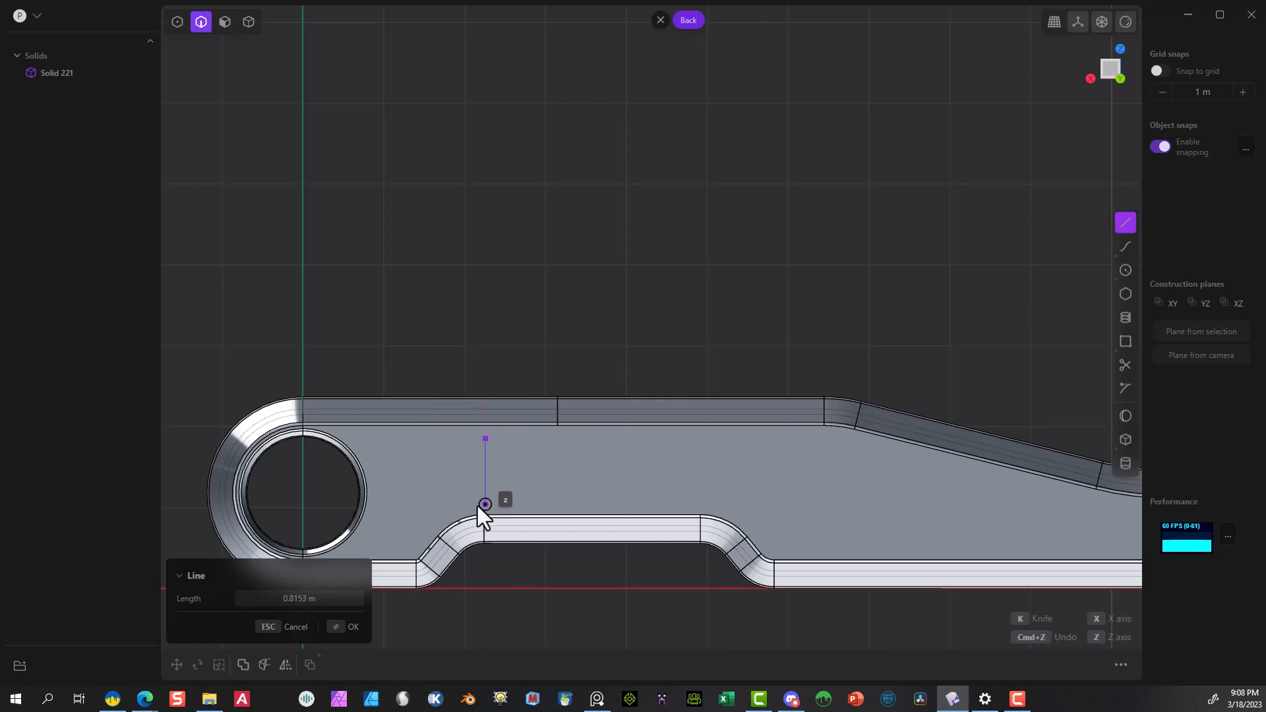
pyautogui.click(485, 505)
pyautogui.click(545, 504)
pyautogui.click(485, 440)
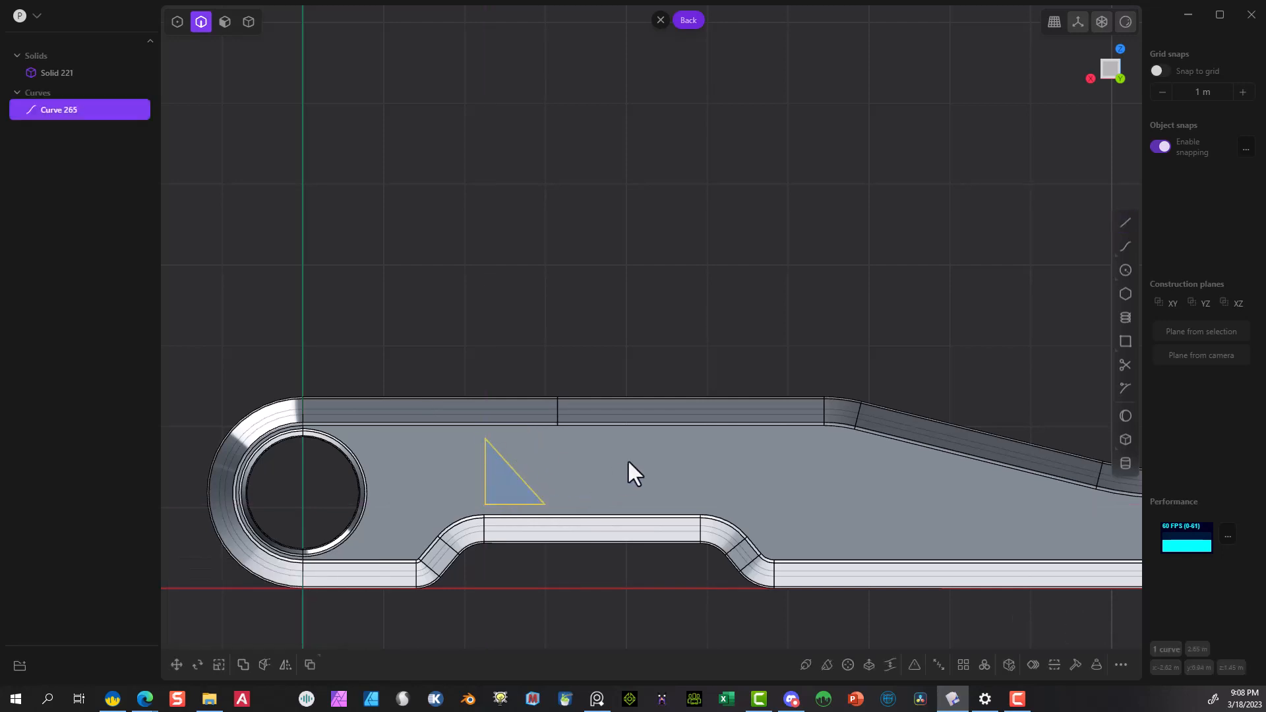
# Mirror the triangle horizontally about the sharp corner at the end of its base.
pyautogui.keyDown('shift'); pyautogui.moveTo(824, 405); pyautogui.dragTo(792, 231, button='middle'); pyautogui.keyUp('shift')
pyautogui.hotkey('alt', 'x')
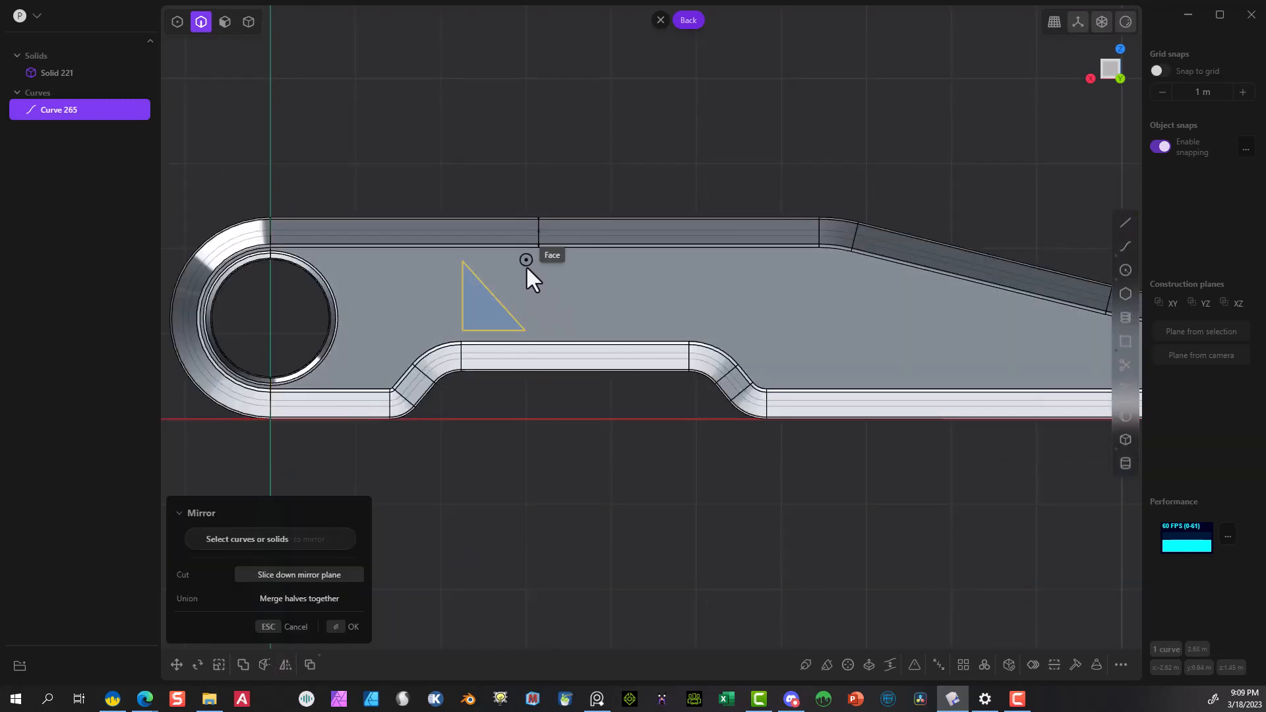
pyautogui.click(525, 330)
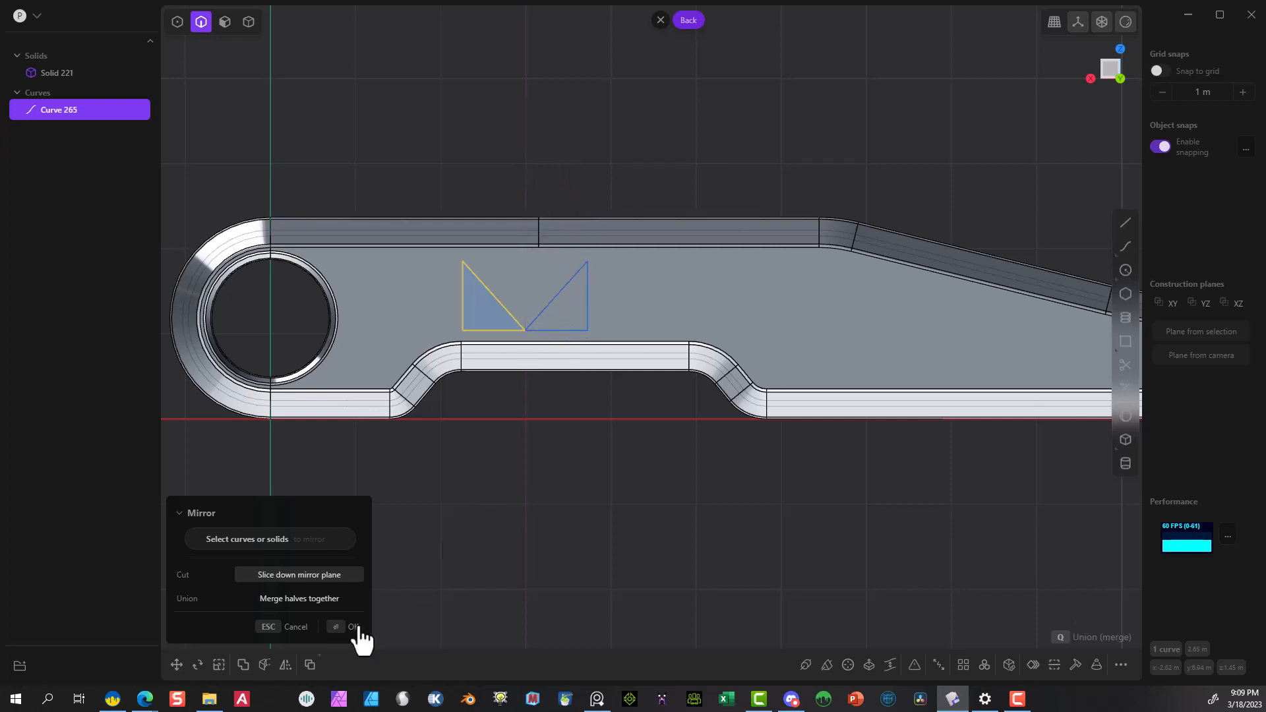
pyautogui.click(338, 627)
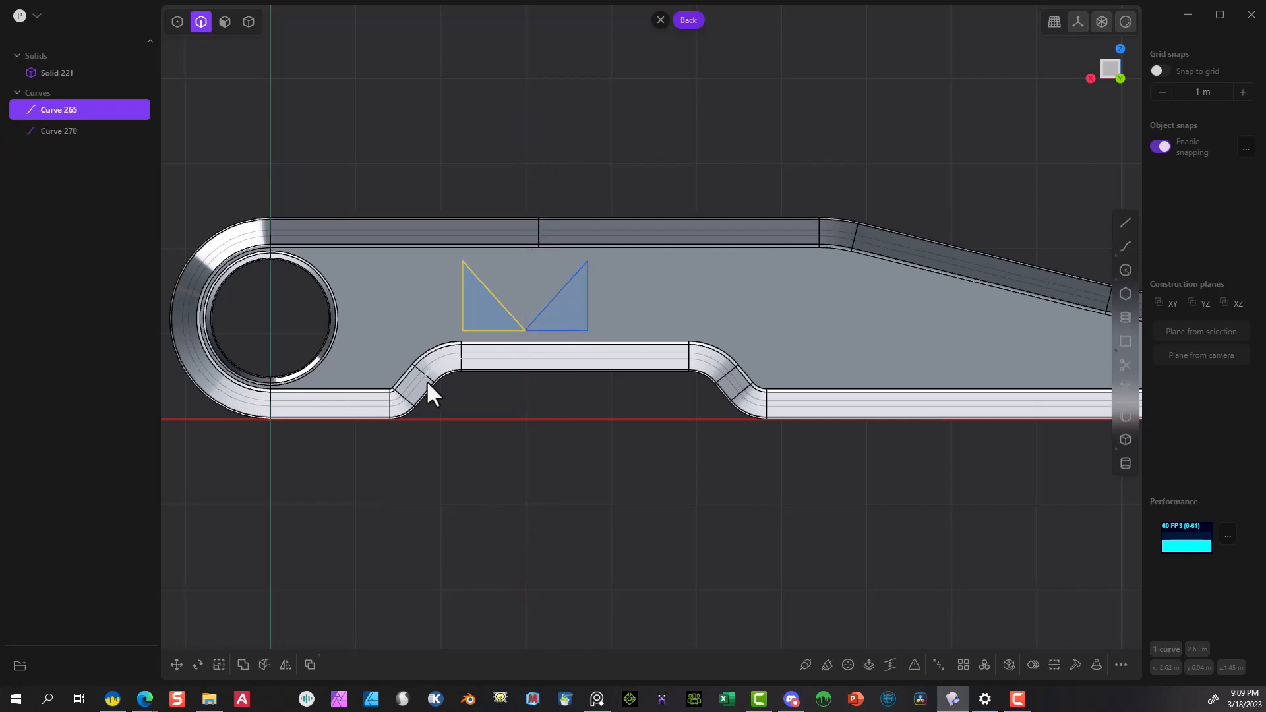
# Move the mirrored triangle about 0.38 m along X, away from the original triangle.
pyautogui.click(202, 22)
pyautogui.click(589, 310)
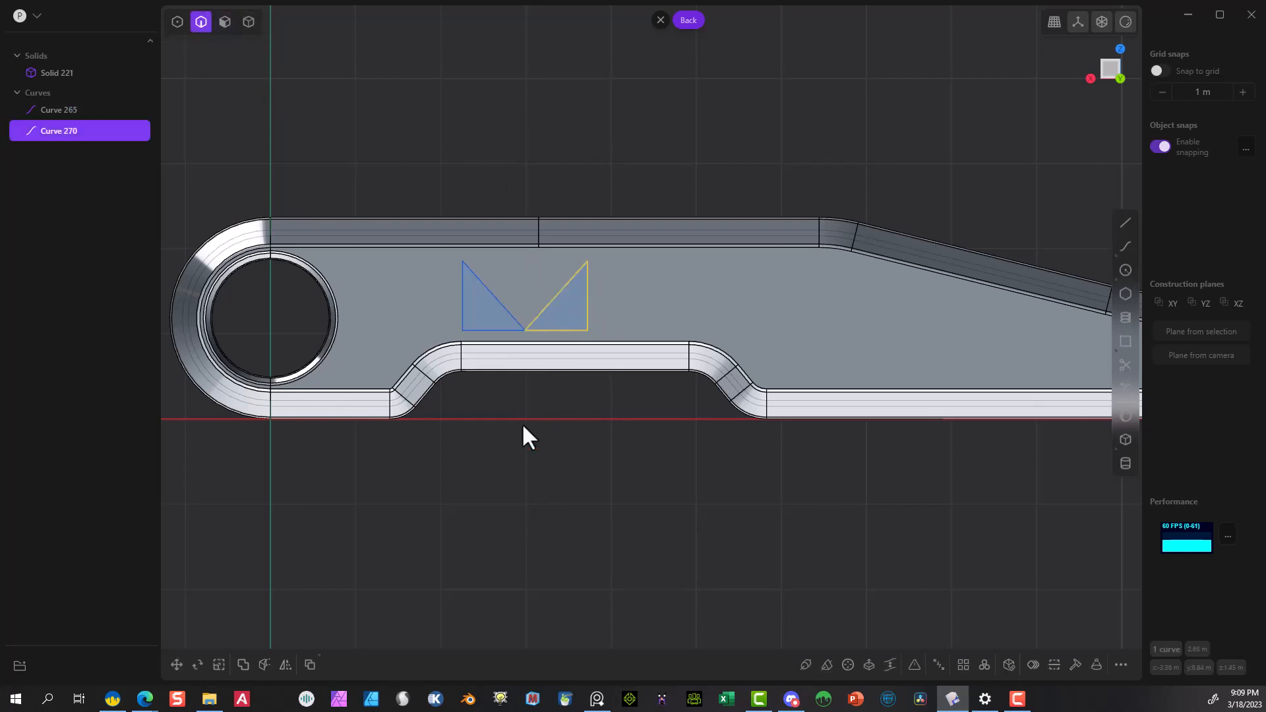
pyautogui.click(176, 665)
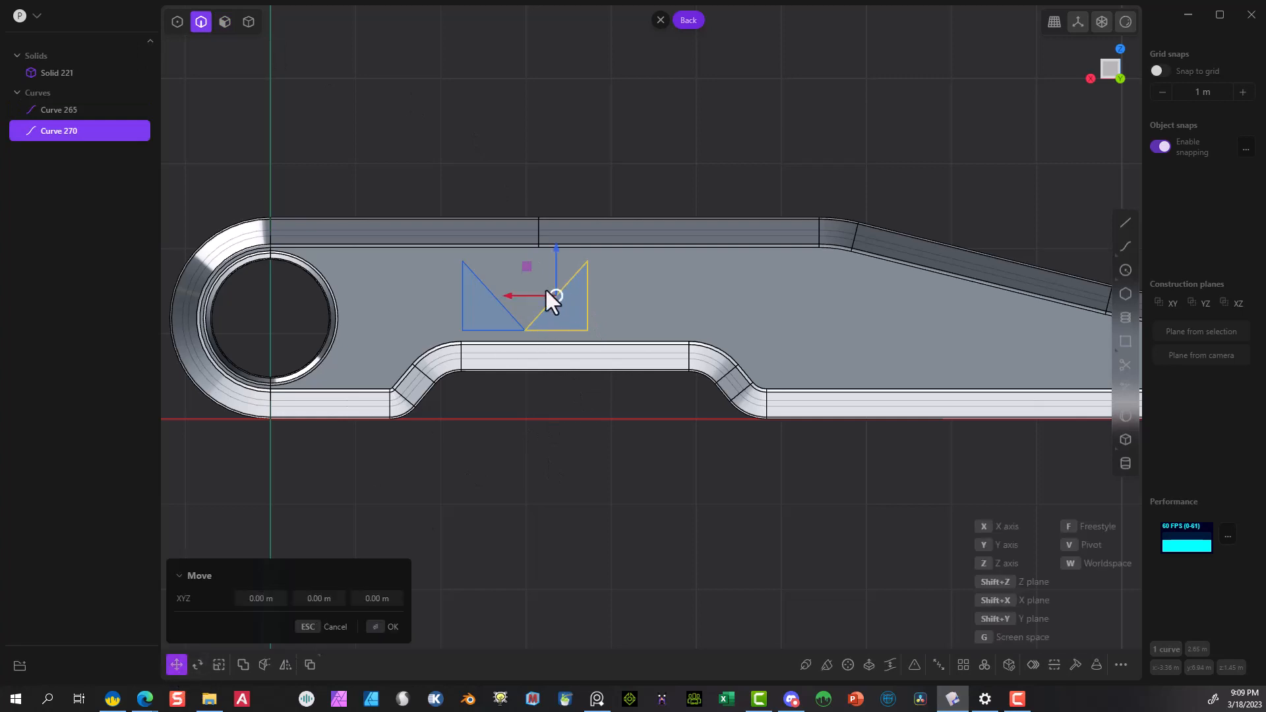
pyautogui.moveTo(508, 296); pyautogui.dragTo(544, 294)
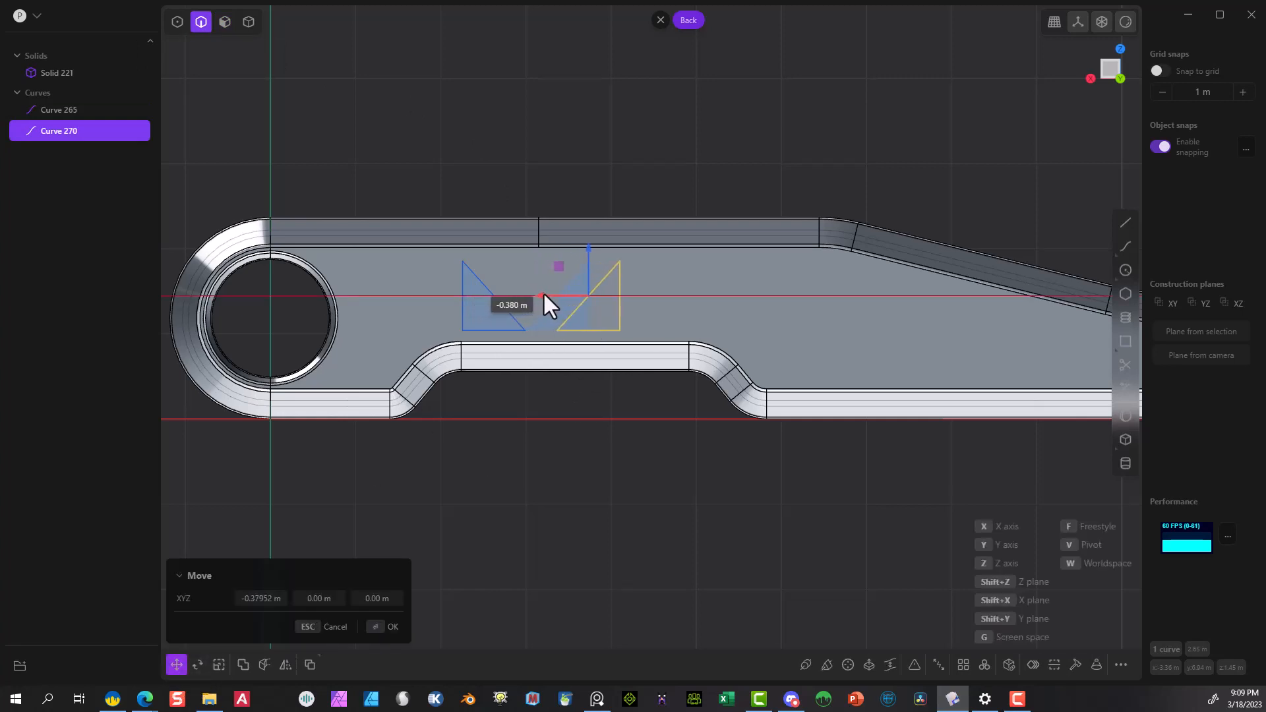
pyautogui.click(389, 627)
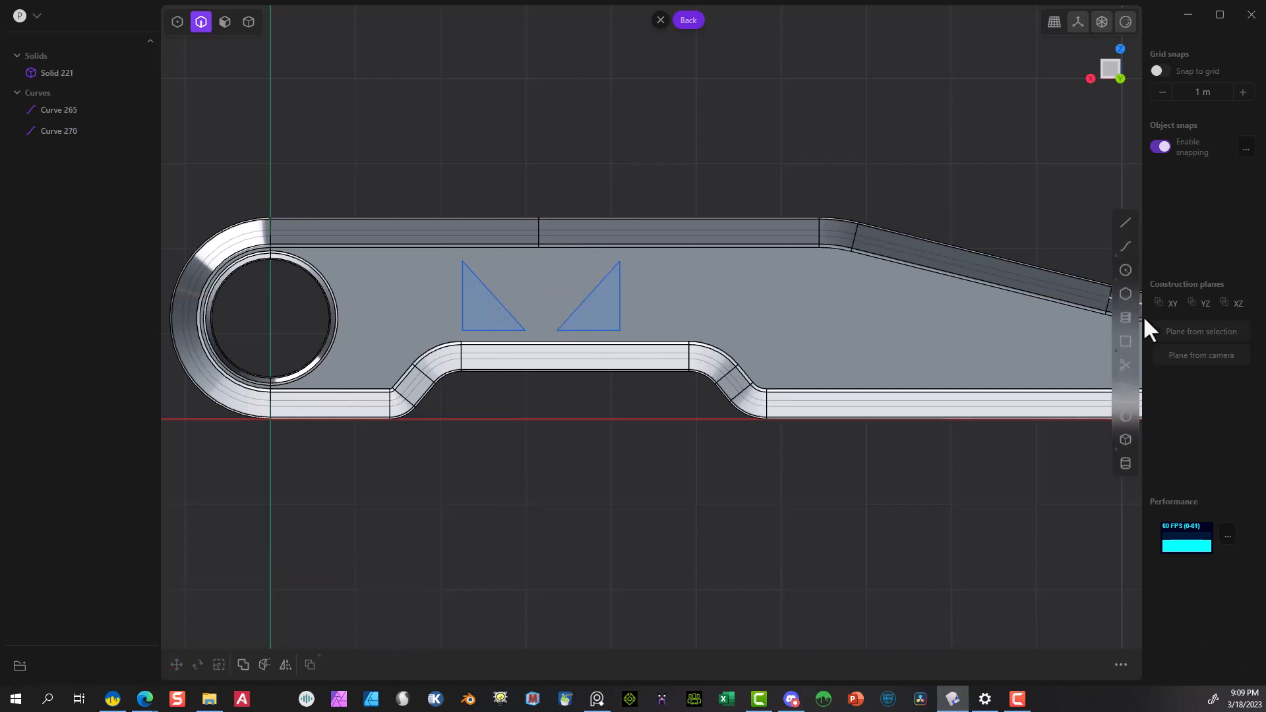
# Bridge the two triangles with one line between their upper corners and another between the facing ends of their bases.
pyautogui.click(1125, 223)
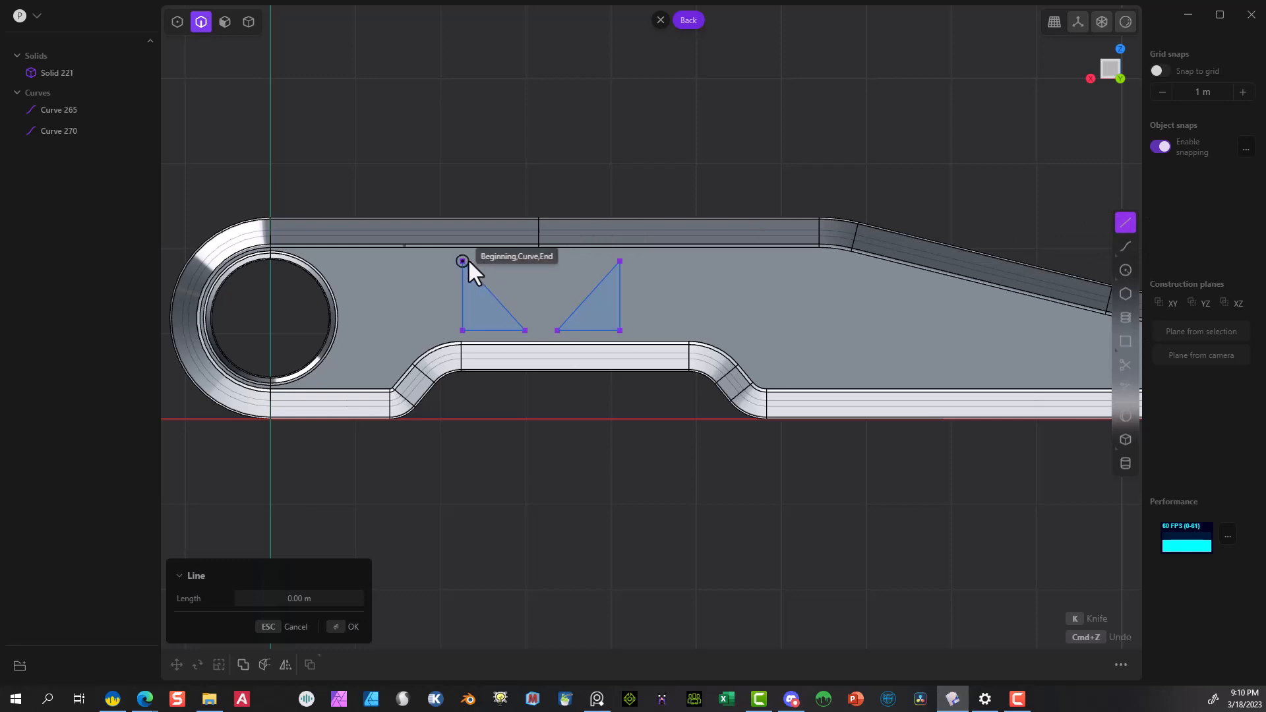
pyautogui.click(463, 261)
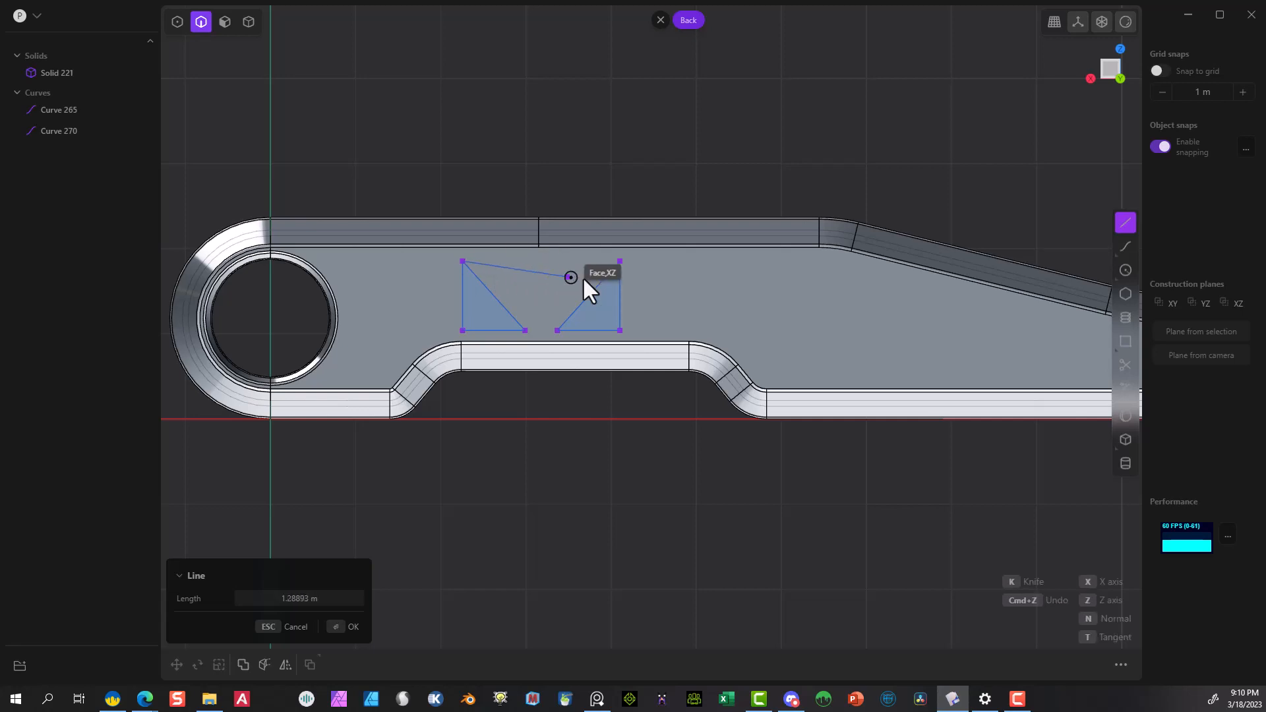
pyautogui.click(620, 261)
pyautogui.press('Return')
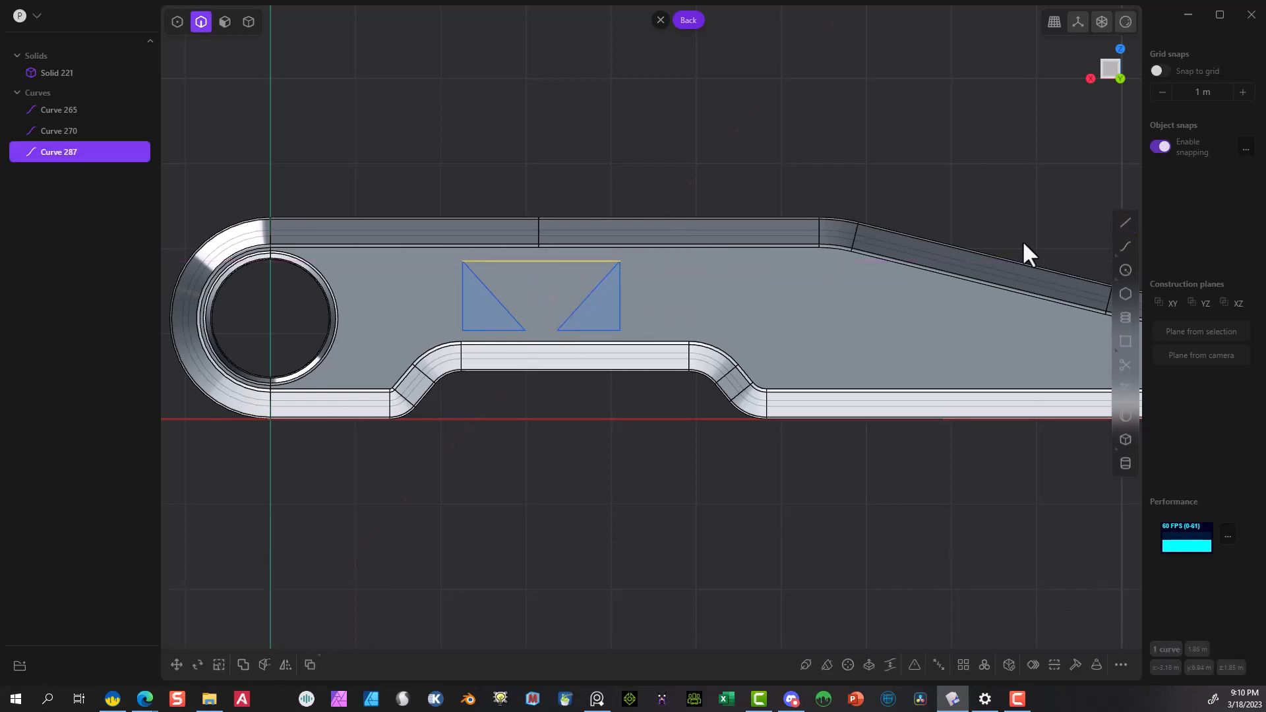
pyautogui.click(1125, 223)
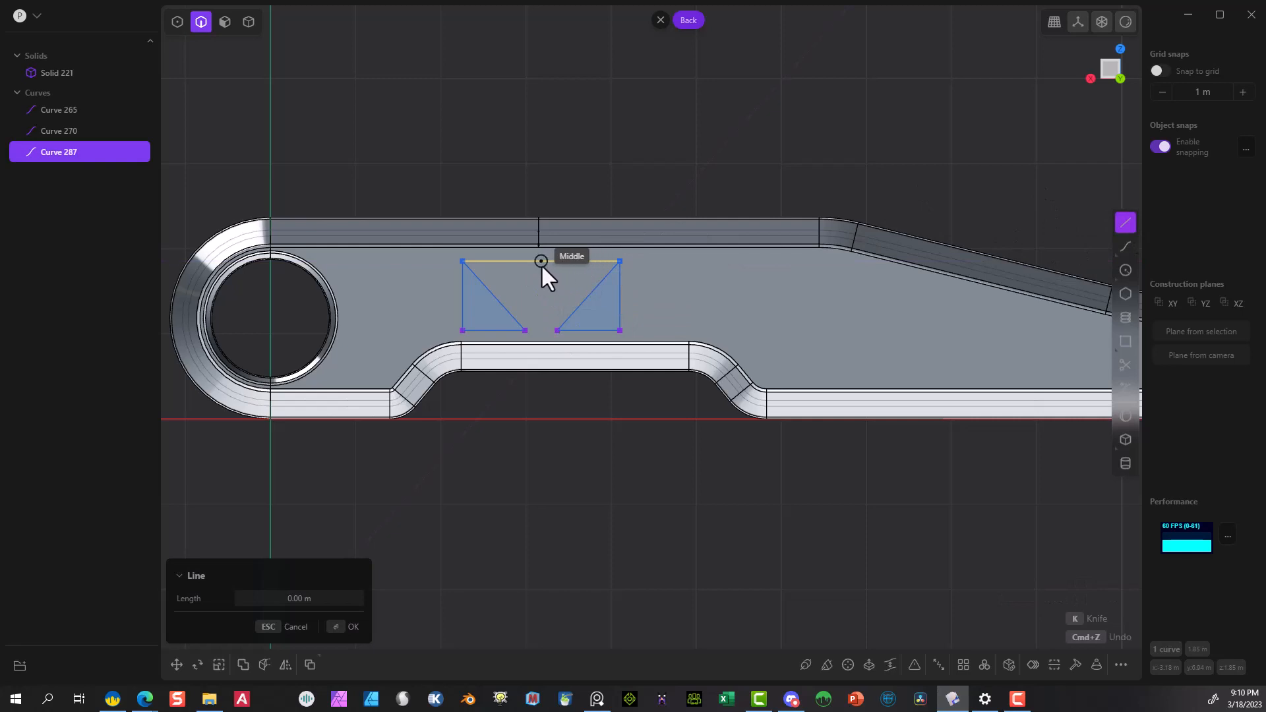
pyautogui.click(525, 330)
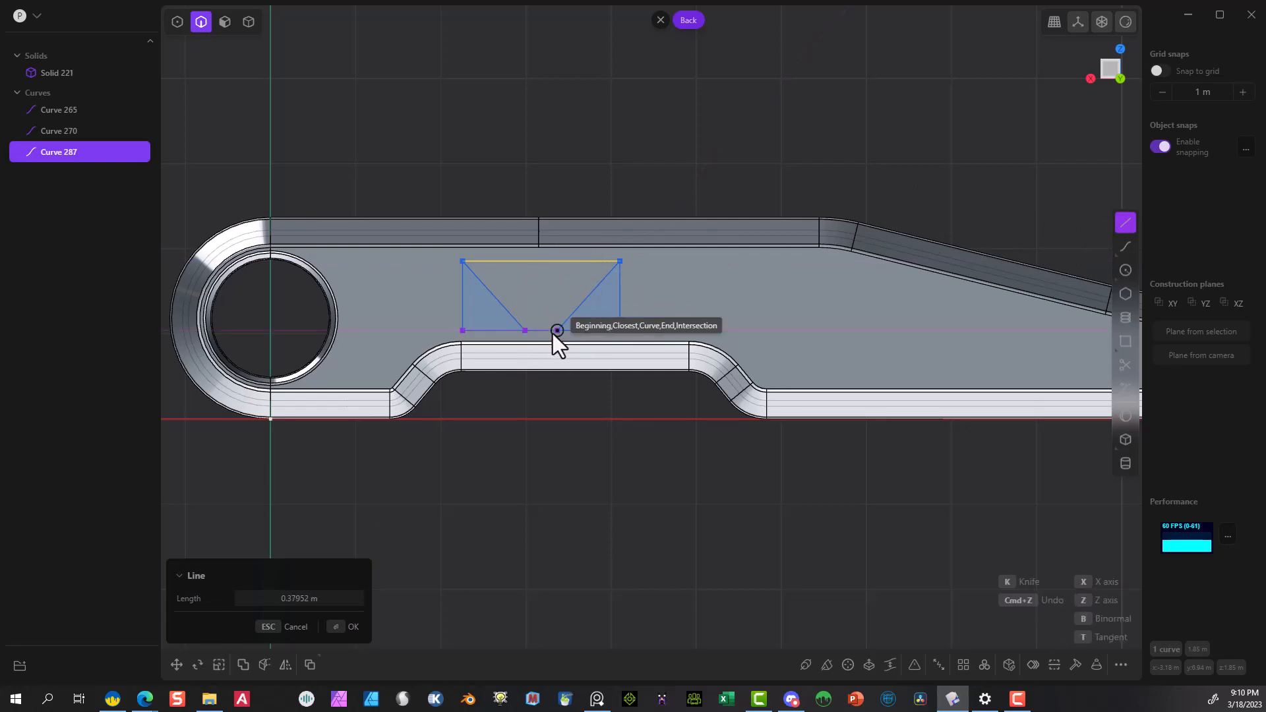
pyautogui.click(557, 330)
pyautogui.press('Return')
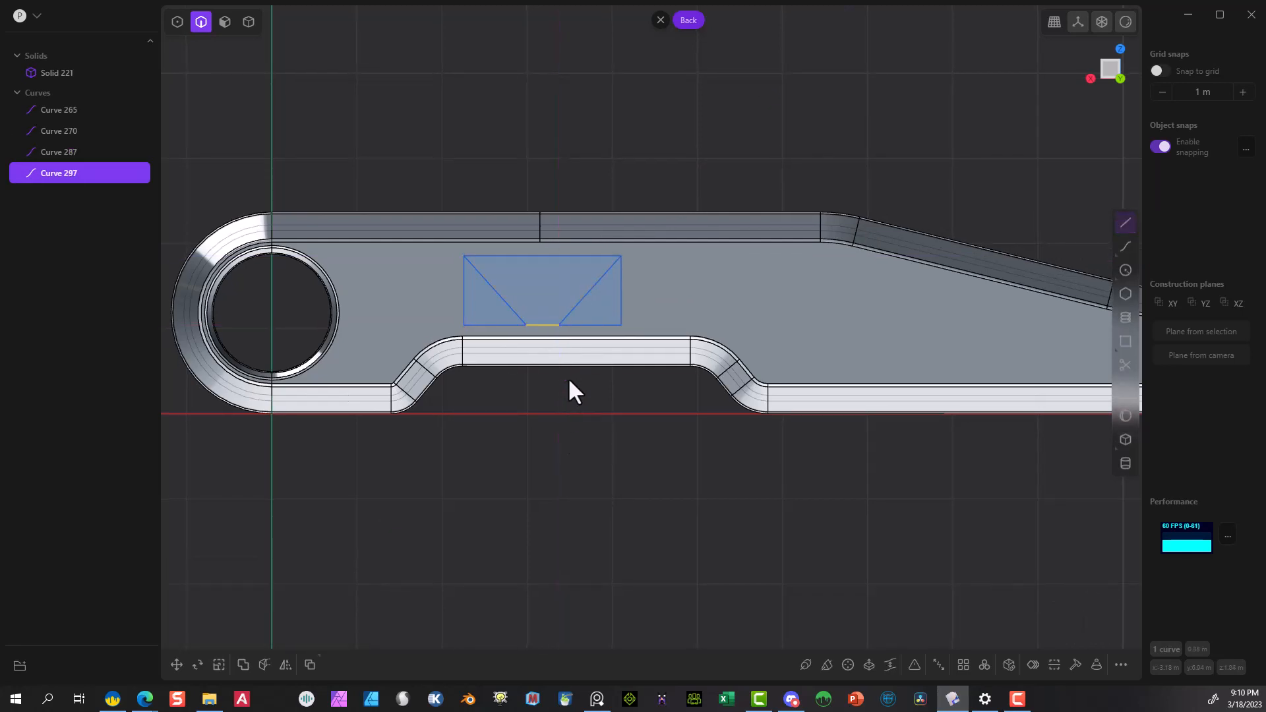
# Draw a vertical centre line between the midpoints of the two lines that connect the triangles.
pyautogui.click(1124, 222)
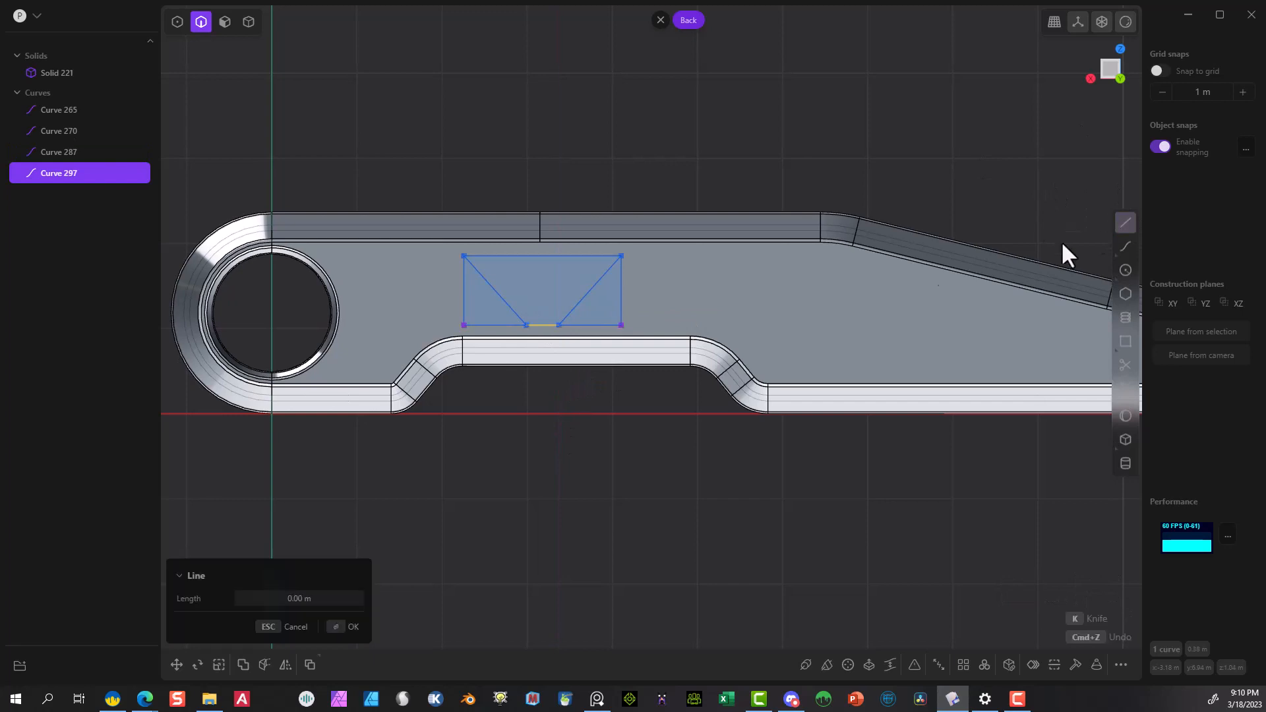
pyautogui.click(543, 325)
pyautogui.click(541, 255)
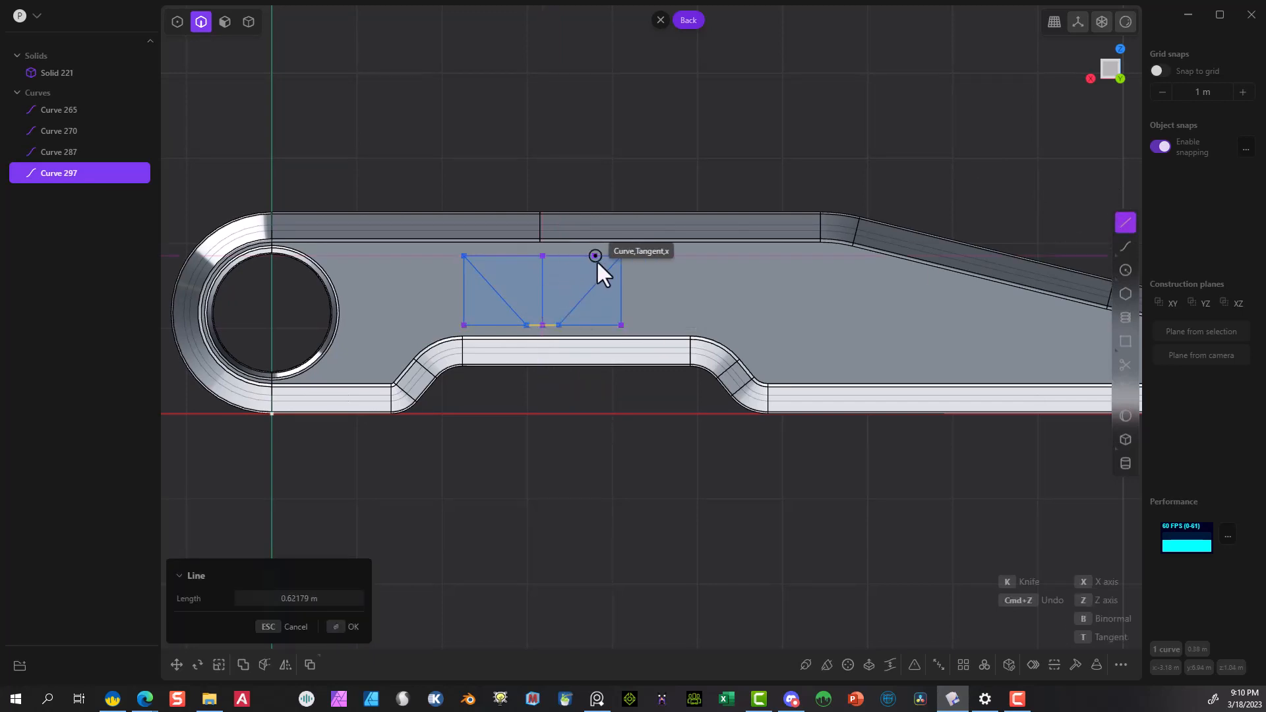
pyautogui.press('Return')
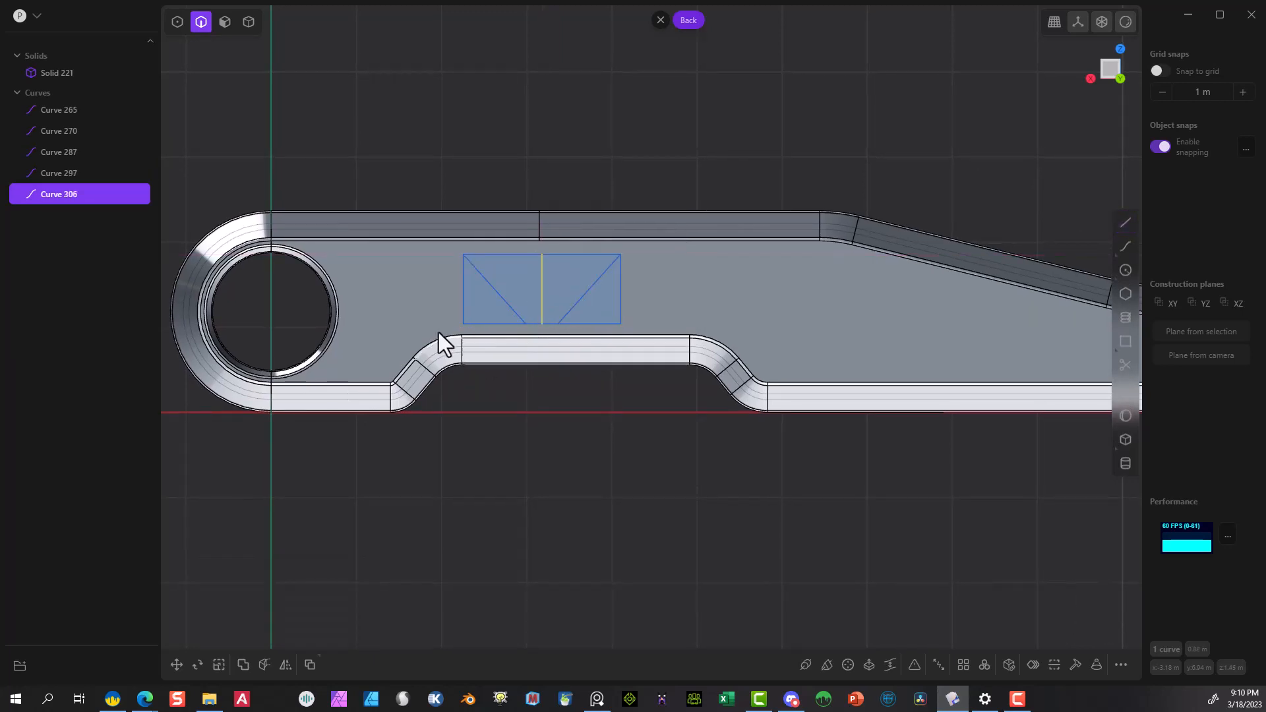
# Draw a closed inverted trapezoid between the triangles, its slanted sides parallel to the diagonals with a narrow gap on each side.
pyautogui.scroll(3, 441, 345)
pyautogui.click(1124, 221)
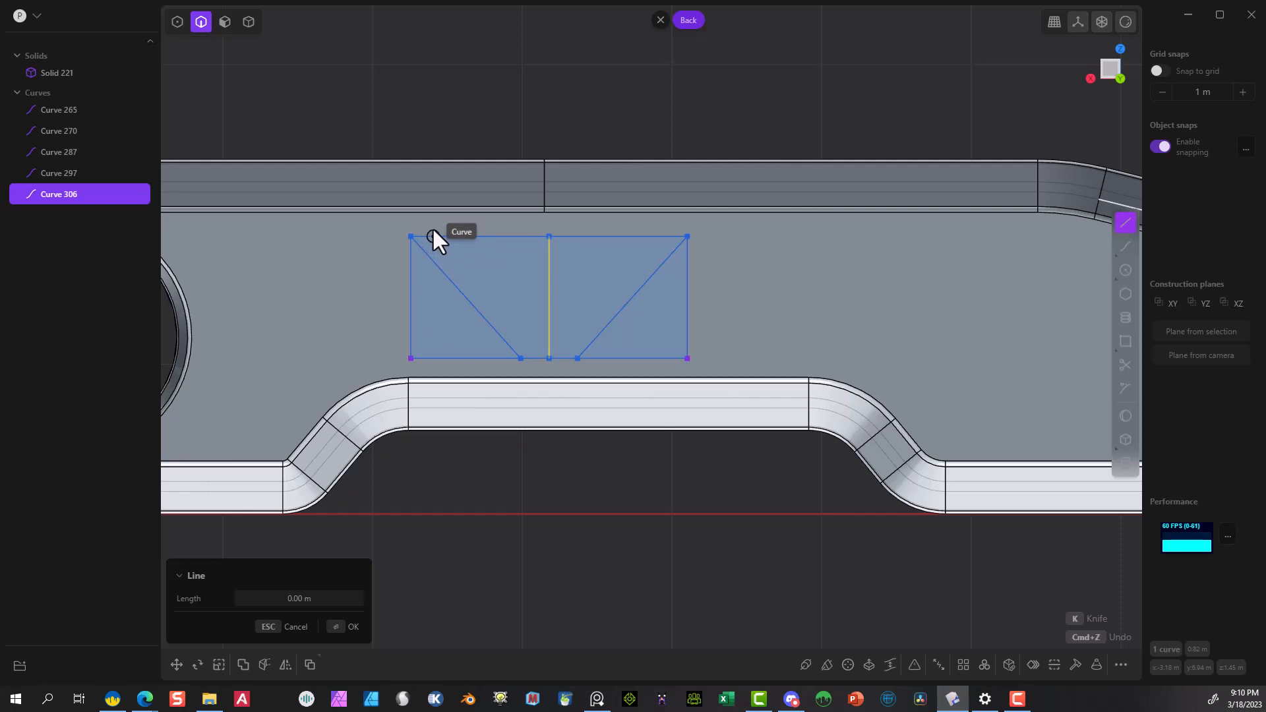
pyautogui.click(429, 236)
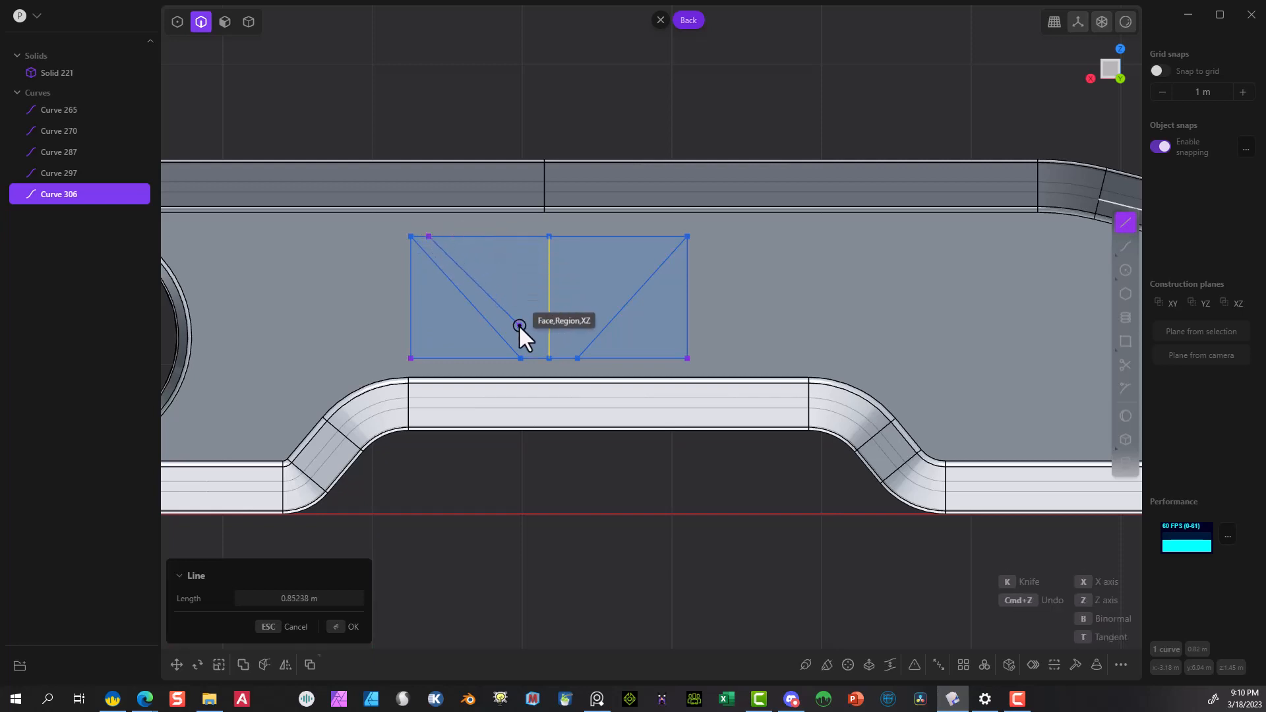
pyautogui.click(534, 358)
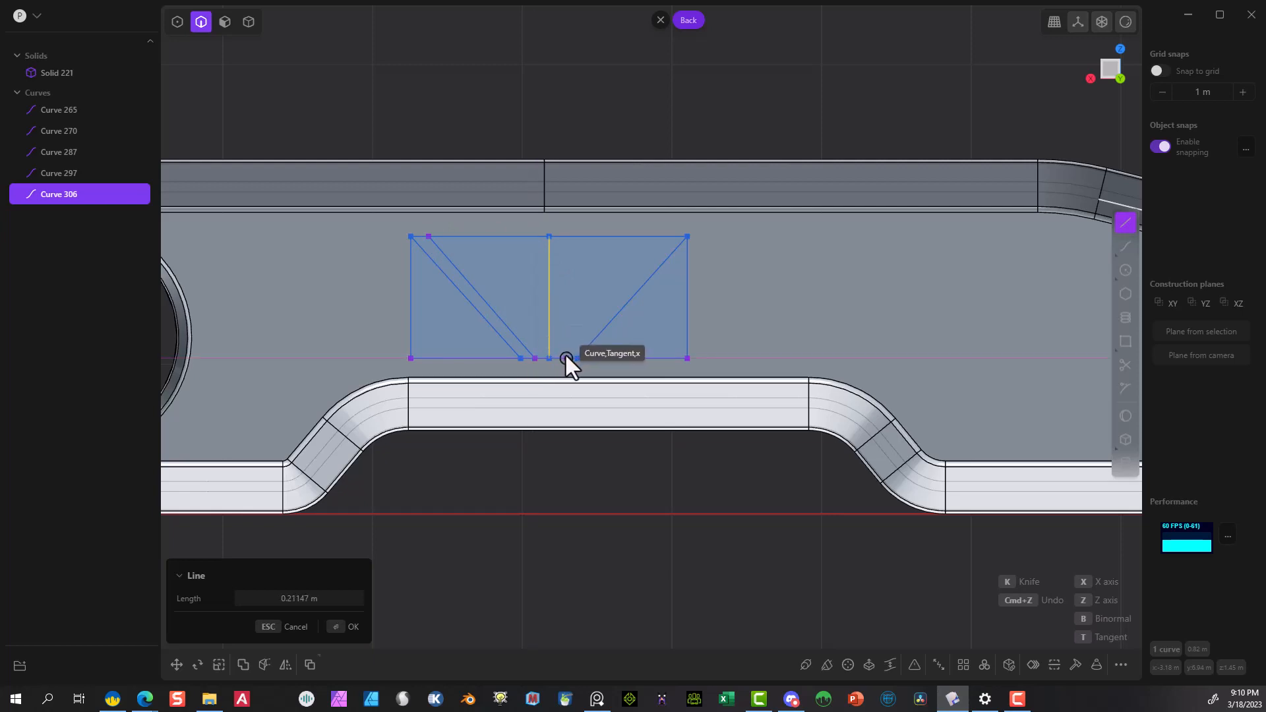
pyautogui.click(564, 358)
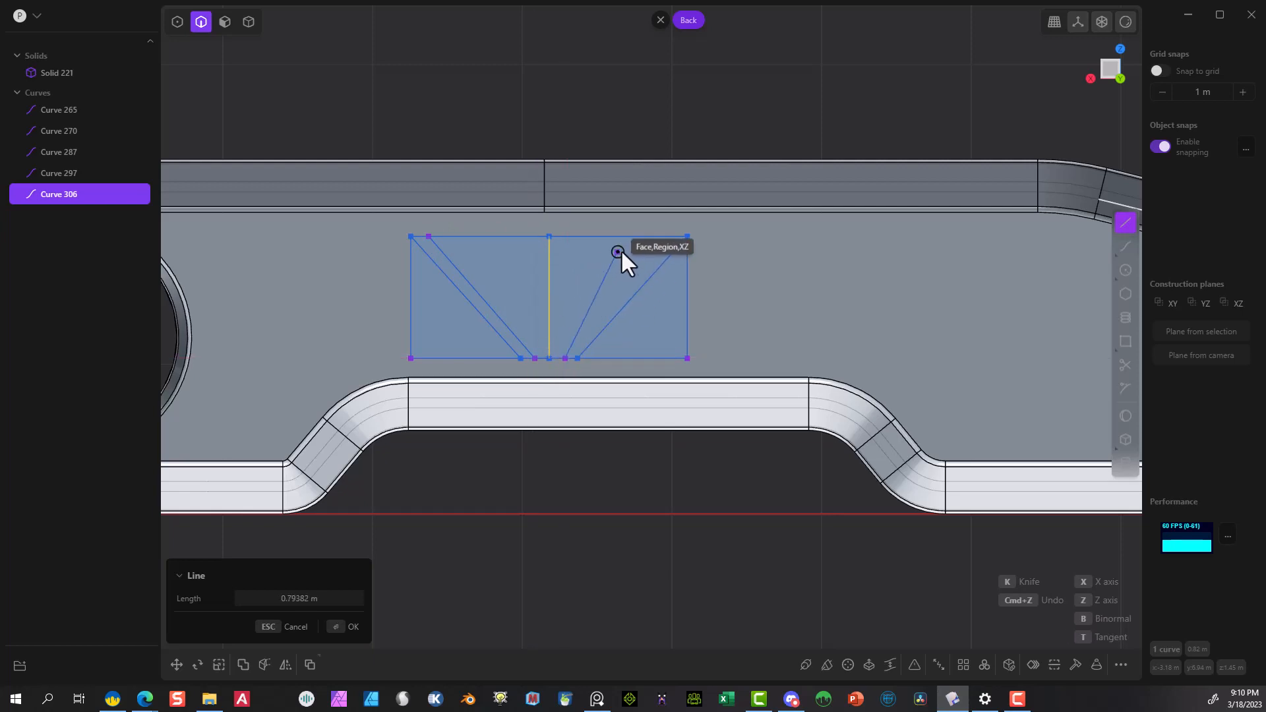
pyautogui.click(670, 234)
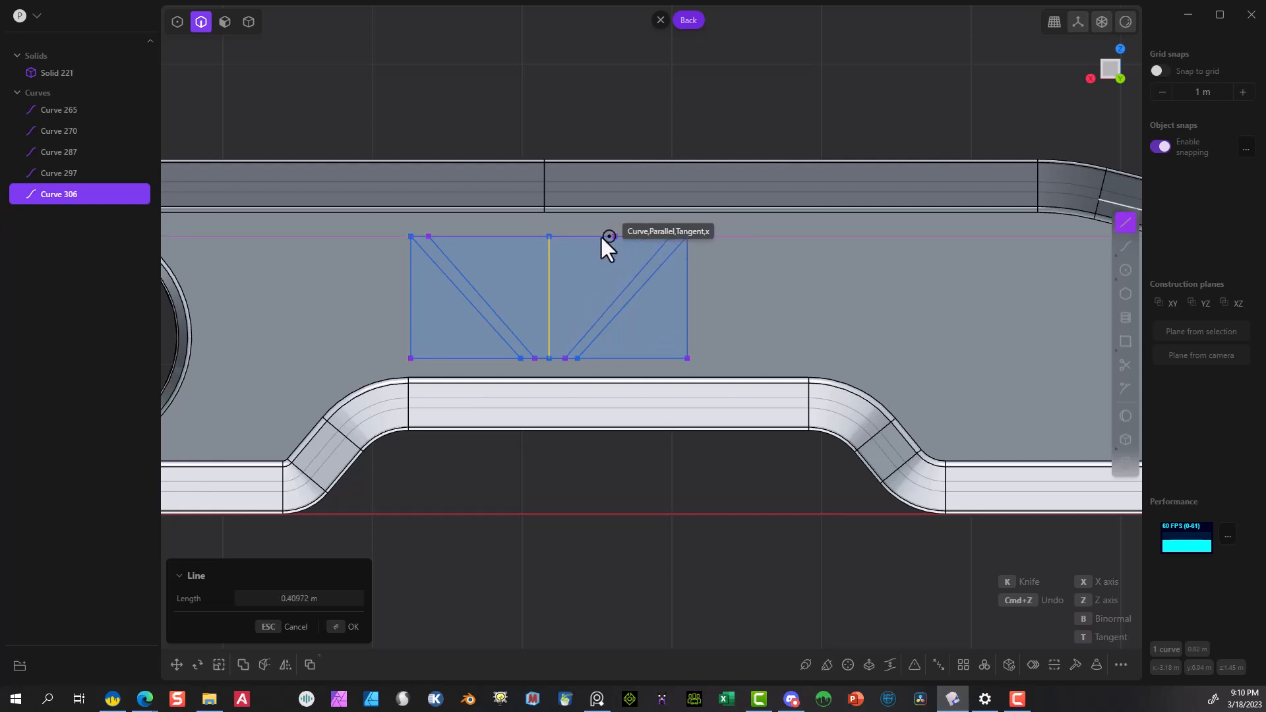
pyautogui.click(429, 235)
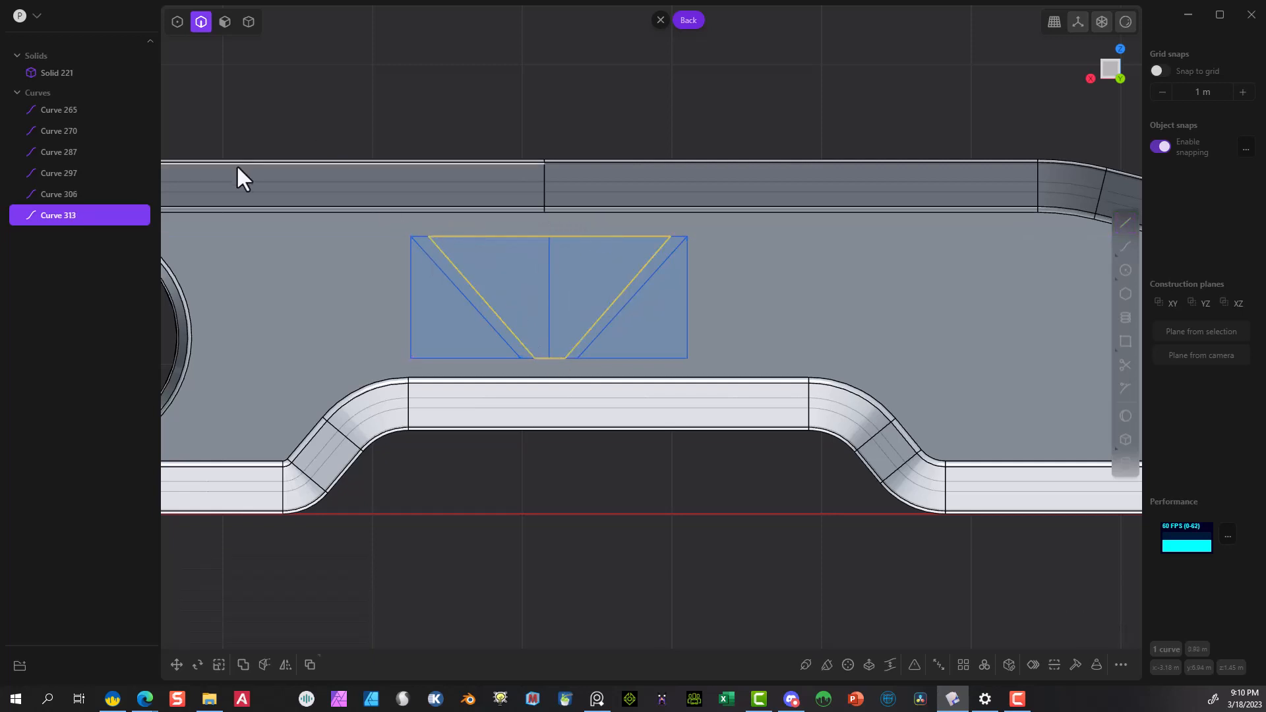
# Delete the two lines connecting the triangles and the vertical centre line, keeping the triangles and trapezoid.
pyautogui.press('Escape')
pyautogui.click(443, 284)
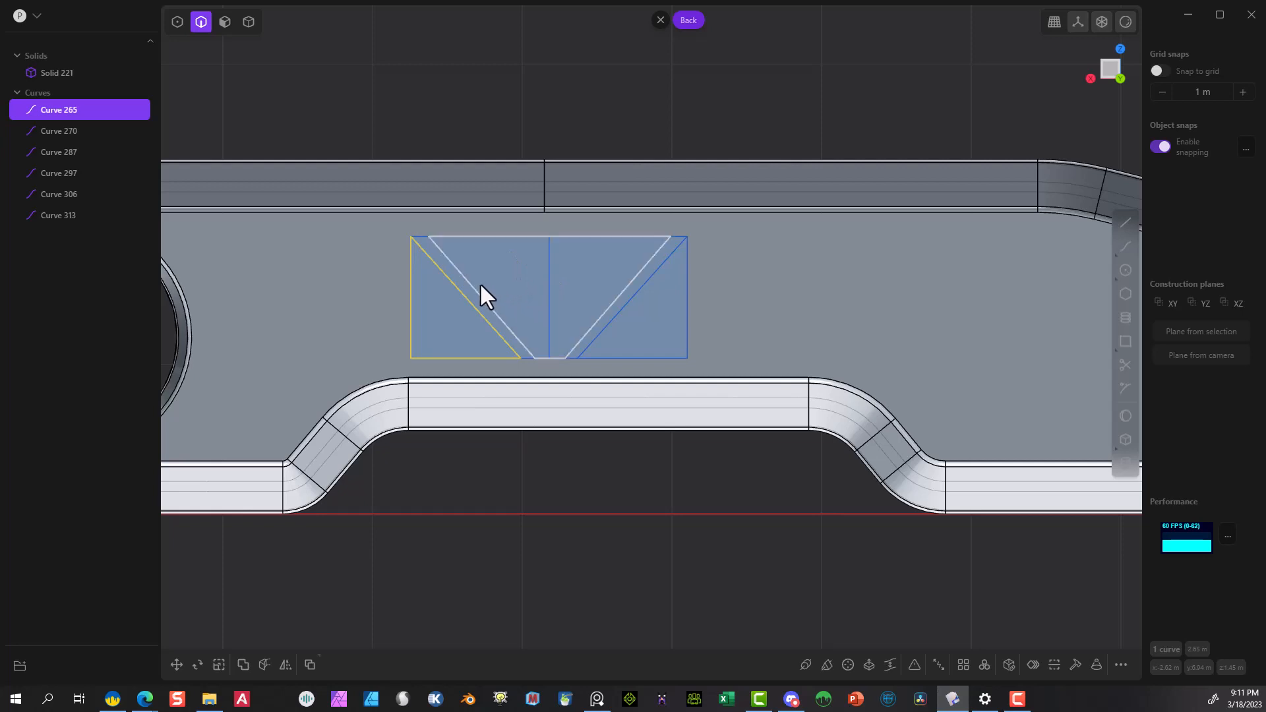
pyautogui.click(417, 236)
pyautogui.press('Delete')
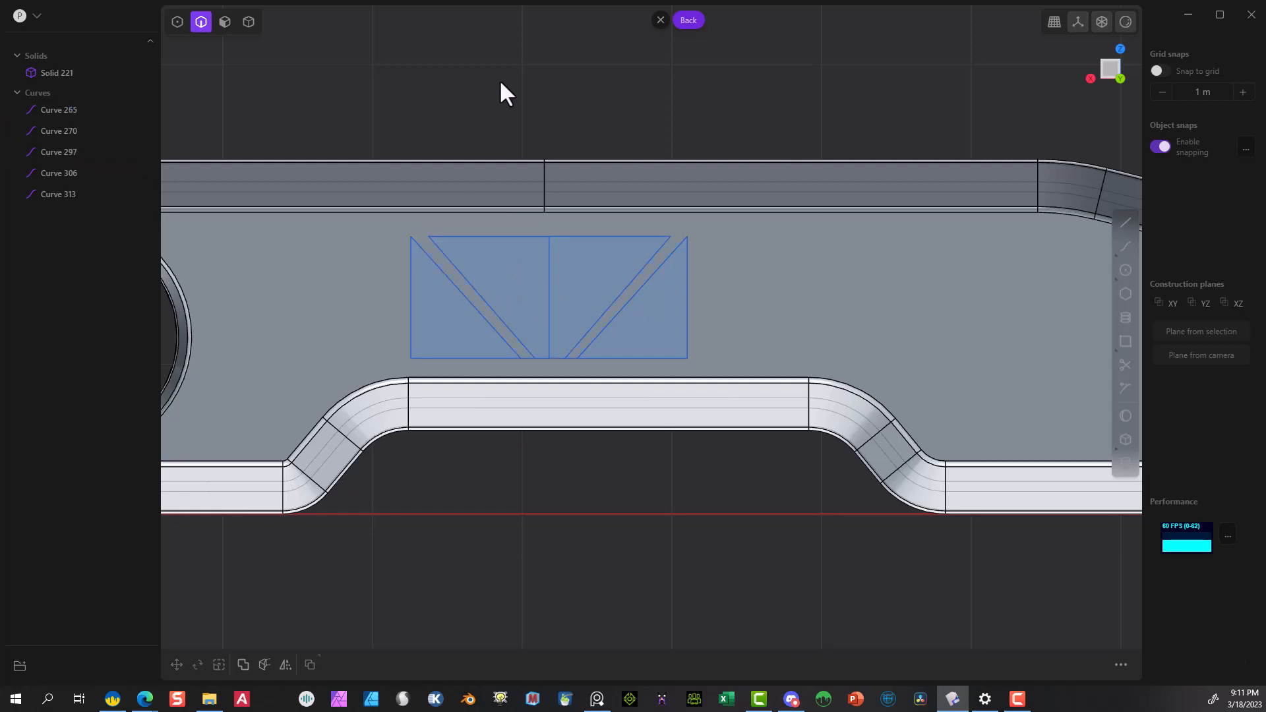
pyautogui.click(570, 360)
pyautogui.press('Delete')
pyautogui.click(547, 322)
pyautogui.press('Delete')
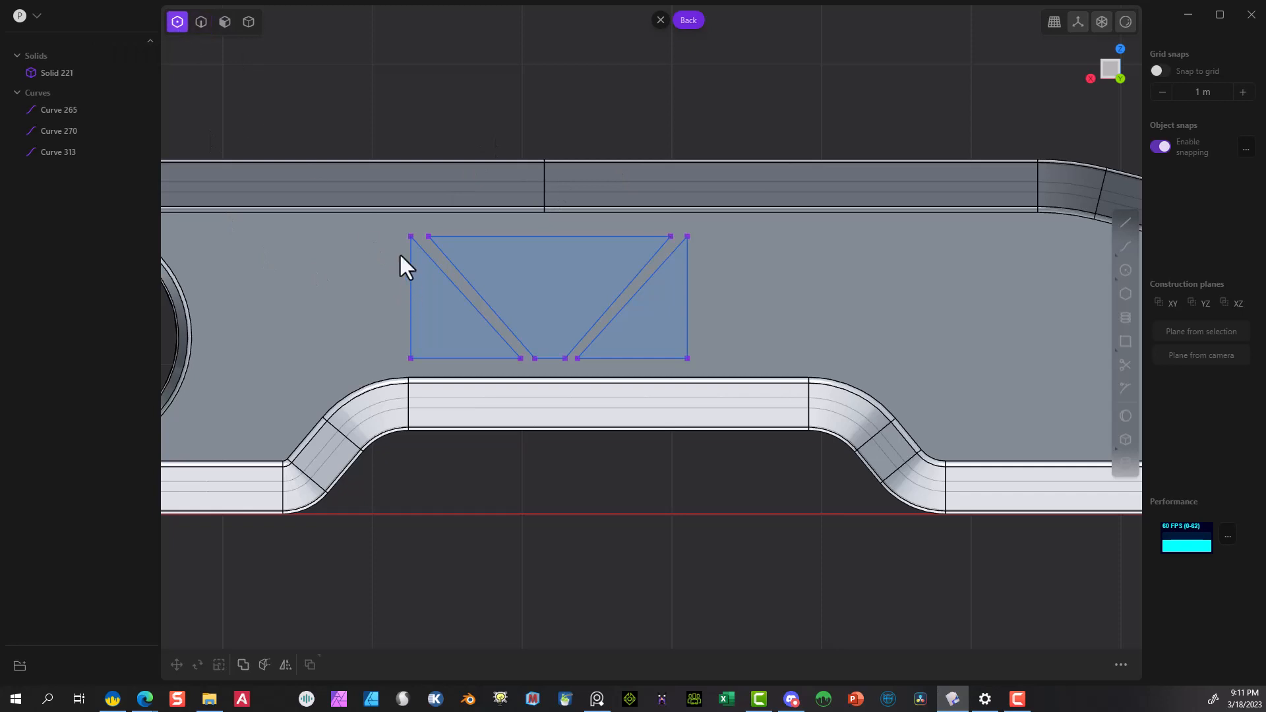
# Fillet all corner vertices of the two triangles and the trapezoid with a radius of about 0.078 m.
pyautogui.moveTo(770, 358); pyautogui.dragTo(767, 375)
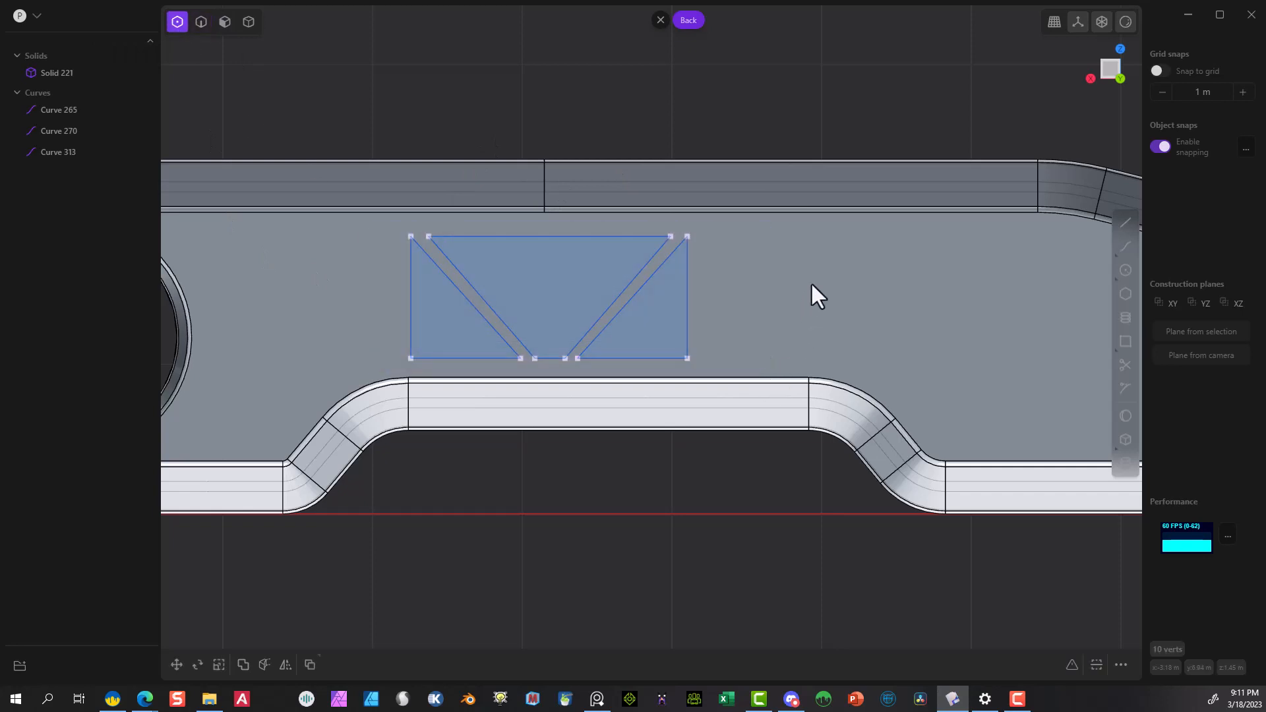
pyautogui.scroll(-5, 837, 257)
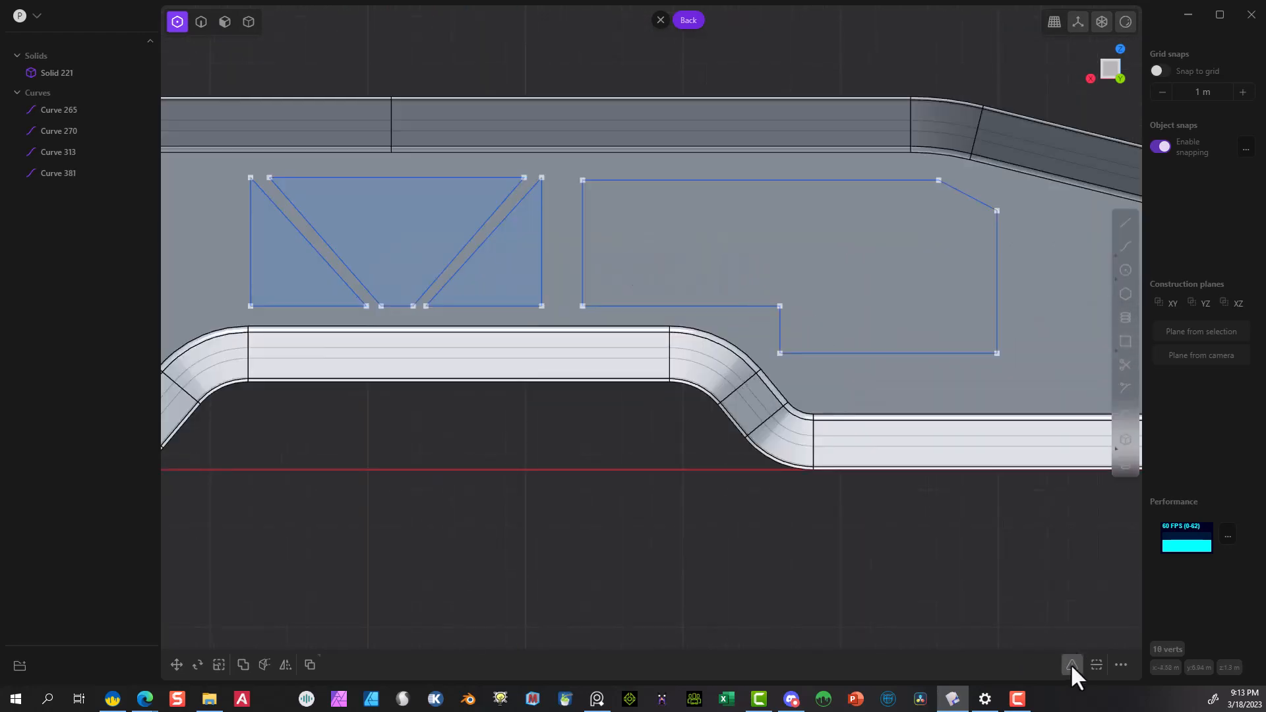
pyautogui.click(1071, 665)
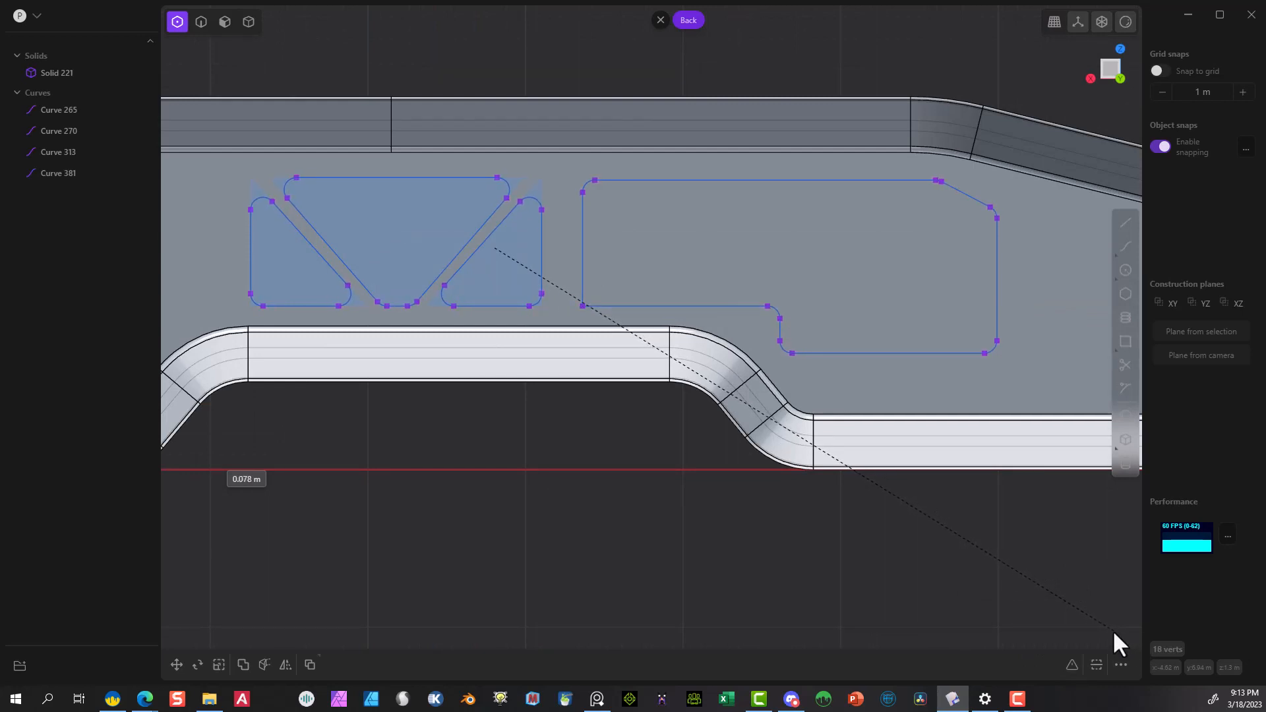
pyautogui.click(1113, 630)
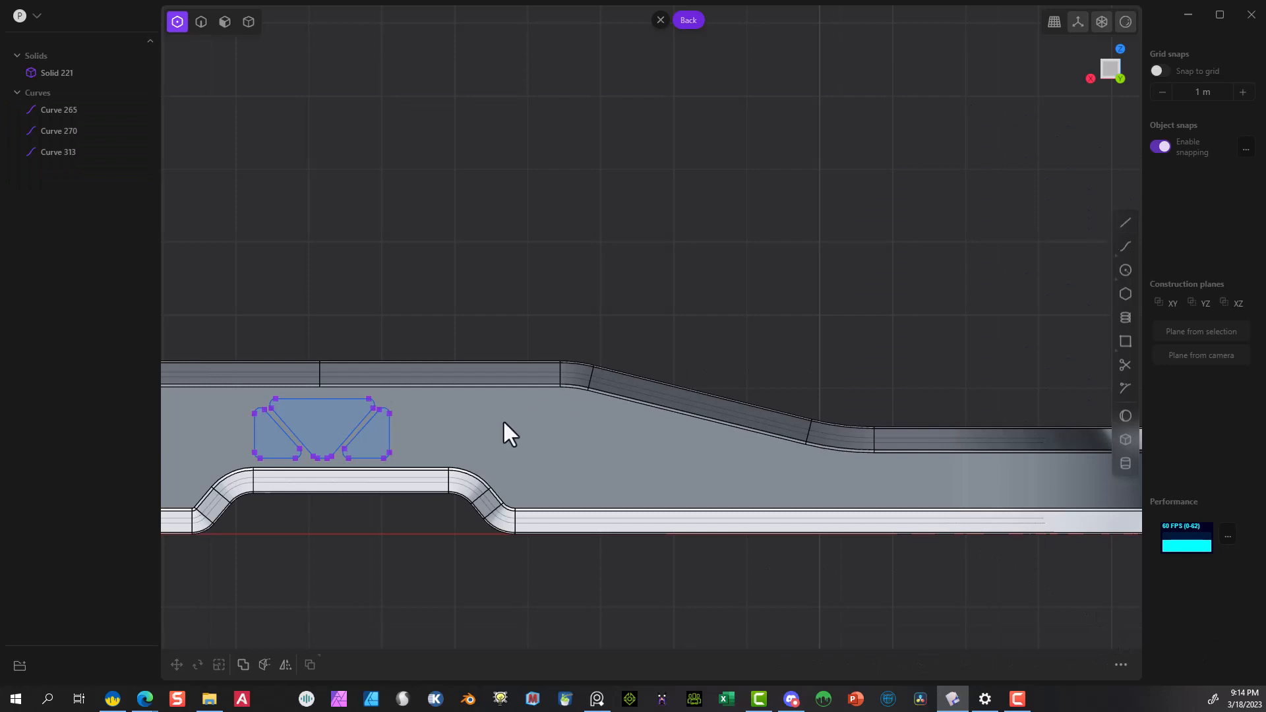
# Draw a horizontal line about 4.8 m long from the base of the second triangle along the arm, away from the end hole.
pyautogui.scroll(4, 396, 474)
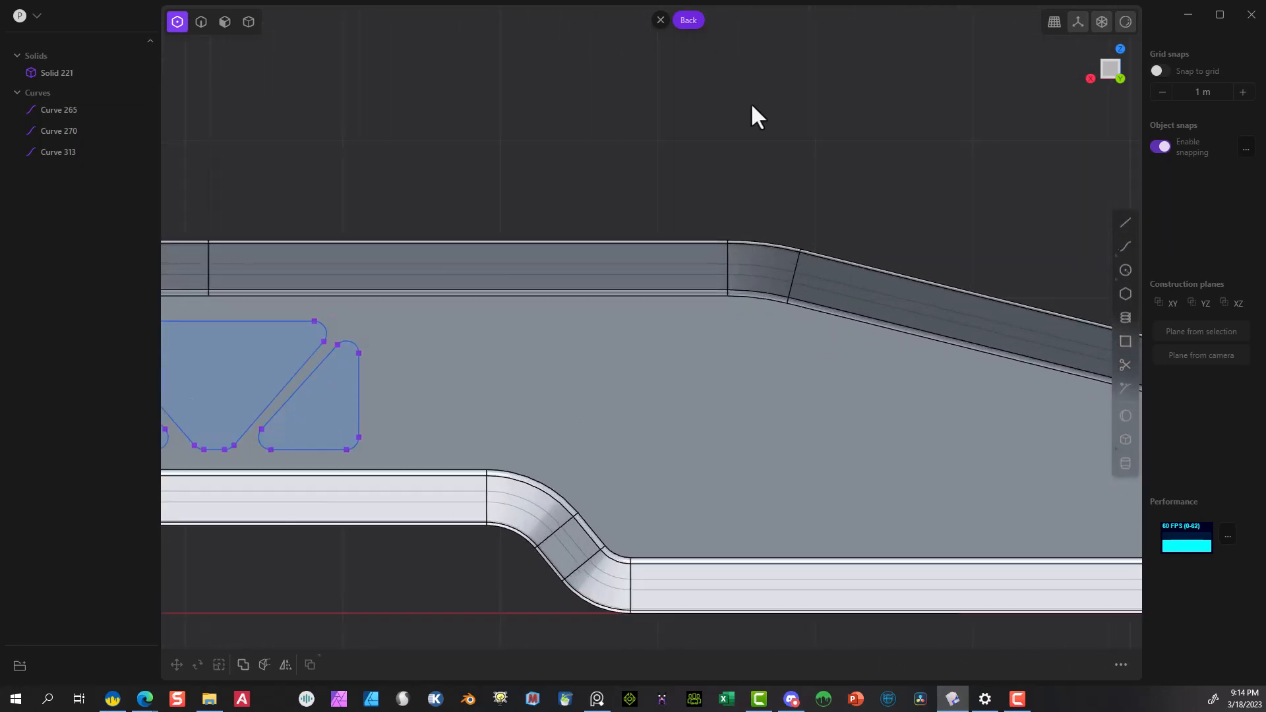
pyautogui.click(1125, 223)
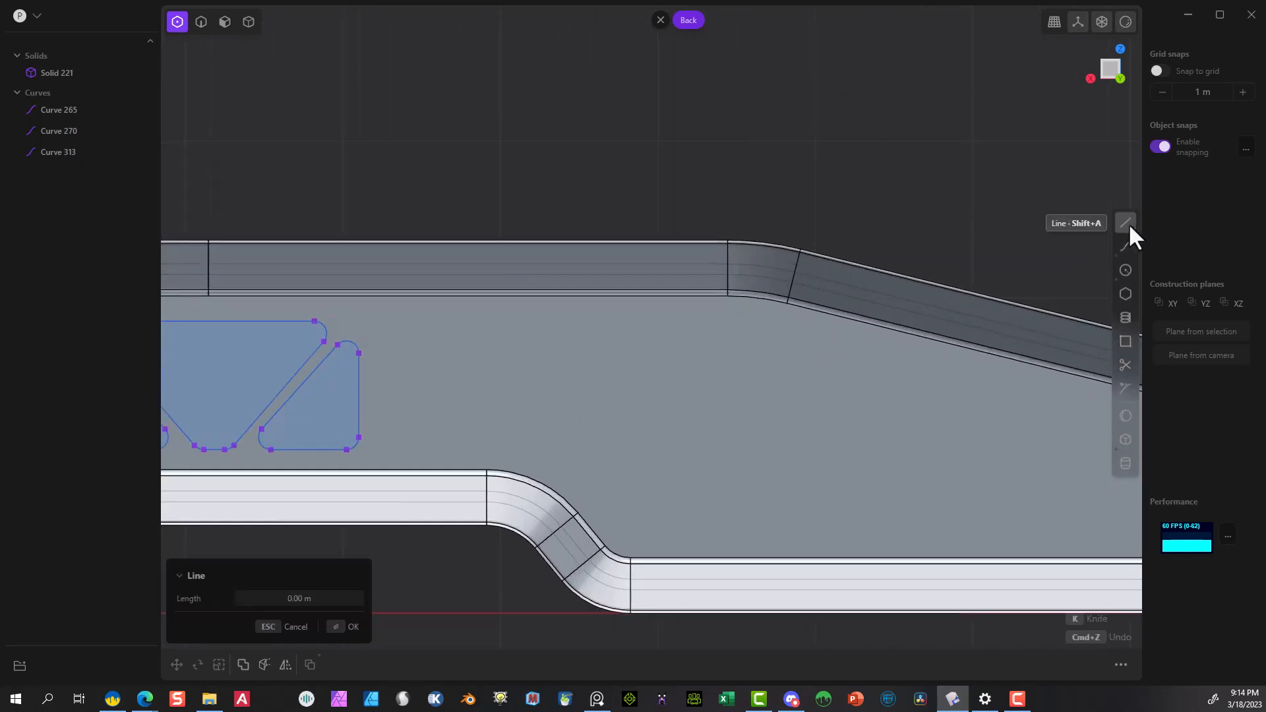
pyautogui.click(346, 449)
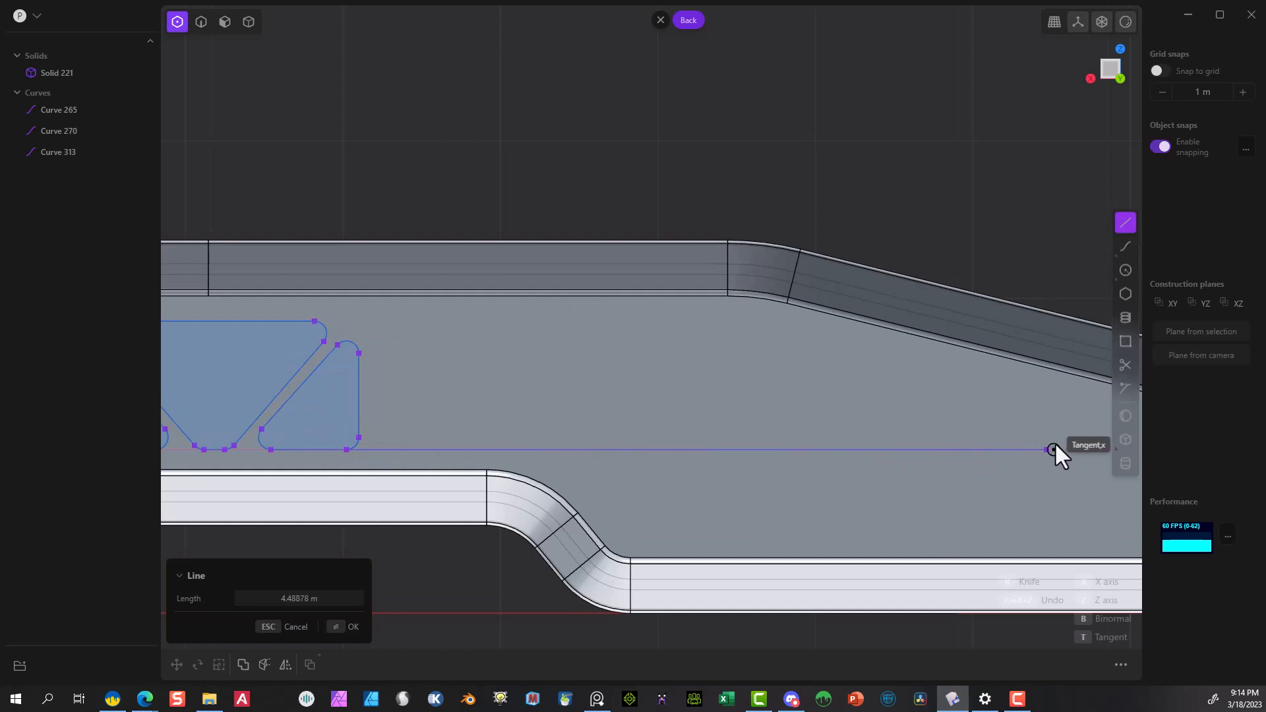
pyautogui.press('Escape')
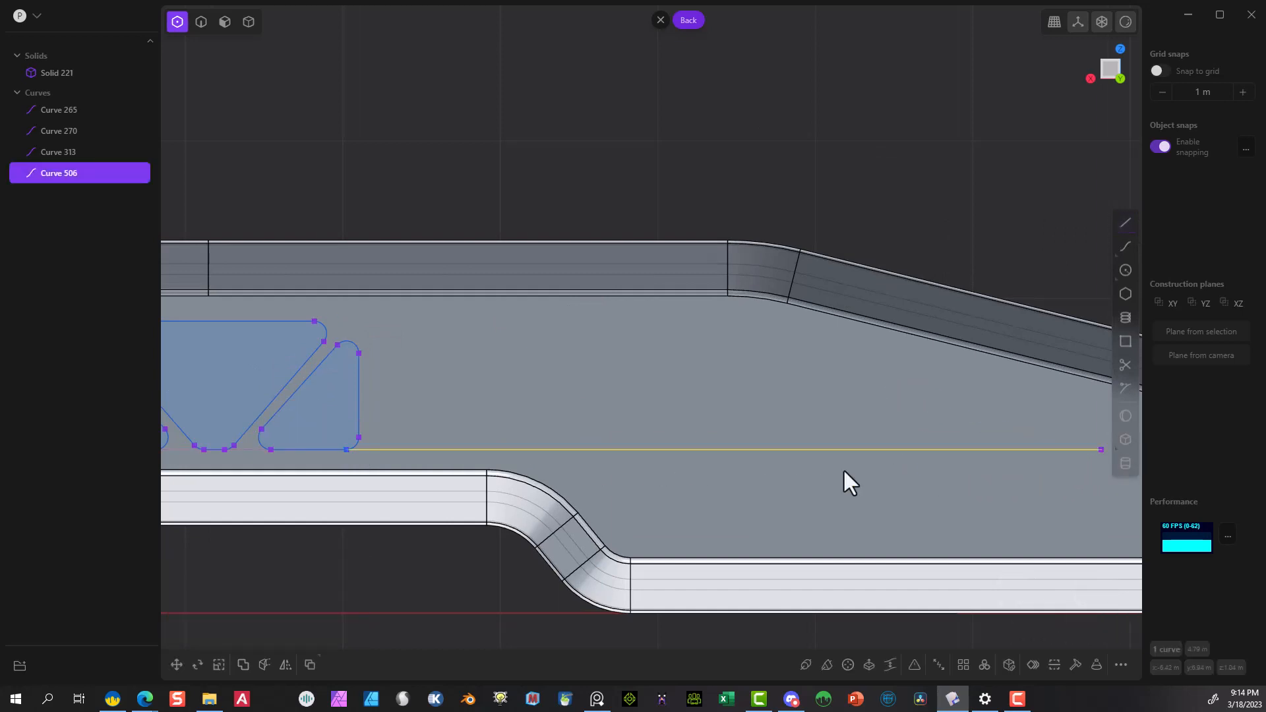
# Draw a polyline from the horizontal line diagonally down past the notch, about 3.94 m along the arm, and back to the line's far end.
pyautogui.click(1125, 223)
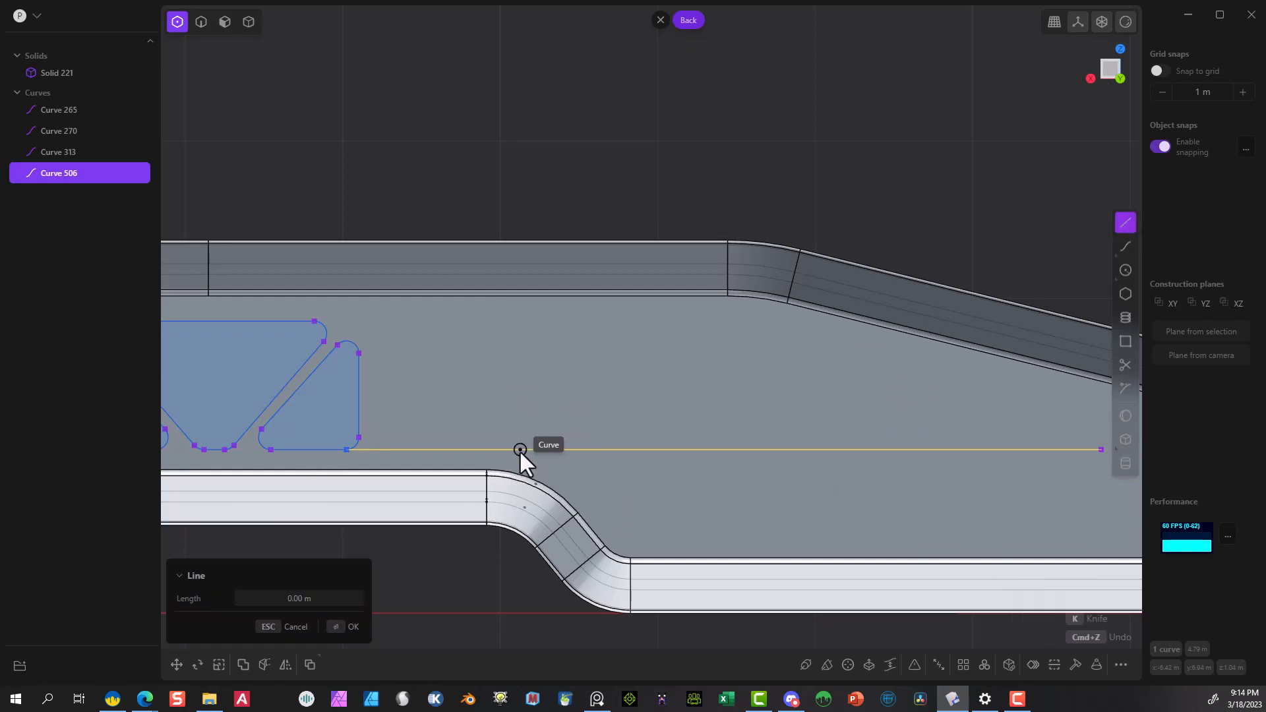
pyautogui.click(555, 449)
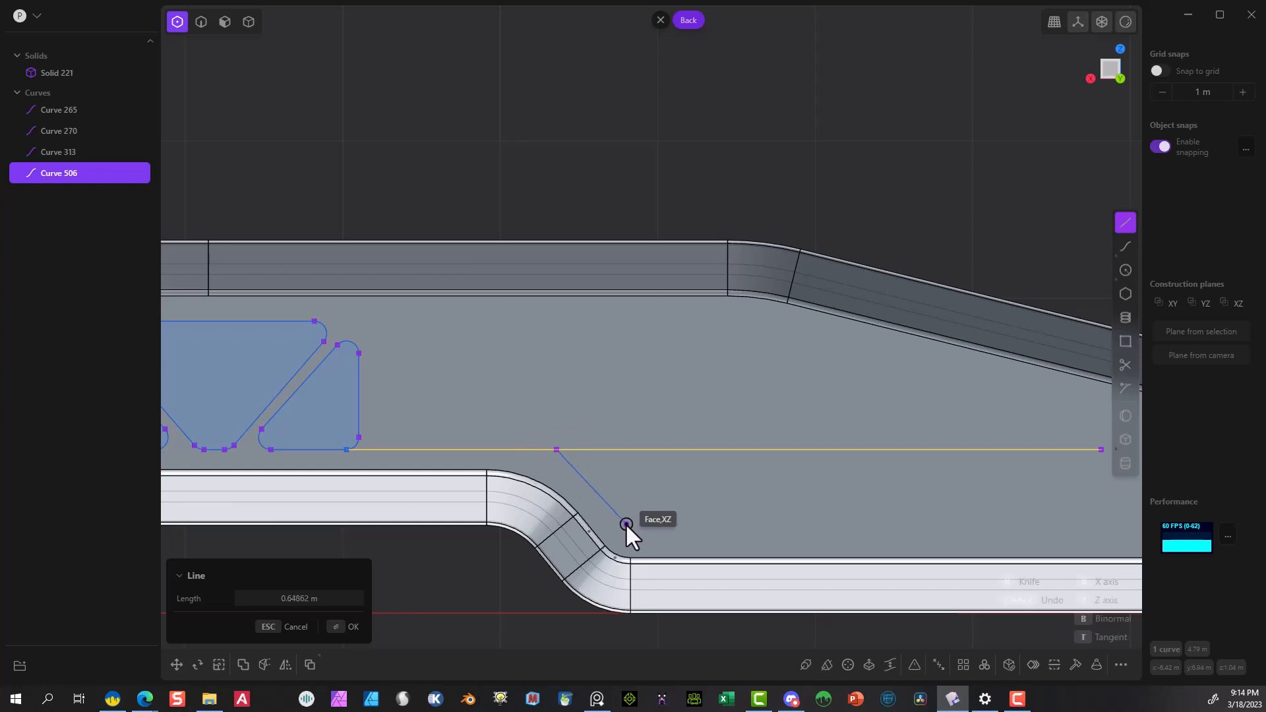
pyautogui.click(627, 523)
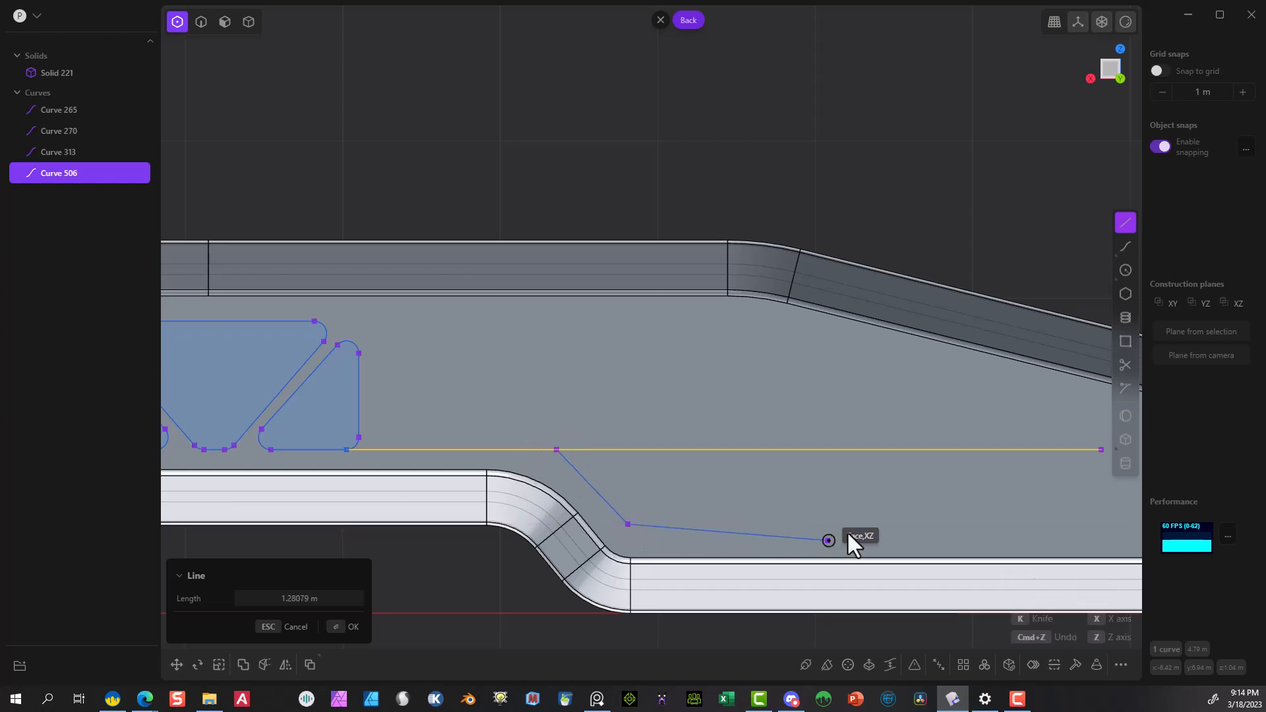
pyautogui.scroll(-3, 857, 524)
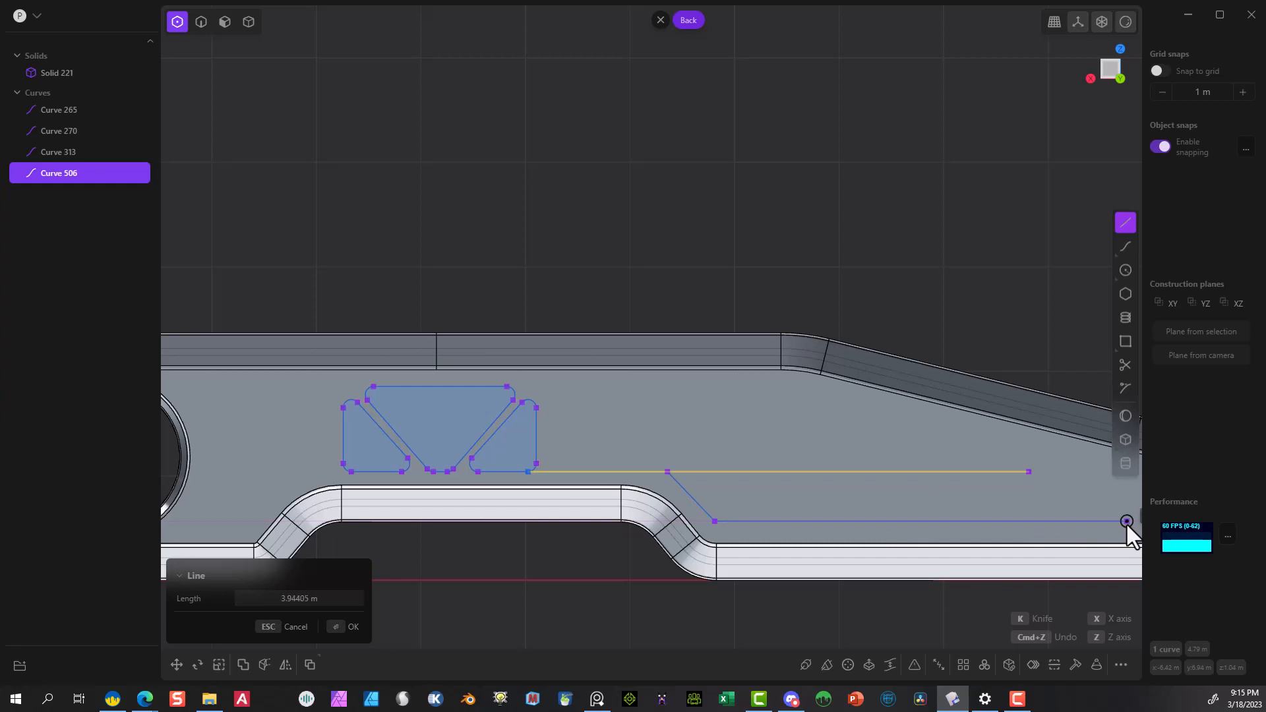
pyautogui.click(1126, 522)
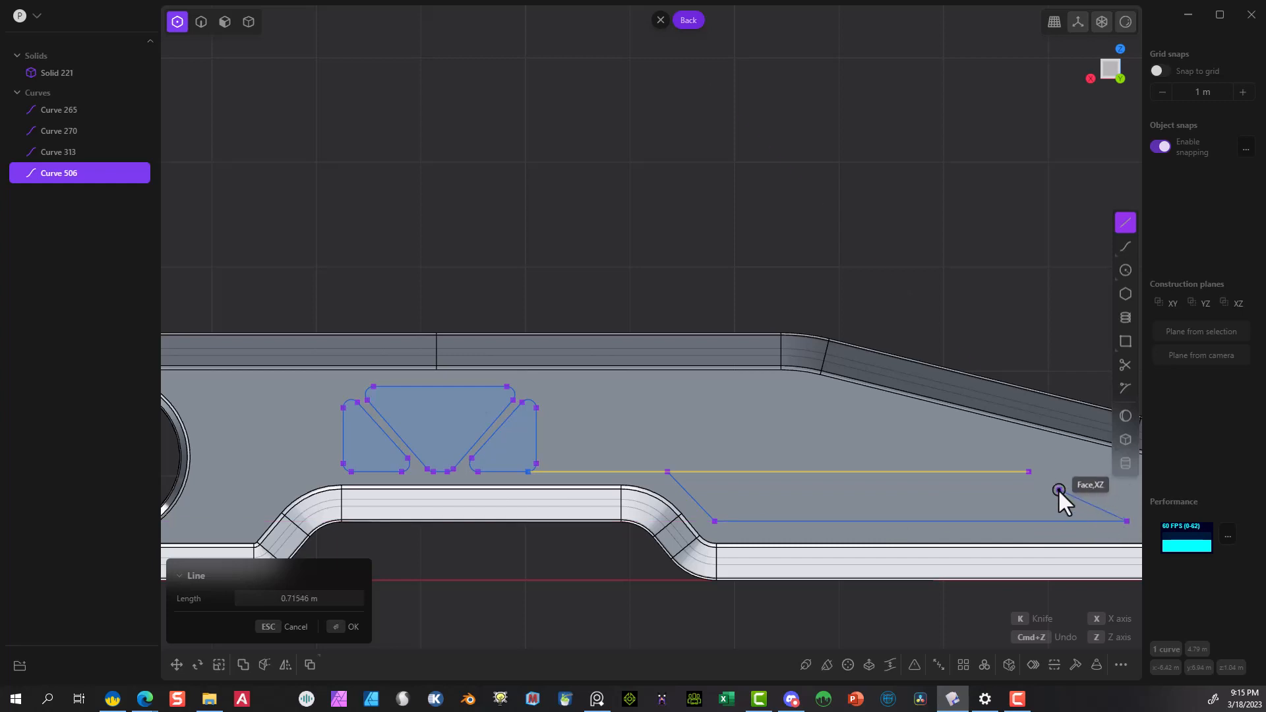
pyautogui.click(1029, 472)
pyautogui.scroll(-3, 857, 465)
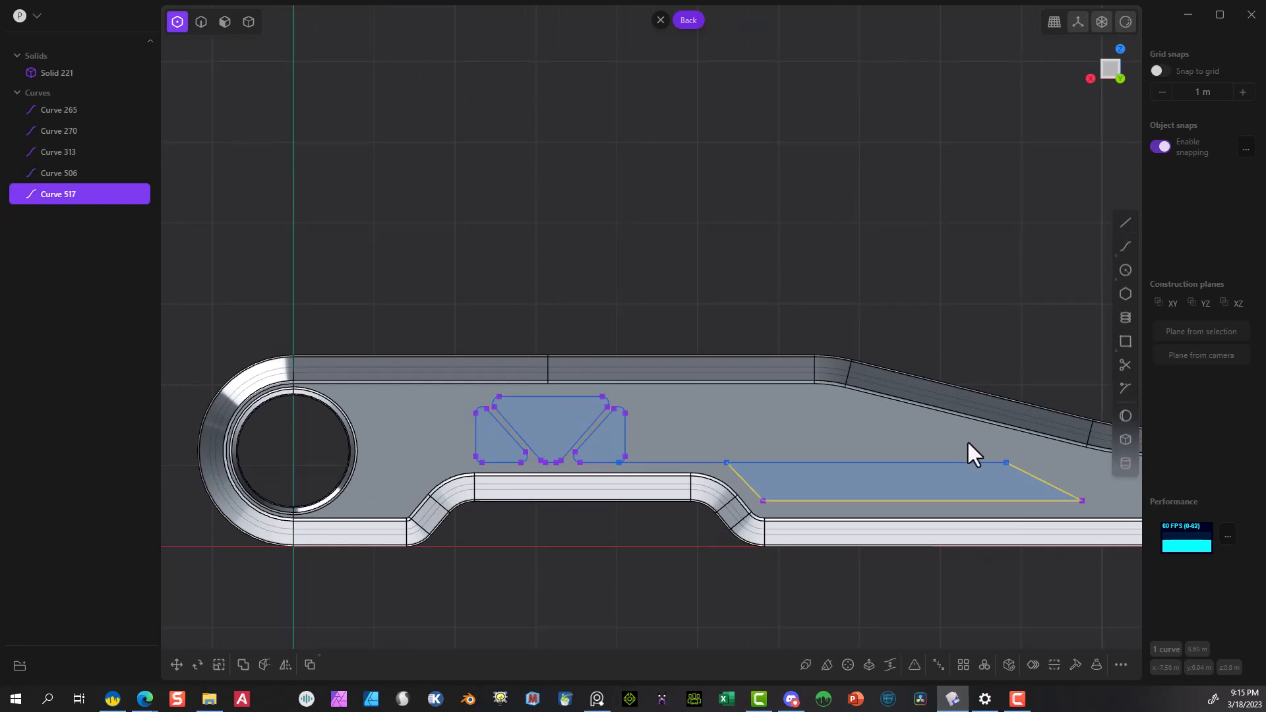
# Move the vertices where the horizontal line and polyline end about 0.8 m along X toward the triangles.
pyautogui.click(1016, 469)
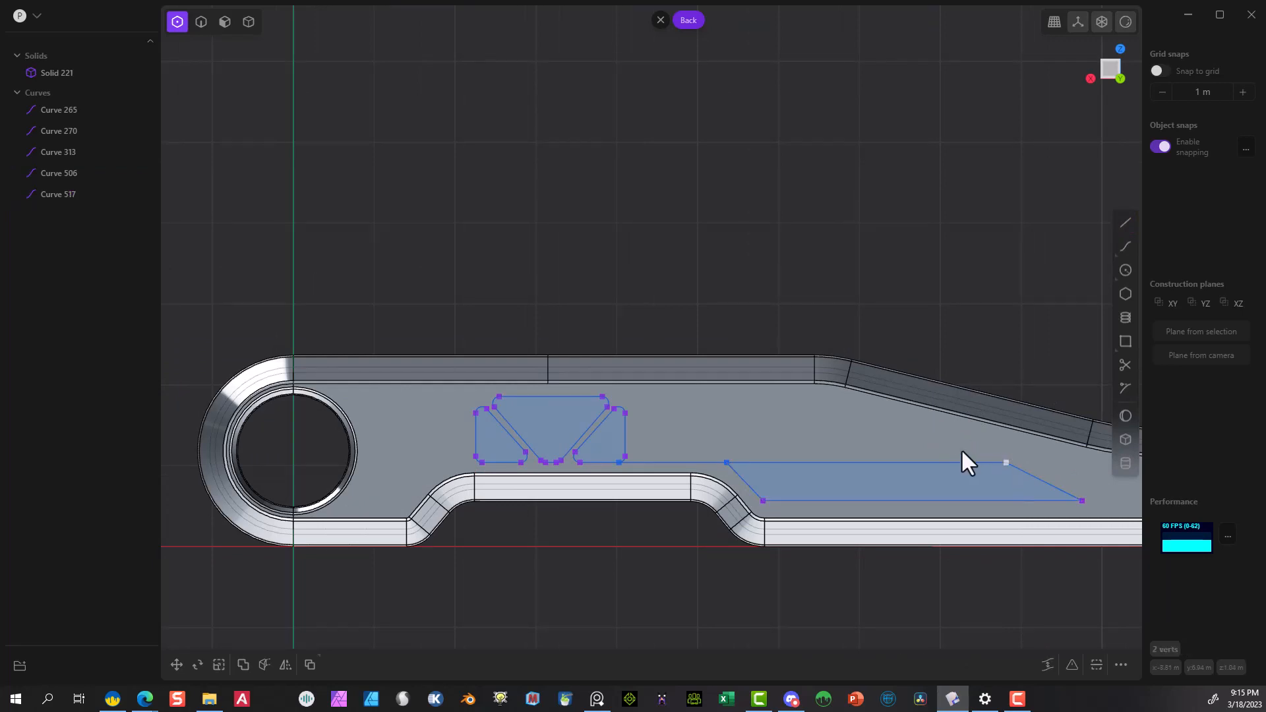
pyautogui.click(188, 665)
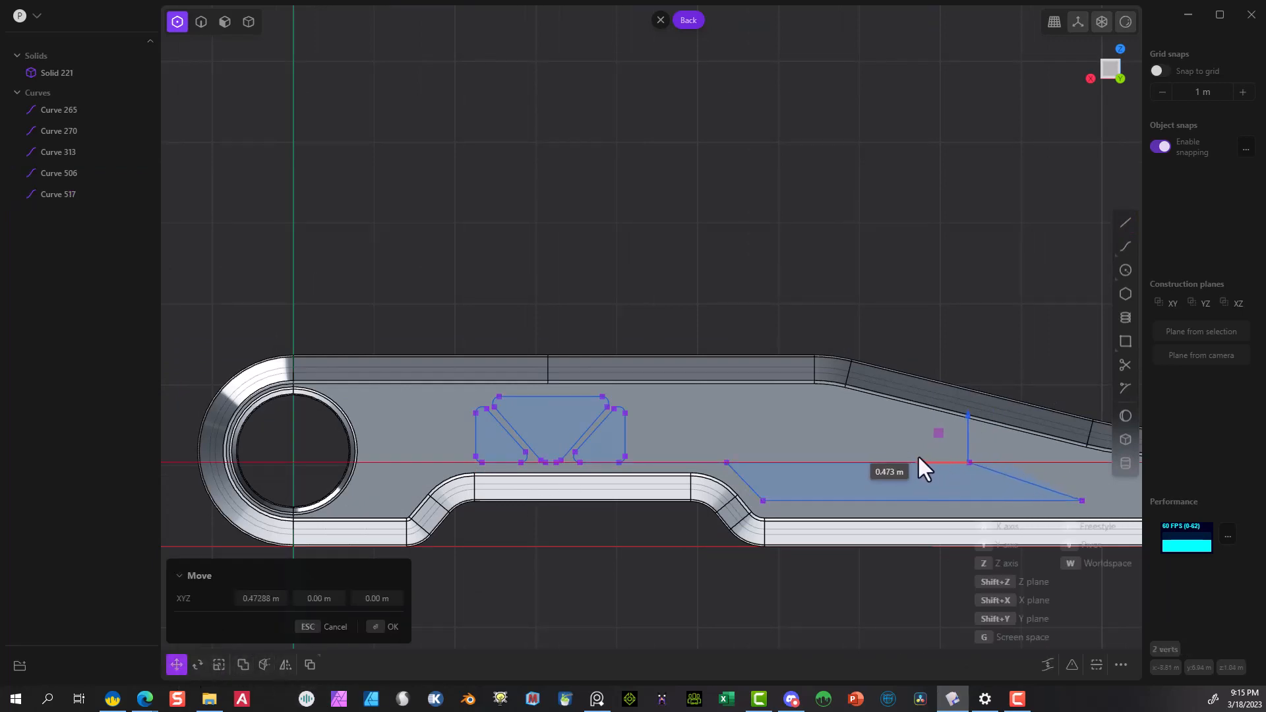
pyautogui.click(891, 452)
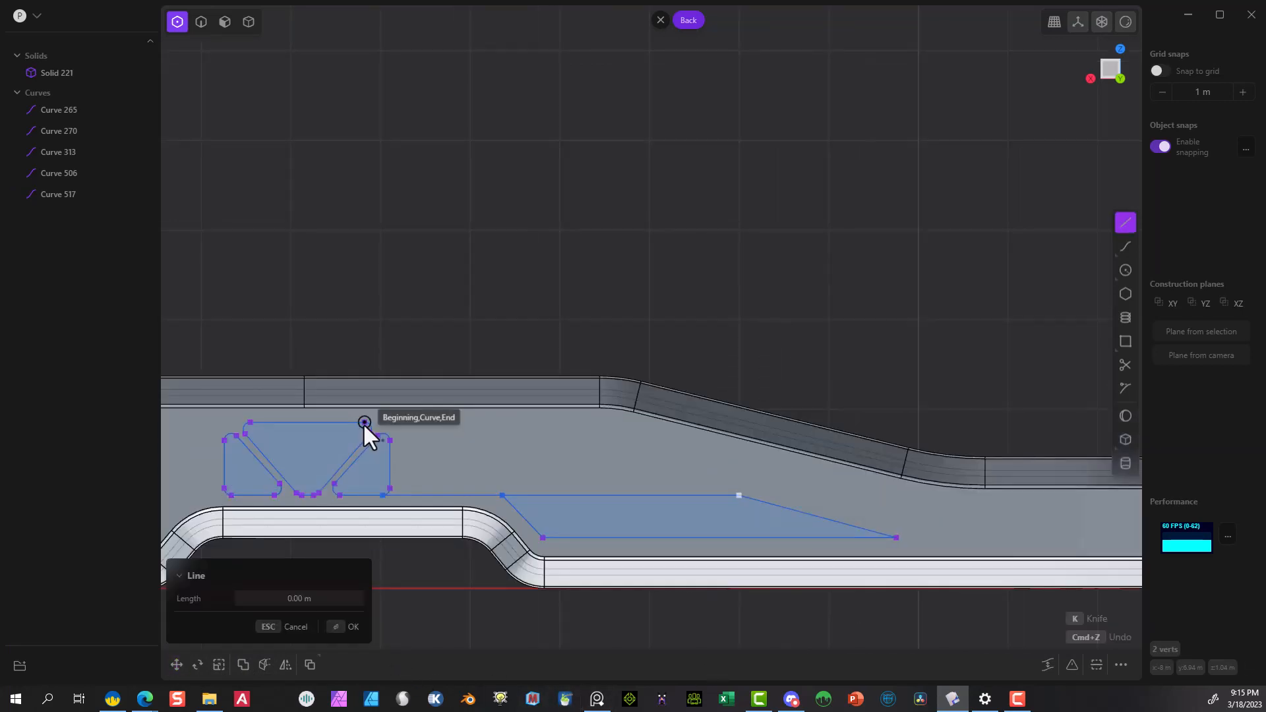
# Draw a horizontal line about 7.87 m long from the trapezoid's upper corner and a vertical line about 2.76 m up from the lower polygon's corner.
pyautogui.click(364, 422)
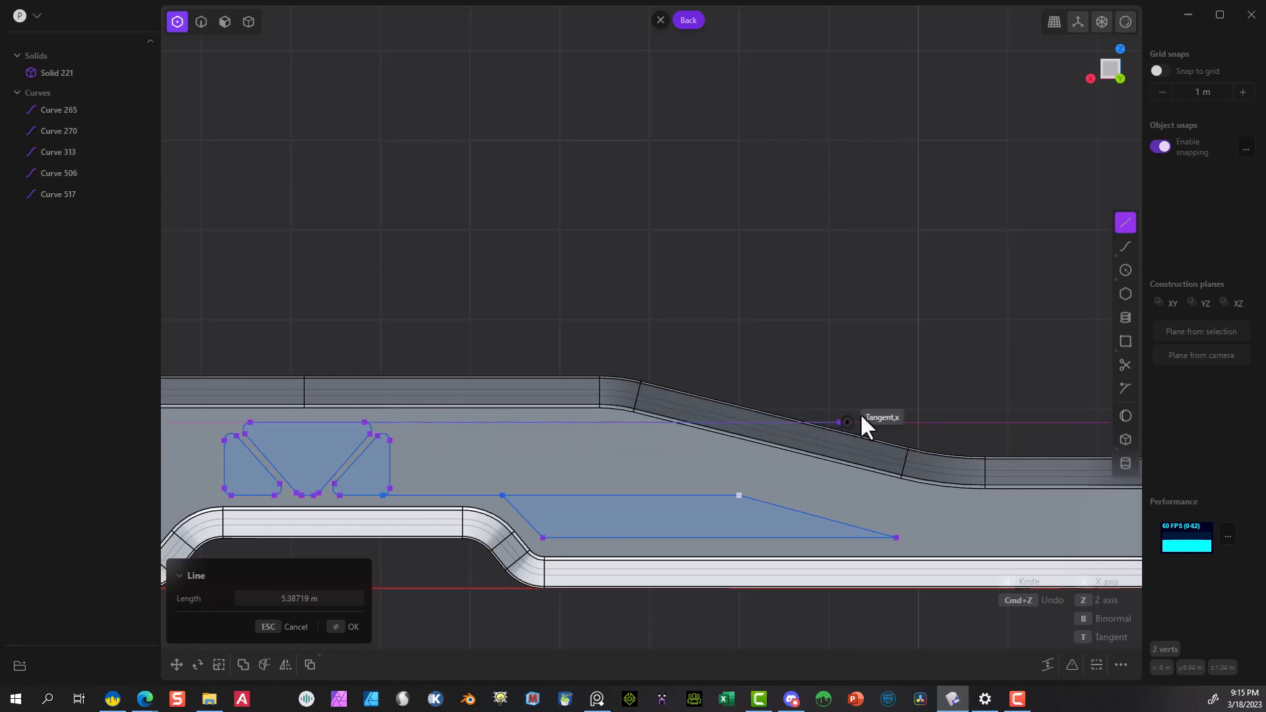
pyautogui.click(1069, 420)
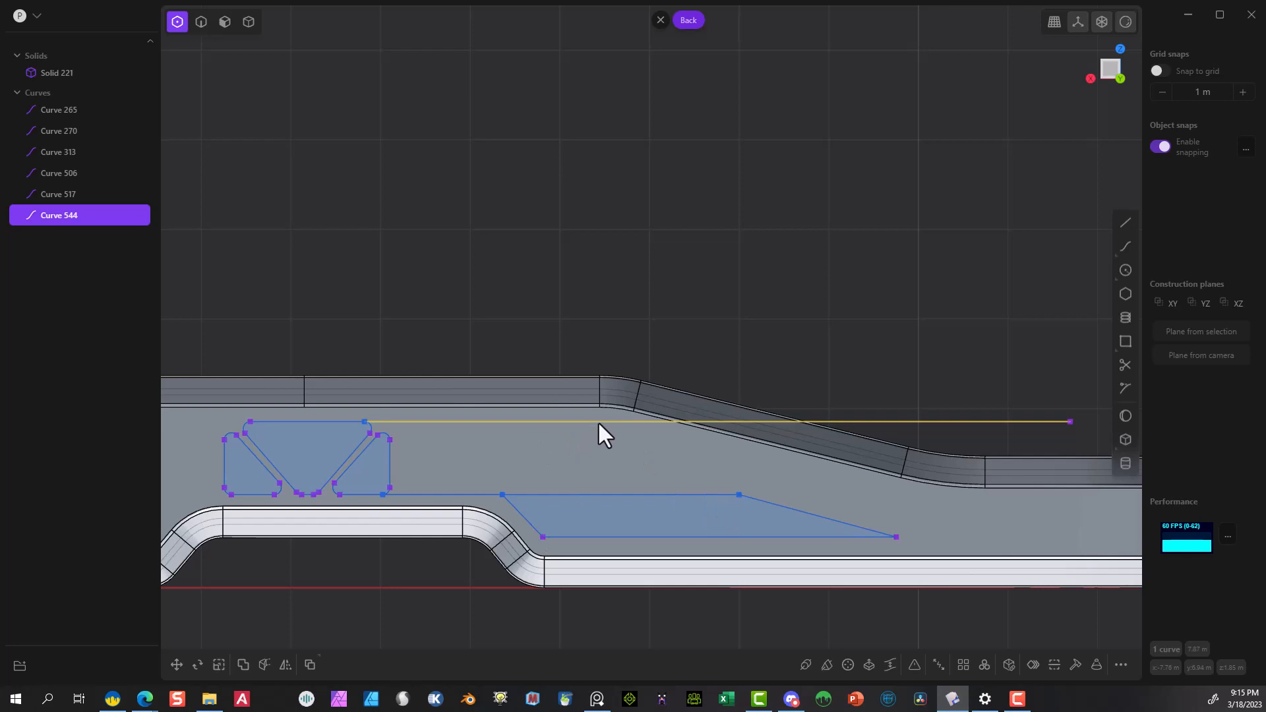
pyautogui.click(1124, 222)
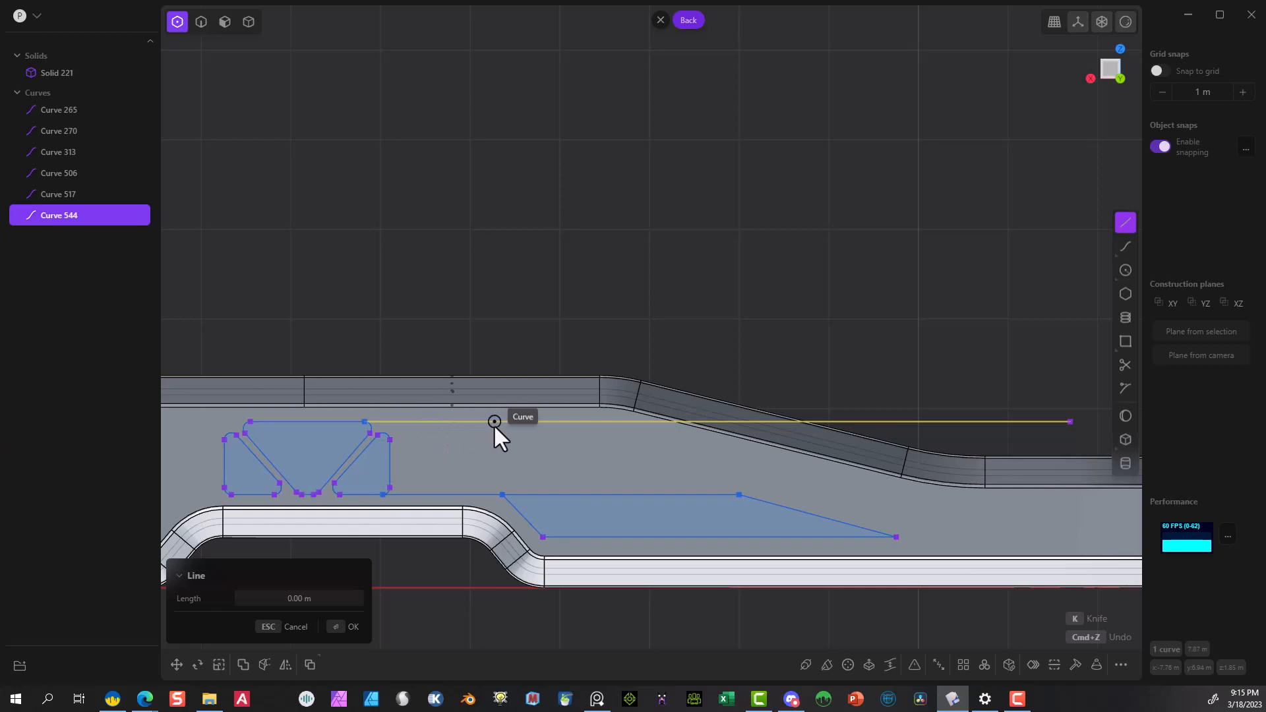
pyautogui.click(502, 495)
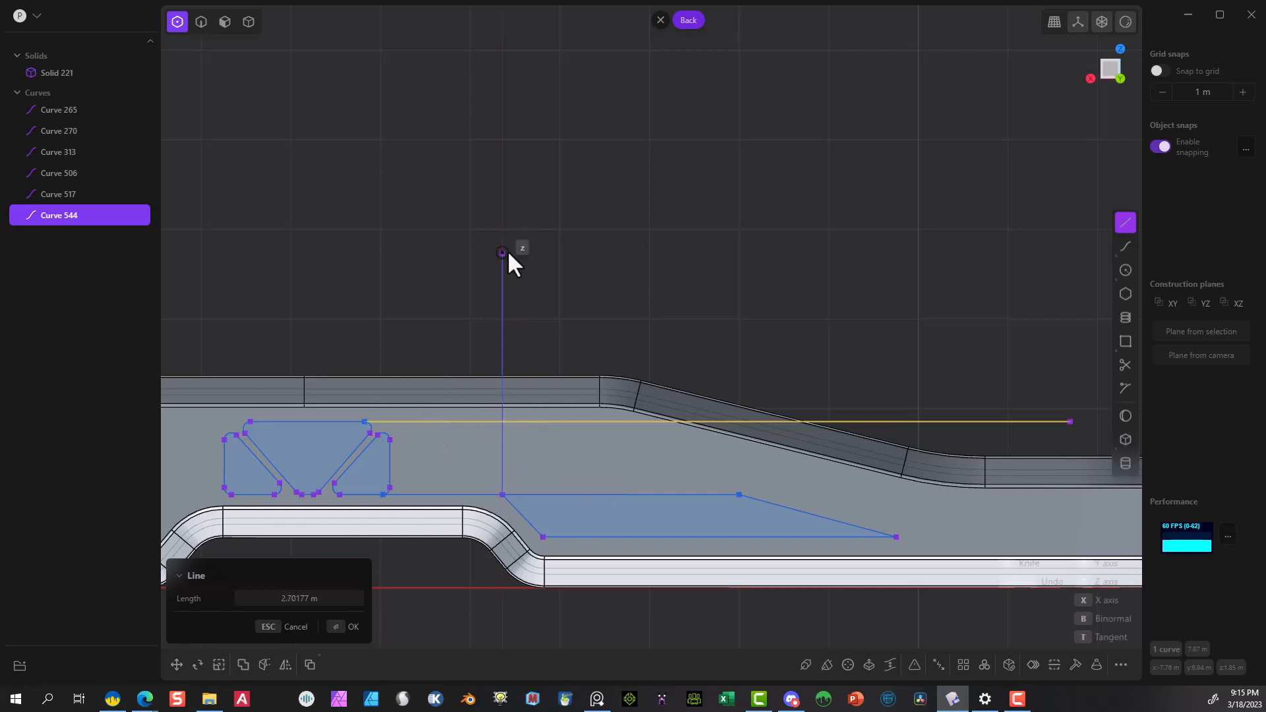
pyautogui.click(503, 247)
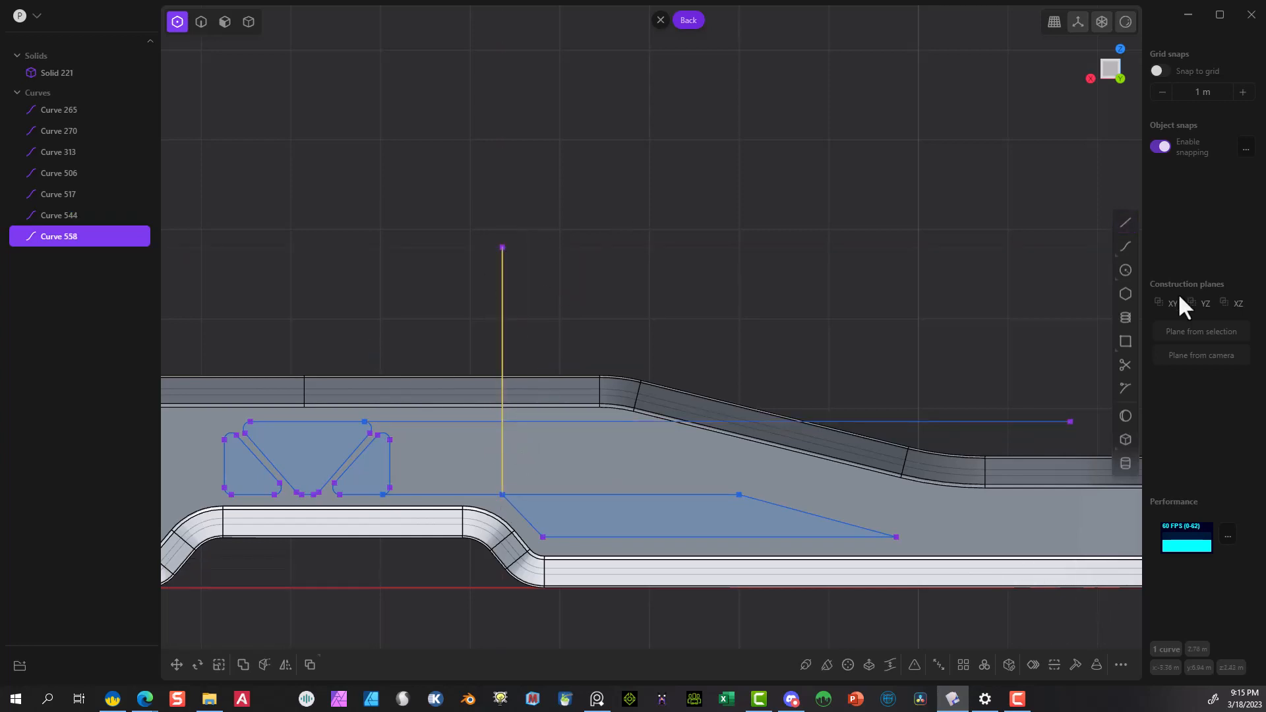
# Draw a closed five-sided polygon from the lines' intersection, with a sloping side about 2.32 m and a short vertical end about 0.15 m.
pyautogui.click(1128, 223)
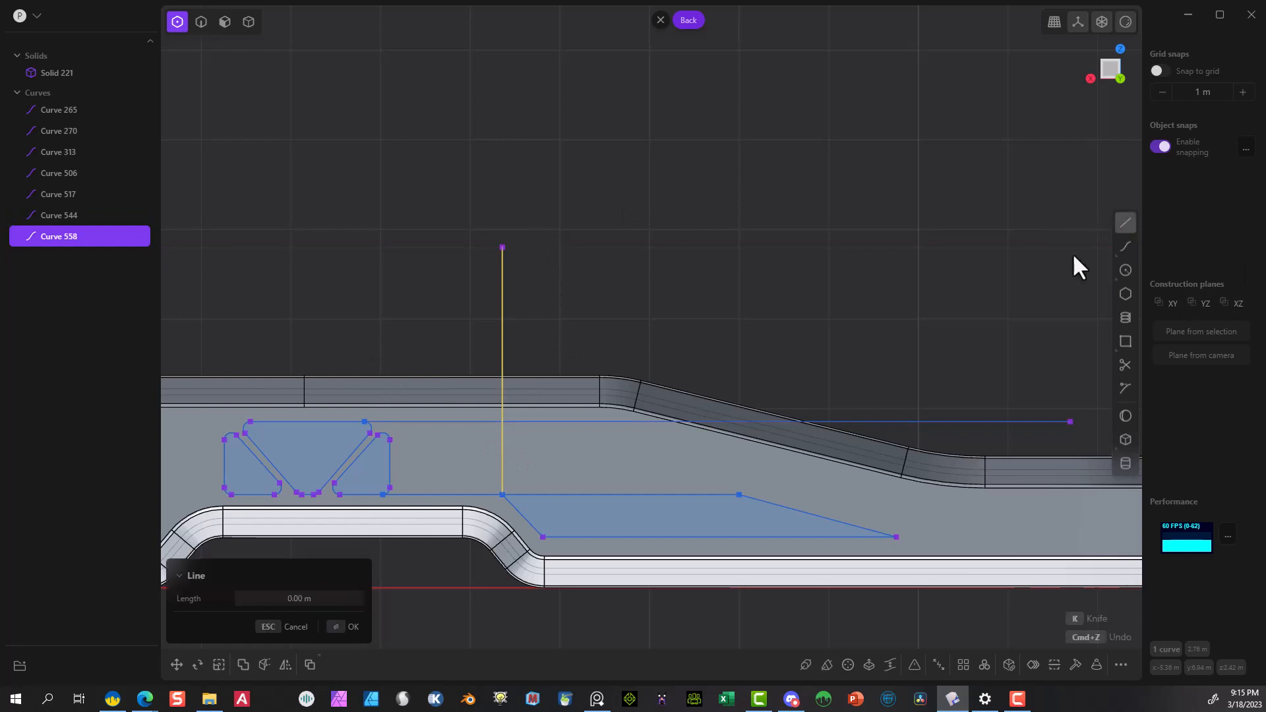
pyautogui.click(502, 423)
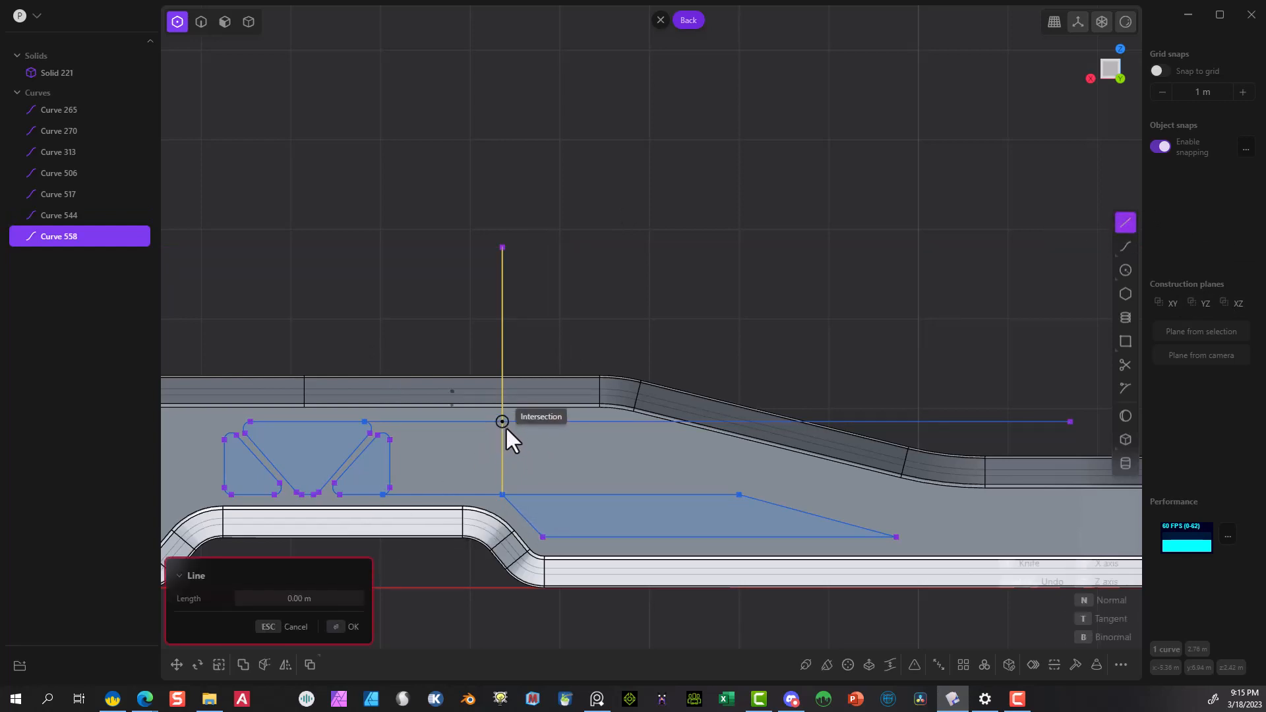
pyautogui.click(617, 421)
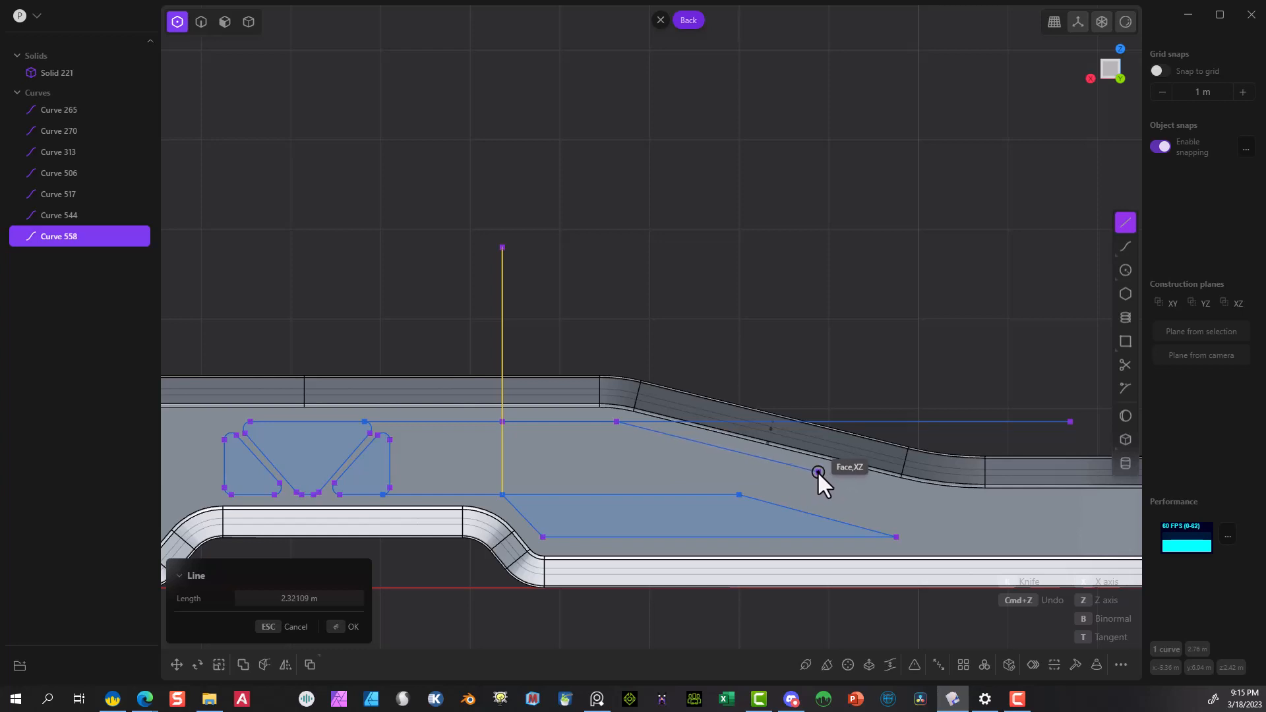
pyautogui.click(817, 472)
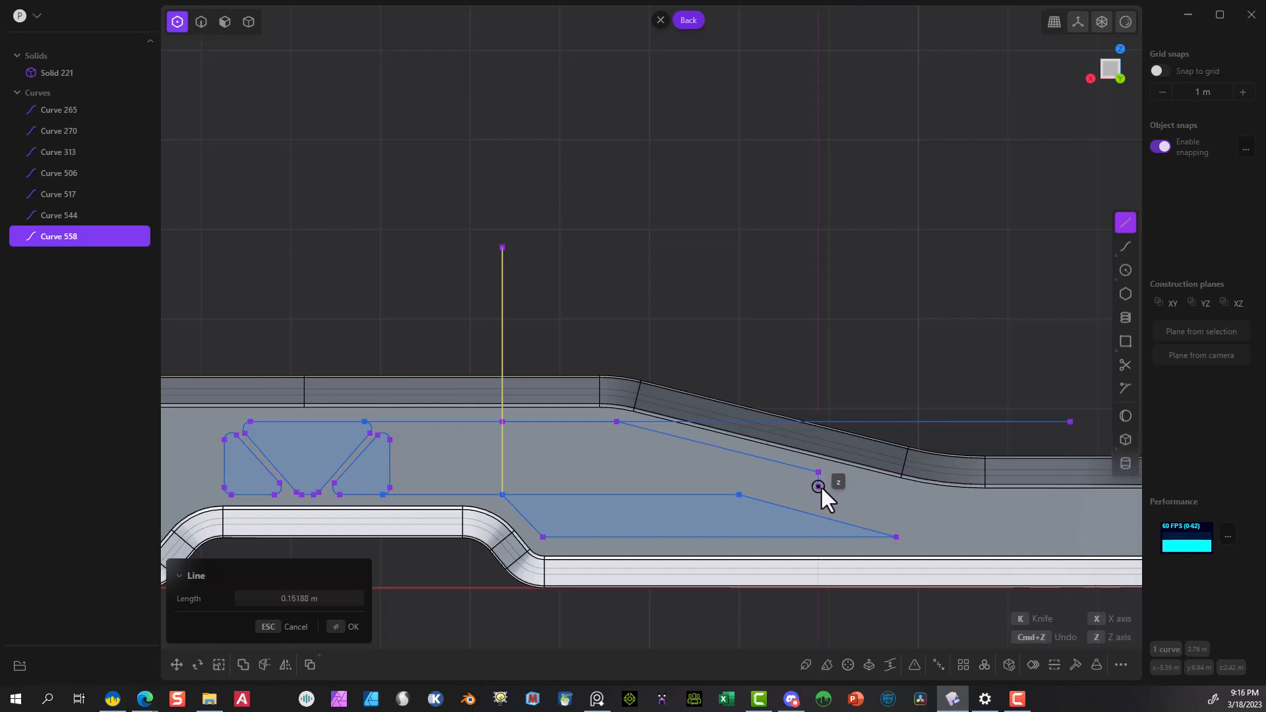
pyautogui.click(818, 486)
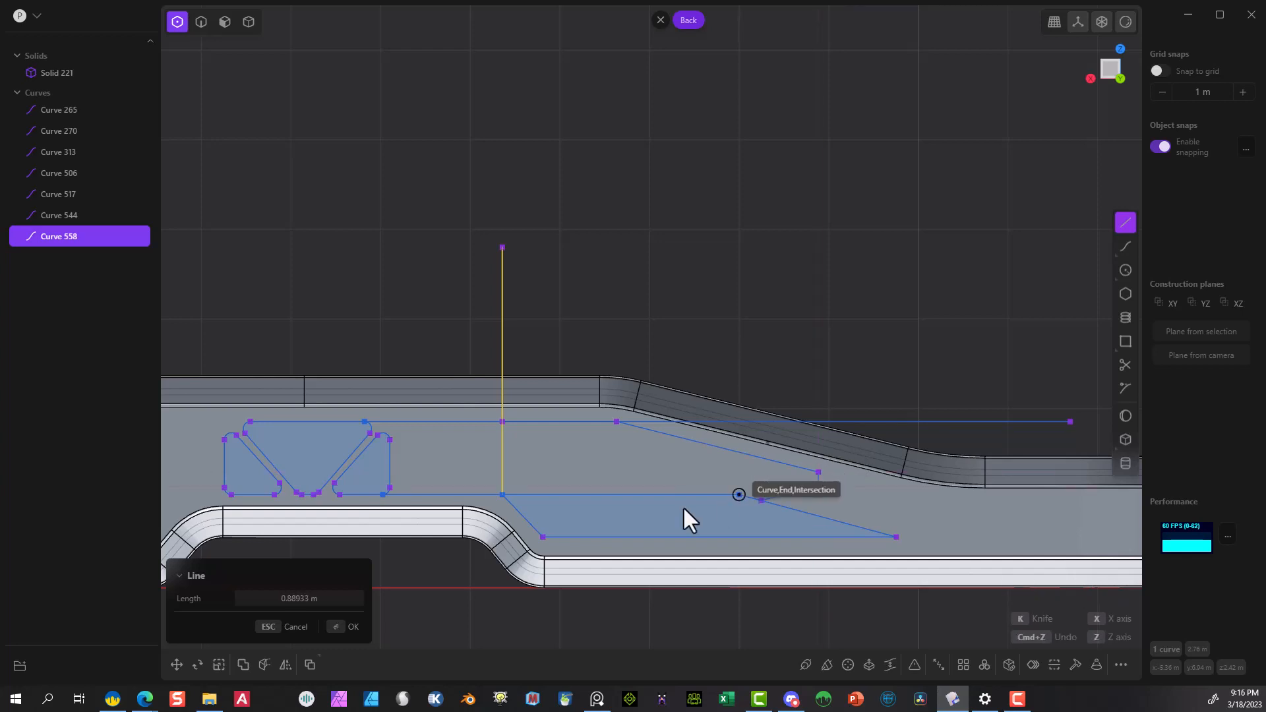
pyautogui.click(502, 486)
pyautogui.click(501, 422)
pyautogui.press('Return')
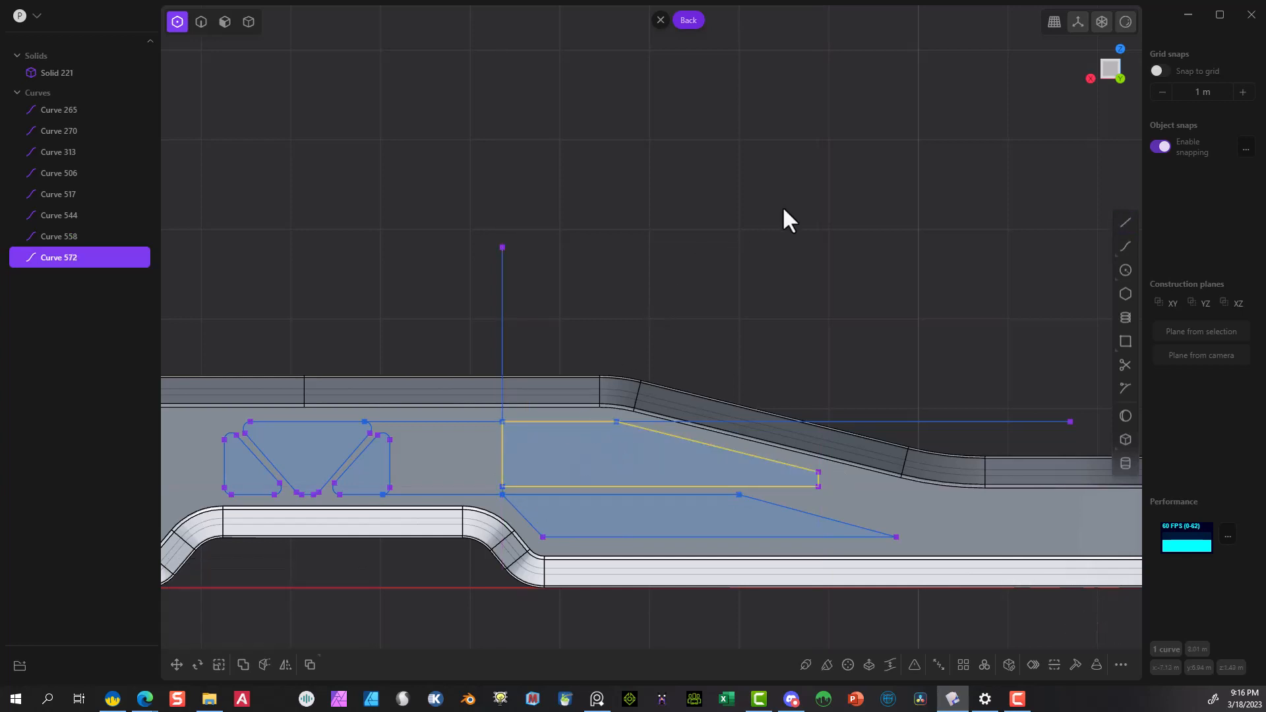
# Delete the vertical guide line, the upper horizontal guide line and the lower horizontal line running from the triangle.
pyautogui.click(201, 21)
pyautogui.moveTo(439, 178); pyautogui.dragTo(517, 315)
pyautogui.click(492, 314)
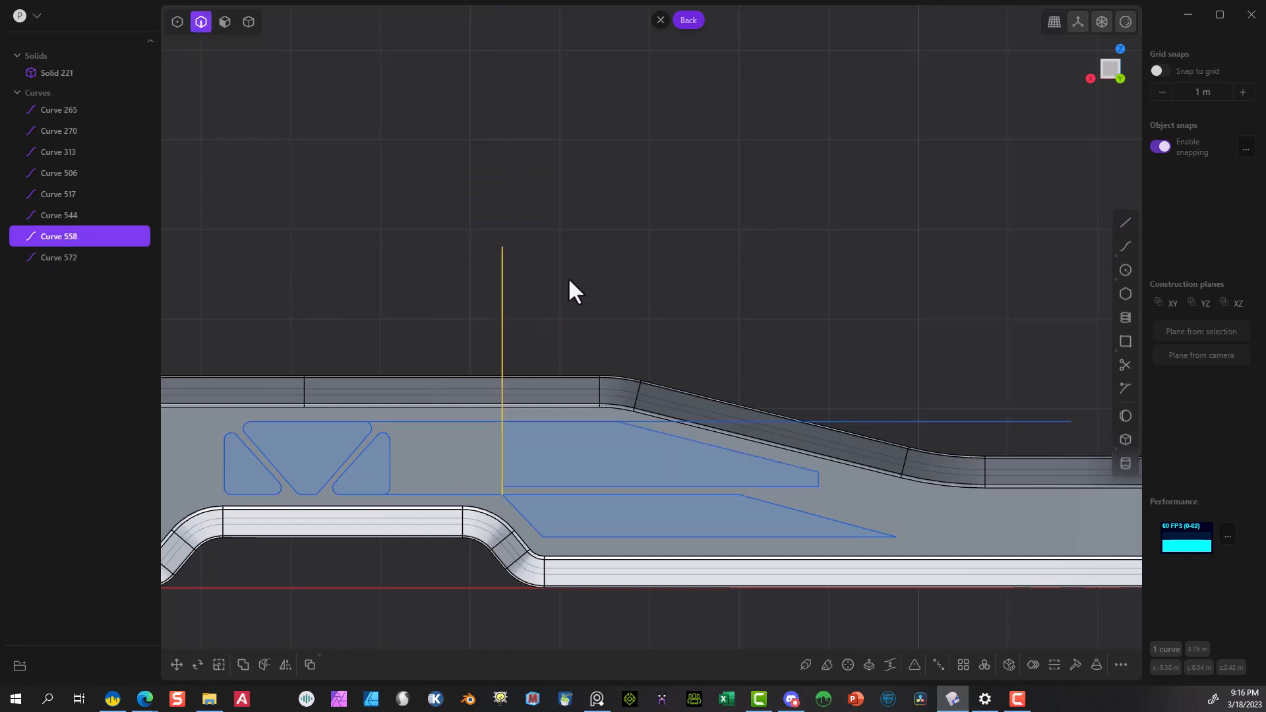
pyautogui.press('Delete')
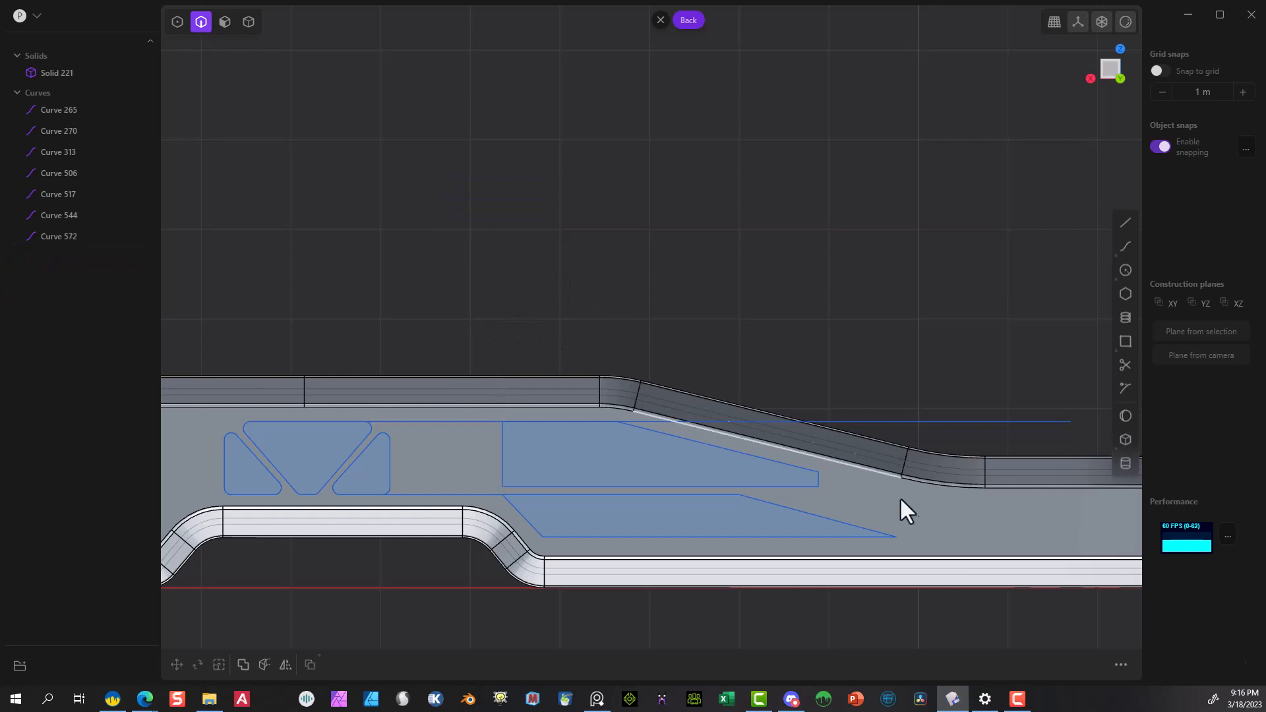
pyautogui.click(880, 423)
pyautogui.press('Delete')
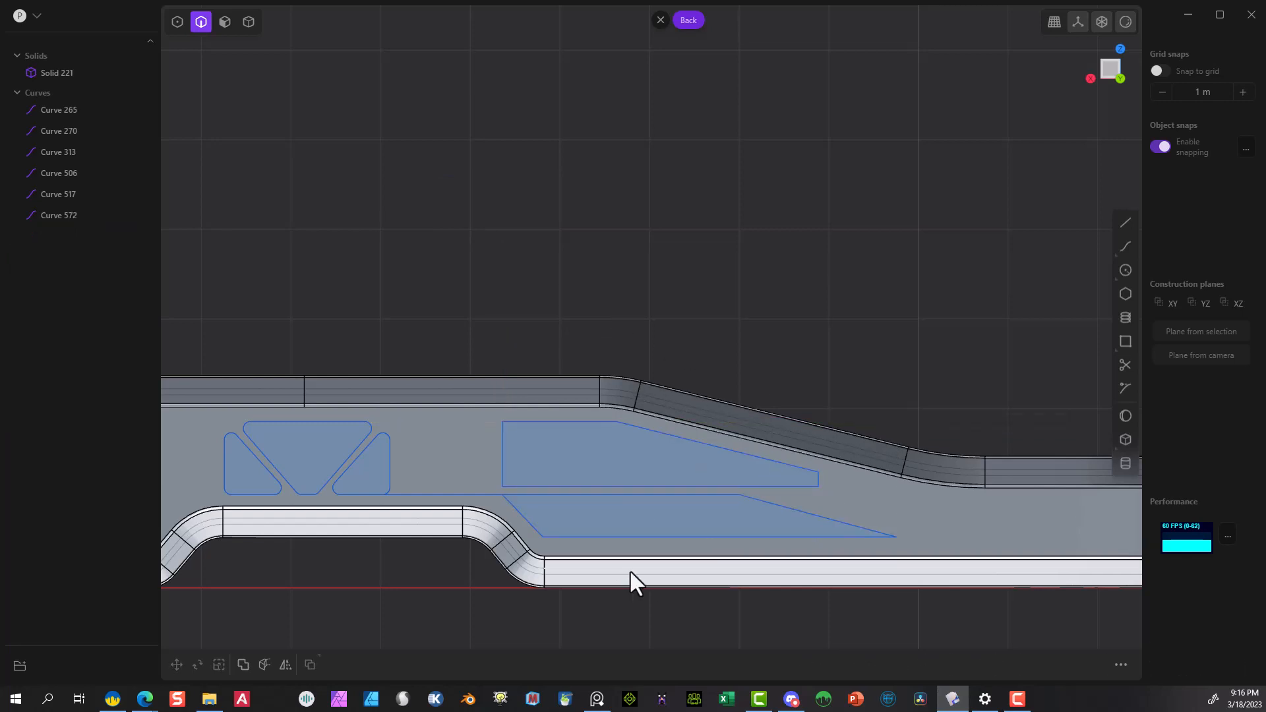
pyautogui.click(478, 496)
pyautogui.press('Delete')
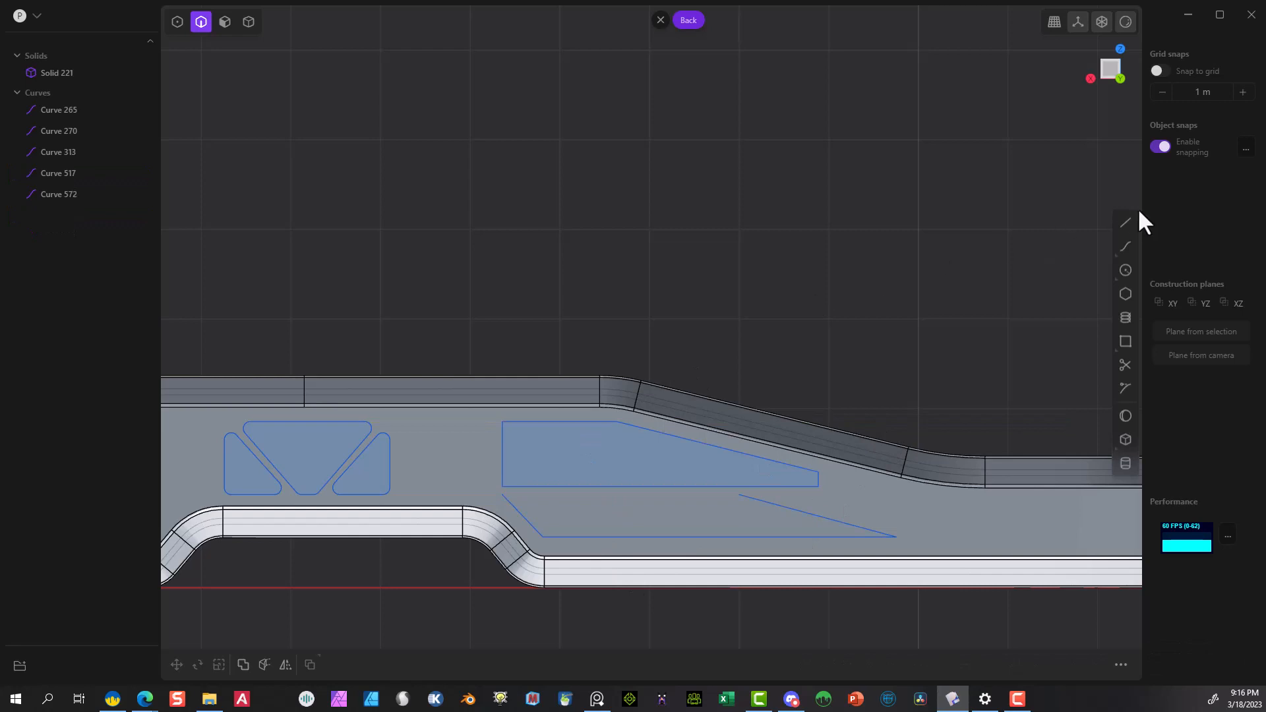
# Trace a closed four-sided polygon over the open lower polyline, with a top edge about 2.64 m long between its open ends.
pyautogui.click(1126, 223)
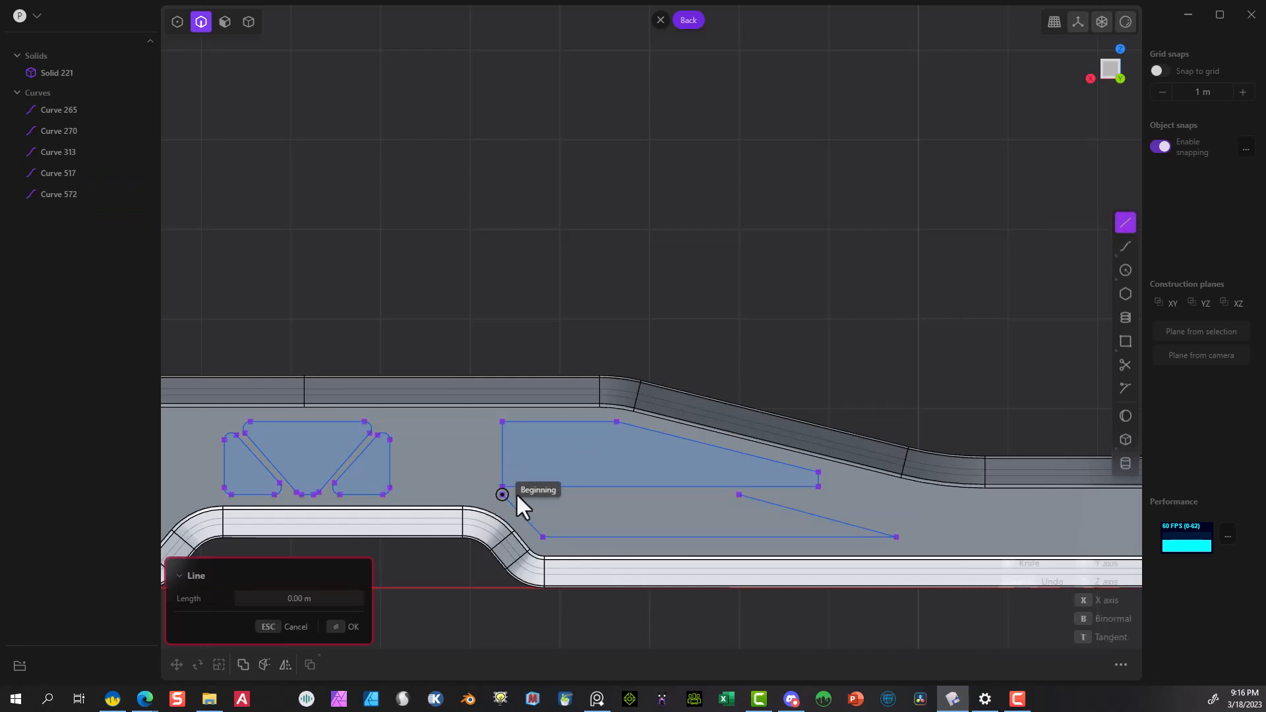
pyautogui.click(502, 494)
pyautogui.click(739, 493)
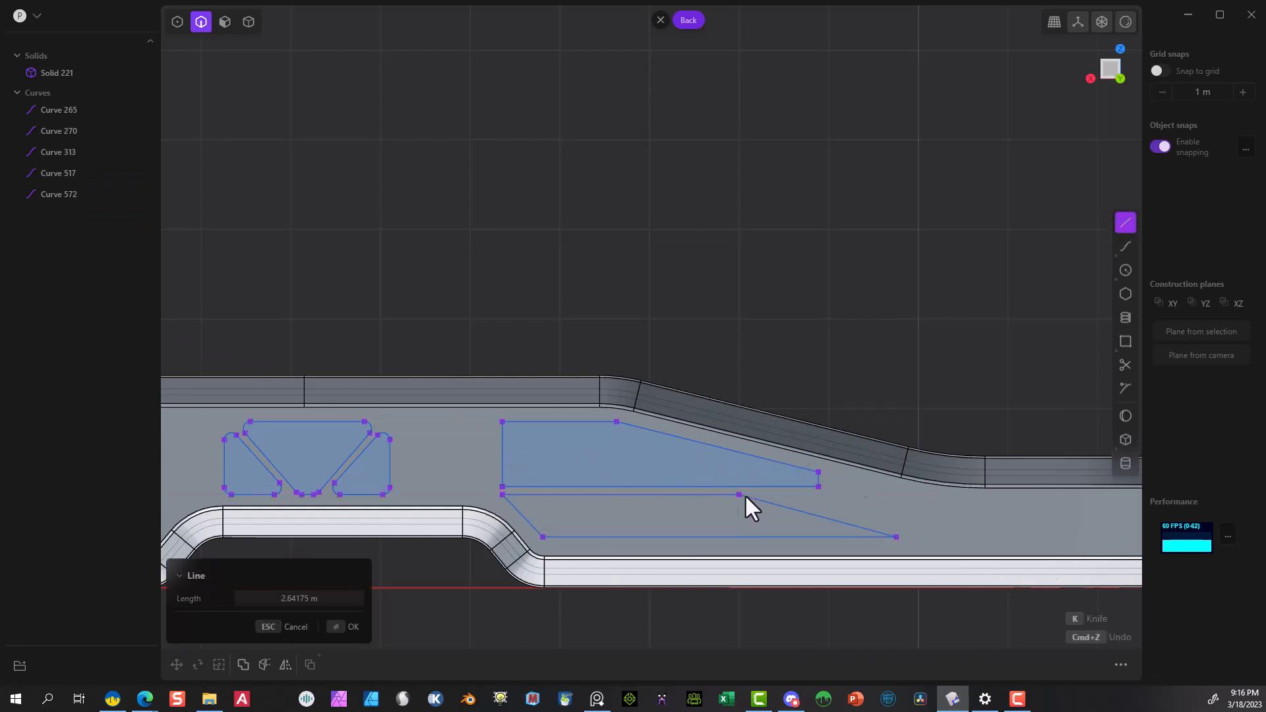
pyautogui.click(896, 536)
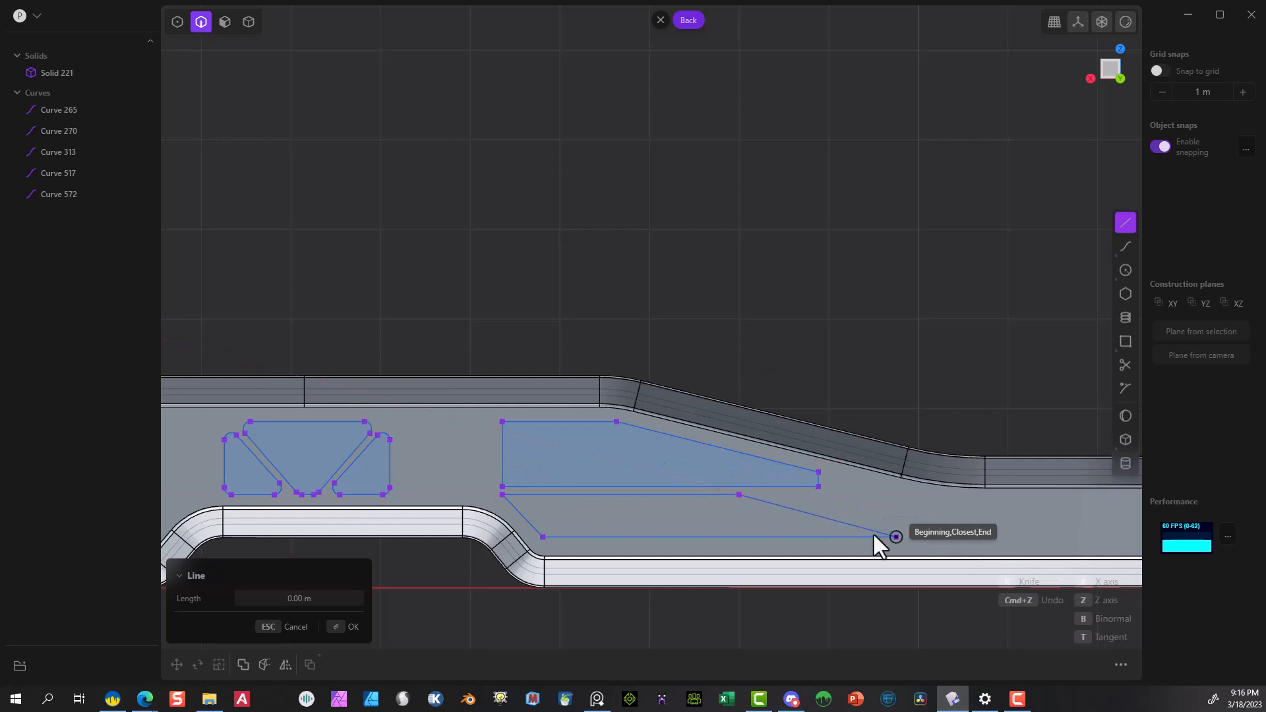
pyautogui.click(542, 537)
pyautogui.click(496, 495)
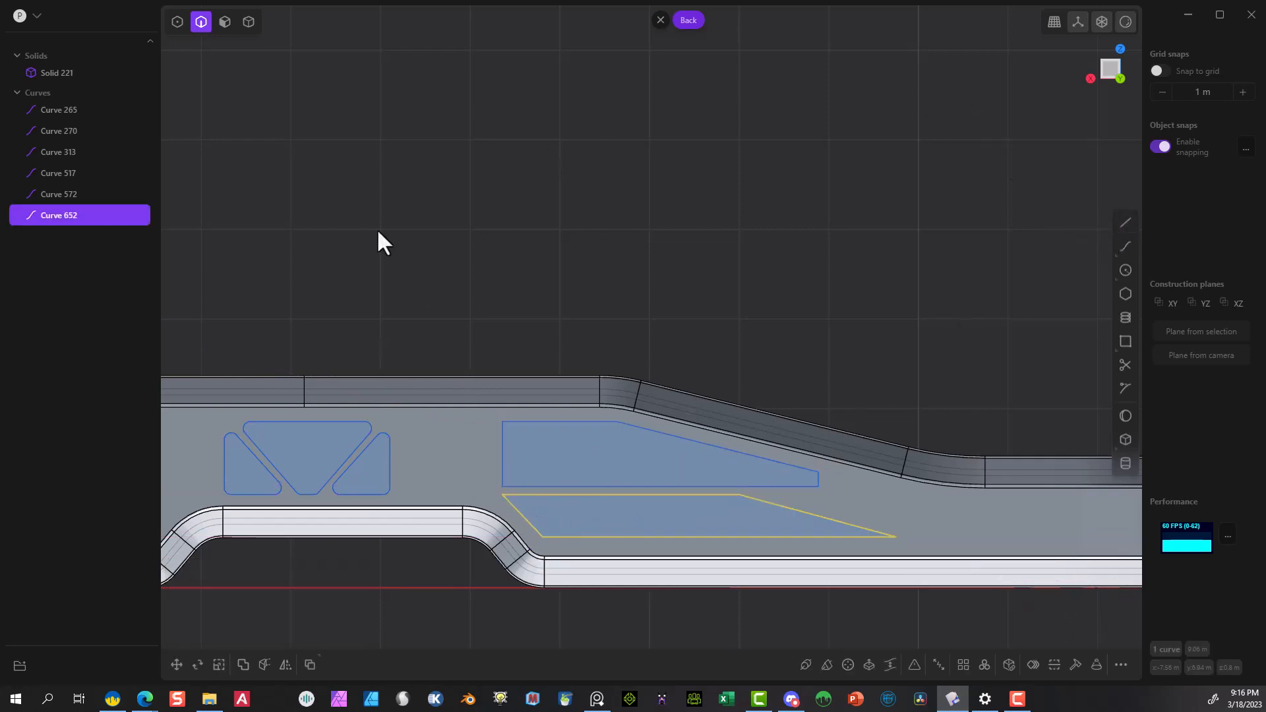
# Delete the old open polyline lying beneath the newly traced lower polygon.
pyautogui.click(76, 194)
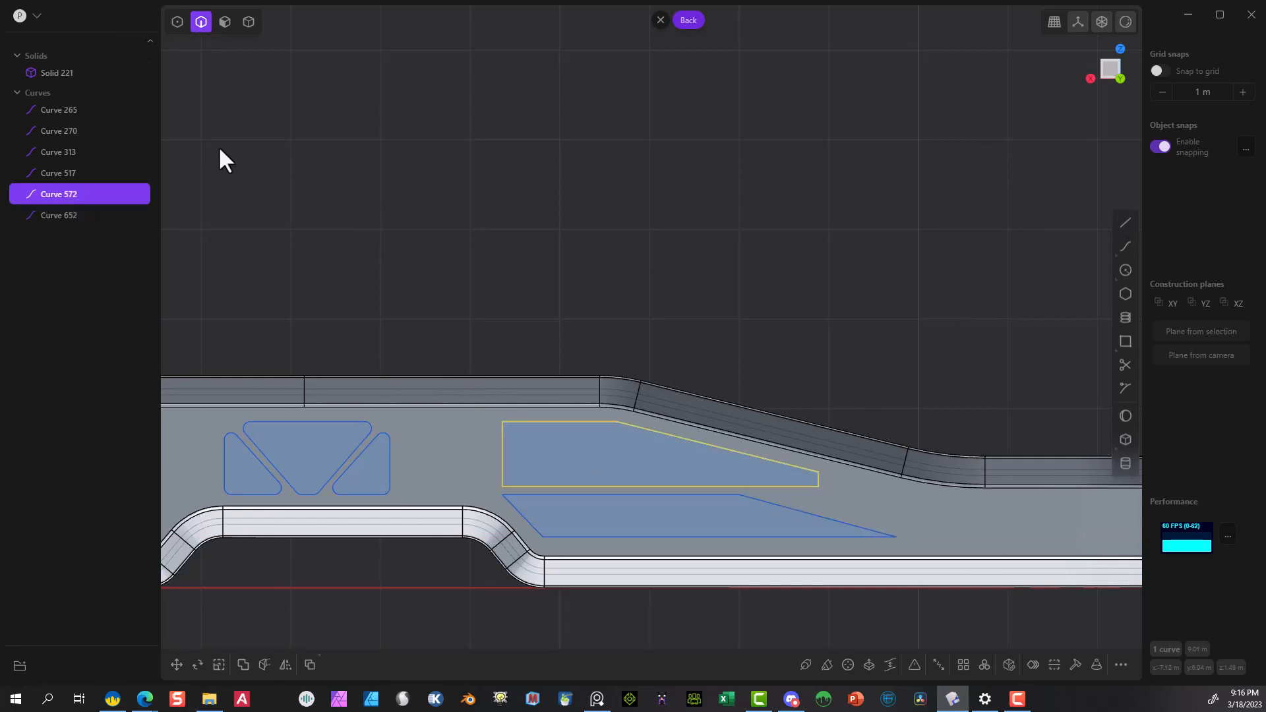
pyautogui.click(72, 172)
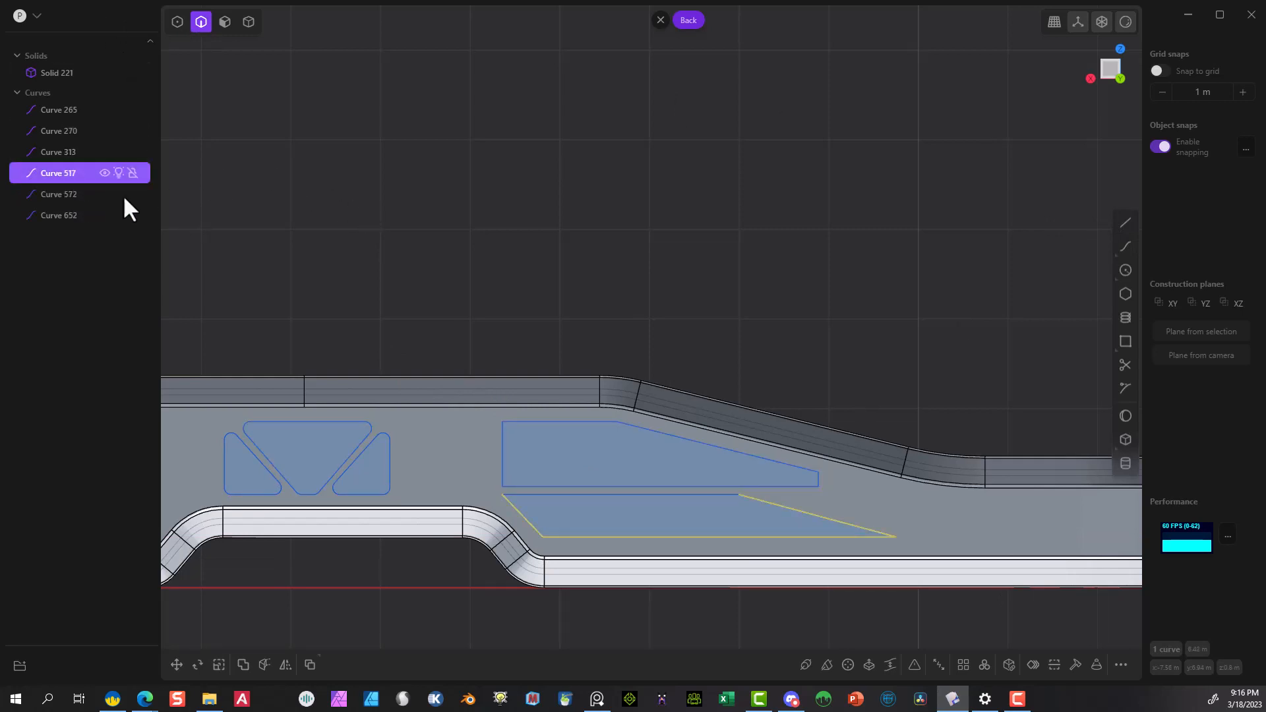
pyautogui.press('Delete')
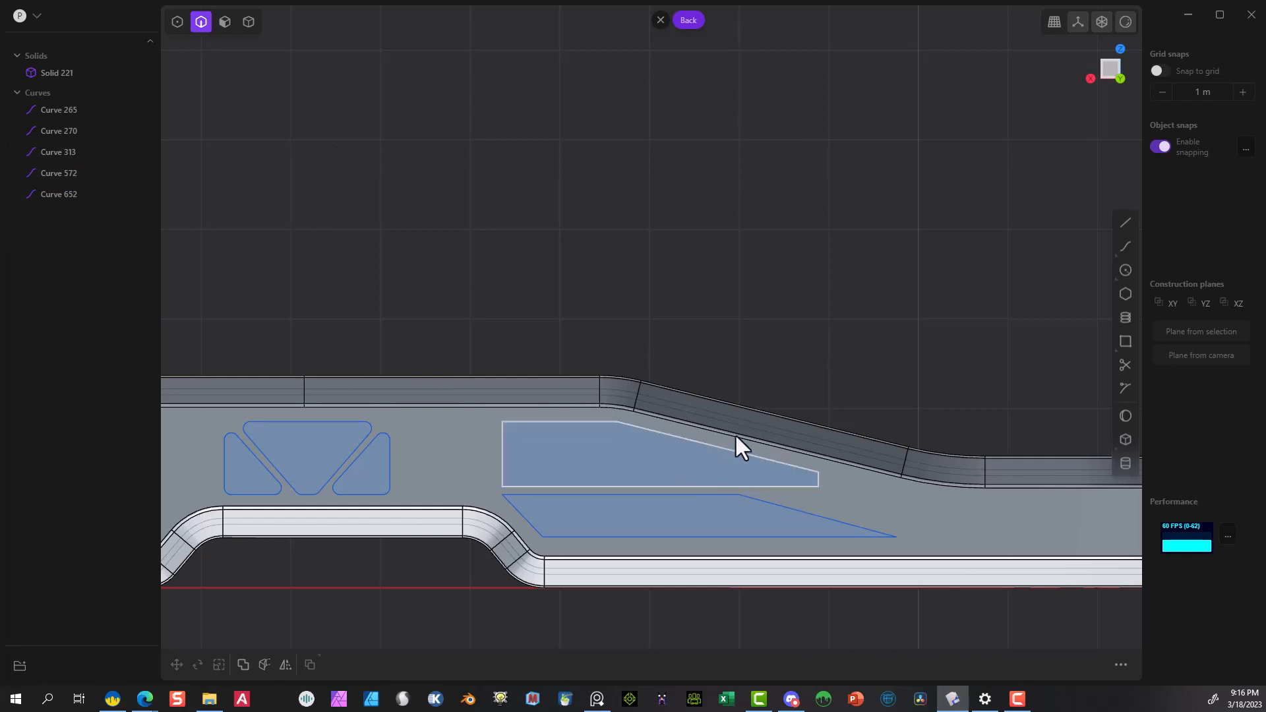
# Move the lower polygon's pointed far vertex about 0.49 m along X toward the triangles.
pyautogui.click(174, 26)
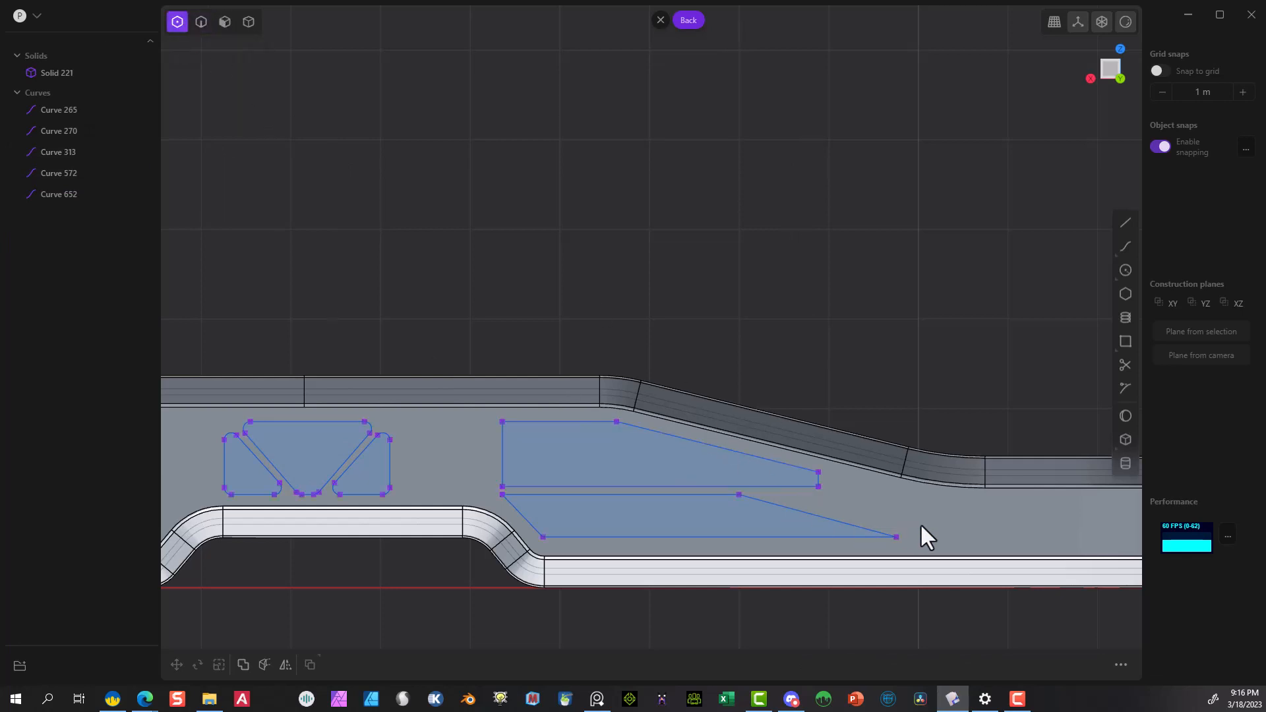
pyautogui.click(897, 537)
pyautogui.click(1075, 663)
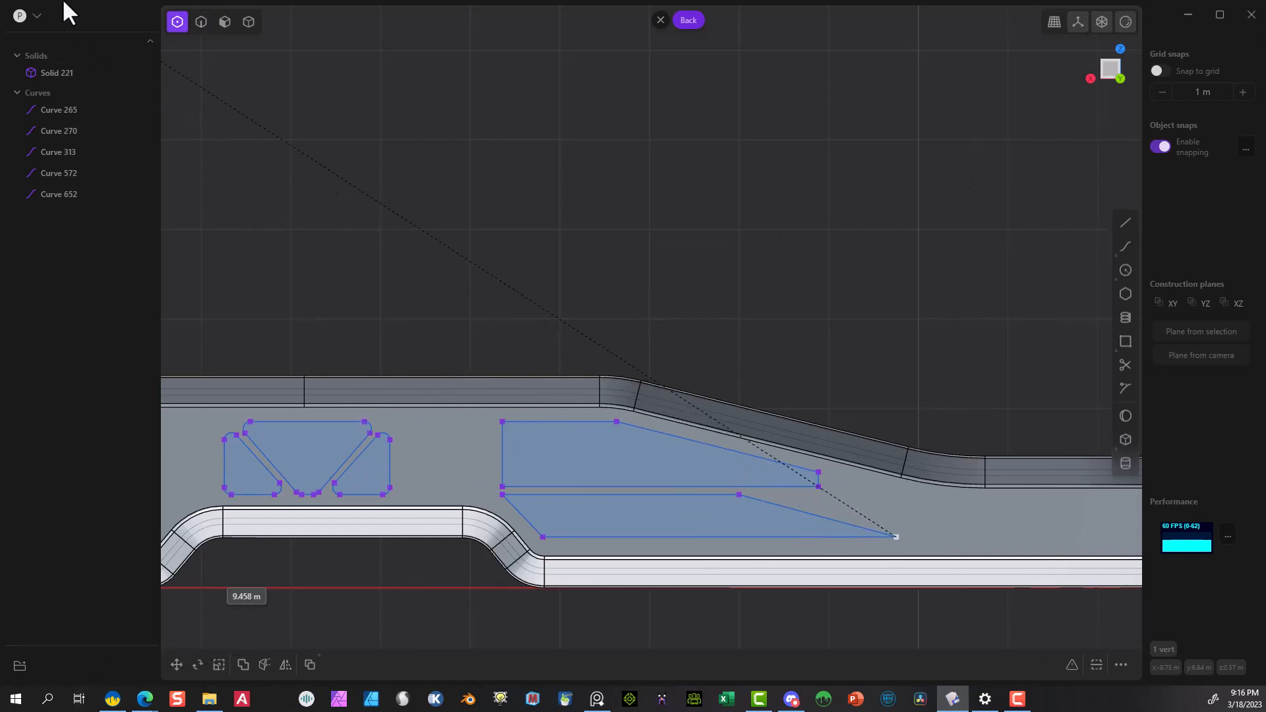
pyautogui.press('Escape')
pyautogui.press('g')
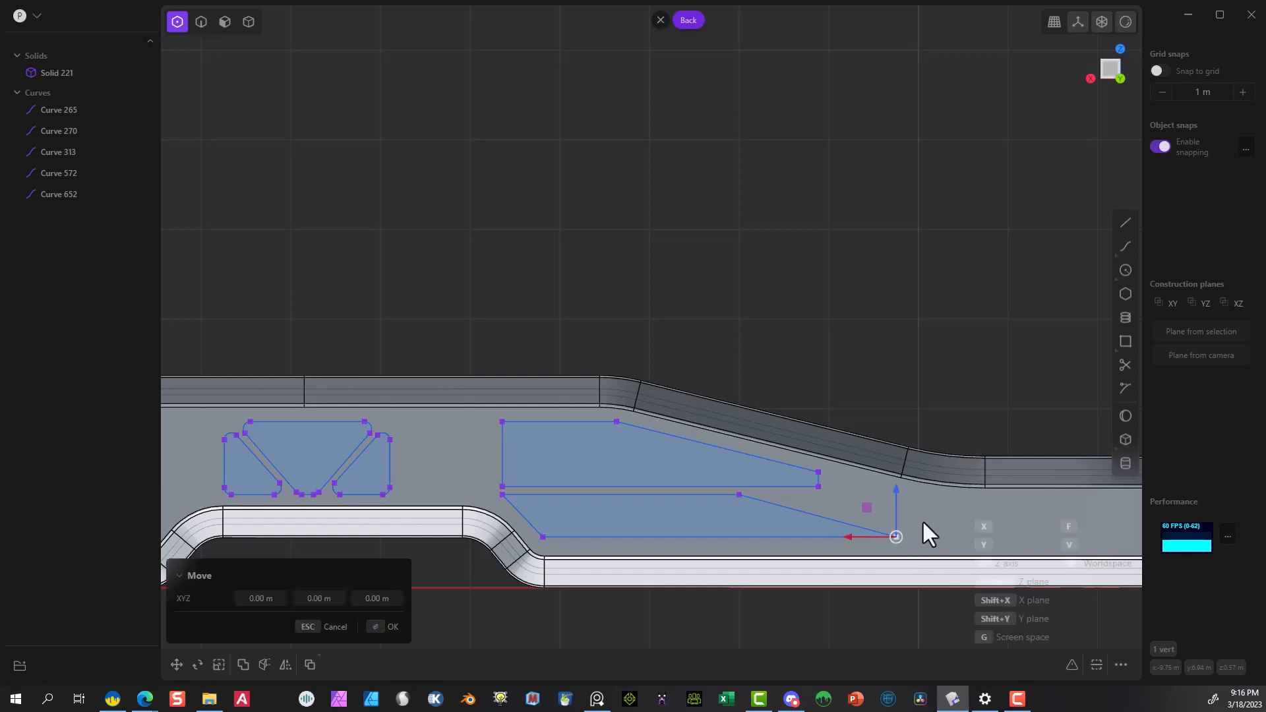
pyautogui.moveTo(850, 537); pyautogui.dragTo(805, 546)
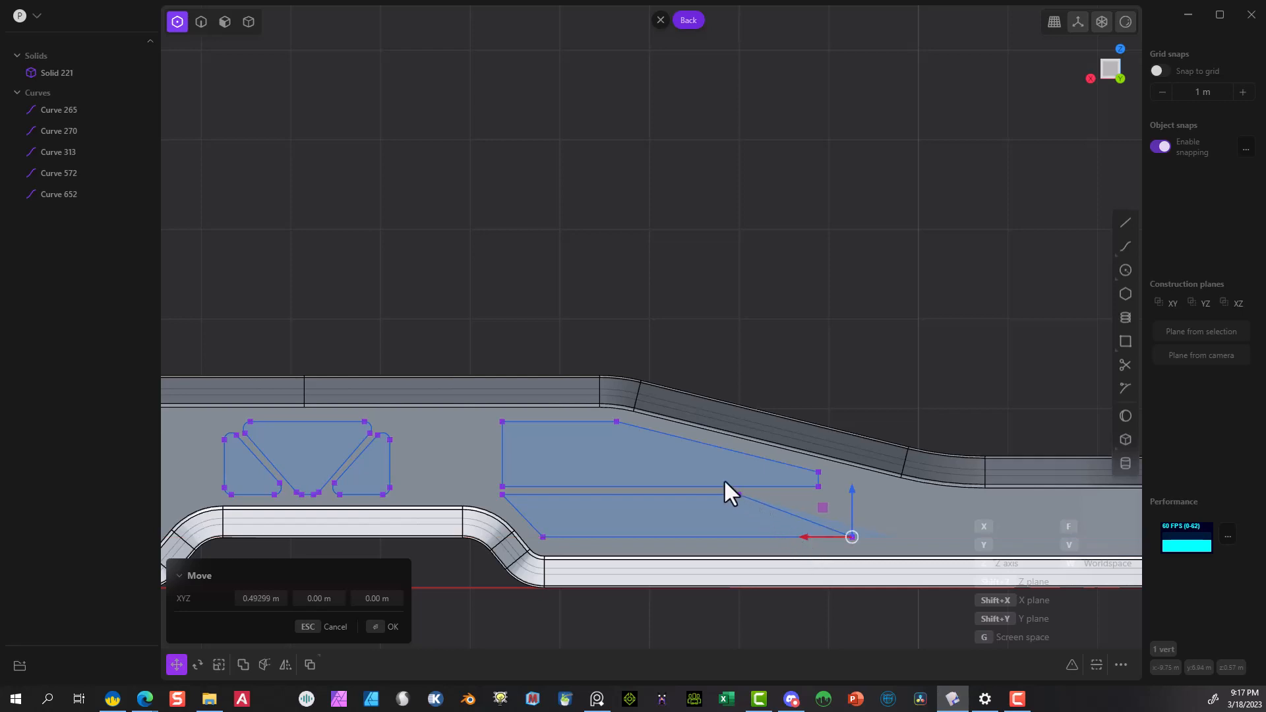
pyautogui.press('Return')
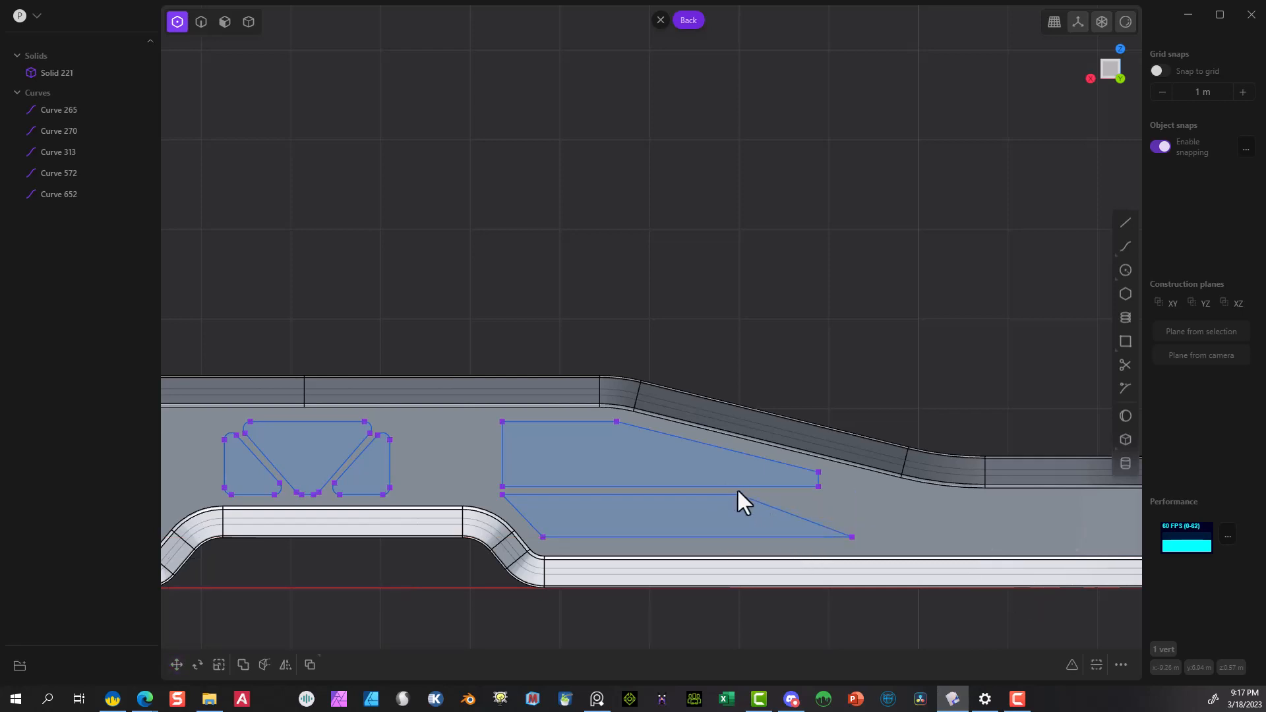
# Move the lower polygon's upper far vertex about -0.88 m along X and align its bottom far vertex directly beneath it.
pyautogui.press('g')
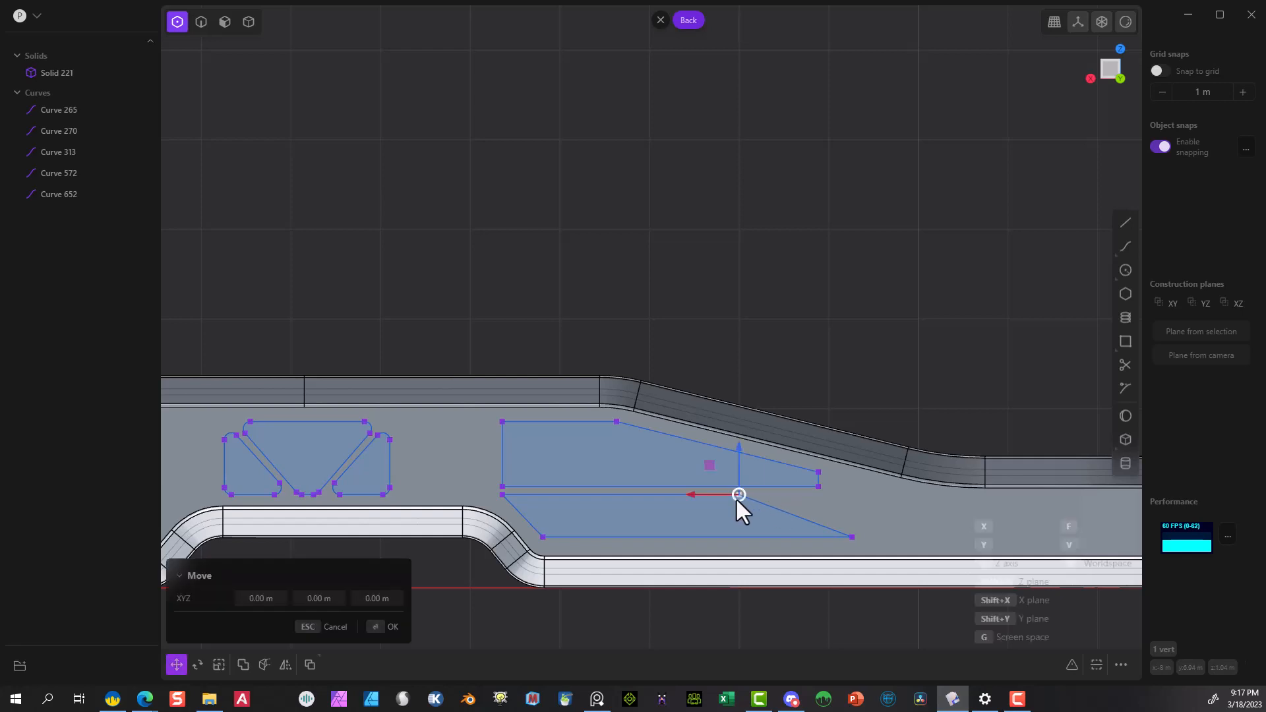
pyautogui.moveTo(704, 497); pyautogui.dragTo(776, 501)
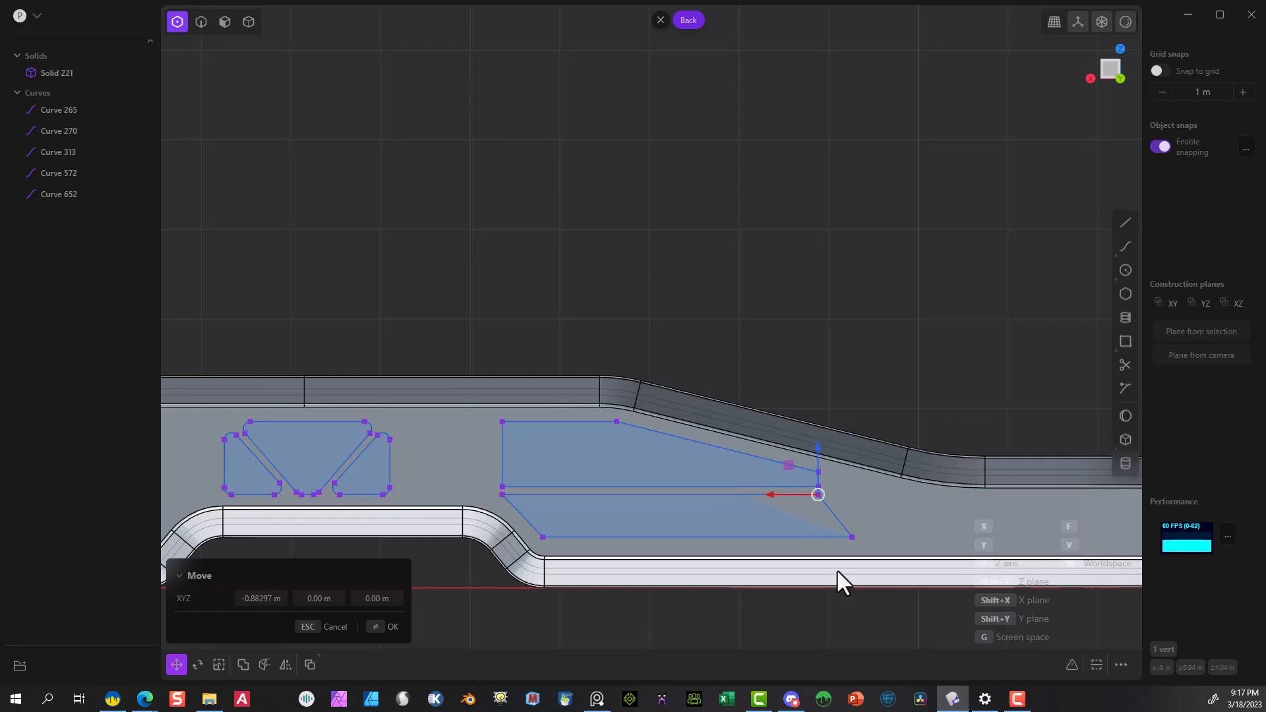
pyautogui.press('Return')
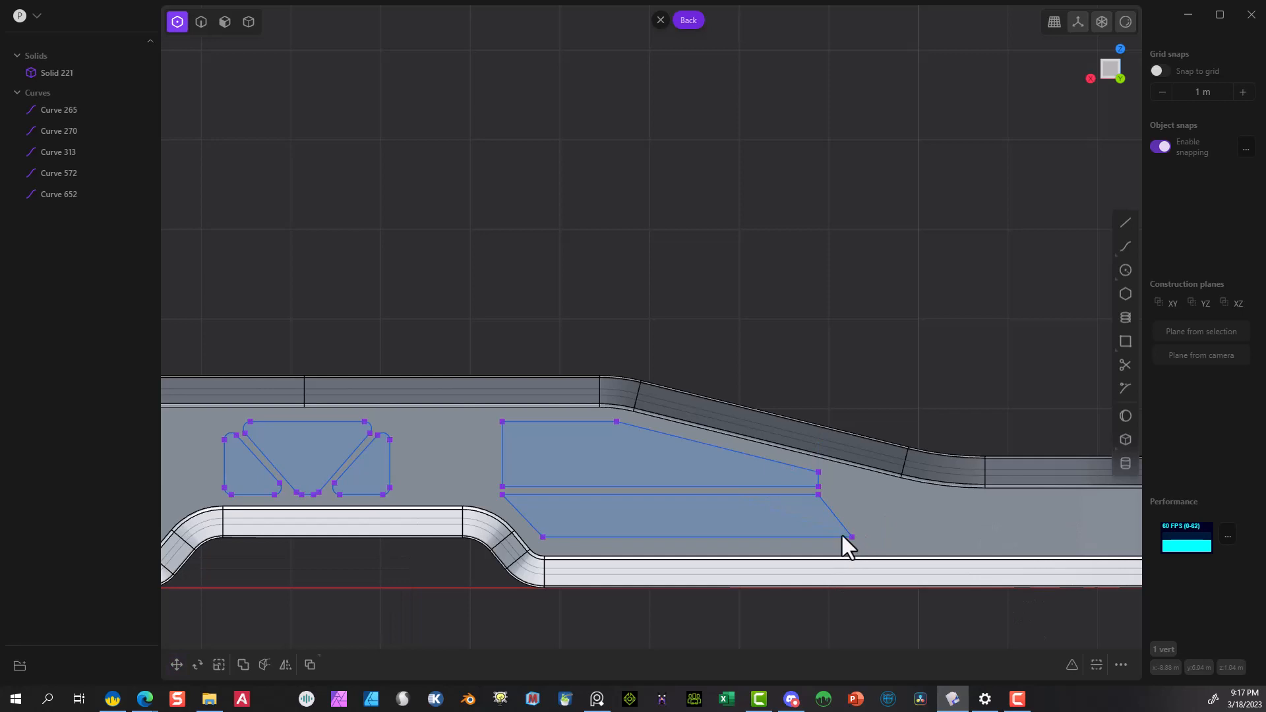
pyautogui.press('g')
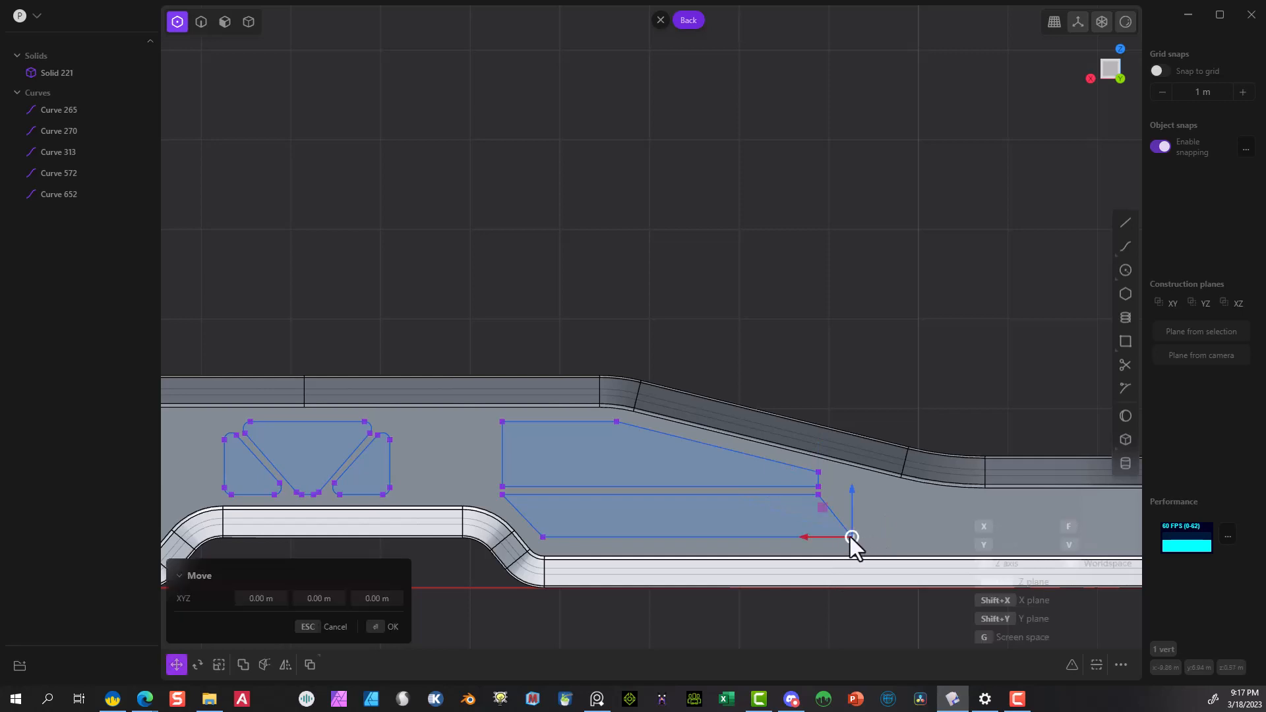
pyautogui.click(772, 536)
pyautogui.click(384, 627)
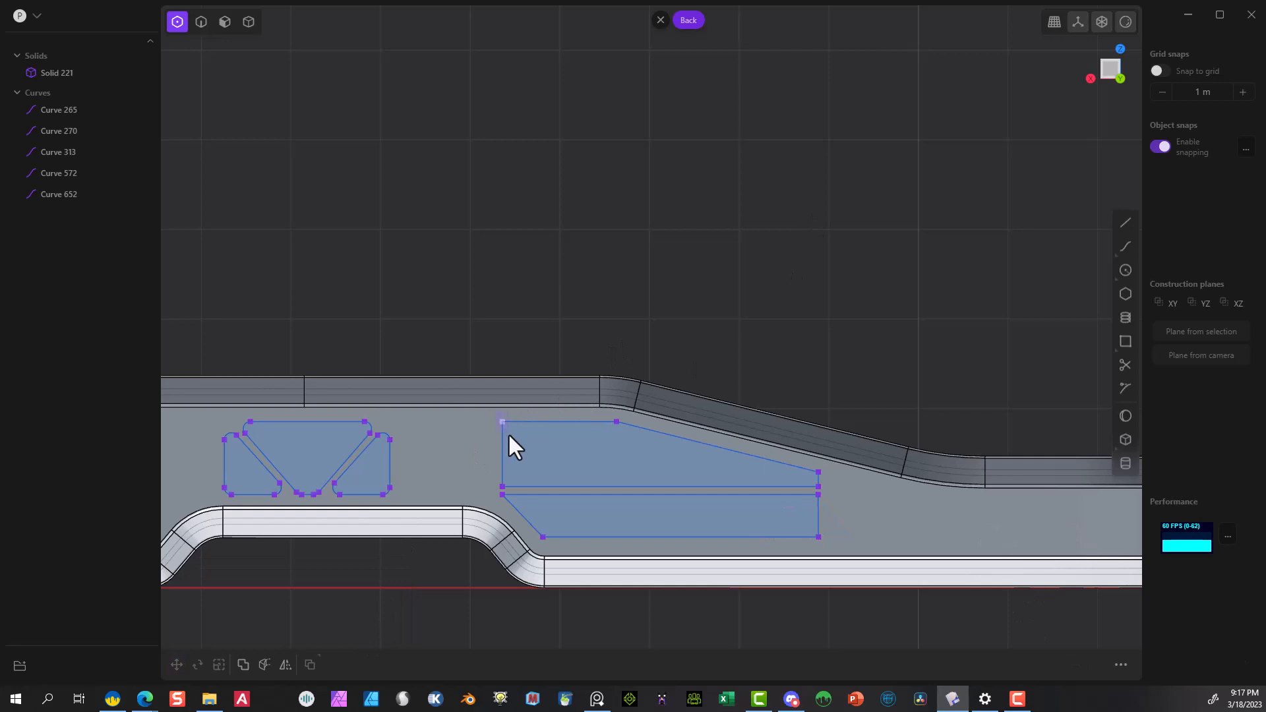
# Fillet the seven corner vertices at the near and far ends of both polygons with a radius of about 0.062 m.
pyautogui.click(517, 498)
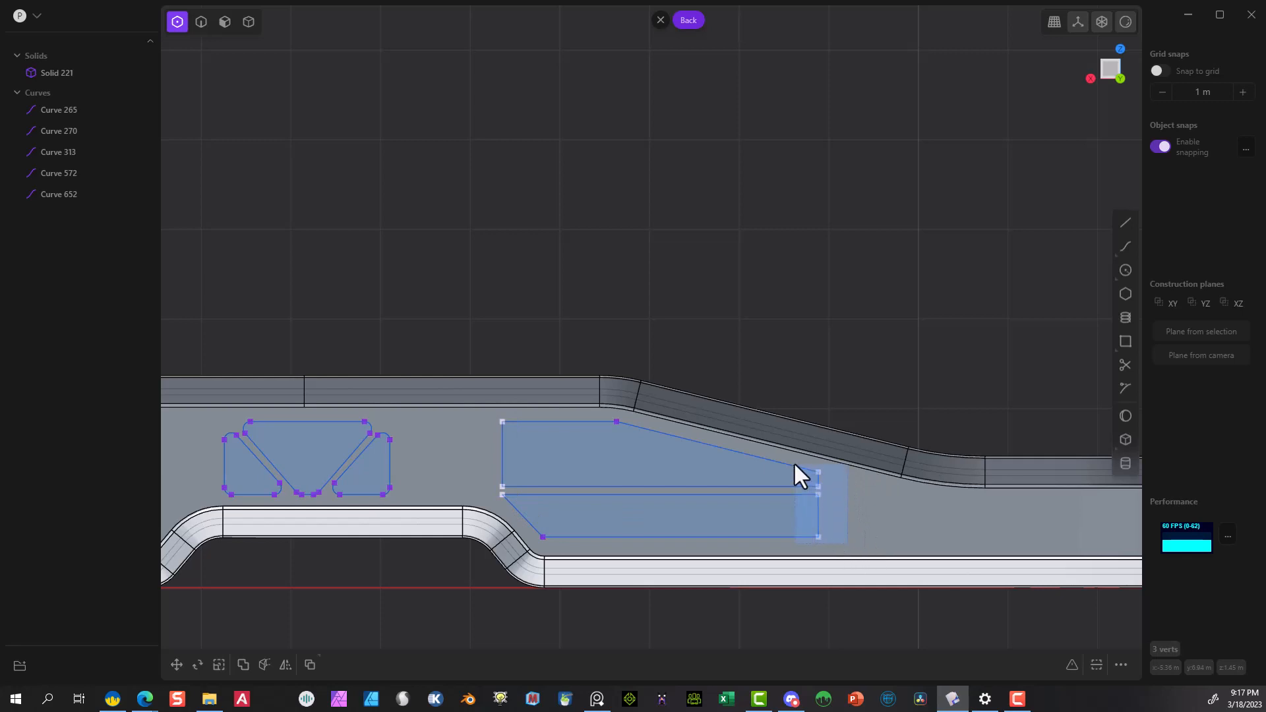
pyautogui.click(1068, 661)
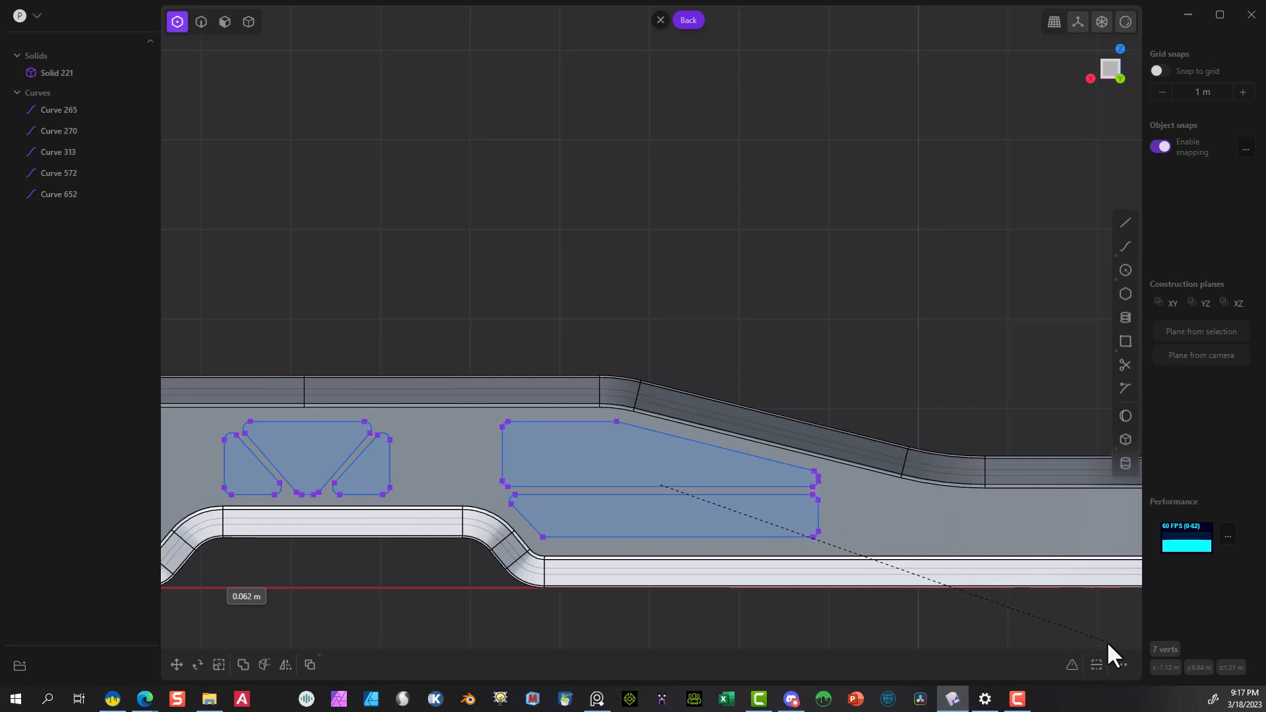
pyautogui.click(1107, 641)
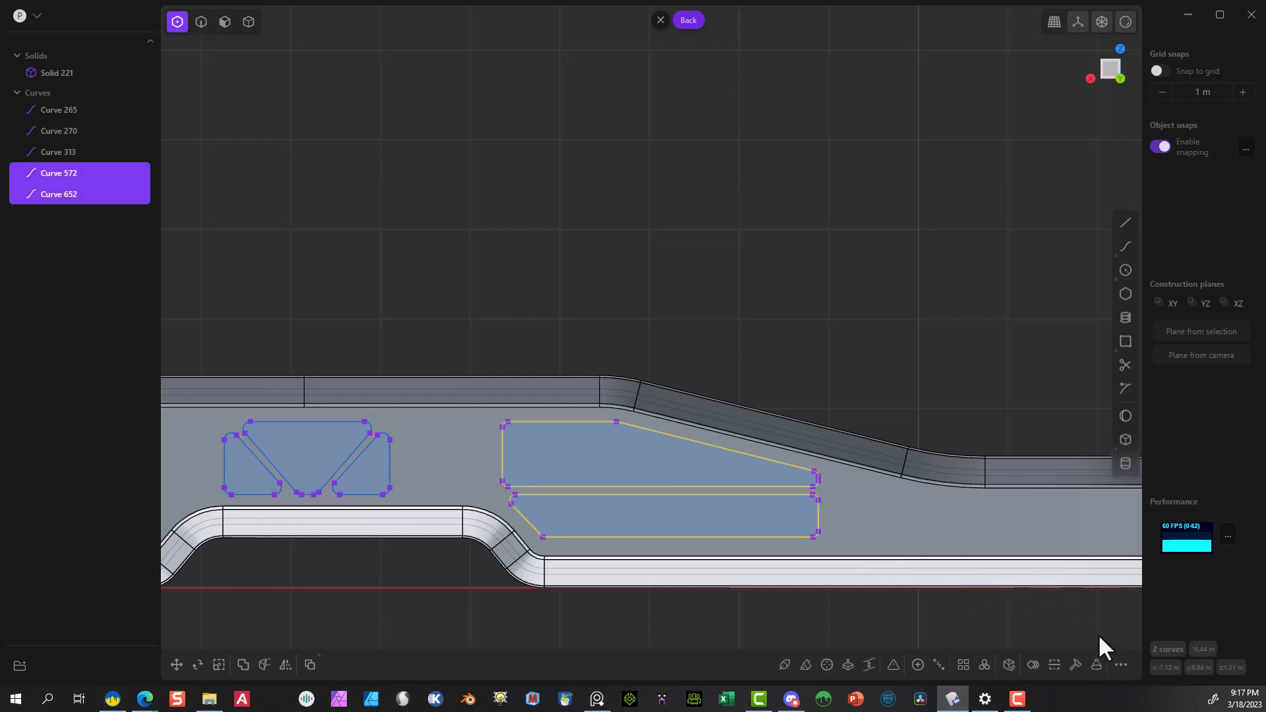
# Fillet the lower polygon's bottom slanted corner and the upper polygon's obtuse top corner where the slope begins.
pyautogui.click(835, 371)
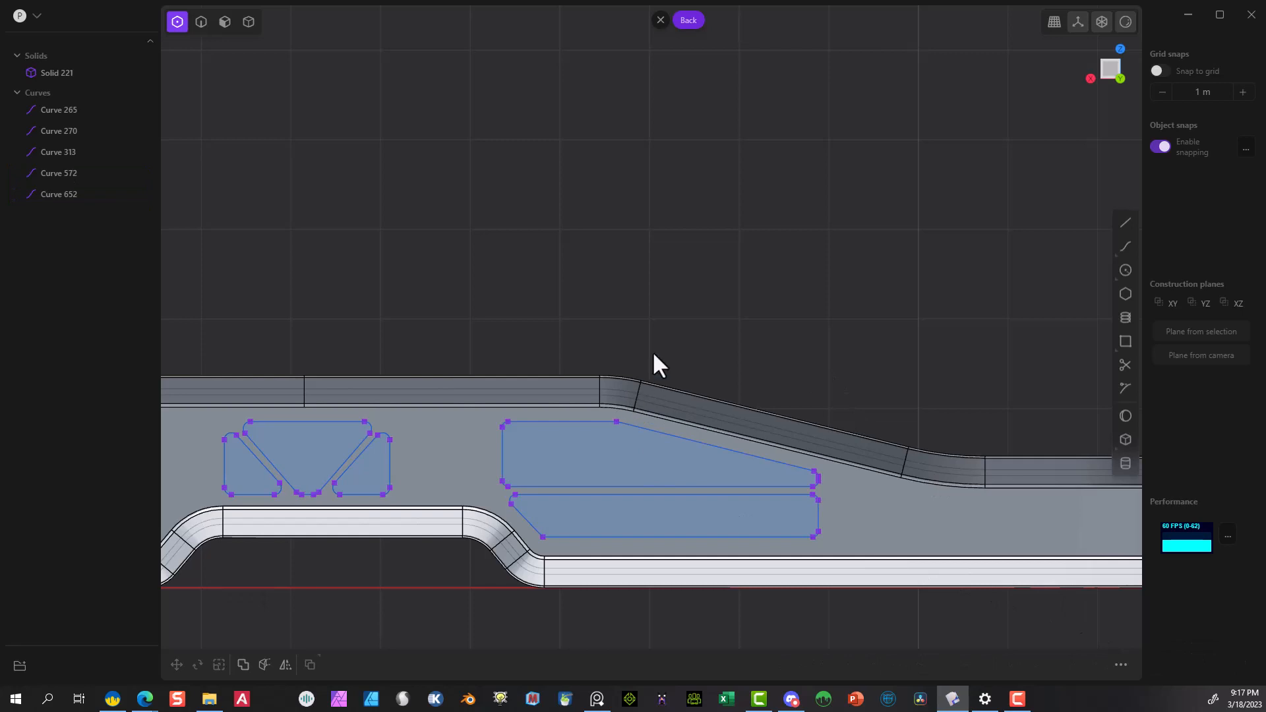
pyautogui.click(561, 531)
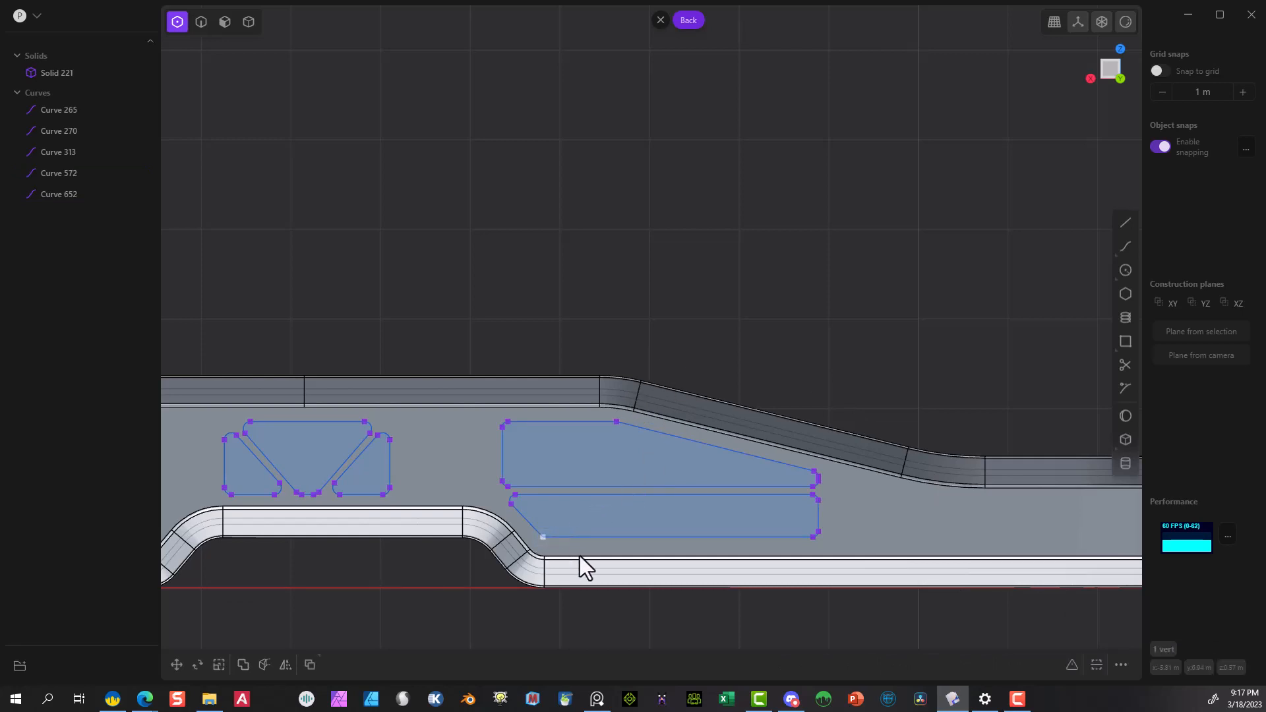
pyautogui.press('g')
pyautogui.click(861, 659)
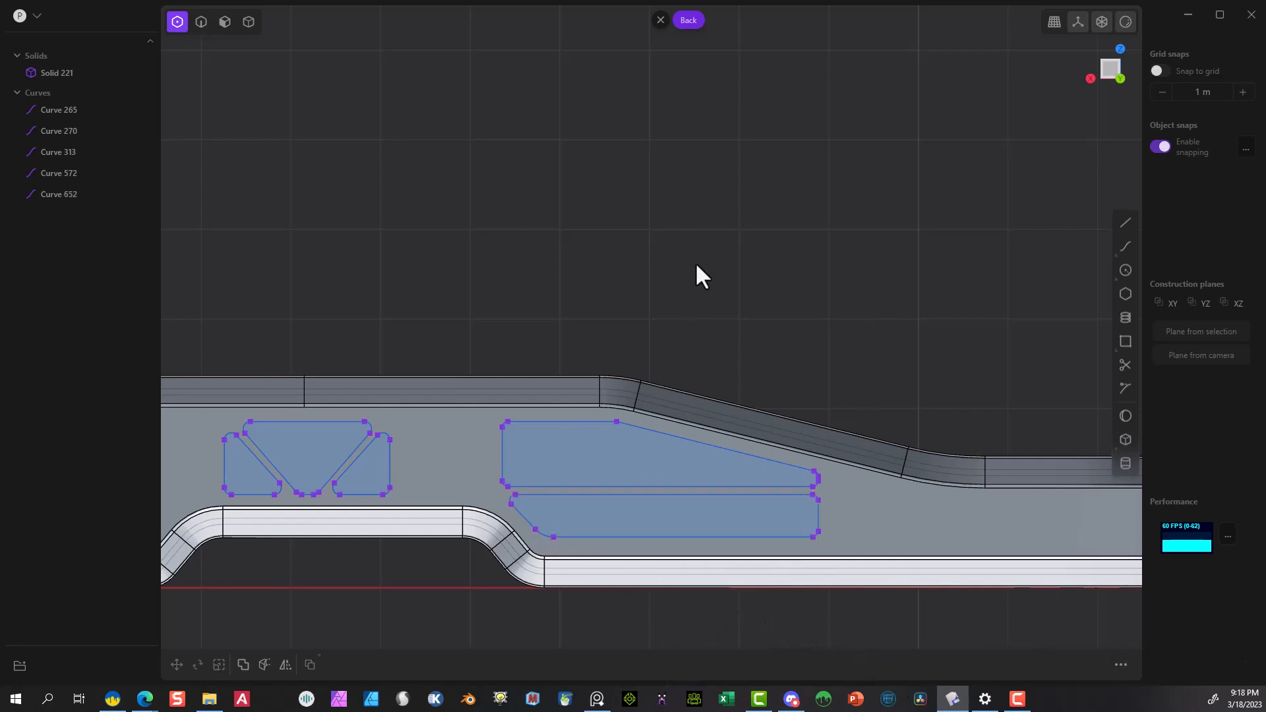
pyautogui.click(616, 421)
pyautogui.press('g')
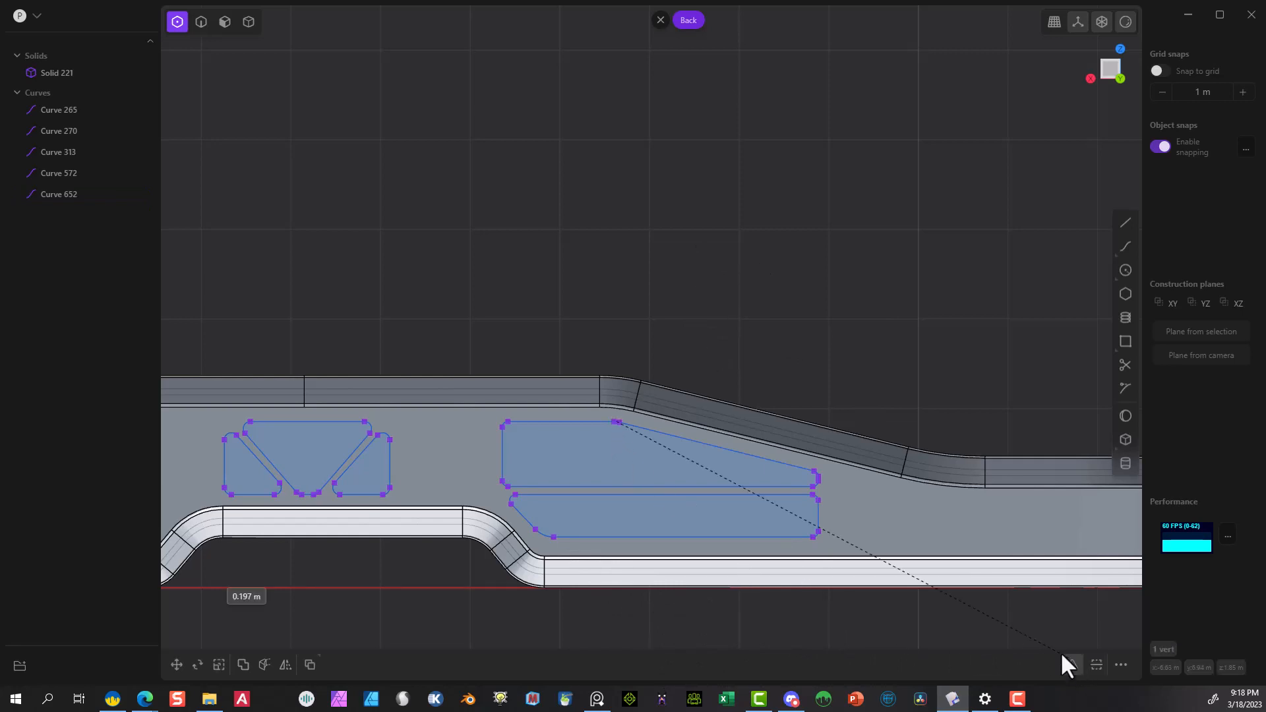
pyautogui.click(1161, 650)
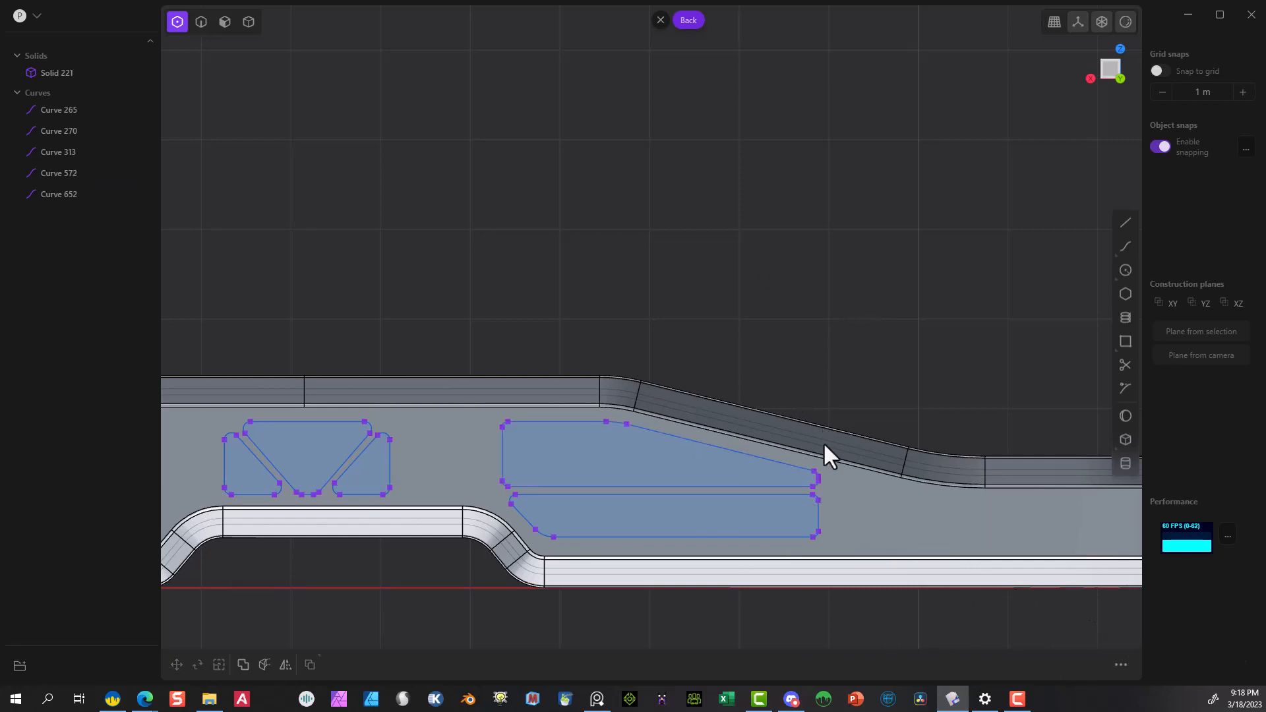
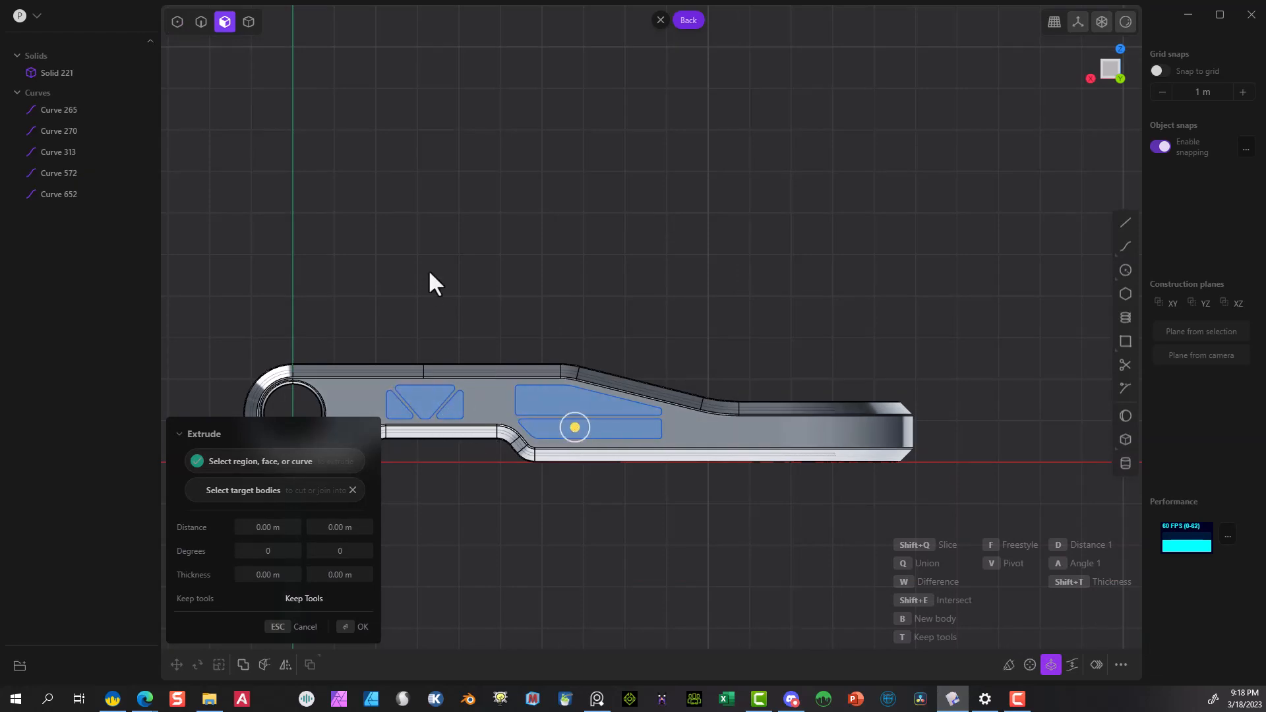
# Extrude the five cutout regions about 0.211 m into the arm as separate solids.
pyautogui.moveTo(429, 282); pyautogui.dragTo(717, 612, button='middle')
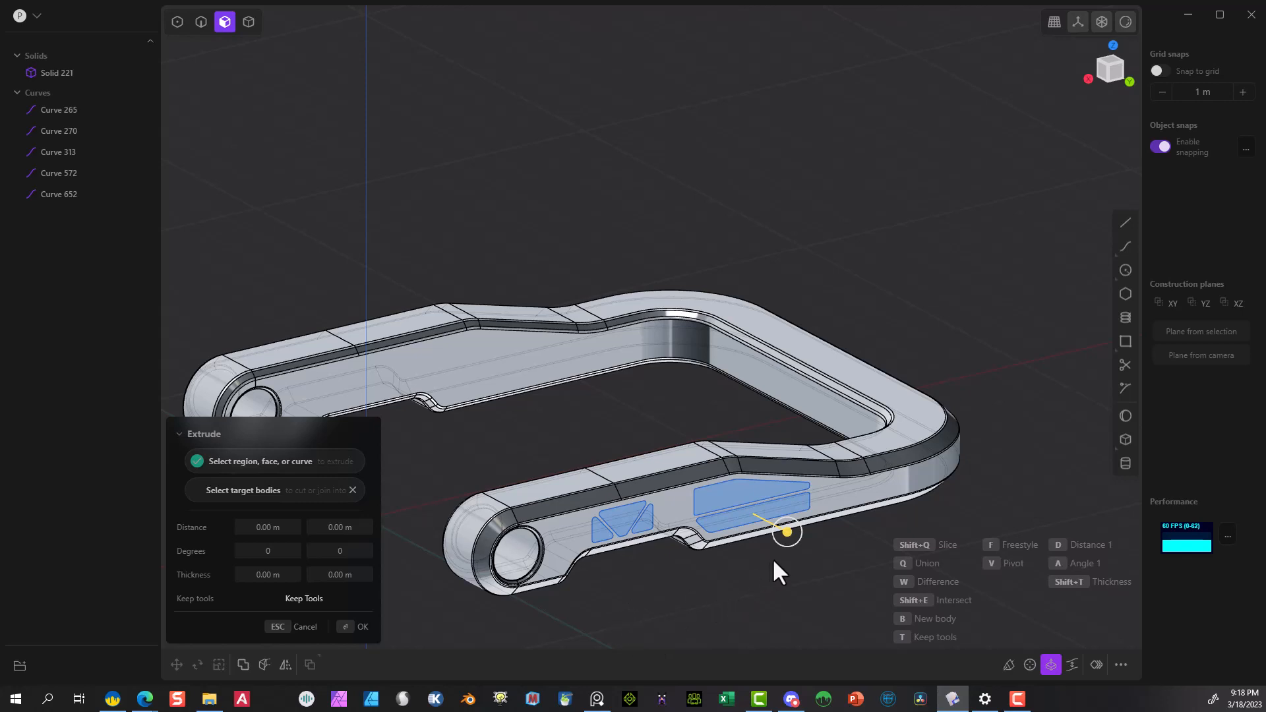
pyautogui.moveTo(785, 533); pyautogui.dragTo(769, 528)
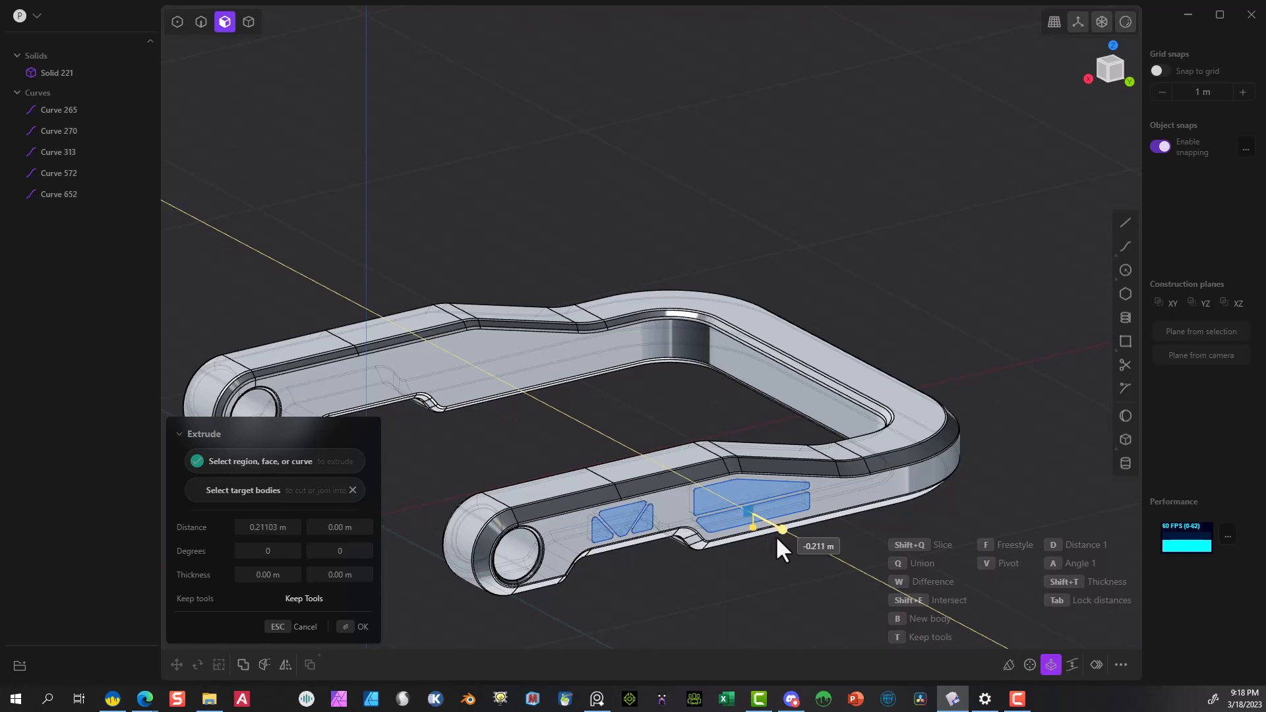
pyautogui.scroll(5, 683, 595)
pyautogui.moveTo(683, 569); pyautogui.dragTo(719, 556, button='middle')
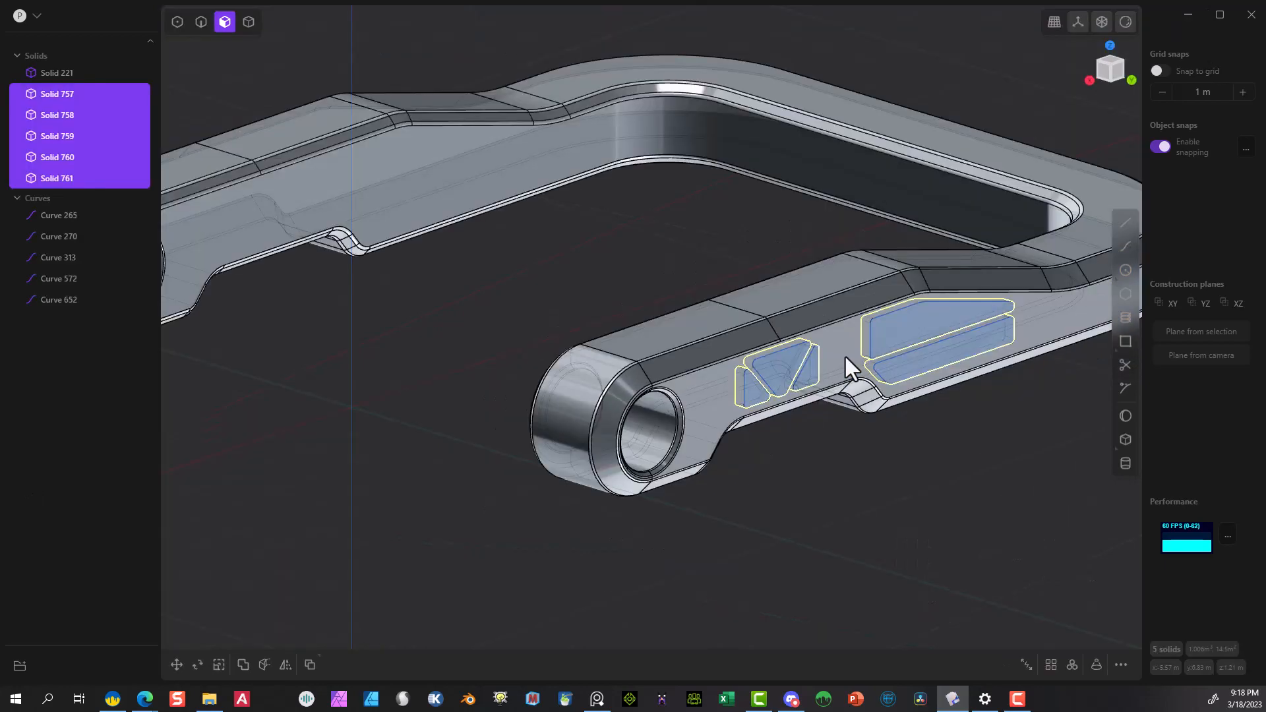
# Delete all five cutout profile curves, keeping the extruded solids.
pyautogui.scroll(3, 942, 347)
pyautogui.scroll(4, 942, 337)
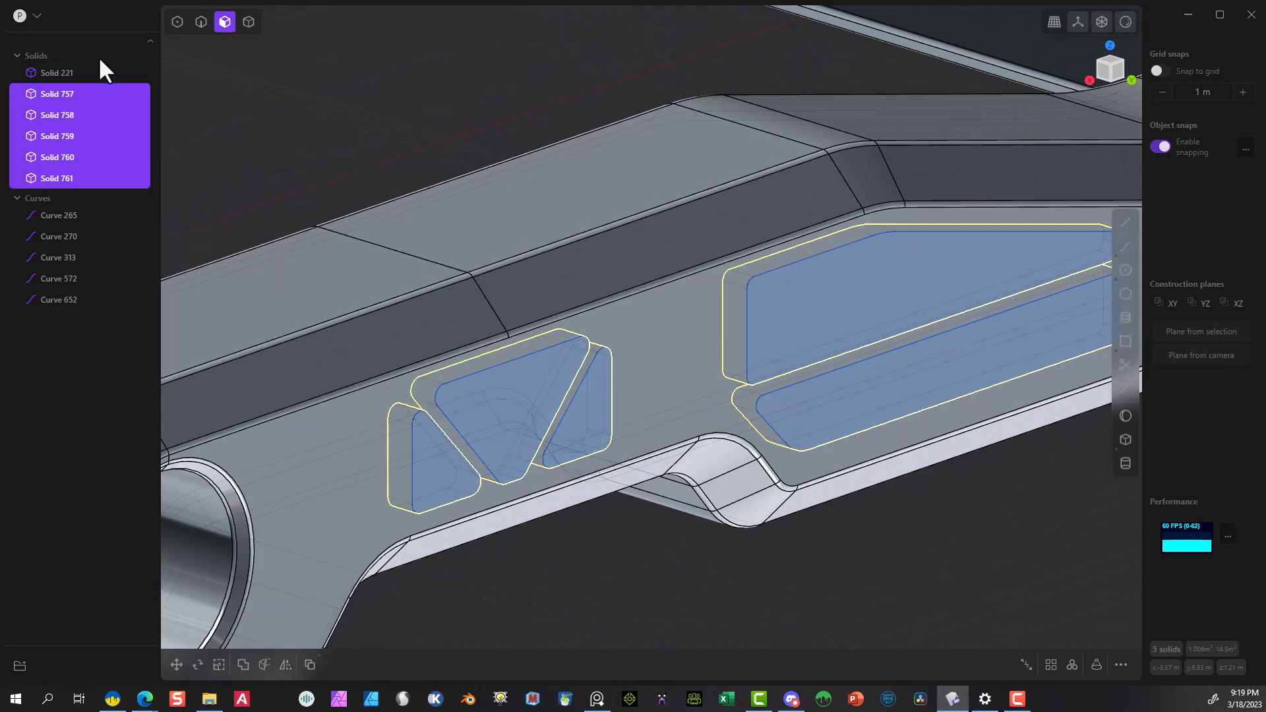
pyautogui.click(73, 215)
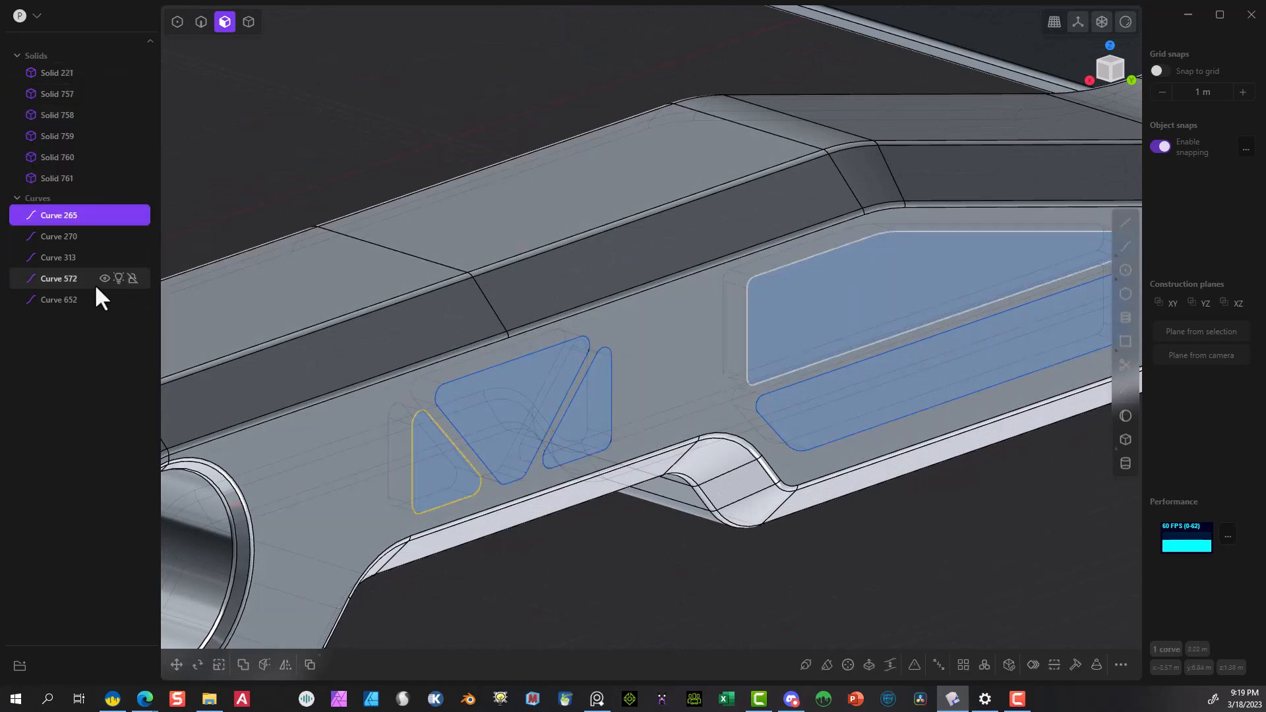
pyautogui.keyDown('shift'); pyautogui.click(60, 298); pyautogui.keyUp('shift')
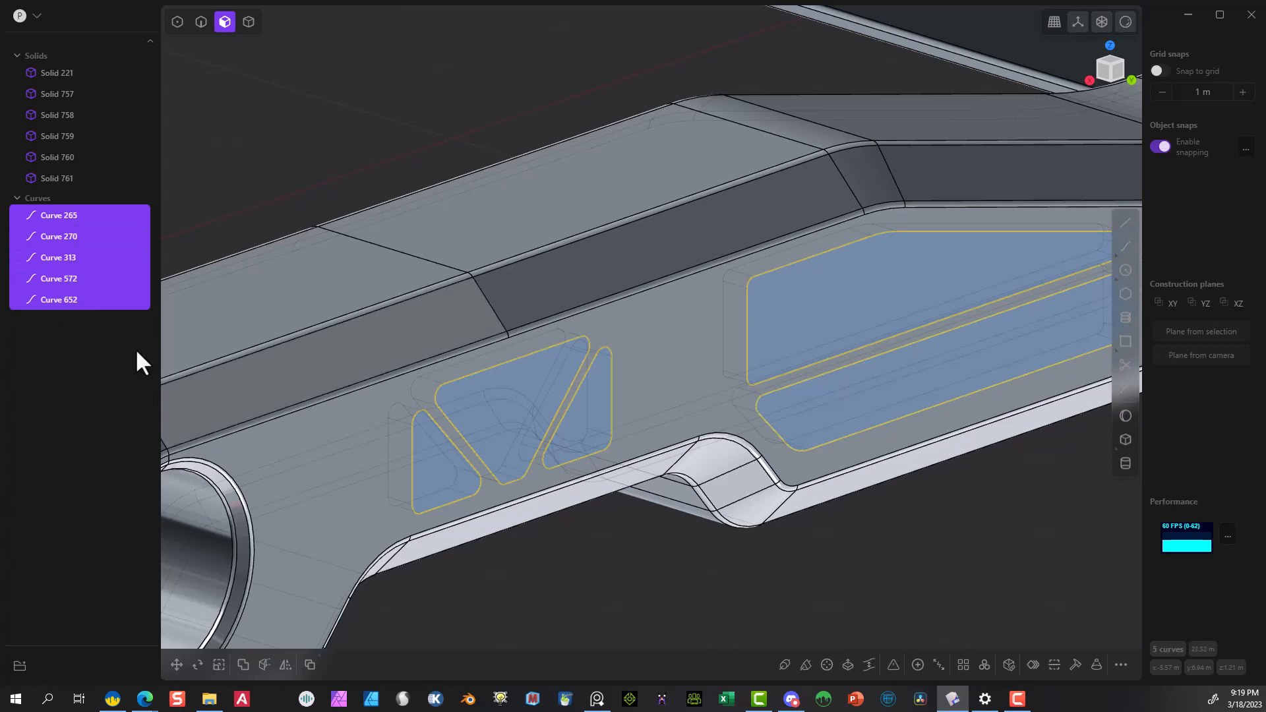
pyautogui.press('Delete')
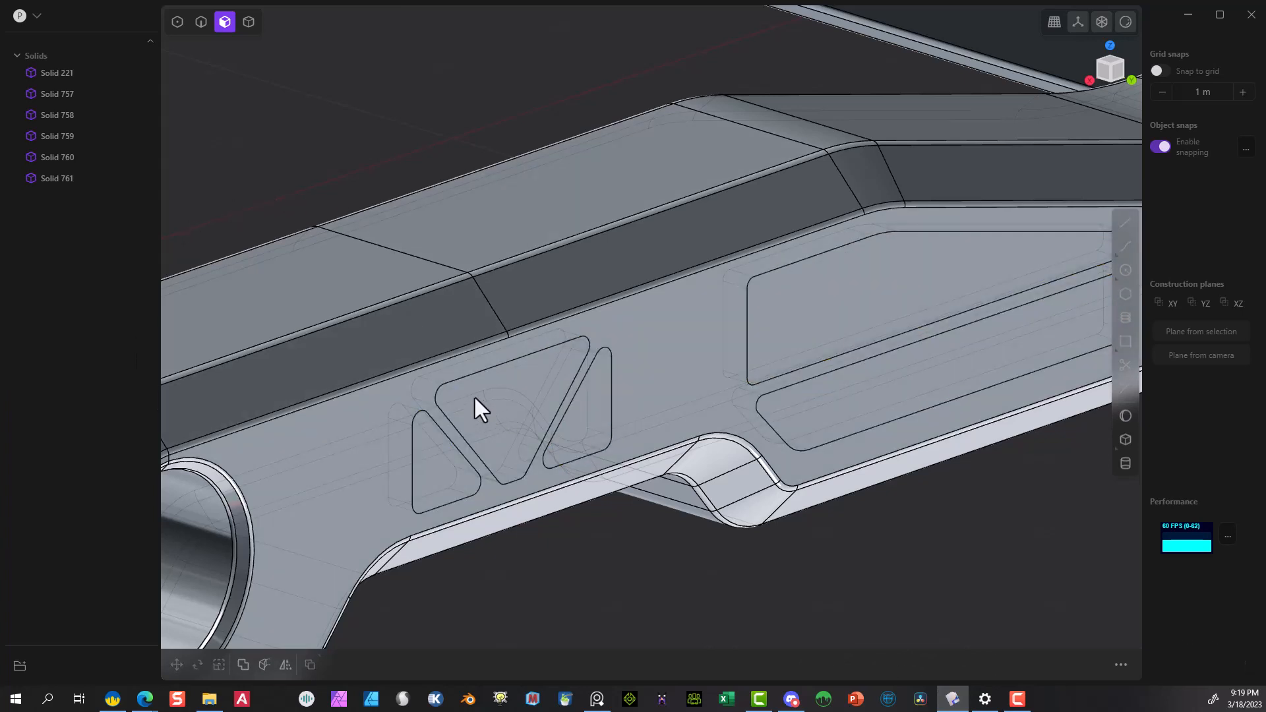
# Fillet the inner end edges of the five cutout solids with a radius of about 0.033 m.
pyautogui.click(201, 23)
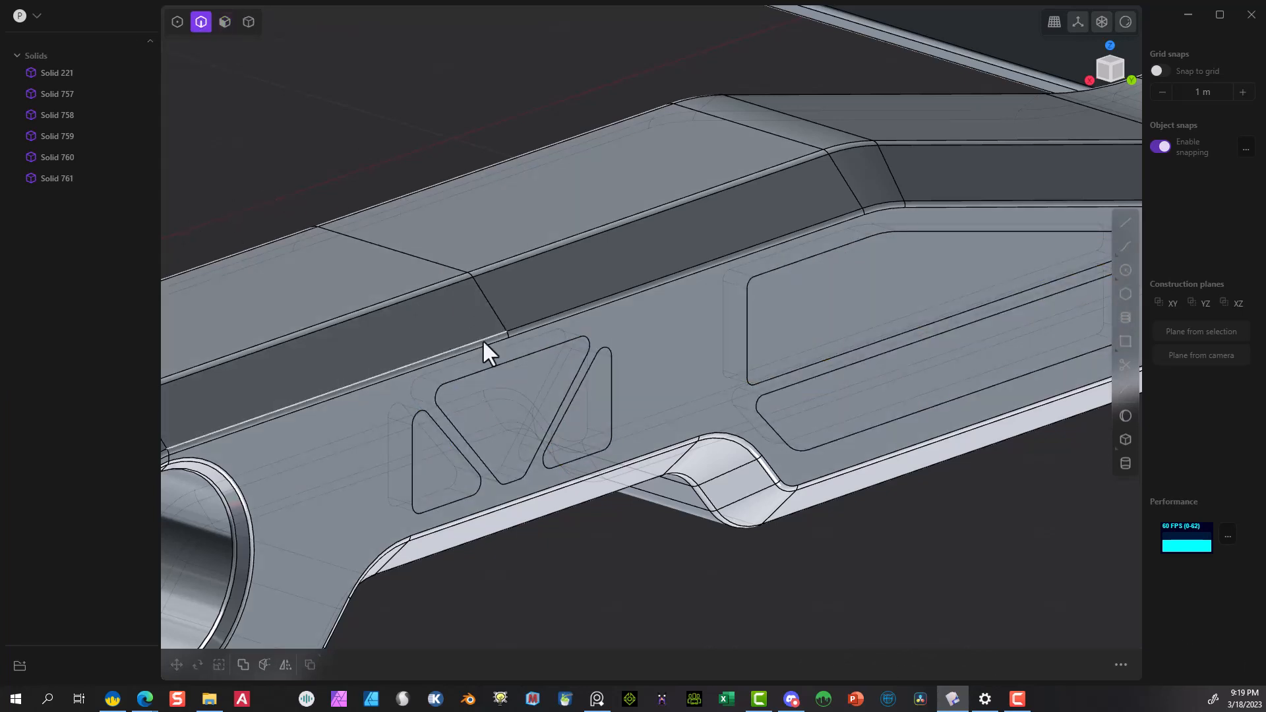
pyautogui.click(484, 353)
pyautogui.press('f')
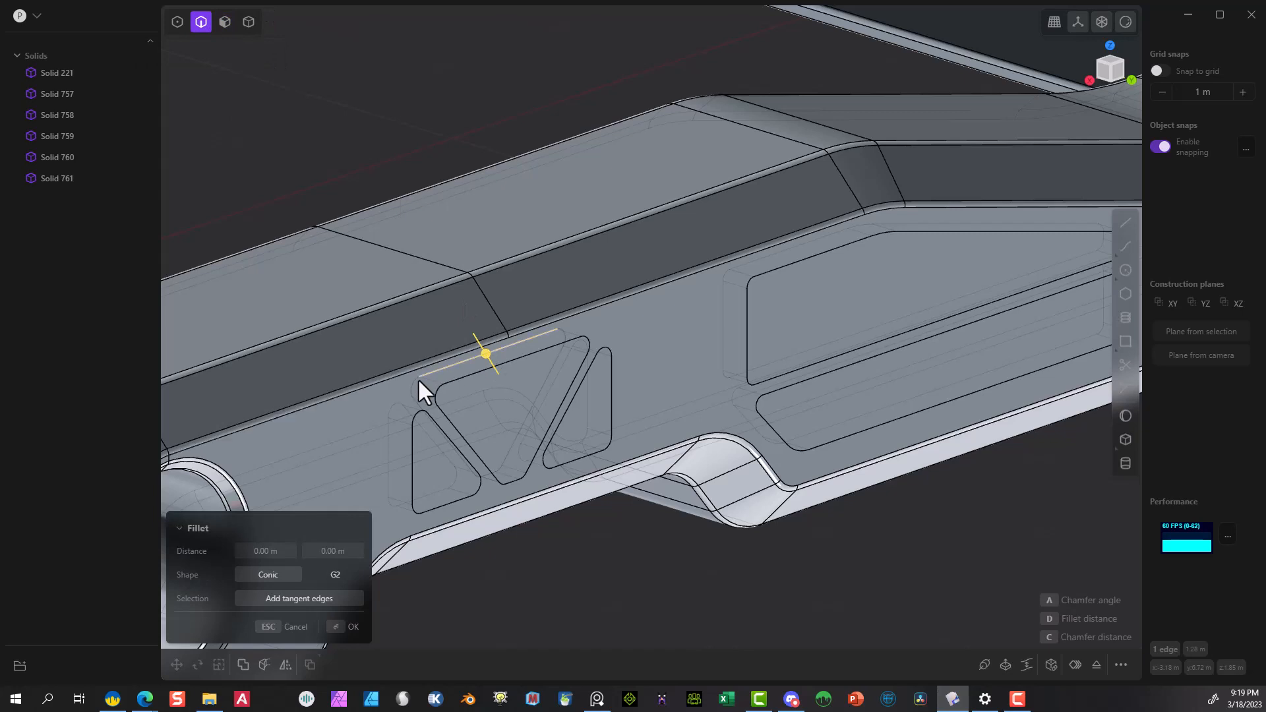
pyautogui.click(390, 445)
pyautogui.click(742, 262)
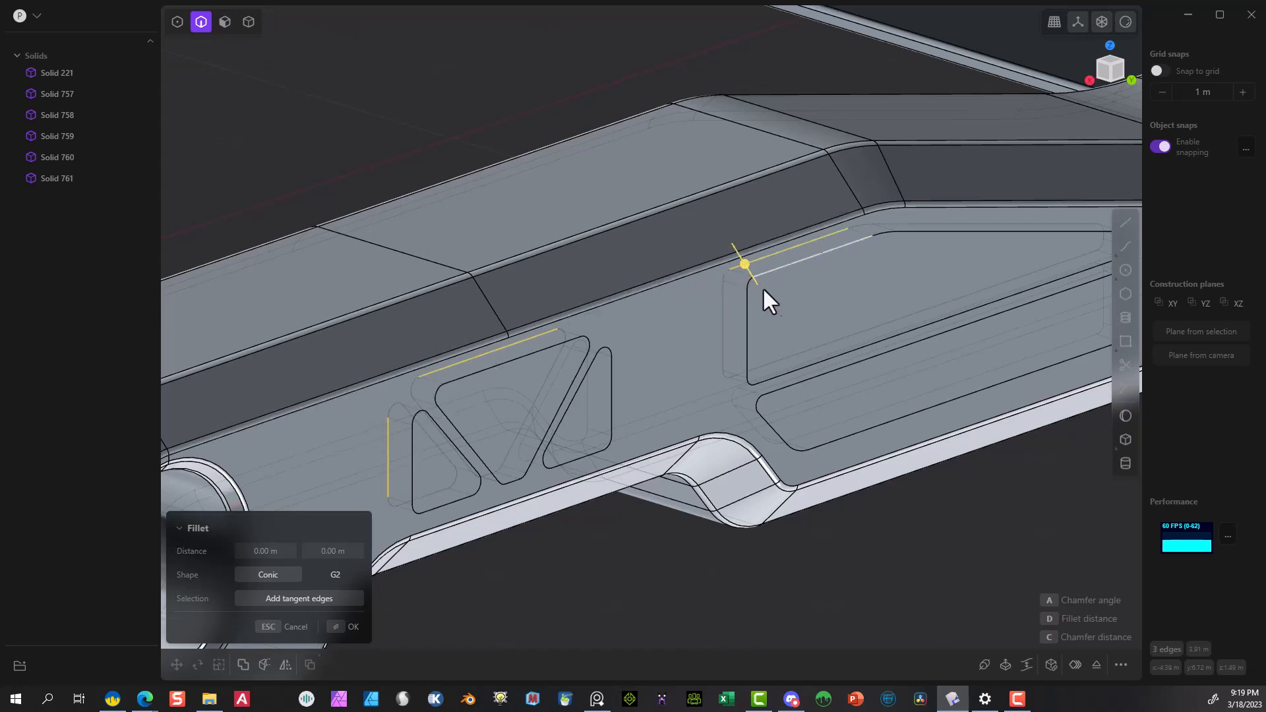
pyautogui.click(745, 416)
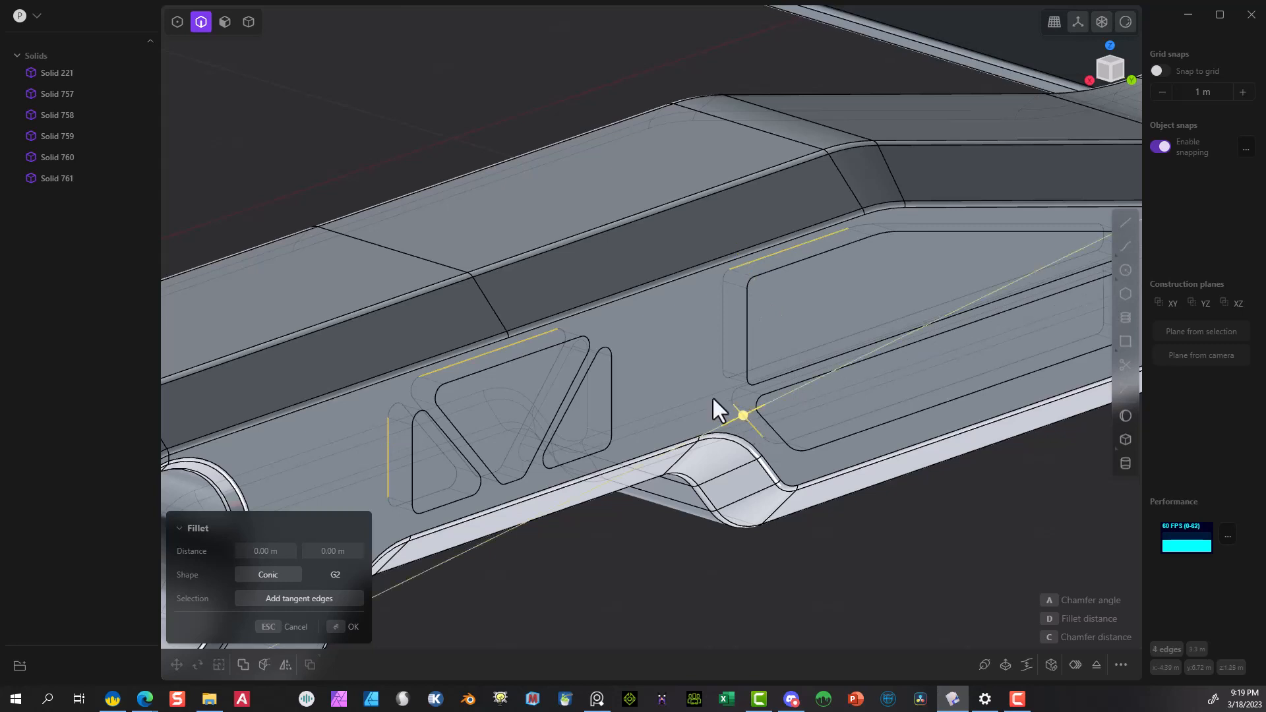
pyautogui.click(577, 343)
pyautogui.keyDown('shift'); pyautogui.moveTo(577, 343); pyautogui.dragTo(425, 199, button='middle'); pyautogui.keyUp('shift')
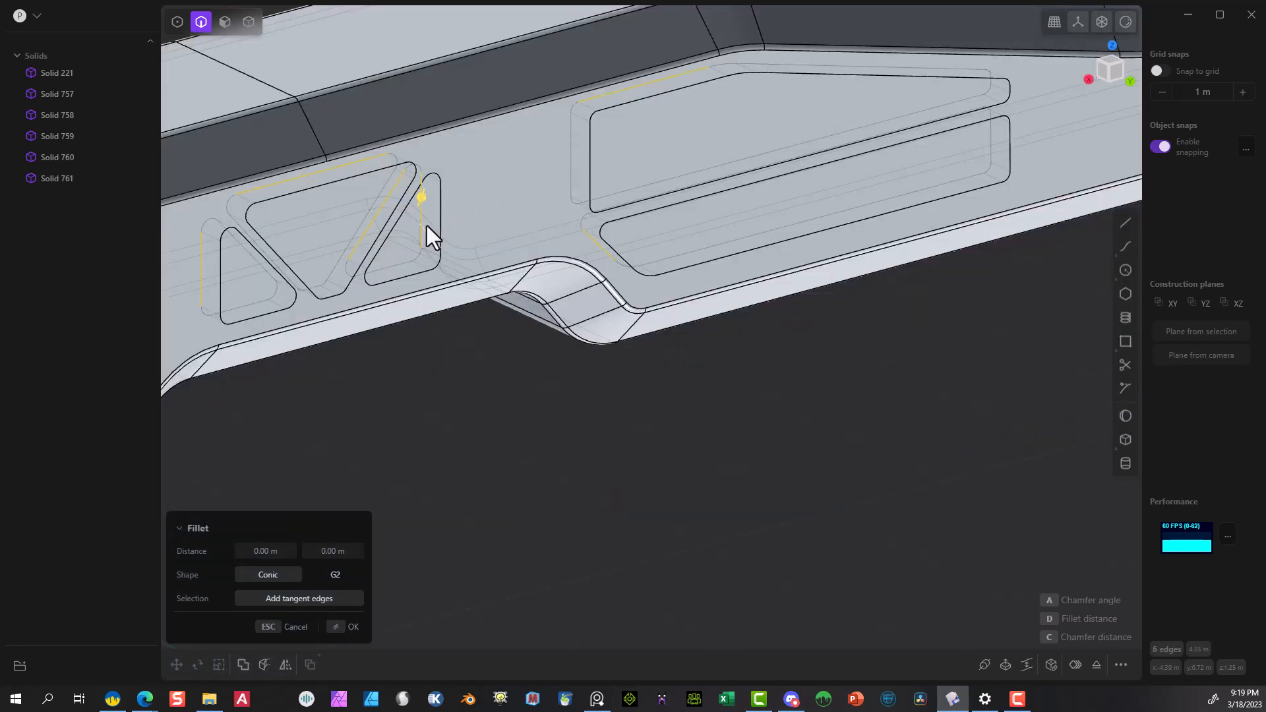
pyautogui.moveTo(422, 198); pyautogui.dragTo(428, 201)
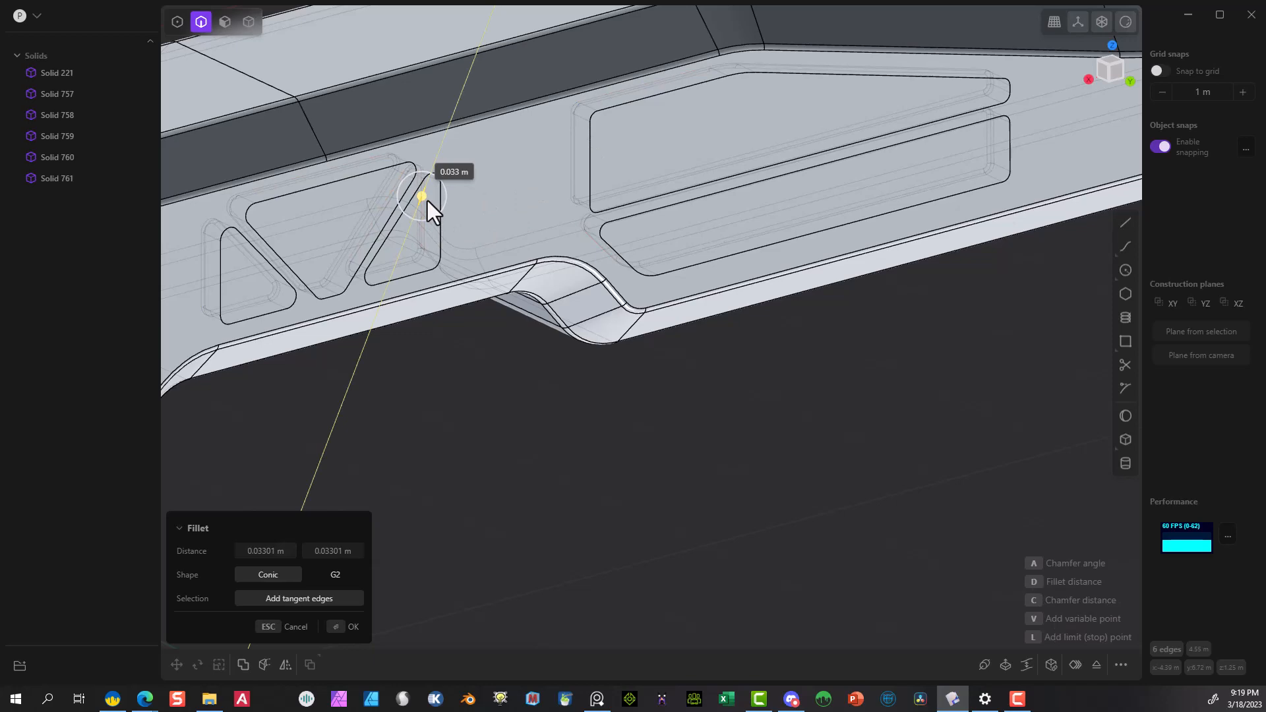
pyautogui.moveTo(427, 201); pyautogui.dragTo(453, 323, button='middle')
pyautogui.scroll(-6, 450, 323)
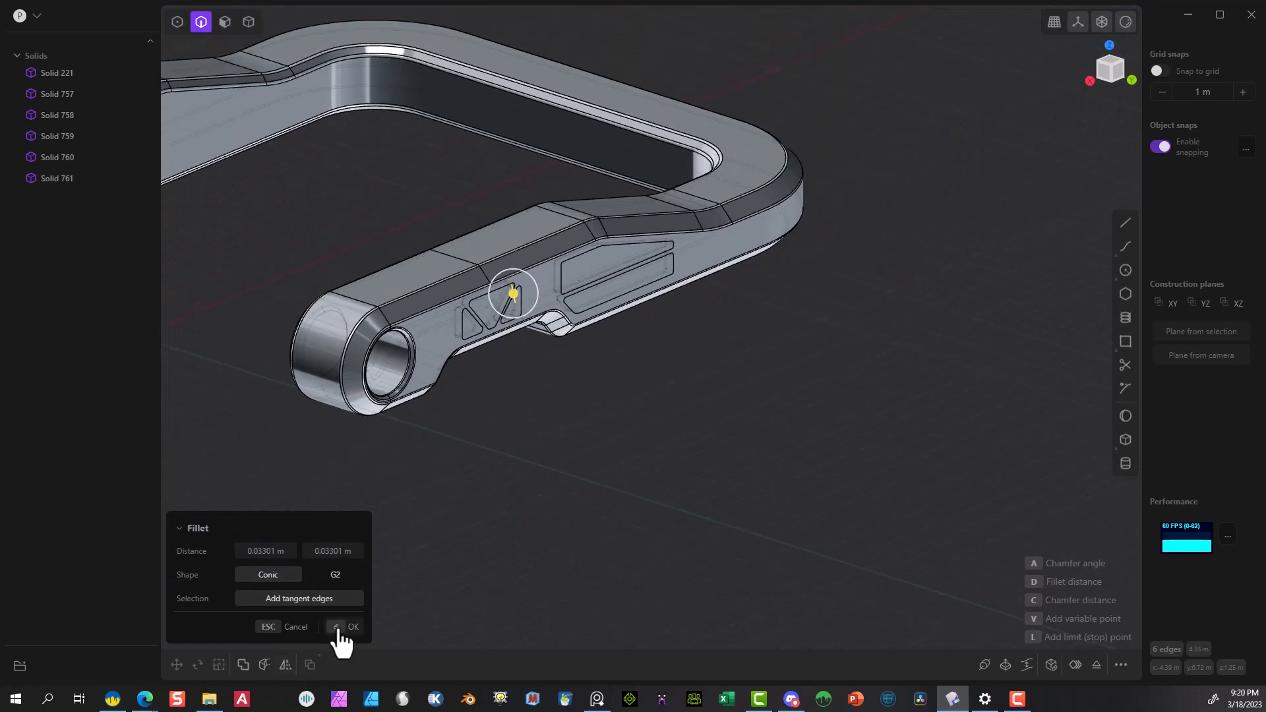
pyautogui.click(337, 627)
# Mirror the five cutout solids across the arm's lengthwise centreline, parallel to X, onto the arm's inner side.
pyautogui.press('7')
pyautogui.hotkey('alt', 'x')
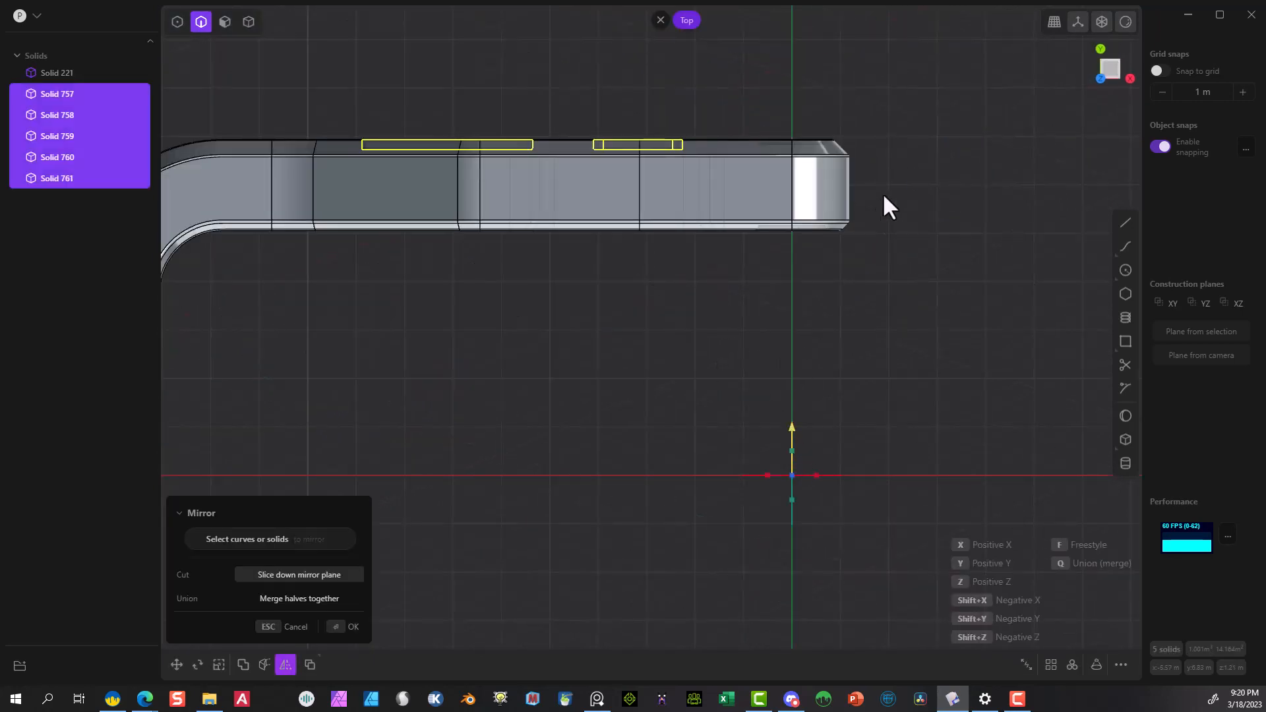
pyautogui.click(849, 188)
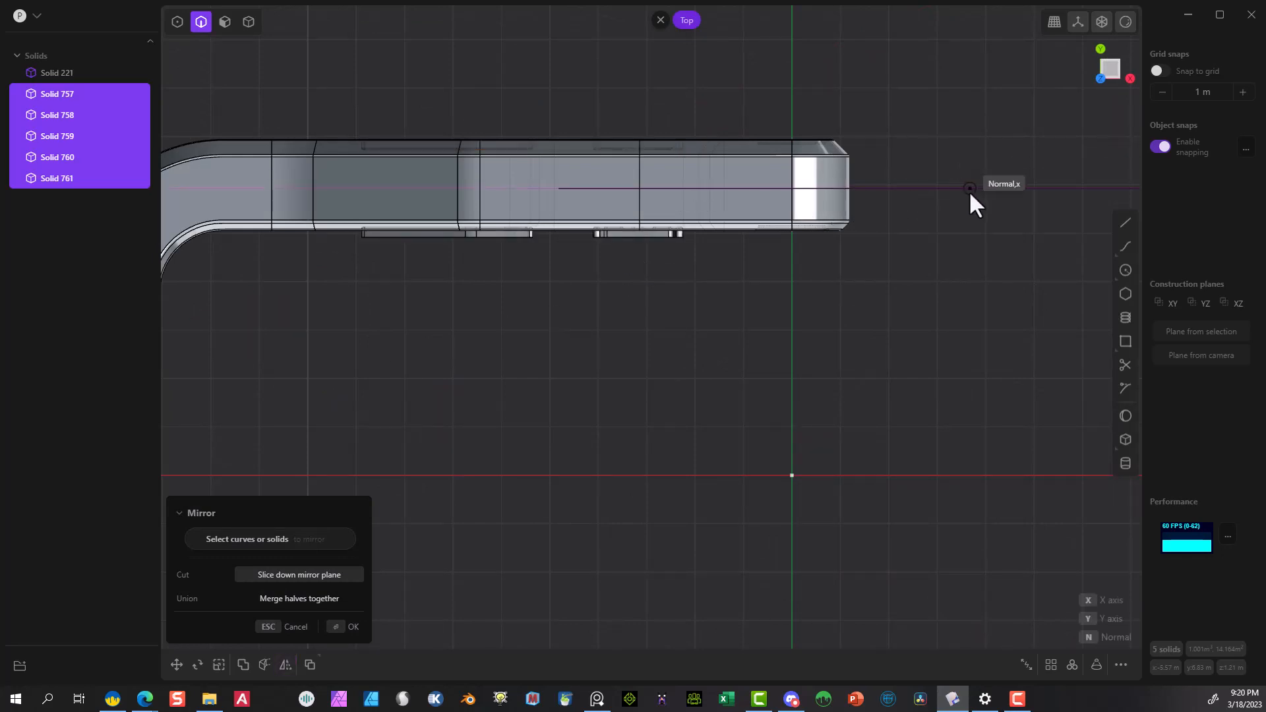
pyautogui.click(970, 189)
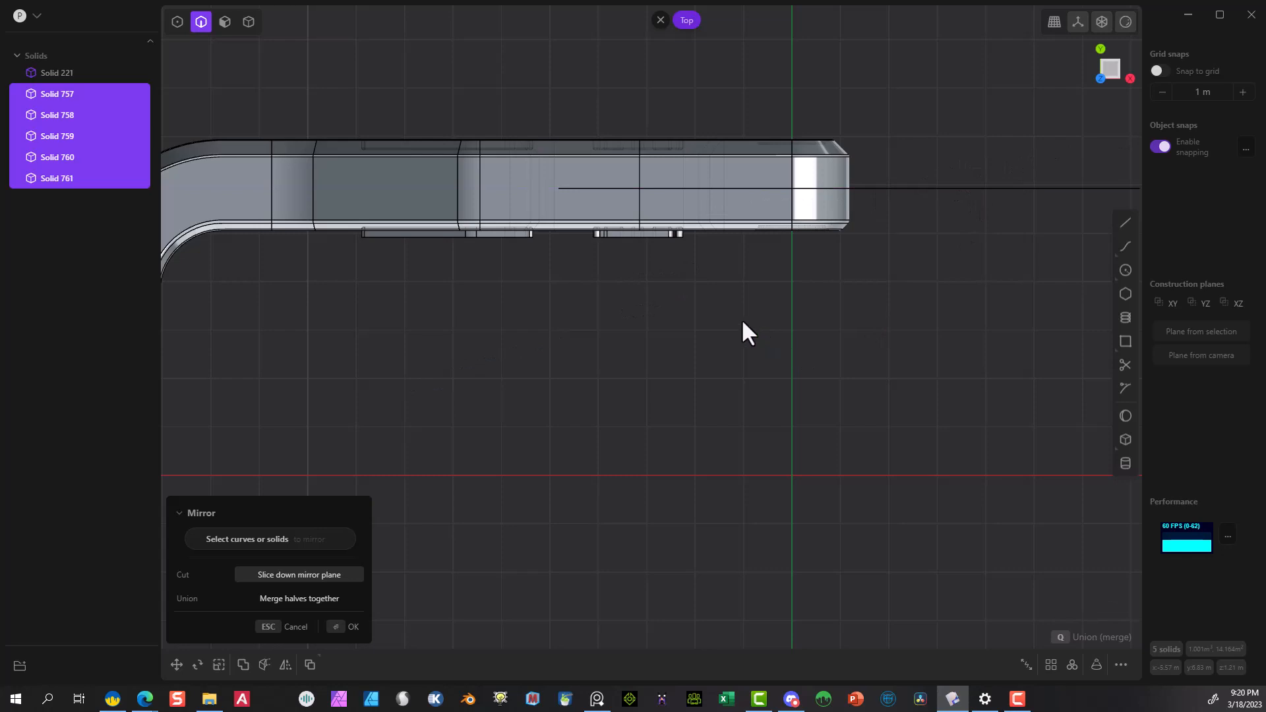
pyautogui.click(343, 626)
# Move the five mirrored solids about 0.126 m along Y into the arm's inner face.
pyautogui.moveTo(710, 280); pyautogui.dragTo(349, 283)
pyautogui.click(248, 22)
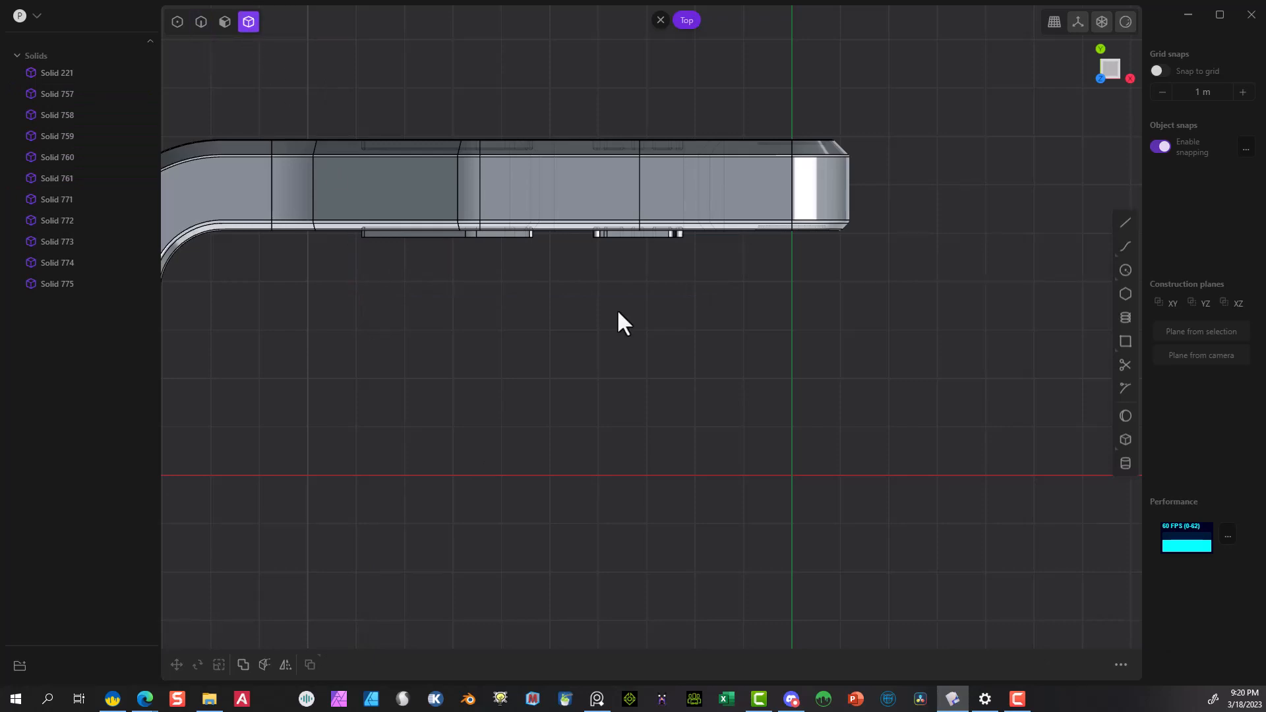
pyautogui.moveTo(720, 330); pyautogui.dragTo(473, 232)
pyautogui.press('g')
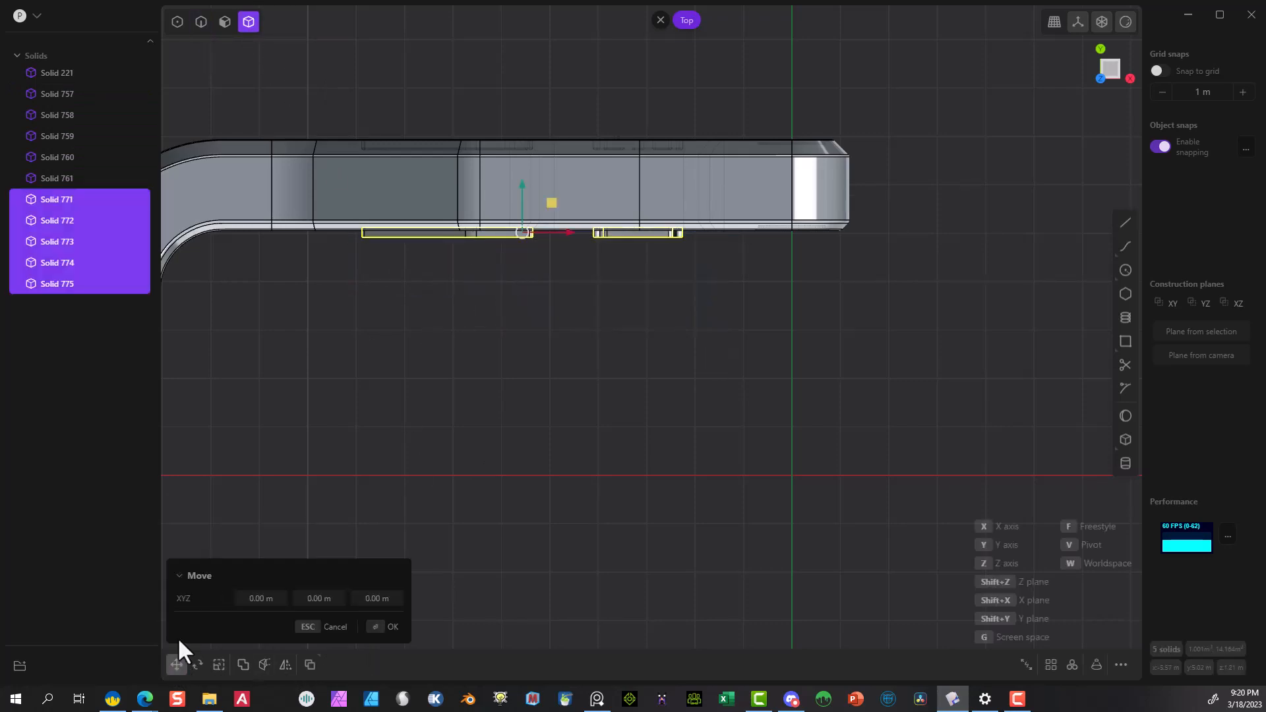
pyautogui.scroll(5, 506, 198)
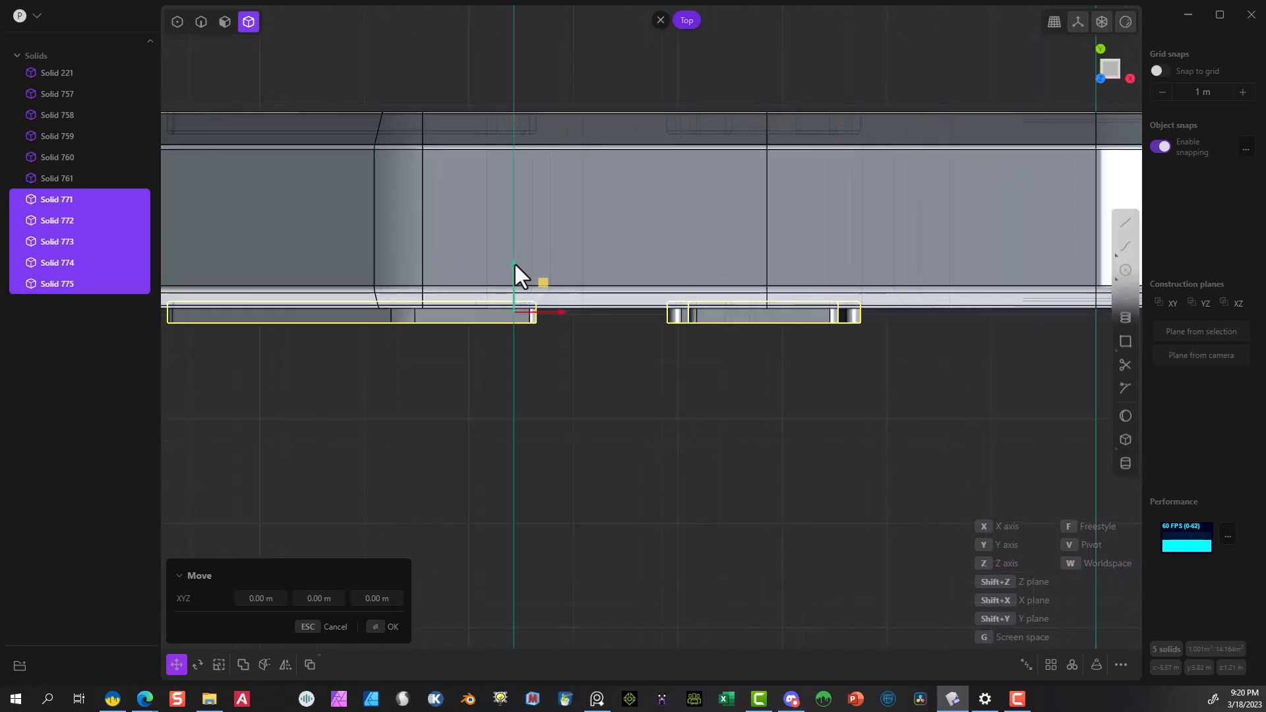
pyautogui.scroll(-5, 719, 311)
pyautogui.moveTo(720, 350); pyautogui.dragTo(743, 209, button='middle')
pyautogui.scroll(3, 743, 210)
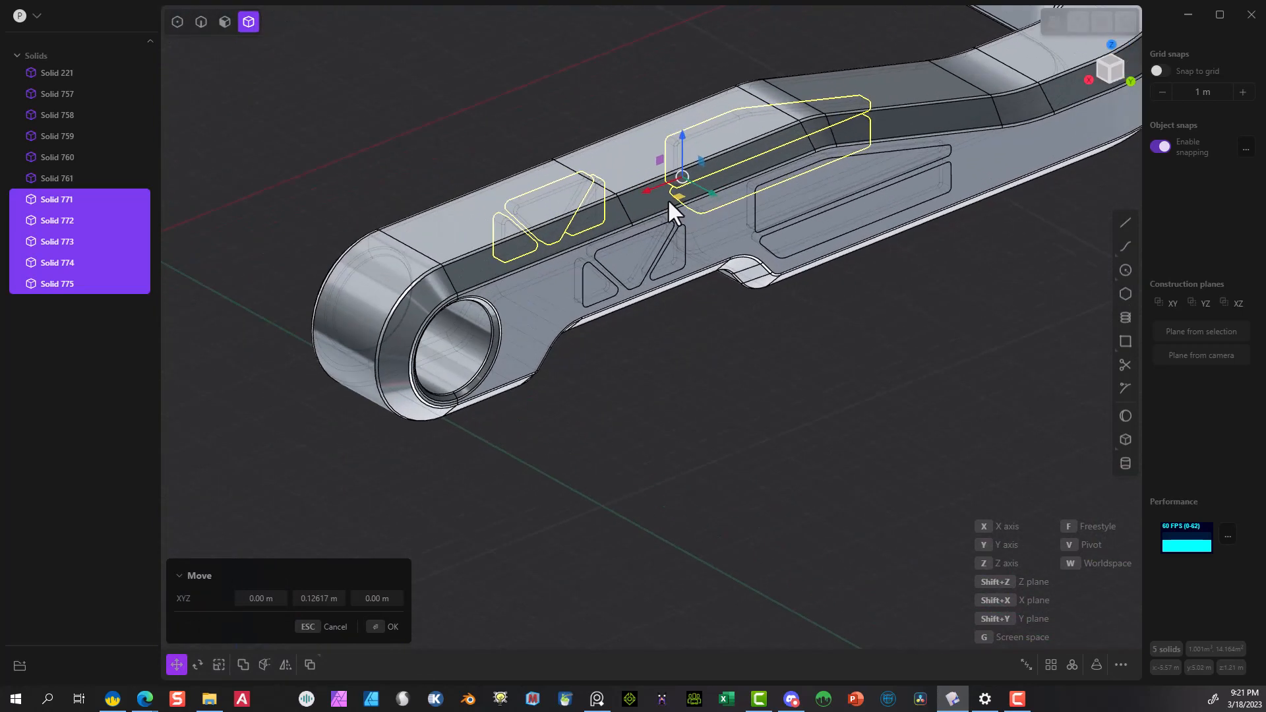
pyautogui.click(381, 627)
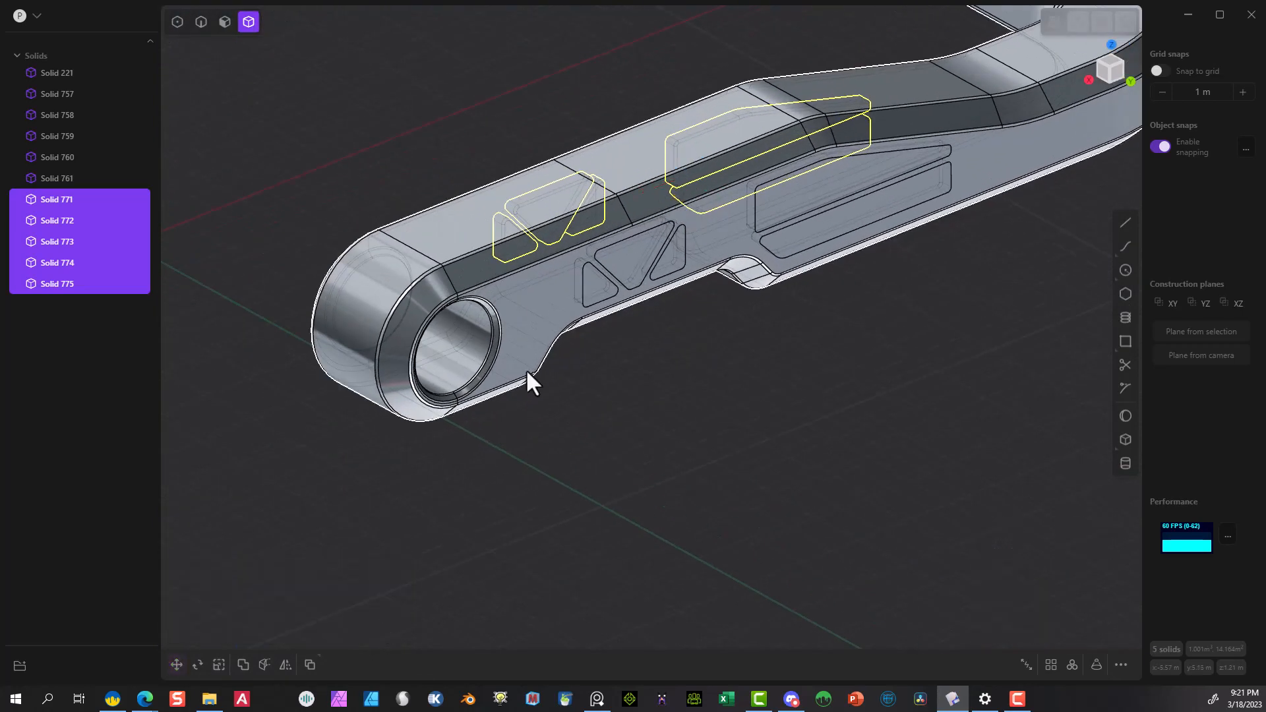
# Mirror the arm's ten inner and outer cutout solids across the bar's XZ centre plane onto the opposite arm.
pyautogui.click(599, 282)
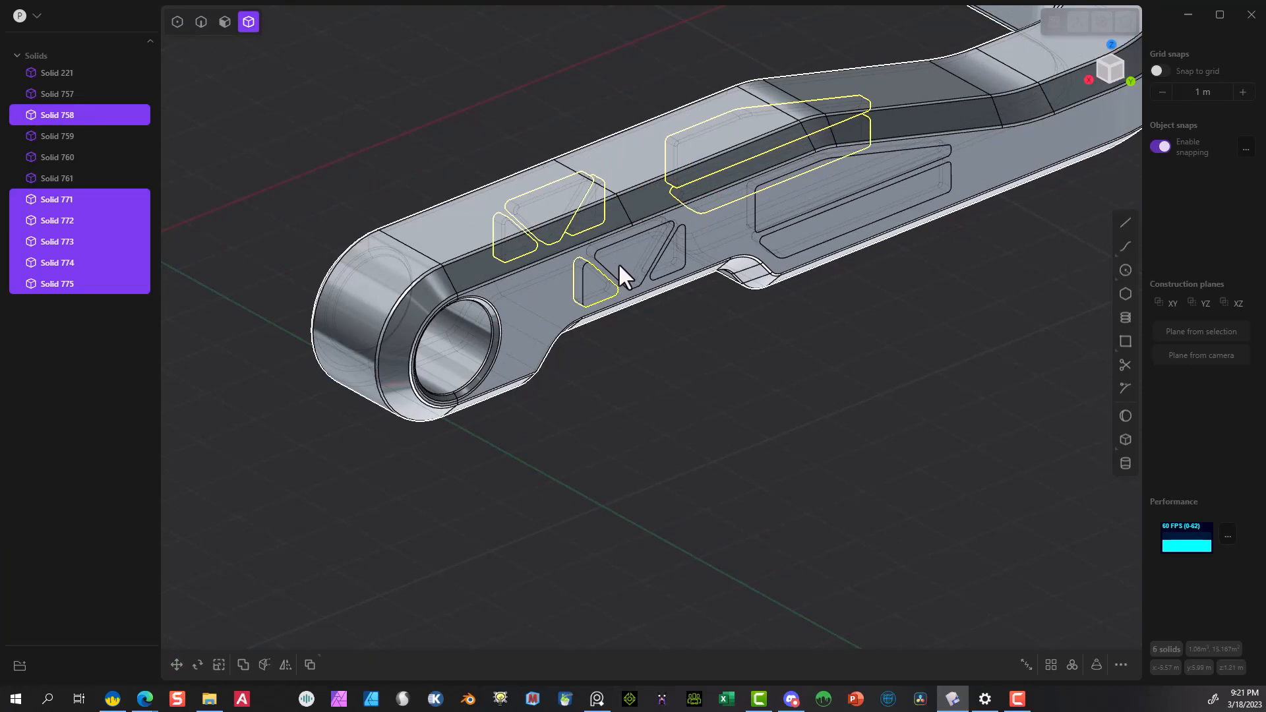
pyautogui.click(627, 265)
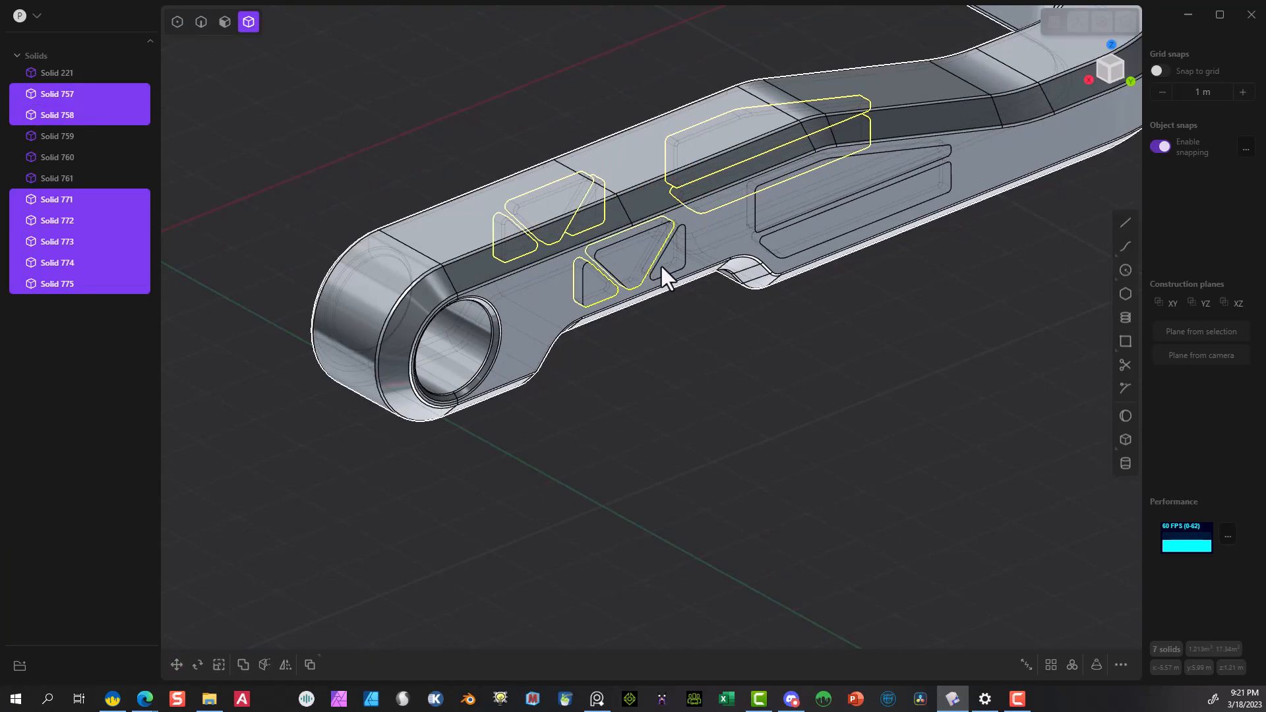
pyautogui.click(658, 273)
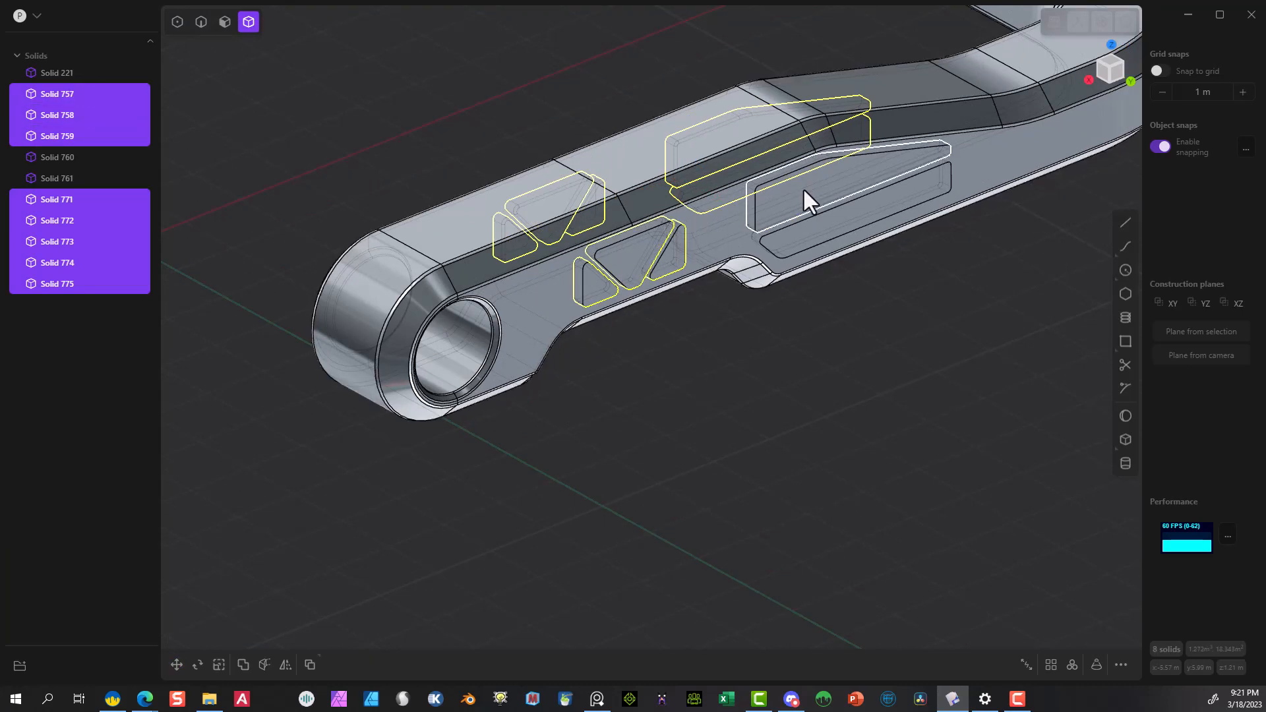
pyautogui.click(804, 191)
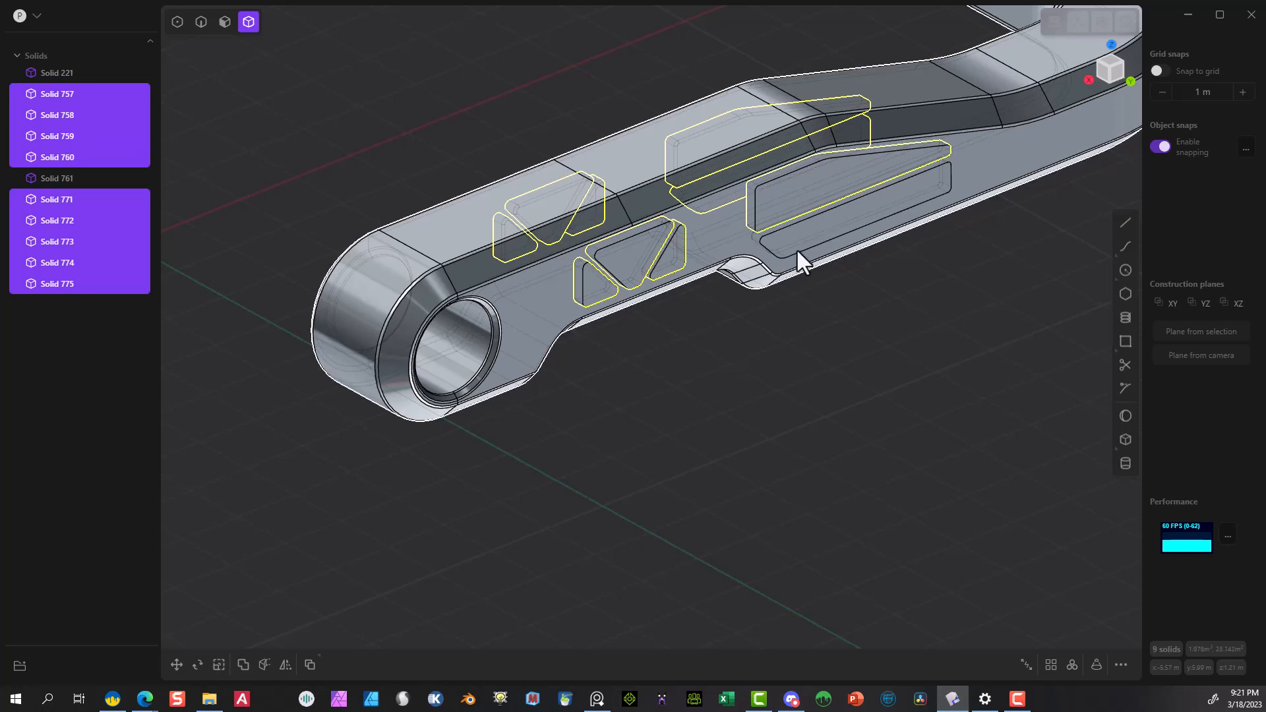
pyautogui.click(775, 245)
pyautogui.scroll(-2, 726, 350)
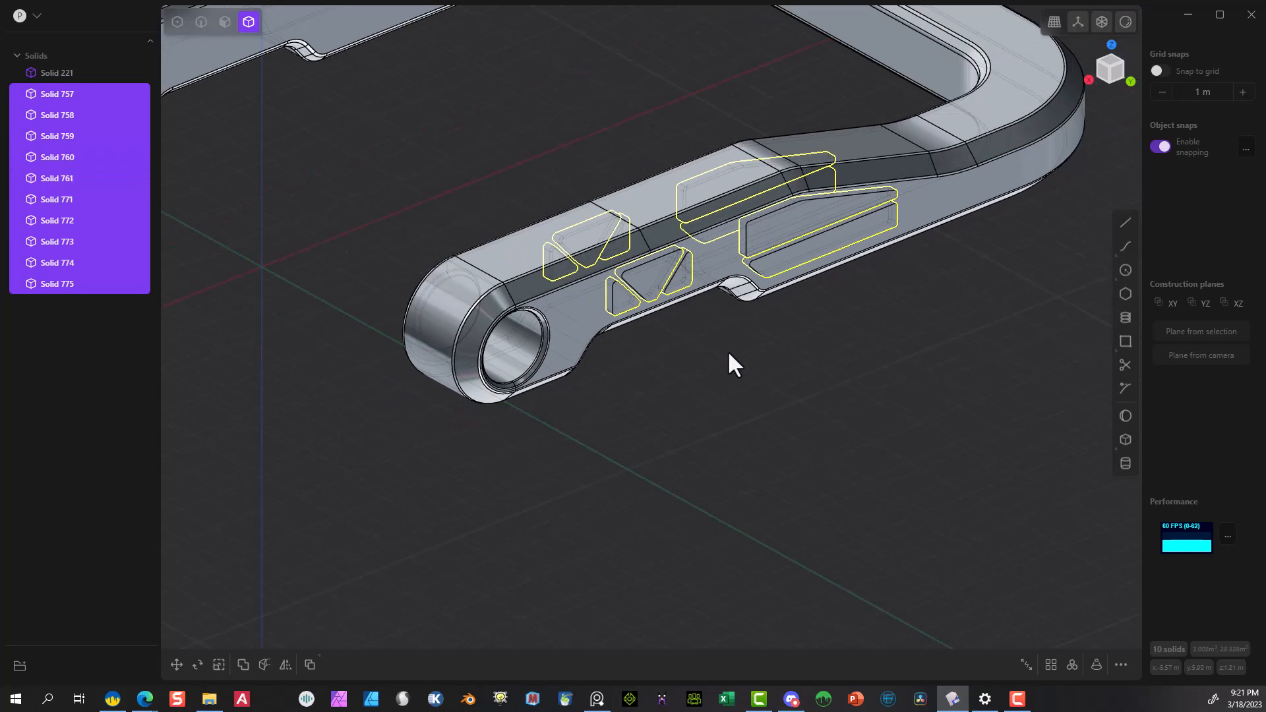
pyautogui.scroll(-2, 728, 354)
pyautogui.click(1088, 82)
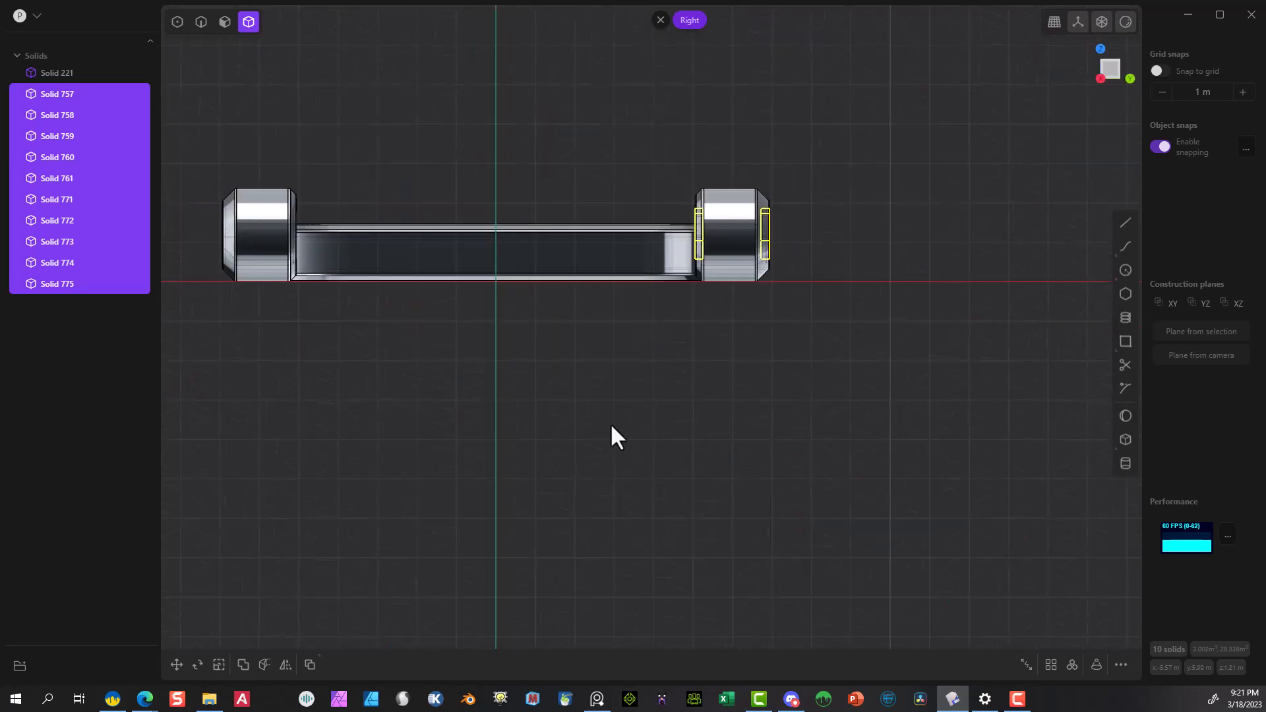
pyautogui.click(286, 665)
pyautogui.click(521, 281)
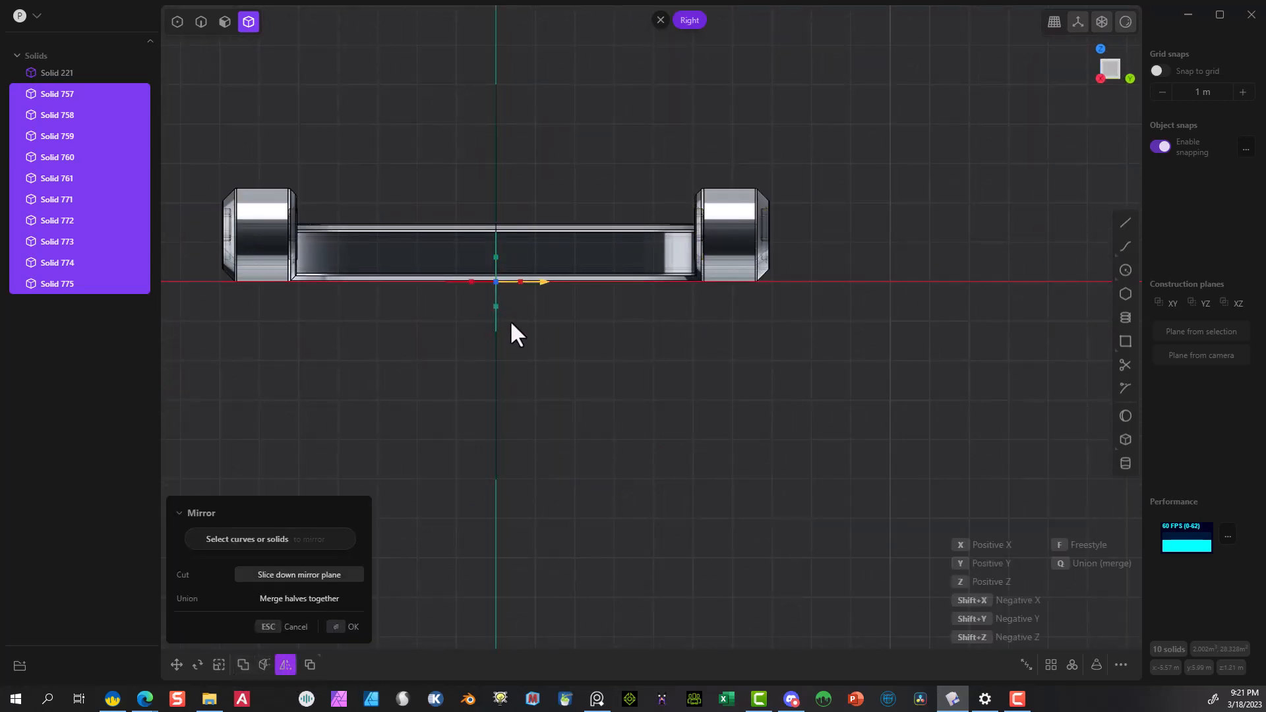
pyautogui.click(338, 629)
# Subtract the twenty cutout solids on both arms from the U-shaped bar with a Boolean difference.
pyautogui.scroll(2, 423, 326)
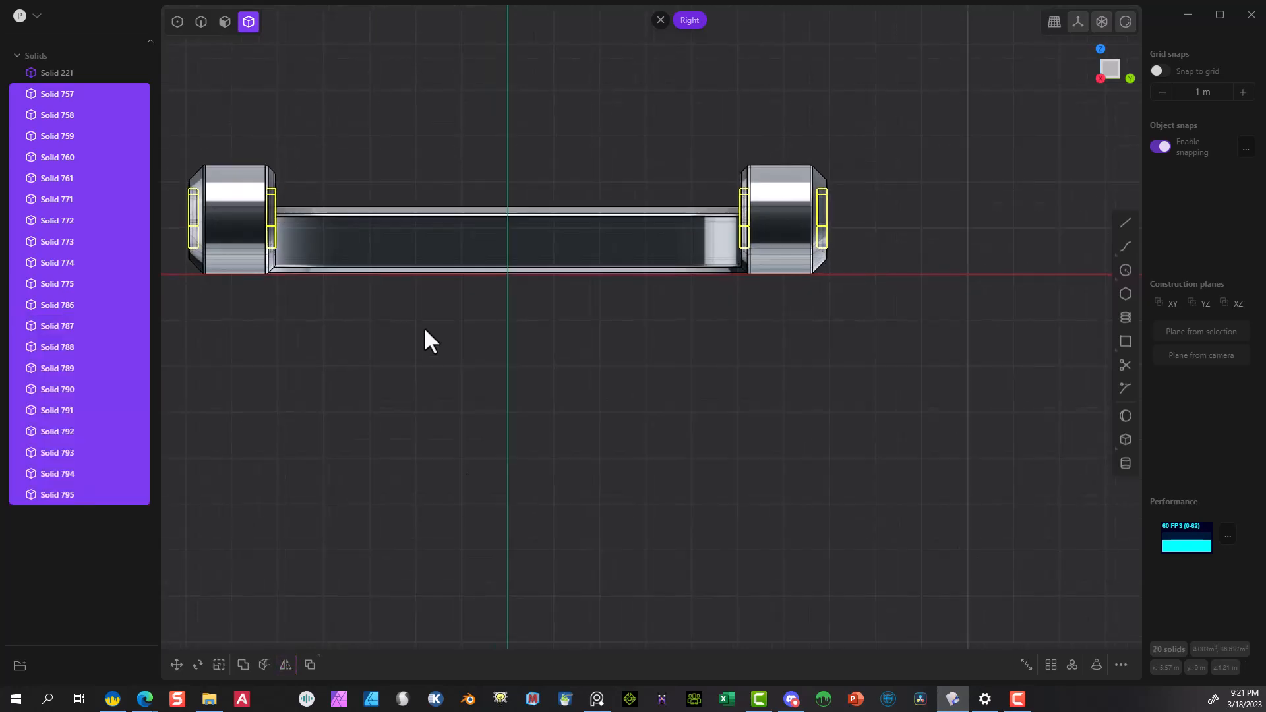
pyautogui.moveTo(424, 326); pyautogui.dragTo(506, 381, button='middle')
pyautogui.scroll(-3, 501, 381)
pyautogui.click(417, 379)
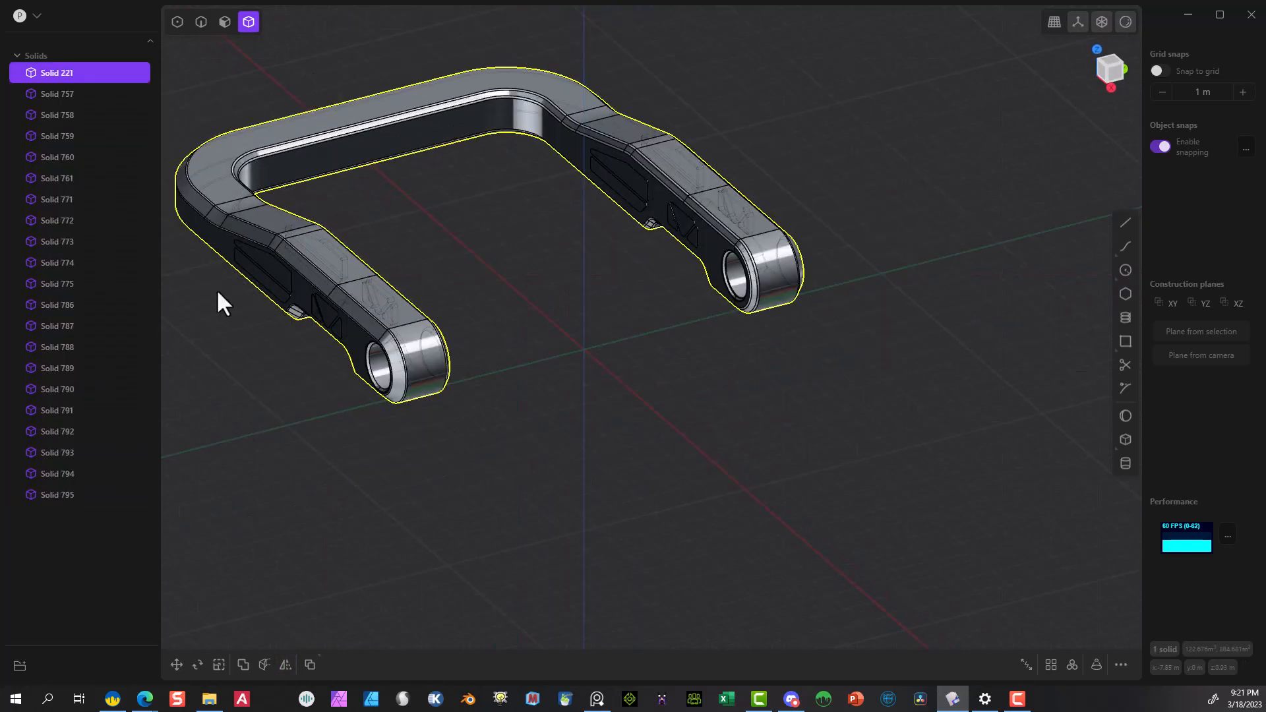
pyautogui.moveTo(630, 77); pyautogui.dragTo(757, 280, button='middle')
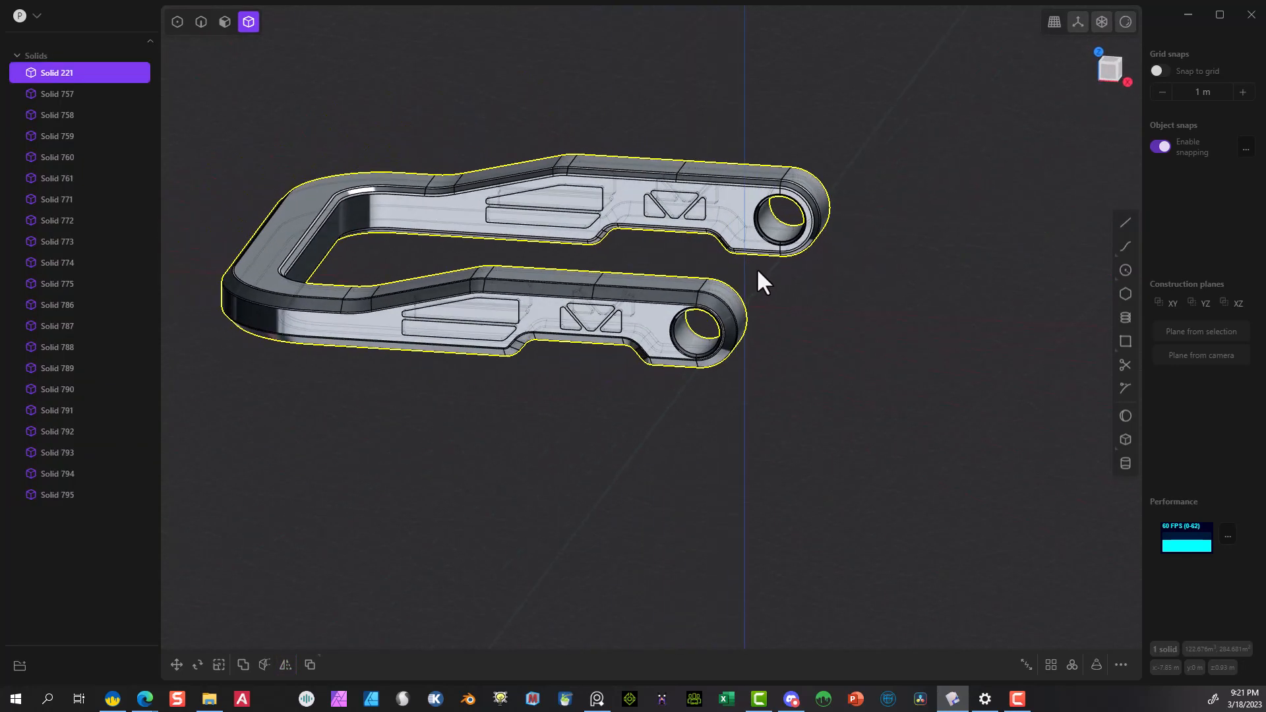
pyautogui.moveTo(421, 101); pyautogui.dragTo(728, 457)
pyautogui.moveTo(550, 57); pyautogui.dragTo(285, 478)
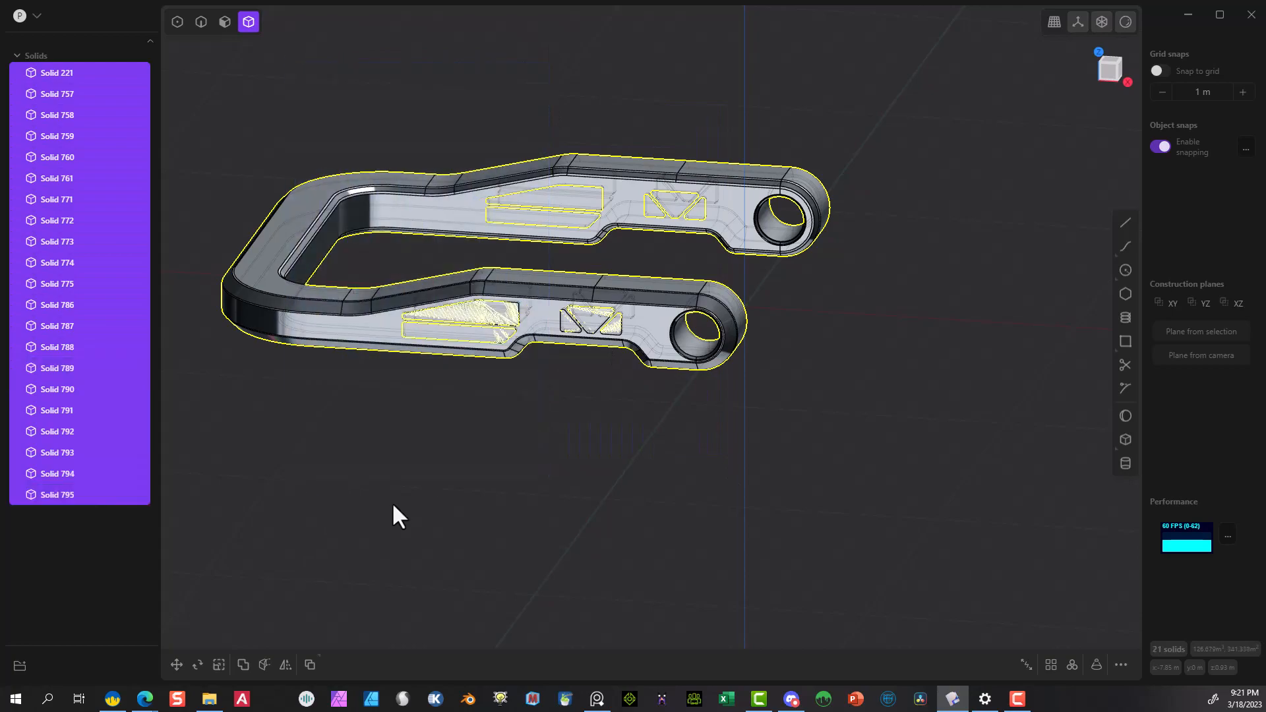
pyautogui.moveTo(660, 134); pyautogui.dragTo(342, 443)
pyautogui.moveTo(805, 446); pyautogui.dragTo(830, 425, button='middle')
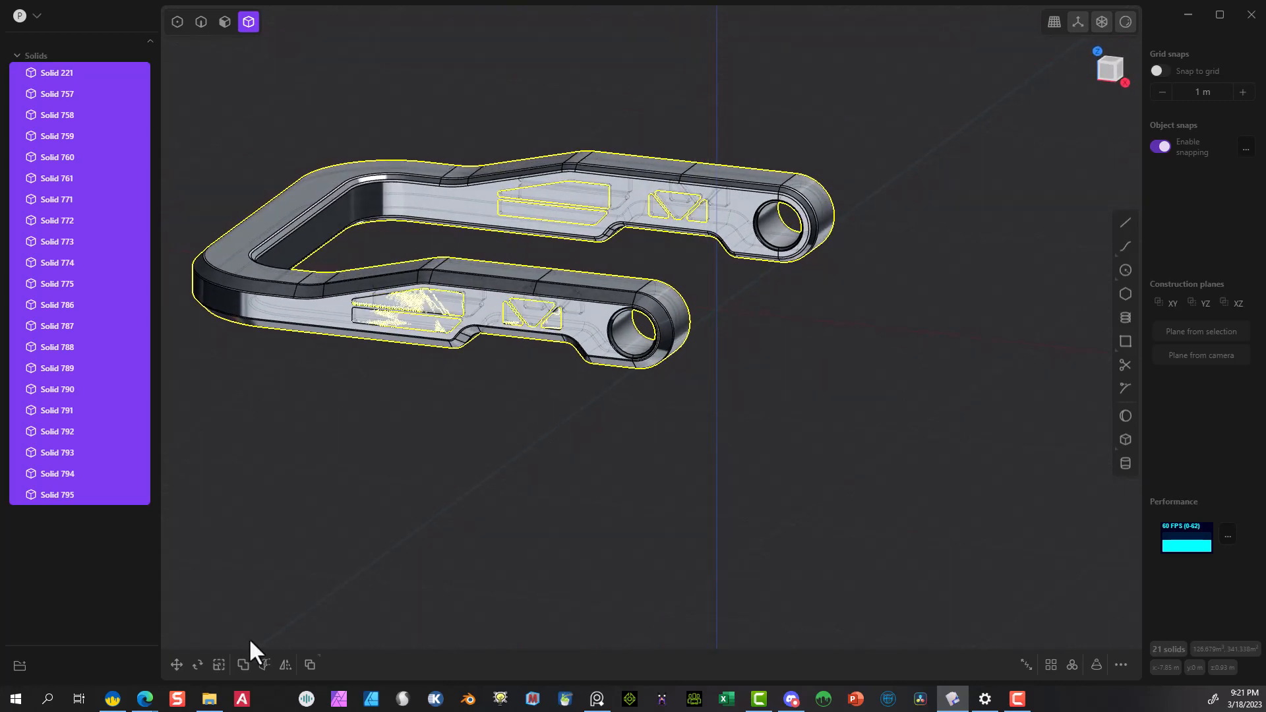
pyautogui.click(243, 665)
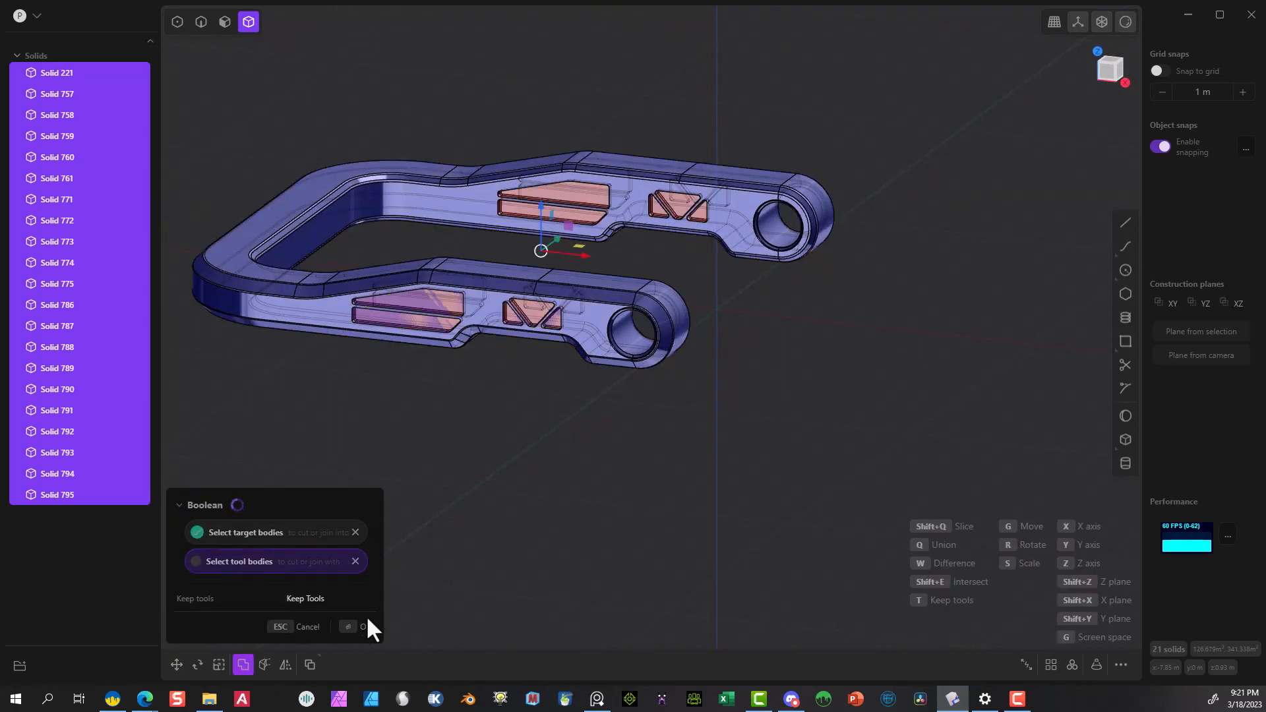
pyautogui.click(362, 626)
# In the back view, draw a rectangle about 0.22 m by 0.04 m overlapping the bar's closed-end face.
pyautogui.scroll(5, 410, 342)
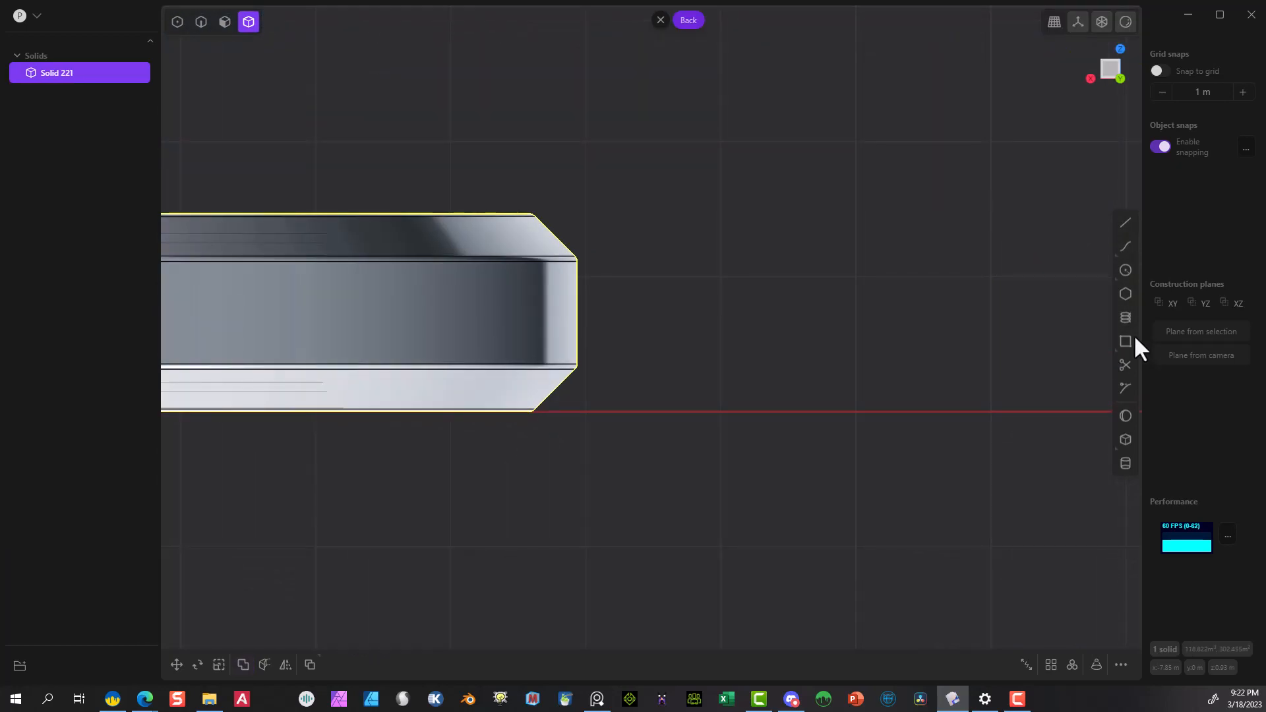
pyautogui.click(1129, 341)
pyautogui.click(584, 291)
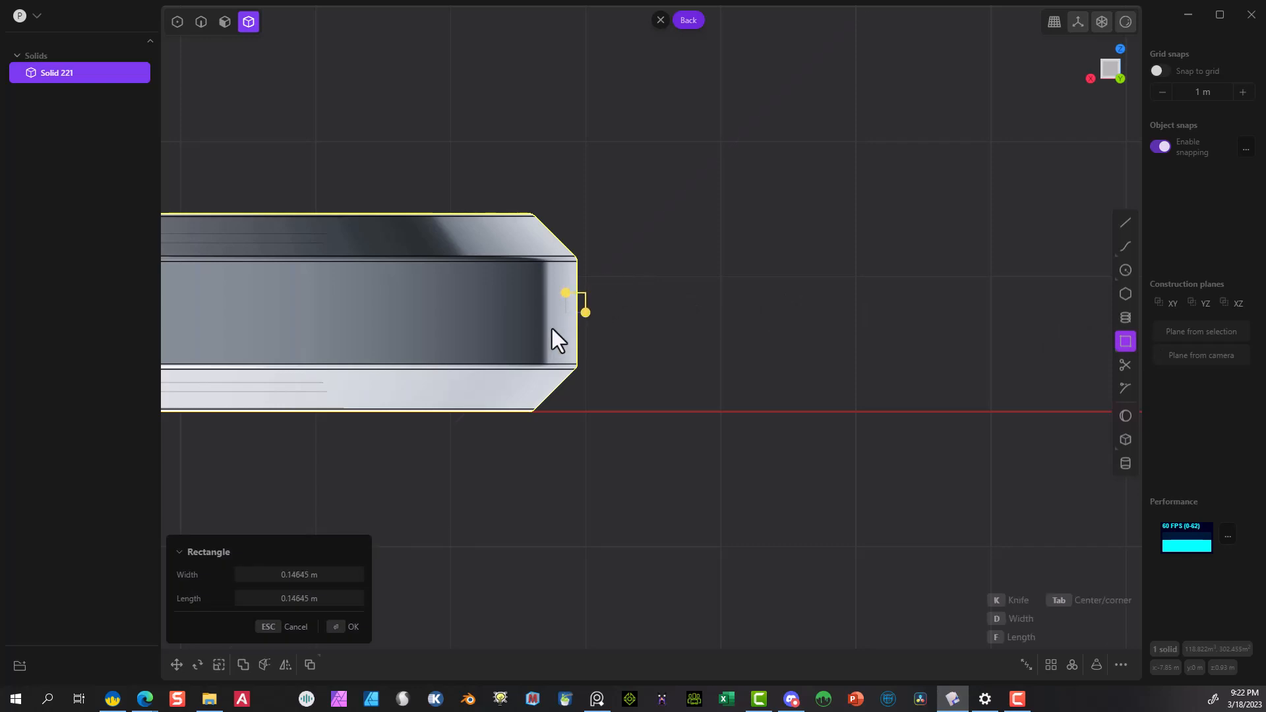
pyautogui.scroll(5, 680, 275)
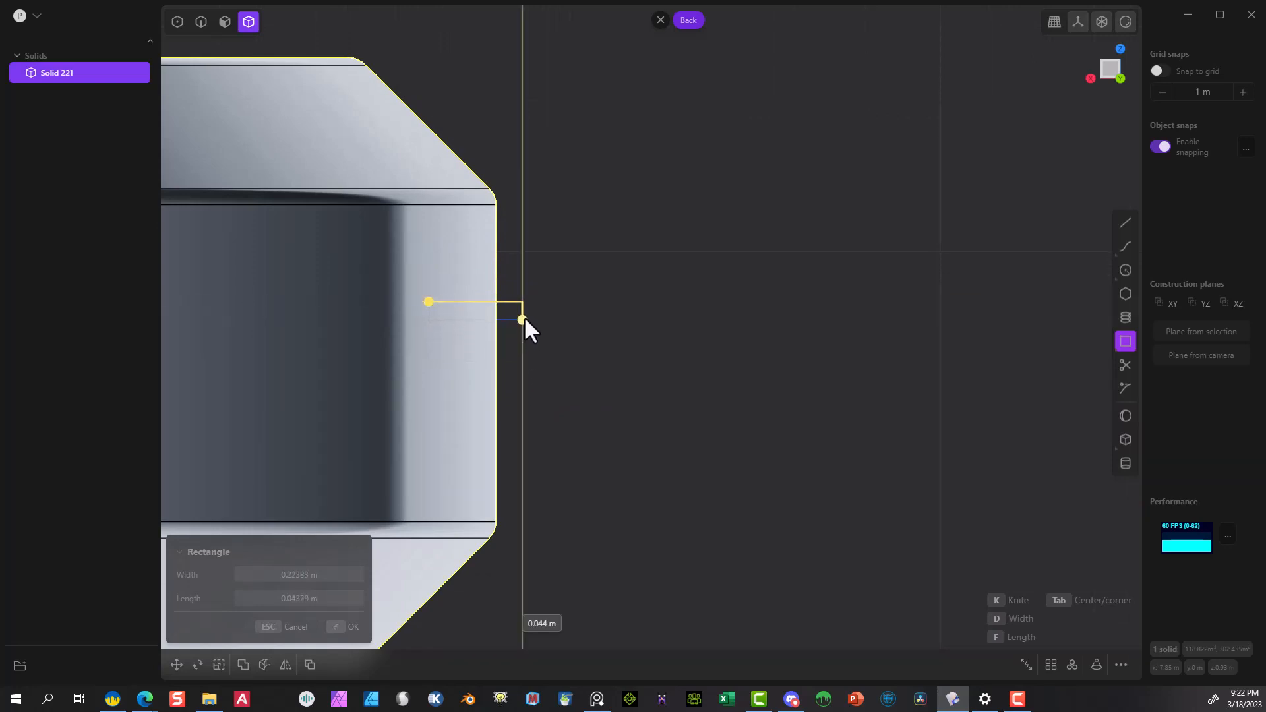
pyautogui.click(524, 317)
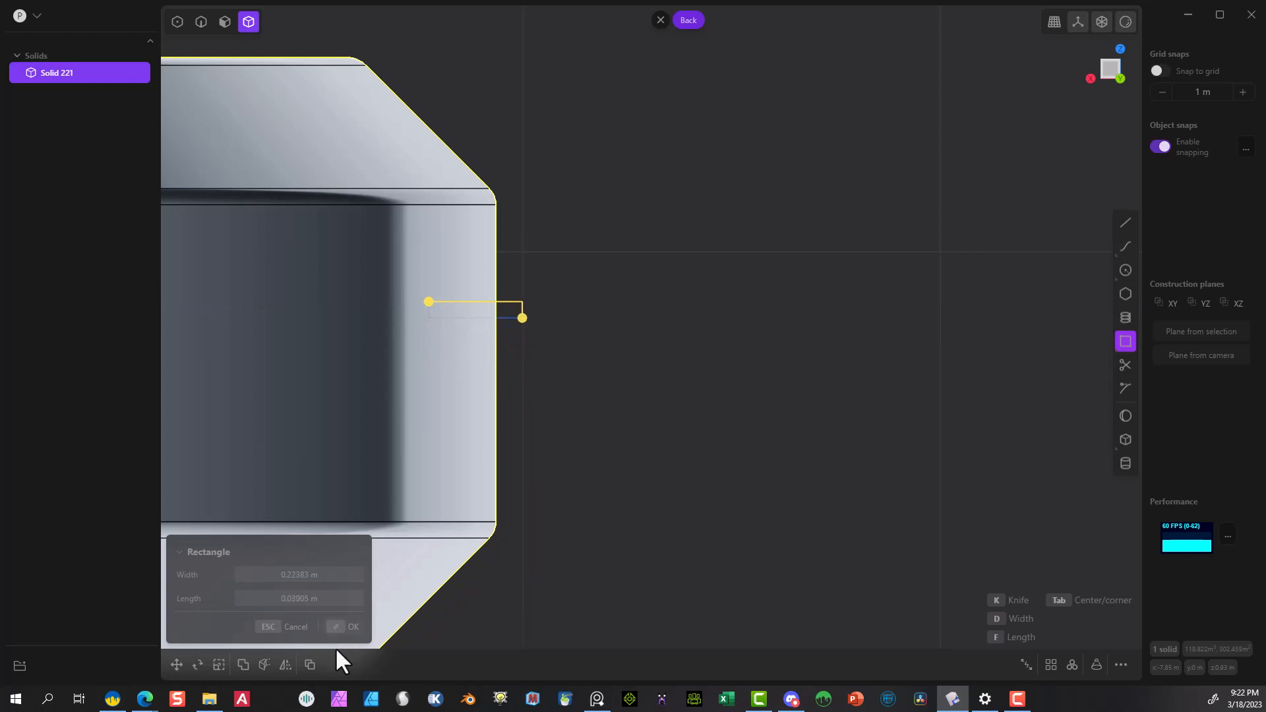
pyautogui.click(344, 627)
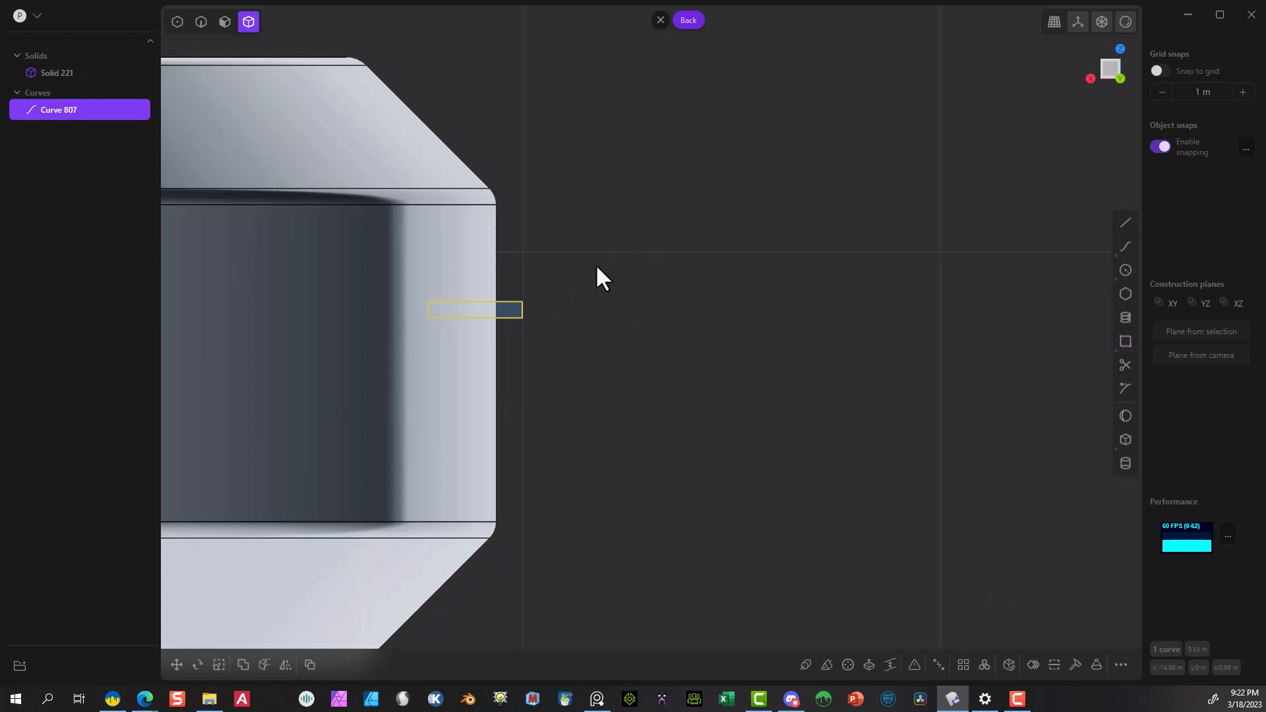
# Move the small rectangle up about 0.17 m, near the upper edge of the closed-end face.
pyautogui.press('g')
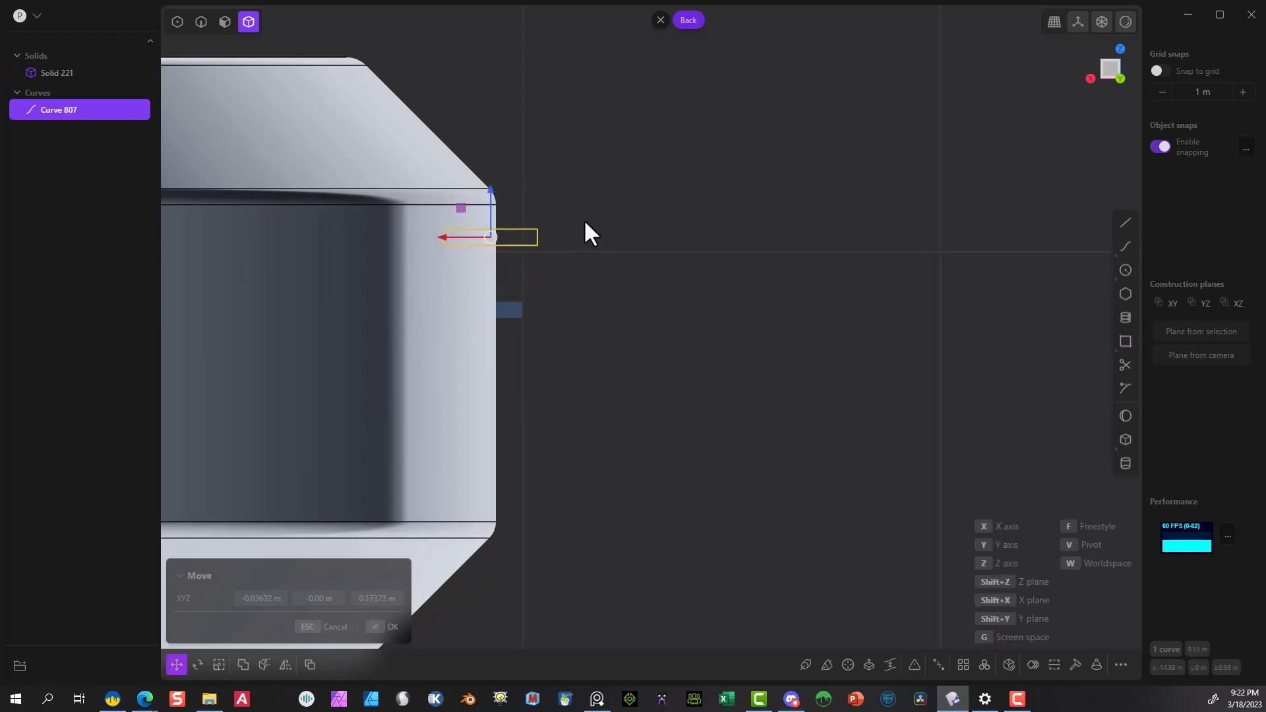
pyautogui.click(374, 627)
pyautogui.click(600, 441)
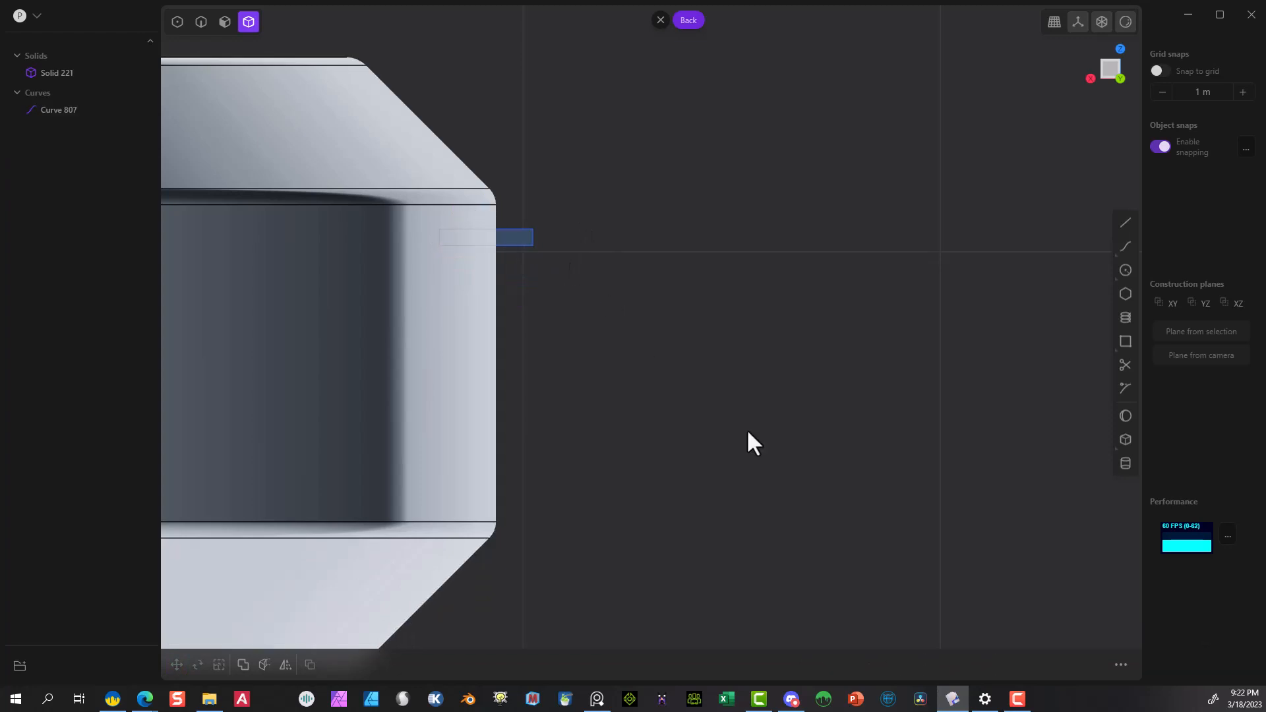
# Array the small rectangle downward along the closed-end face, with 8 instances spaced over about 0.6 m.
pyautogui.click(202, 20)
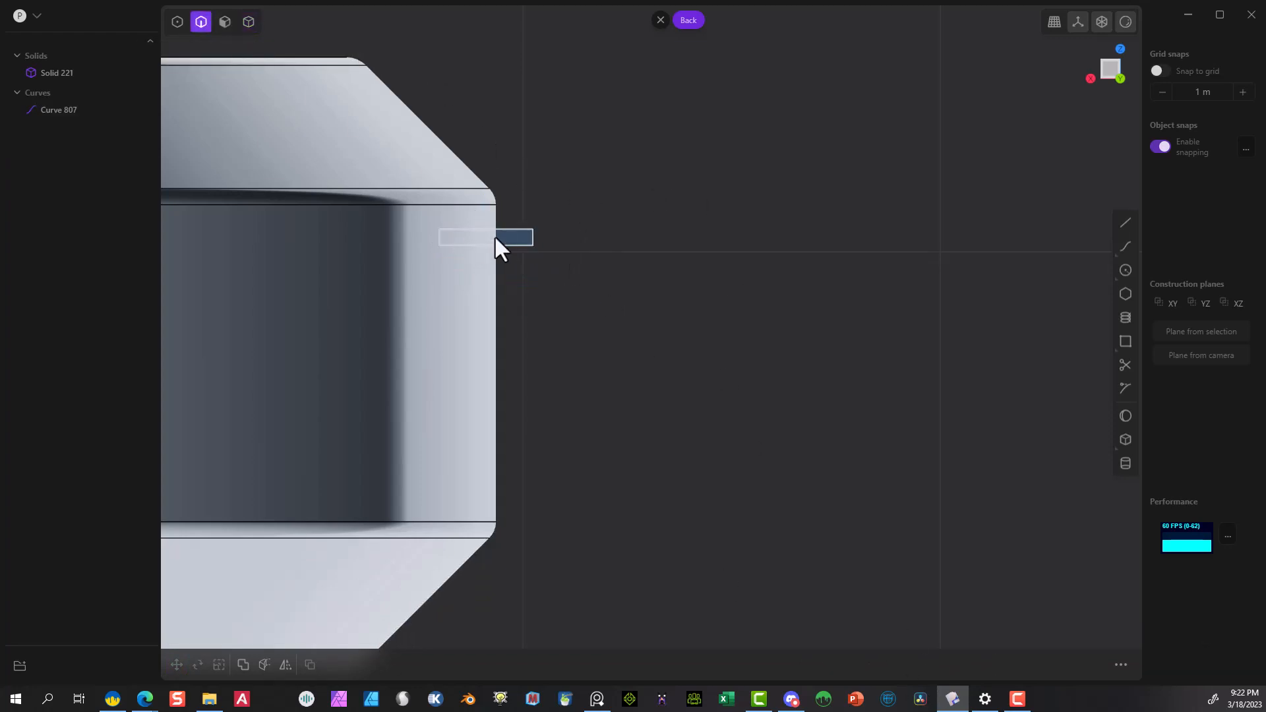
pyautogui.click(504, 229)
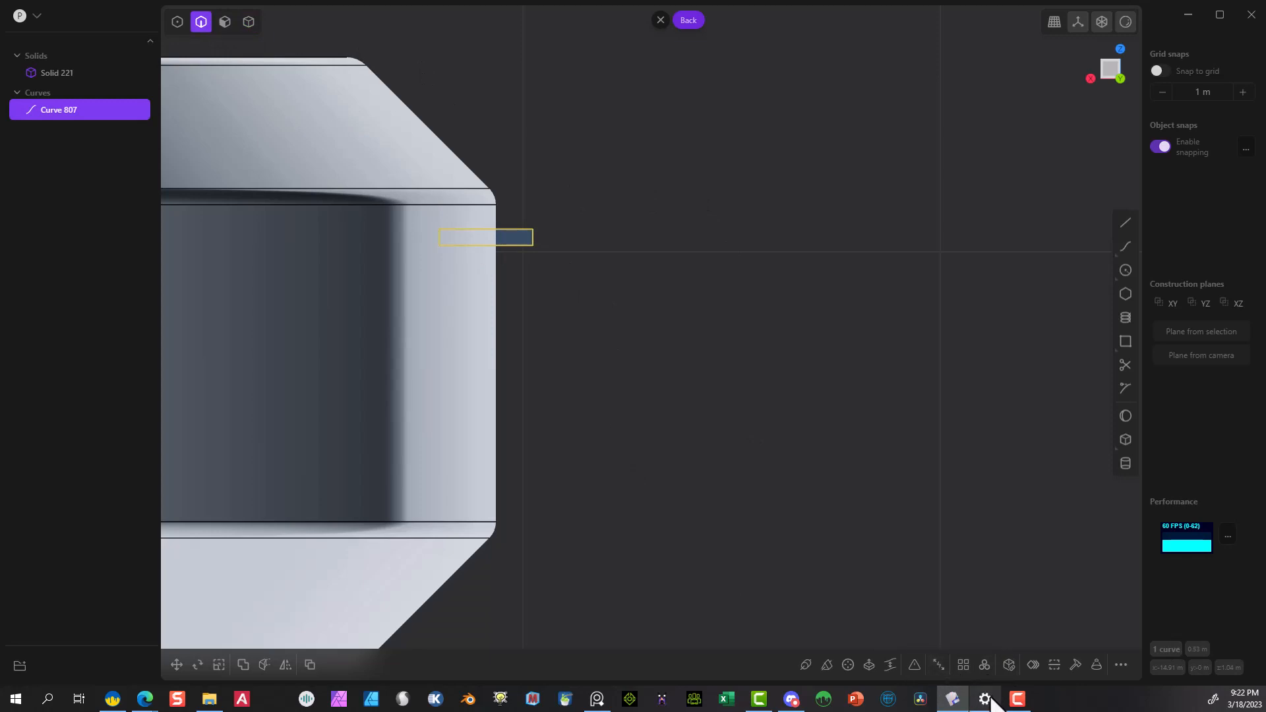
pyautogui.click(964, 663)
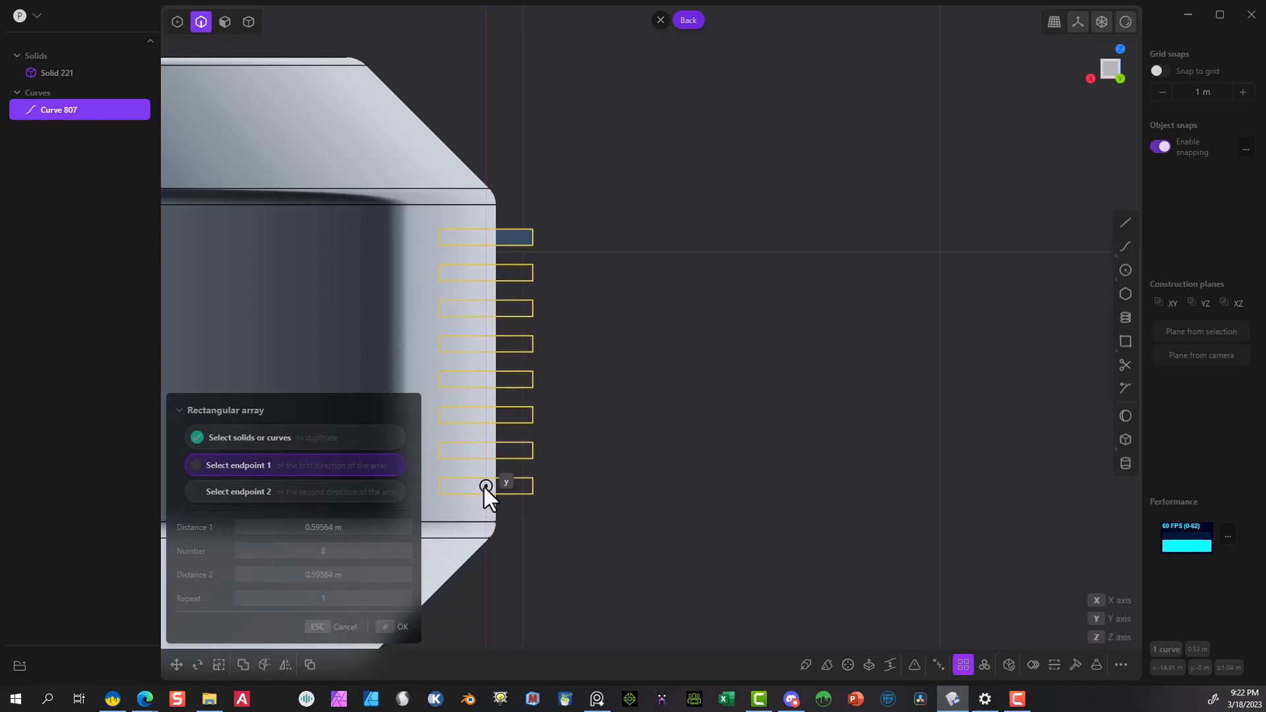
pyautogui.click(486, 486)
pyautogui.click(394, 627)
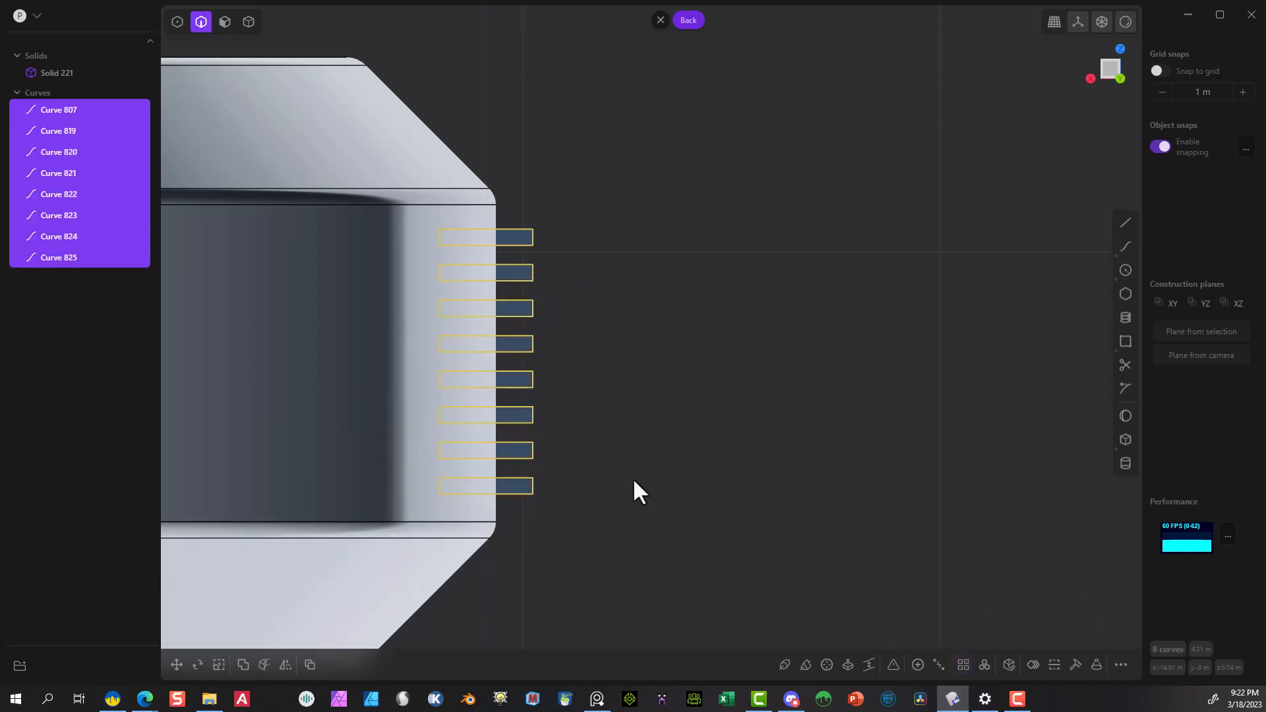
# Fillet the inner-end corner vertices of the eight rectangles with a radius of about 0.009 m.
pyautogui.scroll(-2, 632, 478)
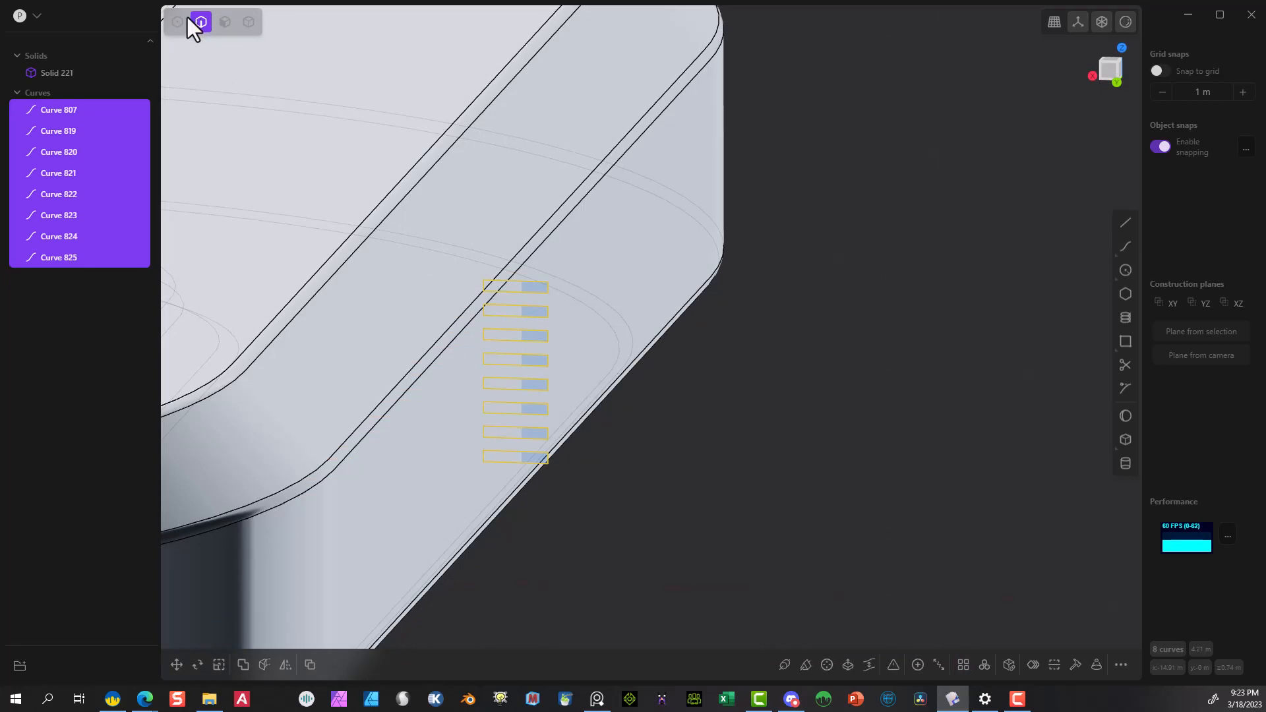
pyautogui.click(182, 20)
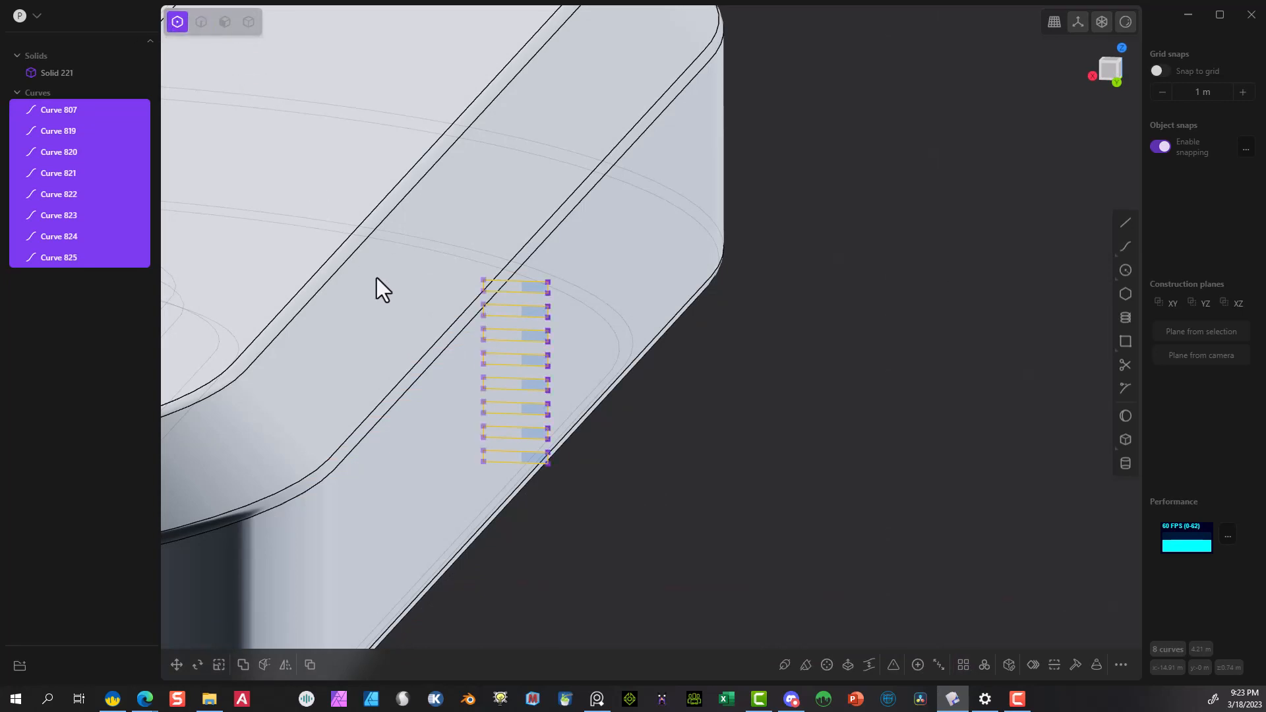
pyautogui.moveTo(429, 236); pyautogui.dragTo(503, 534)
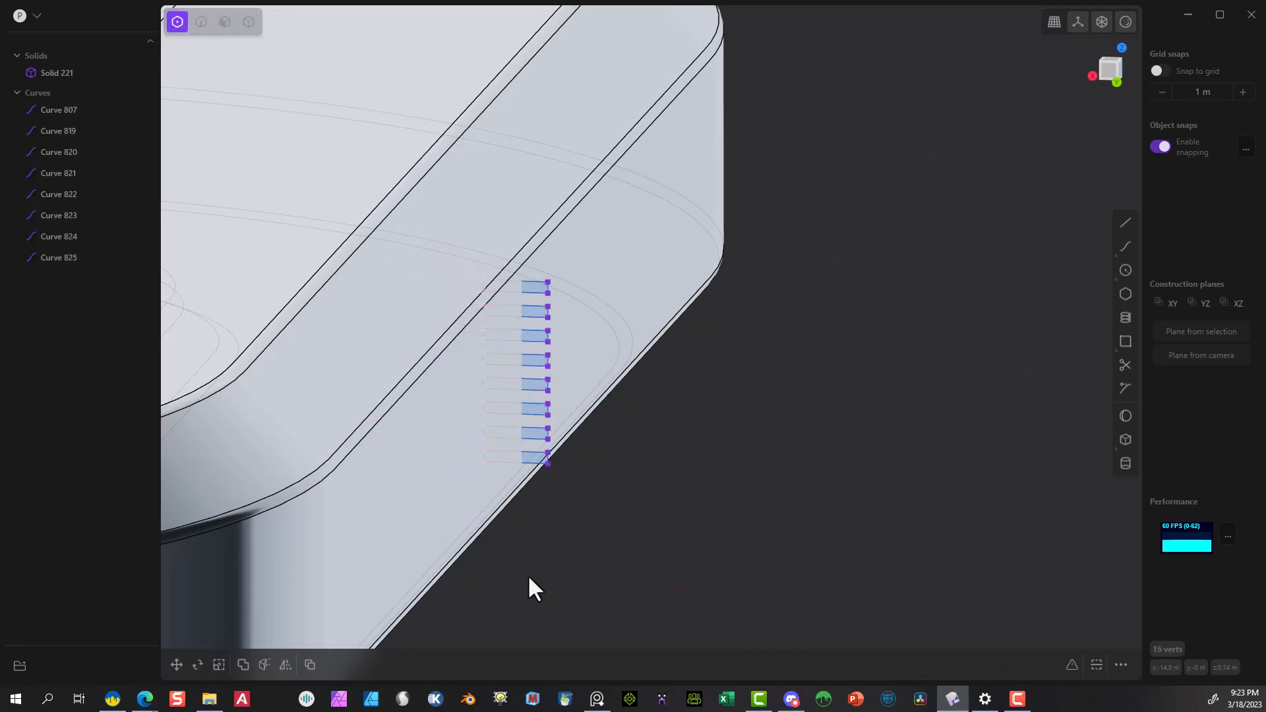
pyautogui.scroll(3, 619, 654)
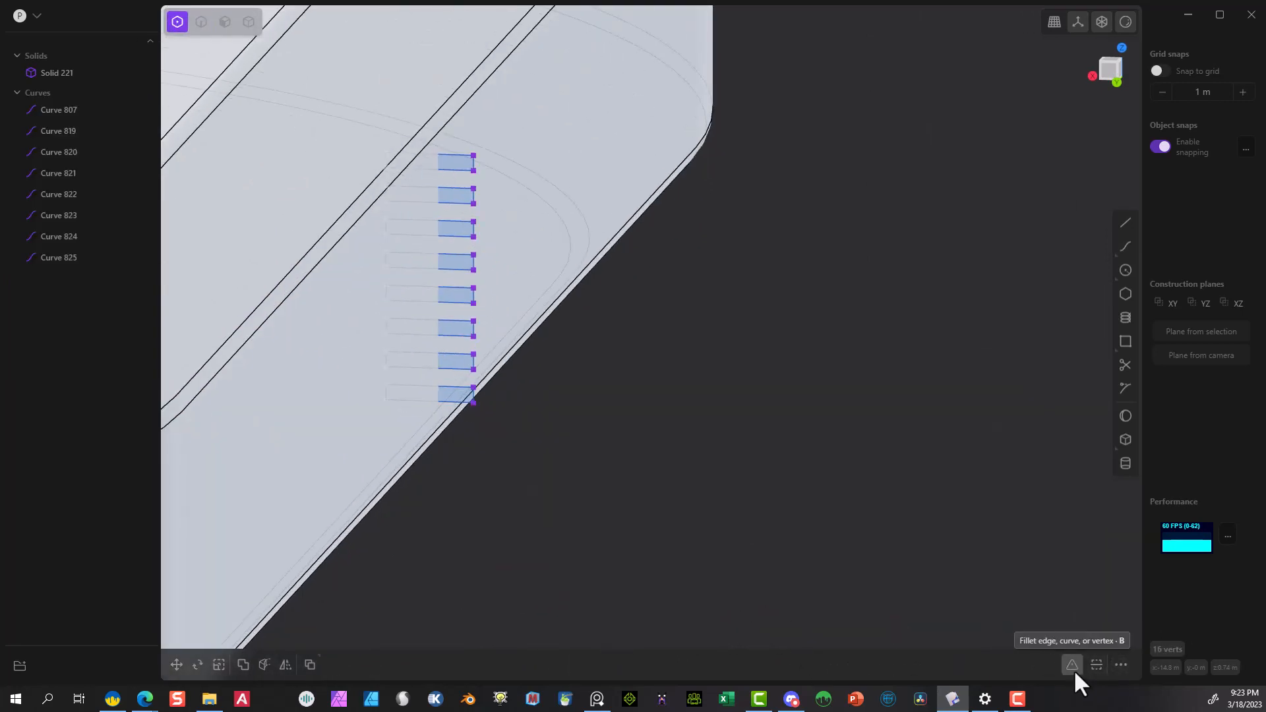
pyautogui.press('g')
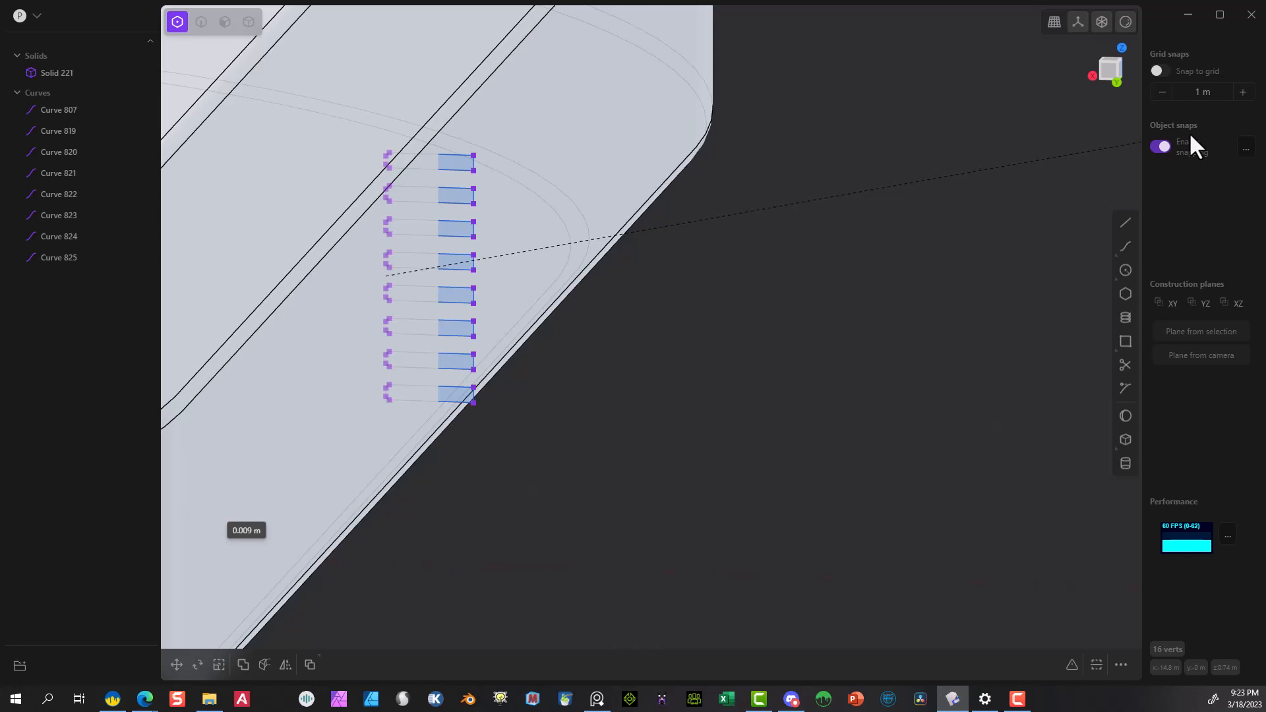
pyautogui.click(811, 103)
# Hide the U-shaped bar solid, leaving the eight rectangle profiles in view.
pyautogui.click(249, 21)
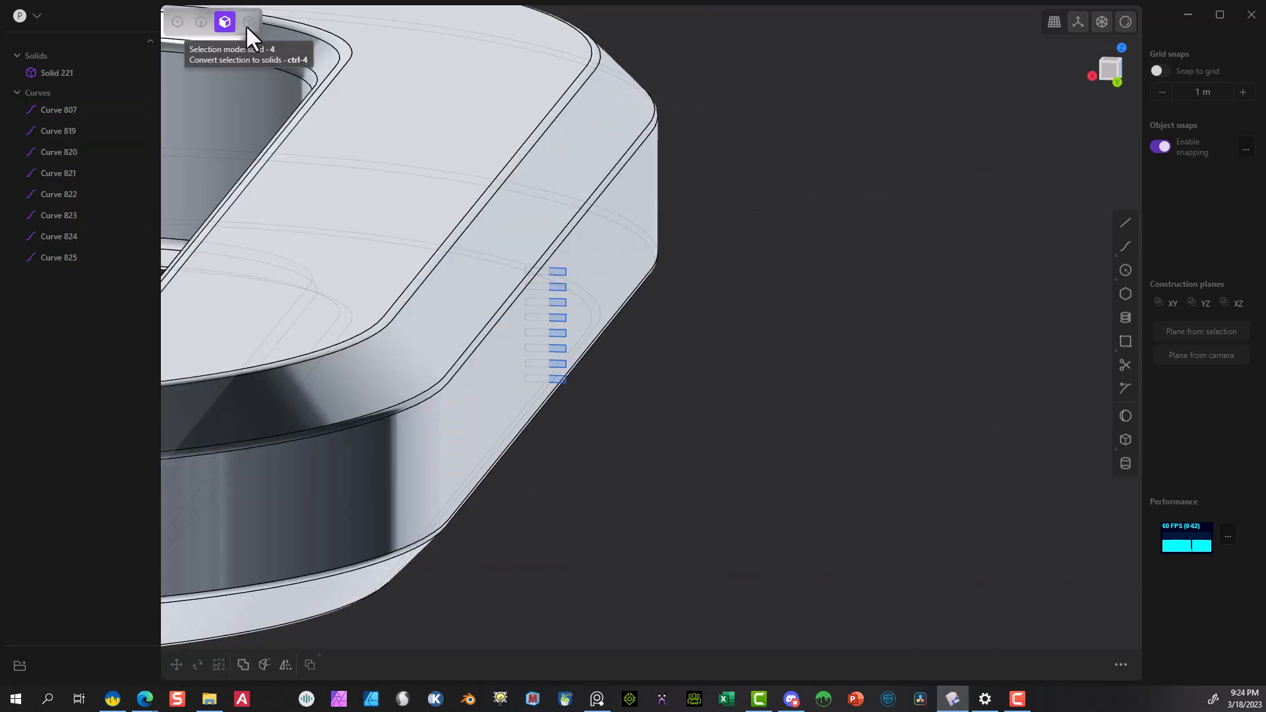
pyautogui.click(385, 235)
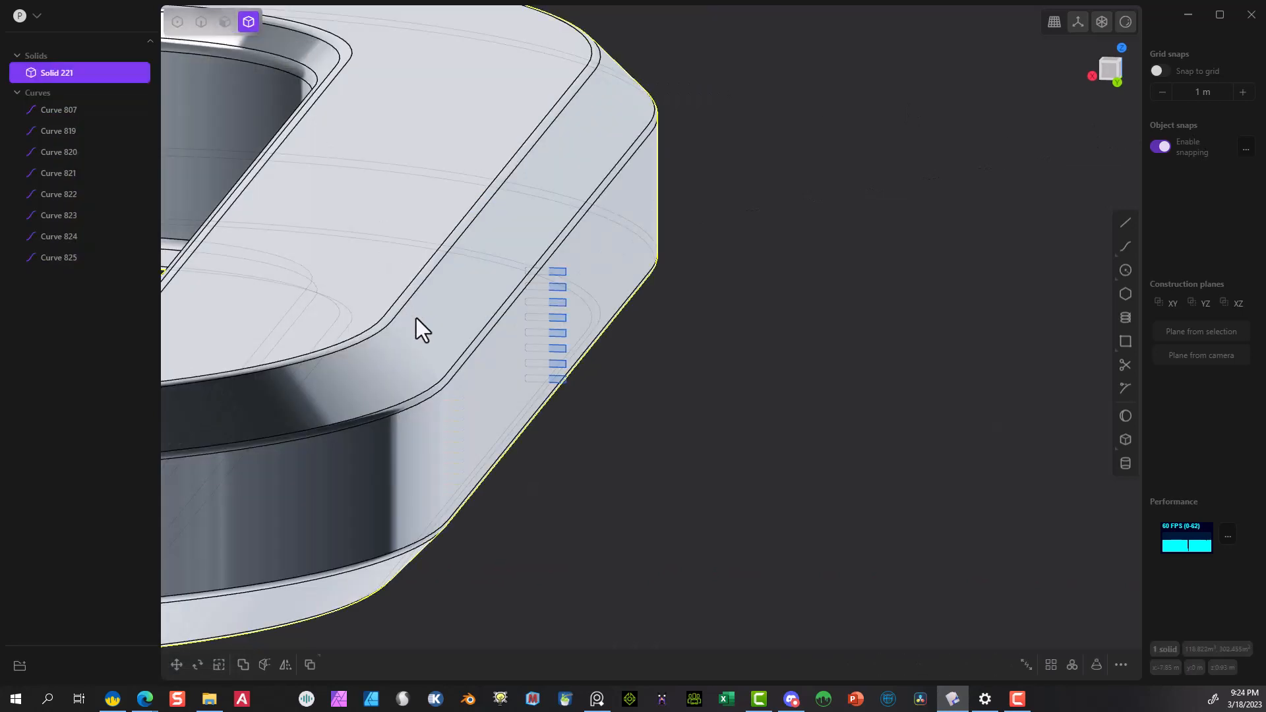
pyautogui.press('h')
# Extrude the eight rectangle regions about 2.76 m in the negative Y direction as new solids.
pyautogui.moveTo(602, 218); pyautogui.dragTo(418, 512)
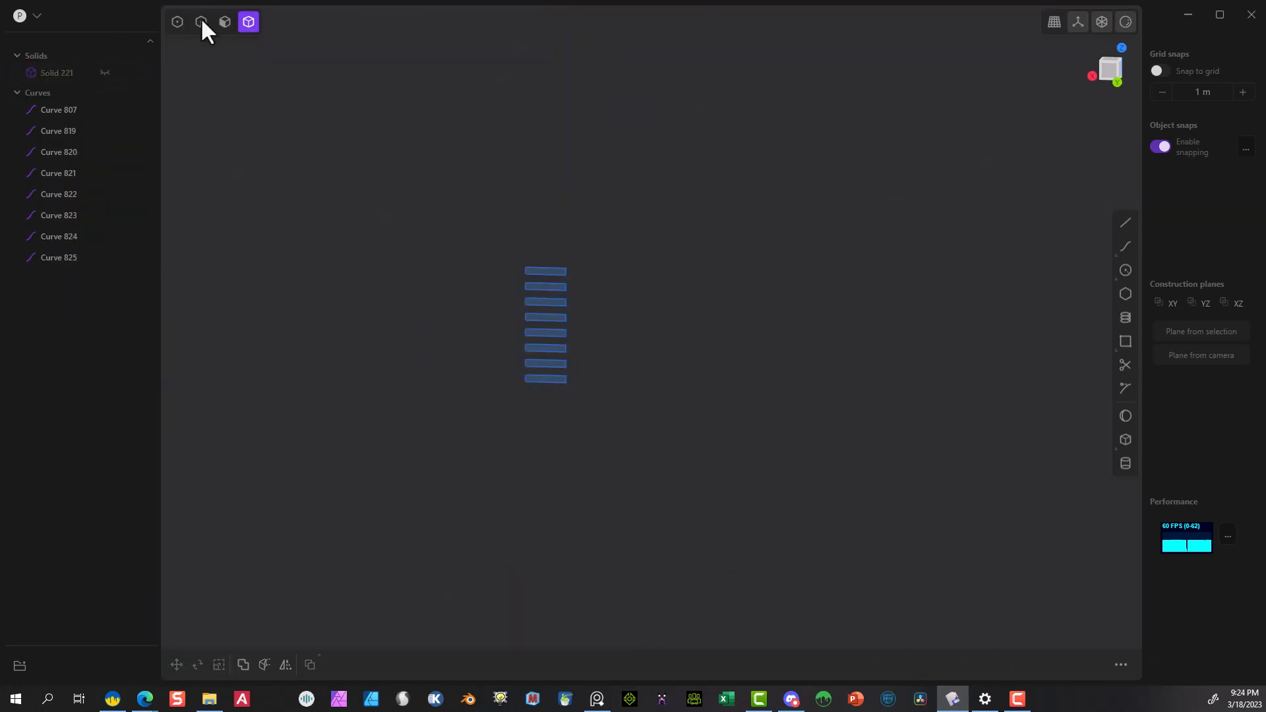
pyautogui.click(224, 24)
pyautogui.moveTo(645, 239); pyautogui.dragTo(436, 492)
pyautogui.press('x')
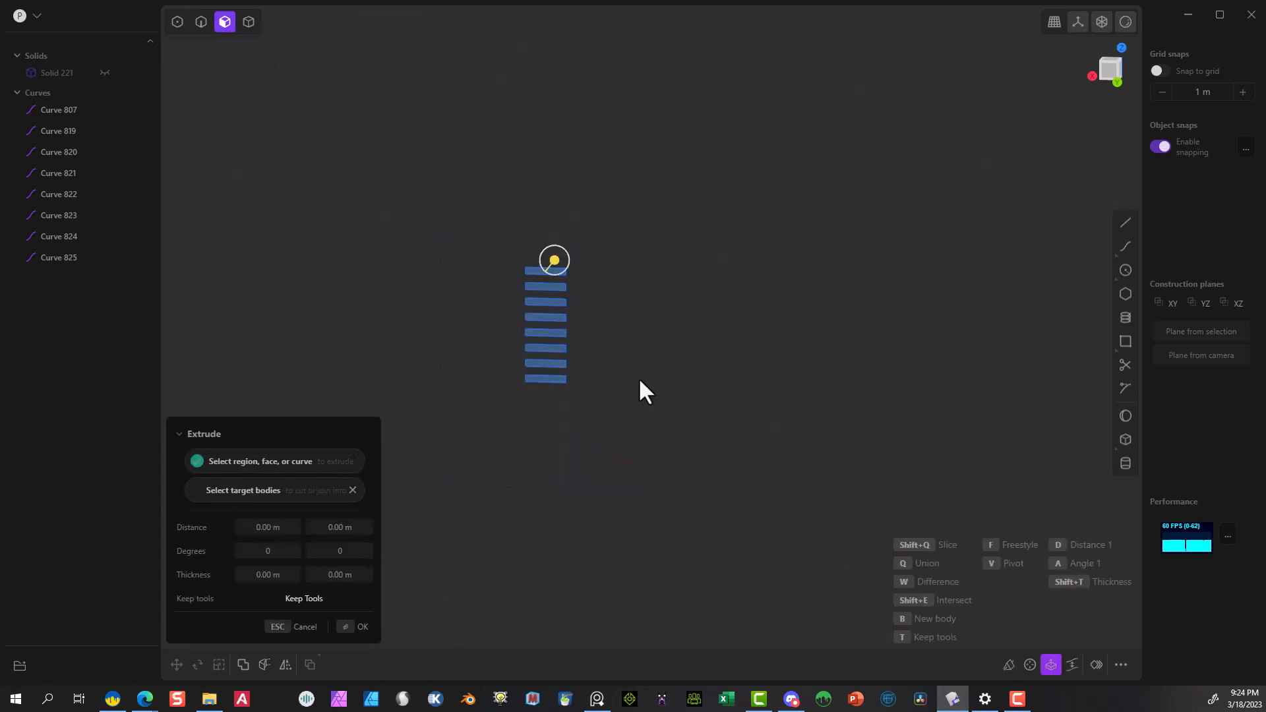
pyautogui.moveTo(639, 458); pyautogui.dragTo(602, 443, button='middle')
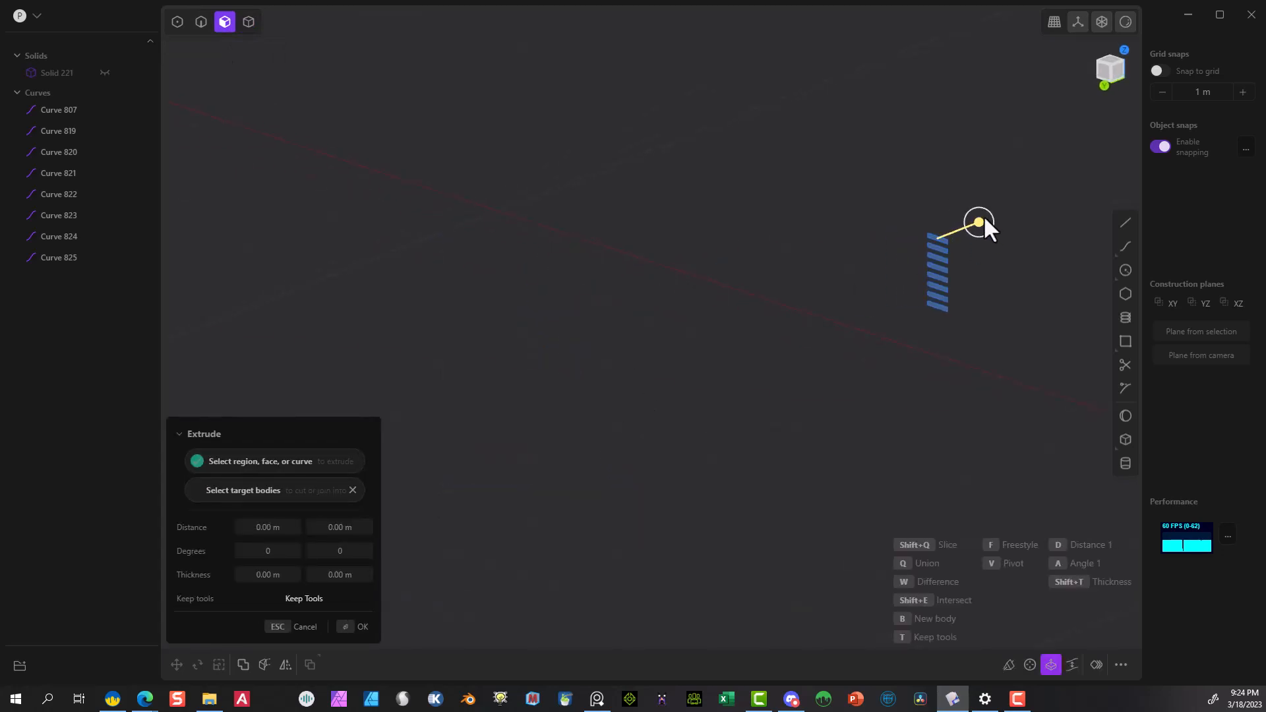
pyautogui.moveTo(980, 223); pyautogui.dragTo(1165, 125)
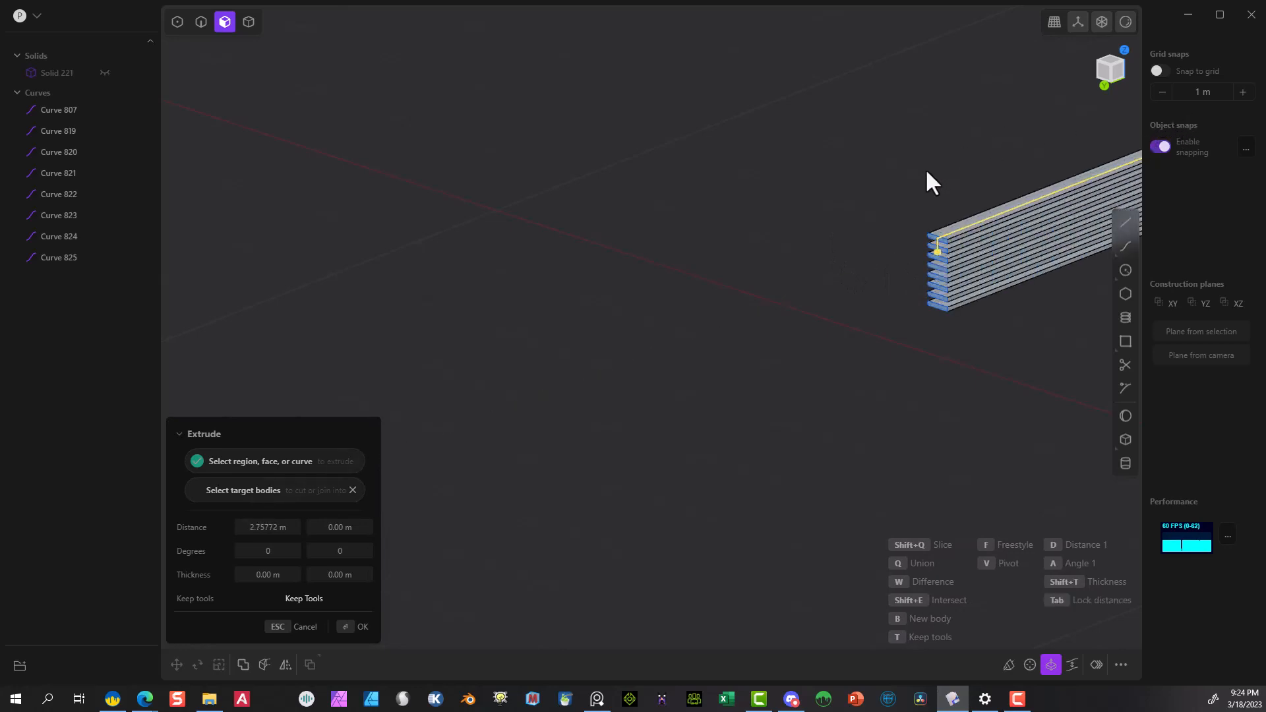
pyautogui.scroll(-3, 857, 224)
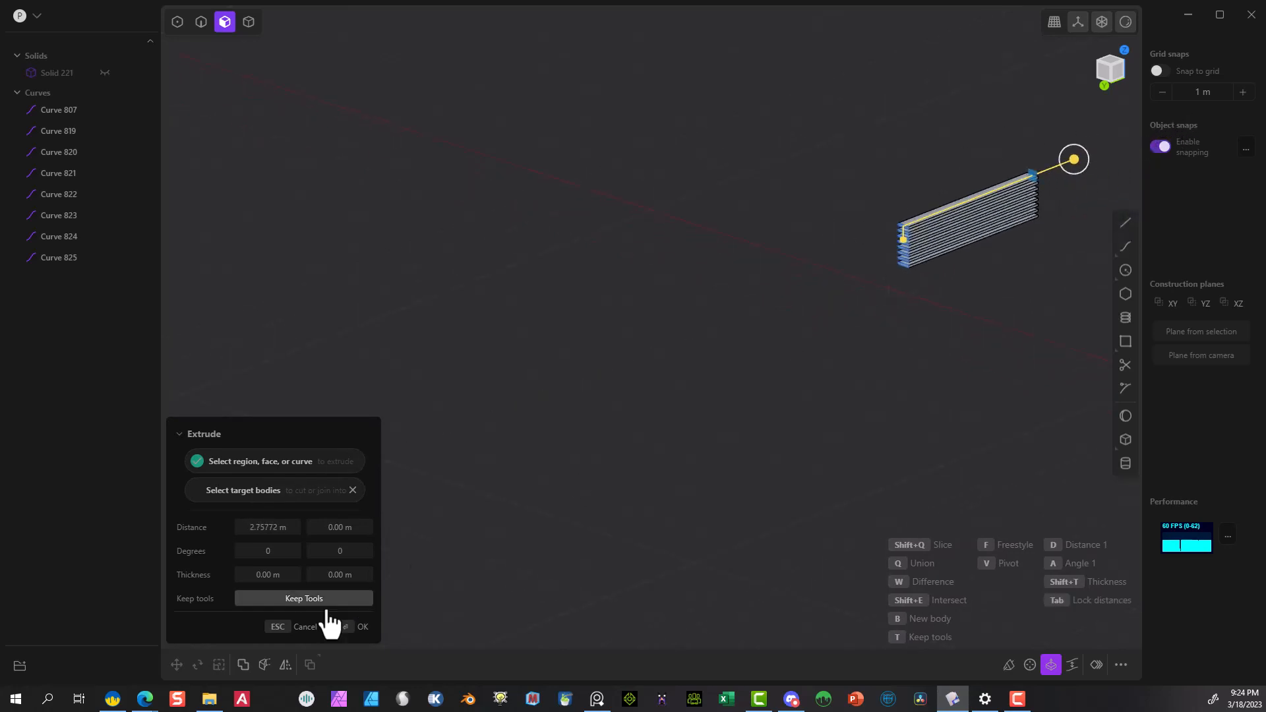
pyautogui.click(356, 626)
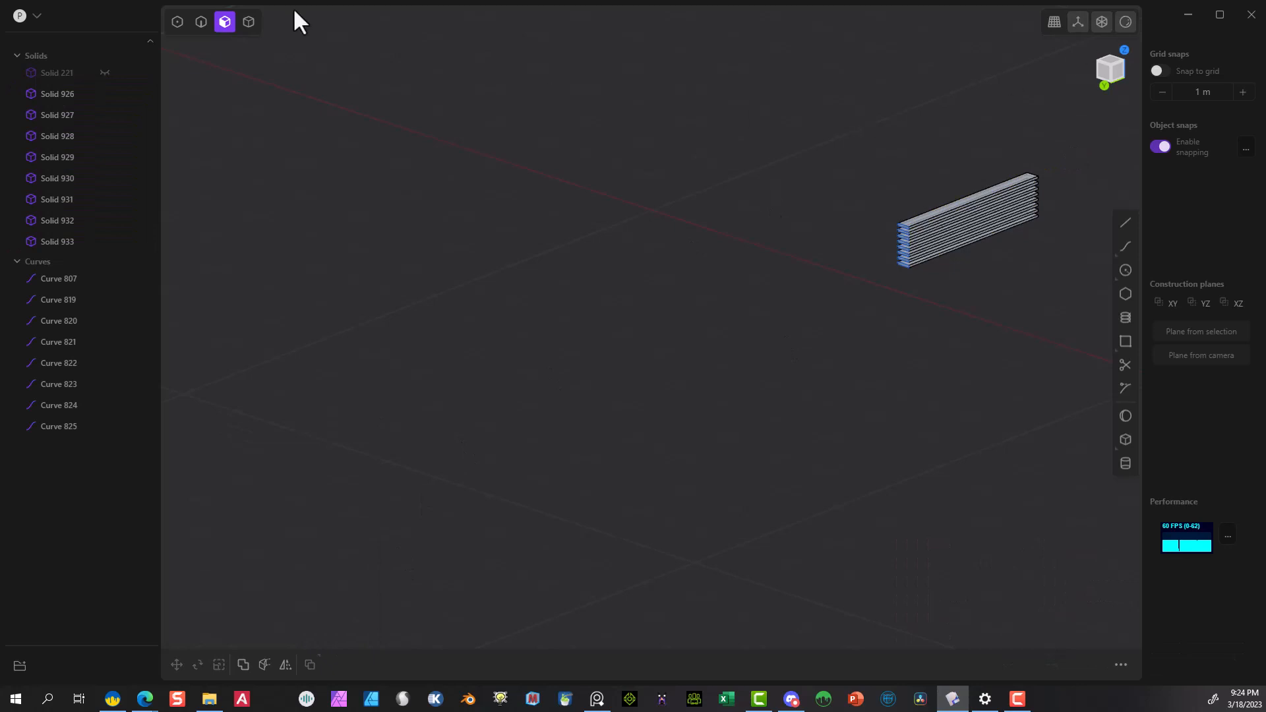
# Unhide the U-shaped bar and show its closed end with the thin slat solids in the top view.
pyautogui.click(105, 72)
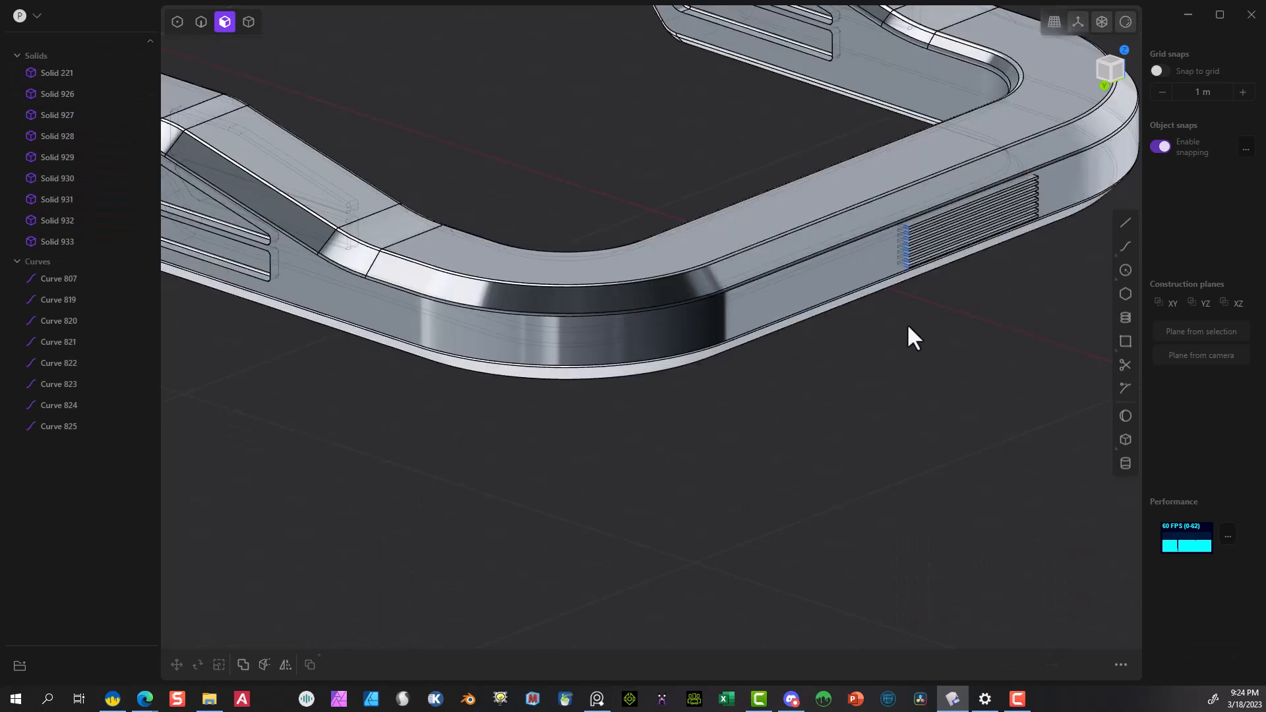
pyautogui.click(1122, 50)
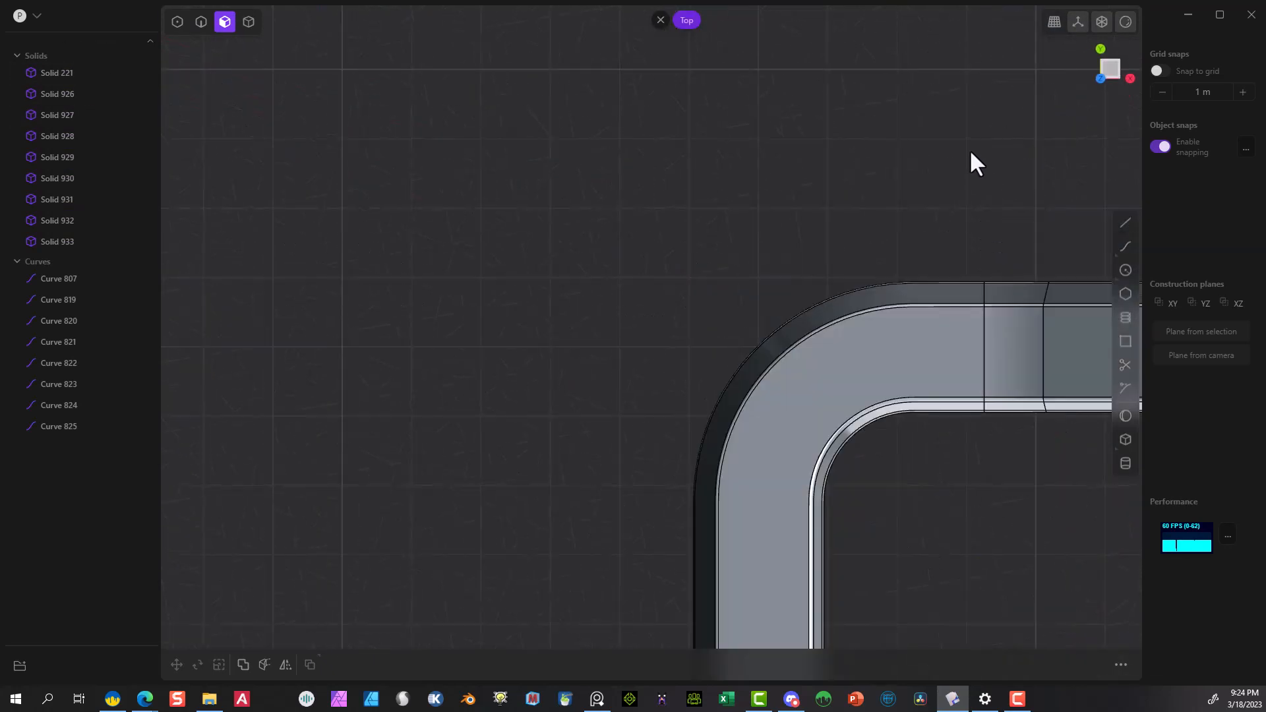
pyautogui.moveTo(568, 430); pyautogui.dragTo(480, 213, button='right')
pyautogui.scroll(-8, 480, 213)
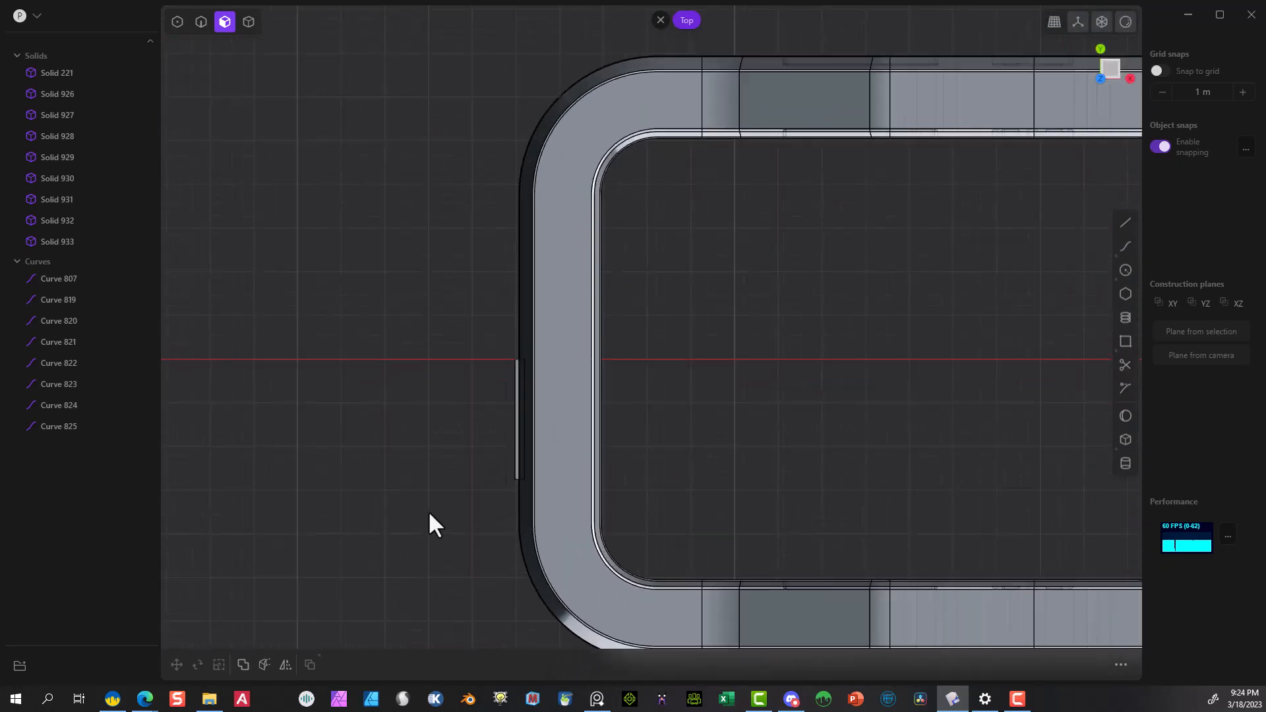
pyautogui.scroll(6, 506, 485)
pyautogui.scroll(2, 508, 484)
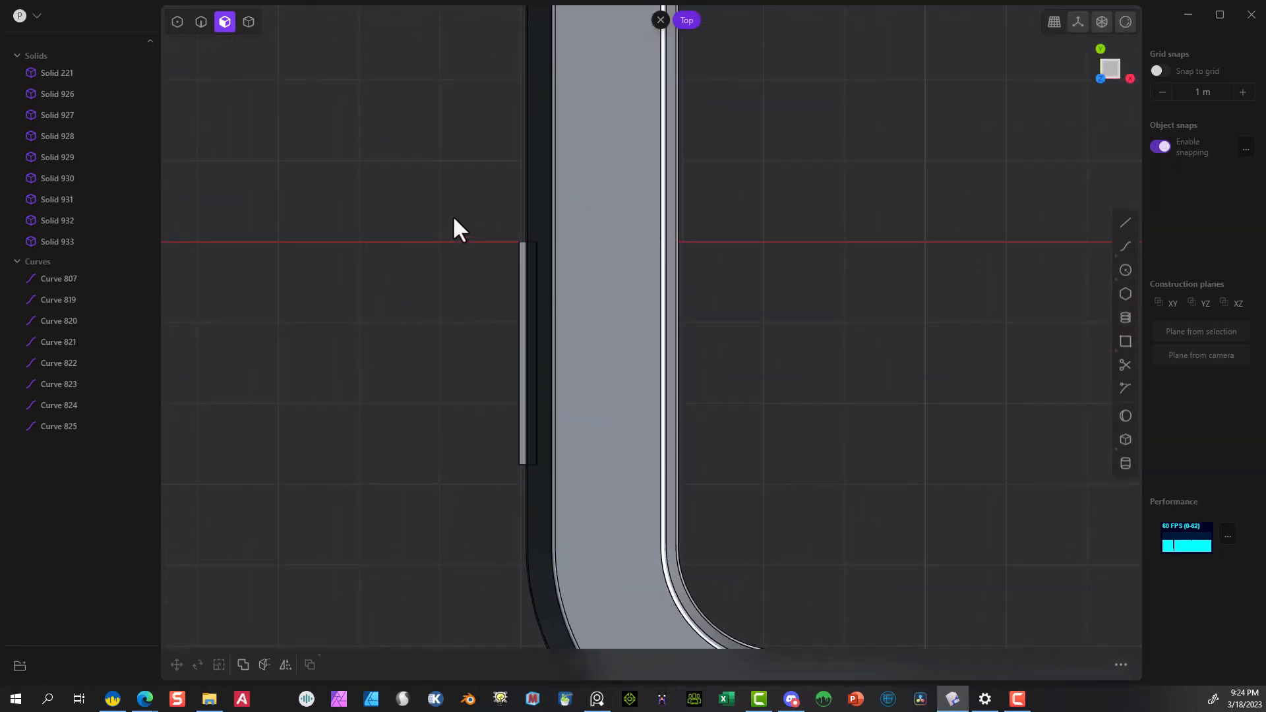
pyautogui.moveTo(446, 187); pyautogui.dragTo(630, 514)
pyautogui.press('e')
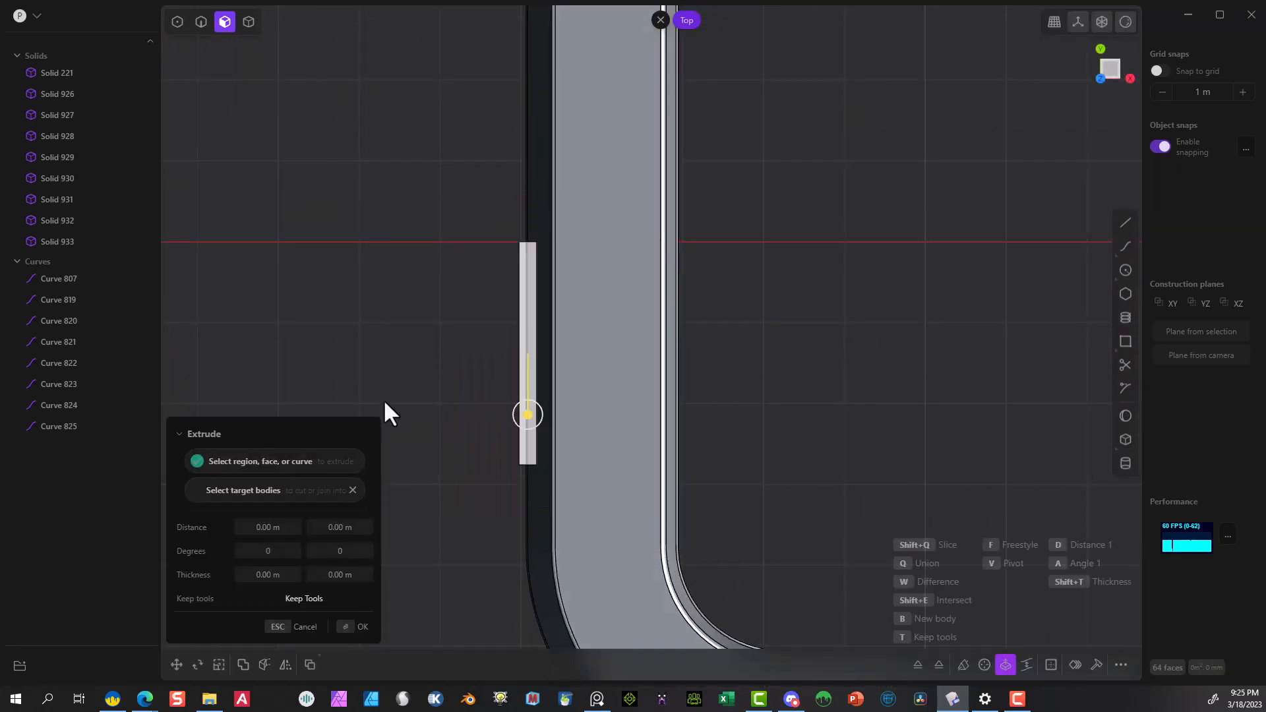
pyautogui.moveTo(390, 414); pyautogui.dragTo(360, 3, button='middle')
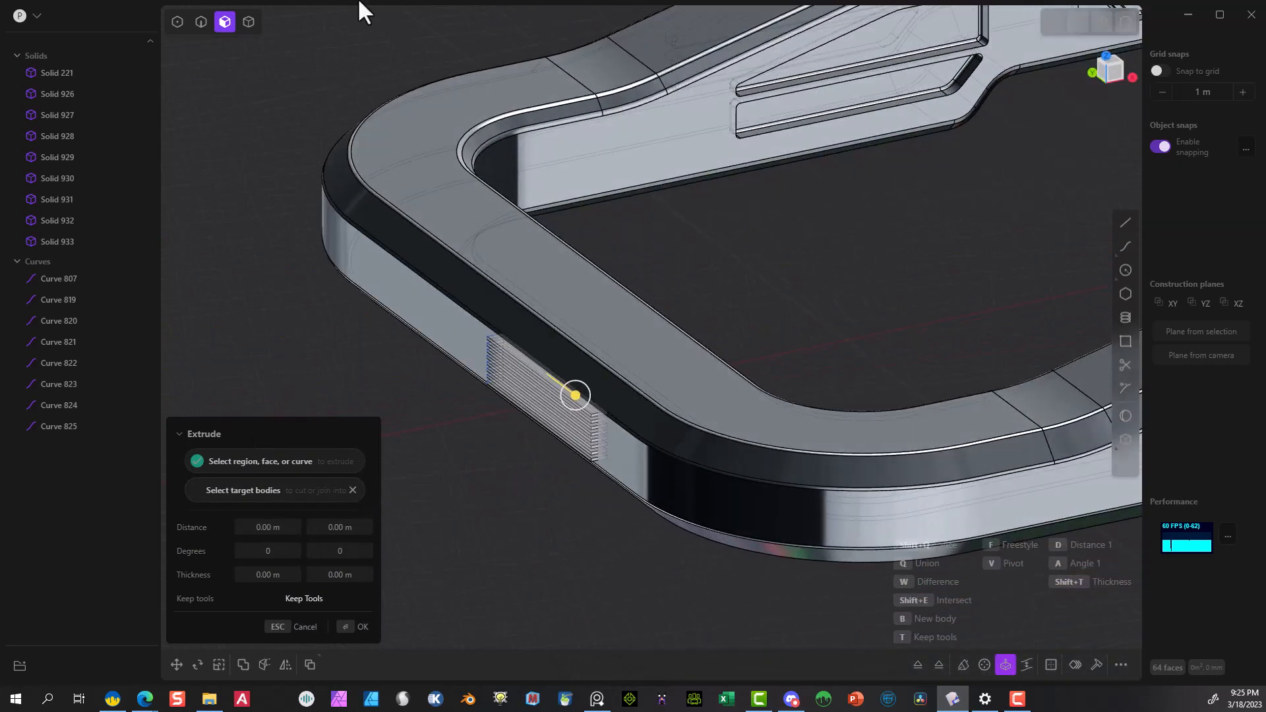
pyautogui.click(249, 22)
pyautogui.scroll(4, 521, 422)
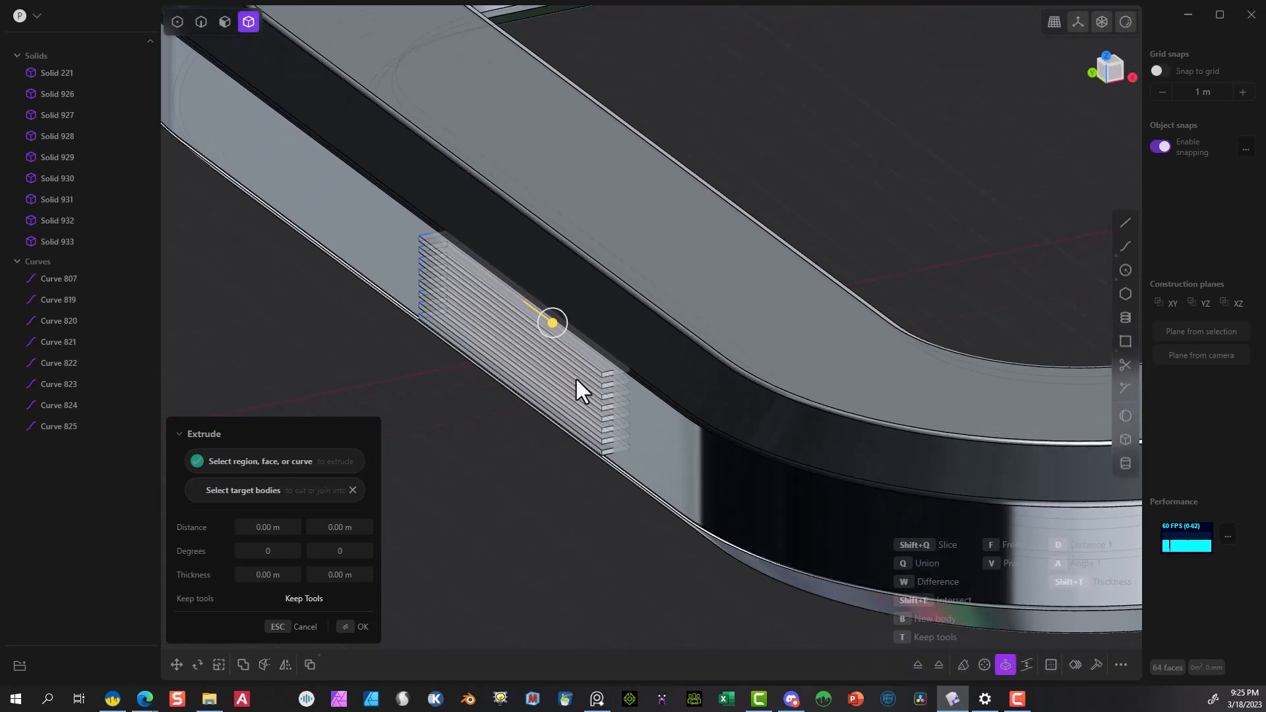
pyautogui.press('Escape')
# Select the eight thin bars on the frame's outer end and move them about -0.843 m along Y.
pyautogui.moveTo(342, 139); pyautogui.dragTo(549, 485)
pyautogui.scroll(-5, 627, 517)
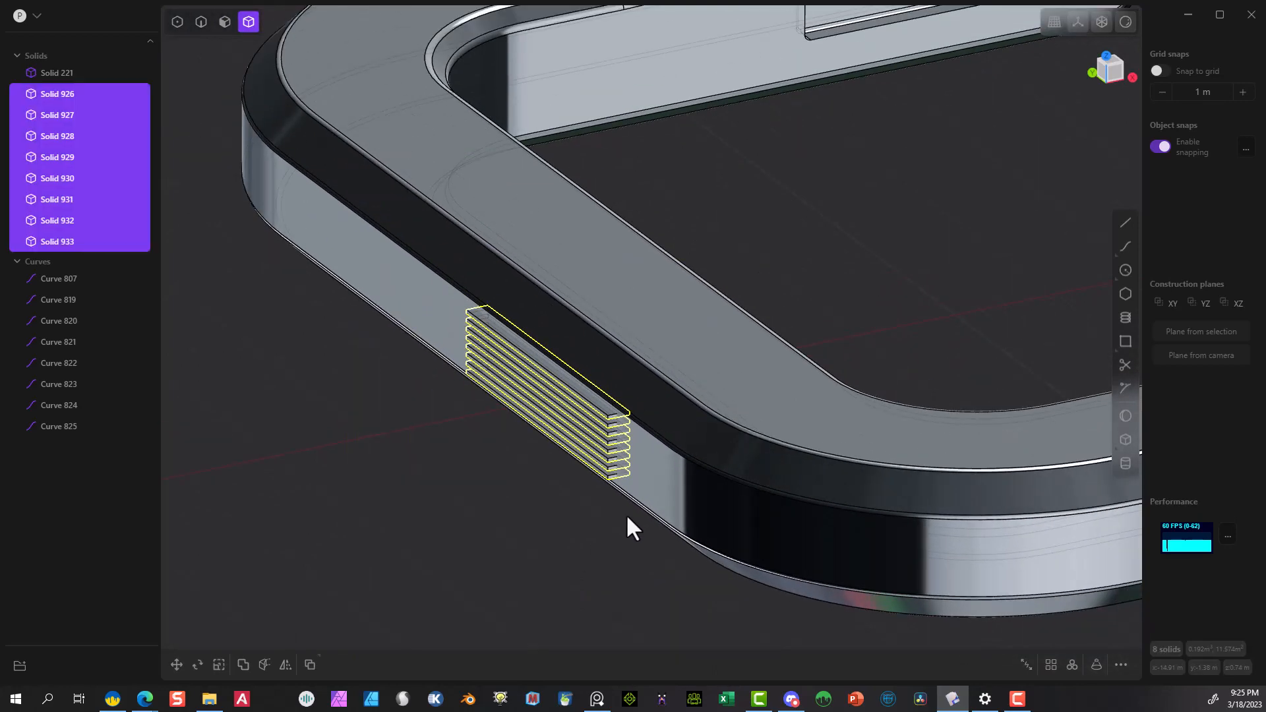
pyautogui.click(1108, 56)
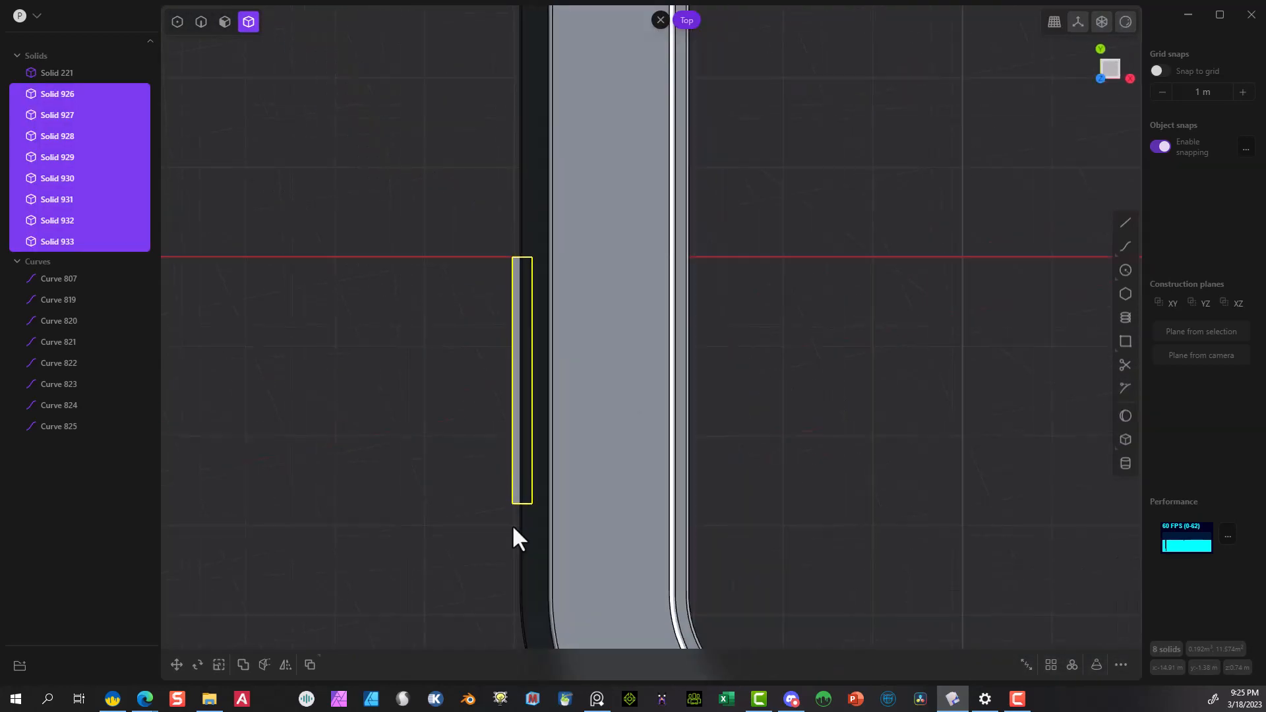
pyautogui.press('g')
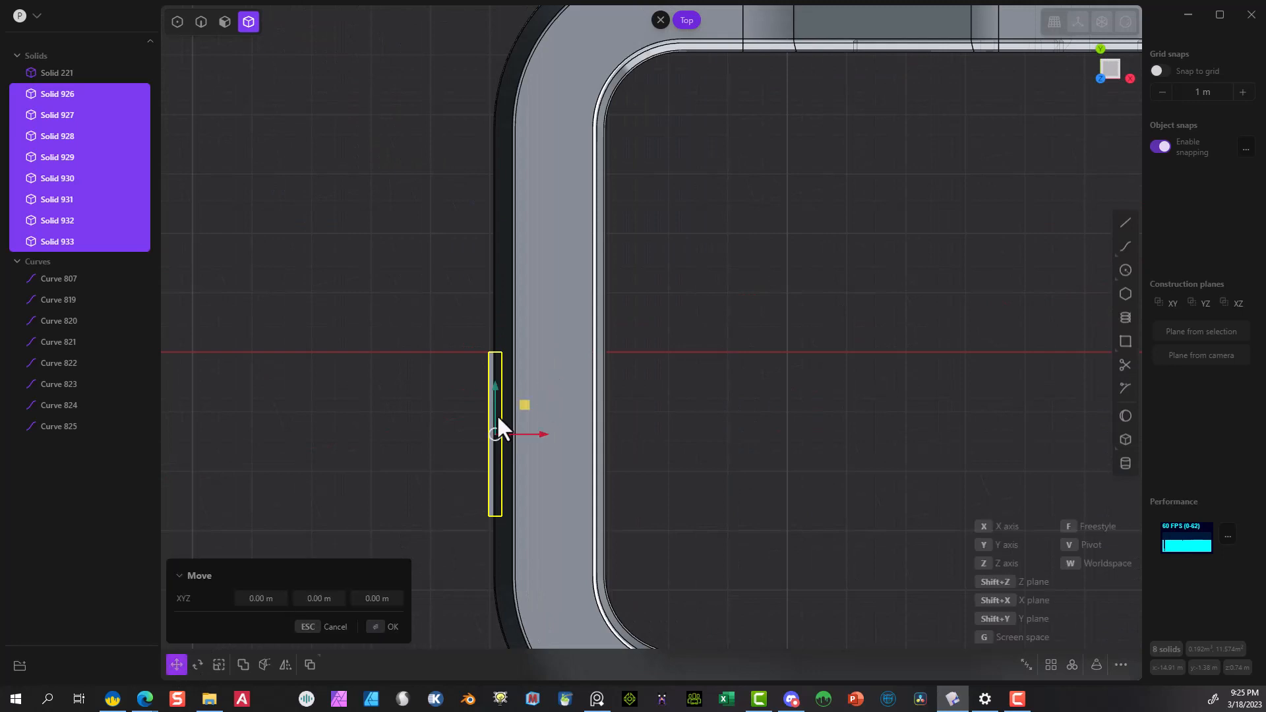
pyautogui.moveTo(494, 391); pyautogui.dragTo(501, 425)
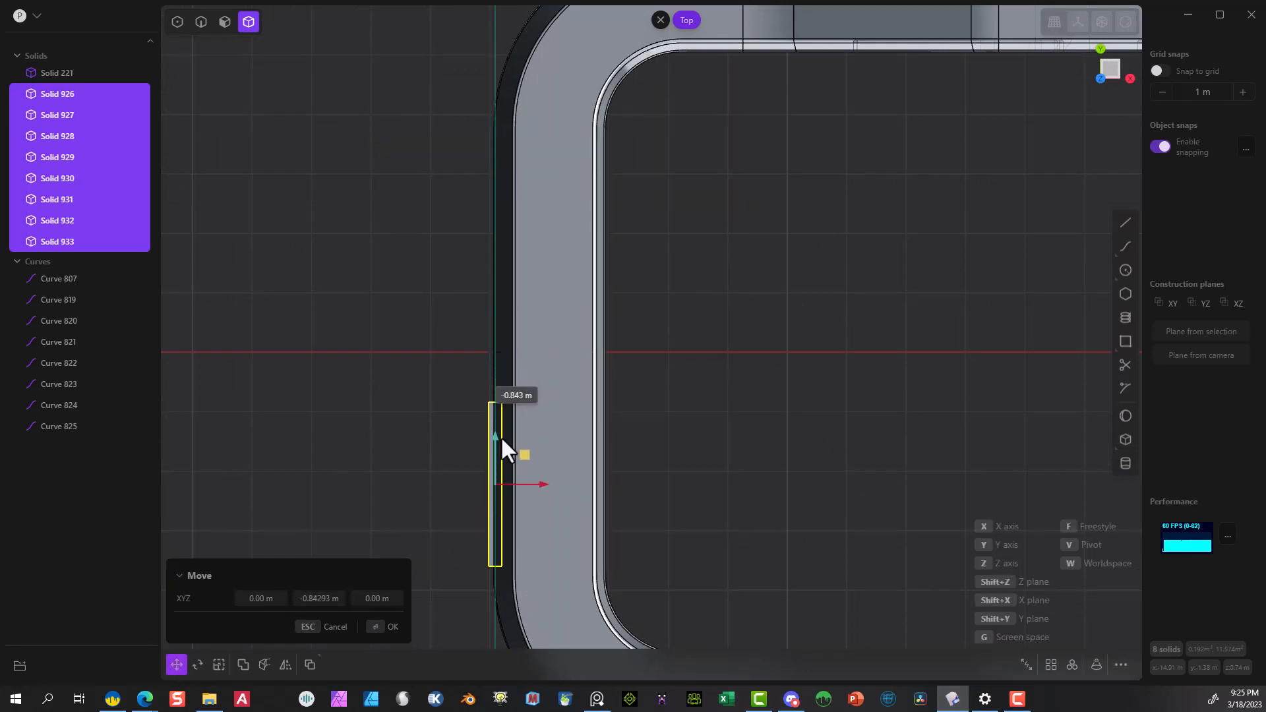
pyautogui.click(385, 626)
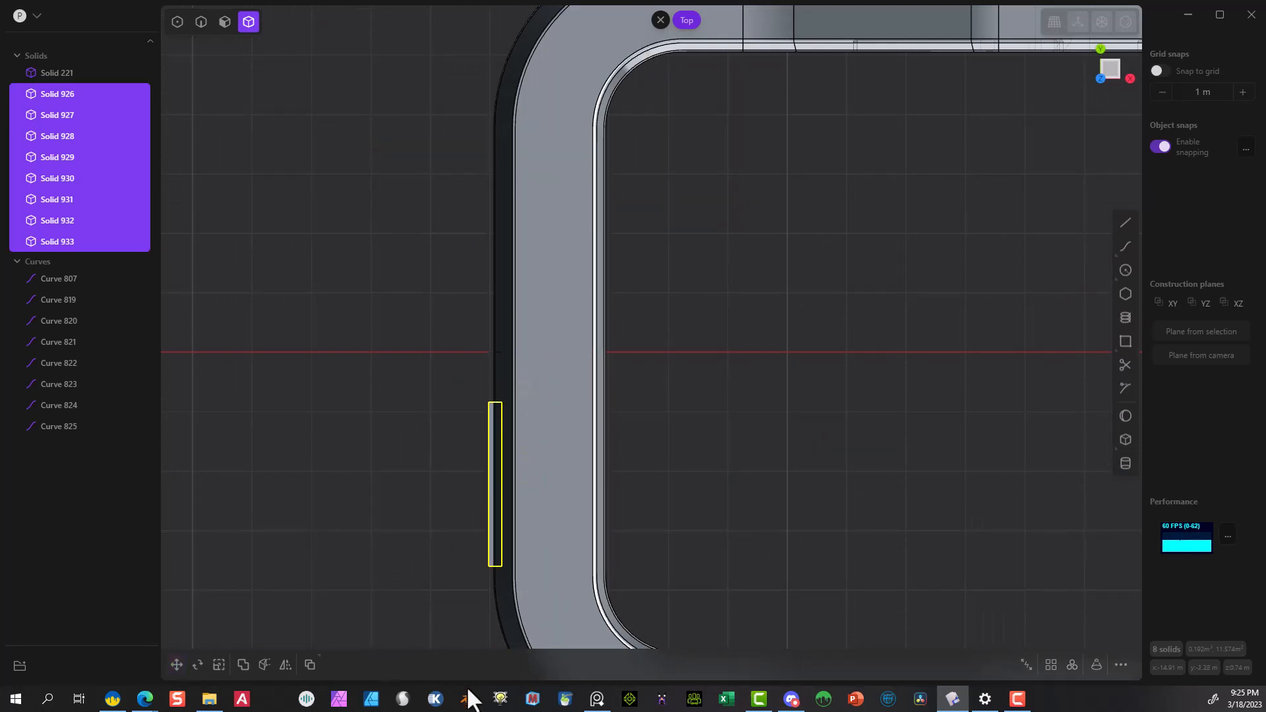
# Mirror the eight thin bars across the X axis to the other half of the frame's end.
pyautogui.click(286, 664)
pyautogui.scroll(-1, 594, 369)
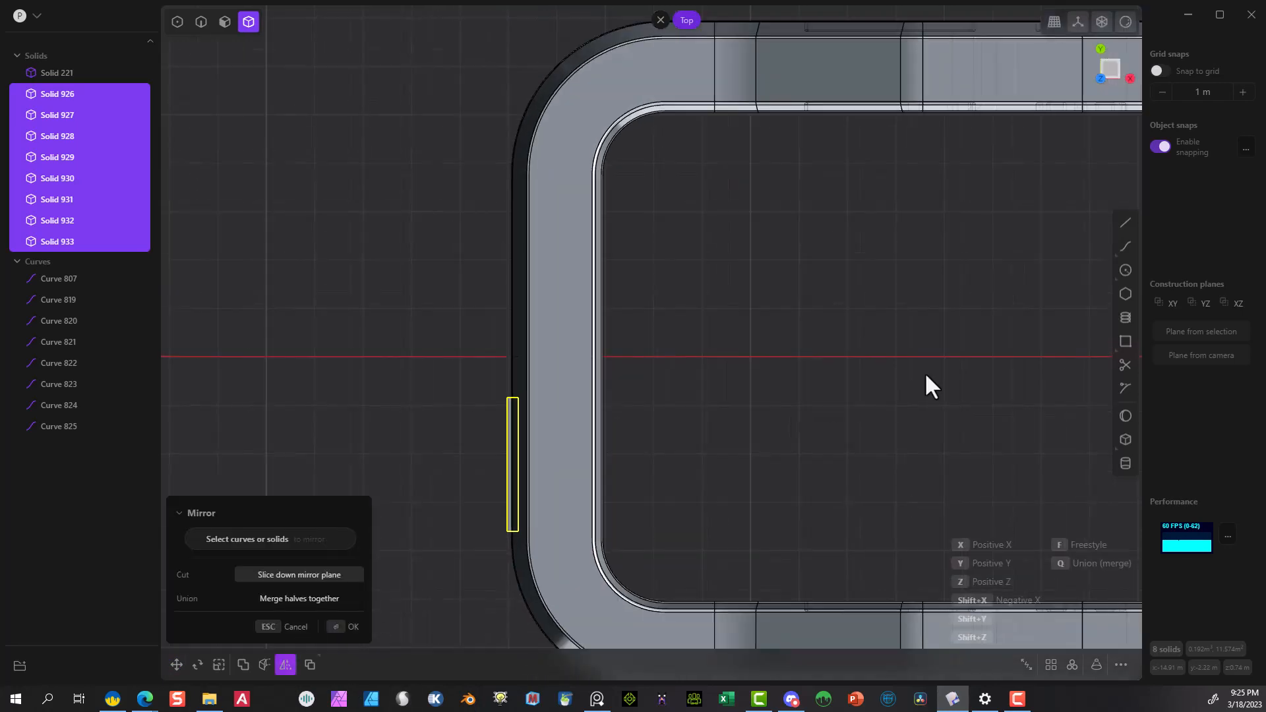
pyautogui.scroll(-3, 926, 376)
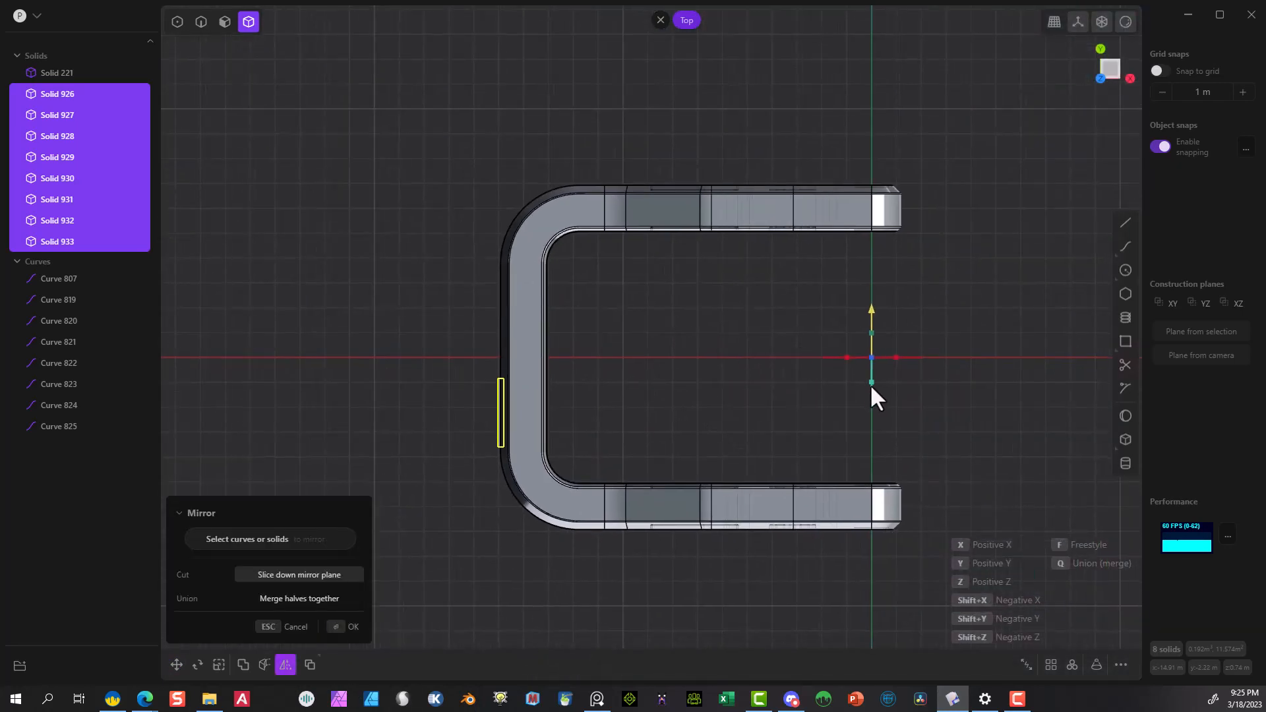
pyautogui.click(870, 378)
pyautogui.moveTo(410, 456); pyautogui.dragTo(442, 496, button='middle')
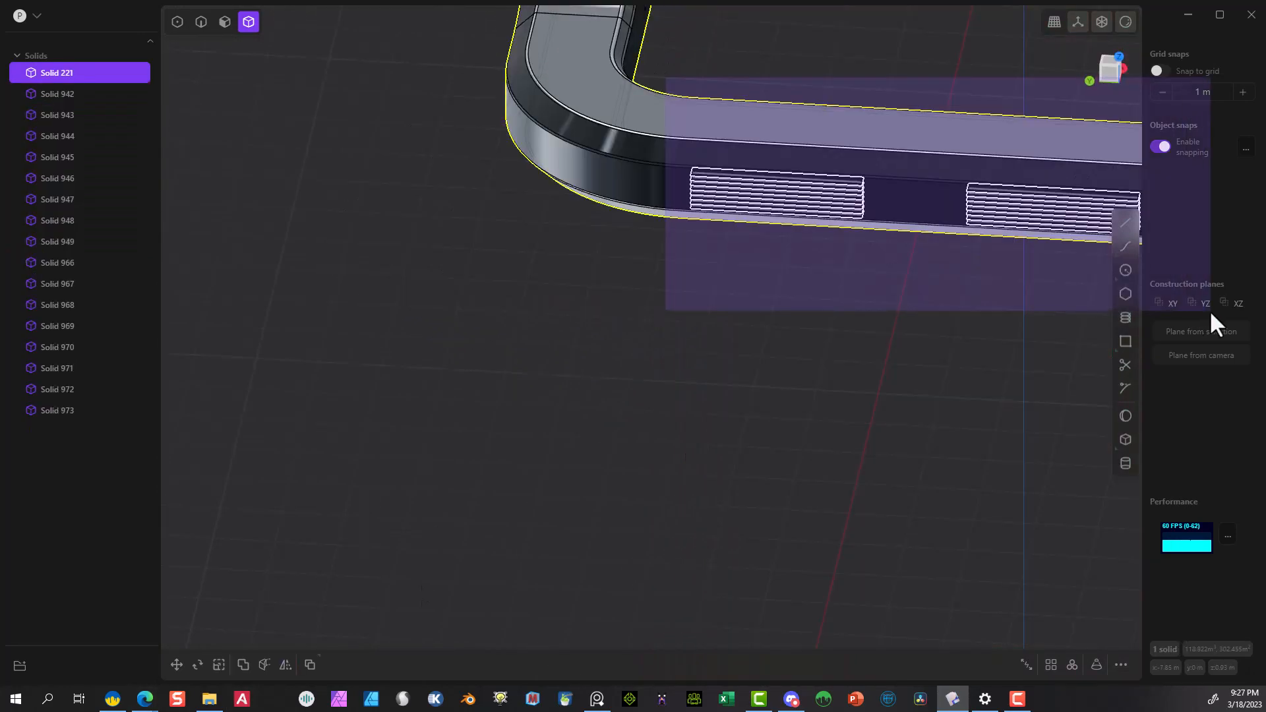
# Subtract both stacks of thin bars from the frame with a Boolean operation to cut the grooves.
pyautogui.hotkey('ctrl', 'a')
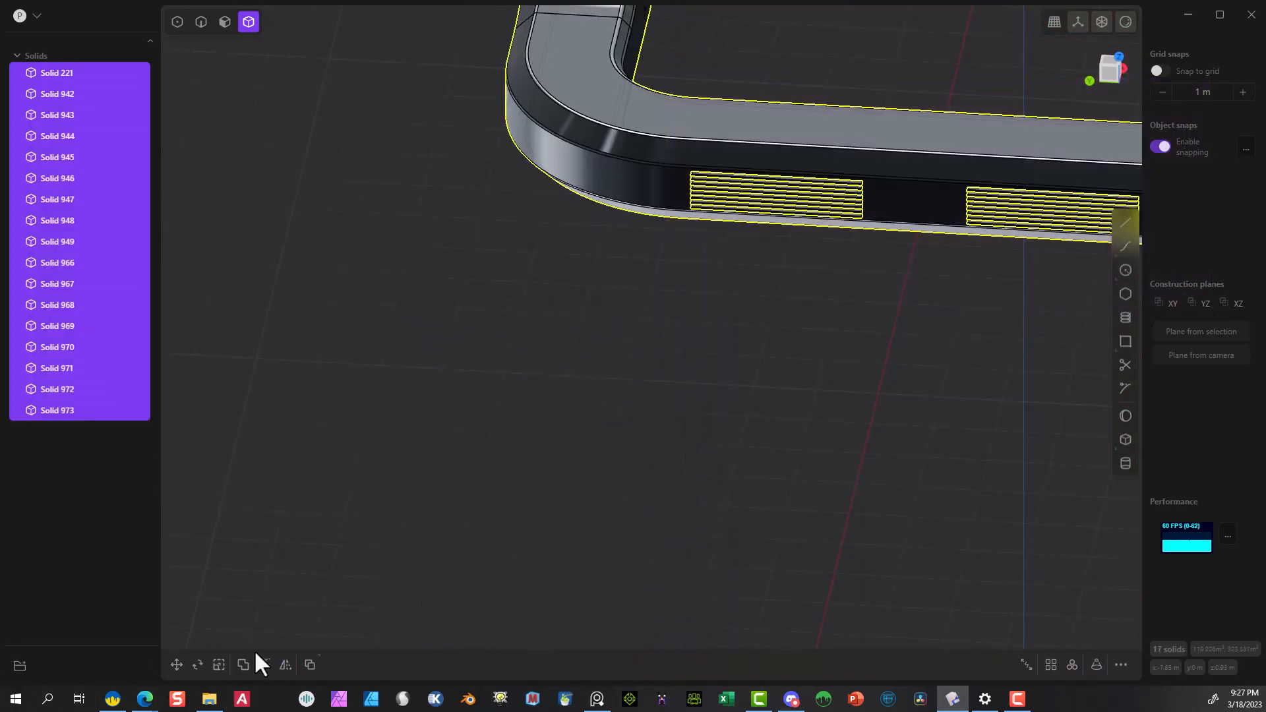
pyautogui.click(244, 664)
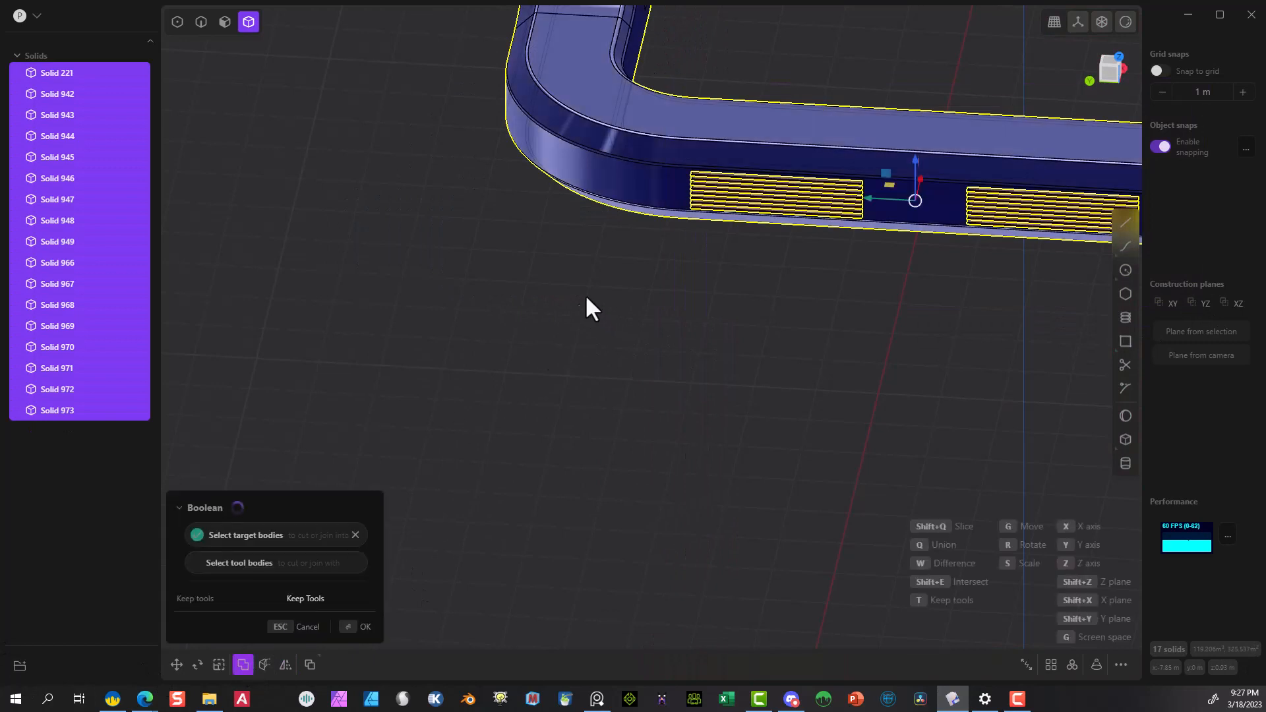
pyautogui.click(349, 628)
pyautogui.click(348, 628)
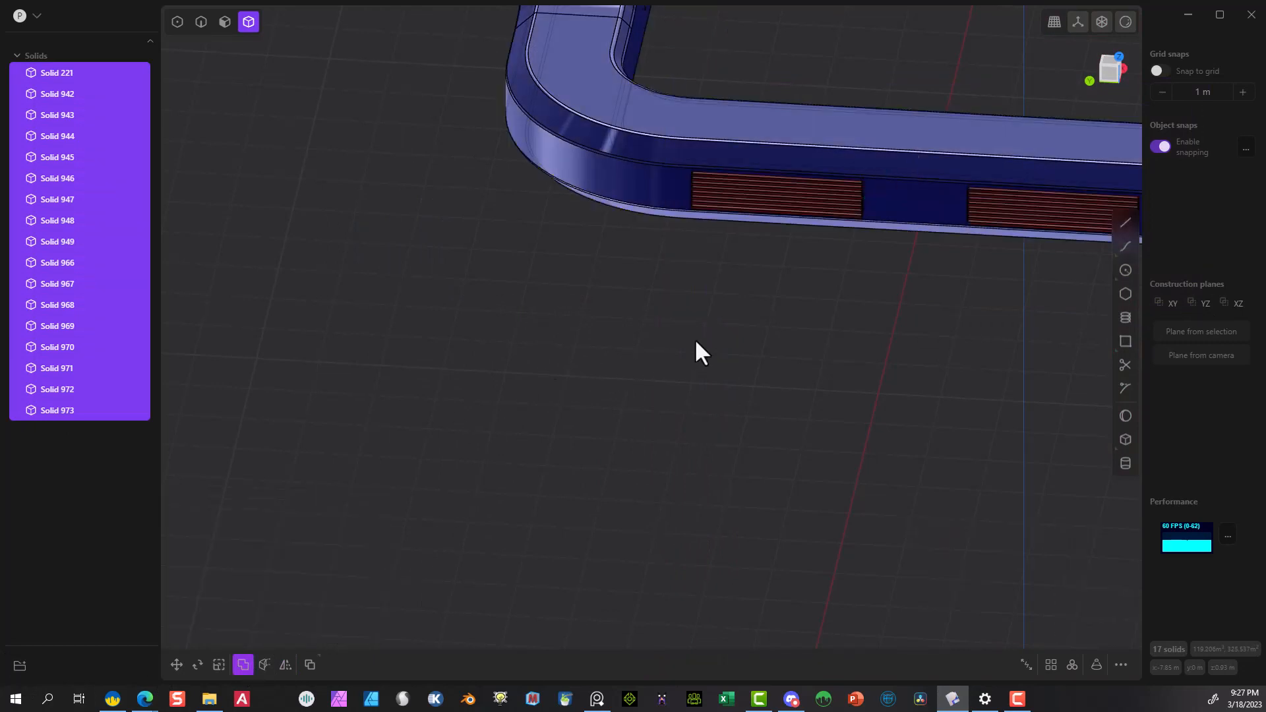
pyautogui.moveTo(777, 288); pyautogui.dragTo(908, 185, button='middle')
# Draw a vertical line about 0.98 m long on the YZ plane near the frame's inner corner.
pyautogui.click(1114, 46)
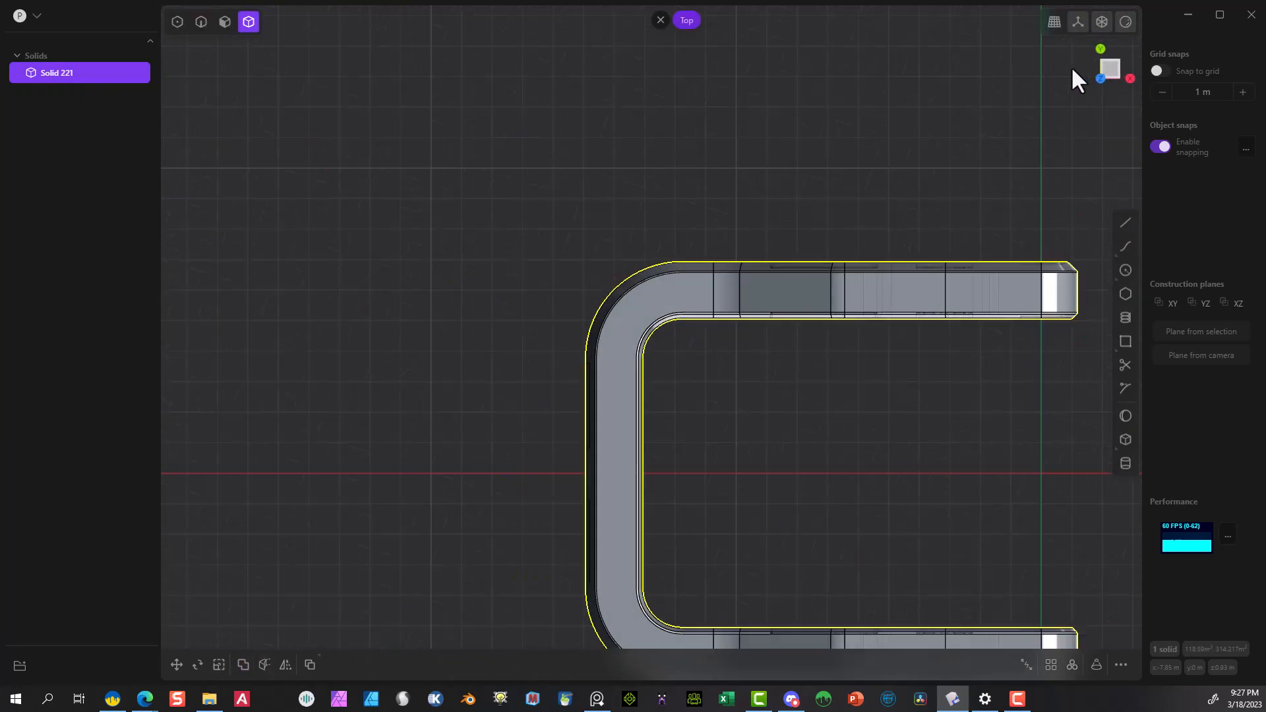
pyautogui.keyDown('shift'); pyautogui.moveTo(881, 486); pyautogui.dragTo(758, 345, button='middle'); pyautogui.keyUp('shift')
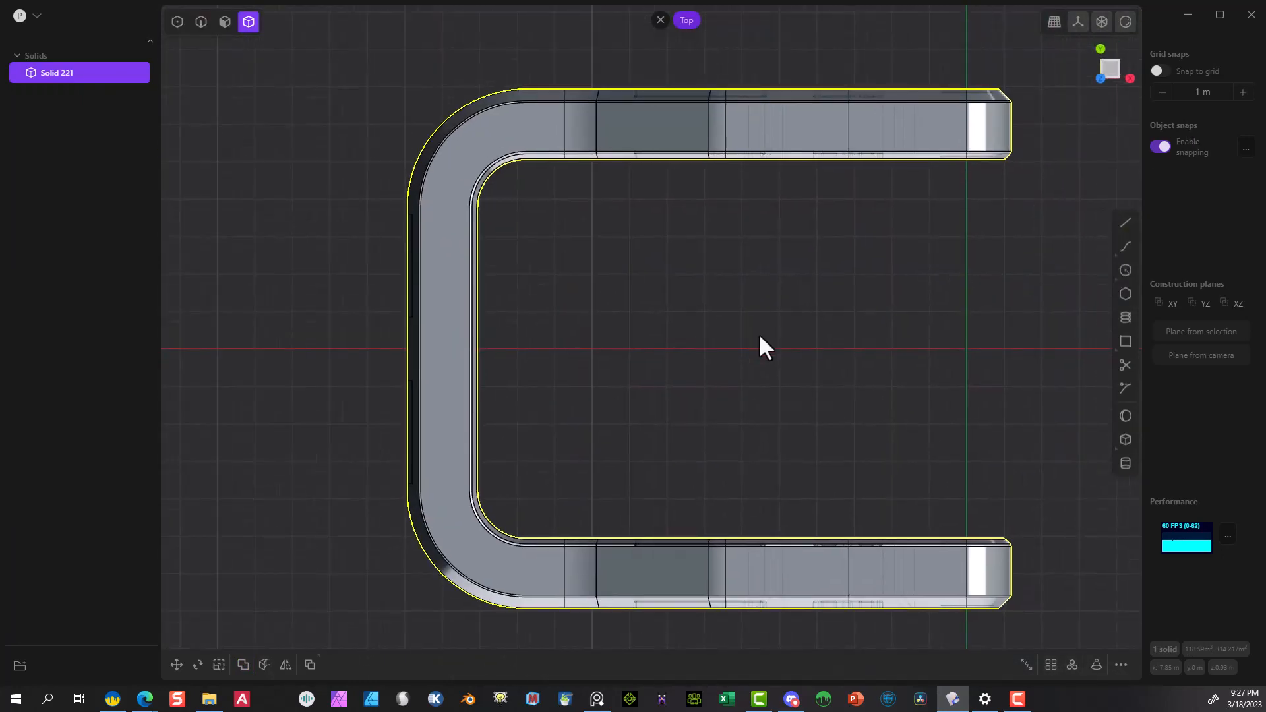
pyautogui.click(1125, 223)
pyautogui.press('KP_3')
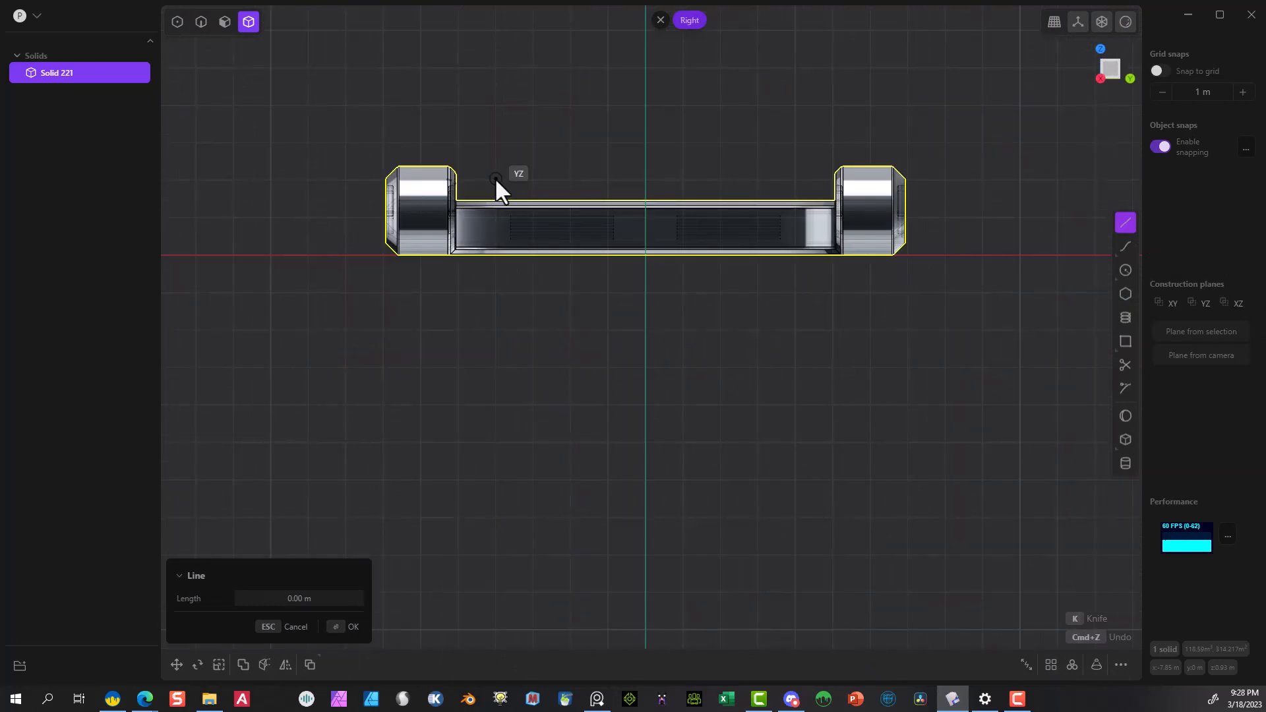
pyautogui.click(495, 178)
pyautogui.scroll(5, 495, 219)
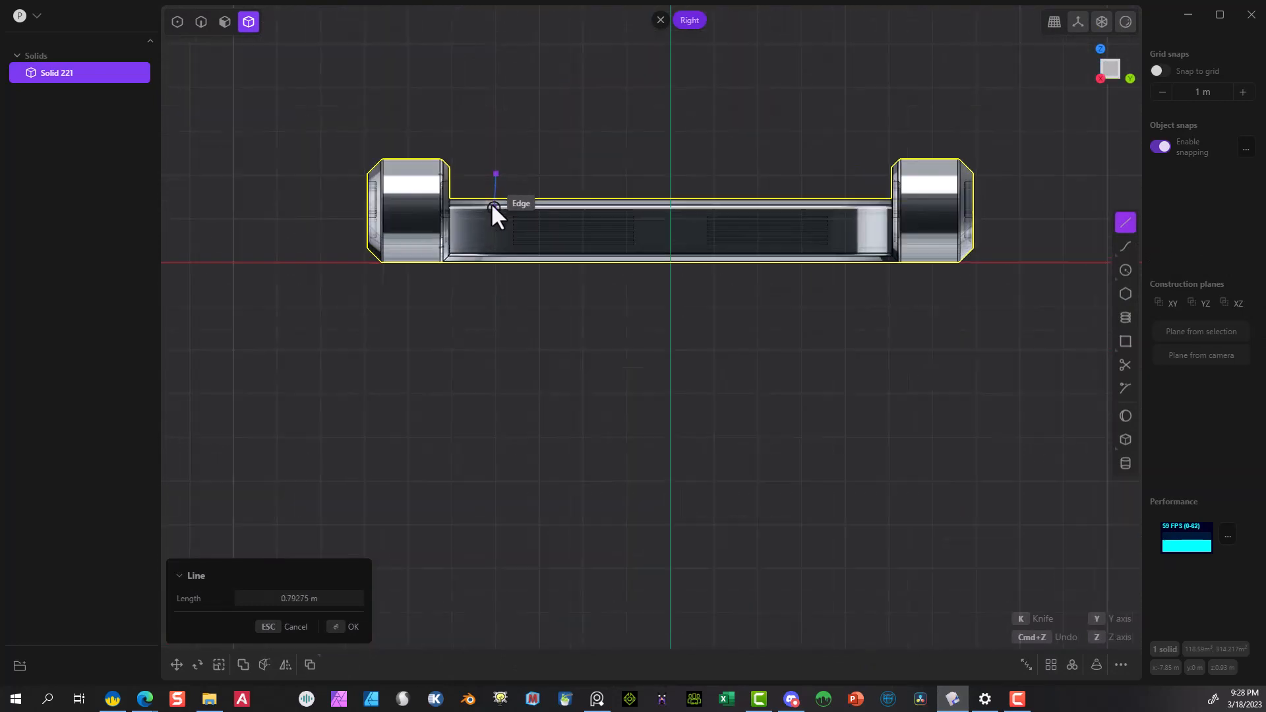
pyautogui.scroll(5, 501, 223)
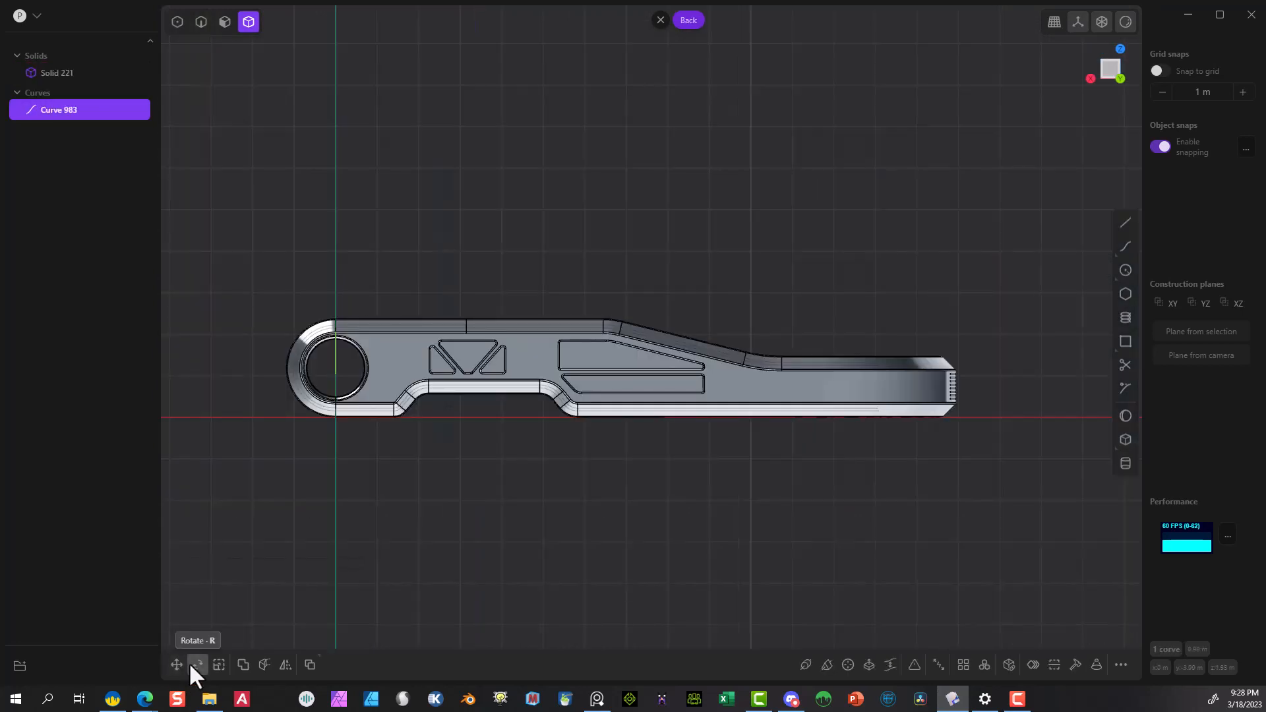
# Move the vertical line about -14.42 m along X and 0.57 m along Z, above the frame's grooved end.
pyautogui.click(172, 663)
pyautogui.moveTo(332, 318); pyautogui.dragTo(344, 241)
pyautogui.moveTo(427, 231); pyautogui.dragTo(333, 254, button='middle')
pyautogui.moveTo(278, 271); pyautogui.dragTo(856, 355)
pyautogui.click(1096, 75)
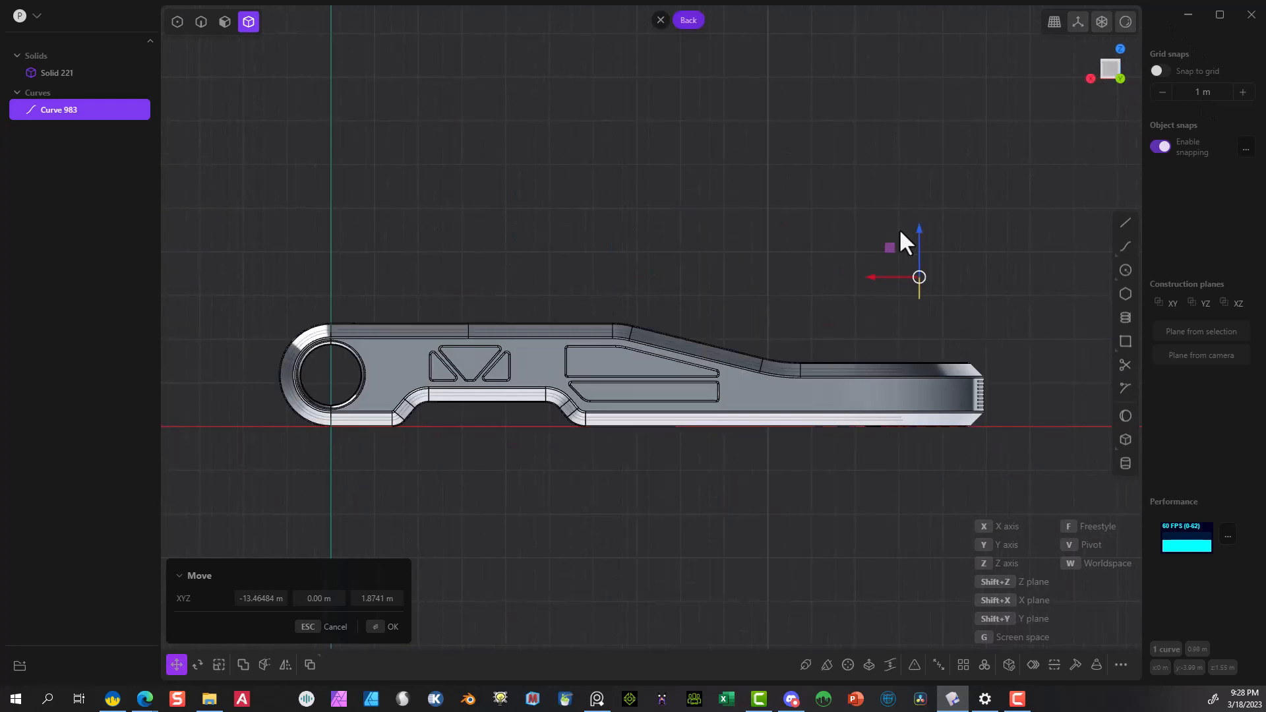
pyautogui.moveTo(918, 238); pyautogui.dragTo(941, 319)
pyautogui.keyDown('shift'); pyautogui.moveTo(845, 527); pyautogui.dragTo(833, 488, button='middle'); pyautogui.keyUp('shift')
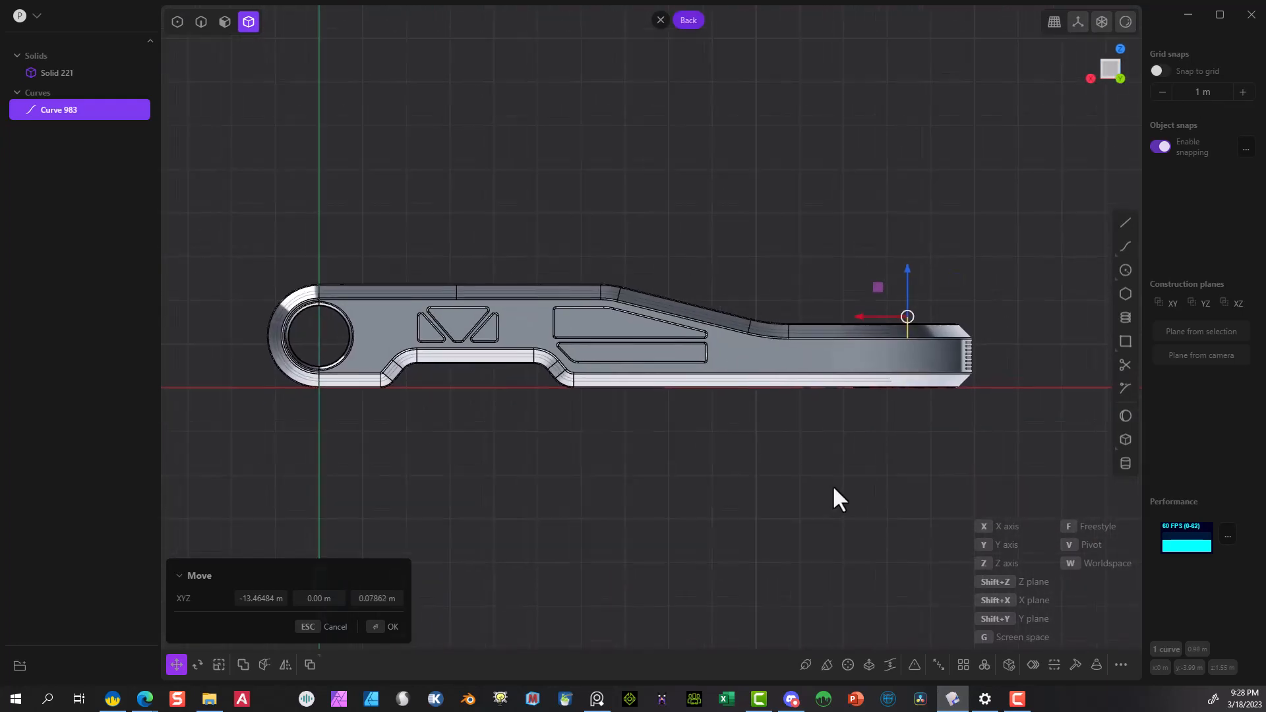
pyautogui.scroll(5, 941, 373)
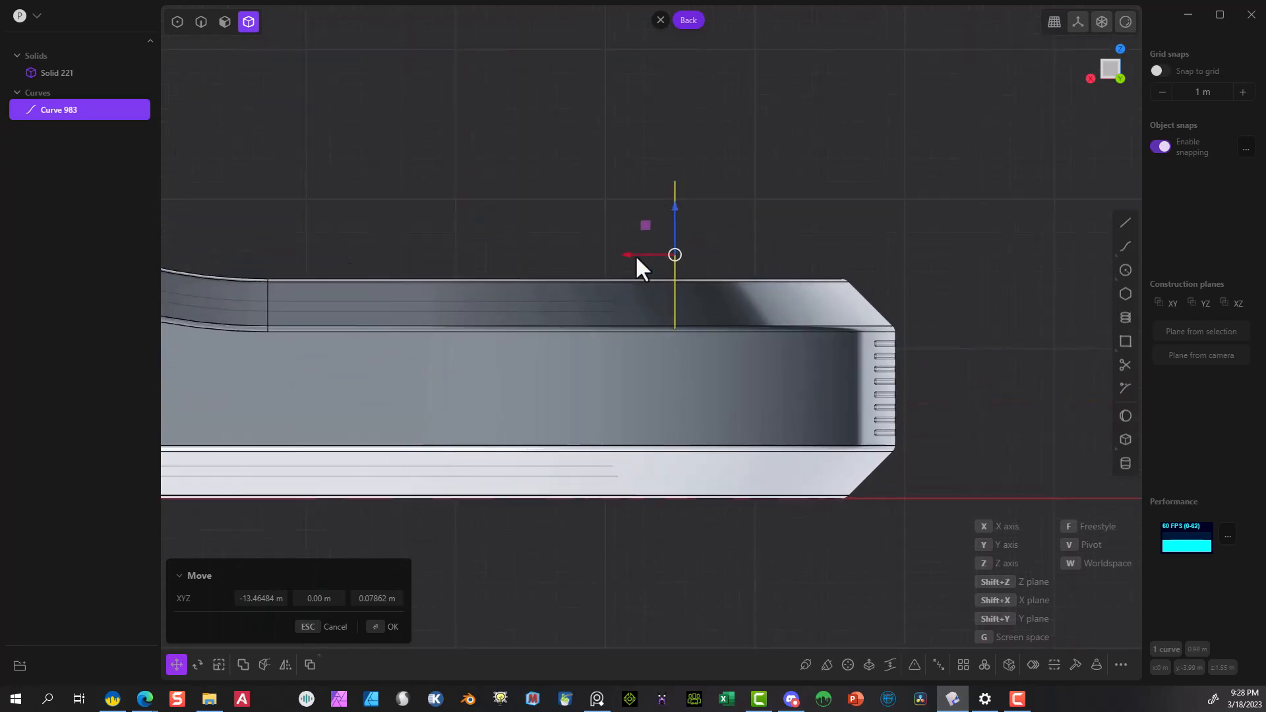
pyautogui.moveTo(636, 258); pyautogui.dragTo(820, 141)
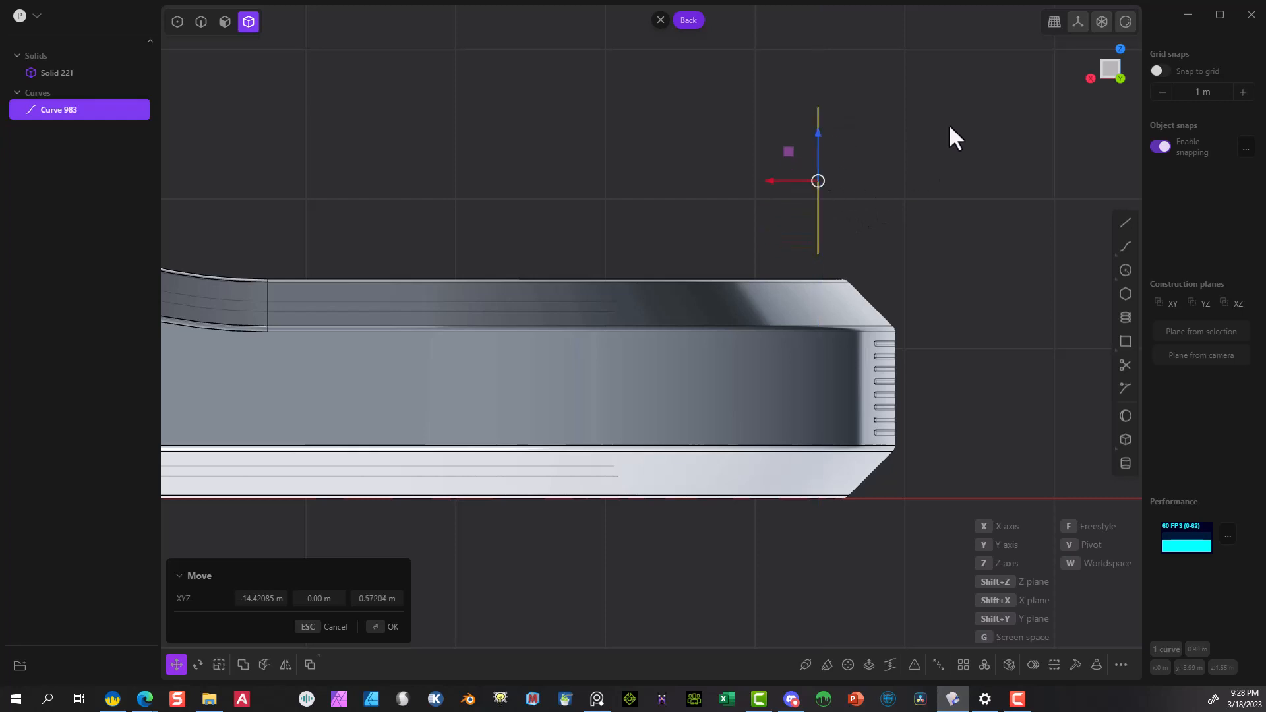
pyautogui.click(177, 22)
pyautogui.click(377, 626)
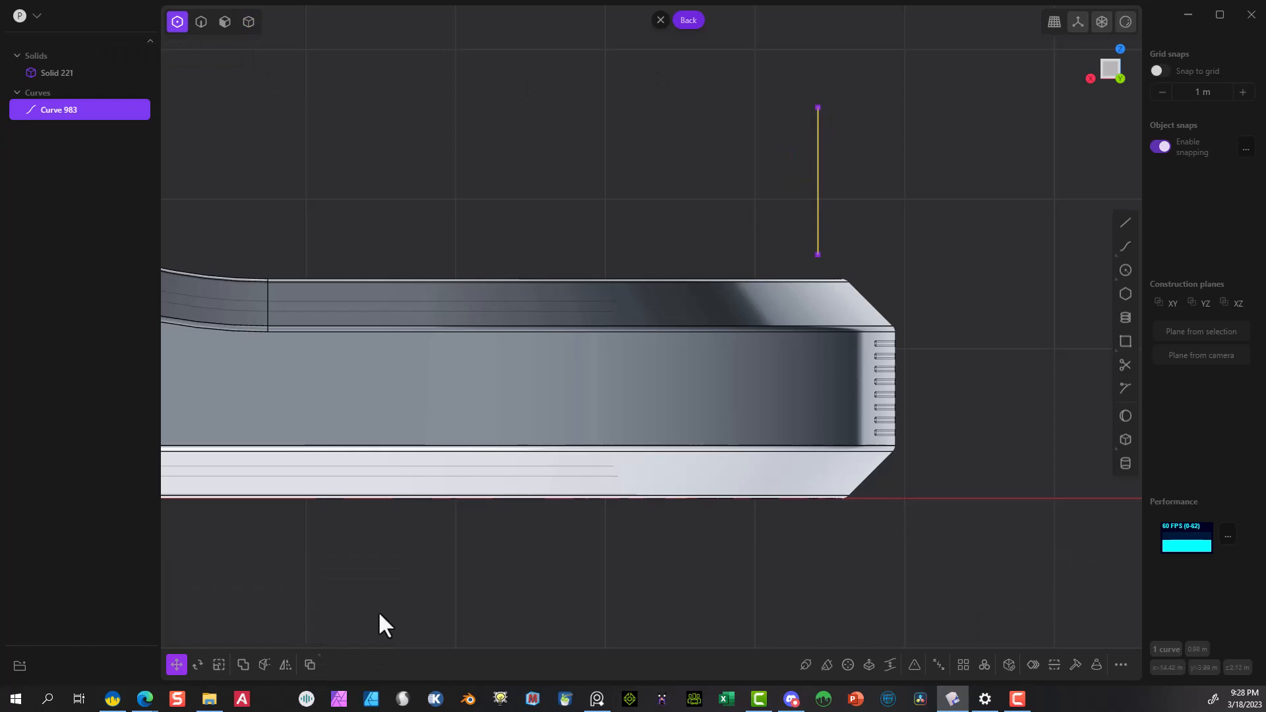
# Slant the line by moving its upper endpoint about -0.94 m along X and -0.24 m along Z.
pyautogui.click(668, 115)
pyautogui.moveTo(773, 93); pyautogui.dragTo(871, 155)
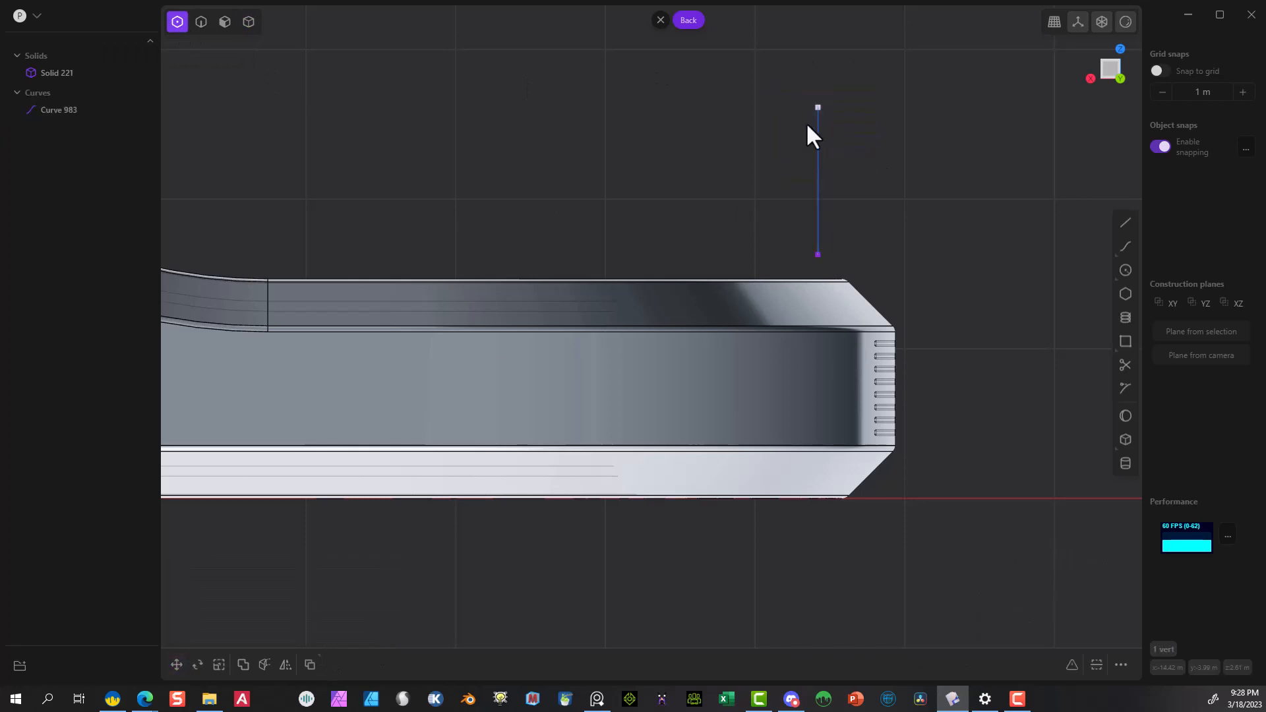
pyautogui.press('g')
pyautogui.press('x')
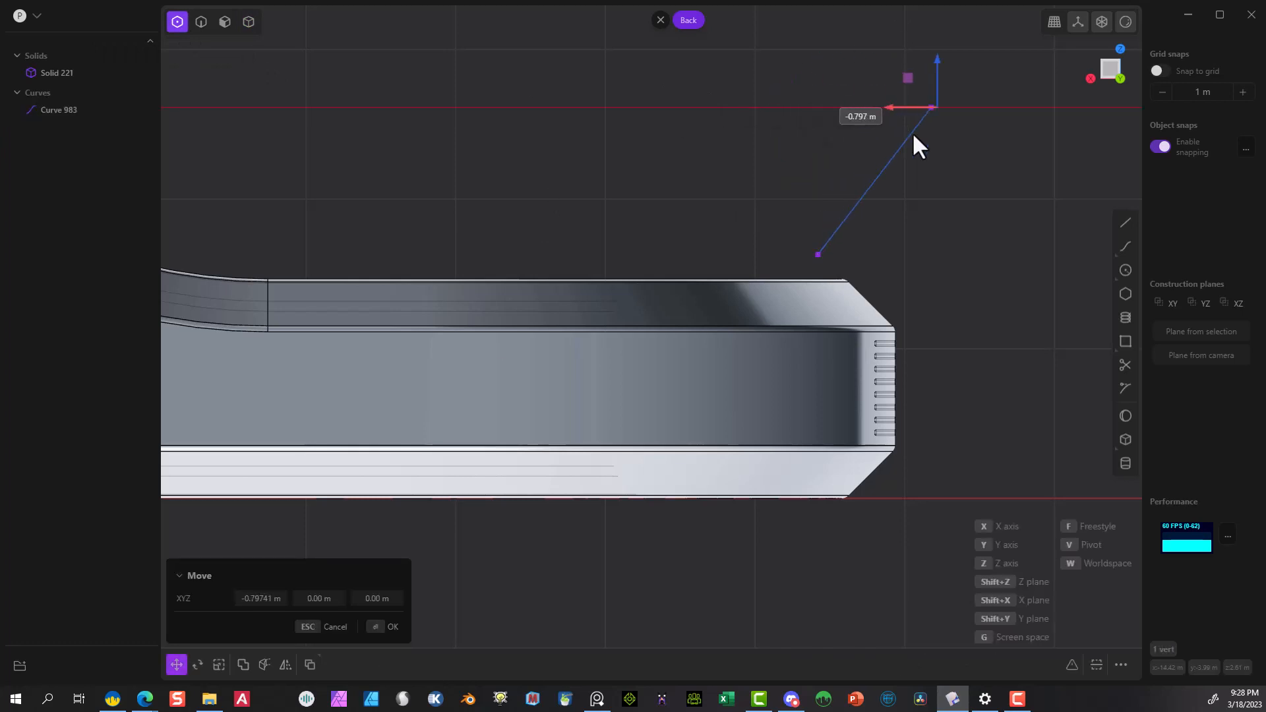
pyautogui.press('z')
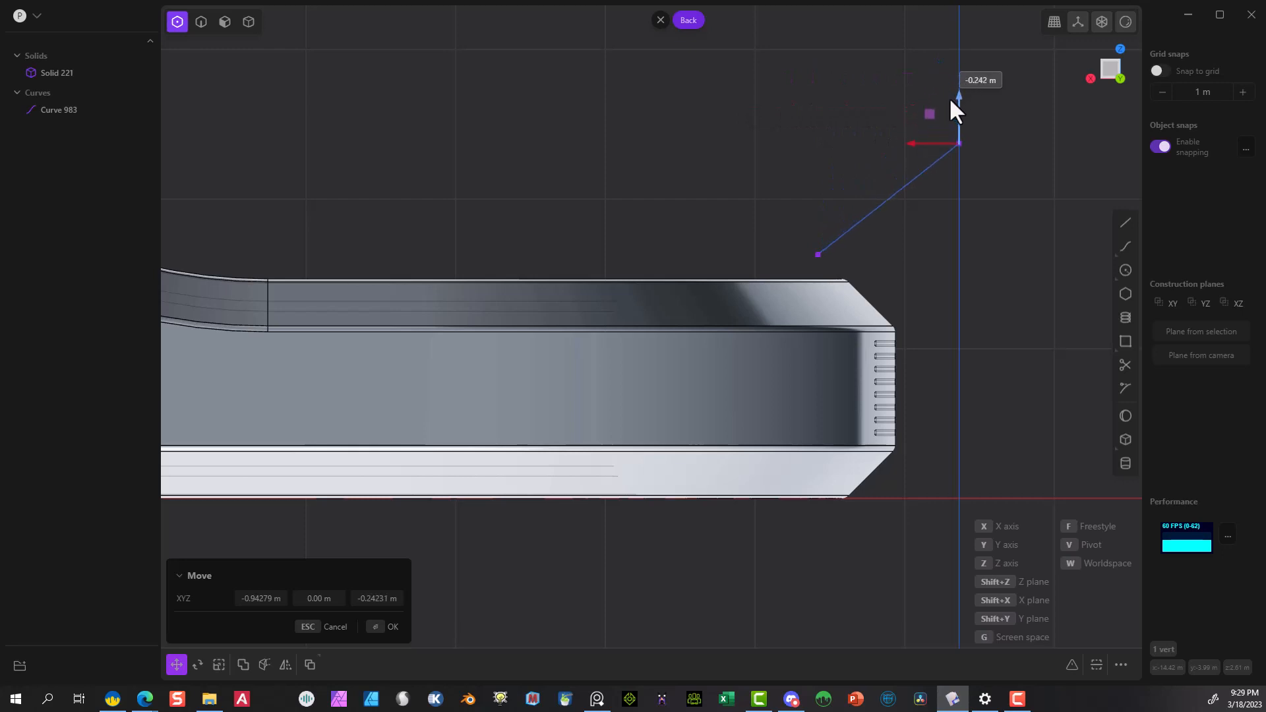
pyautogui.moveTo(949, 98); pyautogui.dragTo(949, 98)
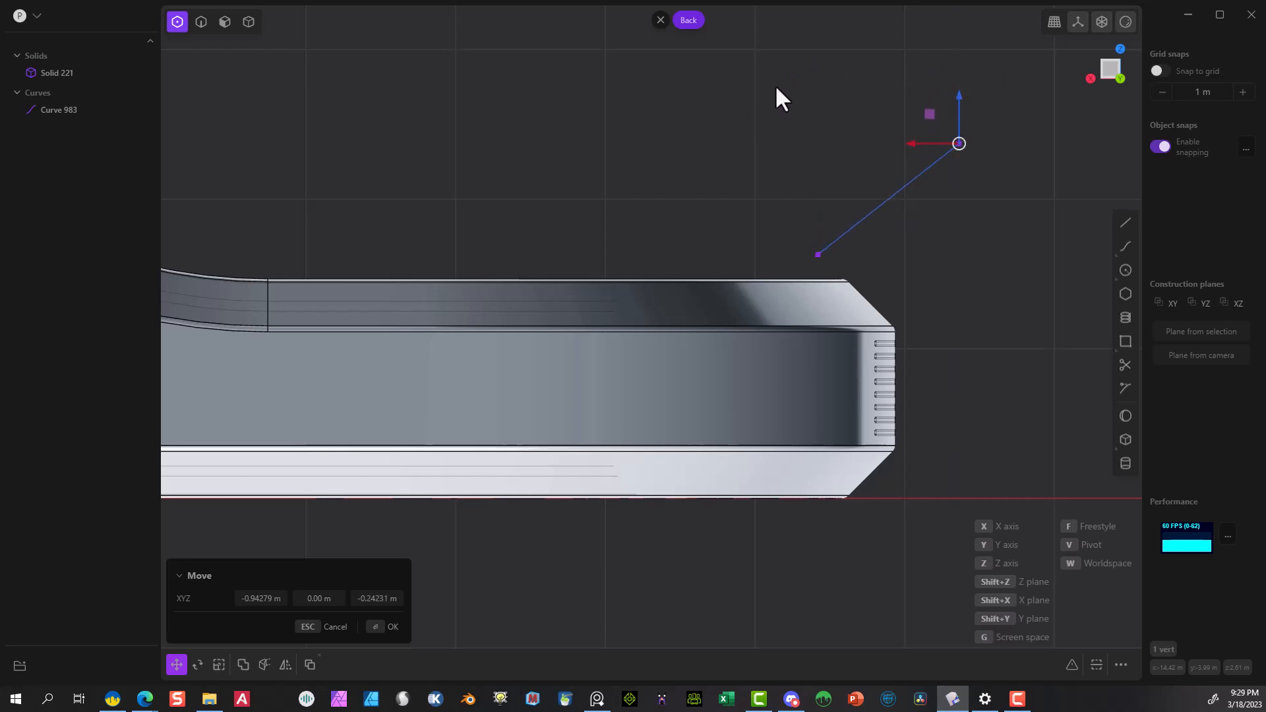
pyautogui.rightClick(662, 364)
# Shift the line's upper endpoint about 0.17 m along positive X.
pyautogui.press('g')
pyautogui.moveTo(913, 140); pyautogui.dragTo(886, 140)
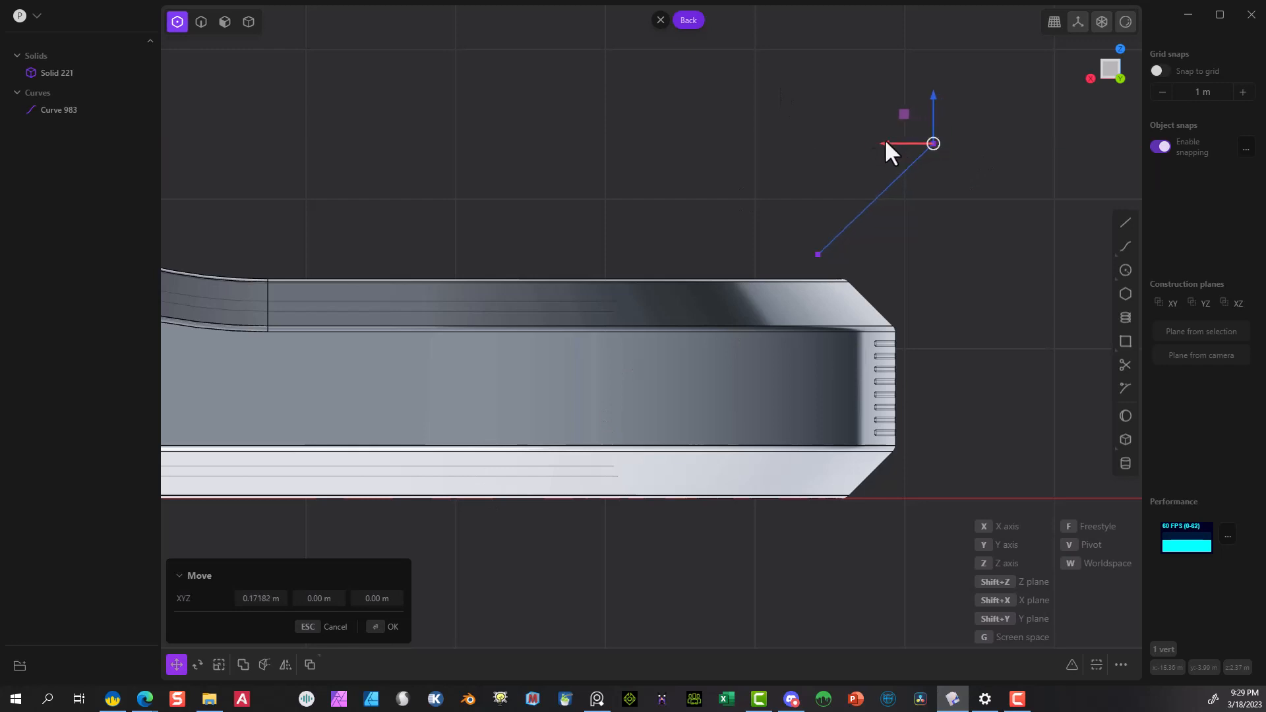
pyautogui.click(387, 627)
# Move both endpoints of the slanted line along positive X and about -0.52 m along Z, to the frame's inner corner.
pyautogui.moveTo(753, 86); pyautogui.dragTo(1011, 307)
pyautogui.press('g')
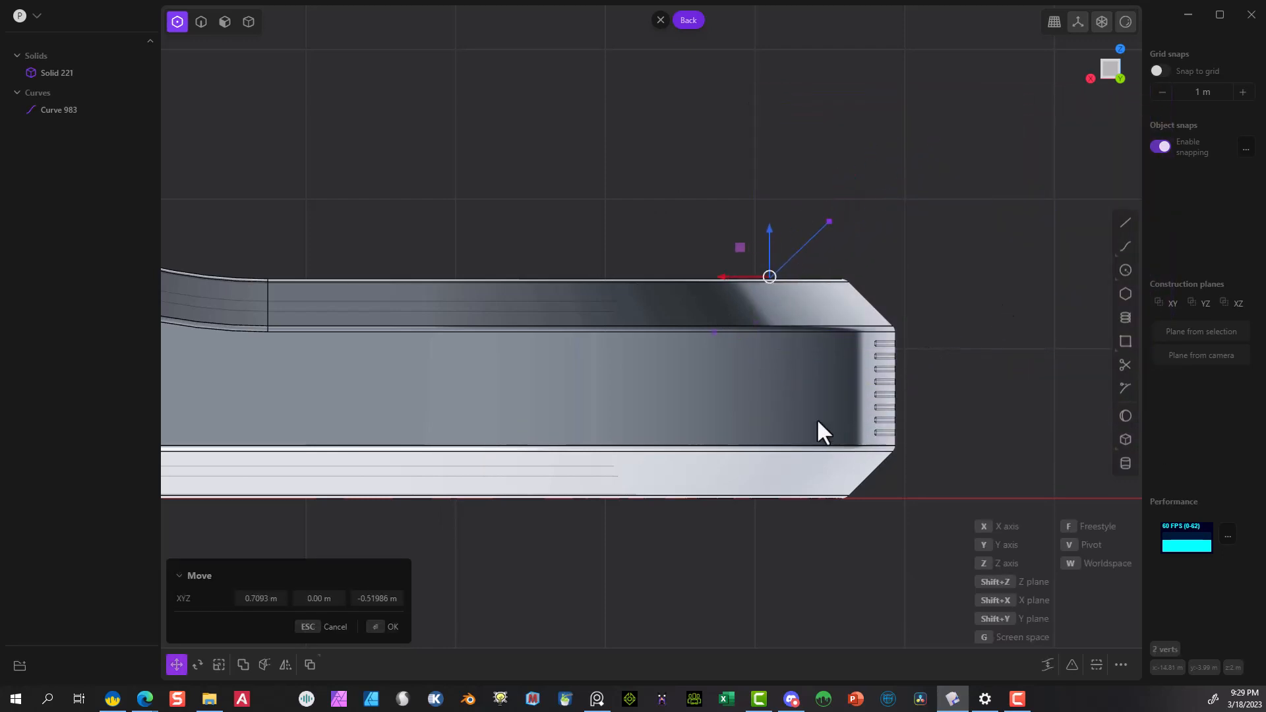
pyautogui.moveTo(824, 420); pyautogui.dragTo(898, 241, button='middle')
pyautogui.press('x')
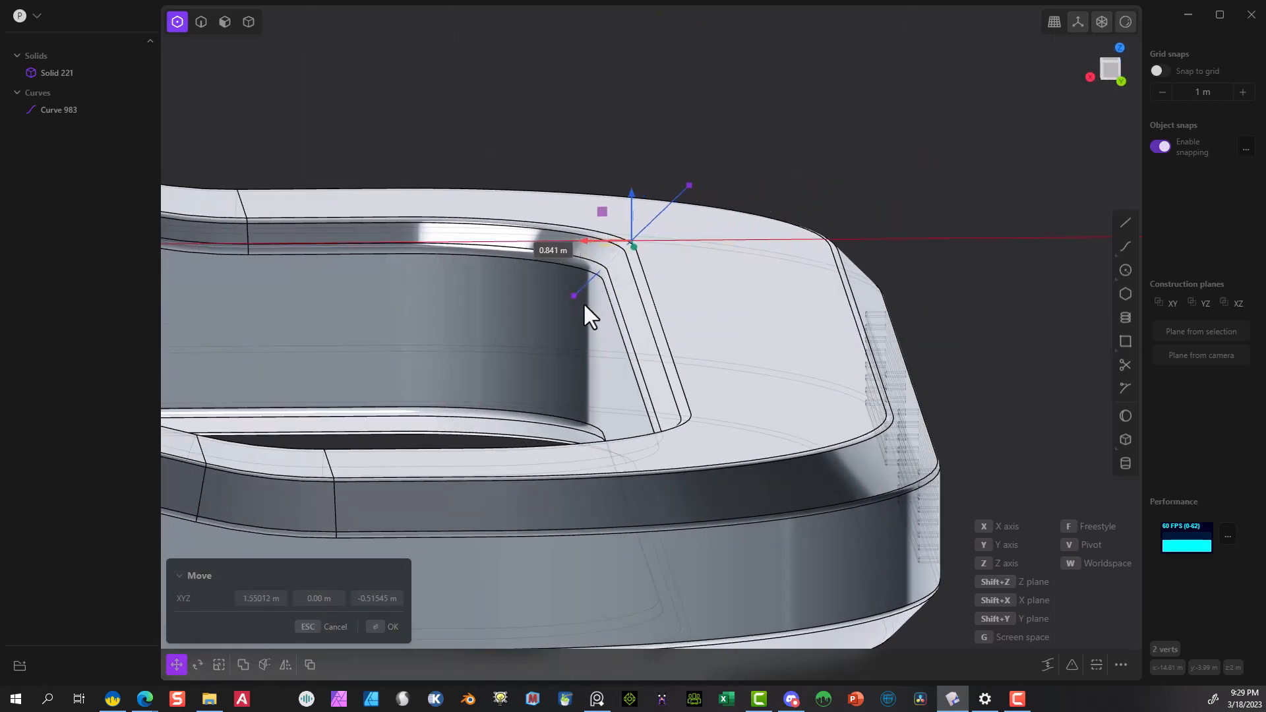
pyautogui.moveTo(575, 303); pyautogui.dragTo(108, 79, button='middle')
# Hide the frame solid and select the slanted line as an edge in the back view.
pyautogui.click(105, 73)
pyautogui.moveTo(654, 133); pyautogui.dragTo(294, 405)
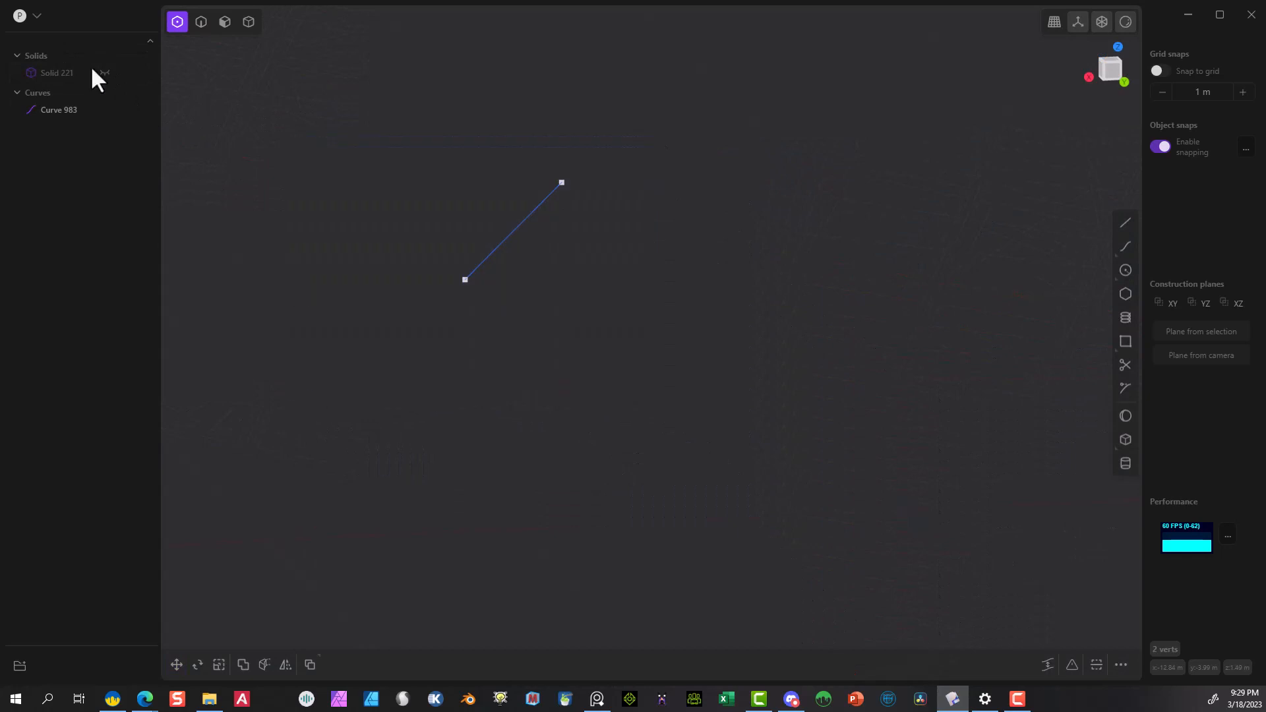
pyautogui.click(200, 21)
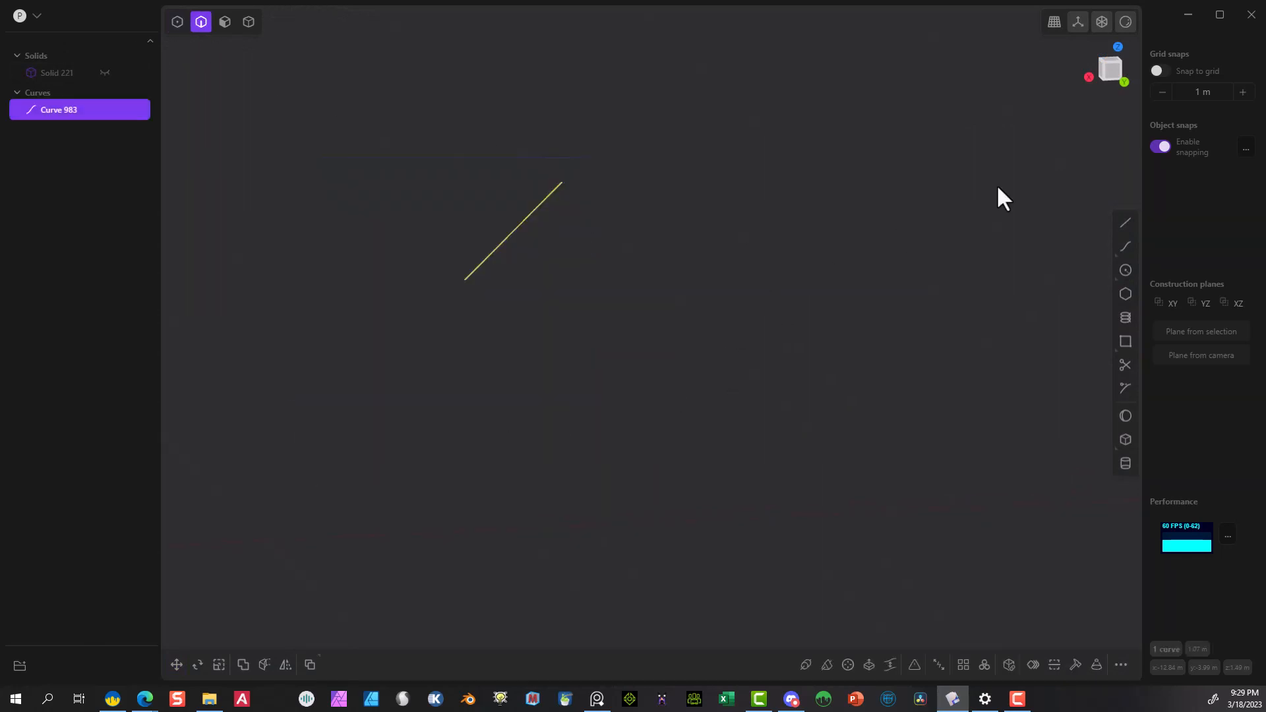
pyautogui.click(1124, 81)
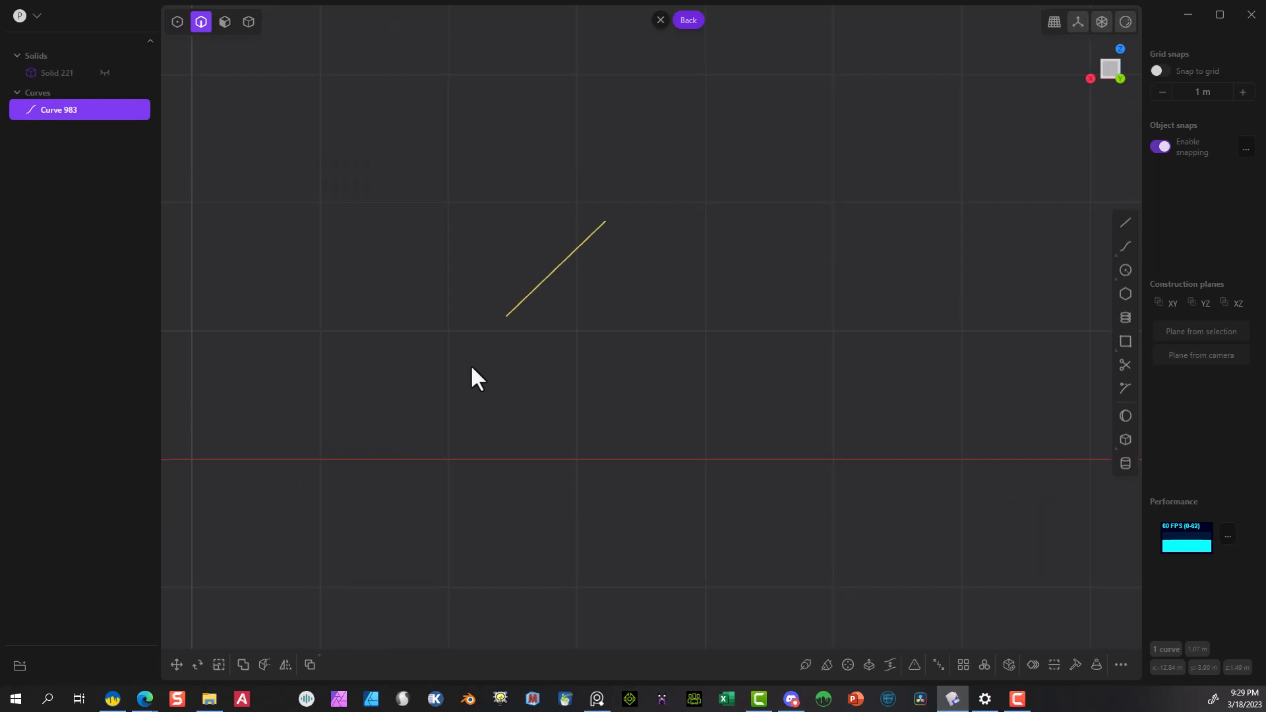
# Duplicate the slanted line and offset the copy about -0.61 m along X.
pyautogui.hotkey('ctrl', 'd')
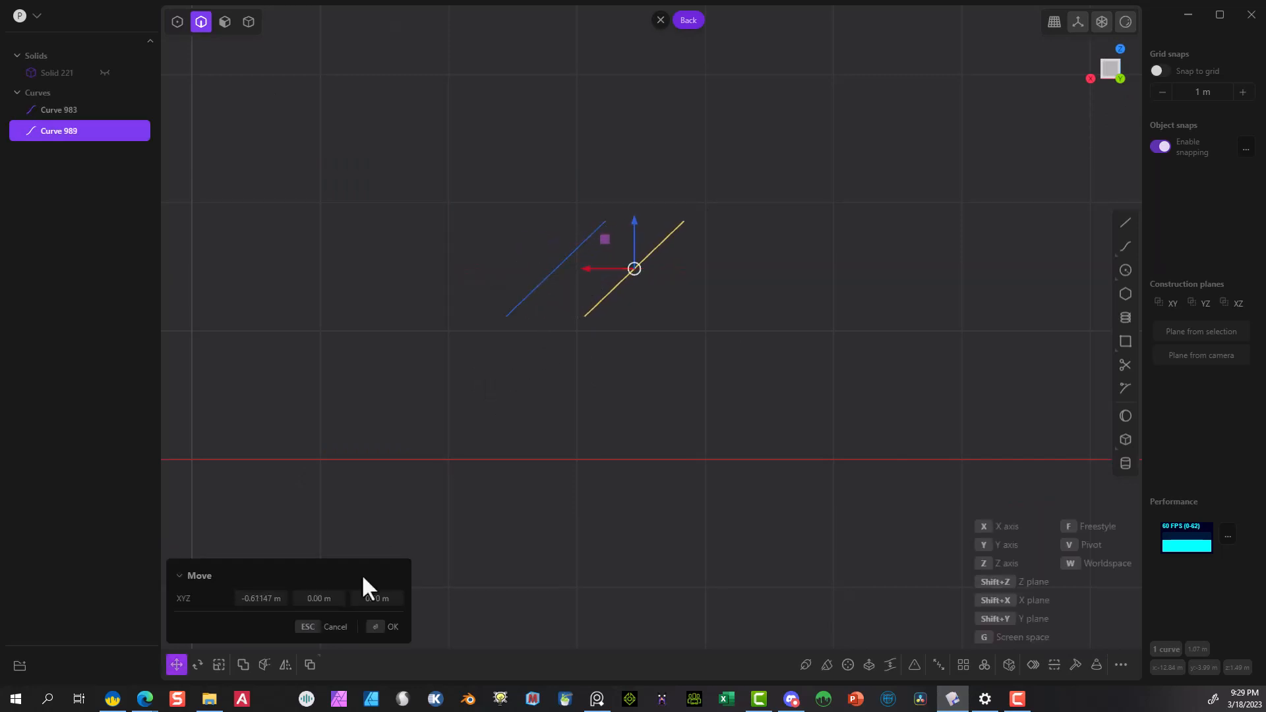
pyautogui.click(389, 628)
pyautogui.click(408, 359)
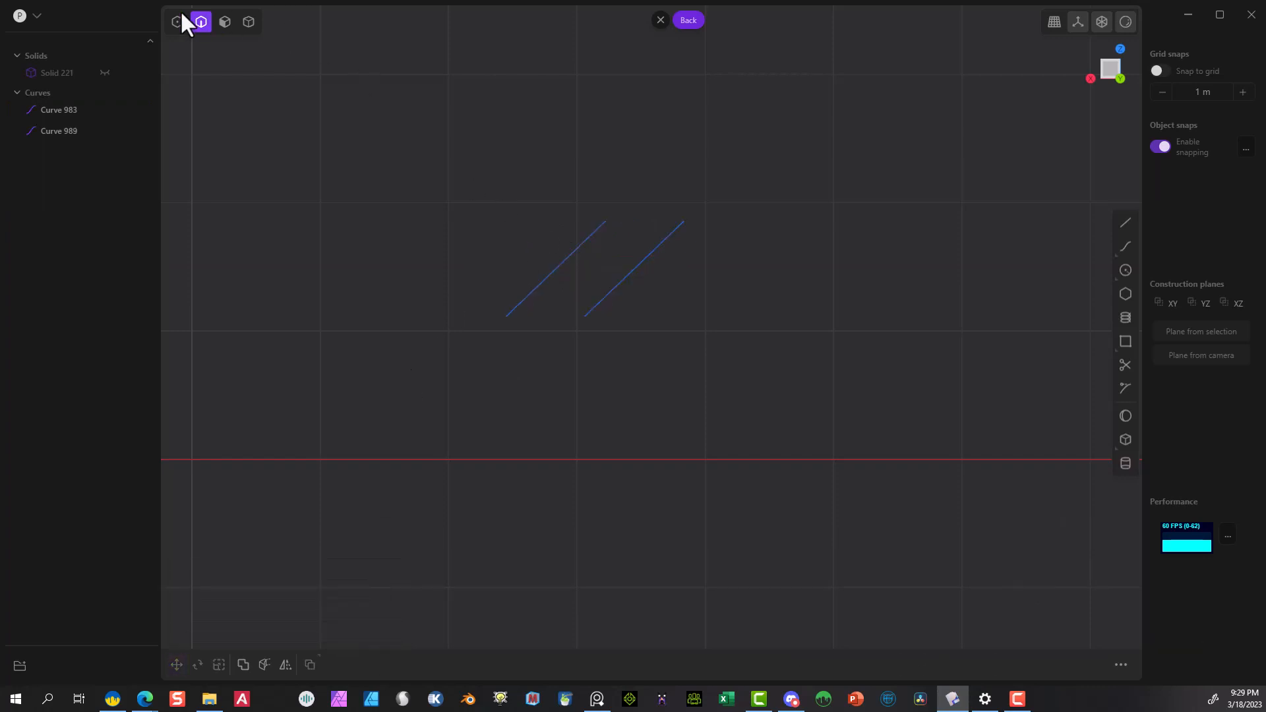
# Connect the upper and lower ends of the two slanted lines with lines to form a closed parallelogram.
pyautogui.click(1125, 224)
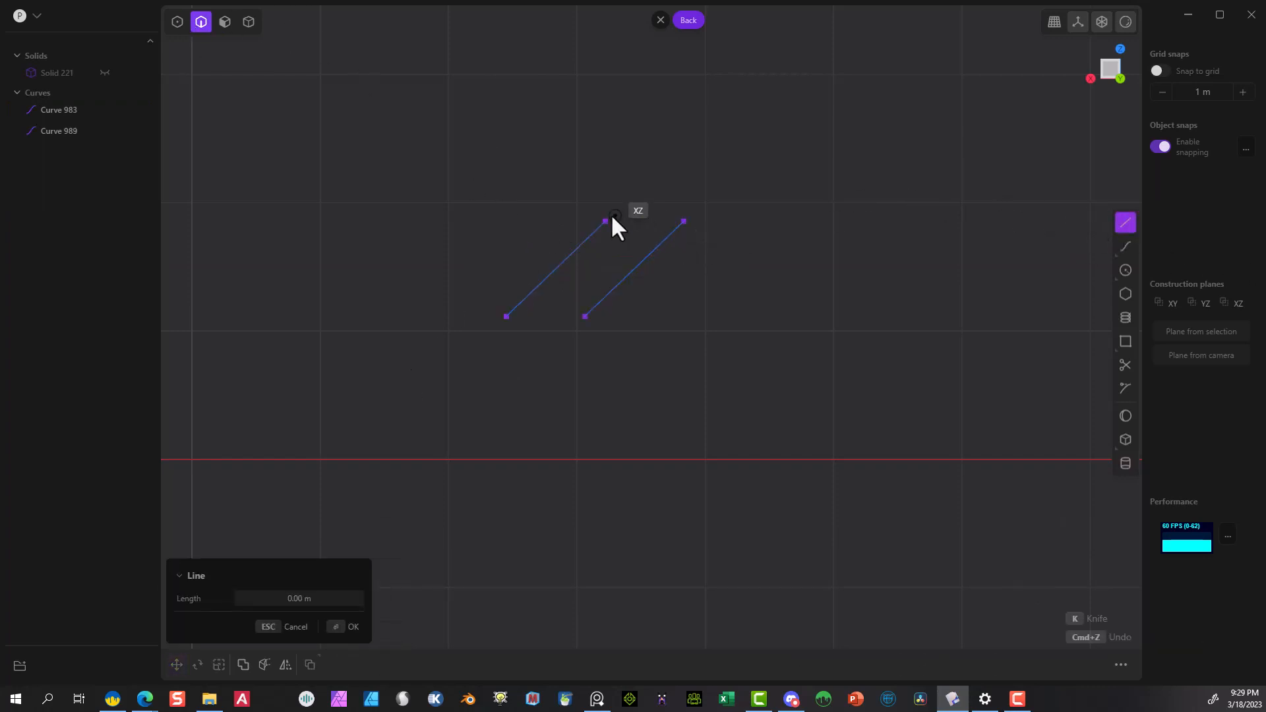
pyautogui.click(605, 221)
pyautogui.click(685, 227)
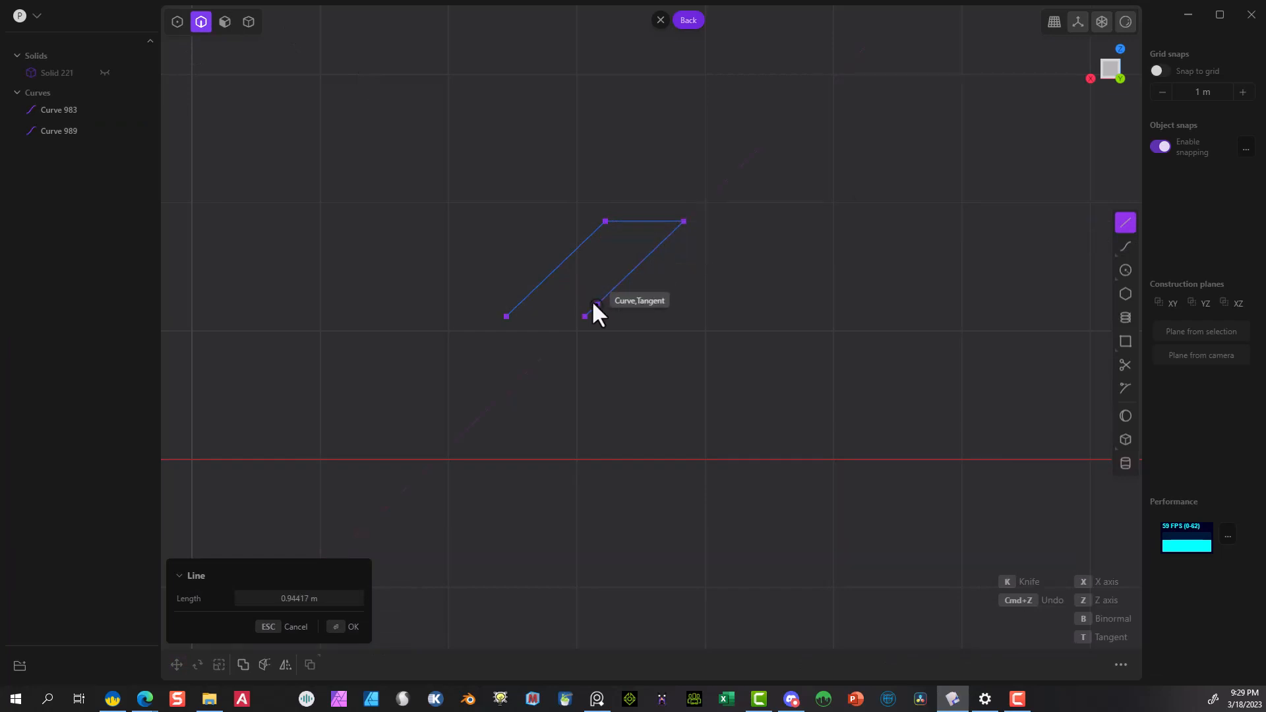
pyautogui.click(506, 322)
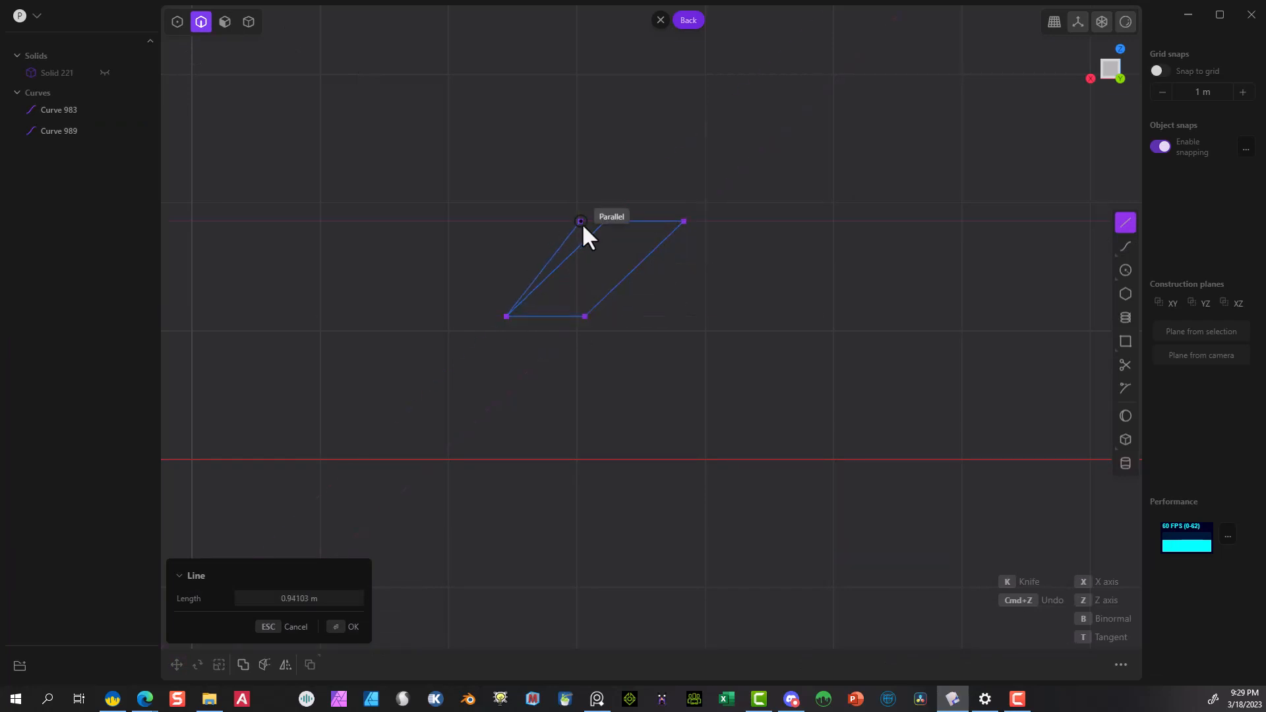
pyautogui.click(605, 228)
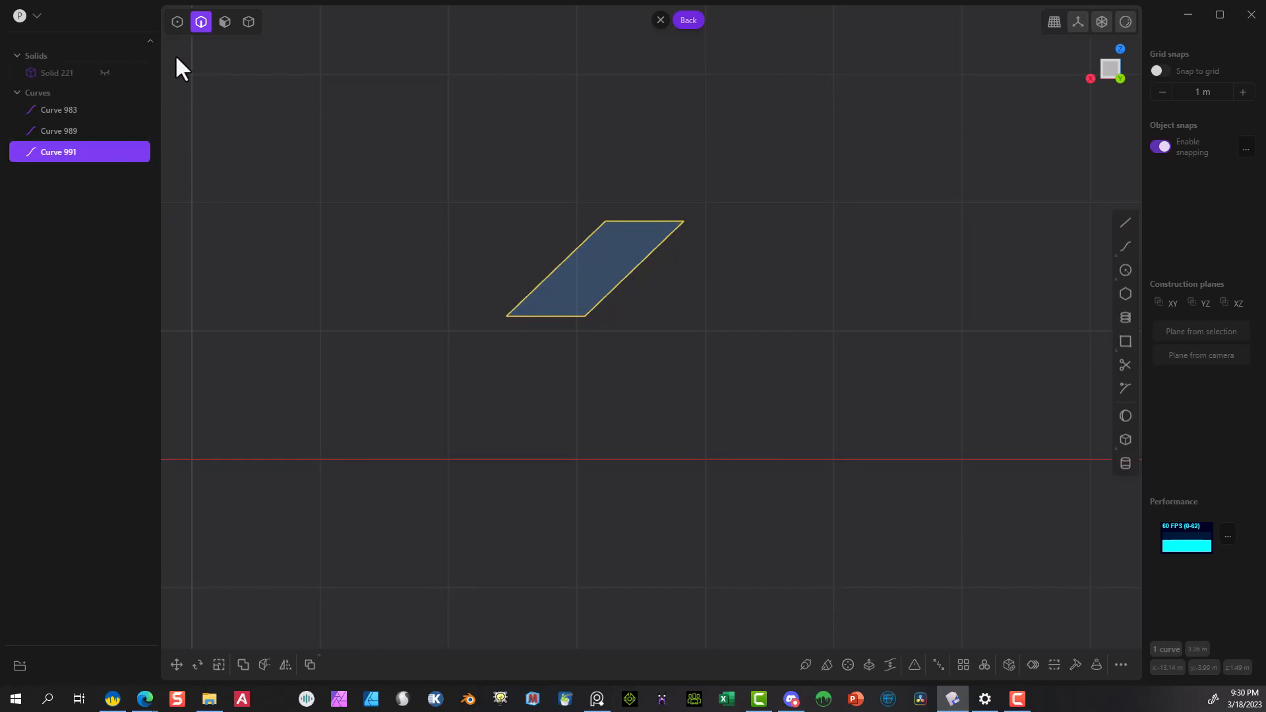
# Extrude the parallelogram region about 5.25 m into a solid block.
pyautogui.click(605, 265)
pyautogui.press('e')
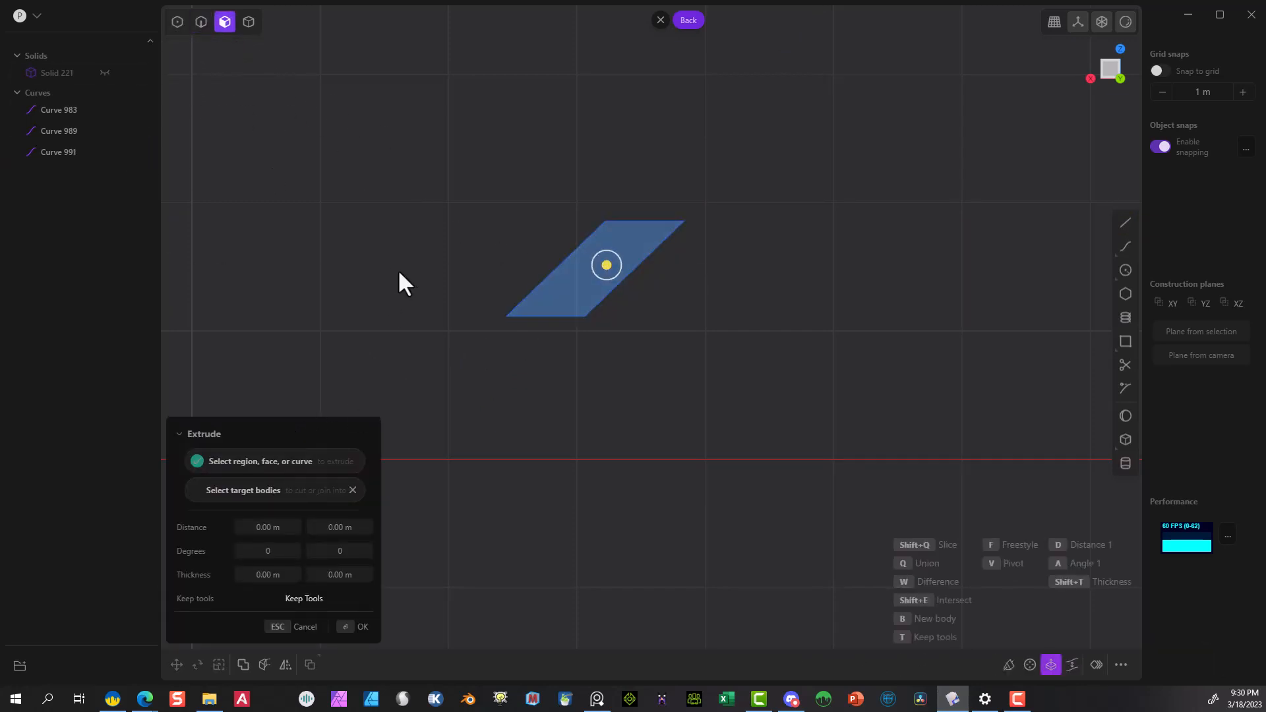
pyautogui.moveTo(397, 269); pyautogui.dragTo(384, 219, button='middle')
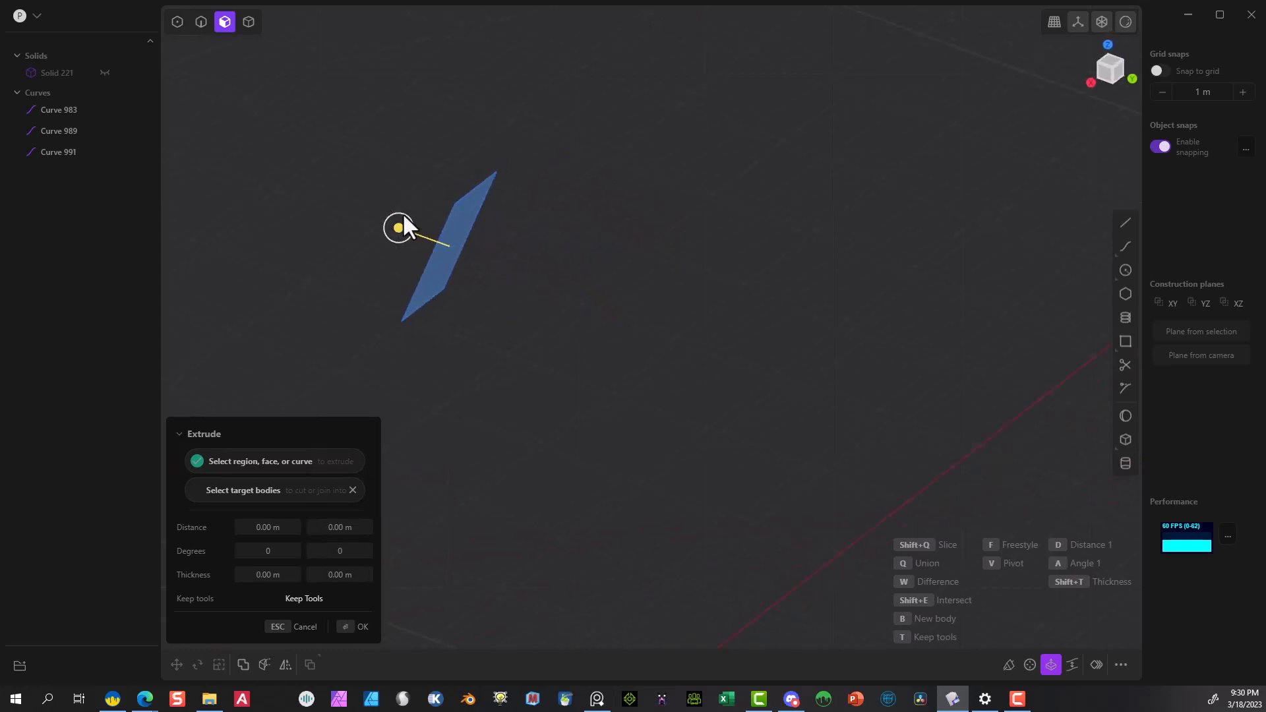
pyautogui.moveTo(399, 227); pyautogui.dragTo(495, 263)
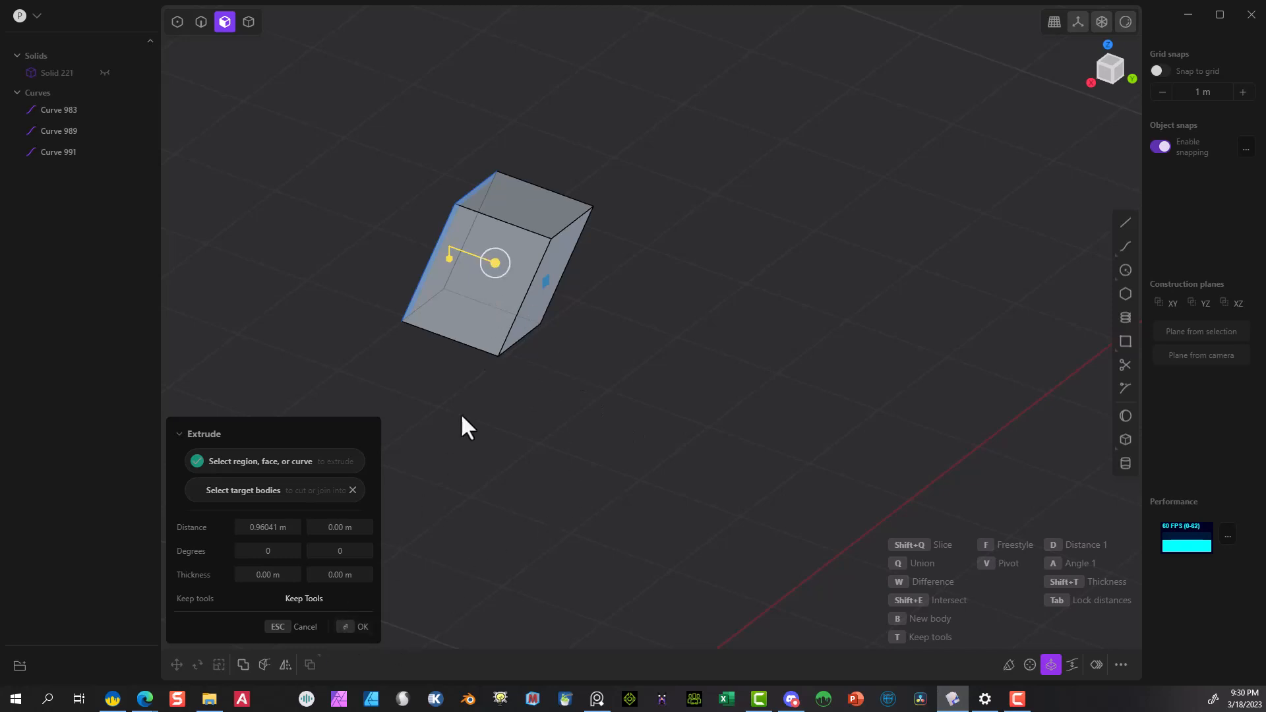
pyautogui.moveTo(495, 259); pyautogui.dragTo(912, 450)
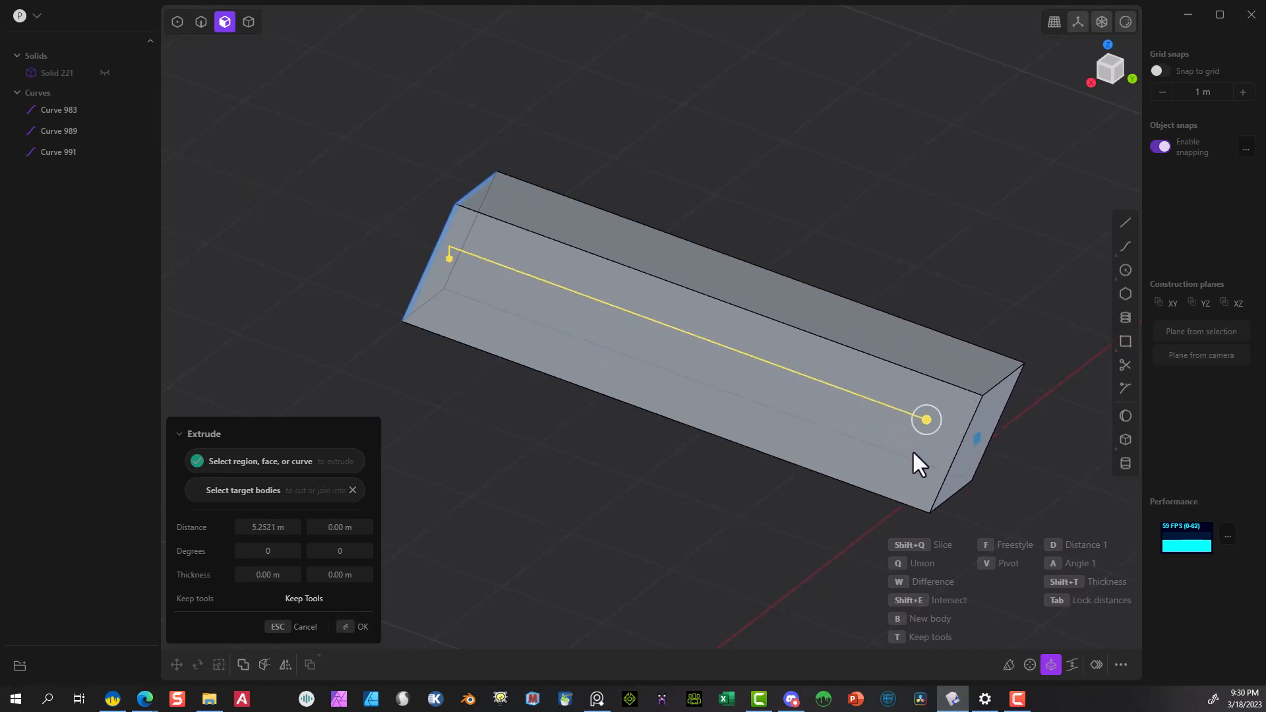
pyautogui.click(349, 627)
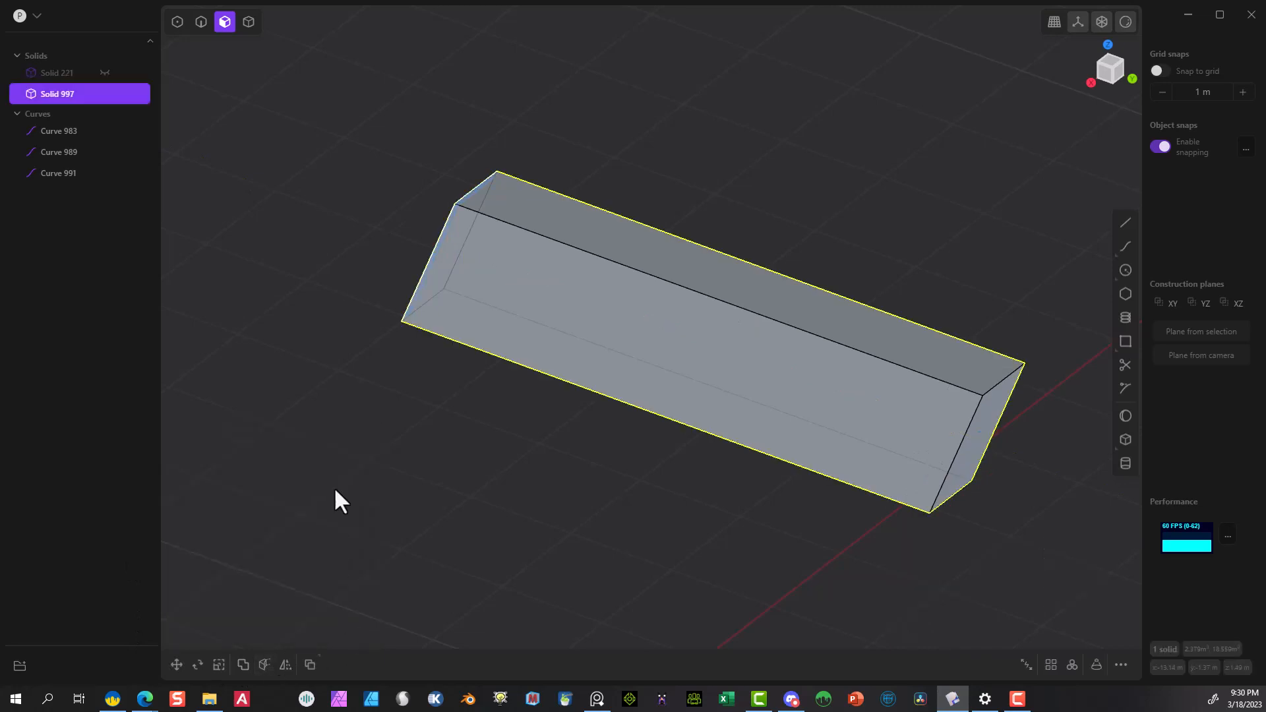
# Delete the three leftover profile curves and unhide the frame solid.
pyautogui.click(77, 175)
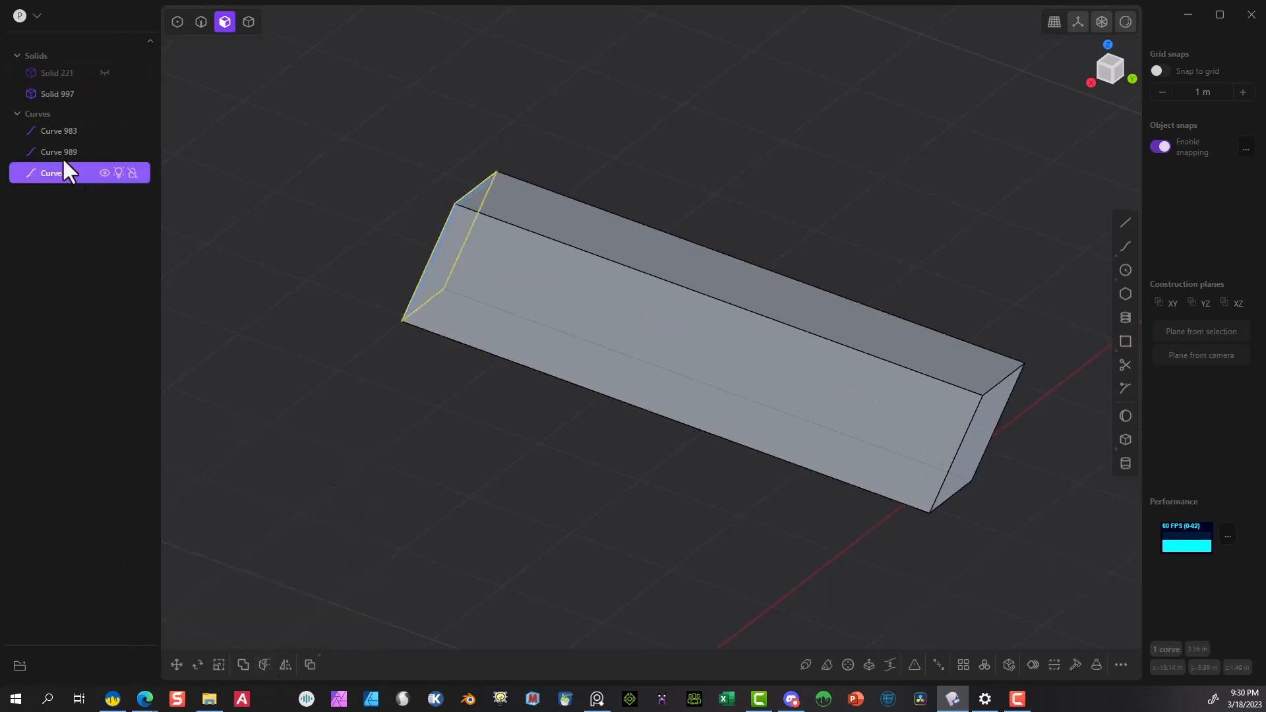
pyautogui.keyDown('shift'); pyautogui.click(58, 131); pyautogui.keyUp('shift')
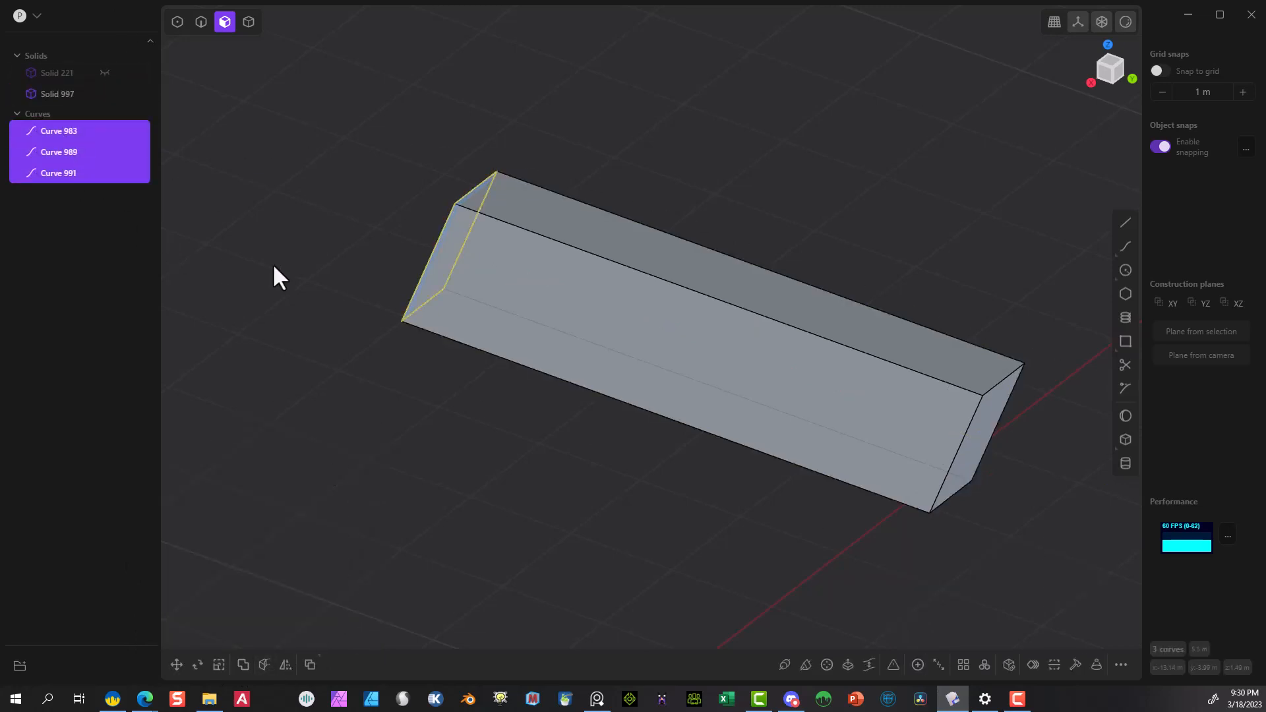
pyautogui.press('Delete')
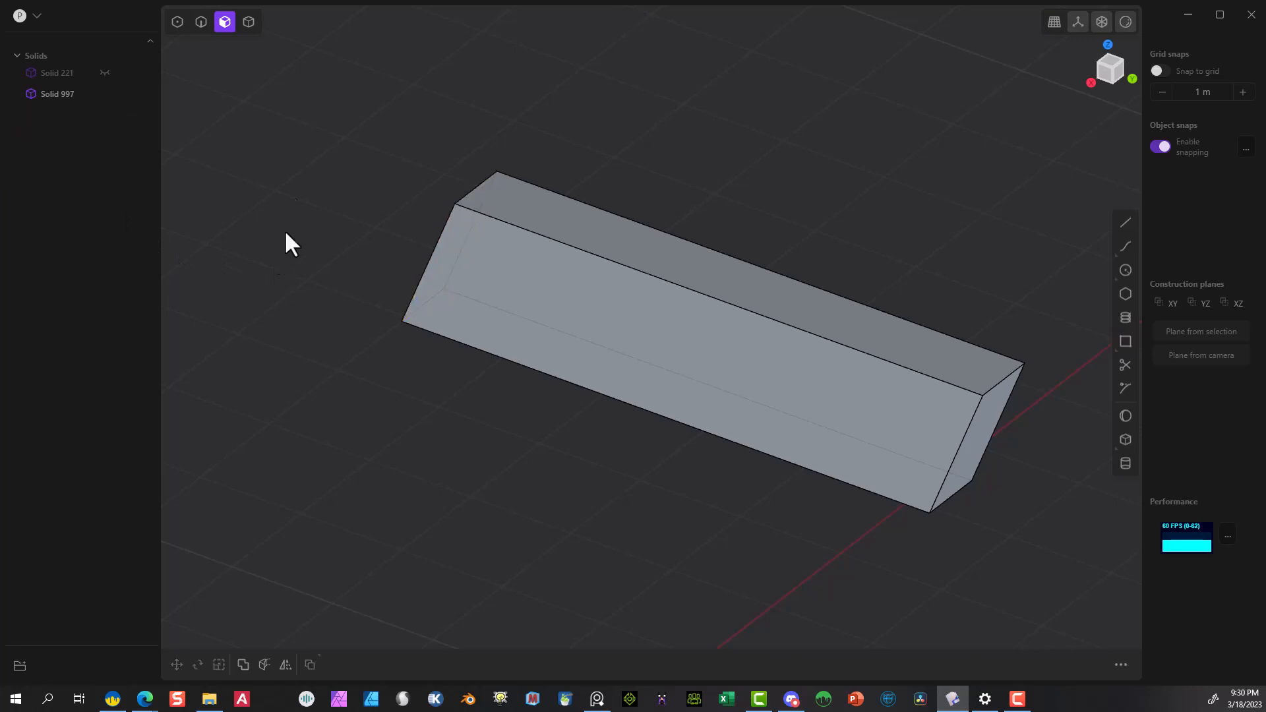
pyautogui.click(105, 73)
pyautogui.scroll(-2, 362, 264)
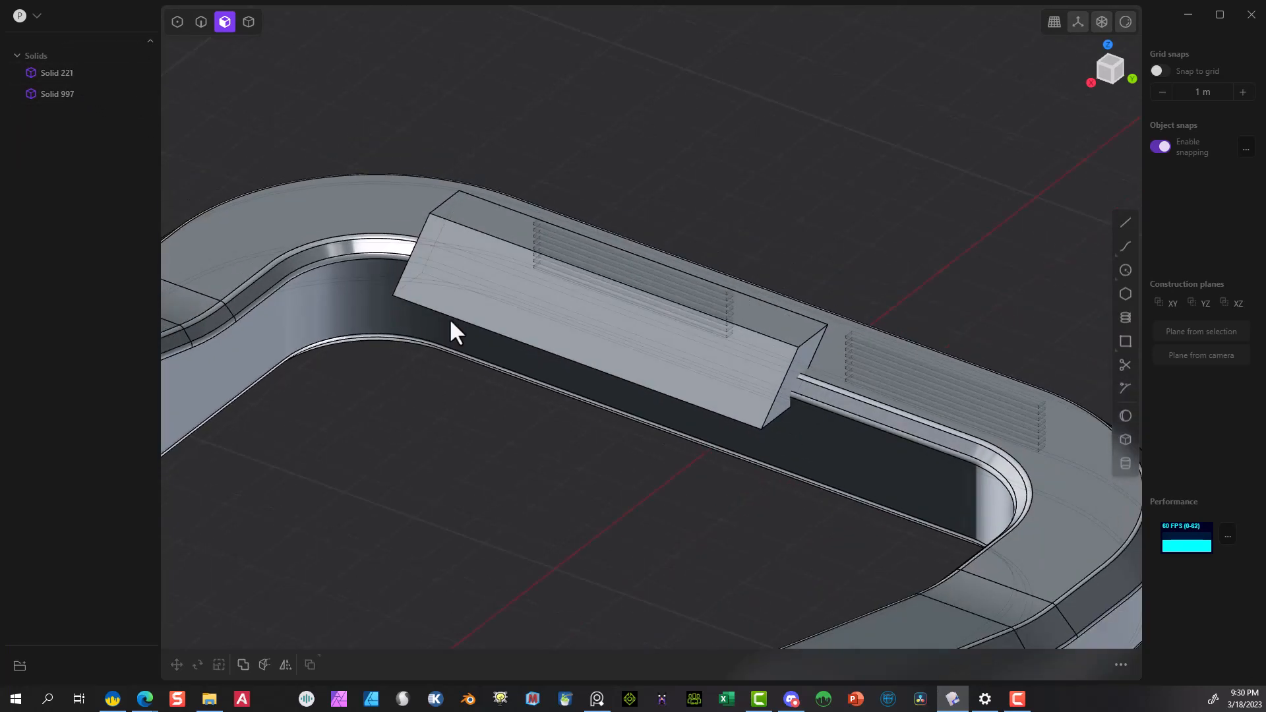
pyautogui.moveTo(900, 258); pyautogui.dragTo(776, 202, button='middle')
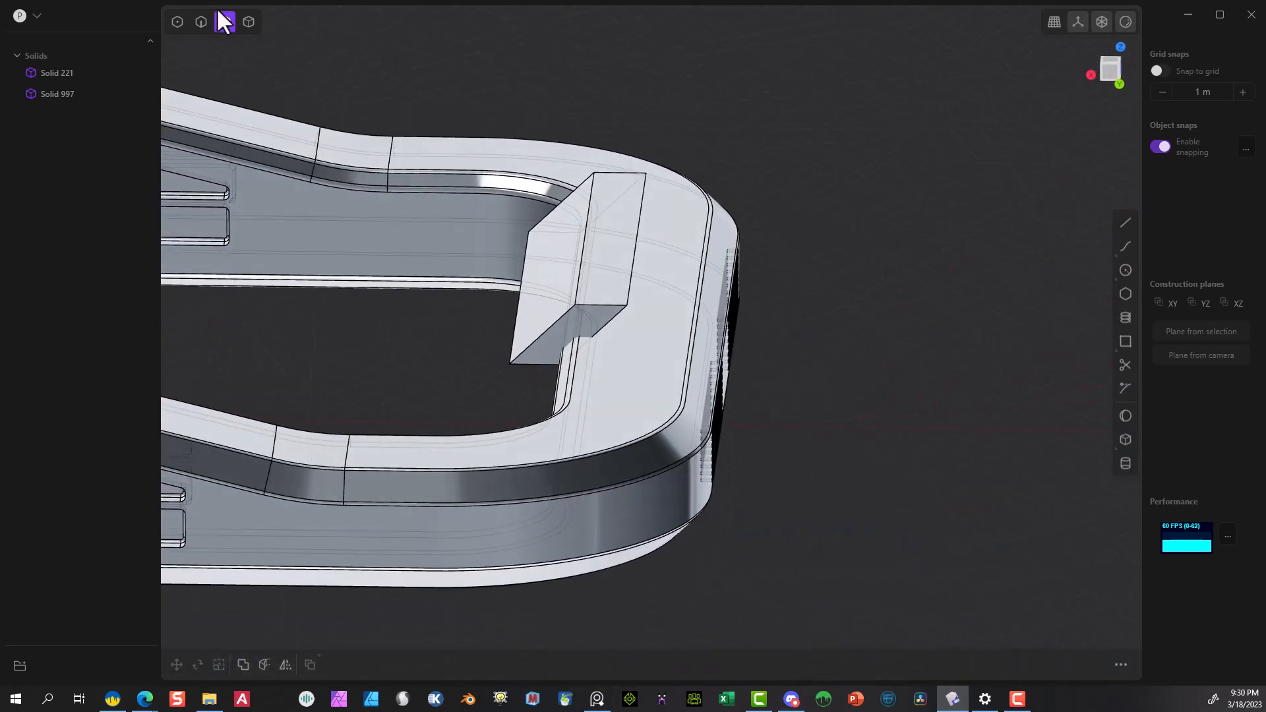
# Move the slanted block about 0.09 m along X and 1.38 m along Y to centre it on the frame's end.
pyautogui.click(249, 21)
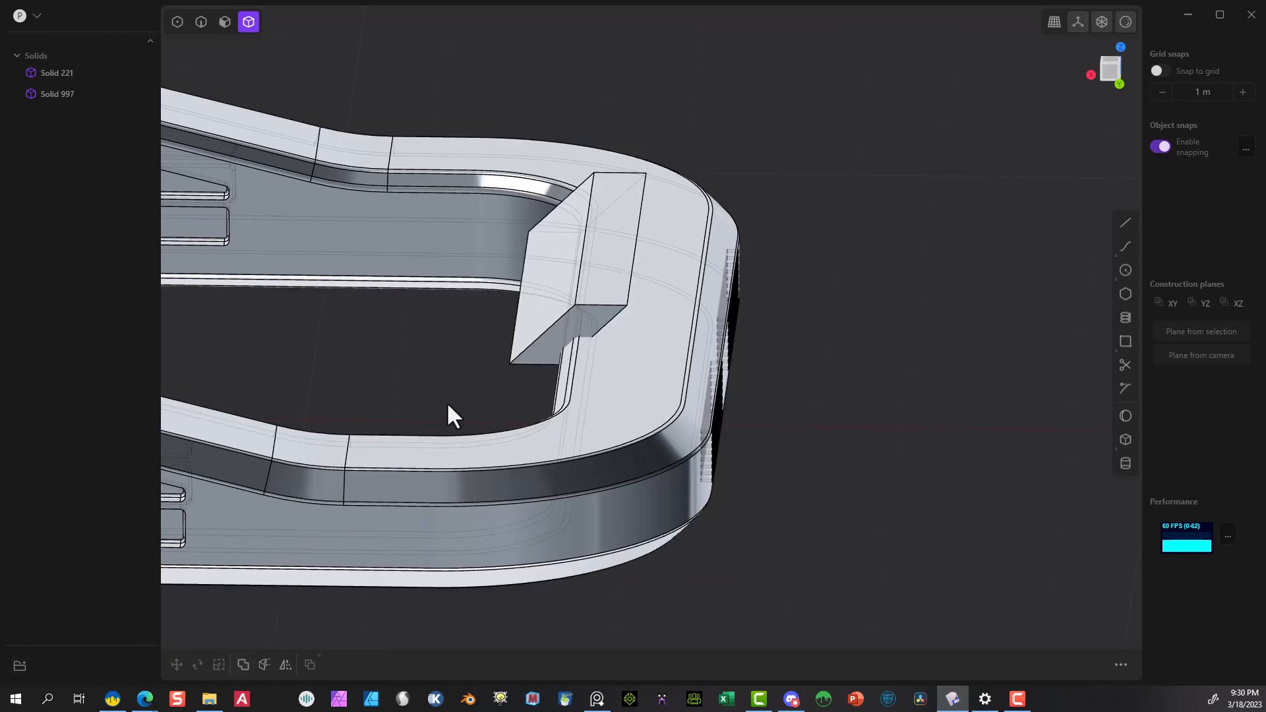
pyautogui.click(597, 280)
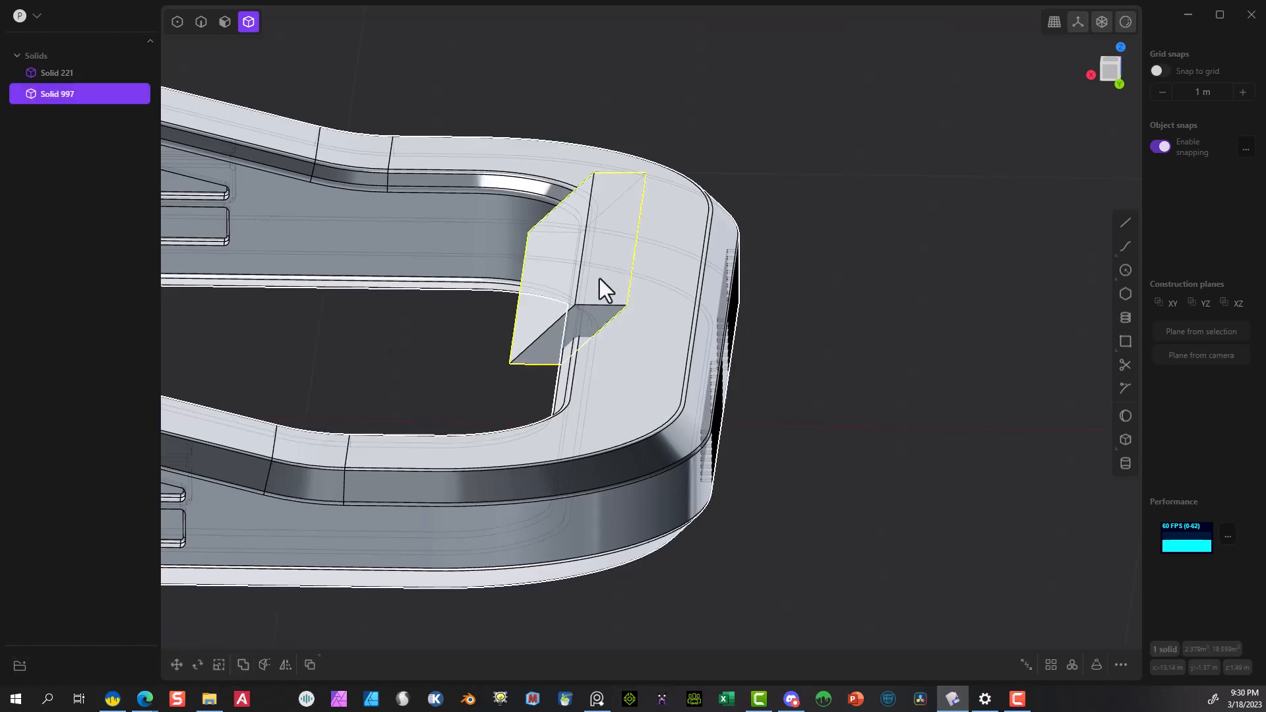
pyautogui.click(176, 665)
pyautogui.moveTo(539, 271); pyautogui.dragTo(525, 264)
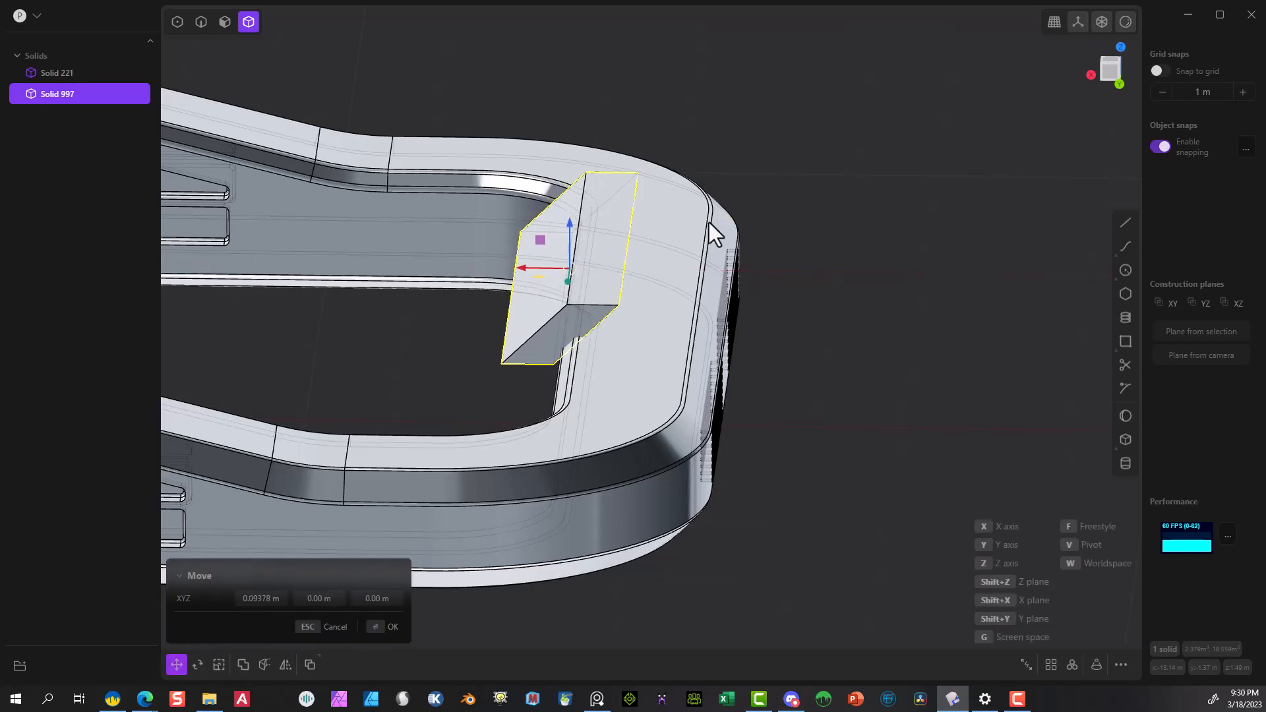
pyautogui.click(1120, 46)
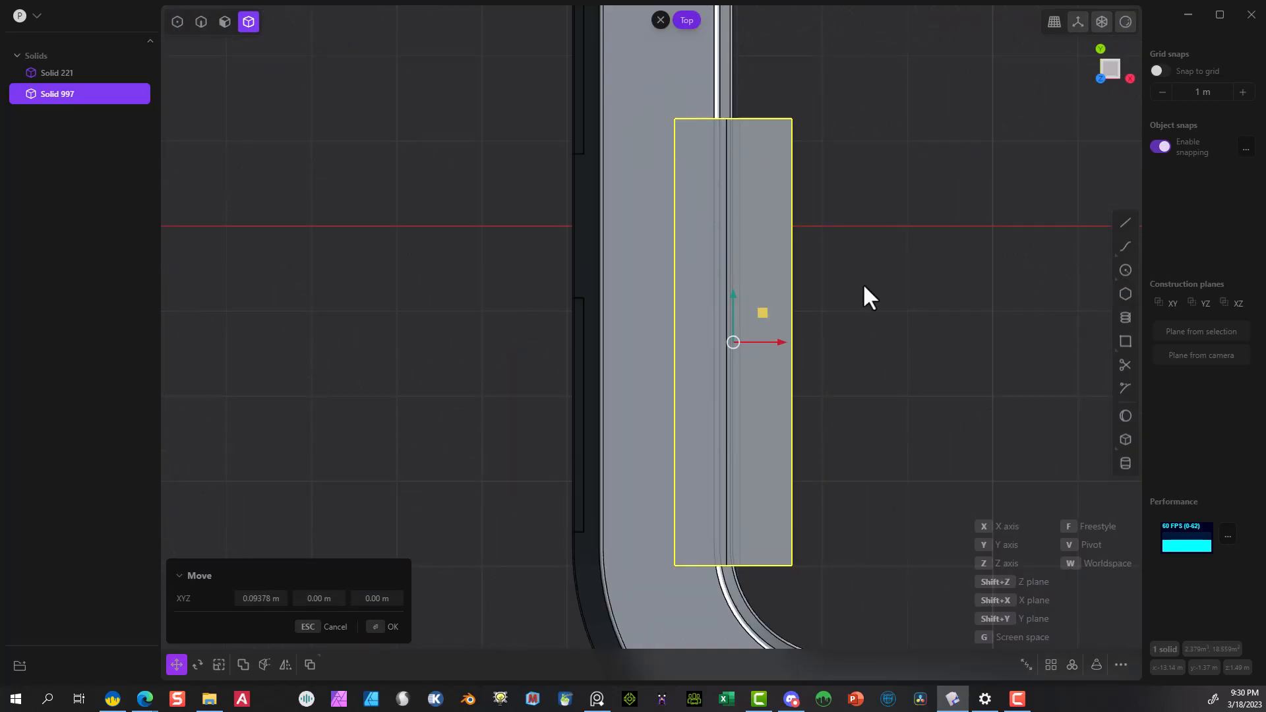
pyautogui.keyDown('shift'); pyautogui.moveTo(866, 288); pyautogui.dragTo(647, 359, button='middle'); pyautogui.keyUp('shift')
pyautogui.scroll(-8, 749, 336)
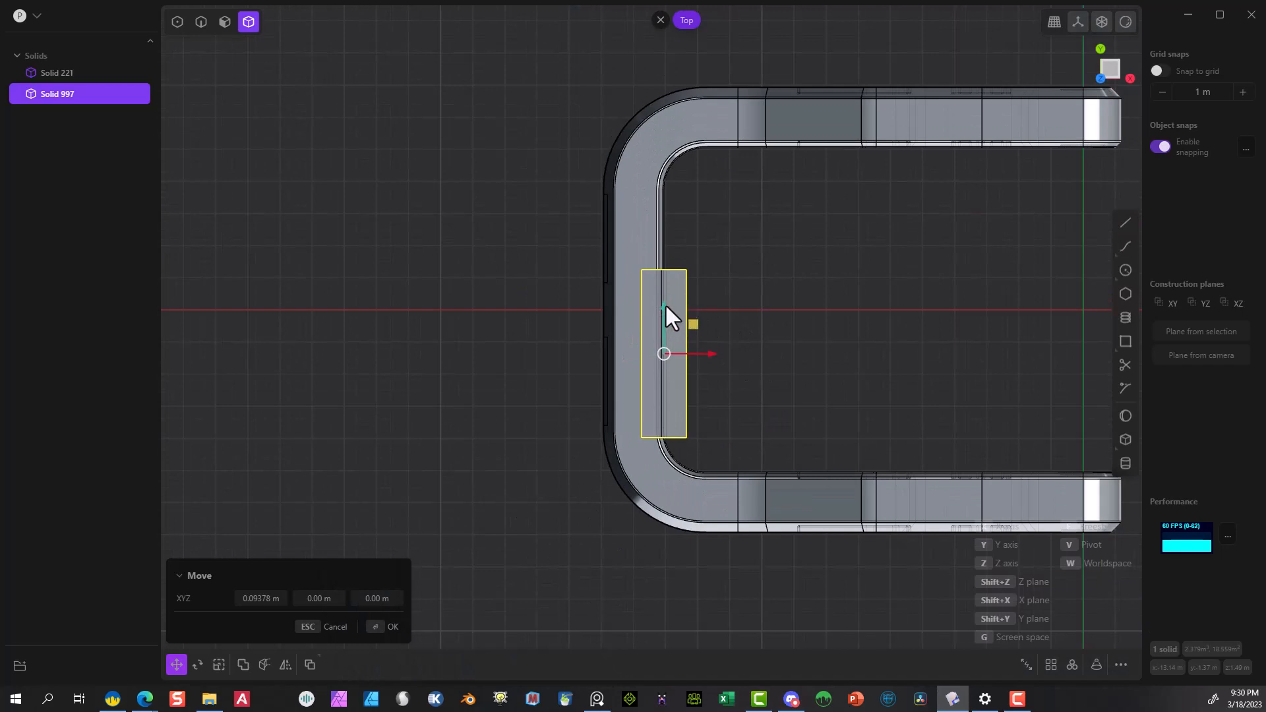
pyautogui.moveTo(665, 304); pyautogui.dragTo(670, 258)
pyautogui.moveTo(765, 310)
pyautogui.mouseDown(button='middle')
pyautogui.moveTo(718, 297)
pyautogui.moveTo(700, 246)
pyautogui.moveTo(757, 327)
pyautogui.mouseUp(button='middle')
pyautogui.scroll(4, 683, 392)
pyautogui.moveTo(681, 382); pyautogui.dragTo(676, 271, button='middle')
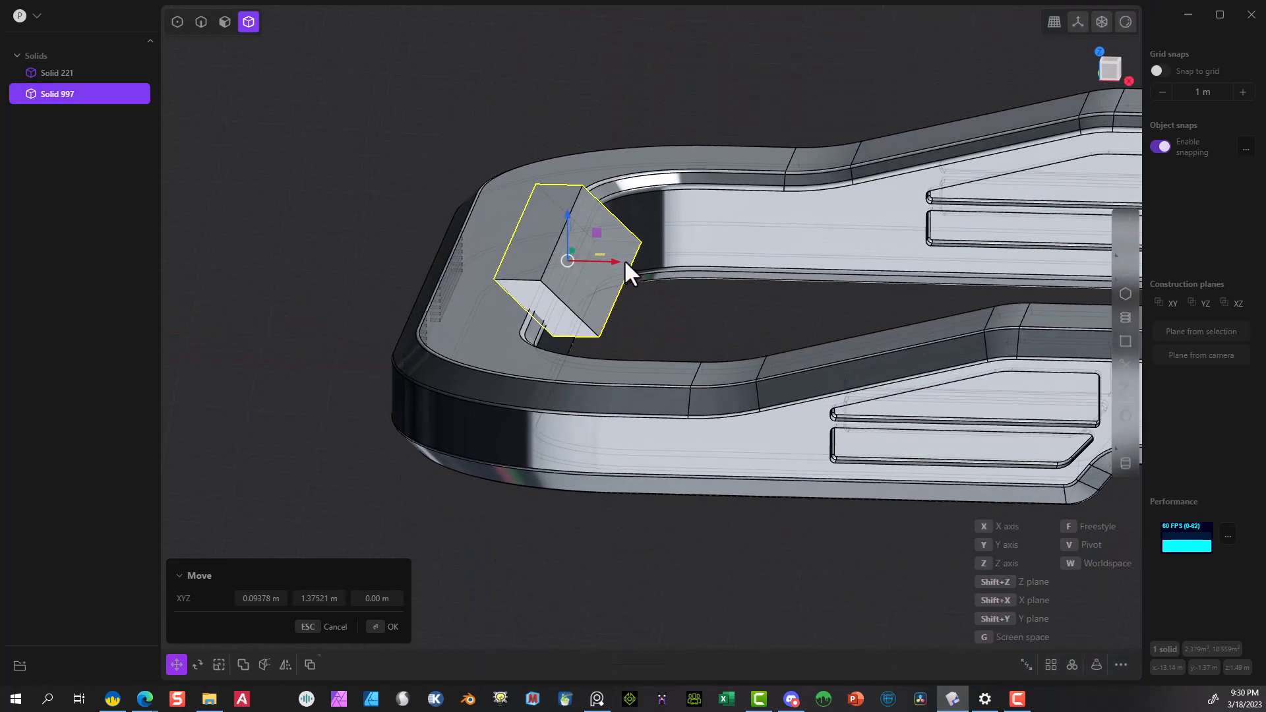
# Shift the block deeper into the frame's end, to a total X offset of about -0.12 m.
pyautogui.moveTo(624, 259); pyautogui.dragTo(609, 259)
pyautogui.moveTo(609, 259); pyautogui.dragTo(660, 288, button='middle')
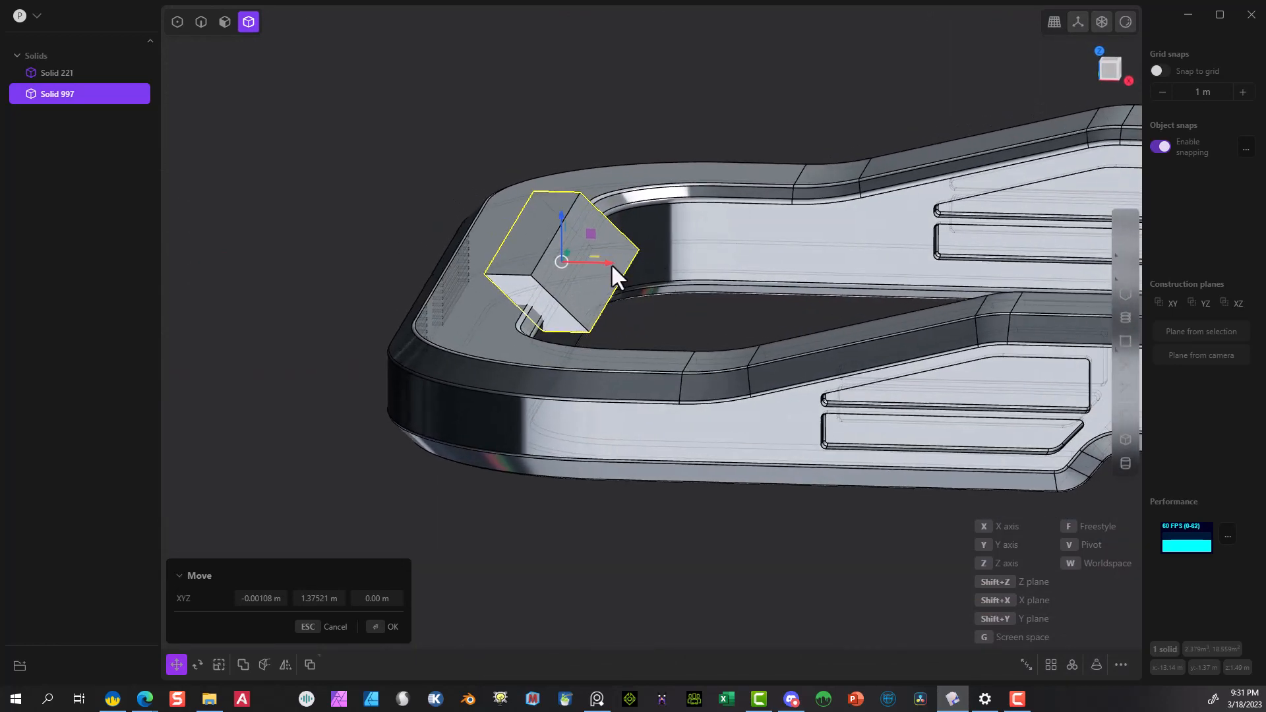
pyautogui.moveTo(611, 263); pyautogui.dragTo(601, 262)
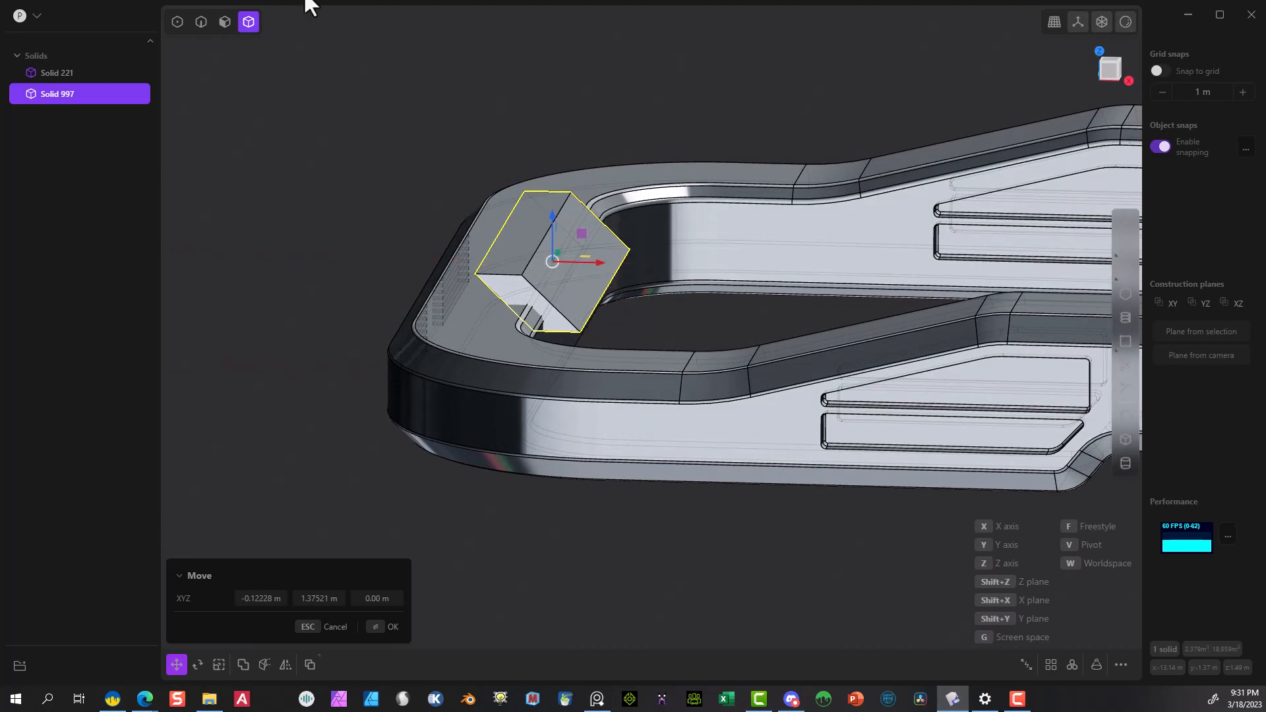
pyautogui.click(201, 22)
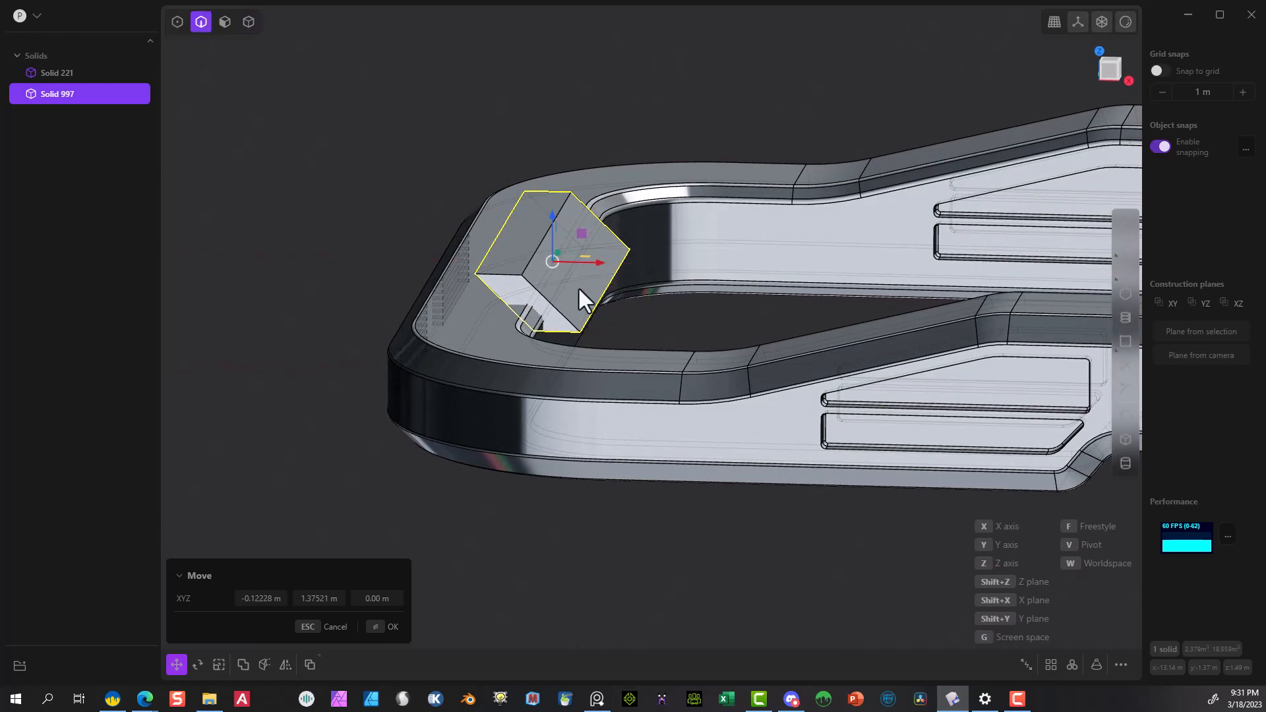
pyautogui.click(375, 627)
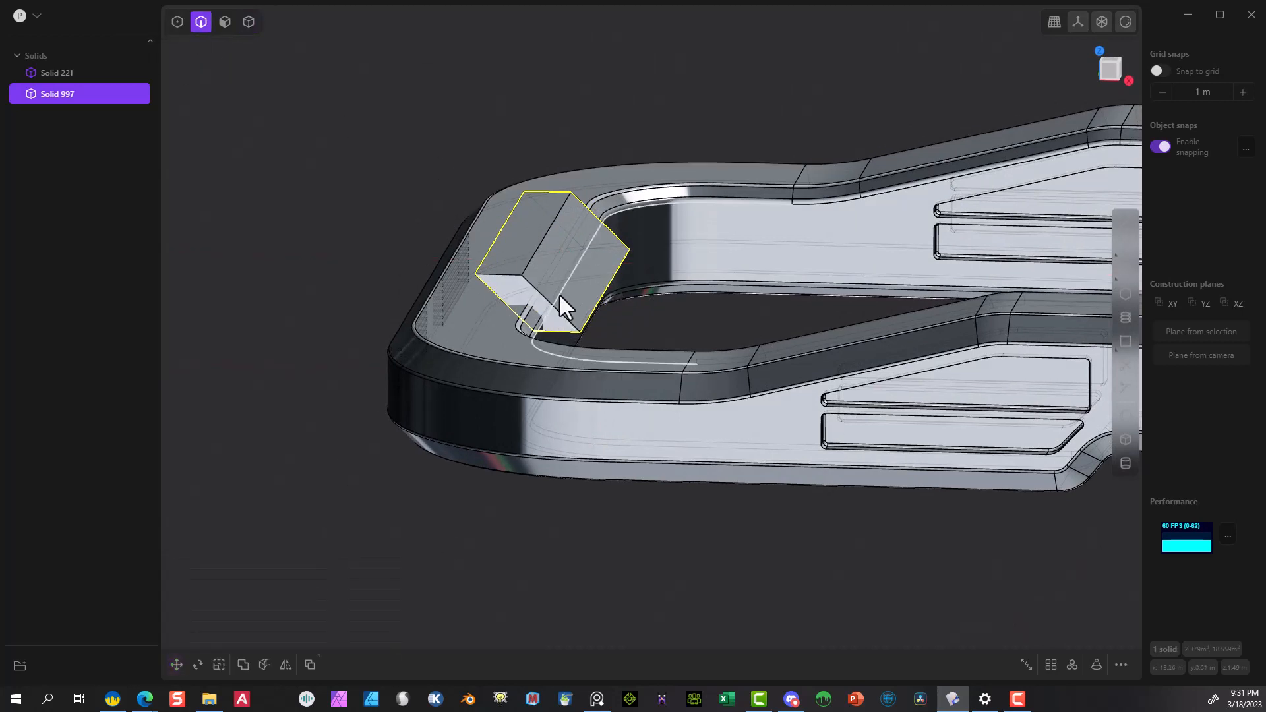
# Fillet the slanted block's lengthwise edges together with a small conic rounding.
pyautogui.moveTo(582, 257); pyautogui.dragTo(651, 232, button='middle')
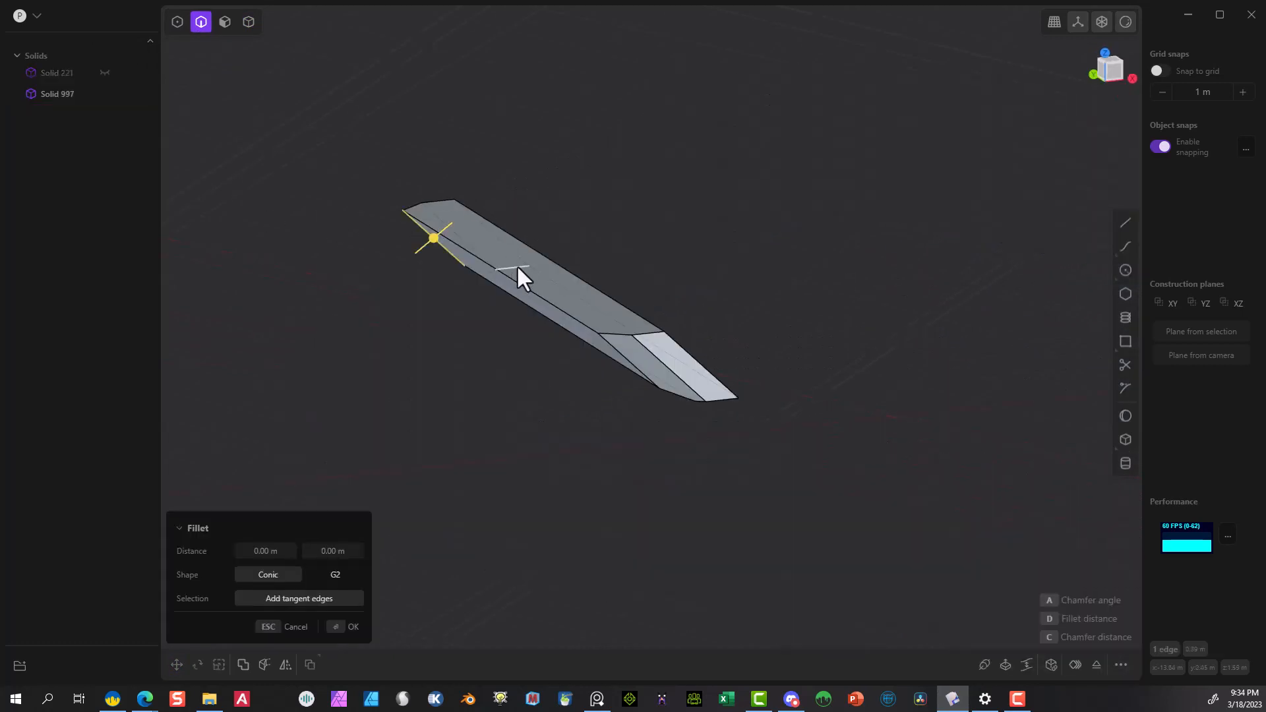
pyautogui.moveTo(516, 265); pyautogui.dragTo(502, 222, button='middle')
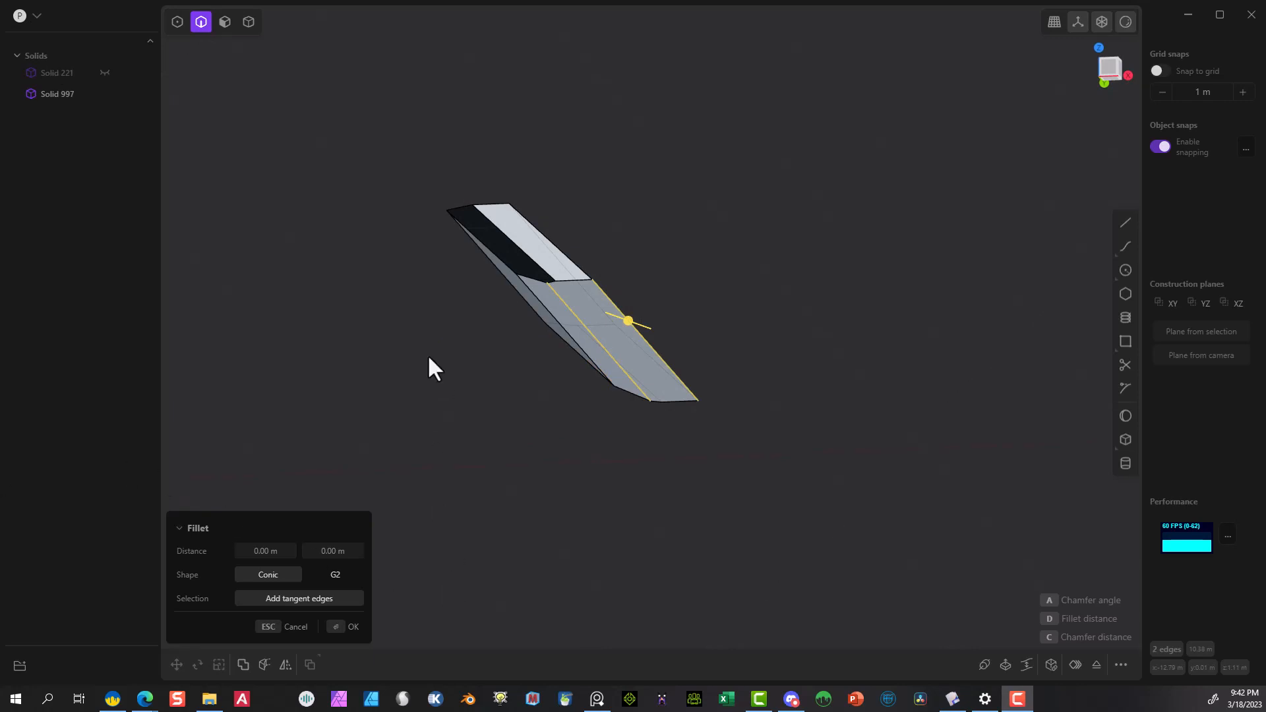
pyautogui.moveTo(430, 375); pyautogui.dragTo(493, 358, button='middle')
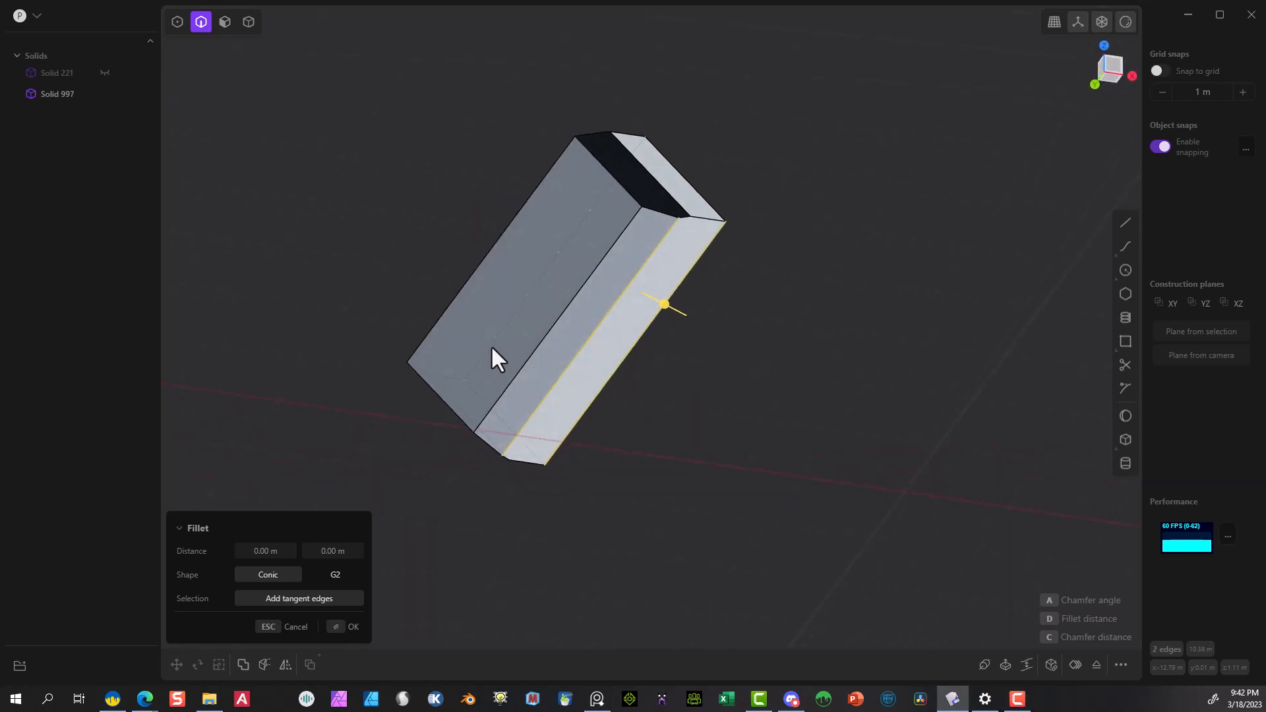
pyautogui.click(576, 299)
pyautogui.click(522, 209)
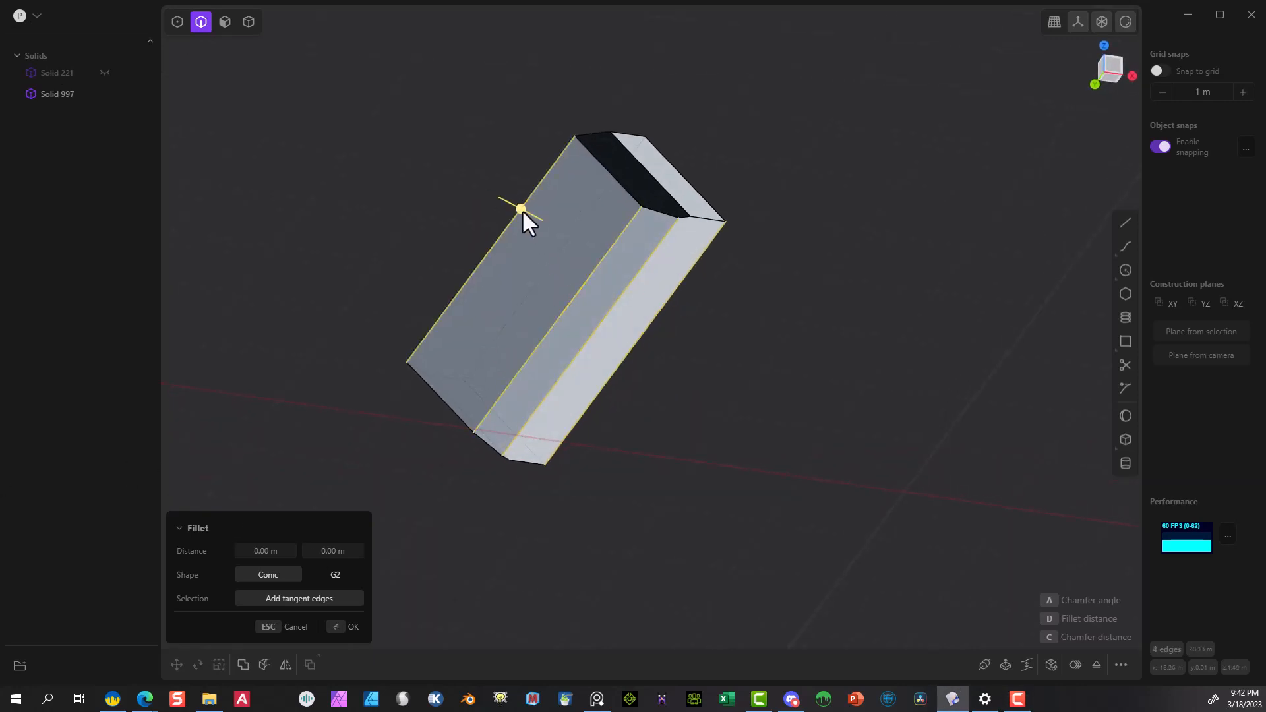
pyautogui.click(557, 254)
pyautogui.moveTo(791, 319); pyautogui.dragTo(791, 390, button='middle')
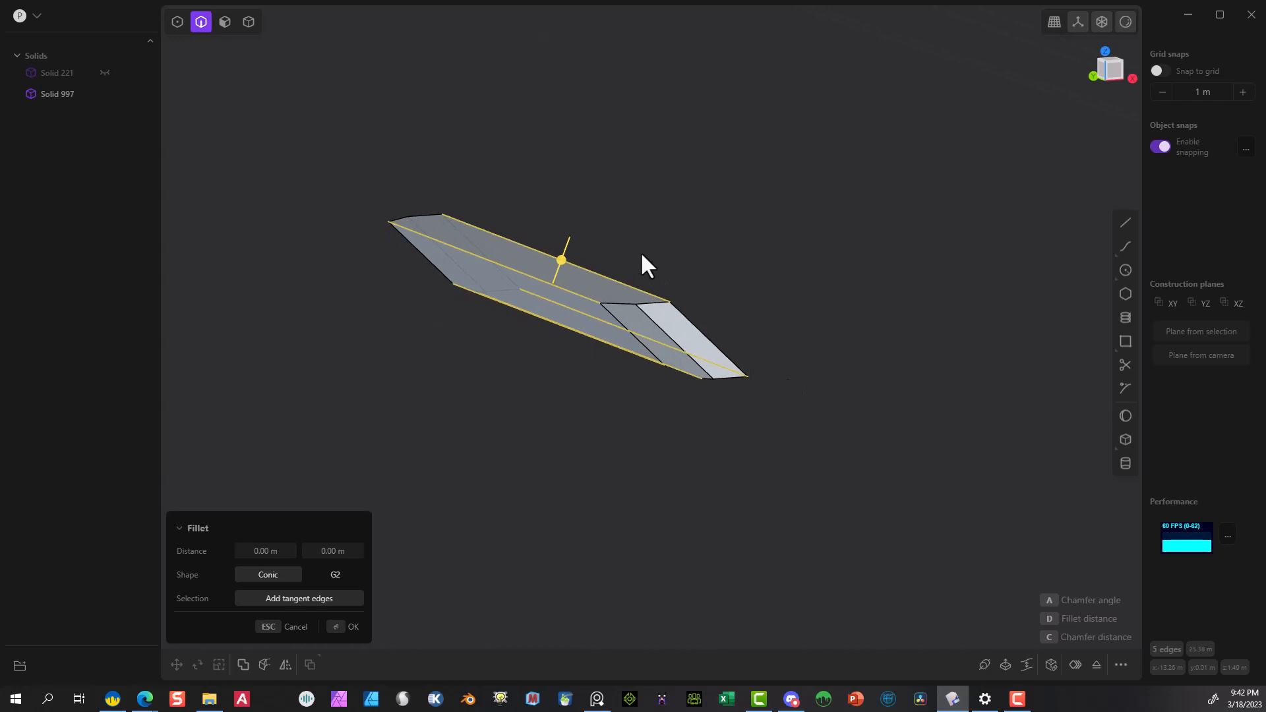
pyautogui.moveTo(560, 259); pyautogui.dragTo(569, 252)
pyautogui.click(347, 626)
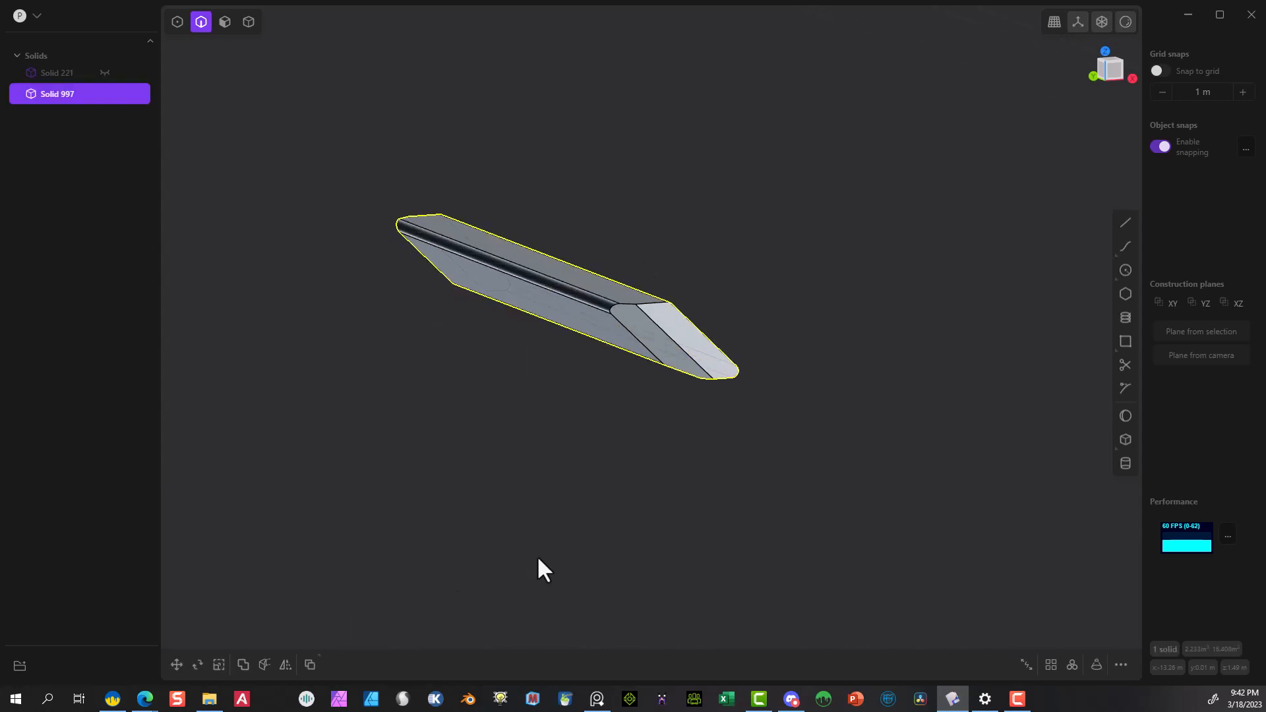
# Fillet the matching slanted edge on each end of the block together with a conic rounding of about 0.092 m.
pyautogui.moveTo(536, 558); pyautogui.dragTo(527, 281, button='middle')
pyautogui.scroll(3, 527, 280)
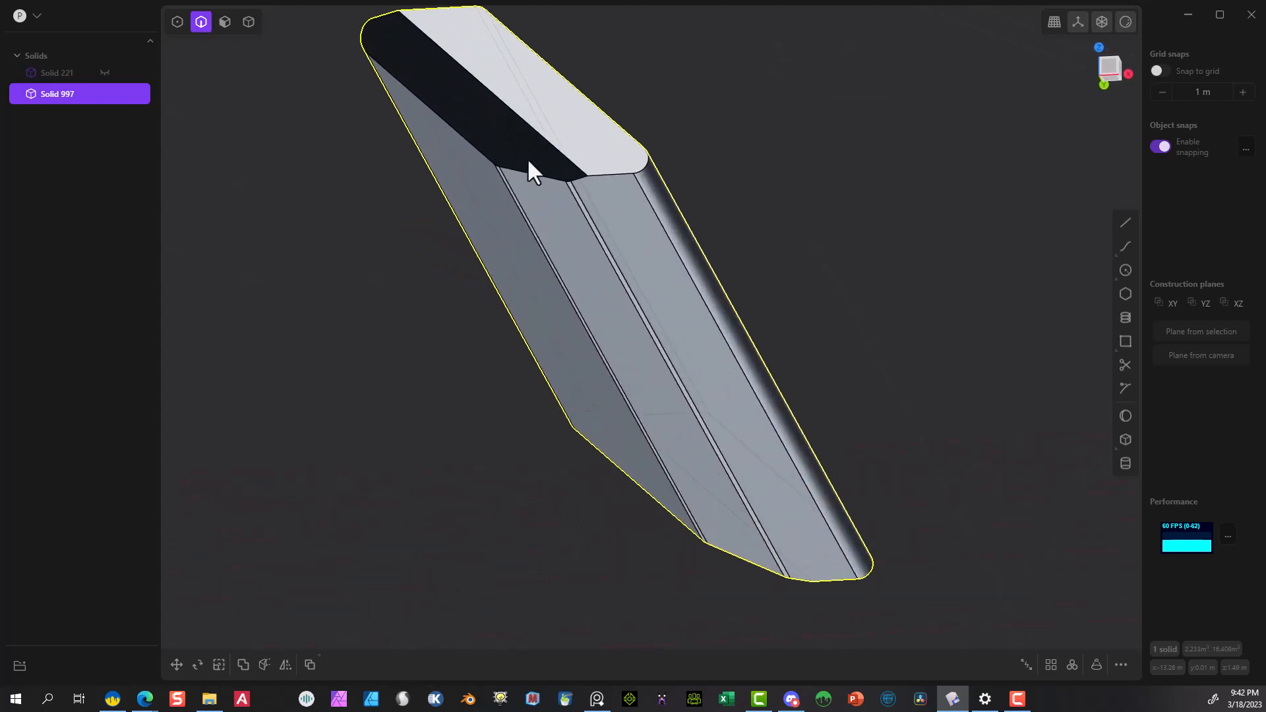
pyautogui.click(564, 158)
pyautogui.press('f')
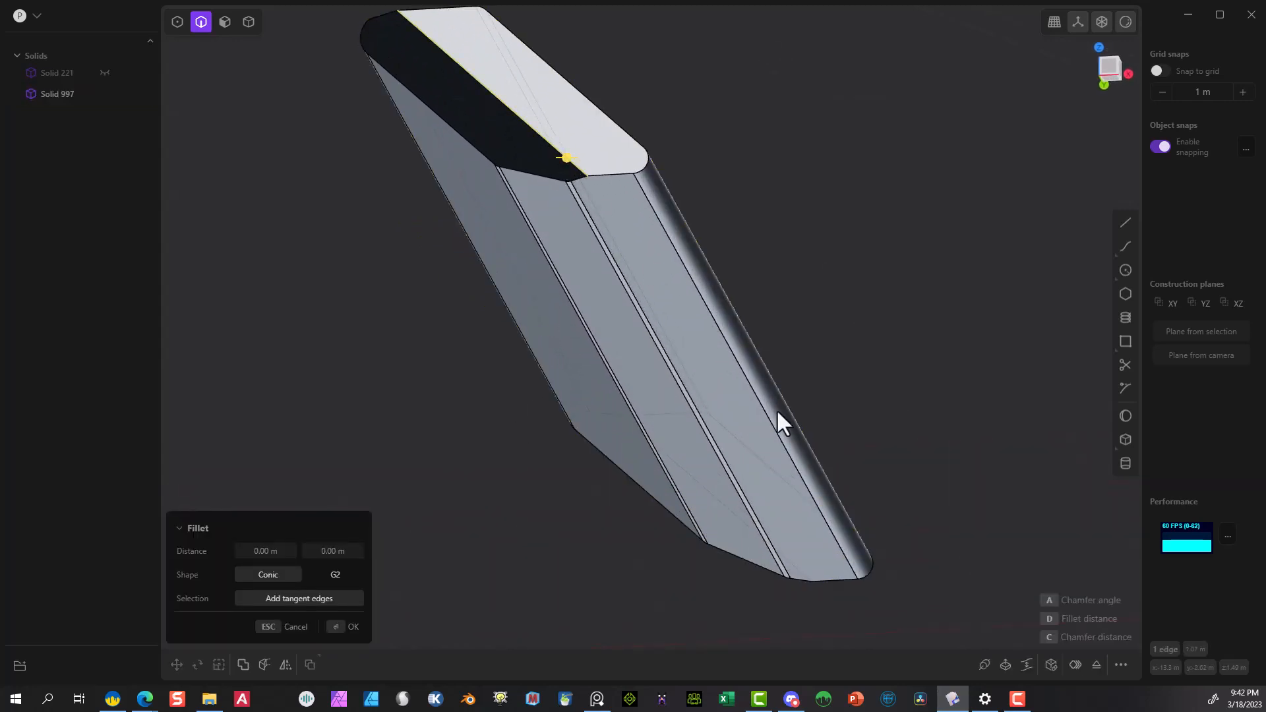
pyautogui.keyDown('shift'); pyautogui.click(786, 559); pyautogui.keyUp('shift')
pyautogui.moveTo(788, 562); pyautogui.dragTo(792, 547)
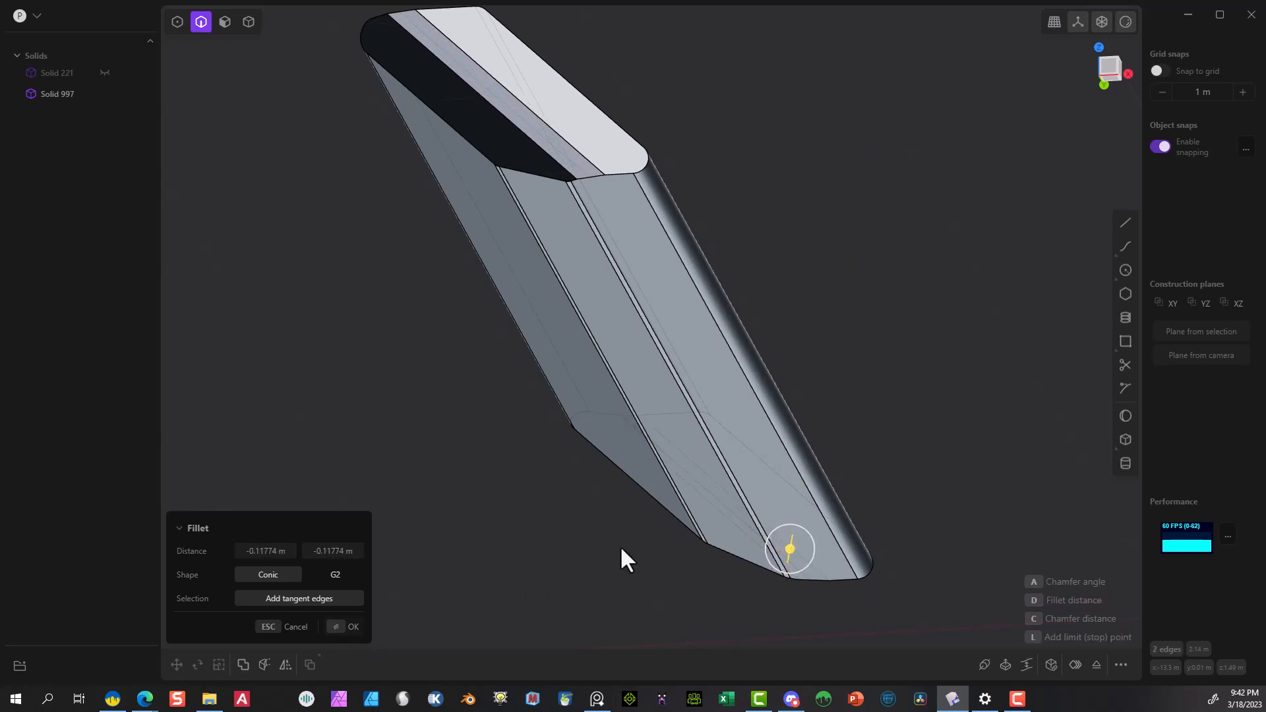
pyautogui.click(297, 627)
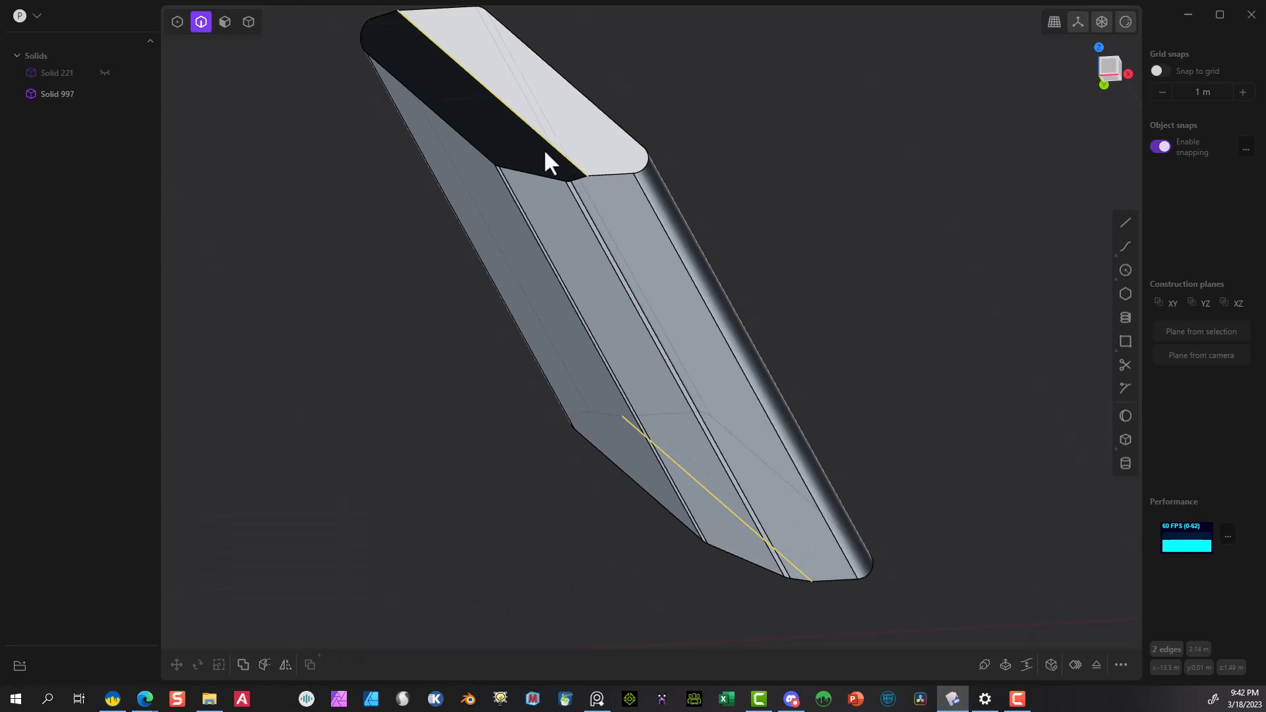
pyautogui.press('f')
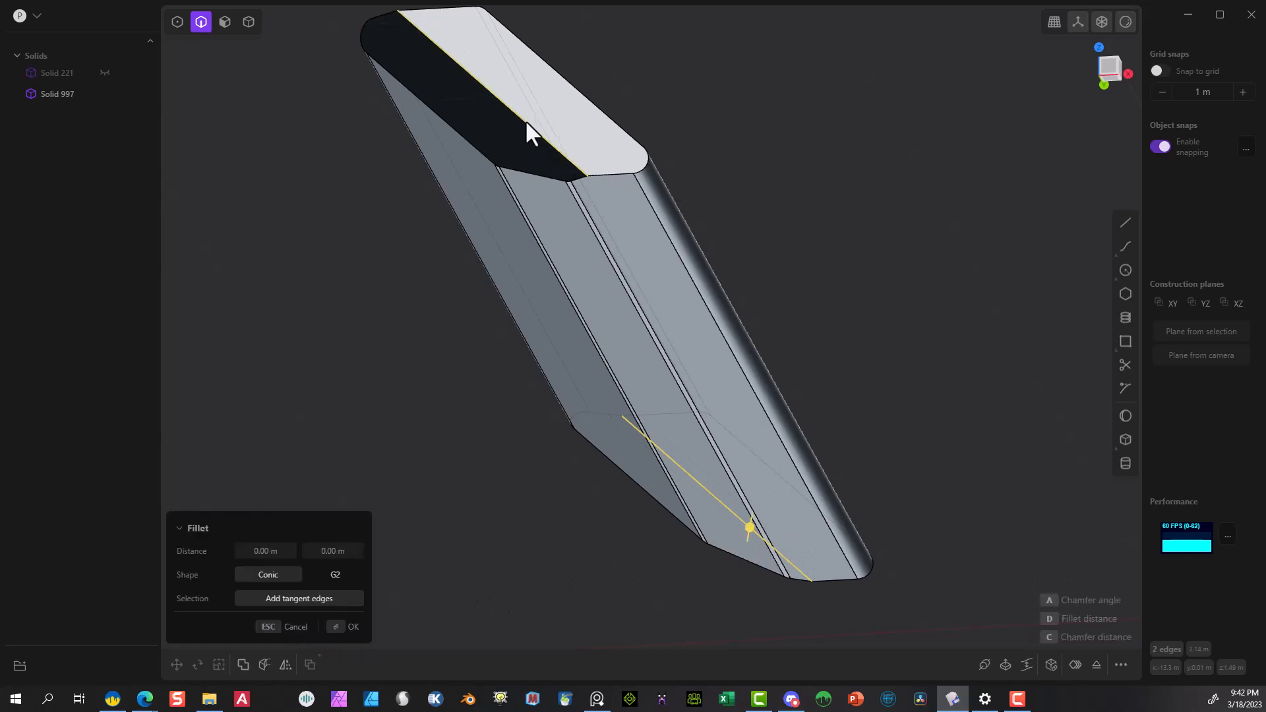
pyautogui.moveTo(750, 531); pyautogui.dragTo(711, 534)
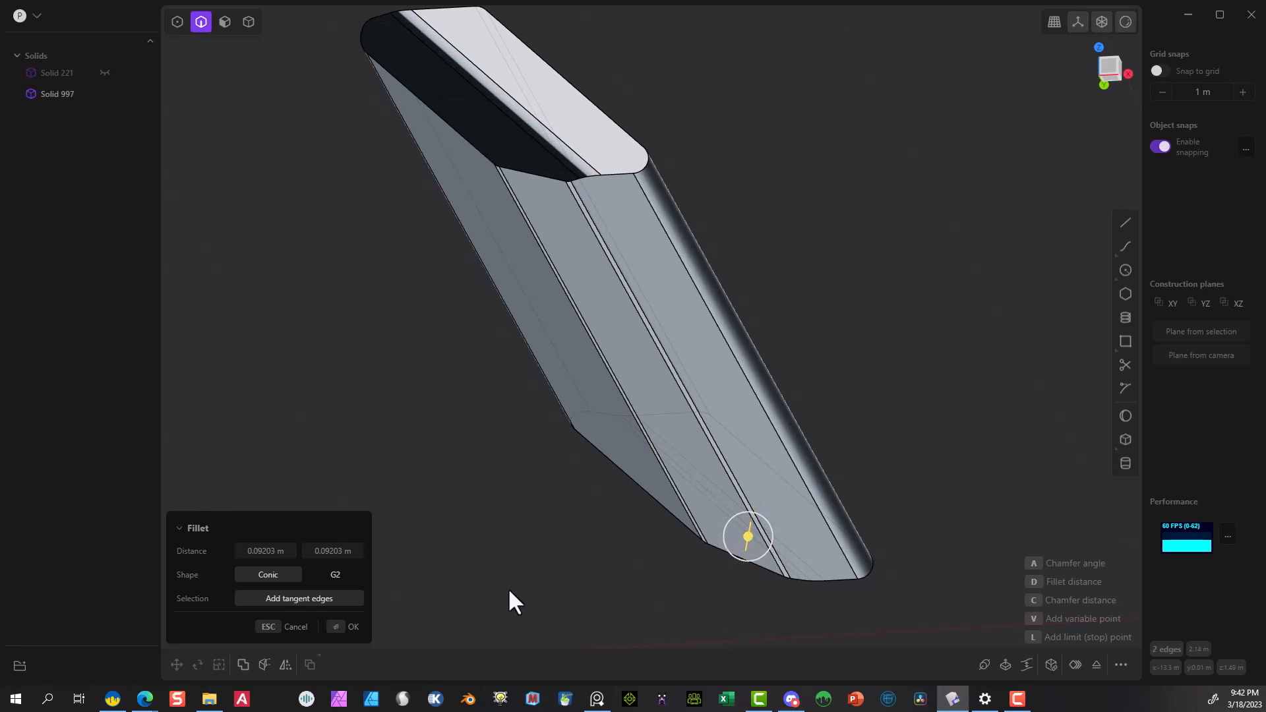
pyautogui.click(354, 627)
# Fillet the outline edges around both ends of the slanted block with a conic rounding of about 0.033 m.
pyautogui.moveTo(464, 460); pyautogui.dragTo(498, 491, button='middle')
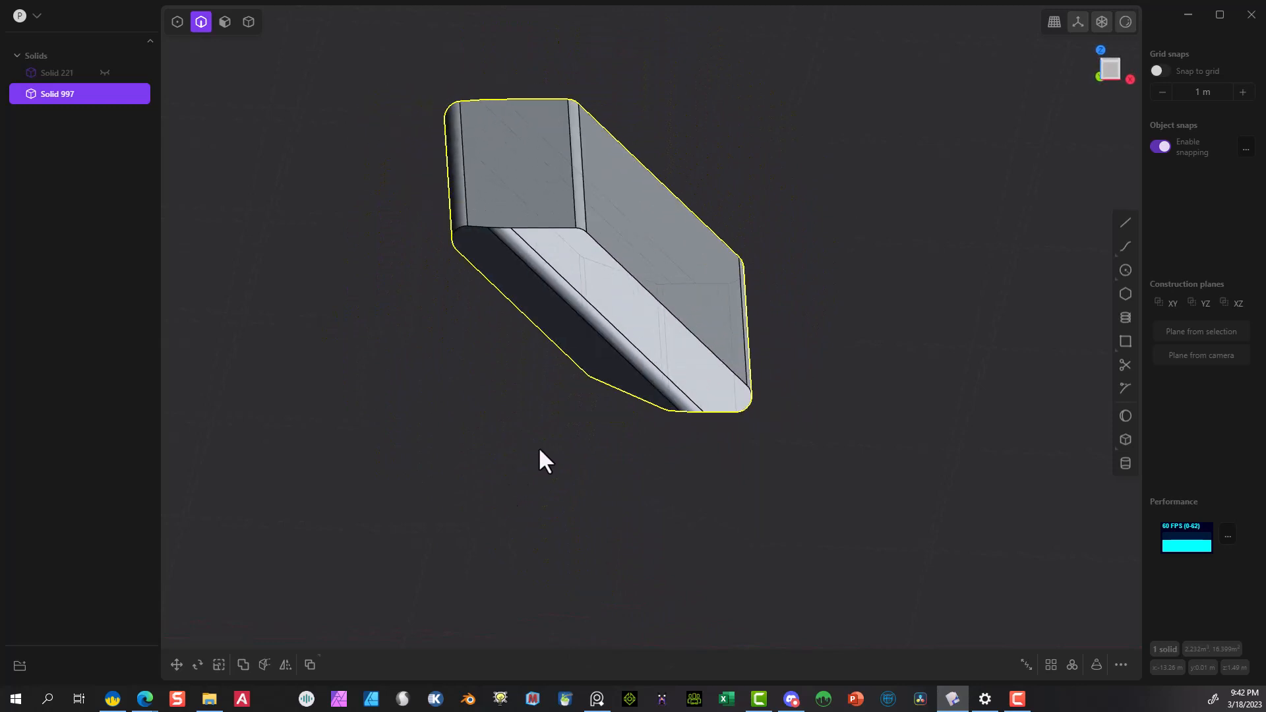
pyautogui.click(686, 204)
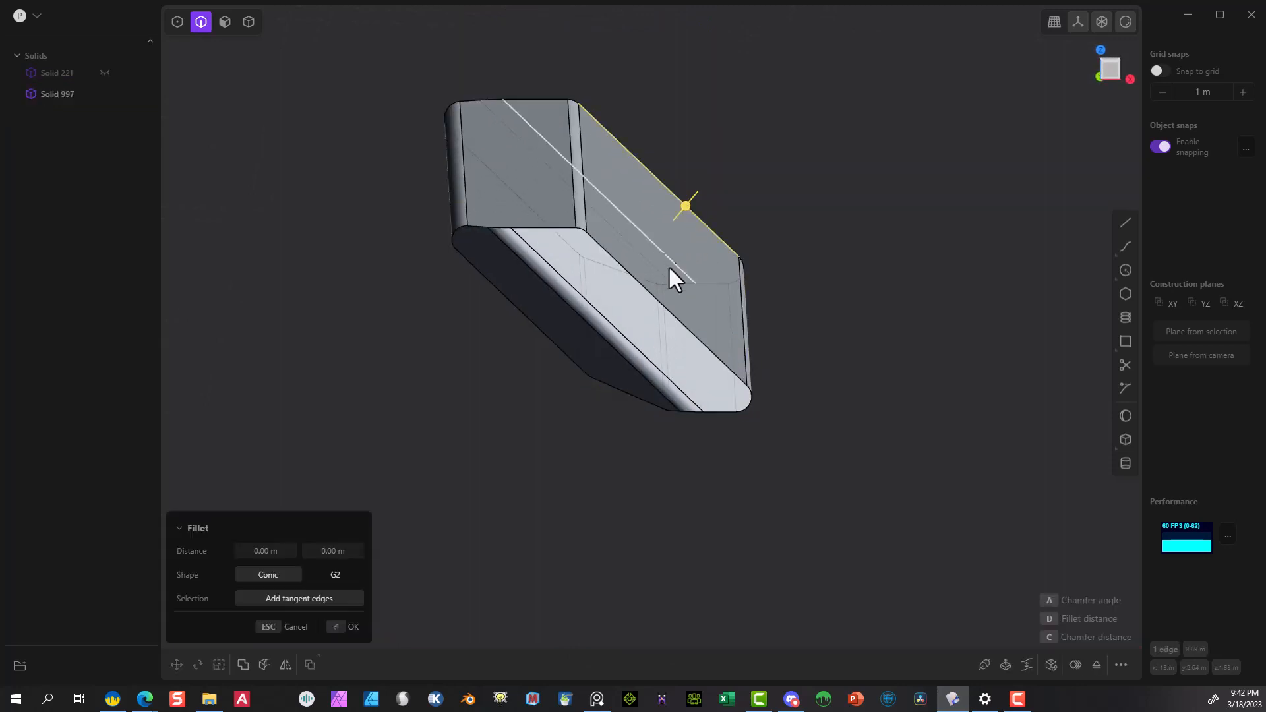
pyautogui.click(676, 319)
pyautogui.moveTo(675, 315); pyautogui.dragTo(683, 315)
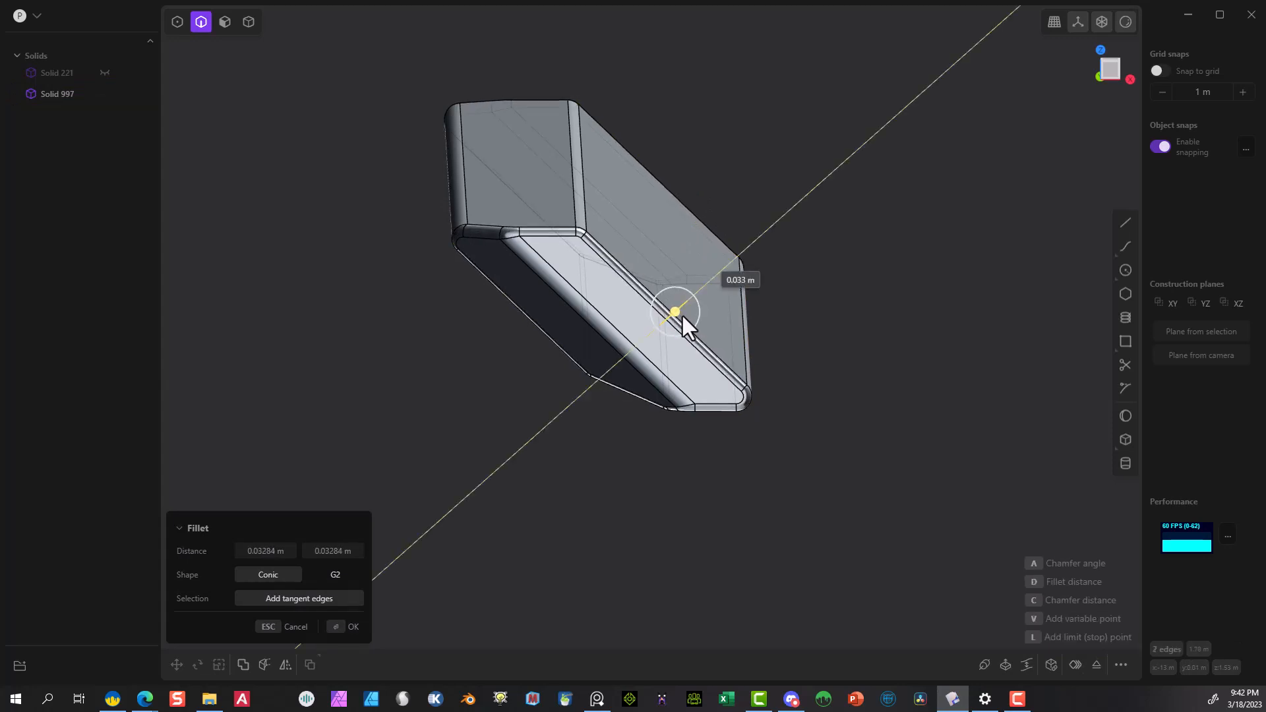
pyautogui.click(336, 626)
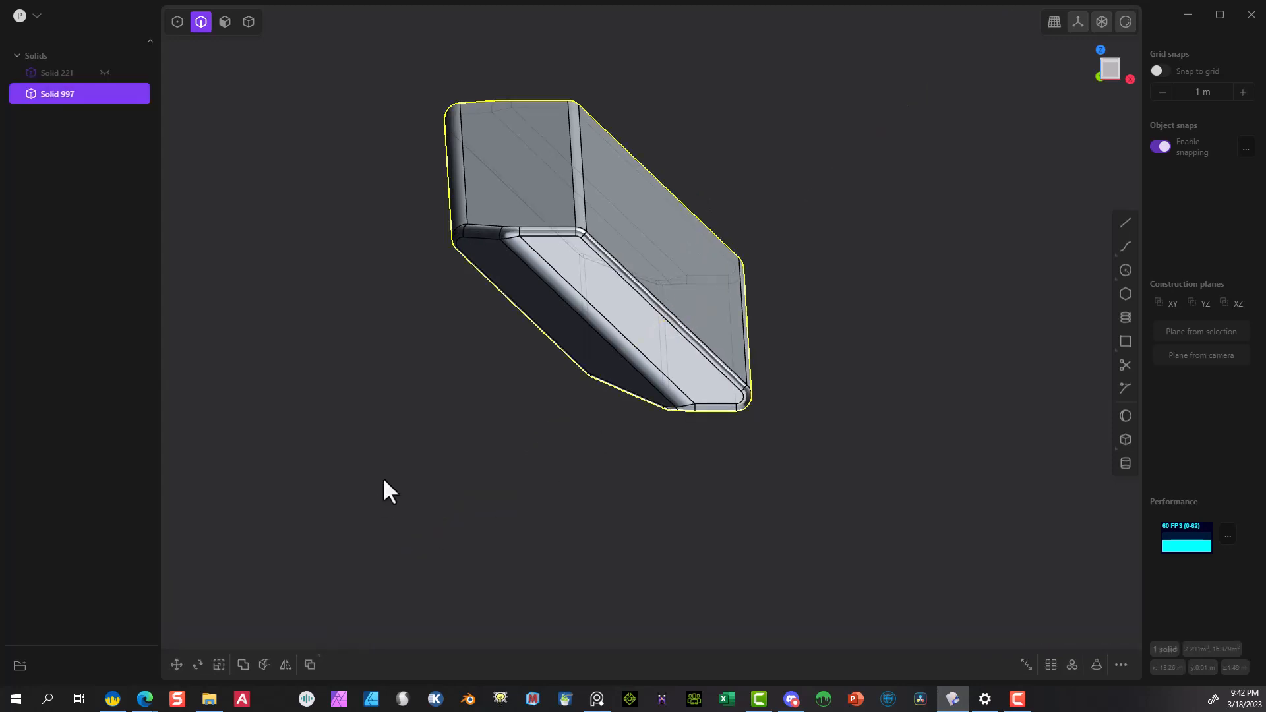
# Unhide the frame solid and shift the slanted block slightly deeper into the frame's end.
pyautogui.scroll(-2, 393, 462)
pyautogui.moveTo(398, 454); pyautogui.dragTo(544, 474, button='middle')
pyautogui.scroll(-2, 543, 472)
pyautogui.click(105, 72)
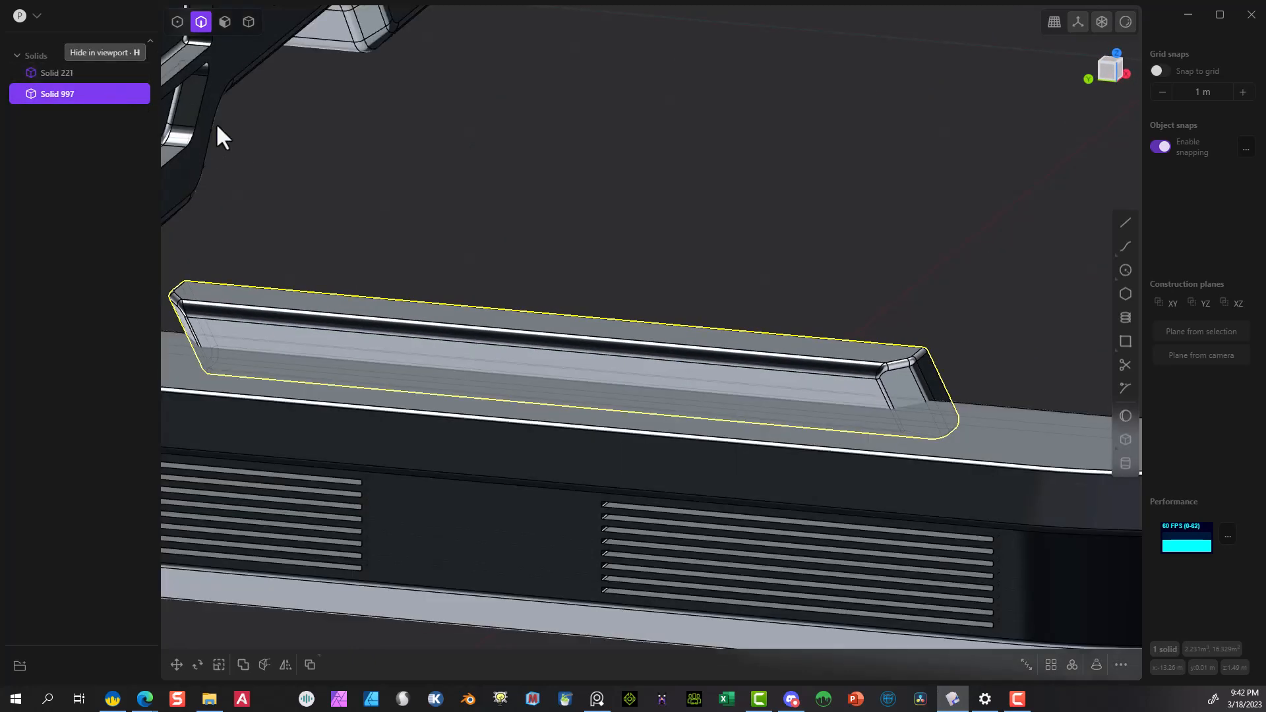
pyautogui.scroll(-2, 602, 224)
pyautogui.scroll(-4, 621, 269)
pyautogui.press('g')
pyautogui.moveTo(627, 305); pyautogui.dragTo(422, 165, button='middle')
pyautogui.click(599, 287)
# Slice the frame with the slanted block in a Boolean, using the frame as target and the block as tool.
pyautogui.click(249, 21)
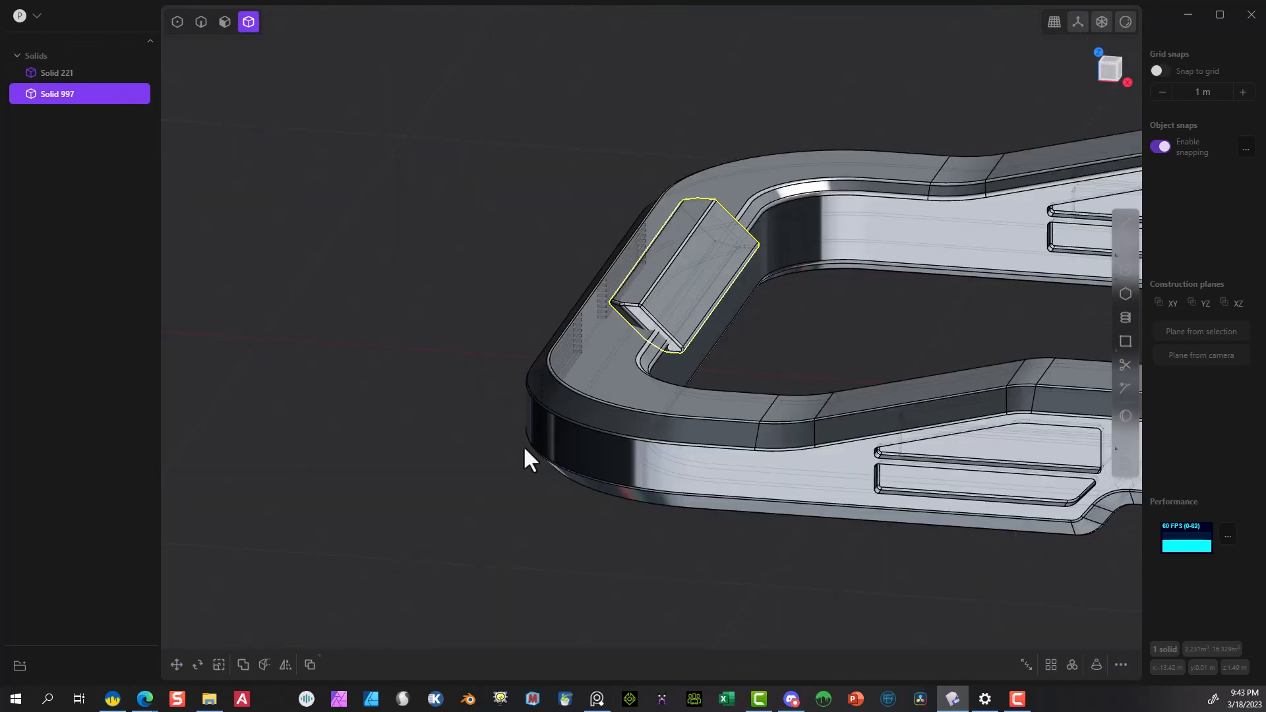
pyautogui.click(693, 491)
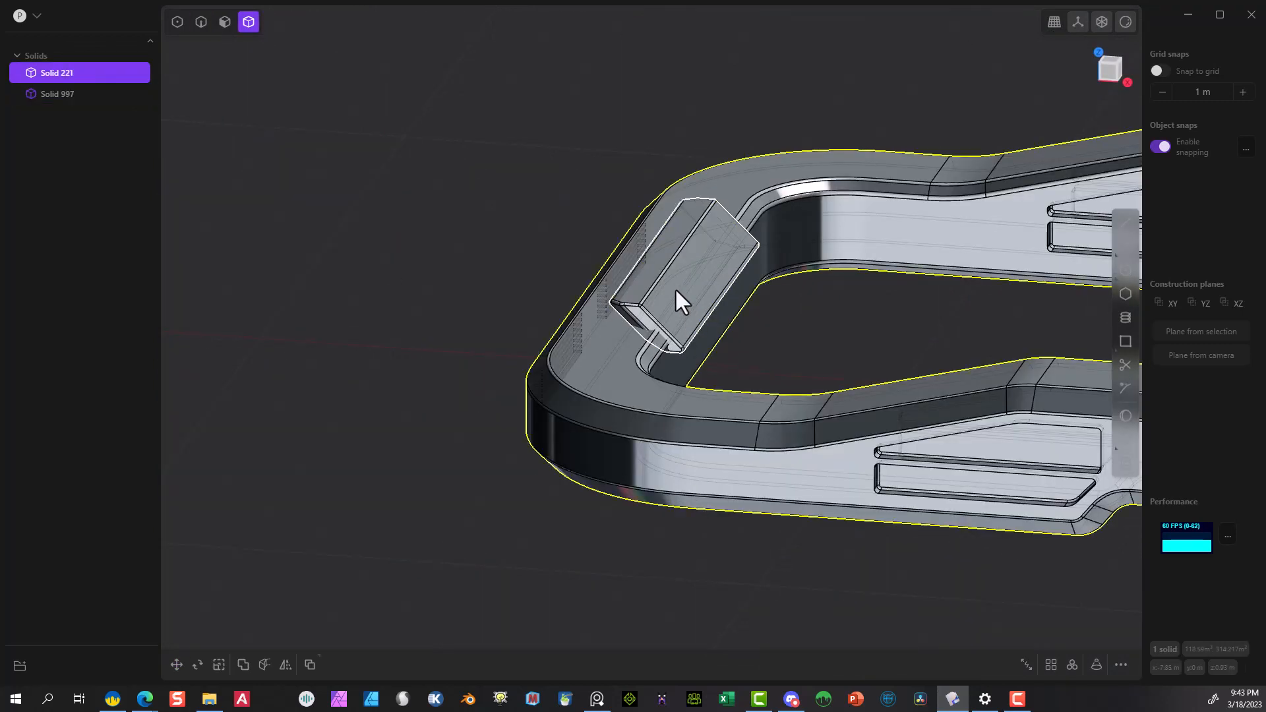
pyautogui.keyDown('shift'); pyautogui.click(674, 288); pyautogui.keyUp('shift')
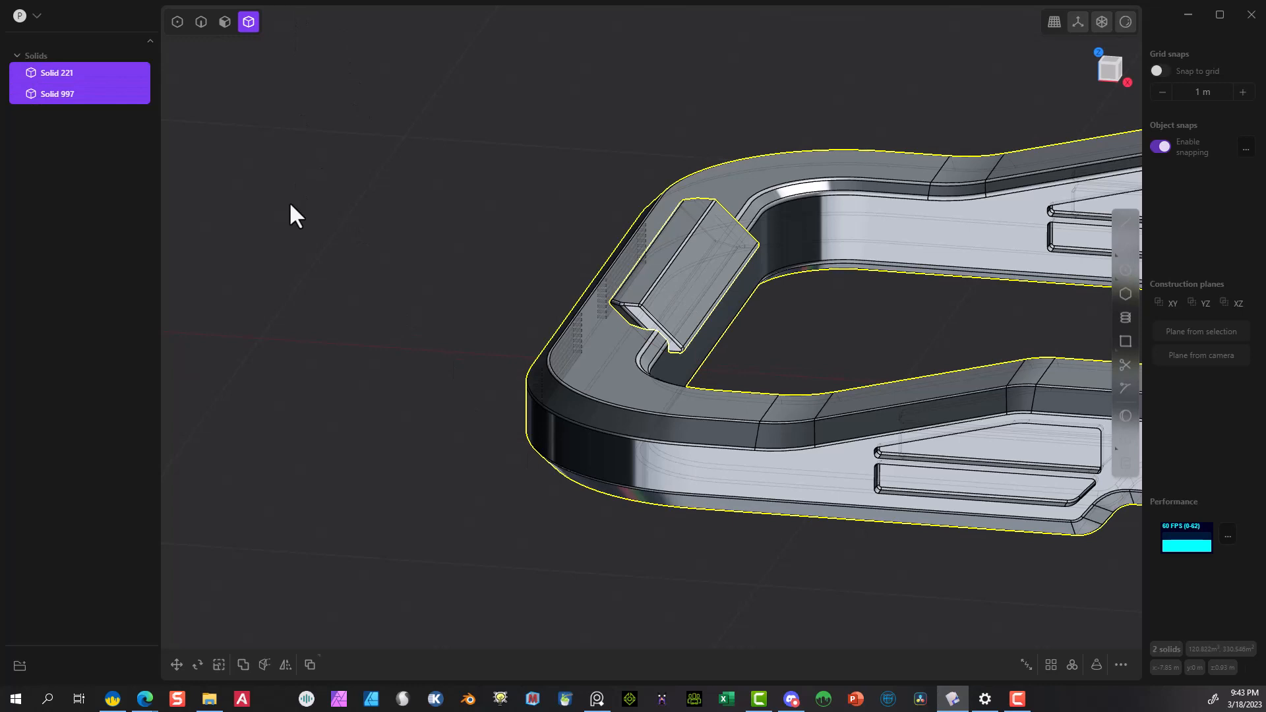
pyautogui.hotkey('shift', 'd')
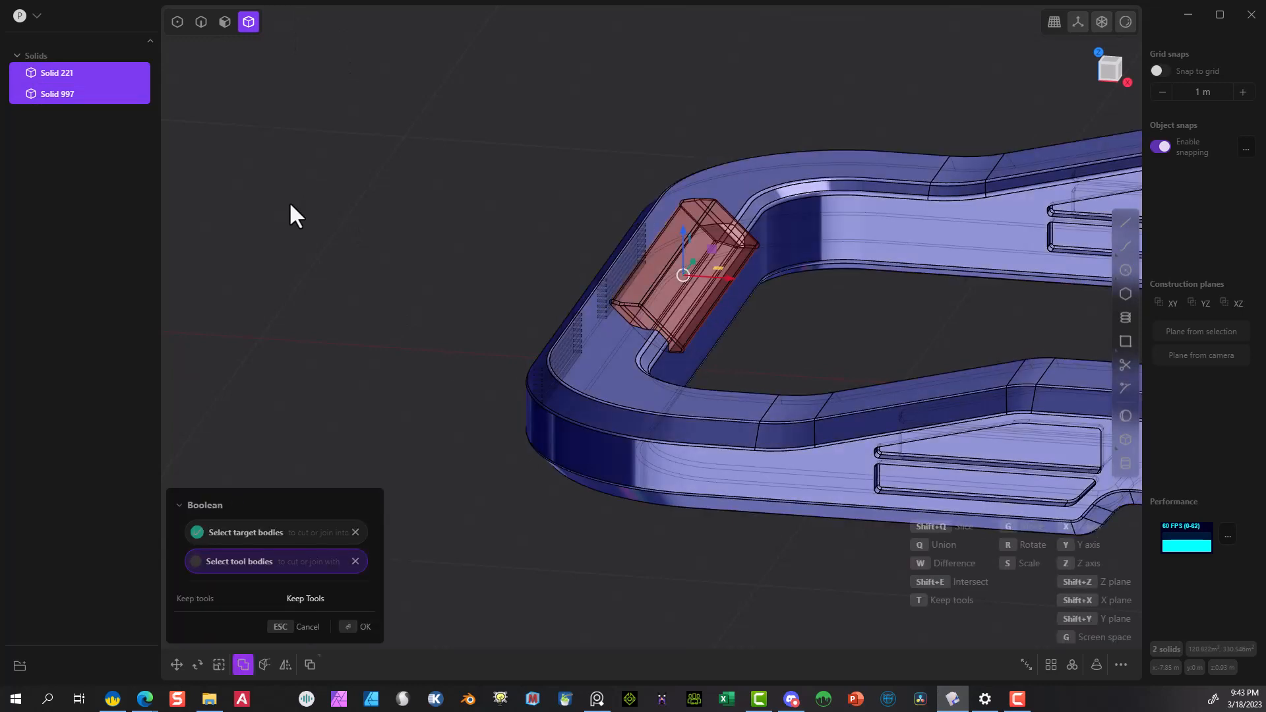
pyautogui.click(362, 626)
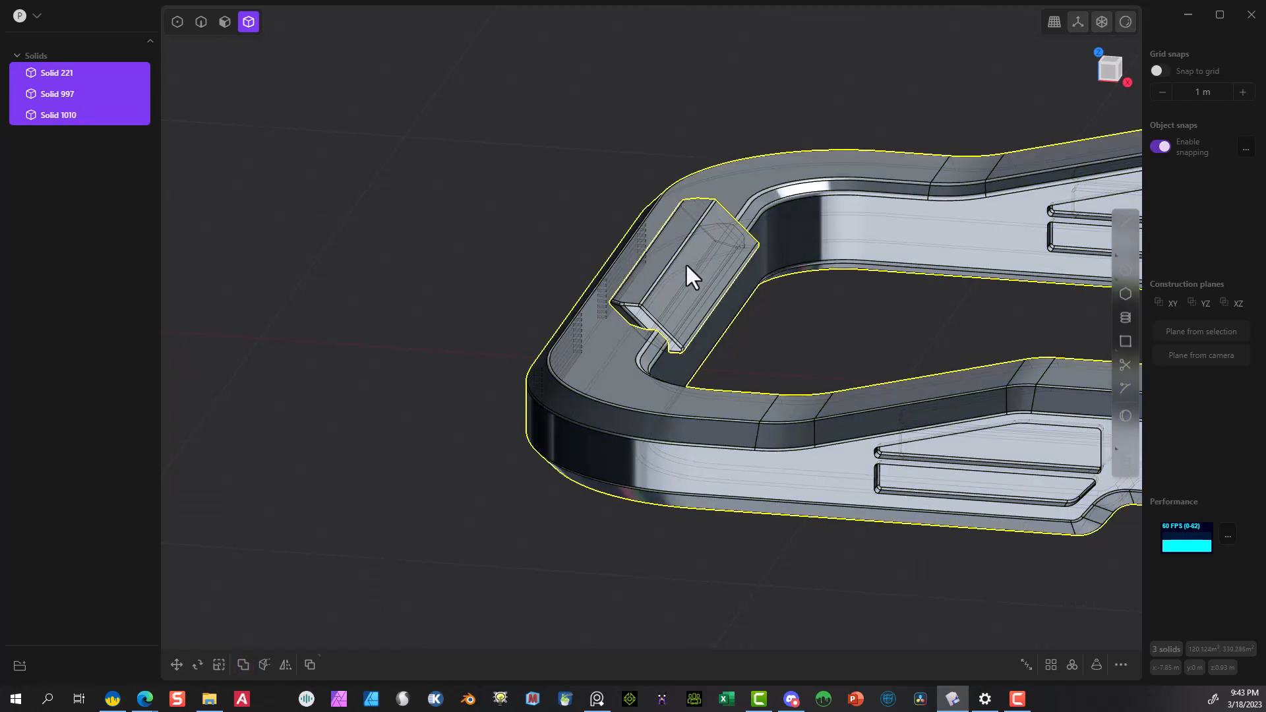
# Delete the part of the slanted block that protrudes outside the frame.
pyautogui.click(685, 262)
pyautogui.click(666, 248)
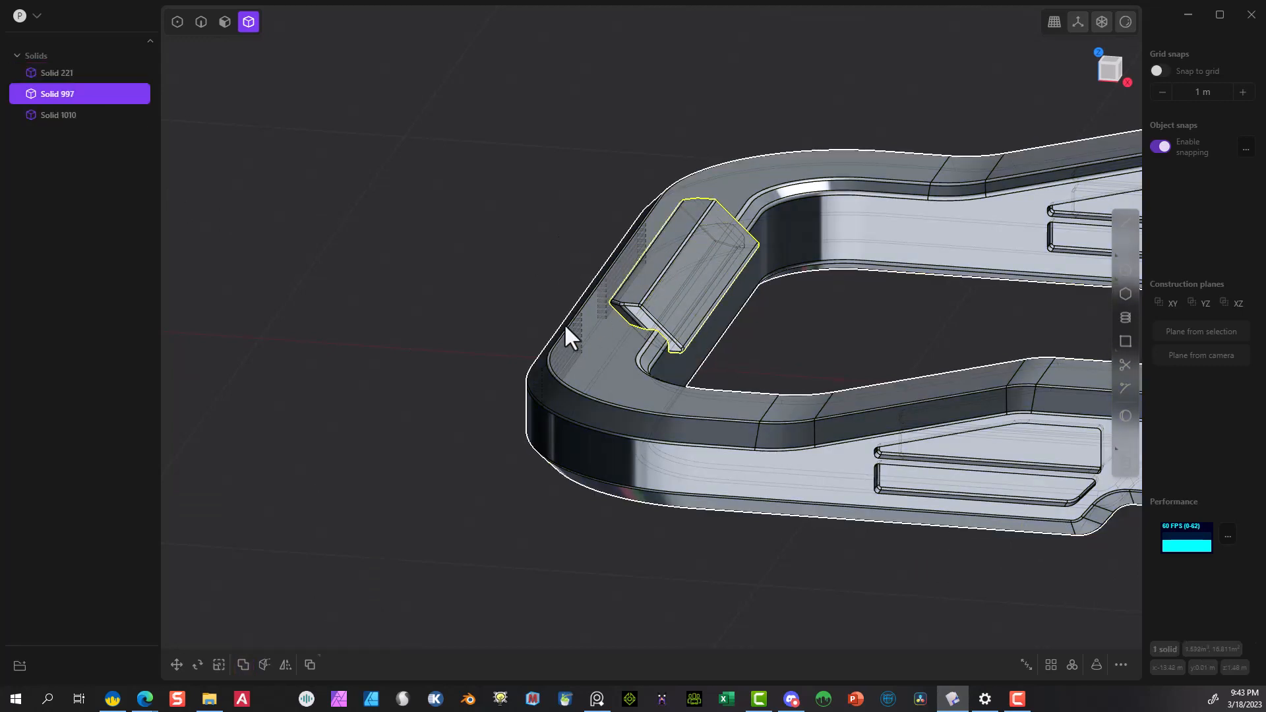
pyautogui.press('Delete')
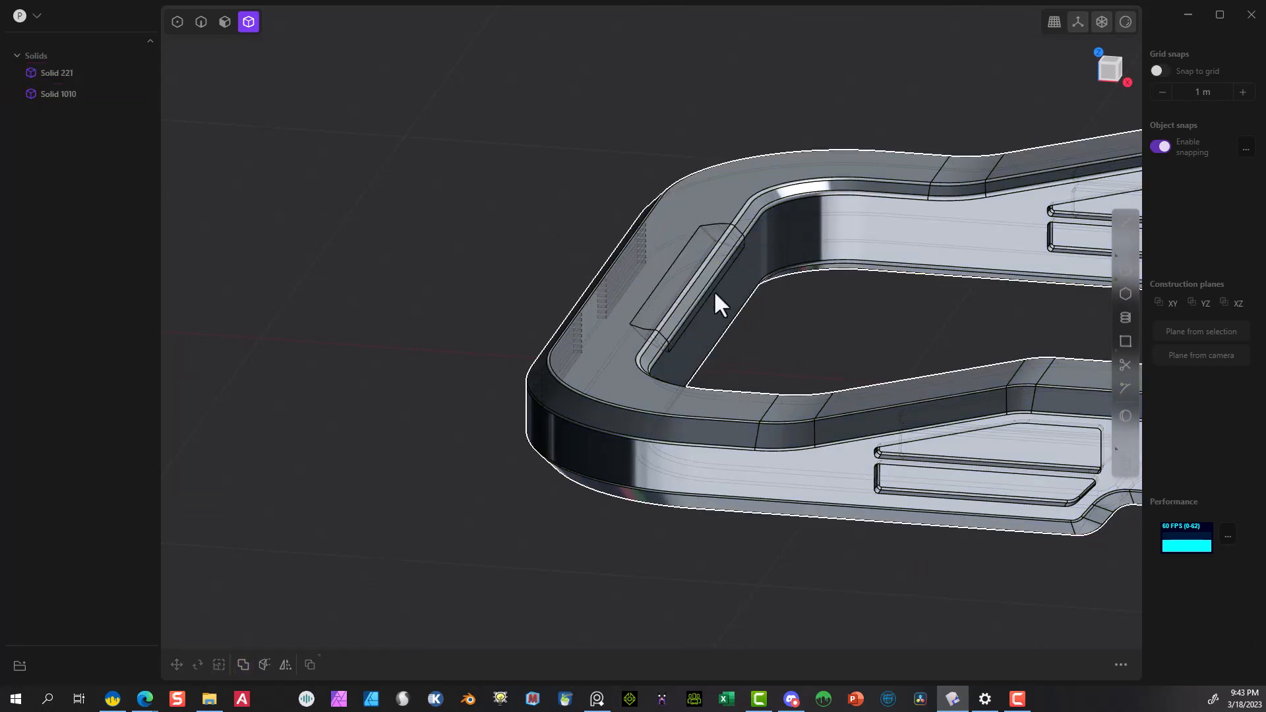
# Scale the inset piece in the frame's end to about 0.959 in X and 0.971 in Z.
pyautogui.moveTo(714, 290); pyautogui.dragTo(779, 299, button='middle')
pyautogui.click(678, 307)
pyautogui.scroll(5, 670, 284)
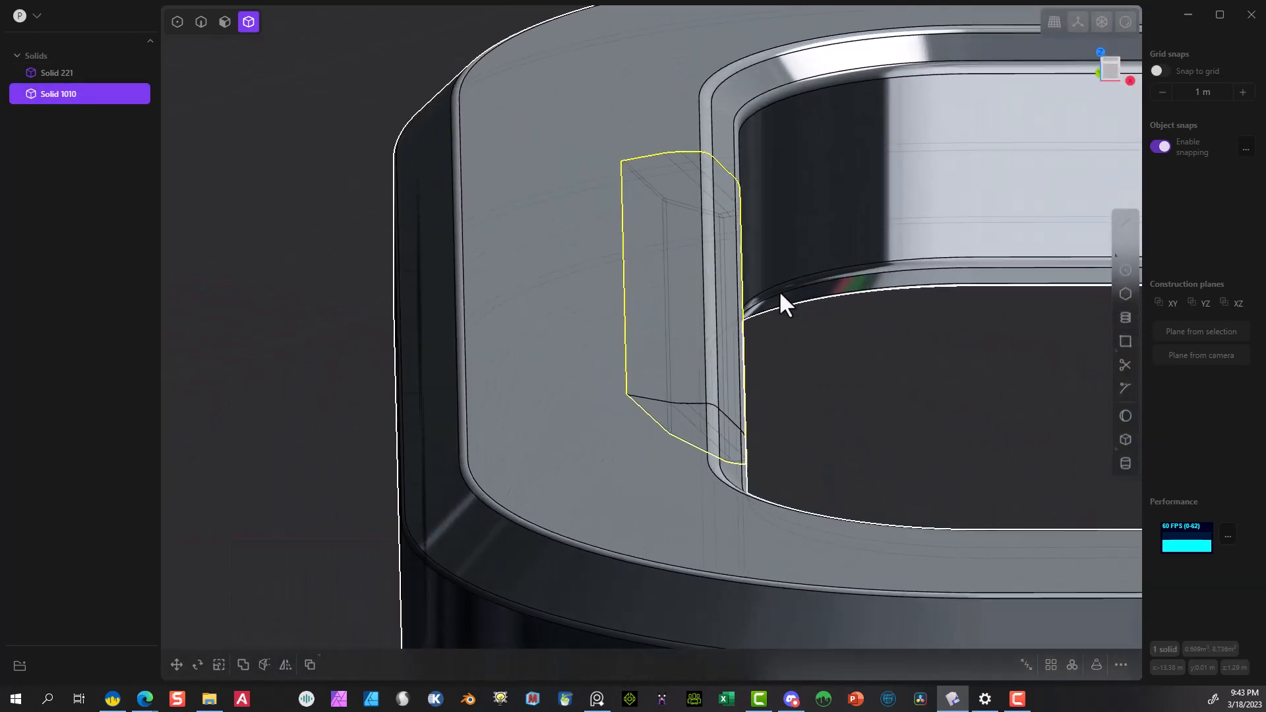
pyautogui.click(219, 665)
pyautogui.moveTo(734, 306); pyautogui.dragTo(731, 309)
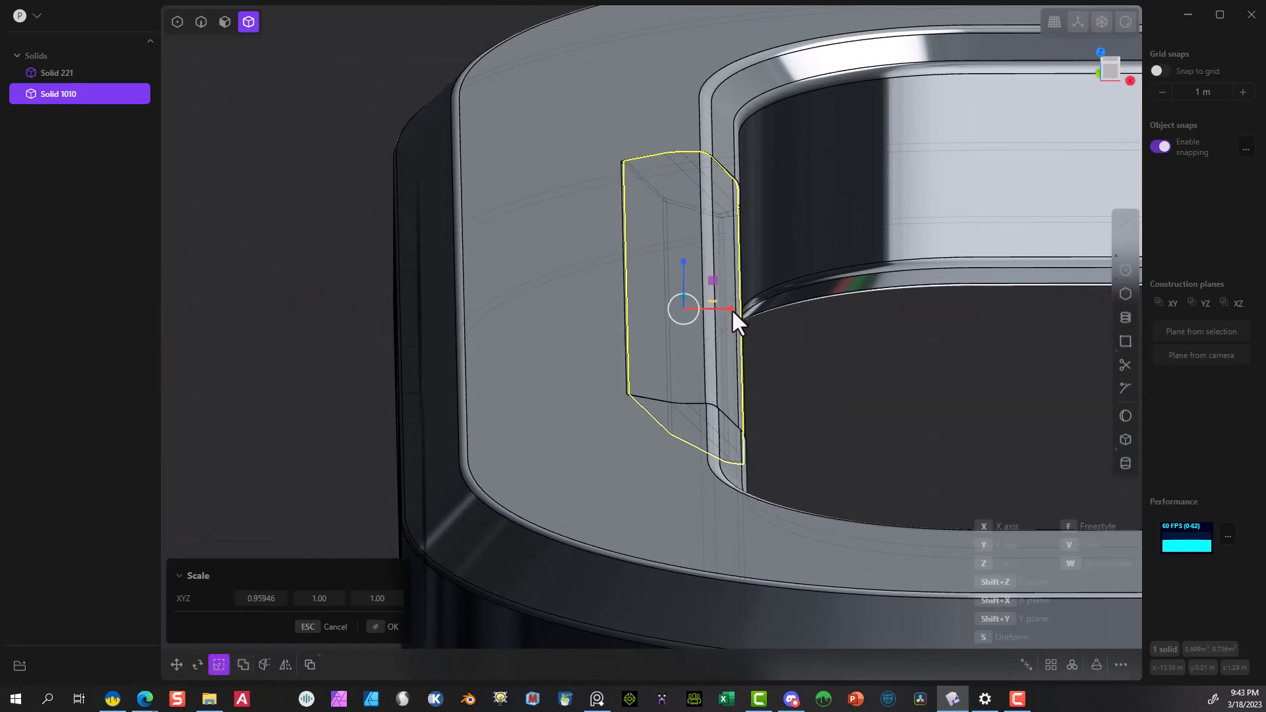
pyautogui.moveTo(646, 358); pyautogui.dragTo(607, 355, button='middle')
pyautogui.moveTo(823, 292); pyautogui.dragTo(820, 294)
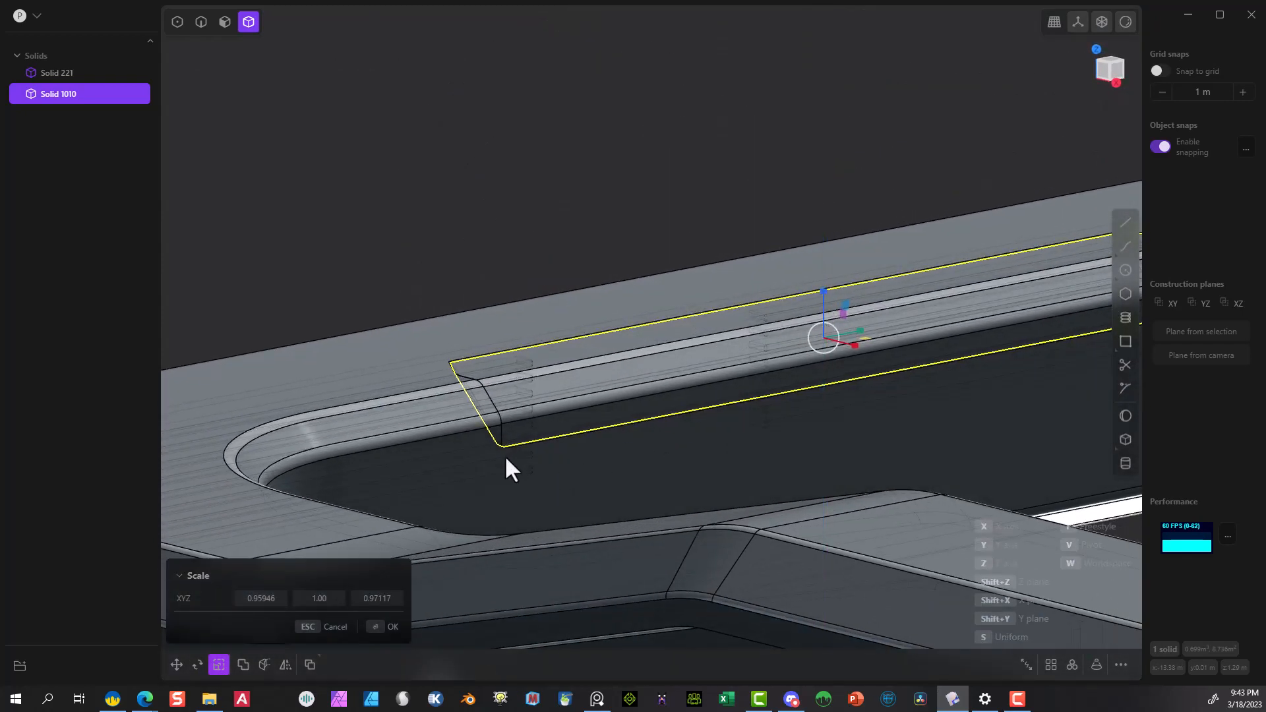
pyautogui.click(386, 627)
pyautogui.moveTo(501, 546); pyautogui.dragTo(591, 485, button='middle')
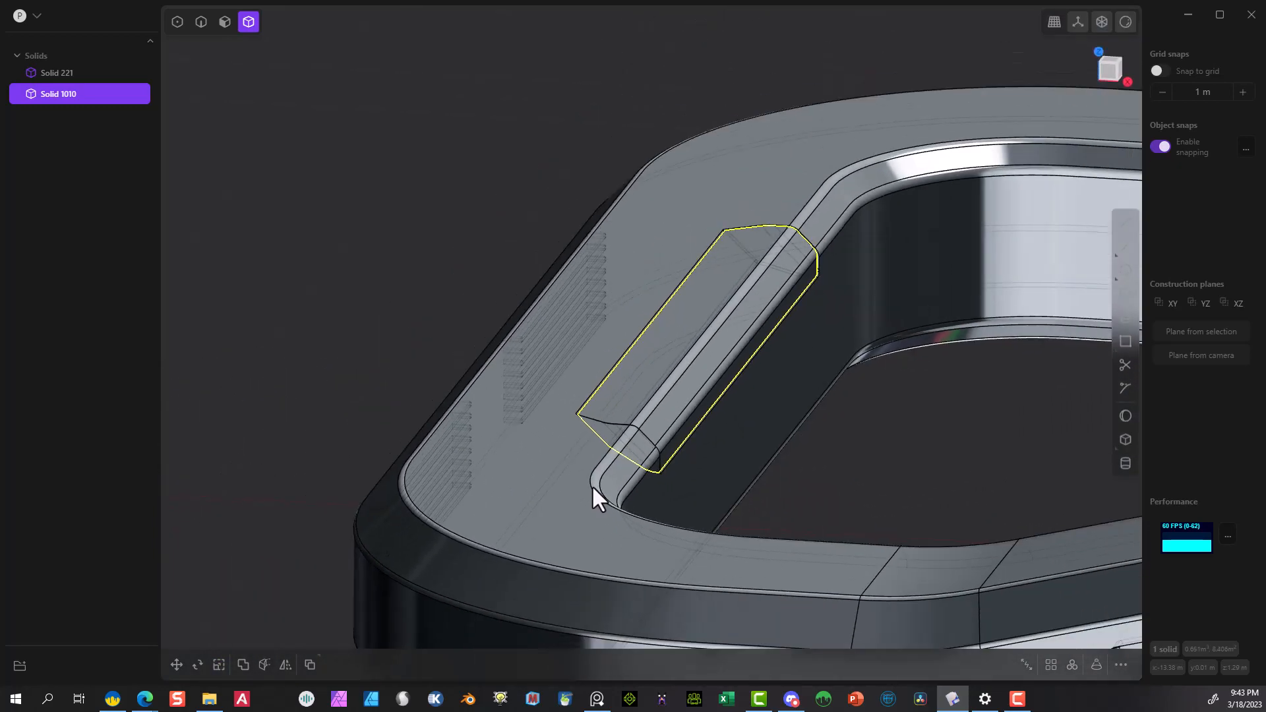
# Fillet the outer edge of the inset piece with a conic rounding of about 0.01 m.
pyautogui.click(377, 172)
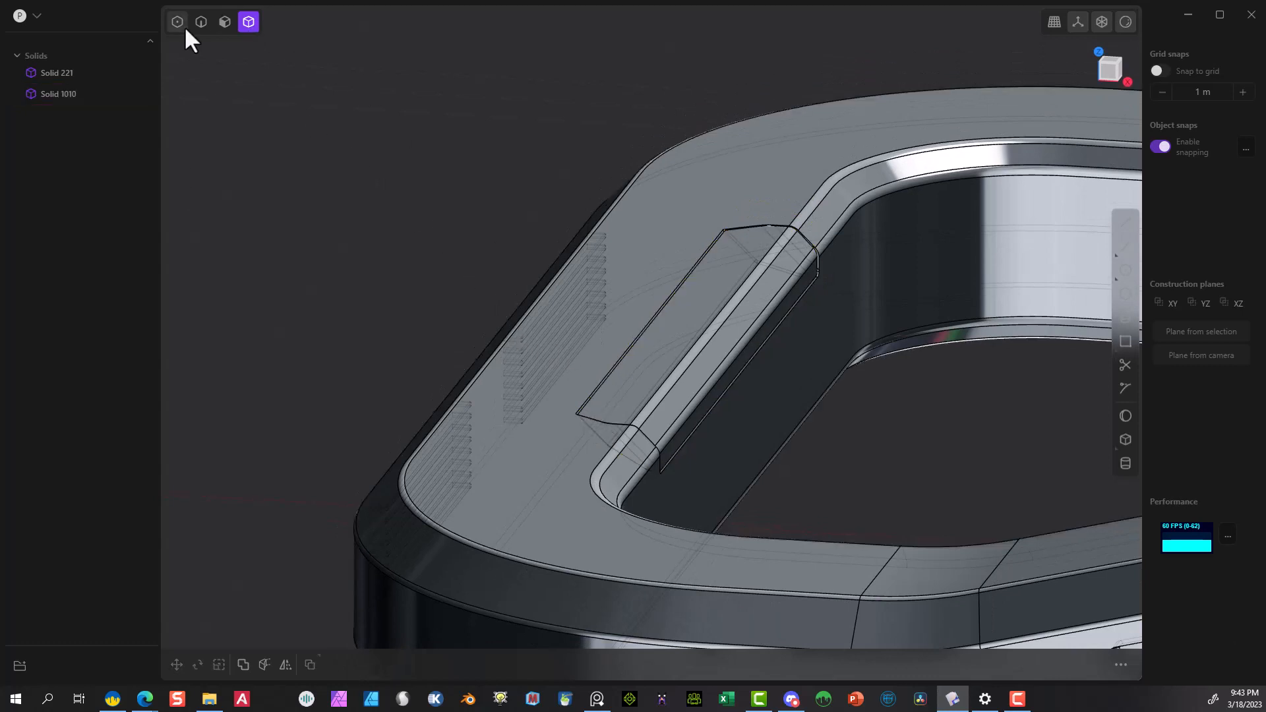
pyautogui.click(201, 21)
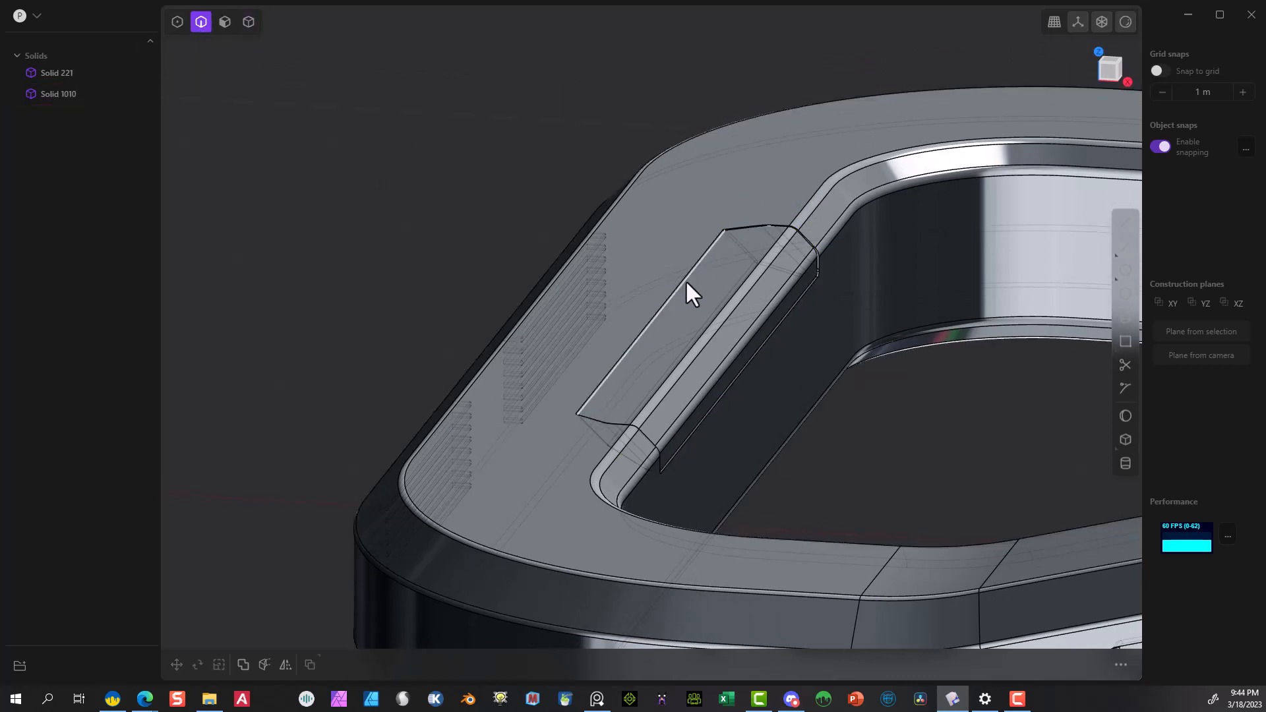
pyautogui.click(685, 280)
pyautogui.press('f')
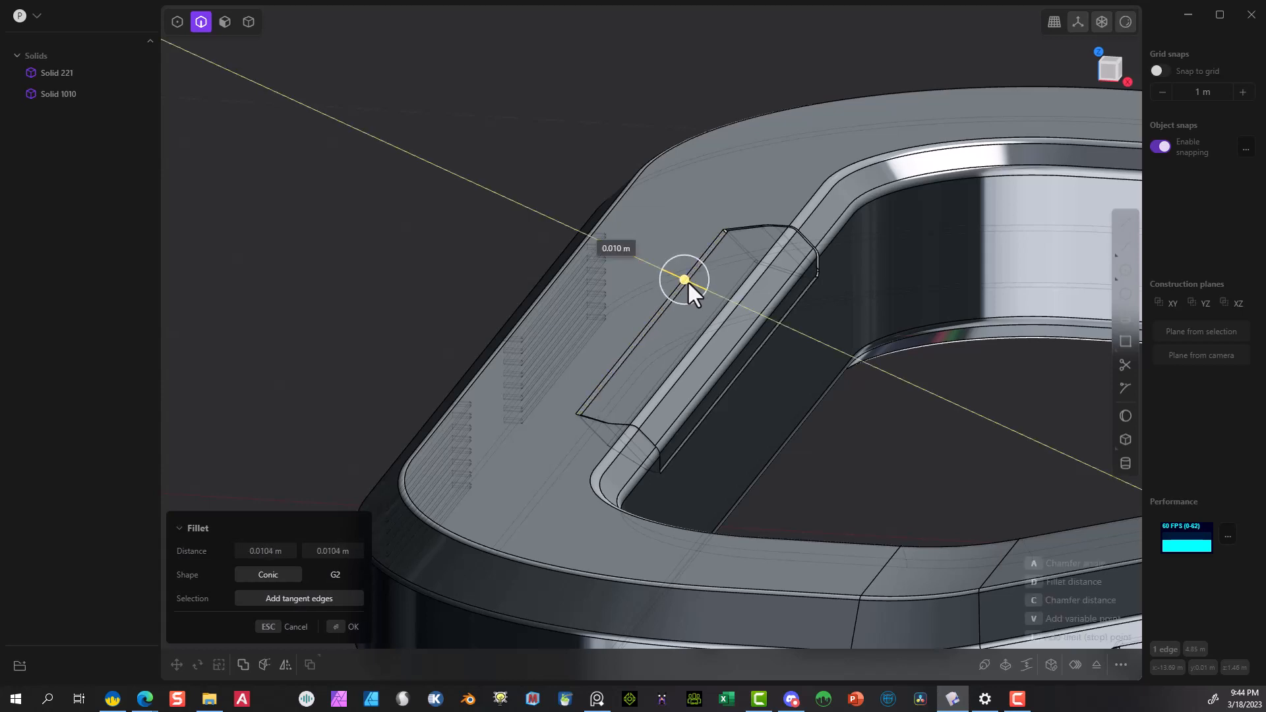
pyautogui.click(335, 626)
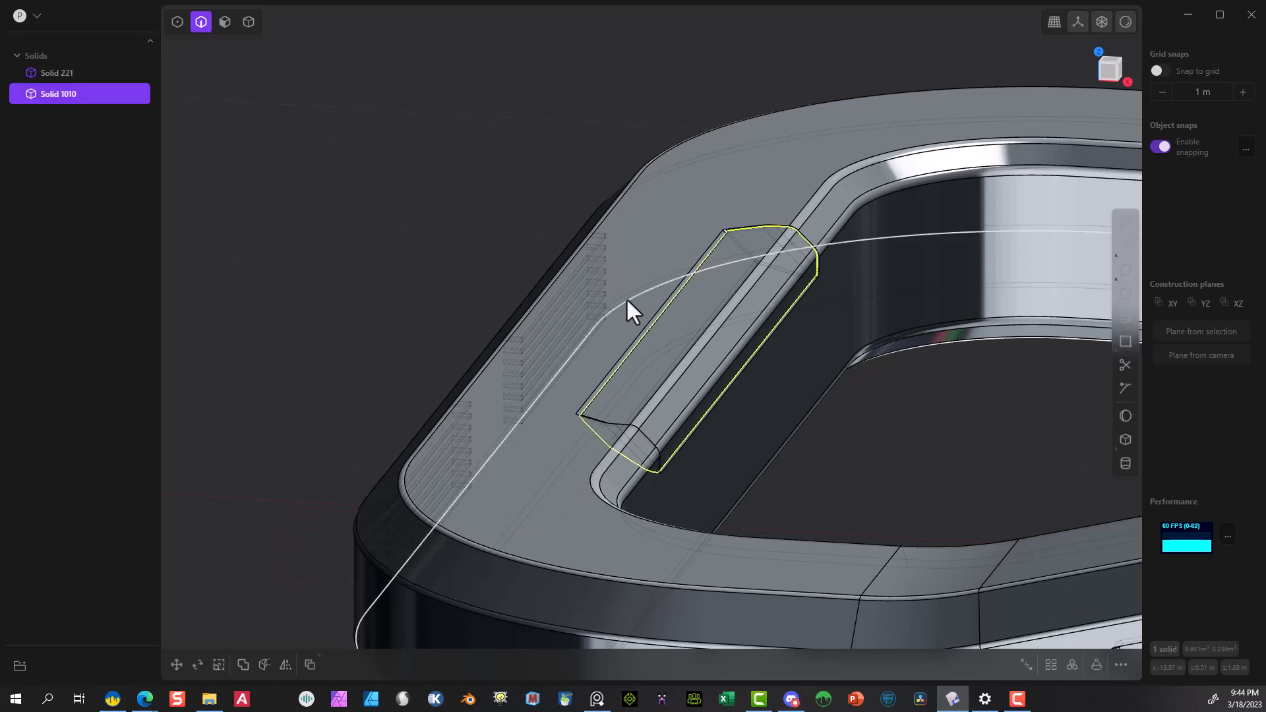
# Fillet the rim of the frame's pocket around the inset piece with a conic rounding of about 0.03 m.
pyautogui.click(617, 360)
pyautogui.press('f')
pyautogui.moveTo(623, 353)
pyautogui.mouseDown()
pyautogui.moveTo(612, 332)
pyautogui.moveTo(611, 347)
pyautogui.mouseUp()
pyautogui.scroll(2, 756, 193)
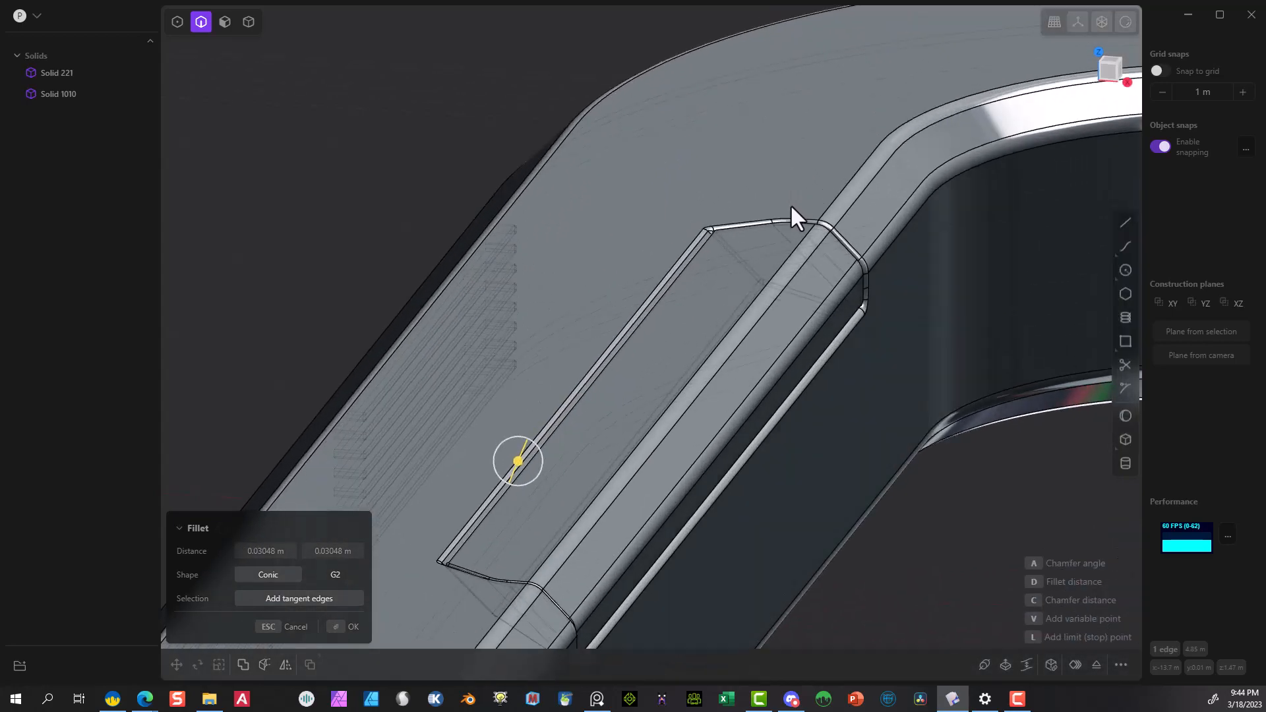
pyautogui.scroll(3, 789, 204)
pyautogui.moveTo(790, 204)
pyautogui.mouseDown(button='middle')
pyautogui.moveTo(660, 278)
pyautogui.moveTo(768, 226)
pyautogui.moveTo(781, 206)
pyautogui.mouseUp(button='middle')
pyautogui.scroll(-3, 659, 280)
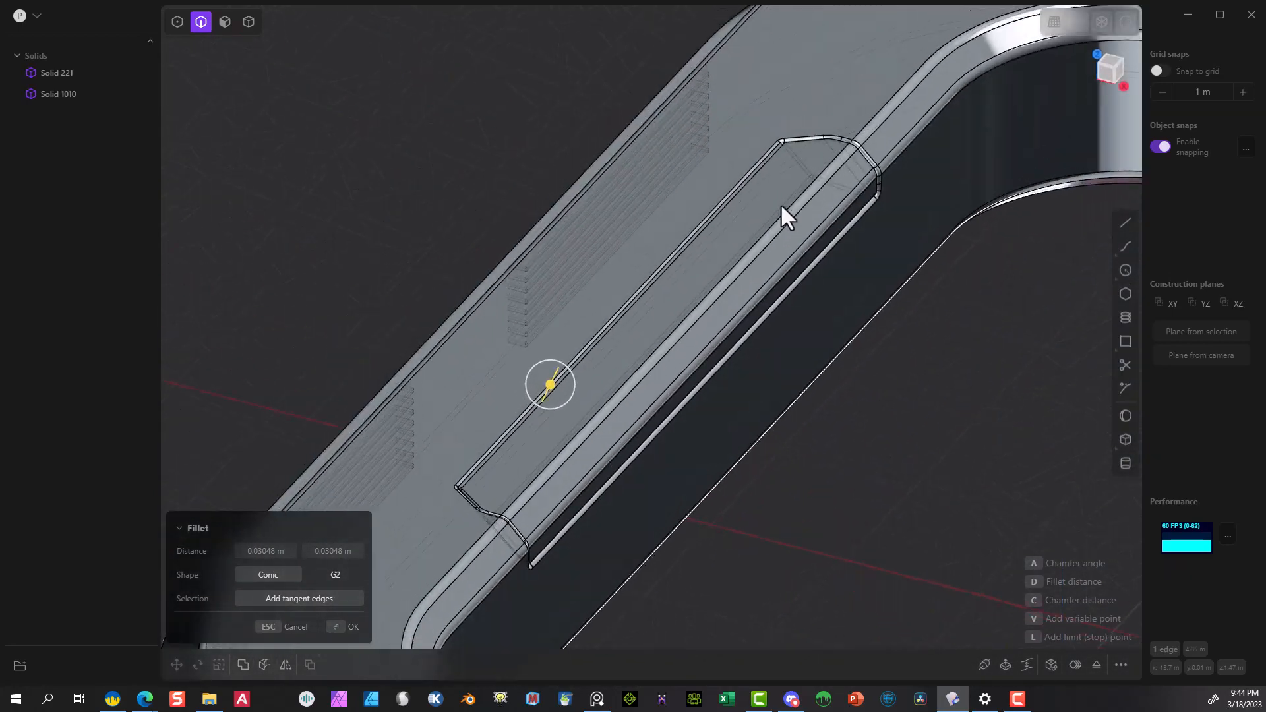
pyautogui.click(342, 633)
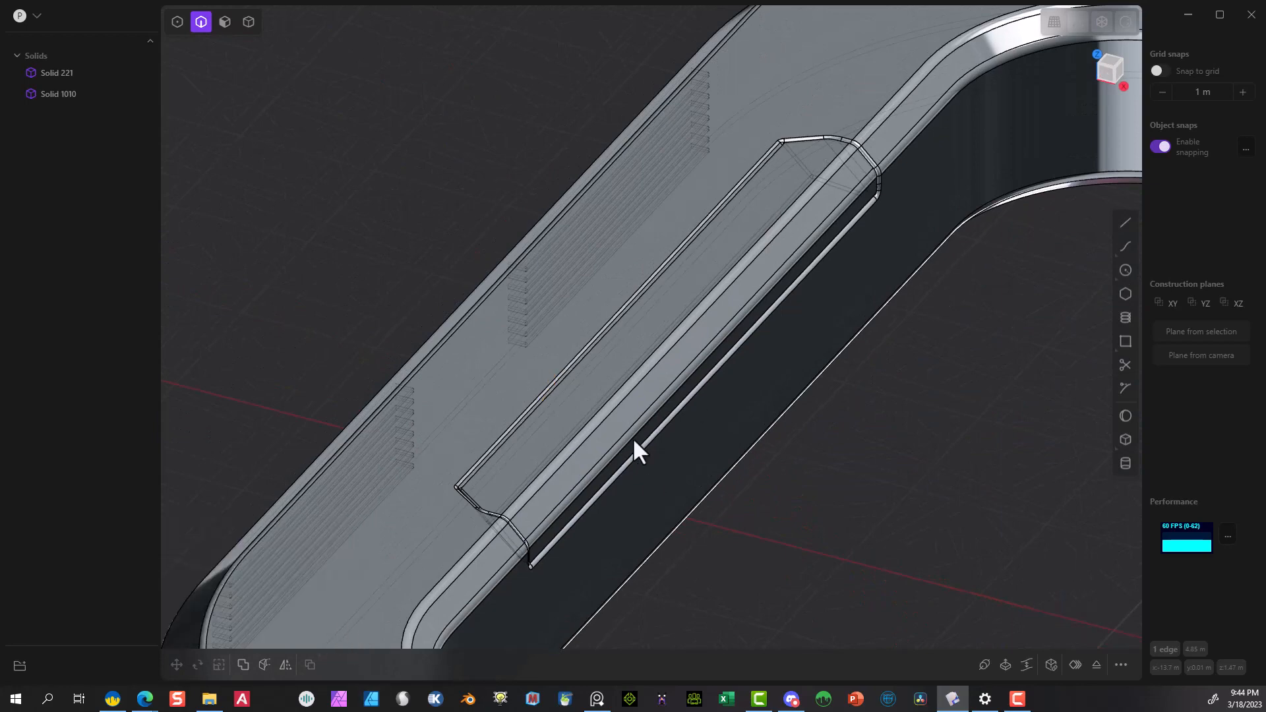
# Draw a rectangle about 0.42 m by 0.21 m in top view, straddling the frame's inner edge near one end of the inset.
pyautogui.scroll(-5, 632, 437)
pyautogui.press('KP_7')
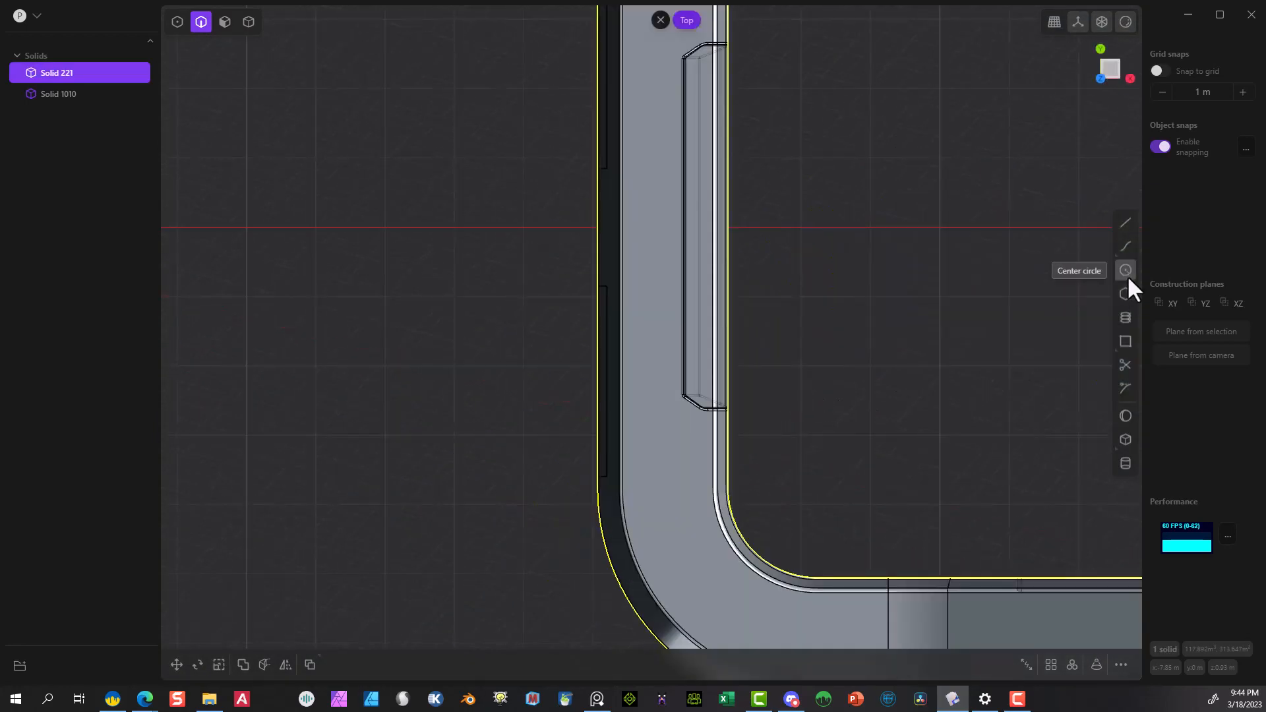
pyautogui.click(1126, 341)
pyautogui.scroll(2, 777, 96)
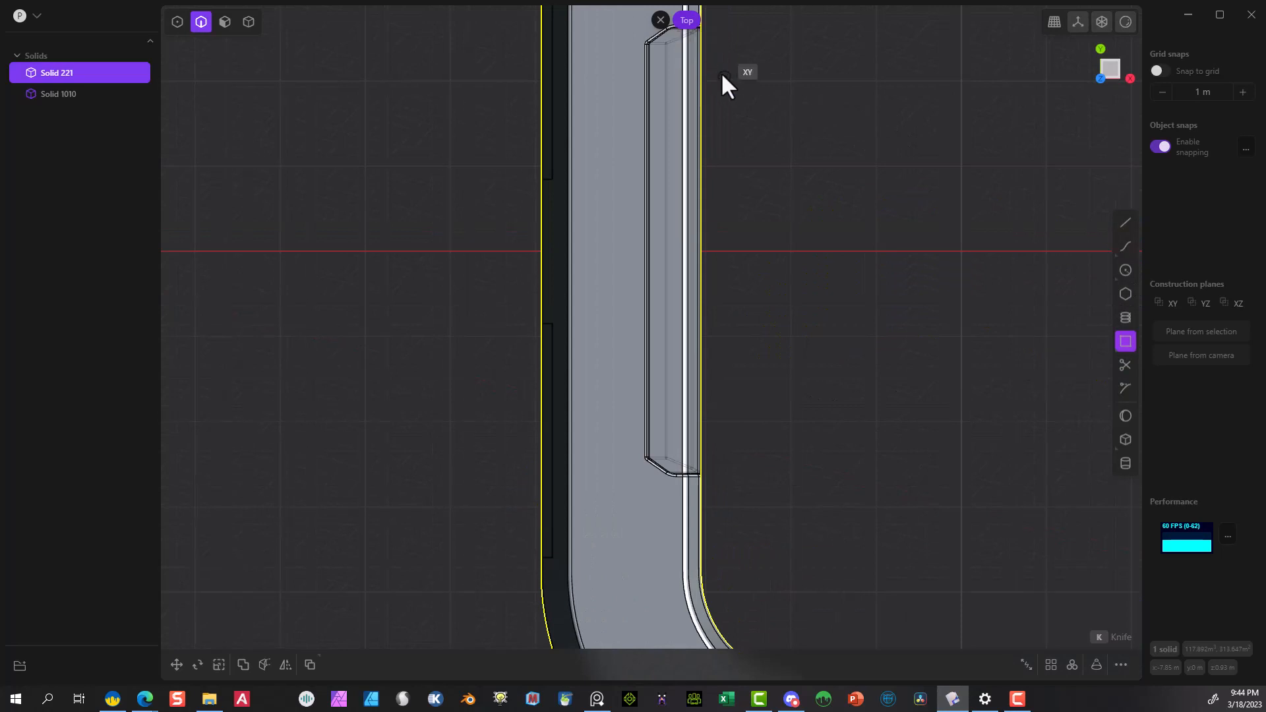
pyautogui.click(717, 52)
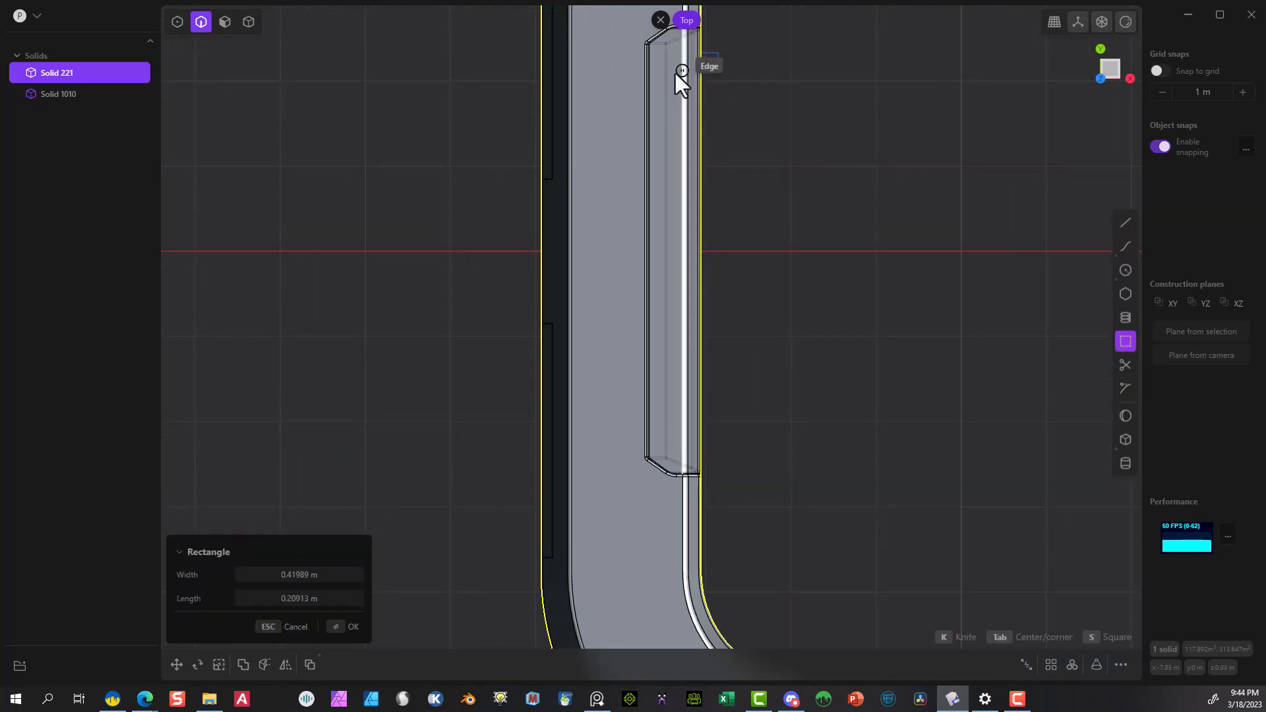
pyautogui.click(814, 156)
pyautogui.moveTo(814, 157); pyautogui.dragTo(612, 73, button='middle')
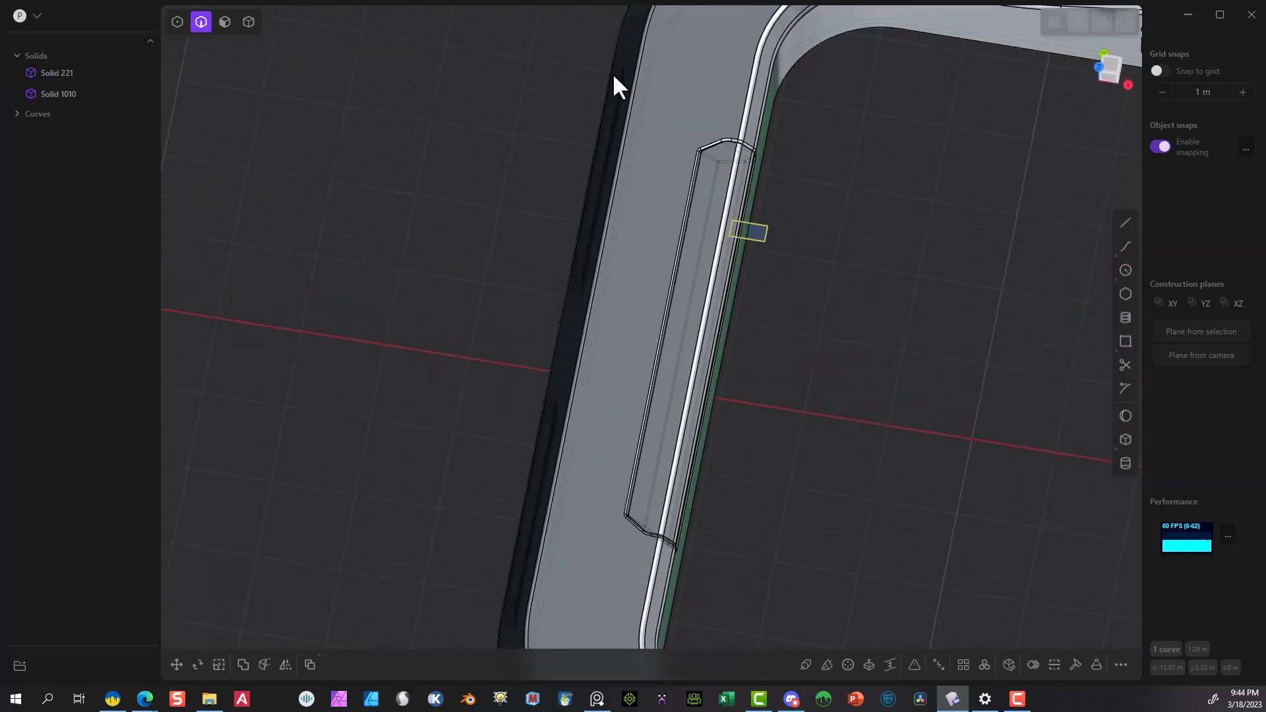
# Fillet the two corners of the small rectangle that lie over the frame's inner edge.
pyautogui.click(176, 21)
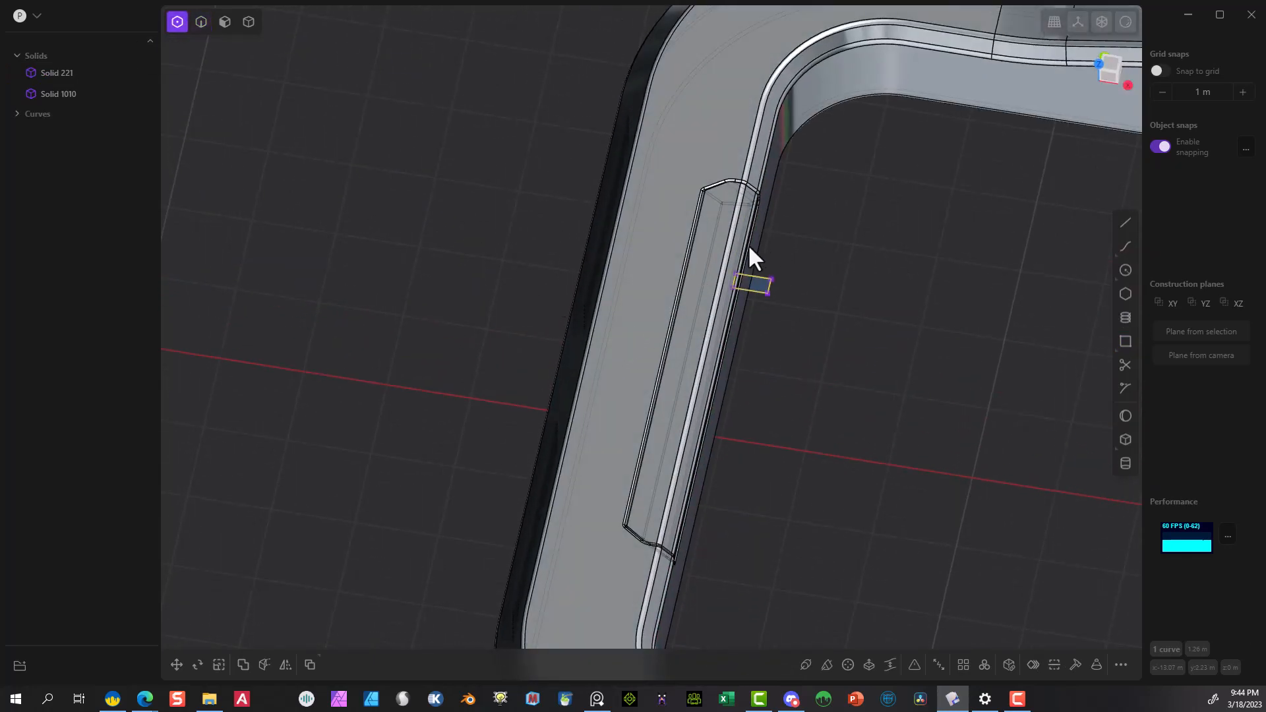
pyautogui.moveTo(751, 257); pyautogui.dragTo(717, 331)
pyautogui.click(1072, 664)
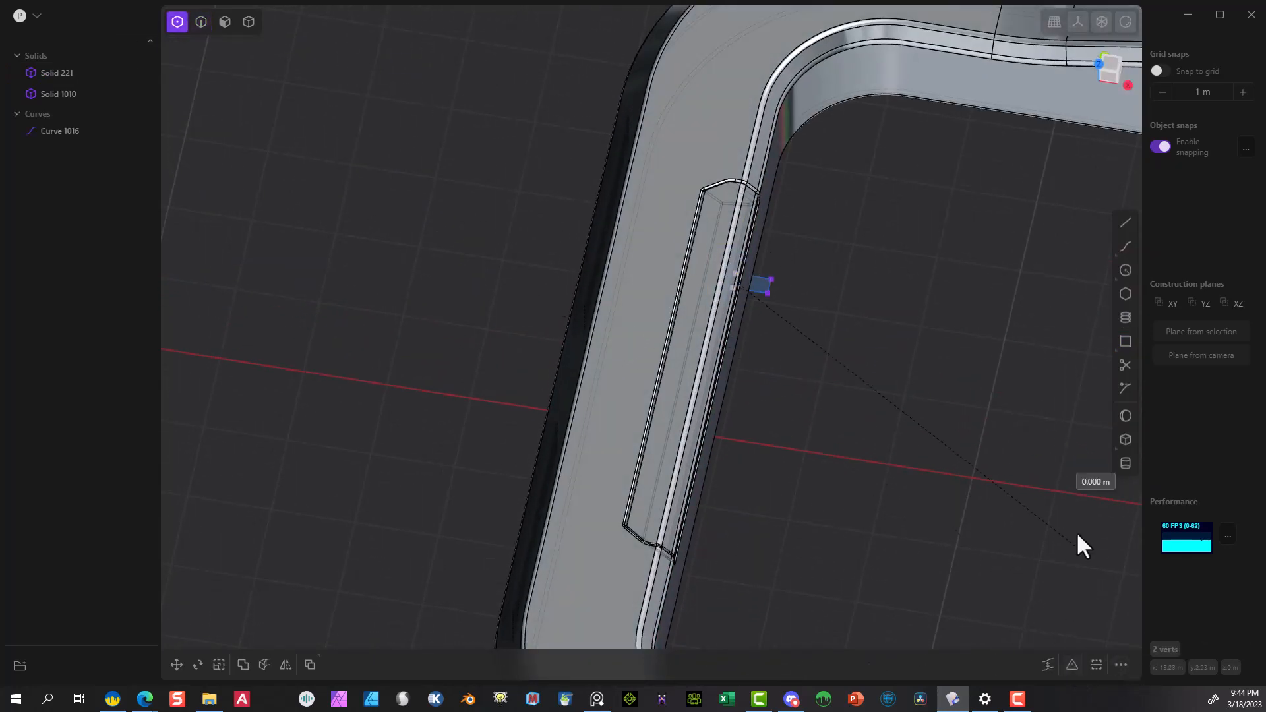
pyautogui.click(1131, 633)
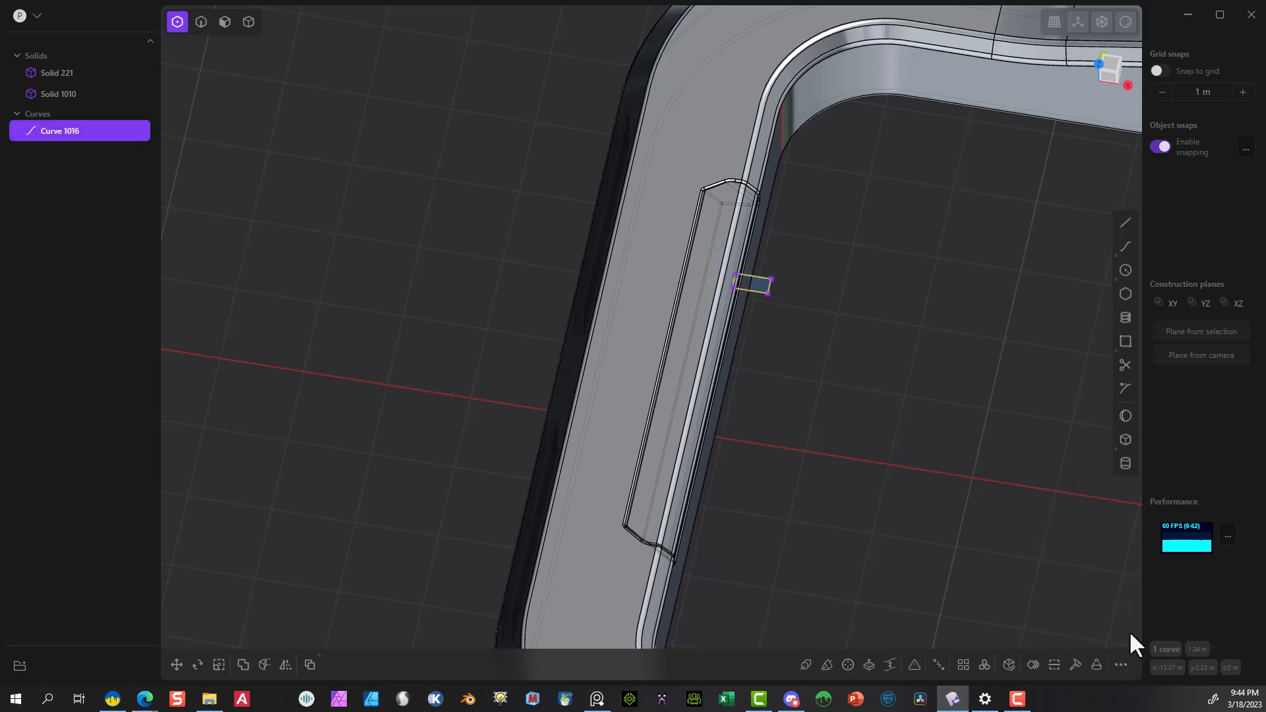
# Extrude the rounded rectangle upward about 2.45 m as a separate bar crossing the frame's inner edge.
pyautogui.scroll(10, 761, 267)
pyautogui.scroll(-10, 737, 235)
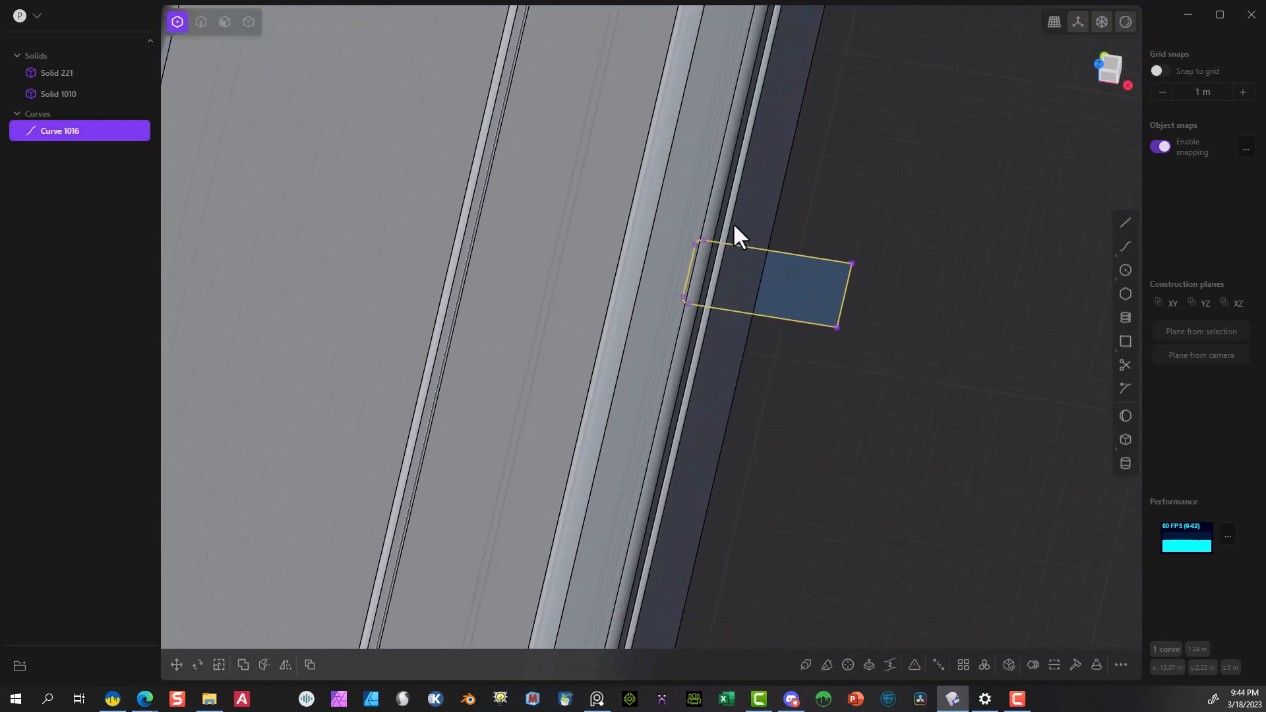
pyautogui.moveTo(853, 251); pyautogui.dragTo(838, 178, button='middle')
pyautogui.click(224, 24)
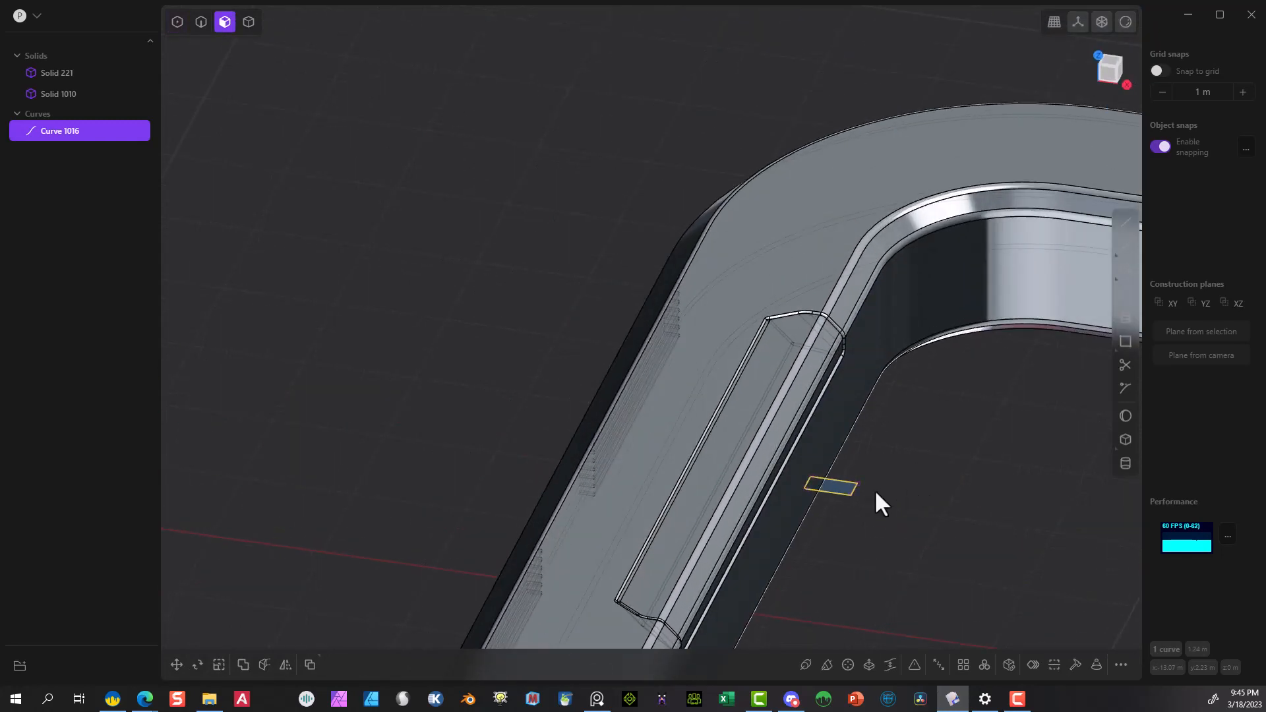
pyautogui.click(829, 493)
pyautogui.press('e')
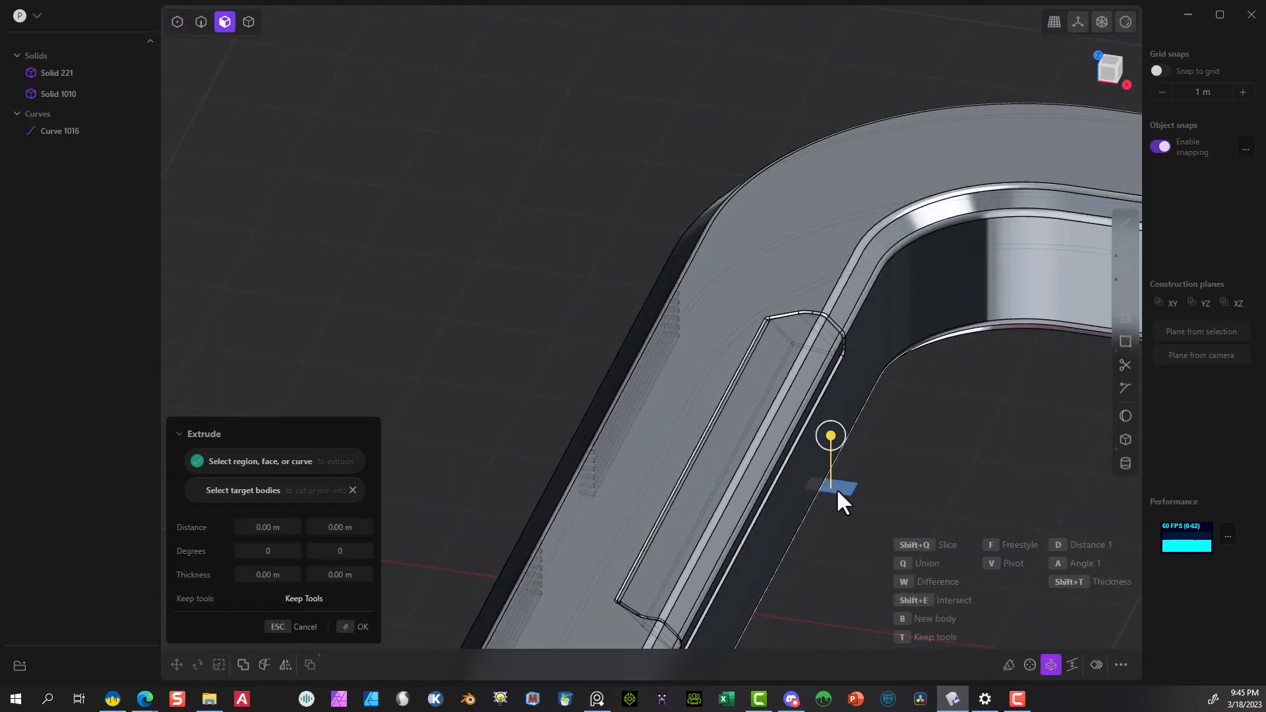
pyautogui.moveTo(832, 434); pyautogui.dragTo(770, 198)
pyautogui.scroll(-5, 905, 254)
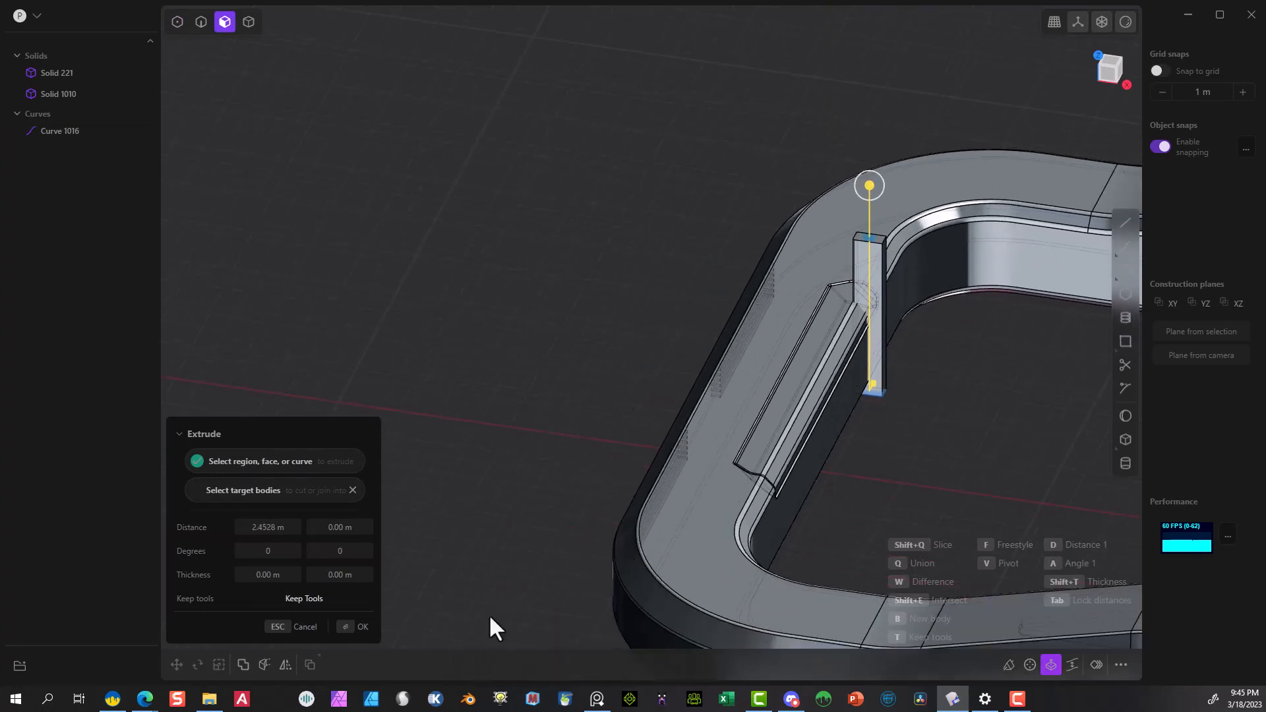
pyautogui.click(354, 631)
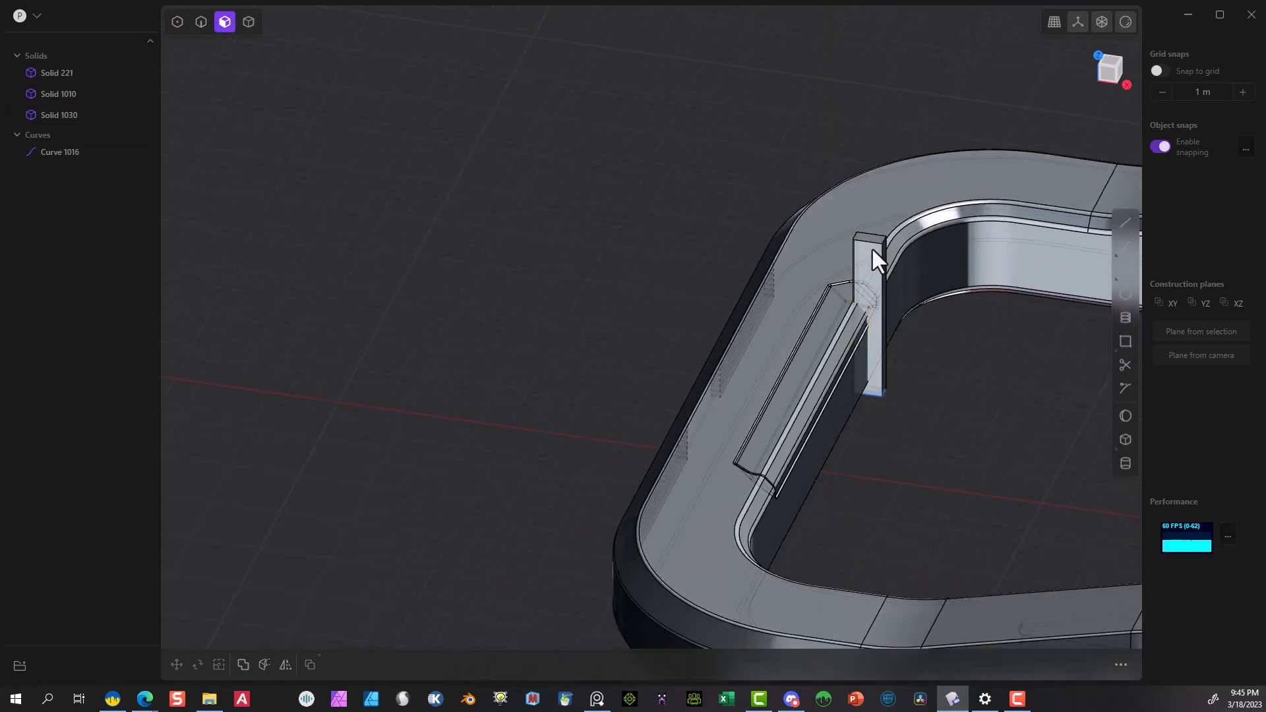
# Create a rectangular array of eight bars along the inset's inner edge, spanning about 4.35 m in top view.
pyautogui.click(250, 21)
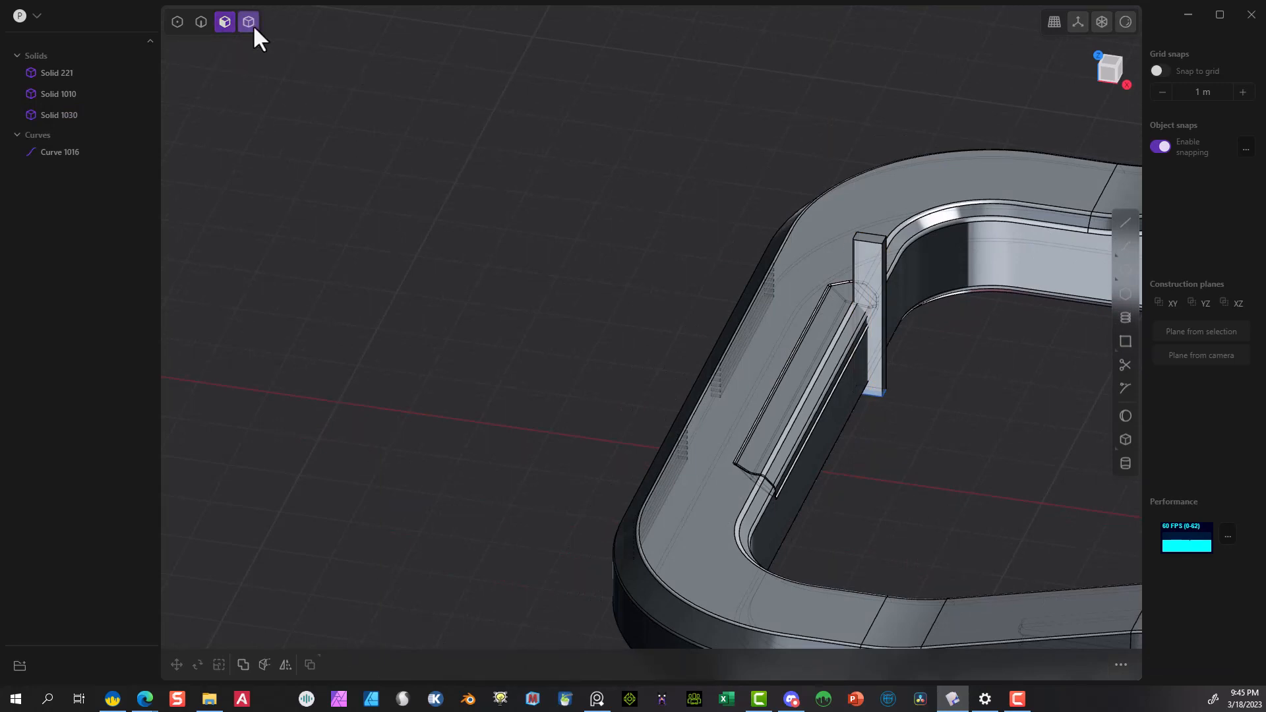
pyautogui.click(868, 255)
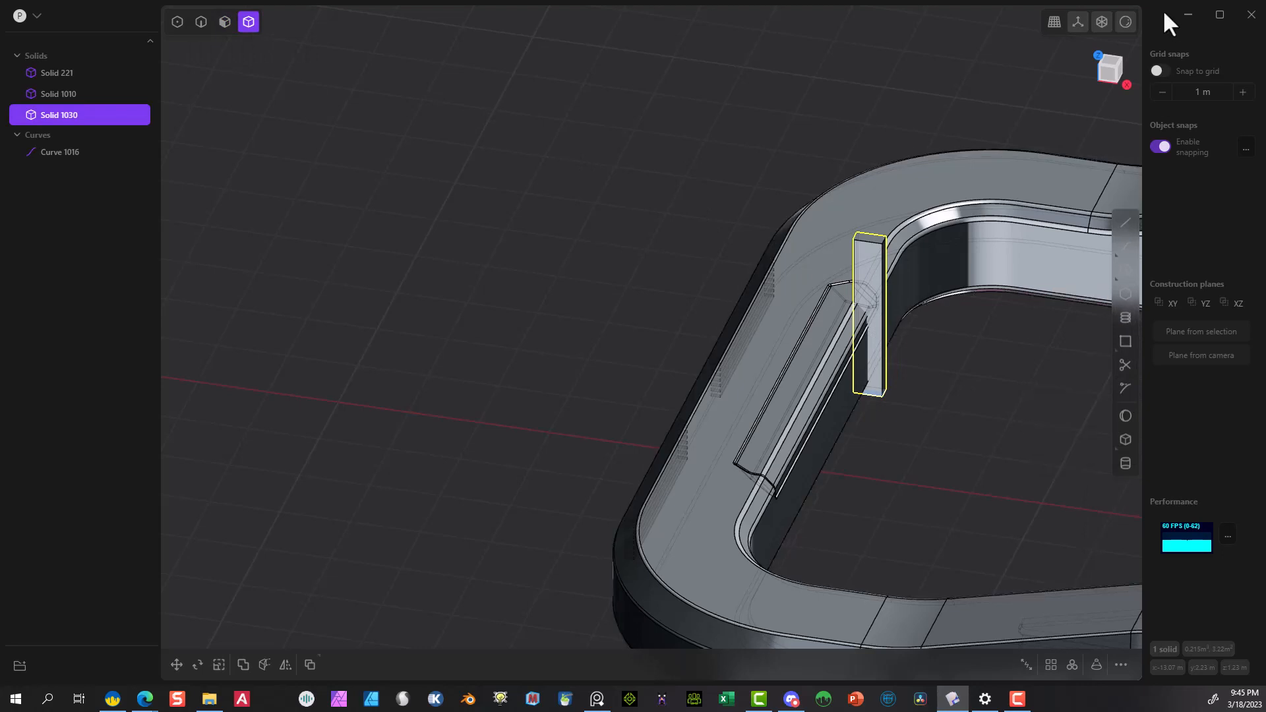
pyautogui.click(1109, 61)
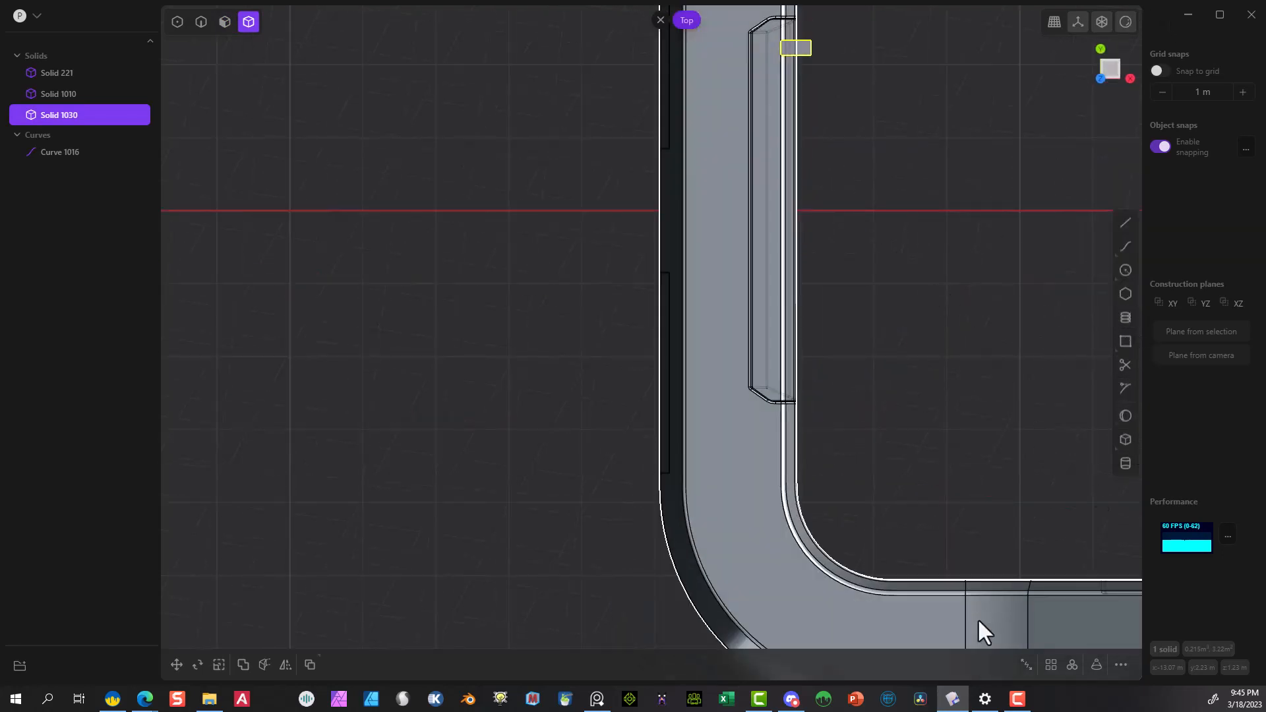
pyautogui.click(1050, 664)
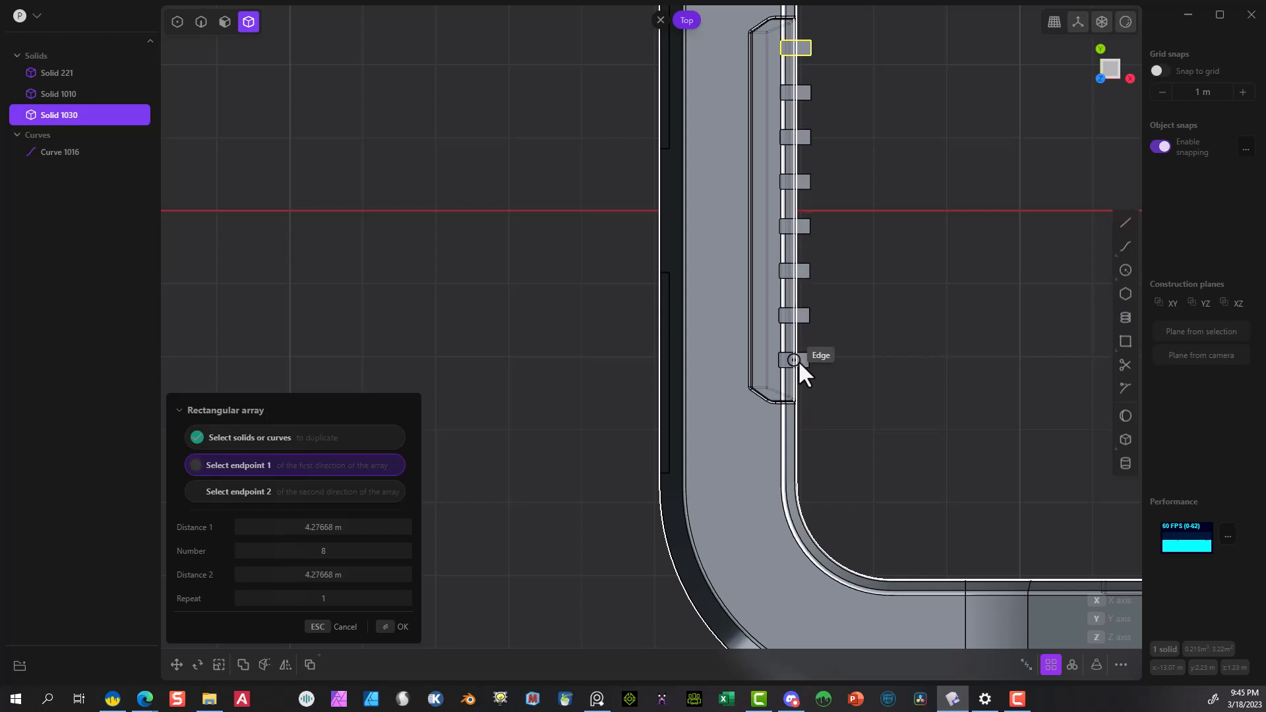
pyautogui.click(794, 365)
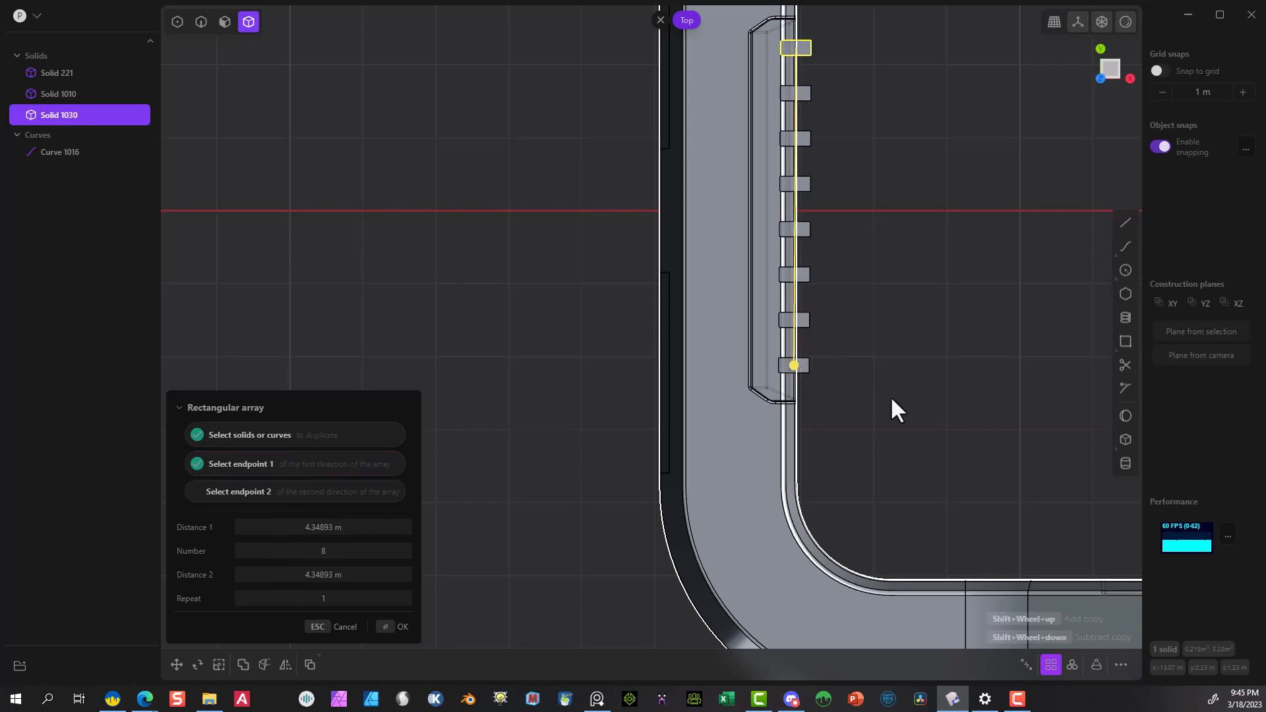
pyautogui.moveTo(891, 409); pyautogui.dragTo(820, 505, button='middle')
pyautogui.scroll(5, 683, 481)
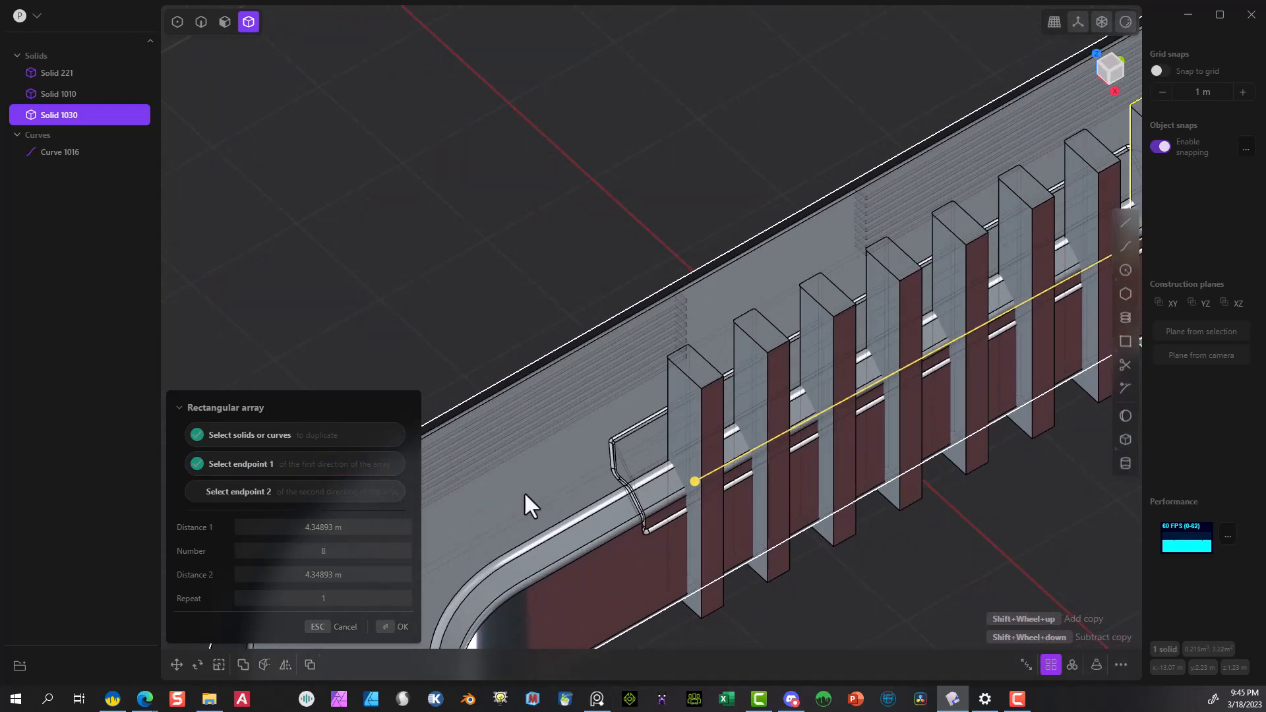
pyautogui.click(396, 627)
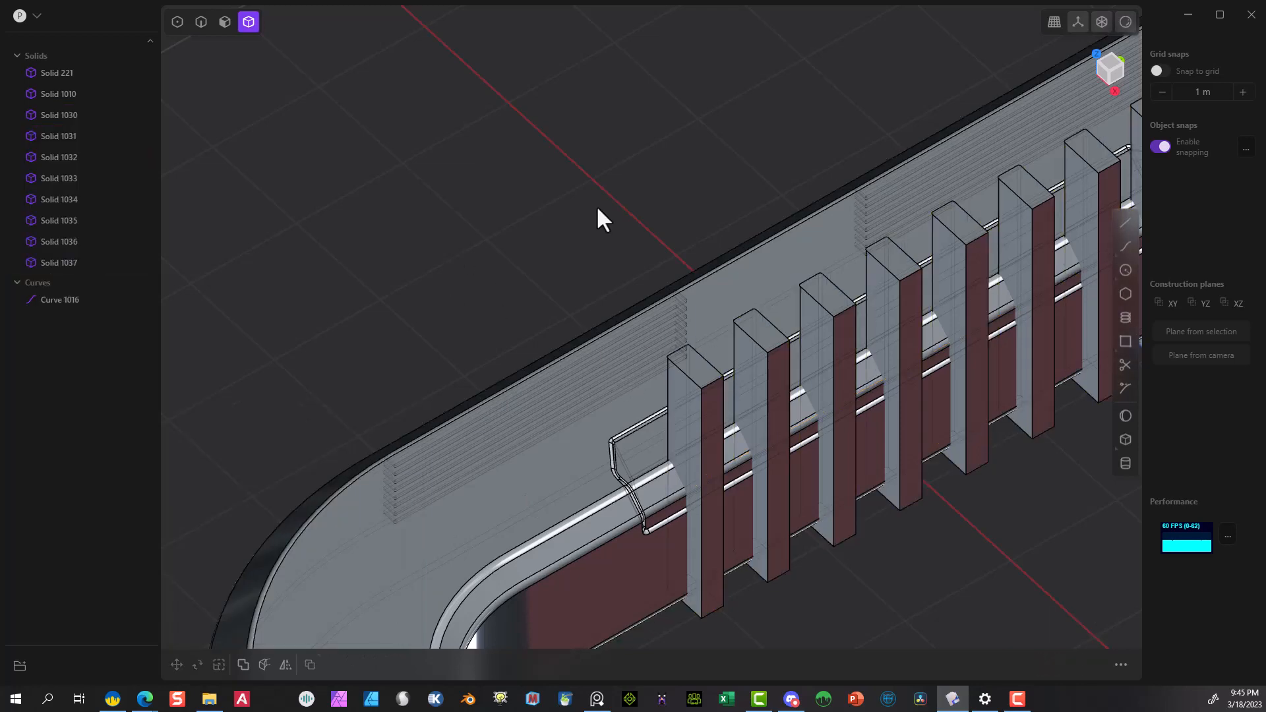
# Subtract the eight bars from the inset piece with a Boolean difference, leaving the frame out of the operation.
pyautogui.click(202, 23)
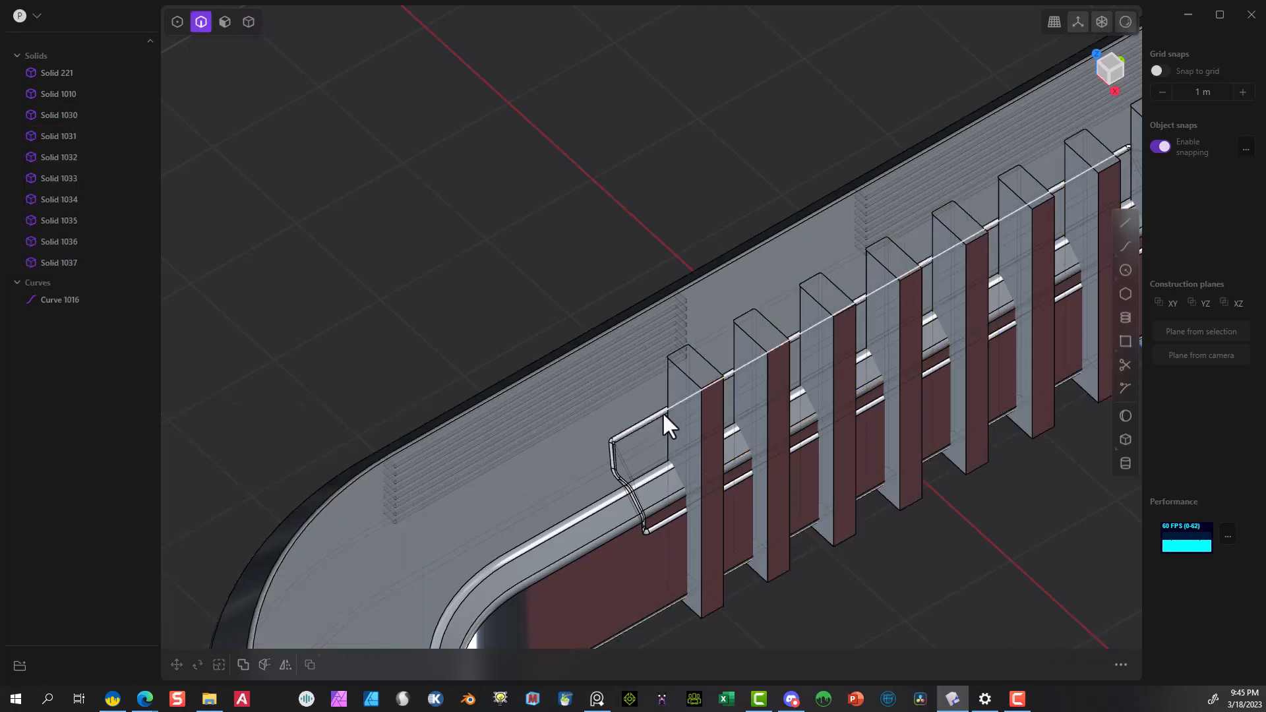
pyautogui.moveTo(686, 422)
pyautogui.mouseDown(button='middle')
pyautogui.moveTo(799, 432)
pyautogui.moveTo(805, 359)
pyautogui.moveTo(749, 333)
pyautogui.moveTo(682, 409)
pyautogui.mouseUp(button='middle')
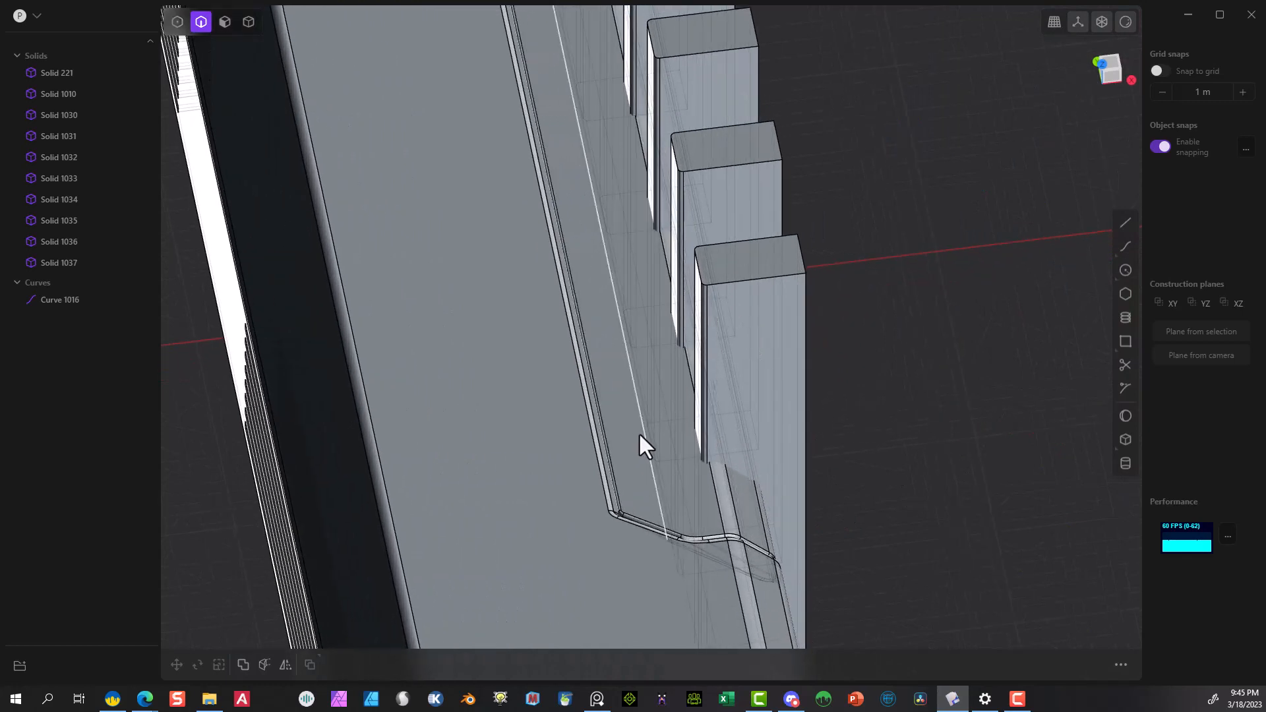
pyautogui.click(248, 21)
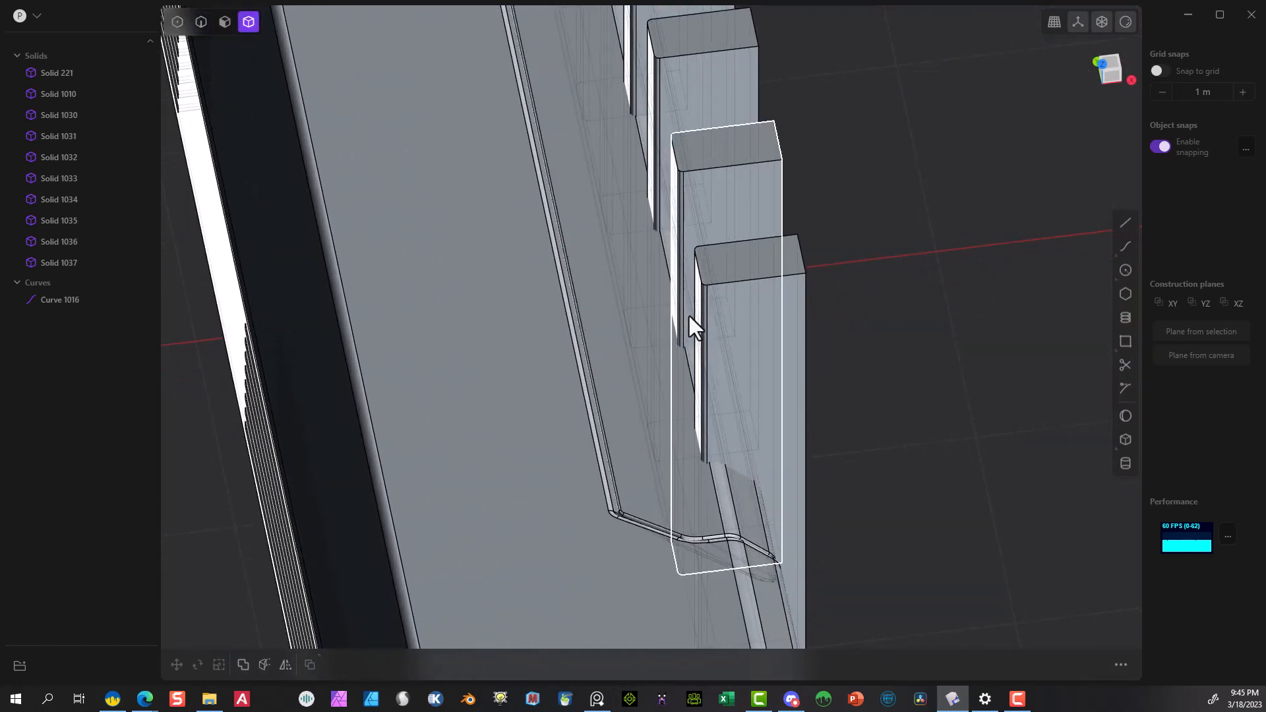
pyautogui.click(630, 302)
pyautogui.scroll(-14, 778, 389)
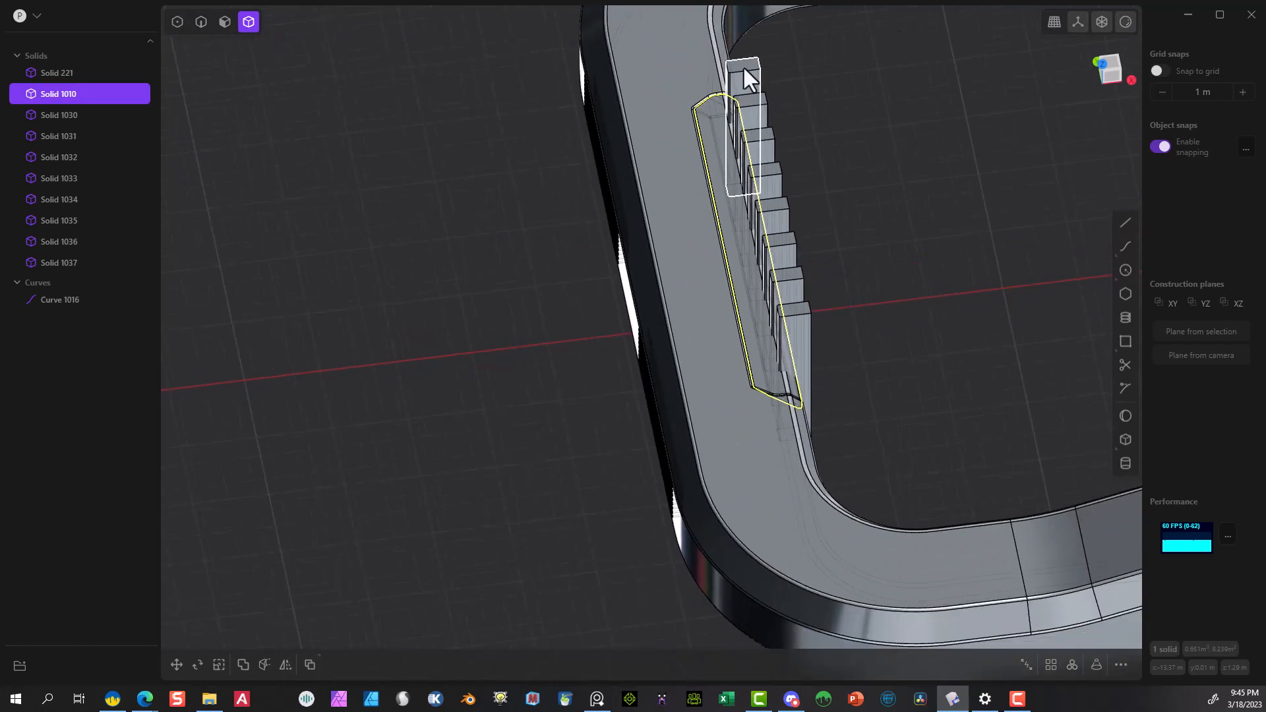
pyautogui.moveTo(849, 70); pyautogui.dragTo(701, 410)
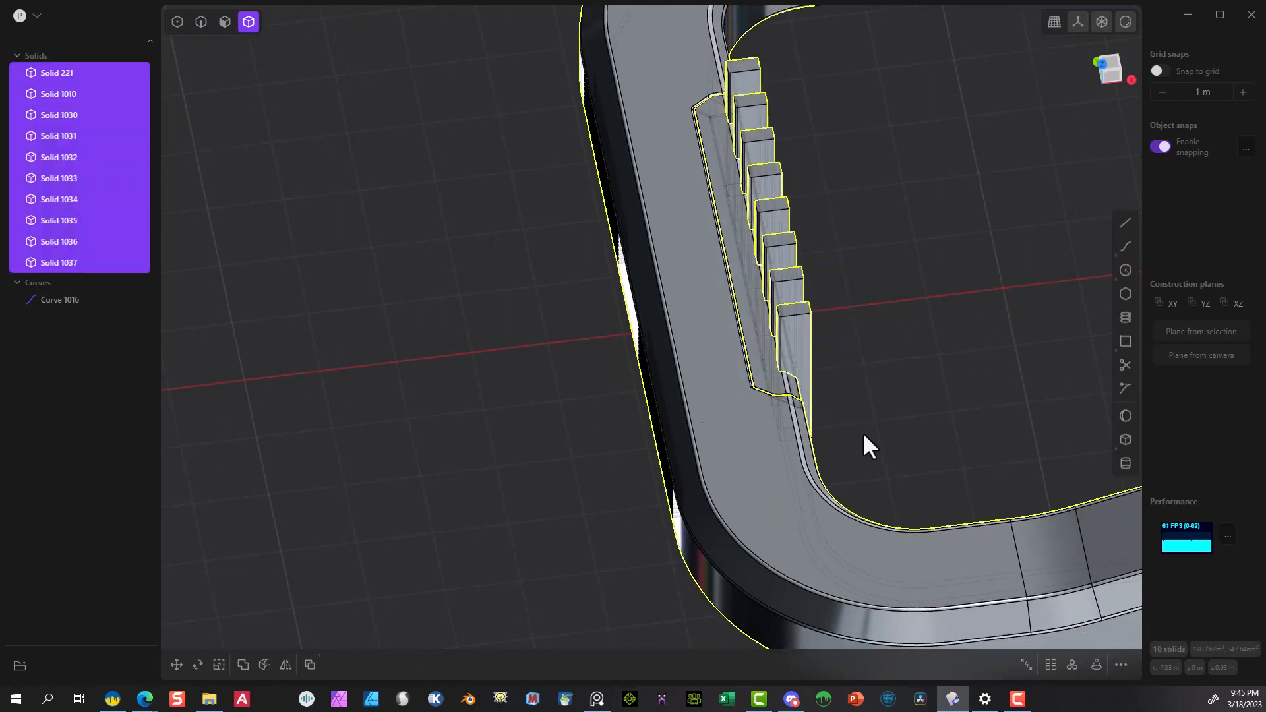
pyautogui.keyDown('ctrl'); pyautogui.moveTo(865, 490); pyautogui.dragTo(767, 577); pyautogui.keyUp('ctrl')
pyautogui.moveTo(995, 426); pyautogui.dragTo(938, 352, button='middle')
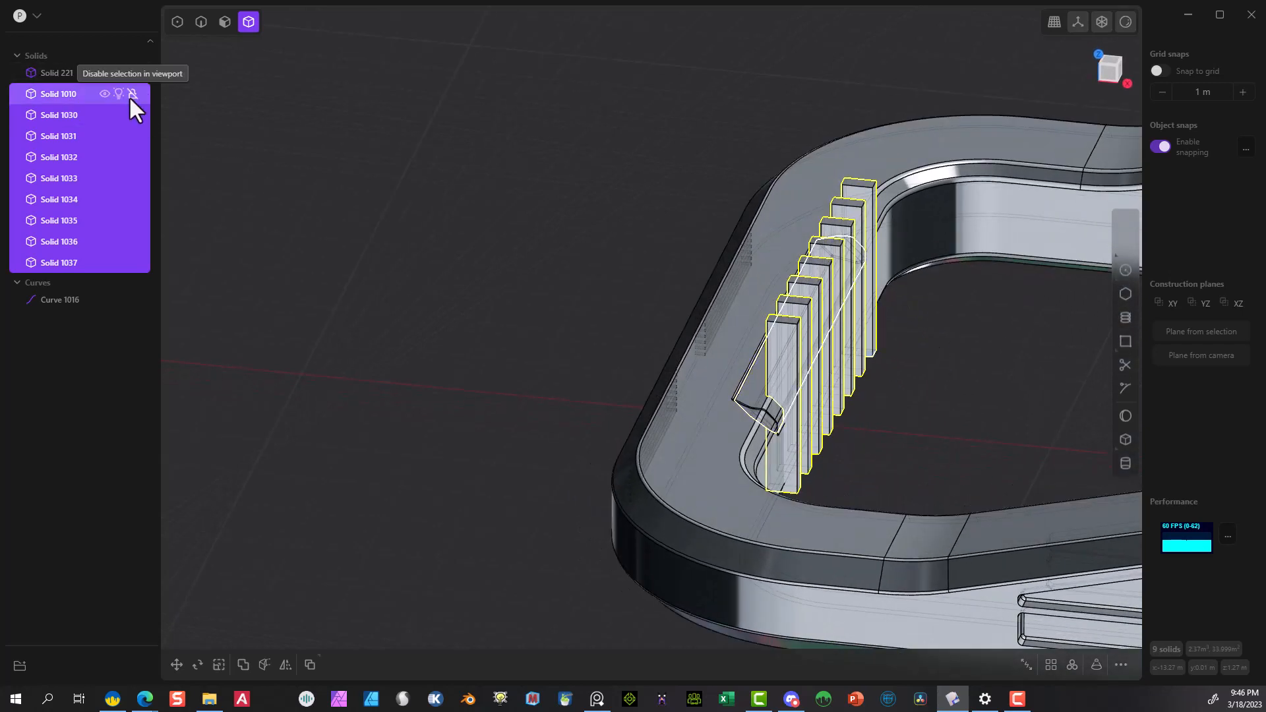
pyautogui.click(243, 665)
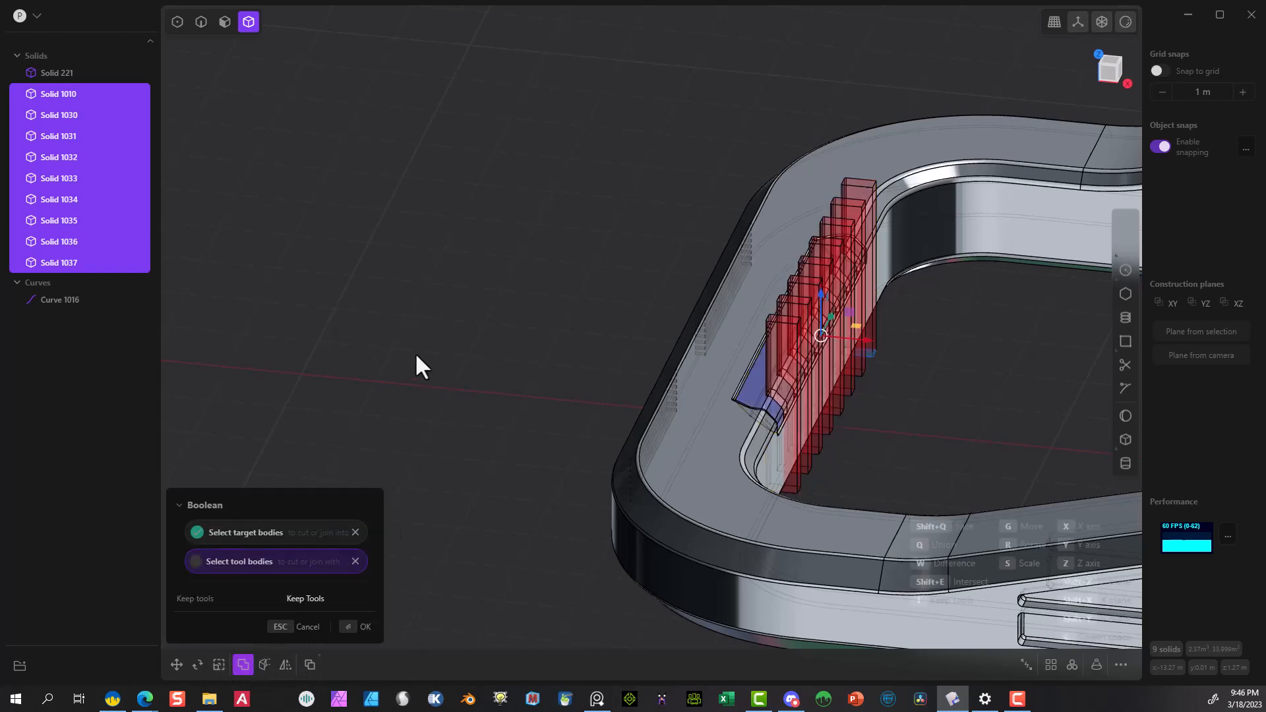
pyautogui.click(361, 627)
# Draw a circle with a radius of about 0.697 m in back view, centred on the round hole in the arm's end.
pyautogui.moveTo(574, 392); pyautogui.dragTo(650, 290, button='middle')
pyautogui.scroll(8, 727, 434)
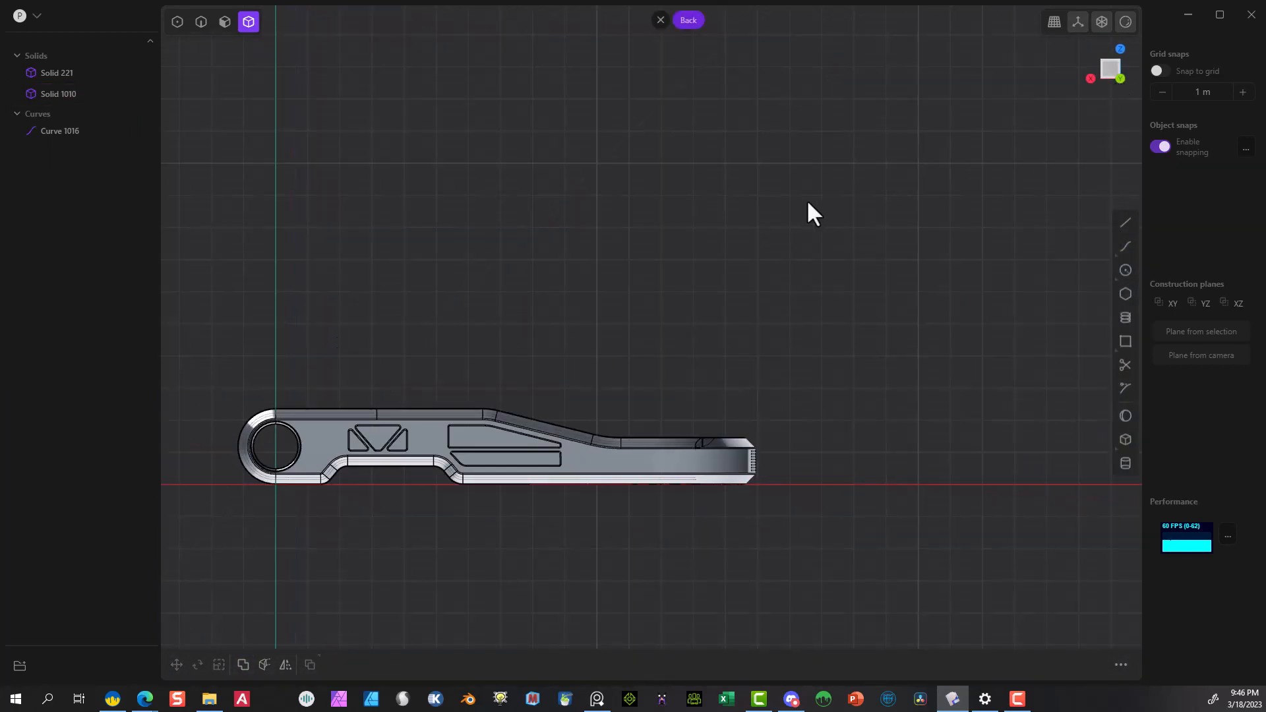
pyautogui.keyDown('shift'); pyautogui.moveTo(527, 293); pyautogui.dragTo(749, 223, button='middle'); pyautogui.keyUp('shift')
pyautogui.scroll(4, 557, 471)
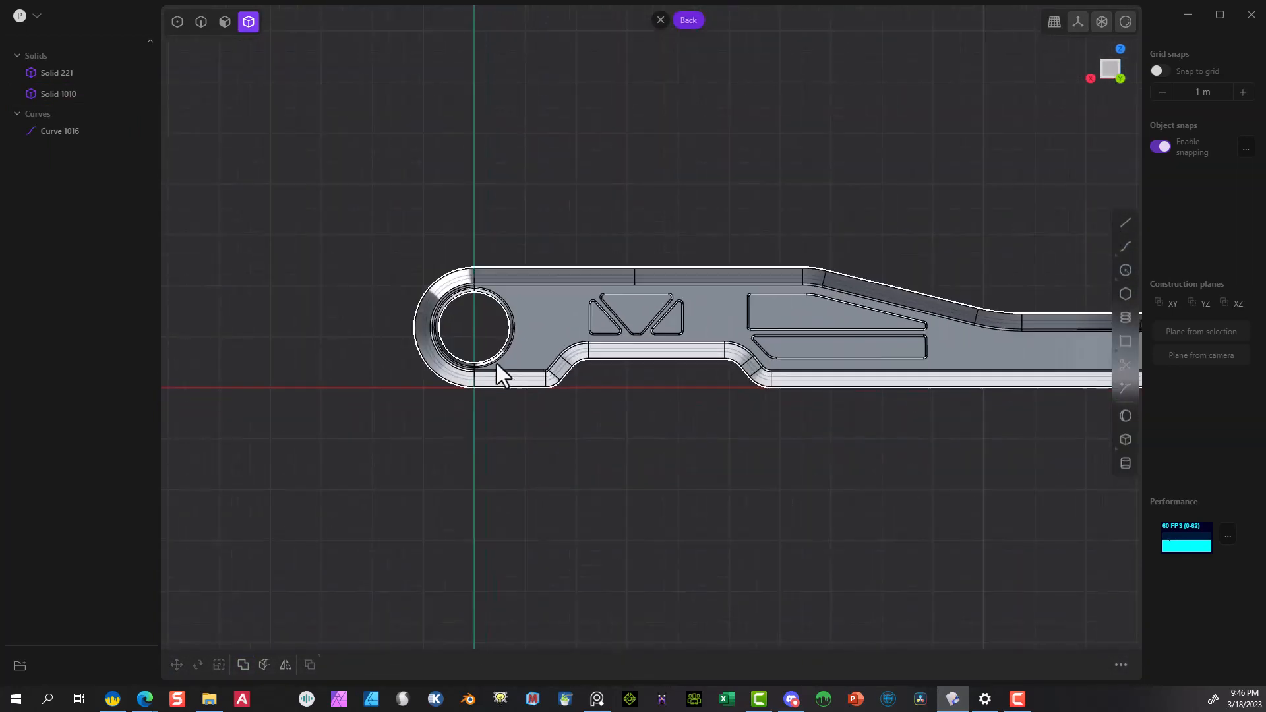
pyautogui.click(1126, 269)
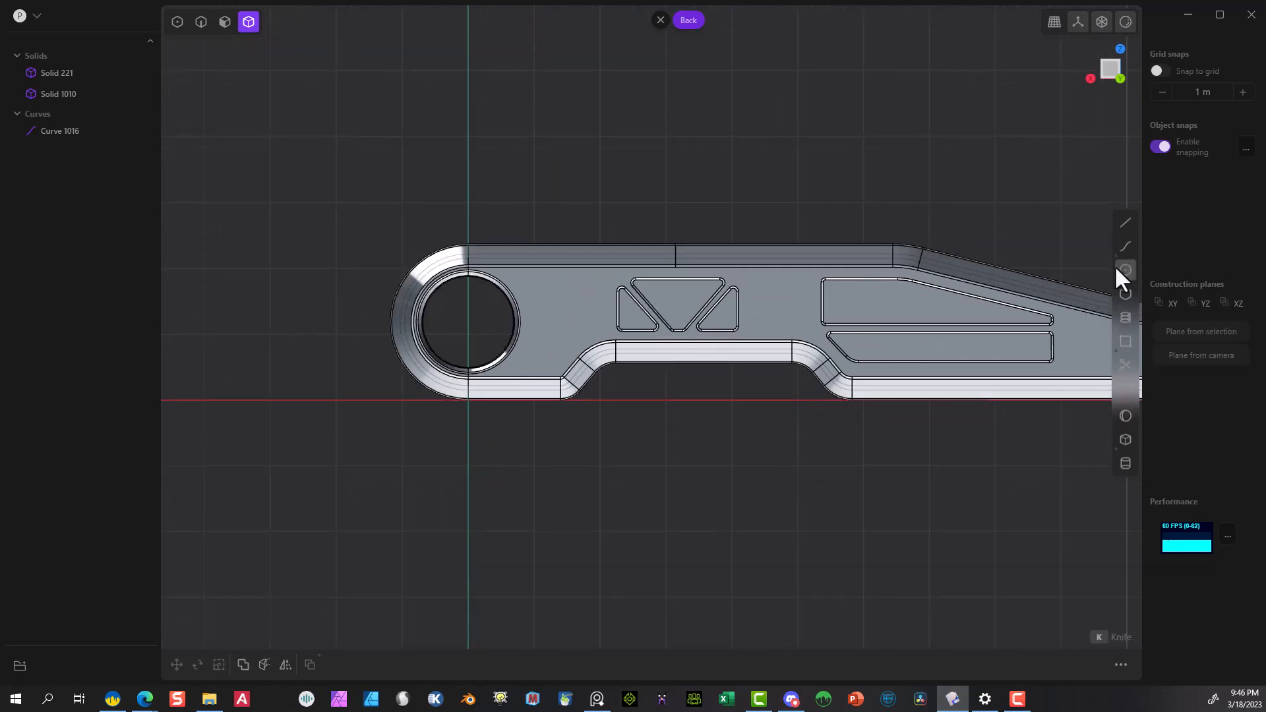
pyautogui.click(471, 316)
pyautogui.scroll(8, 501, 314)
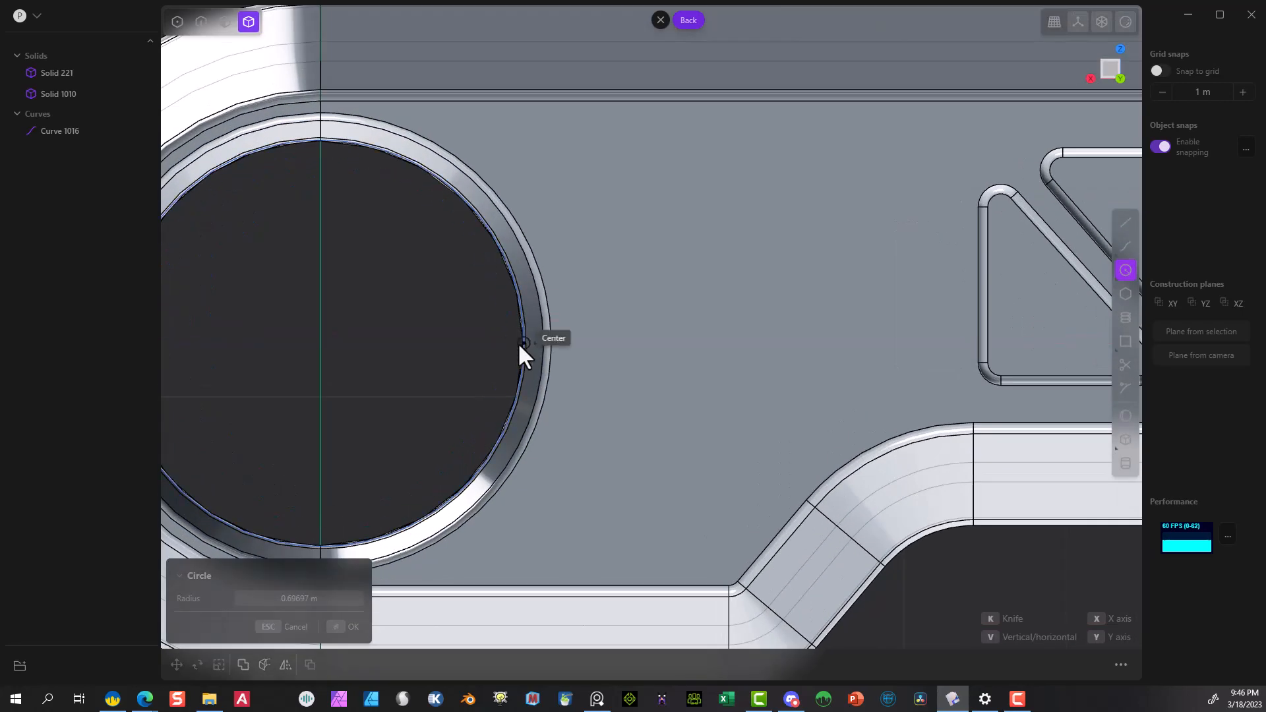
pyautogui.scroll(-5, 517, 342)
pyautogui.scroll(-4, 462, 376)
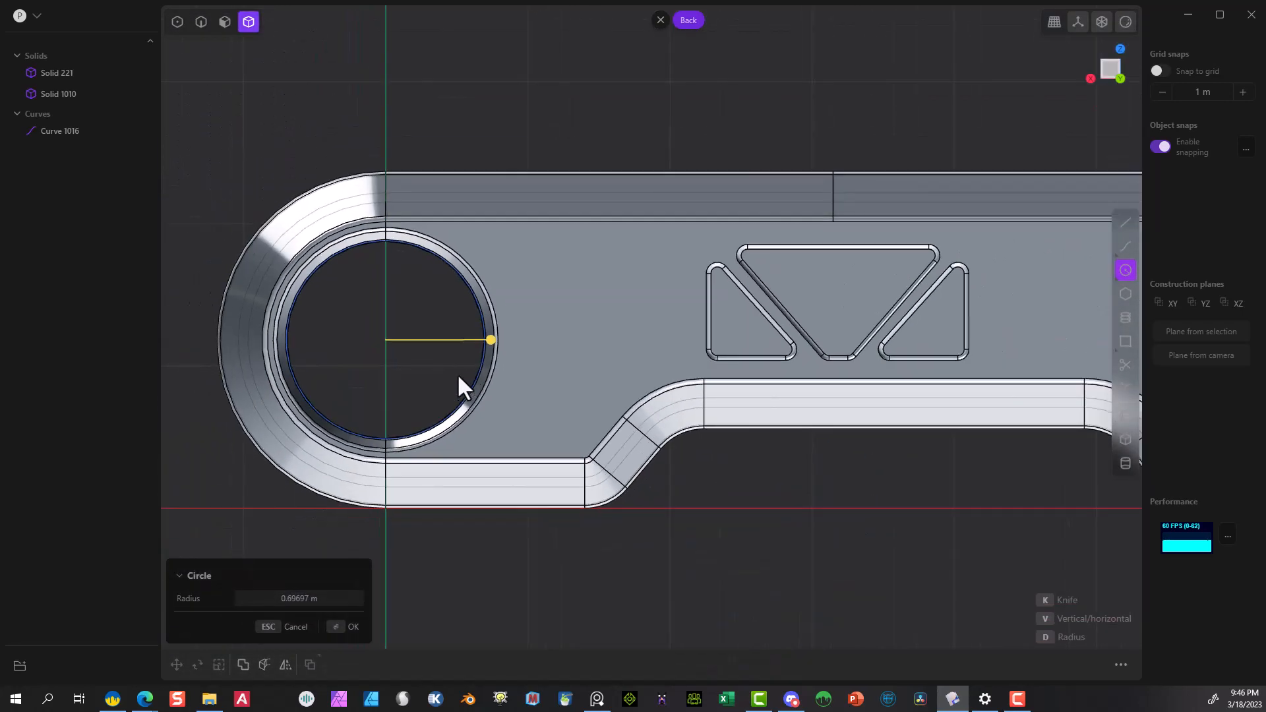
pyautogui.click(344, 626)
# Extrude the circle about 0.865 m into the arm's round hole as a separate cylindrical plug.
pyautogui.moveTo(361, 571); pyautogui.dragTo(408, 586, button='middle')
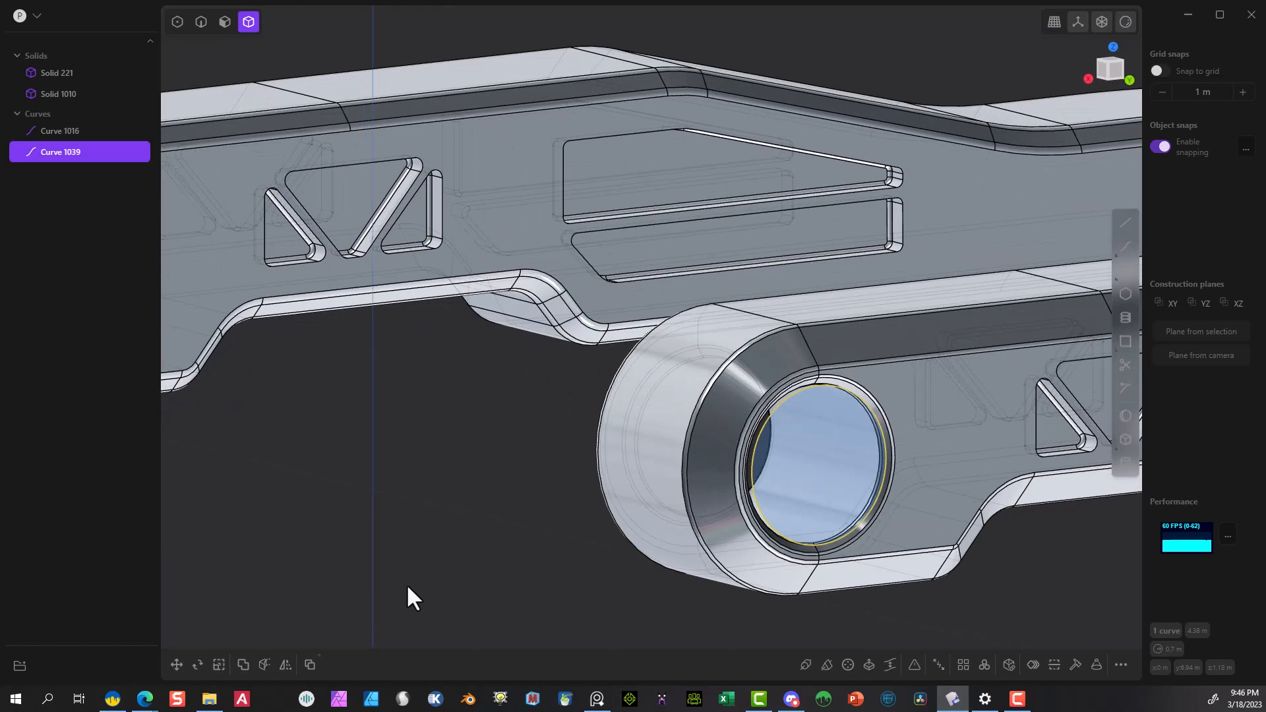
pyautogui.scroll(-4, 436, 496)
pyautogui.click(224, 21)
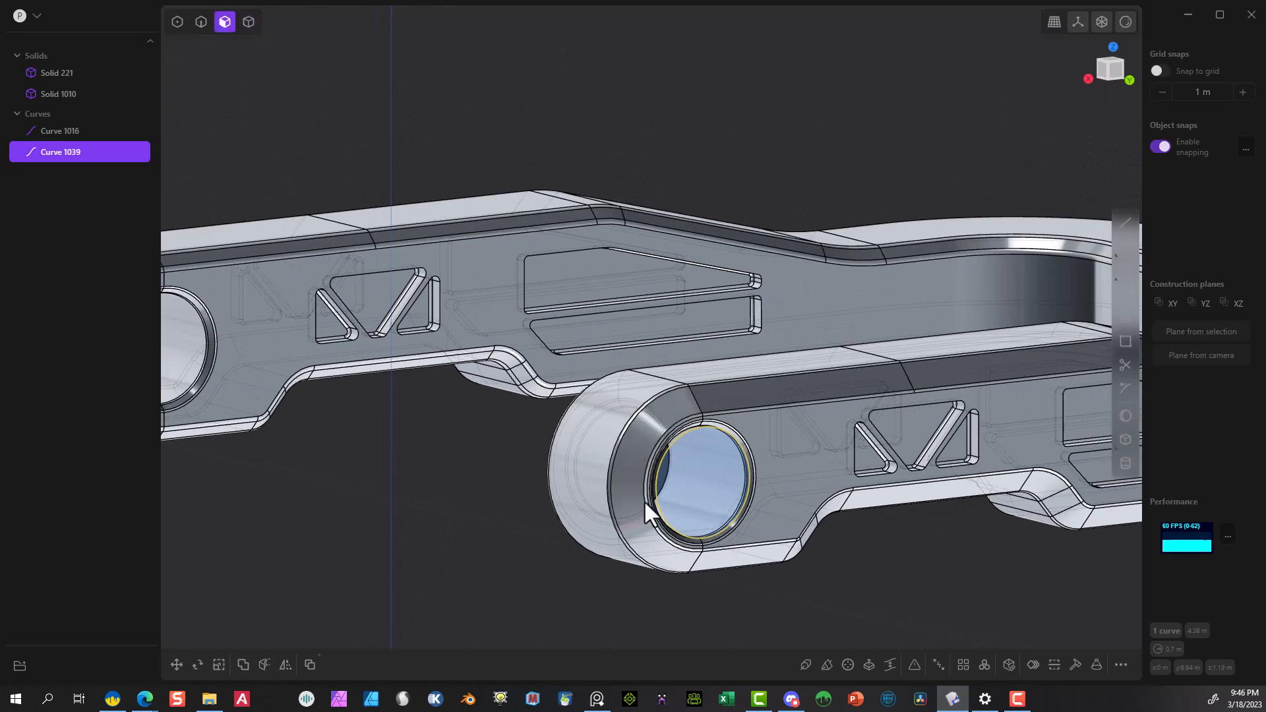
pyautogui.click(695, 487)
pyautogui.press('e')
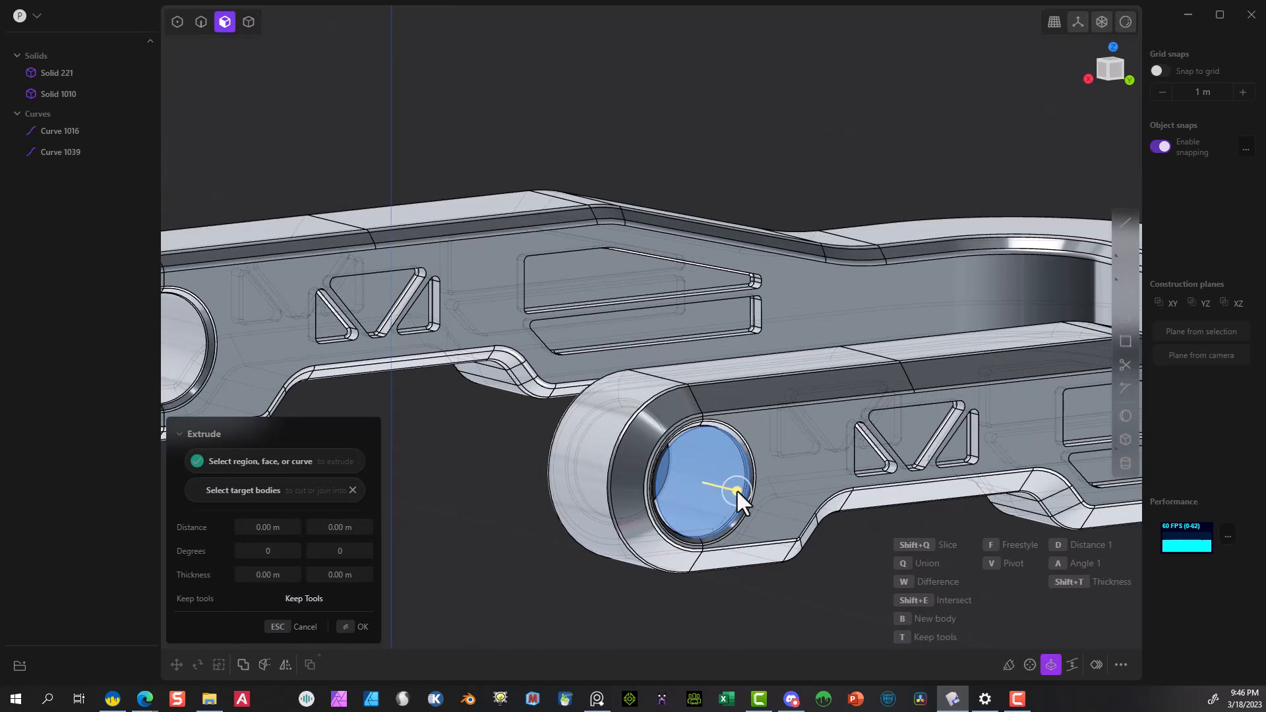
pyautogui.moveTo(737, 489); pyautogui.dragTo(697, 481)
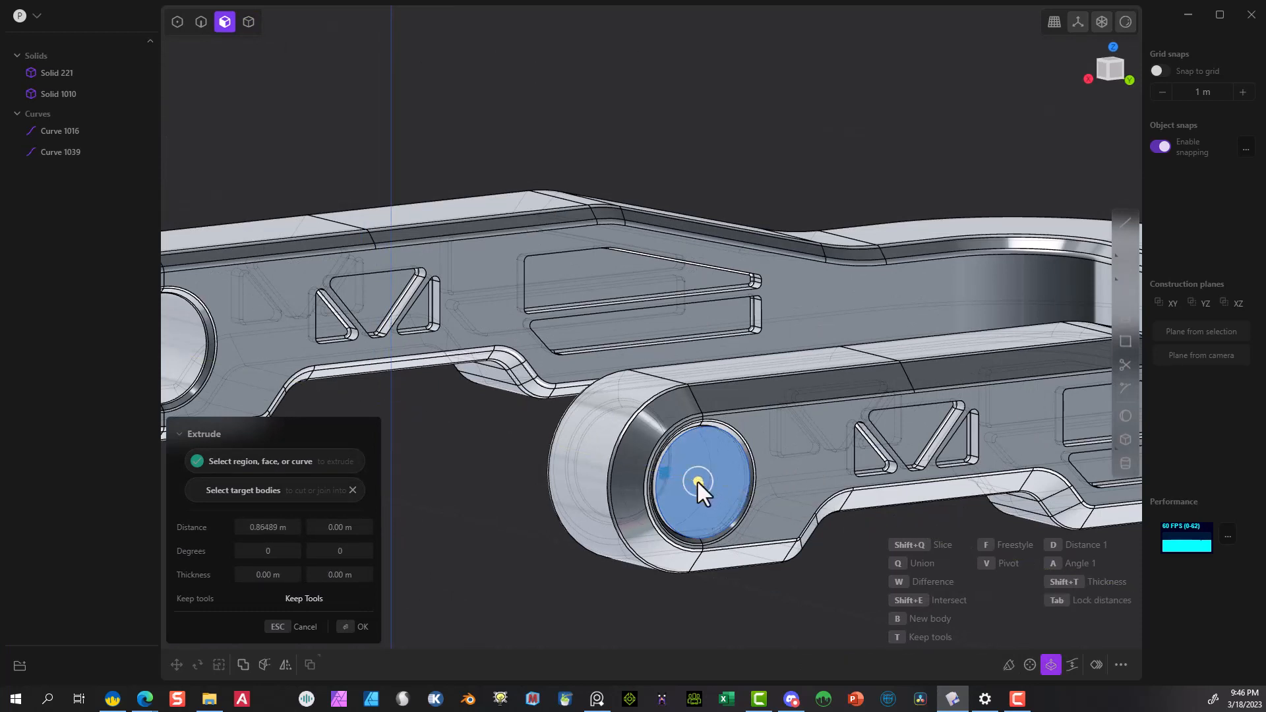
pyautogui.click(360, 628)
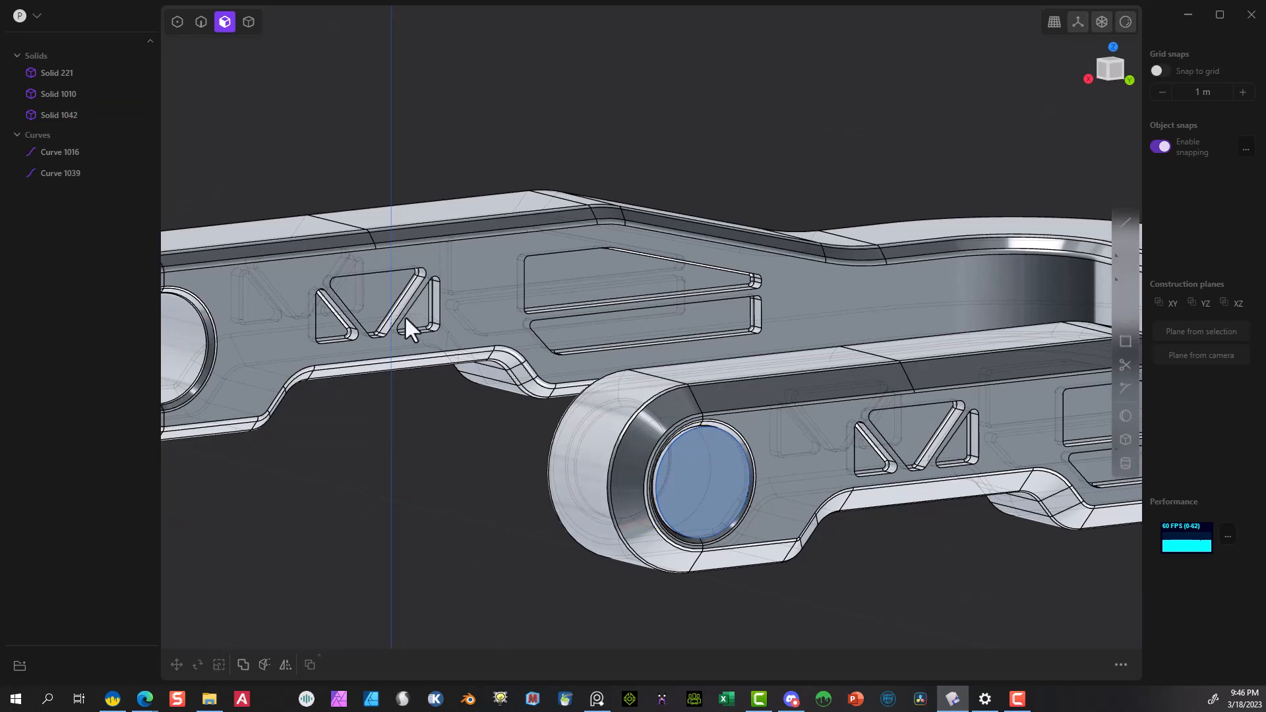
# Delete the leftover circle and rectangle profile curves.
pyautogui.click(54, 178)
pyautogui.press('Delete')
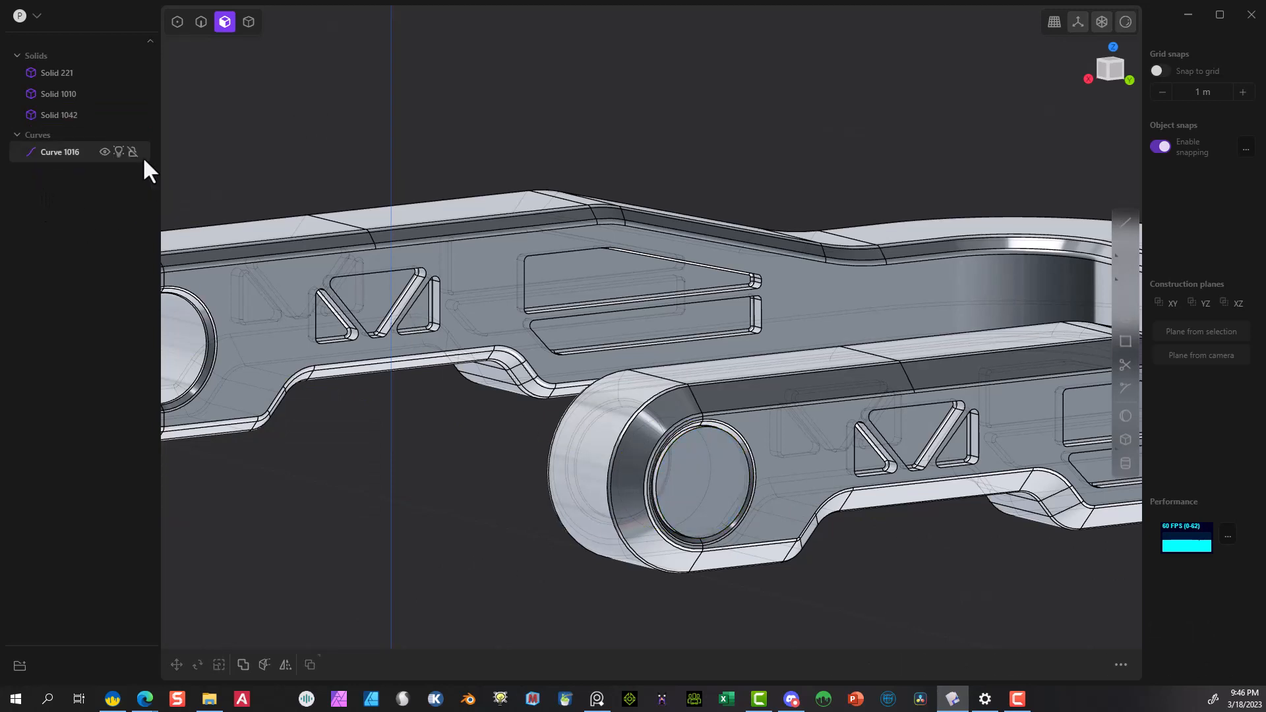
pyautogui.click(61, 152)
pyautogui.press('Delete')
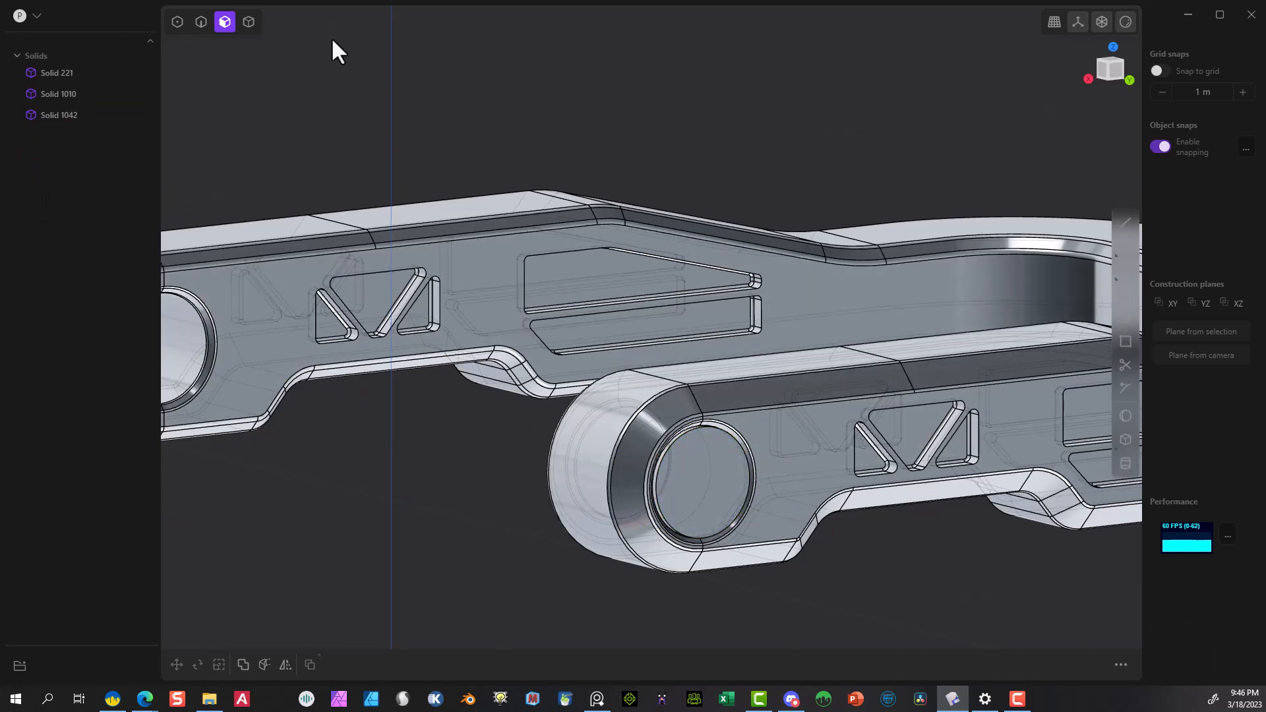
# Move the cylindrical plug inward along the Y axis so it sits recessed inside the arm's round hole.
pyautogui.click(249, 22)
pyautogui.click(684, 468)
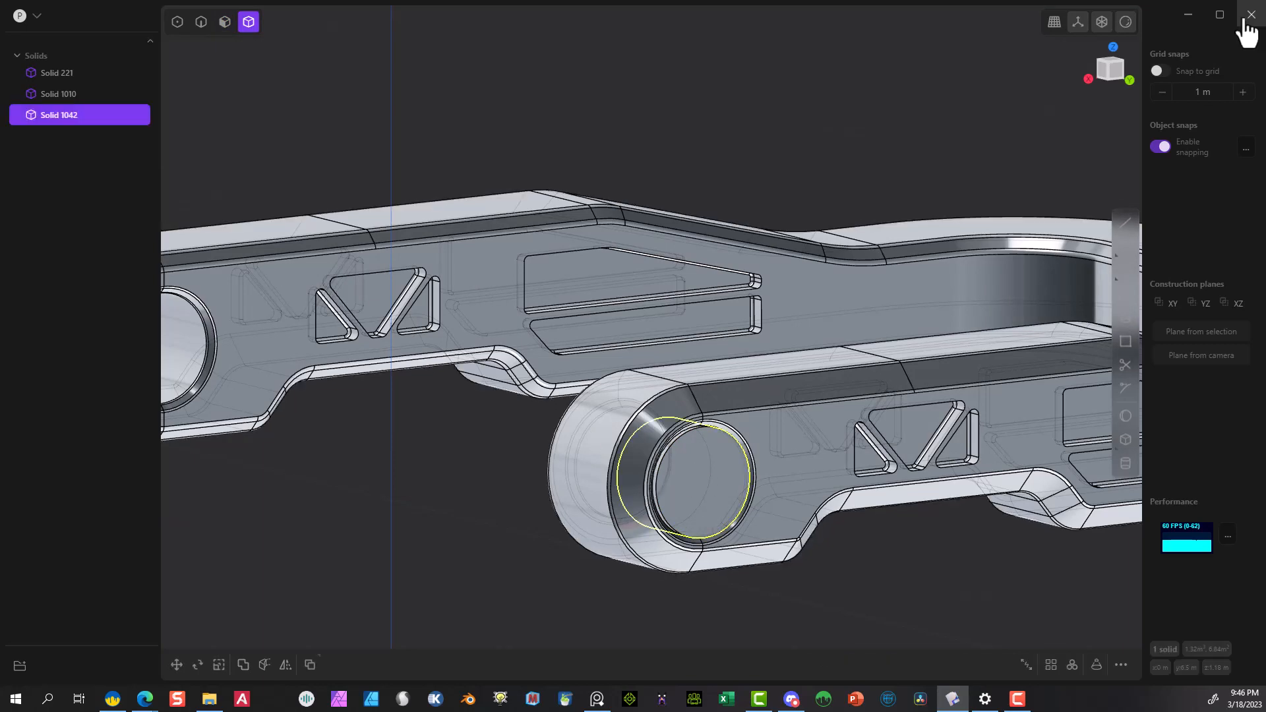
pyautogui.click(1128, 80)
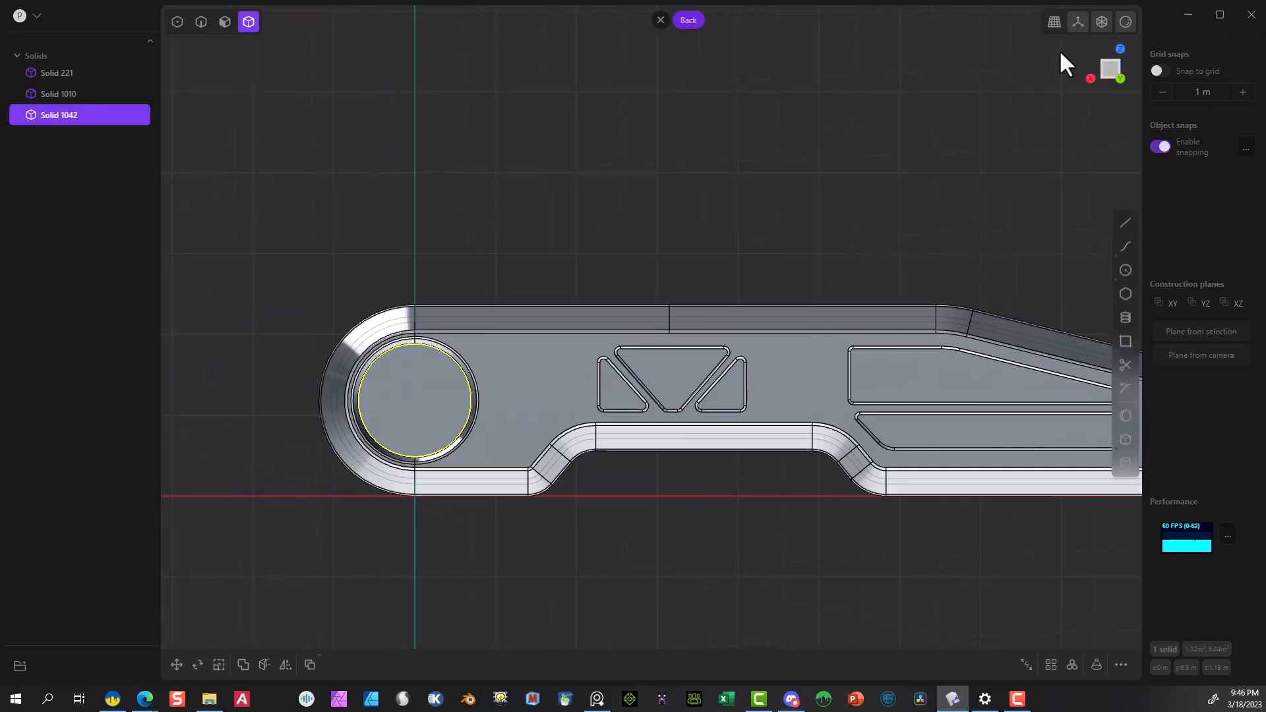
pyautogui.click(1088, 77)
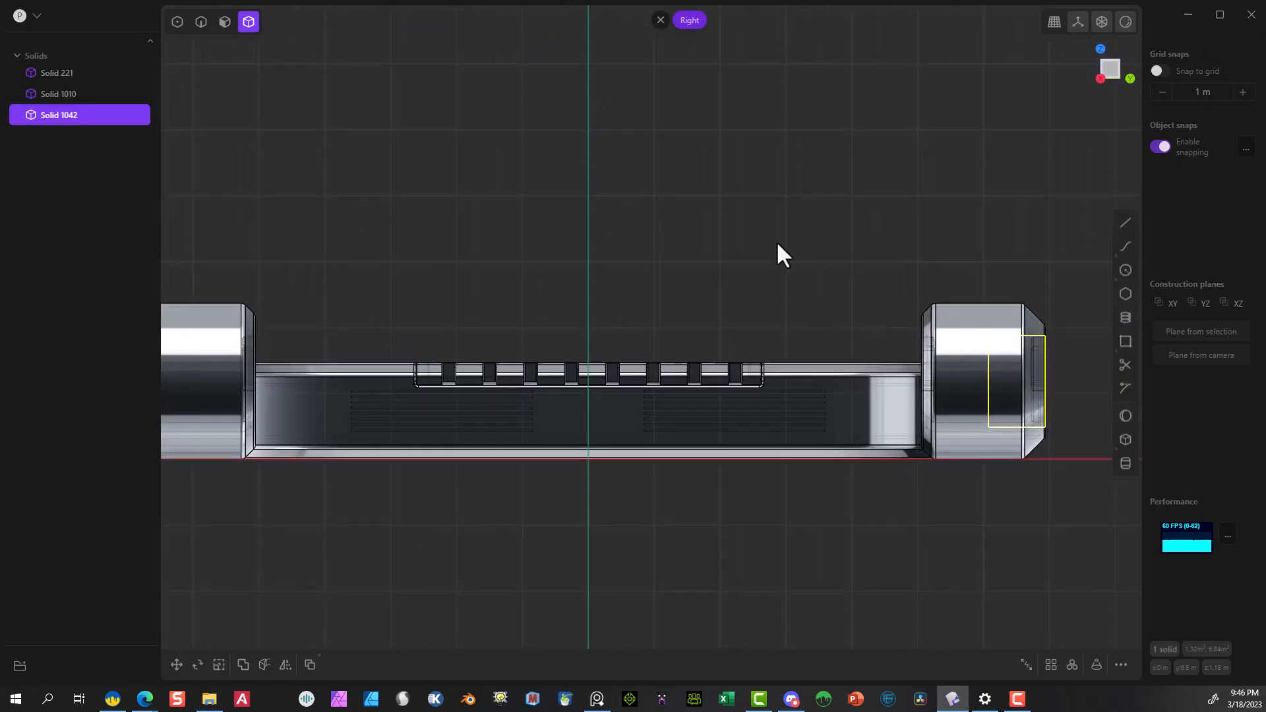
pyautogui.click(169, 673)
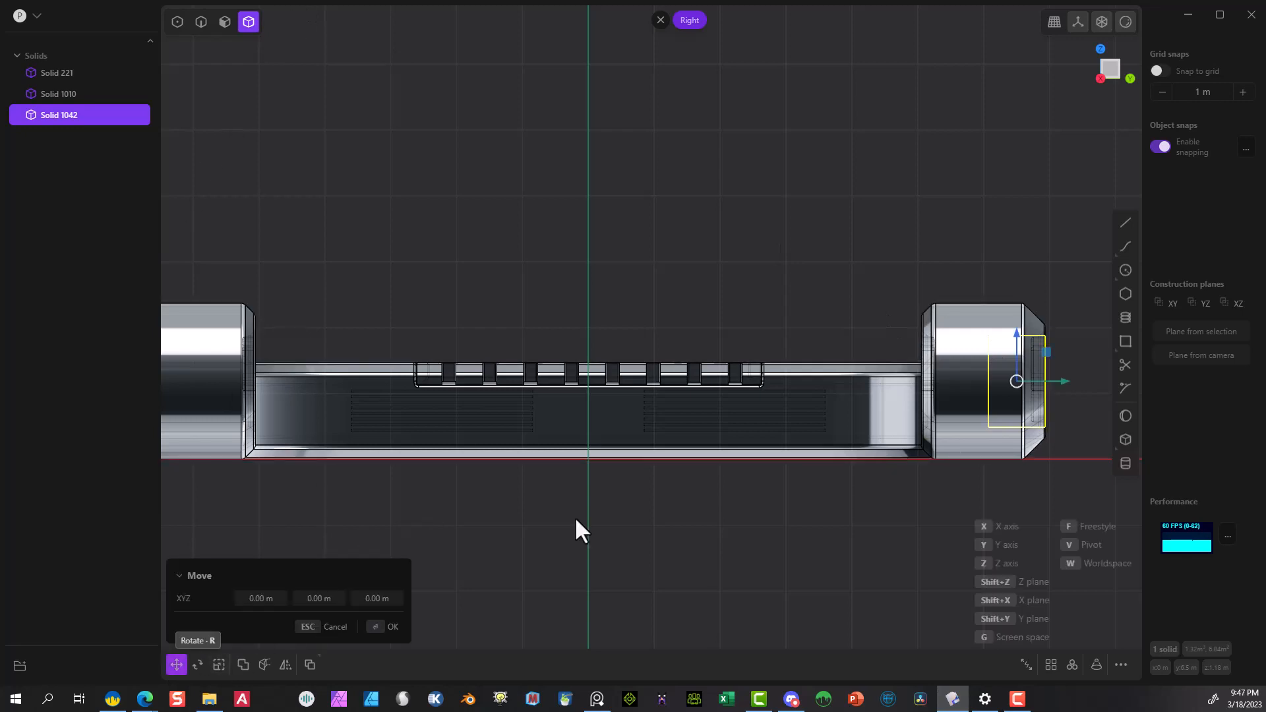
pyautogui.moveTo(1065, 382); pyautogui.dragTo(1027, 373)
pyautogui.press('Return')
# Chamfer the circular edges at both ends of the plug by about 0.301 m.
pyautogui.moveTo(480, 600); pyautogui.dragTo(461, 567, button='middle')
pyautogui.click(201, 21)
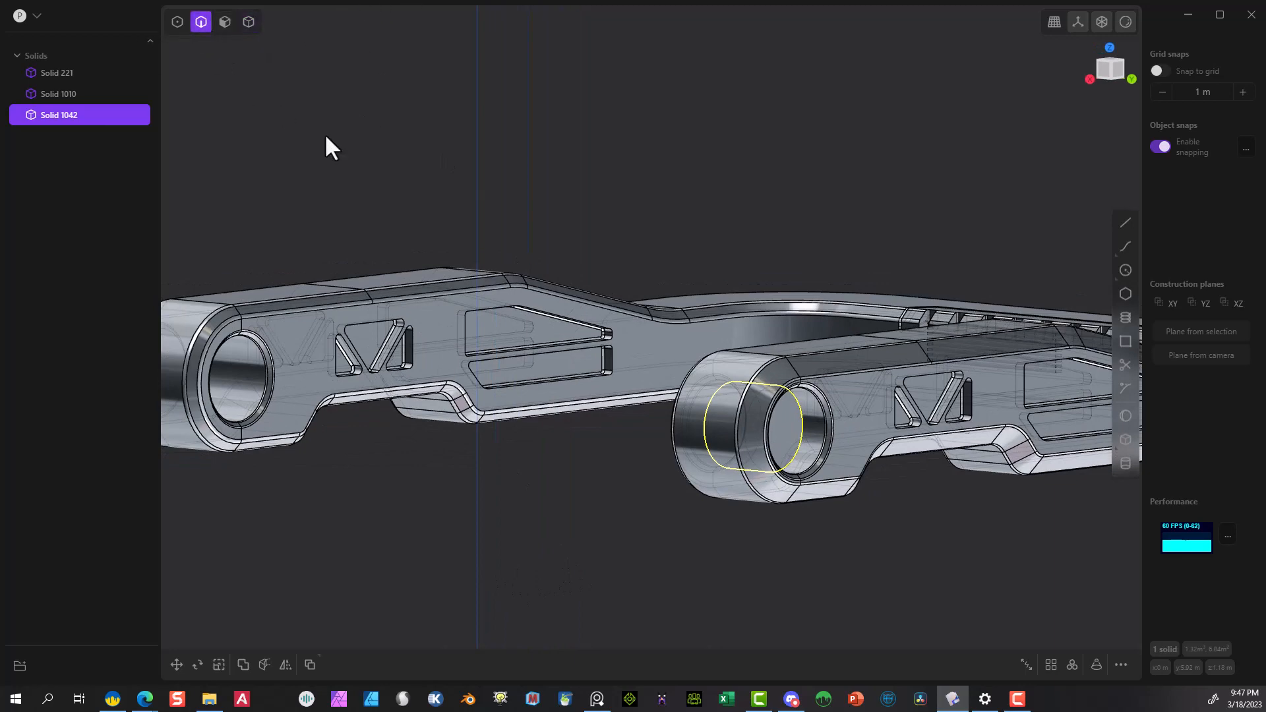
pyautogui.moveTo(820, 442); pyautogui.dragTo(711, 456, button='middle')
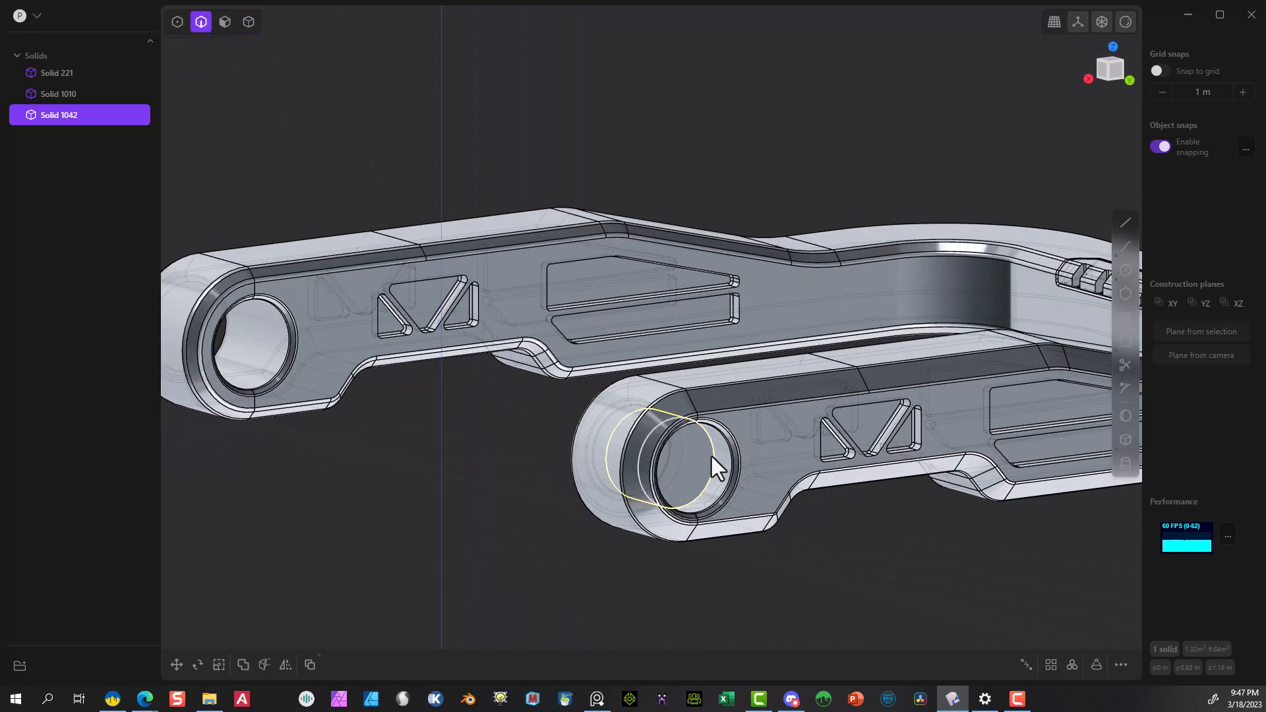
pyautogui.click(712, 457)
pyautogui.press('f')
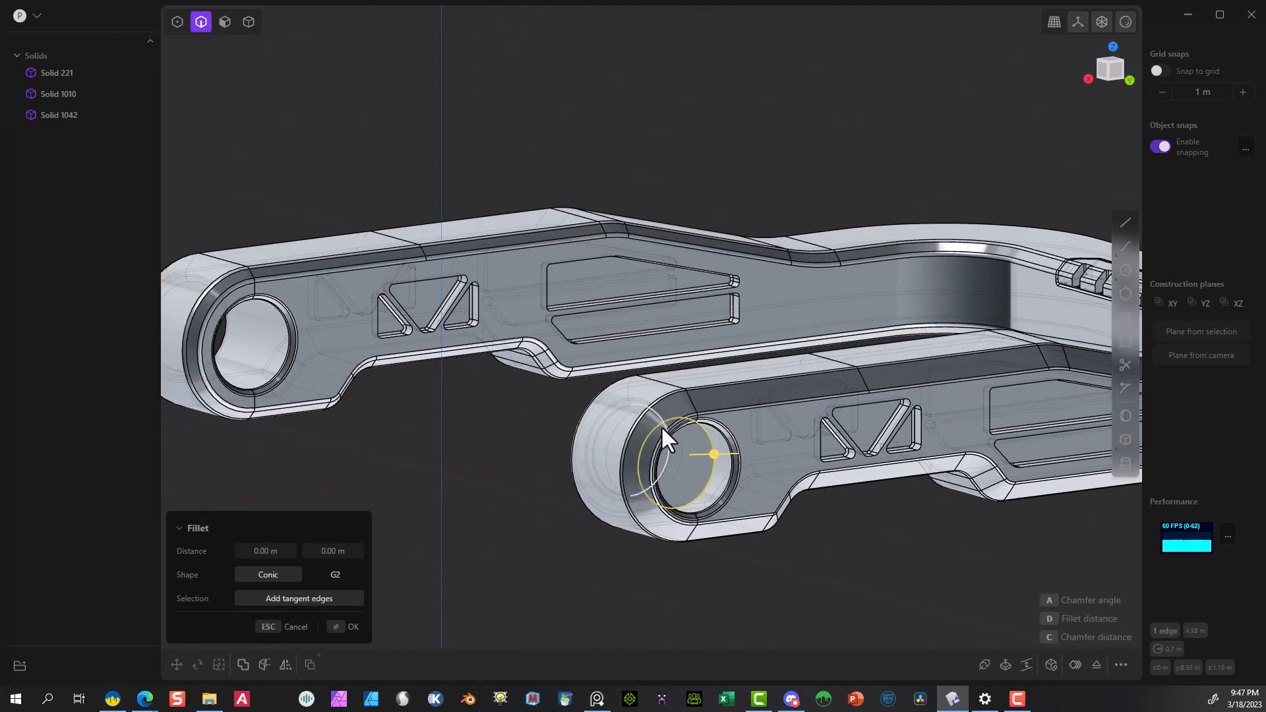
pyautogui.click(628, 422)
pyautogui.moveTo(627, 422); pyautogui.dragTo(663, 422, button='middle')
pyautogui.moveTo(675, 405); pyautogui.dragTo(743, 430)
pyautogui.moveTo(742, 430); pyautogui.dragTo(517, 532, button='middle')
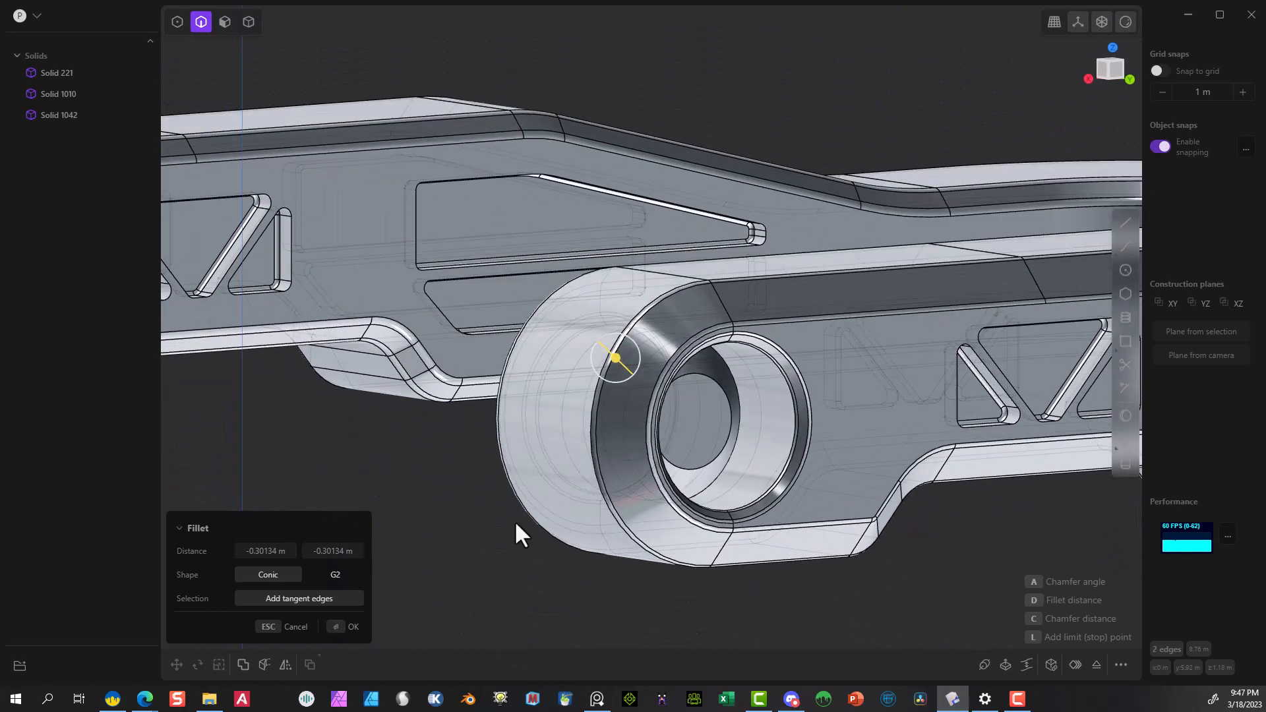
pyautogui.click(341, 626)
# Fillet the four circular edges of the plug's two chamfers with a radius of about 0.057 m.
pyautogui.scroll(1, 511, 561)
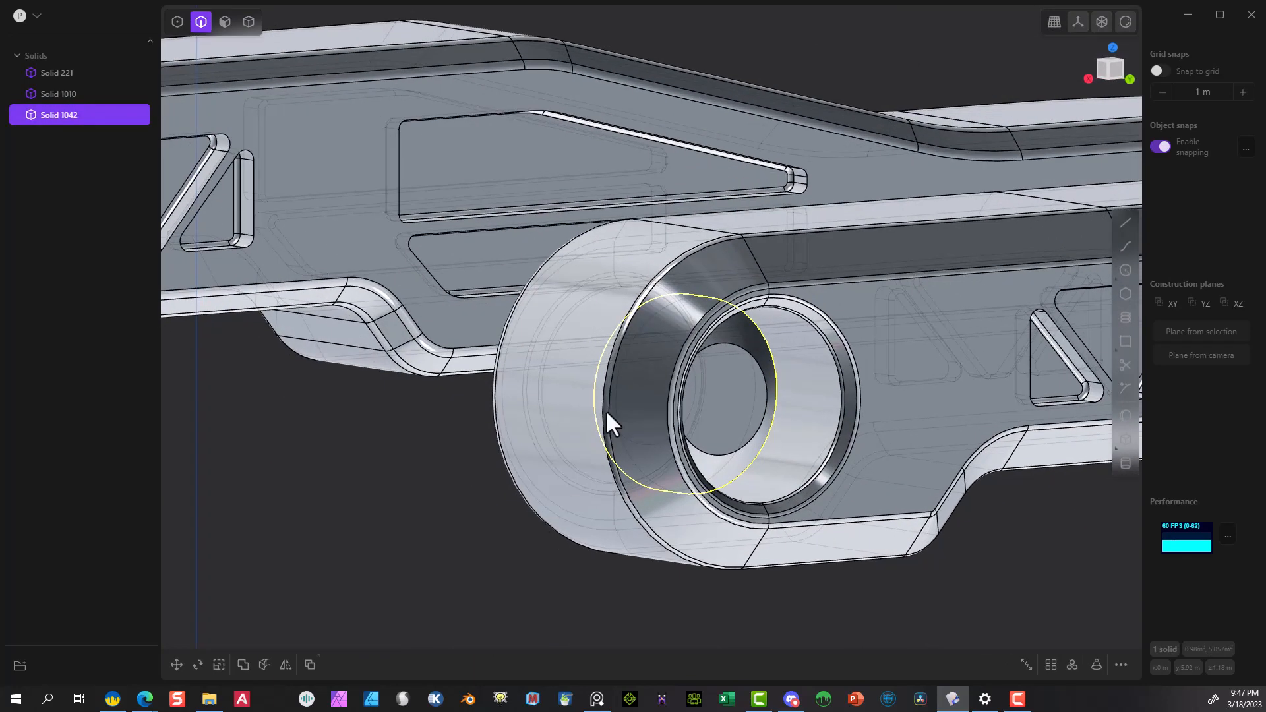
pyautogui.scroll(-1, 450, 595)
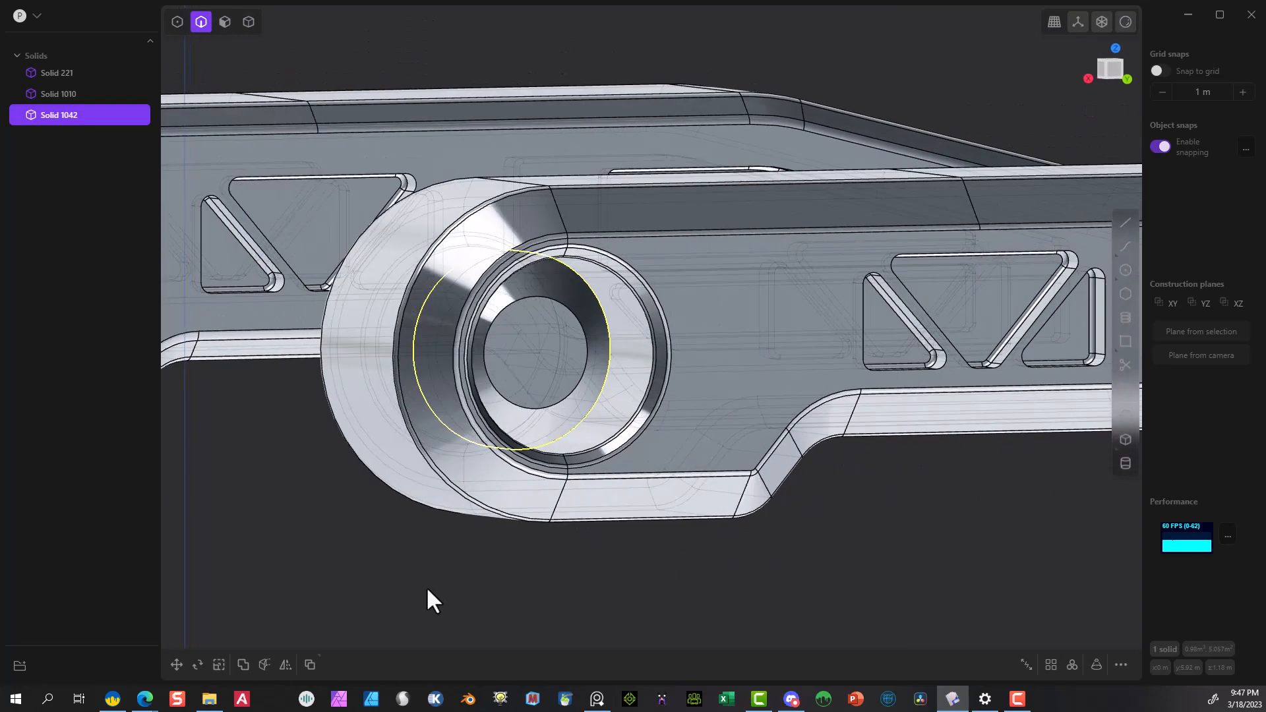
pyautogui.click(255, 528)
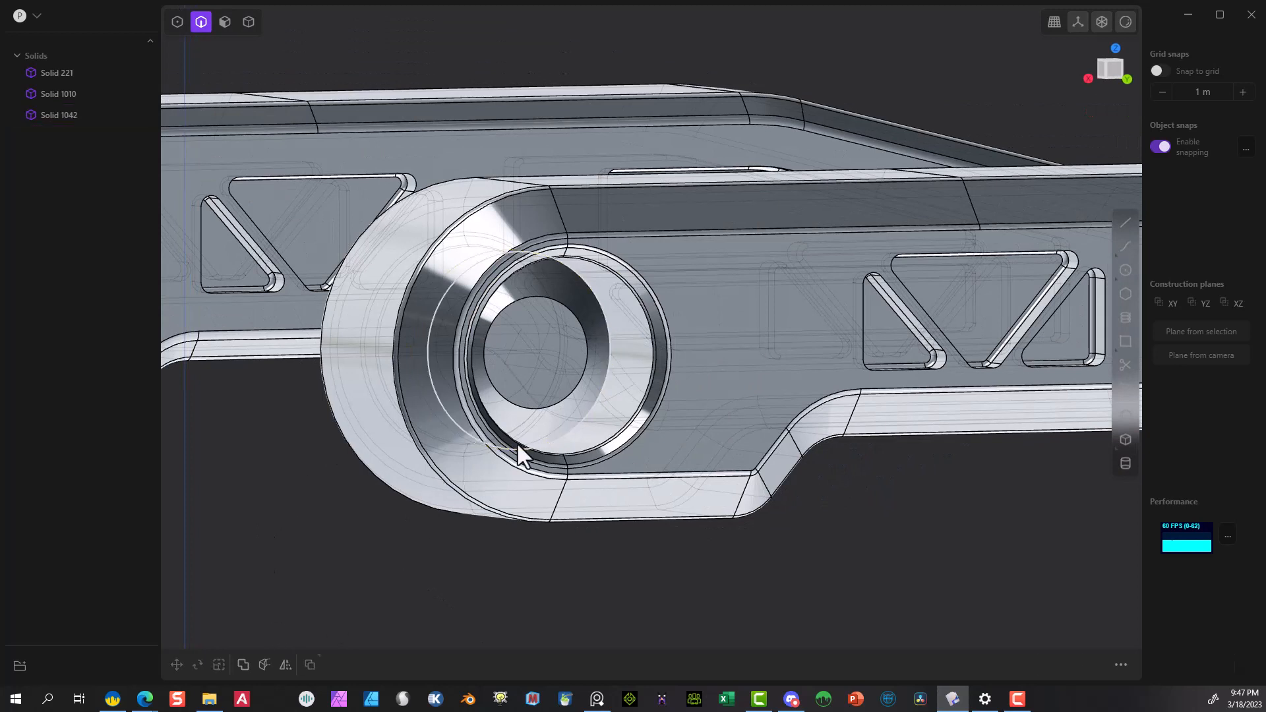
pyautogui.click(579, 383)
pyautogui.press('f')
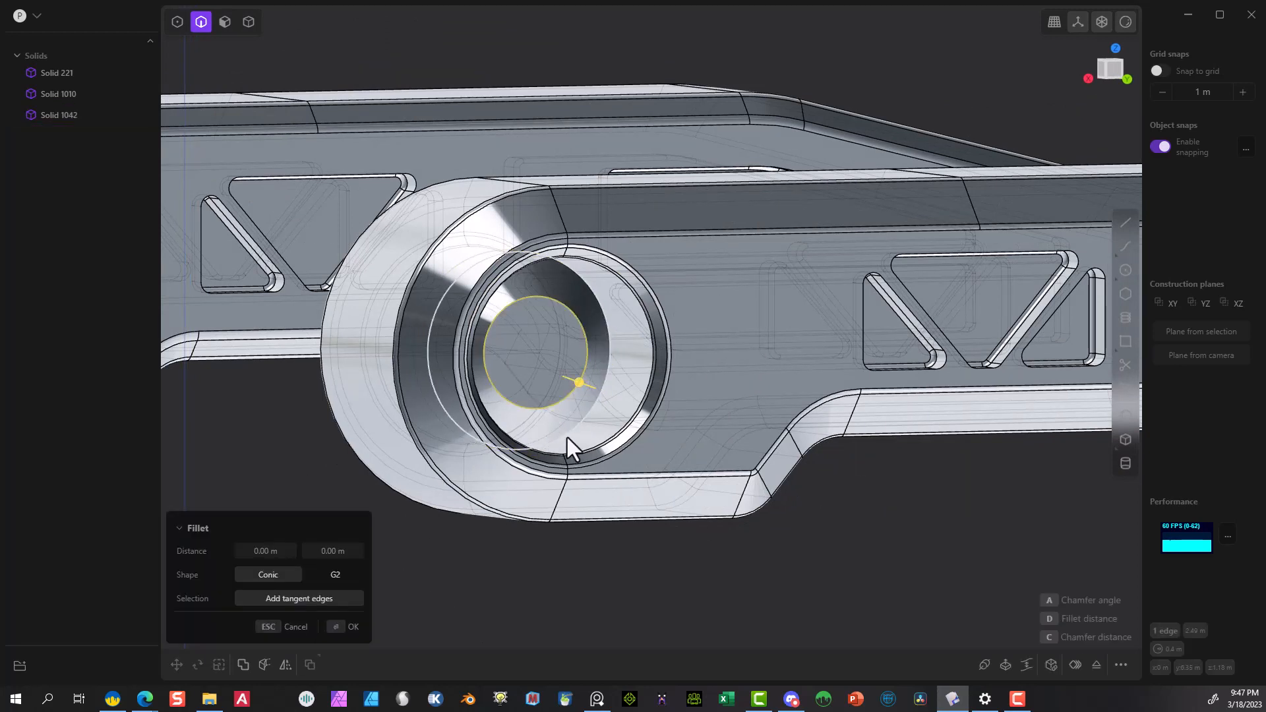
pyautogui.click(567, 437)
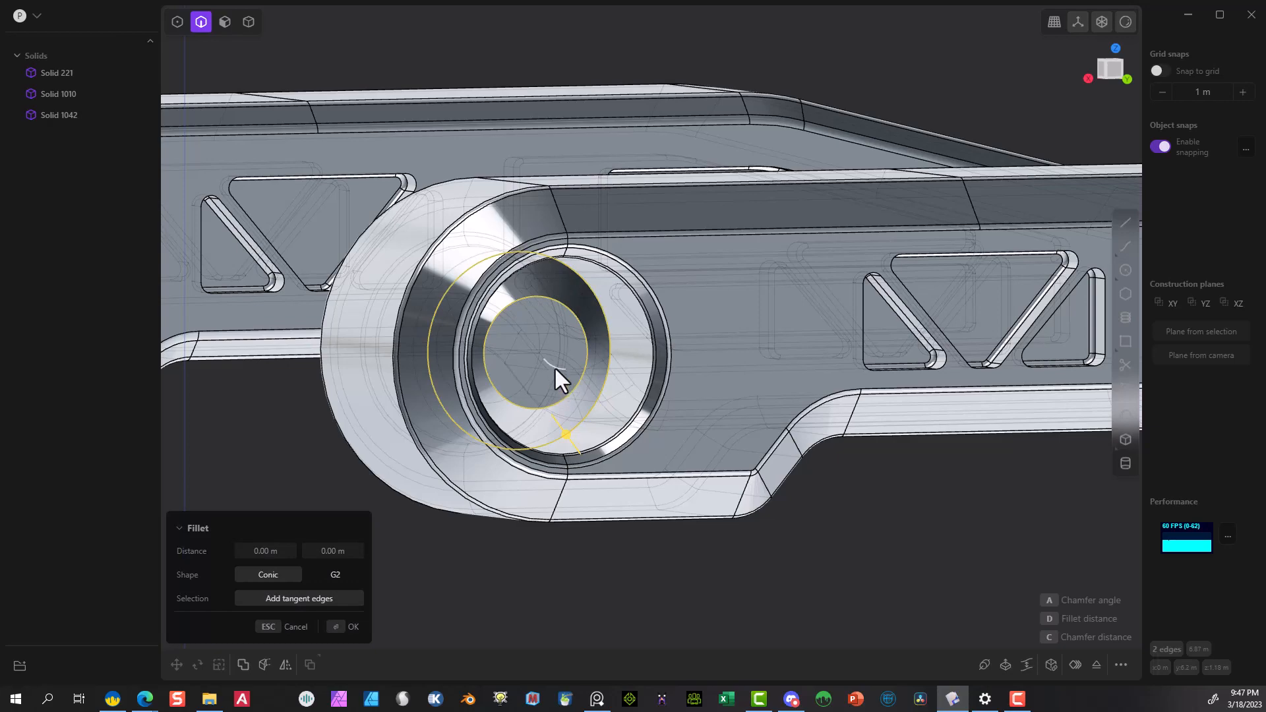
pyautogui.moveTo(556, 369); pyautogui.dragTo(427, 499, button='middle')
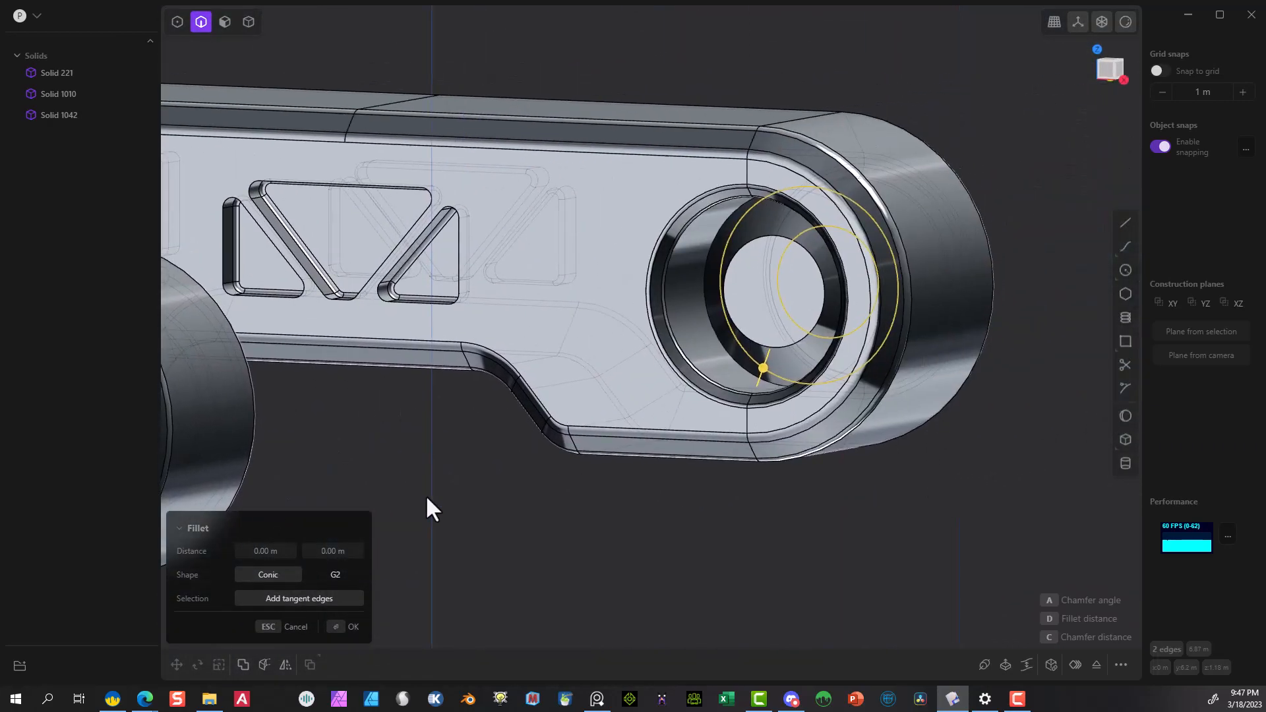
pyautogui.click(717, 334)
pyautogui.click(757, 339)
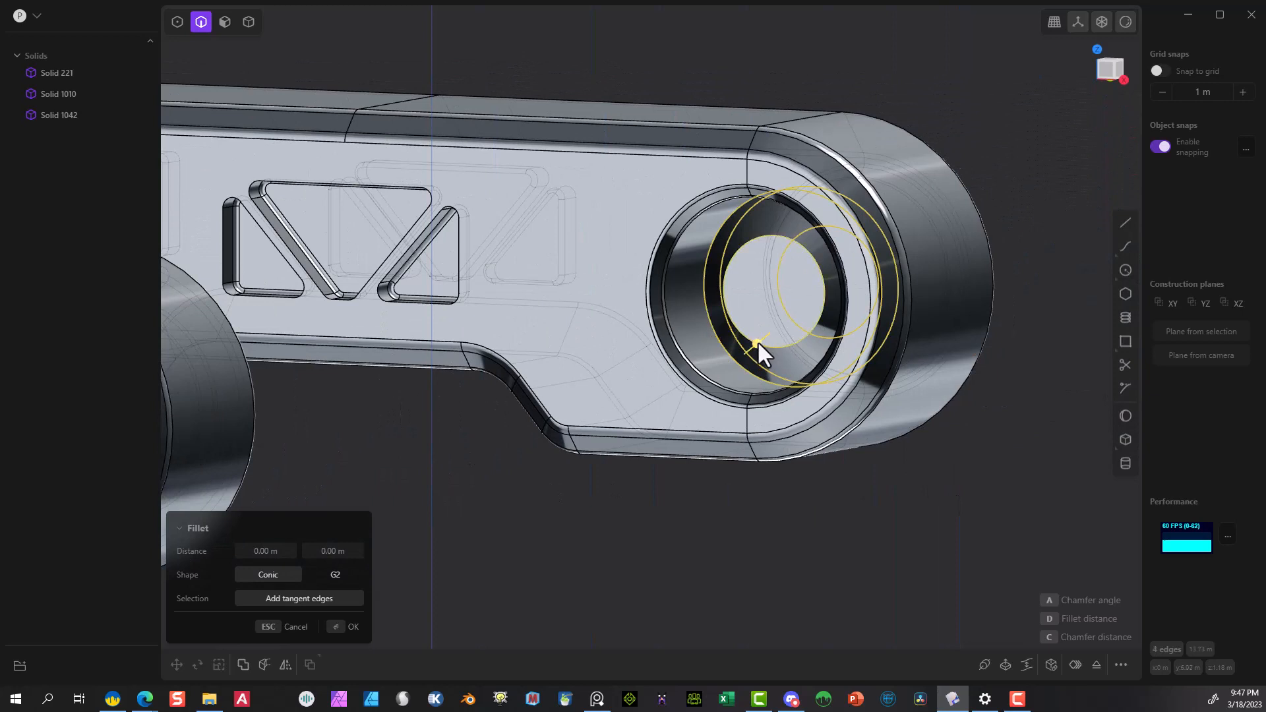
pyautogui.moveTo(757, 342); pyautogui.dragTo(750, 342)
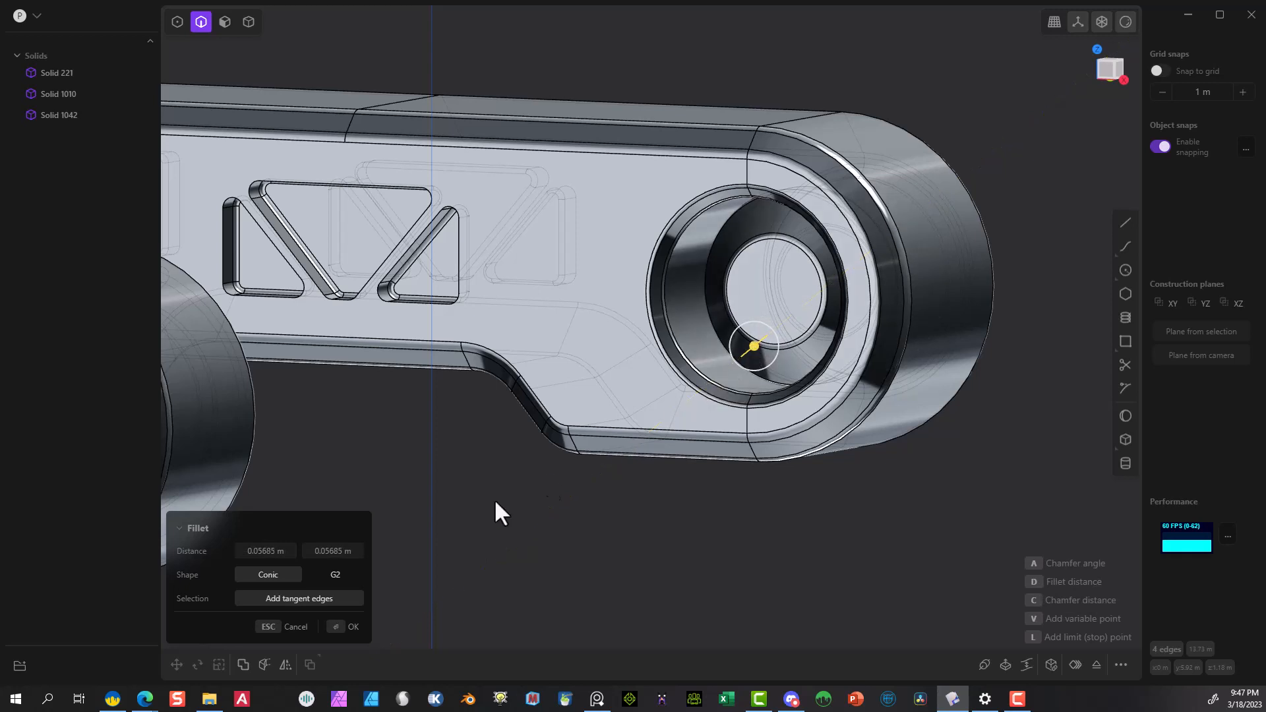
pyautogui.click(336, 627)
pyautogui.scroll(-3, 442, 547)
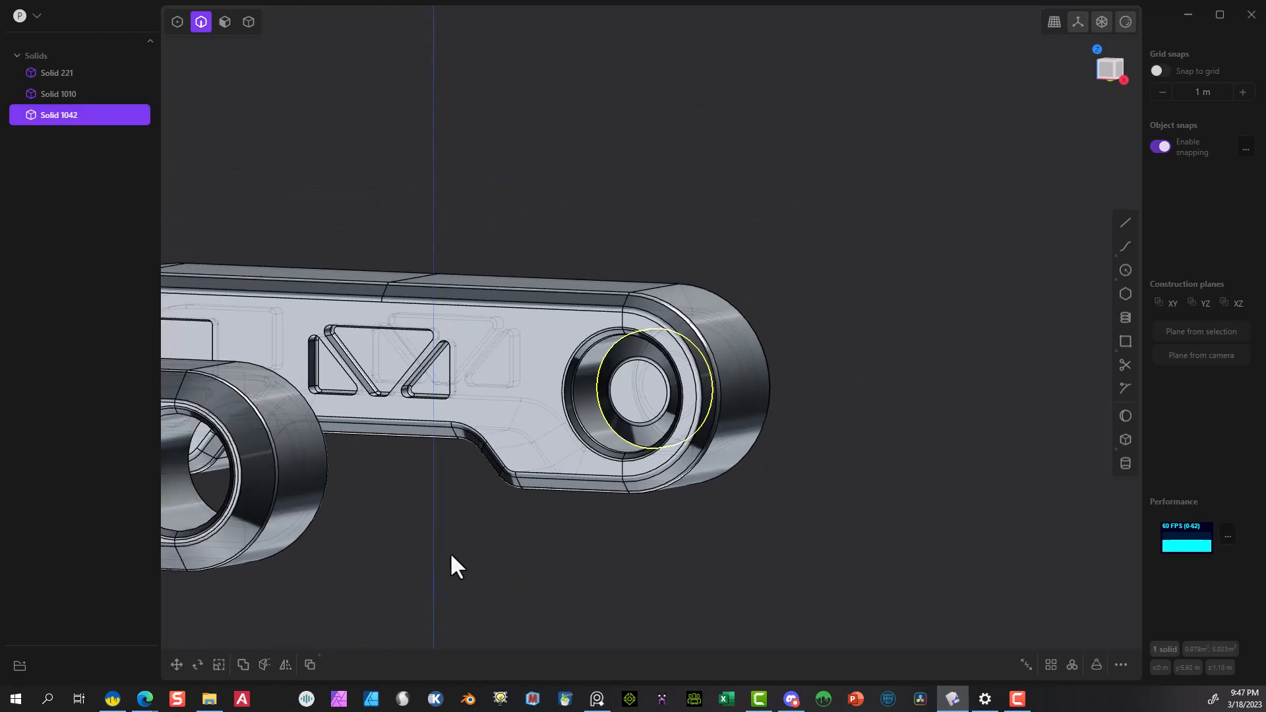
pyautogui.click(449, 548)
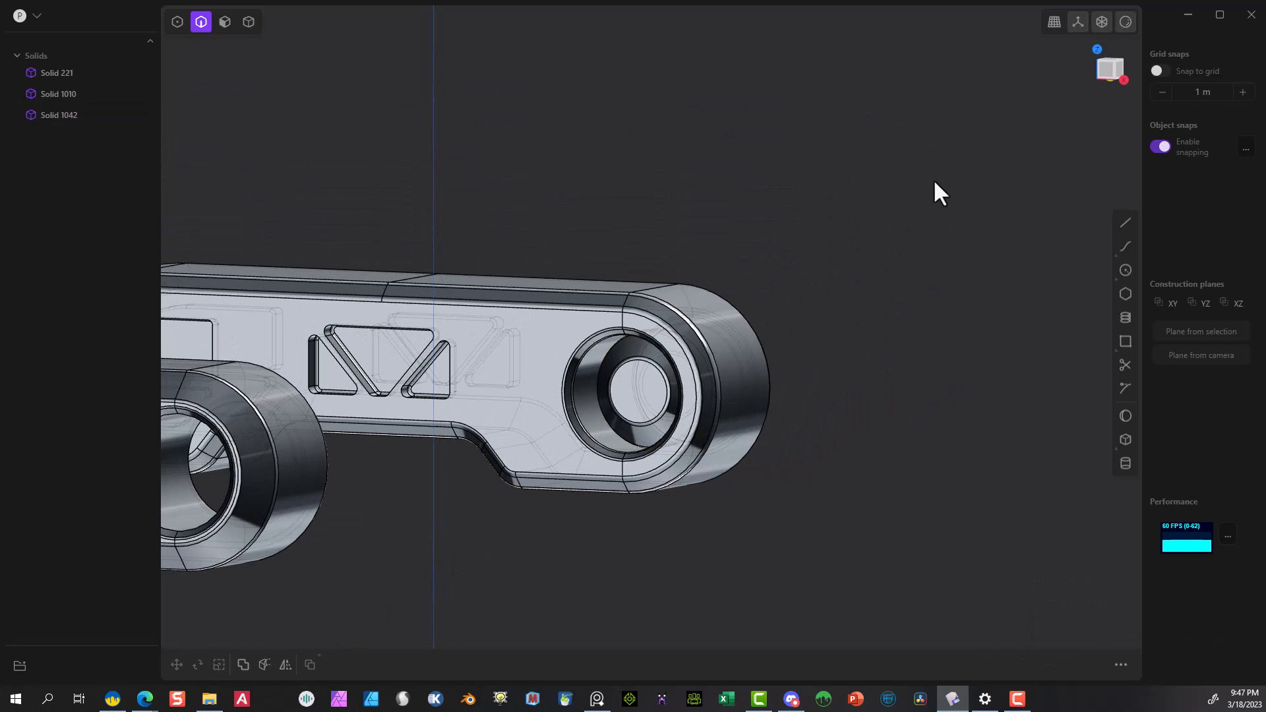
# Draw a circle with a radius of about 0.21 m in back view, centred on the plug's end face.
pyautogui.click(1119, 81)
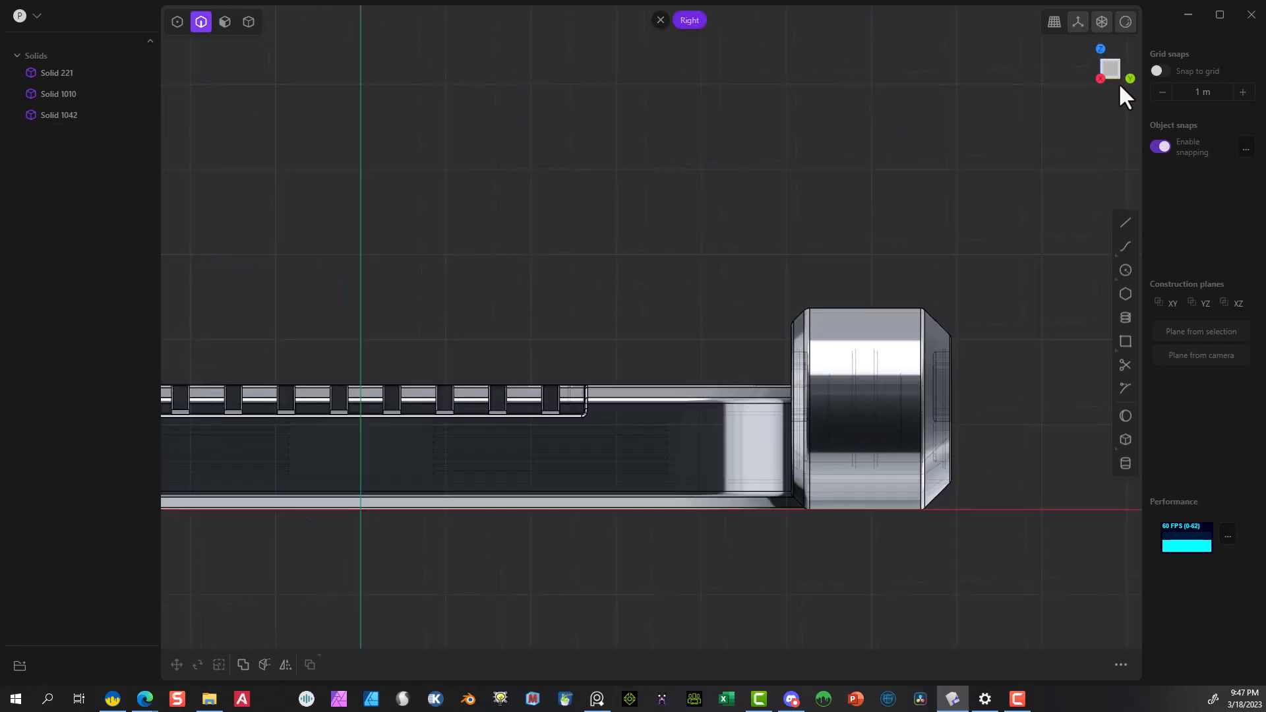
pyautogui.click(1129, 78)
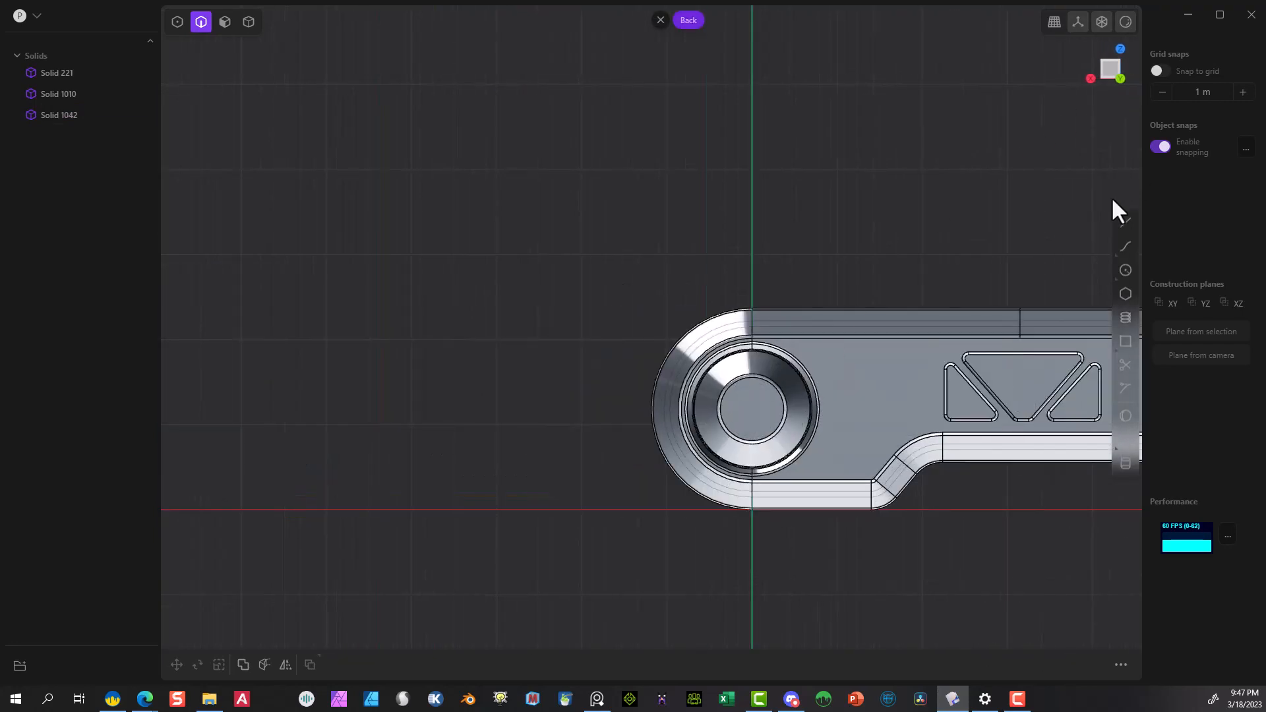
pyautogui.click(1125, 270)
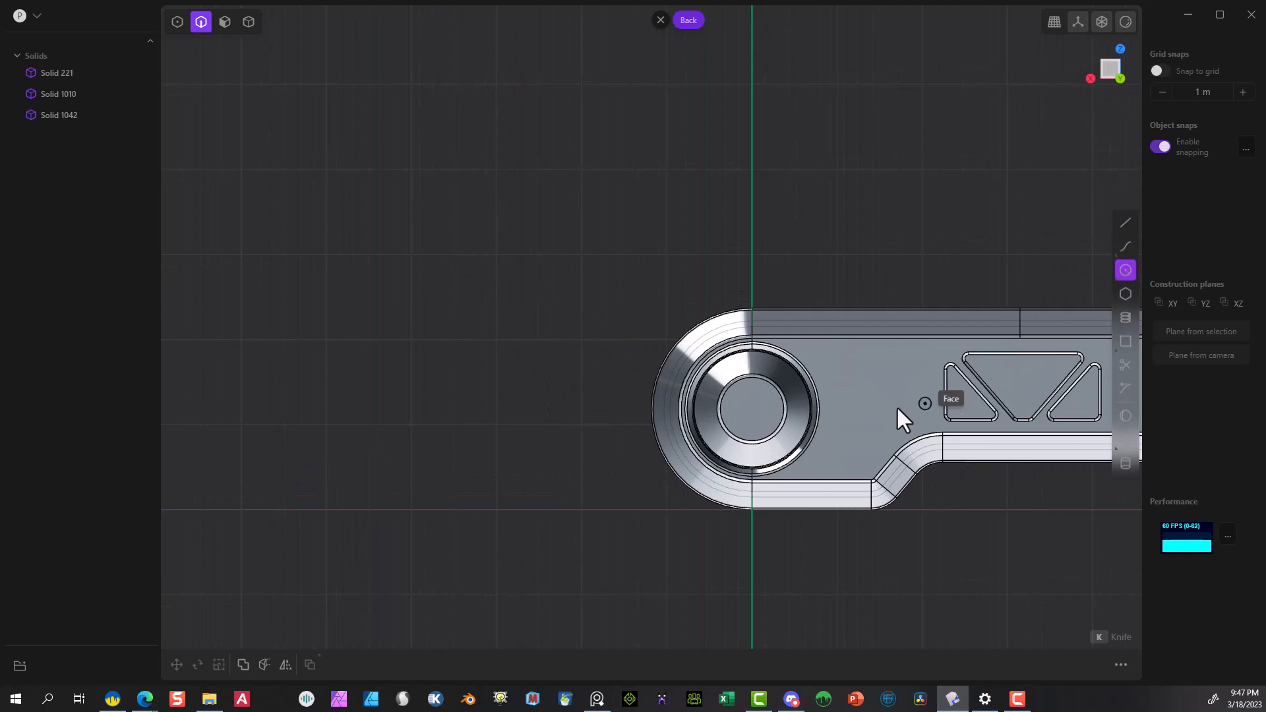
pyautogui.click(749, 413)
pyautogui.scroll(4, 758, 416)
pyautogui.scroll(5, 762, 399)
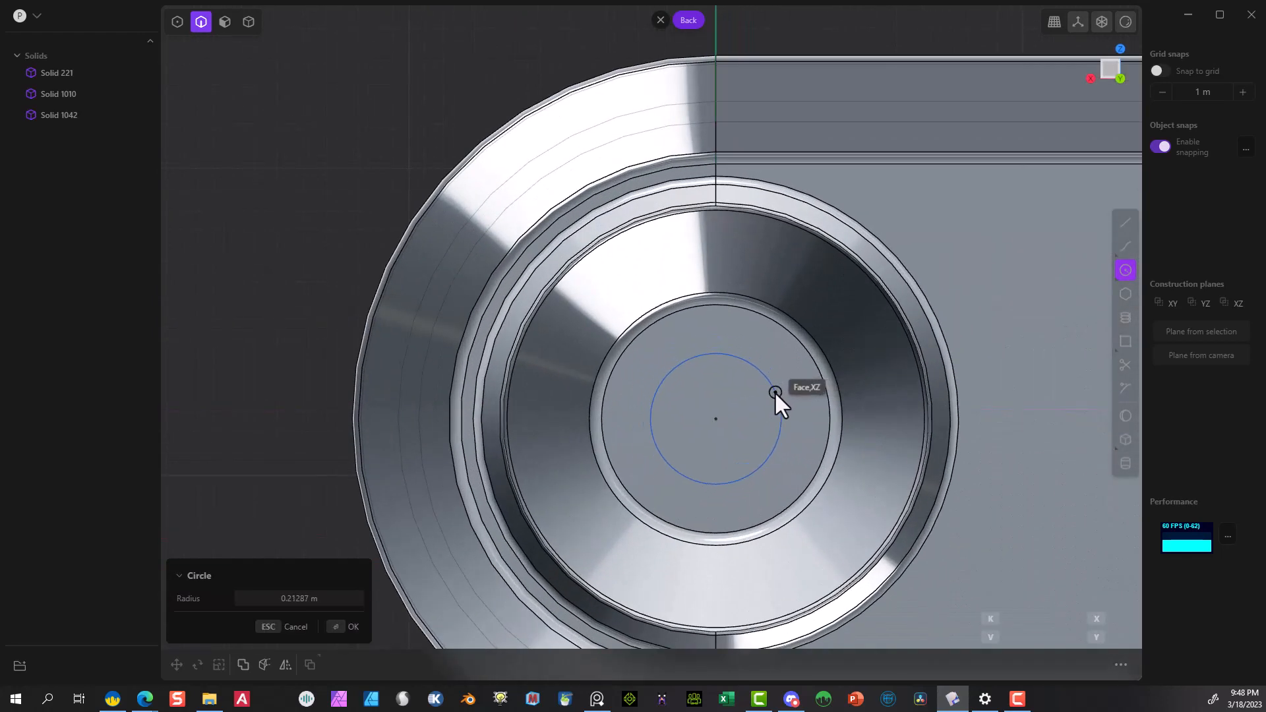
pyautogui.click(781, 390)
pyautogui.click(338, 627)
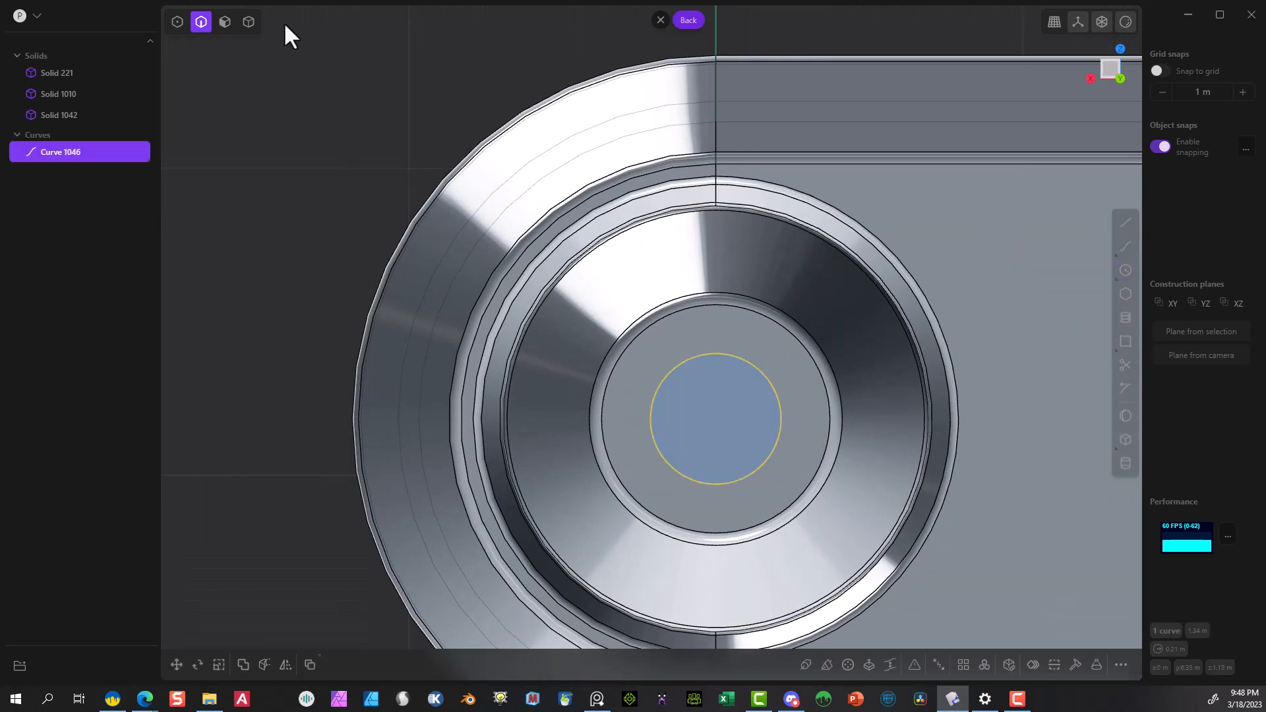
# Cut through the plug with the small centred circle to separate a cylindrical core.
pyautogui.click(248, 27)
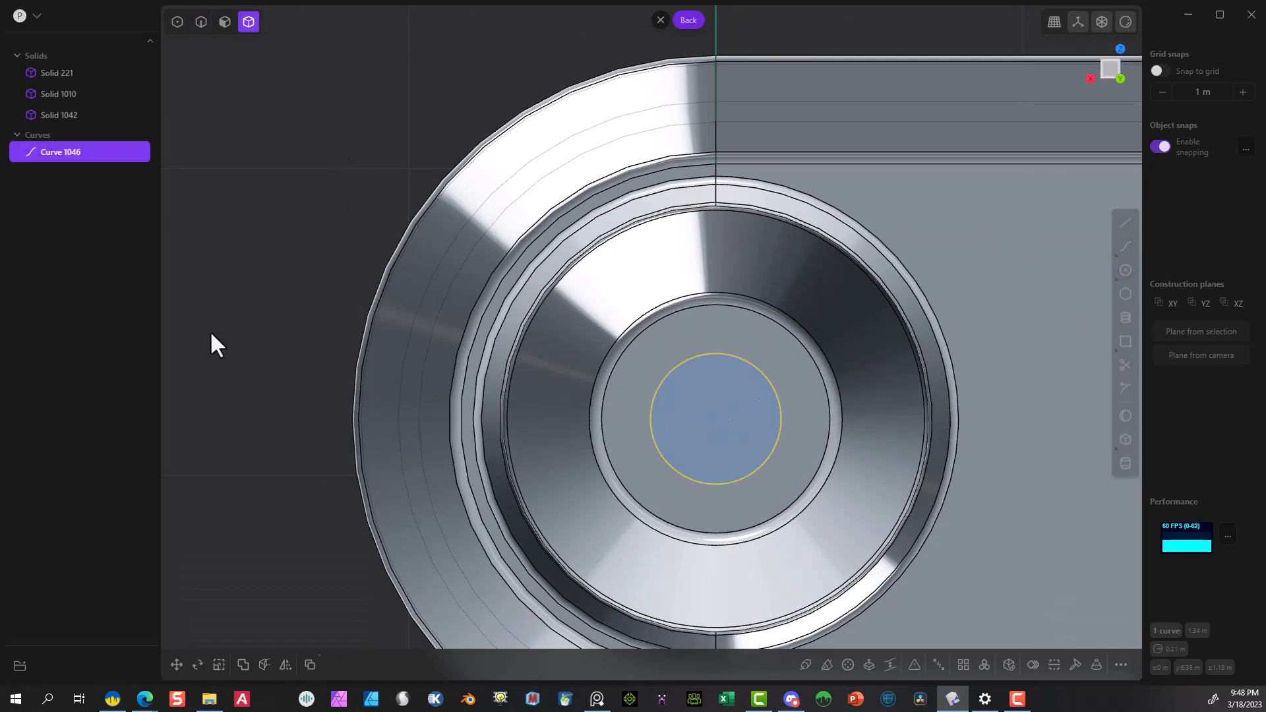
pyautogui.click(241, 310)
pyautogui.moveTo(749, 331); pyautogui.dragTo(939, 385, button='middle')
pyautogui.click(938, 382)
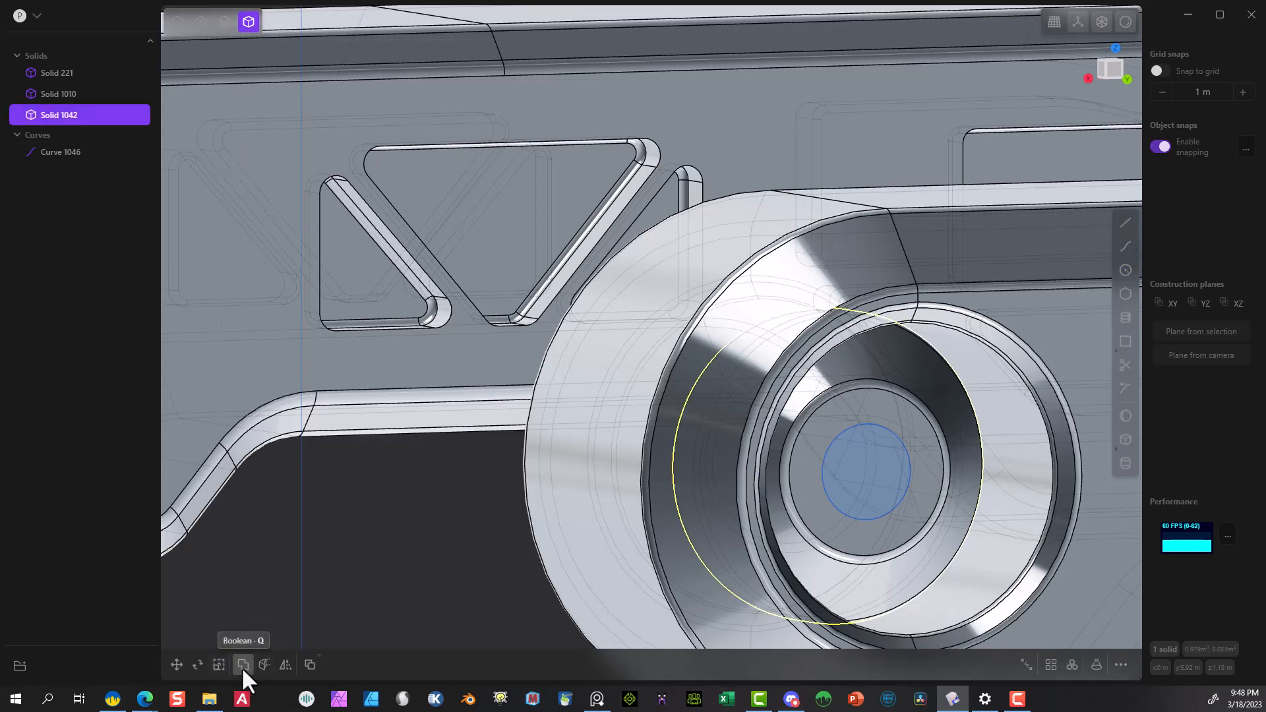
pyautogui.click(264, 665)
pyautogui.click(875, 422)
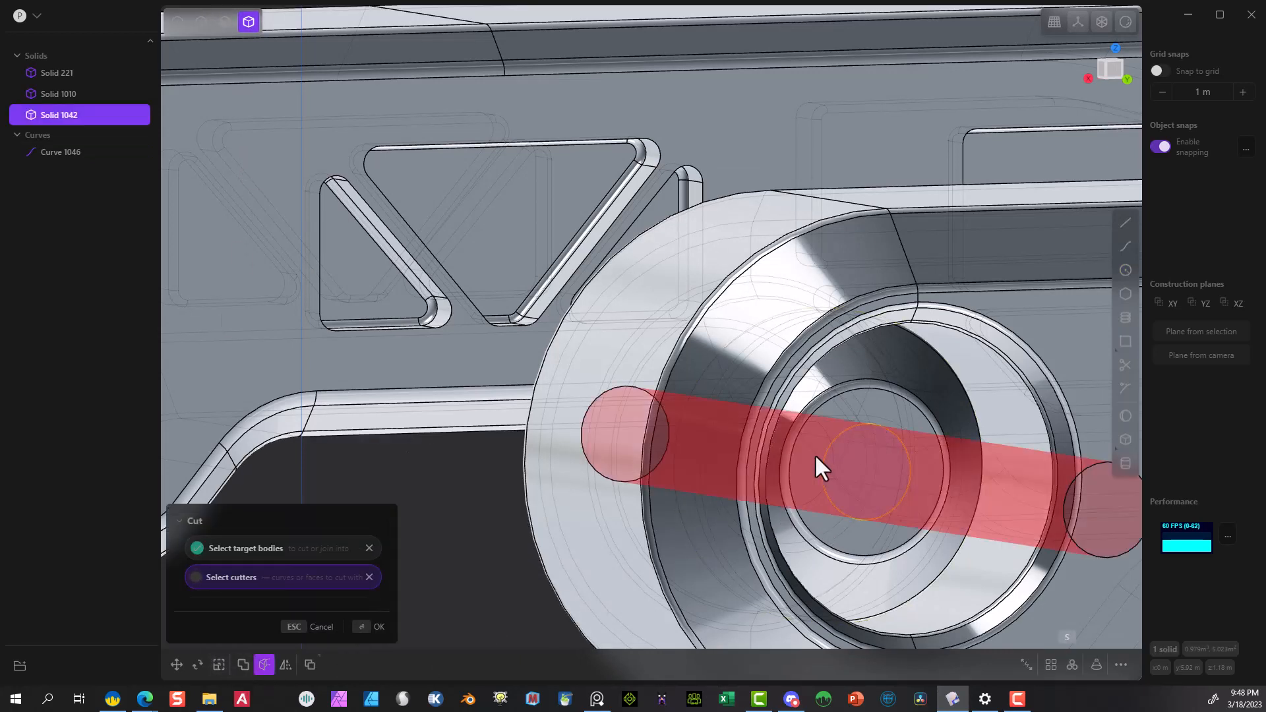
pyautogui.click(371, 628)
pyautogui.click(406, 536)
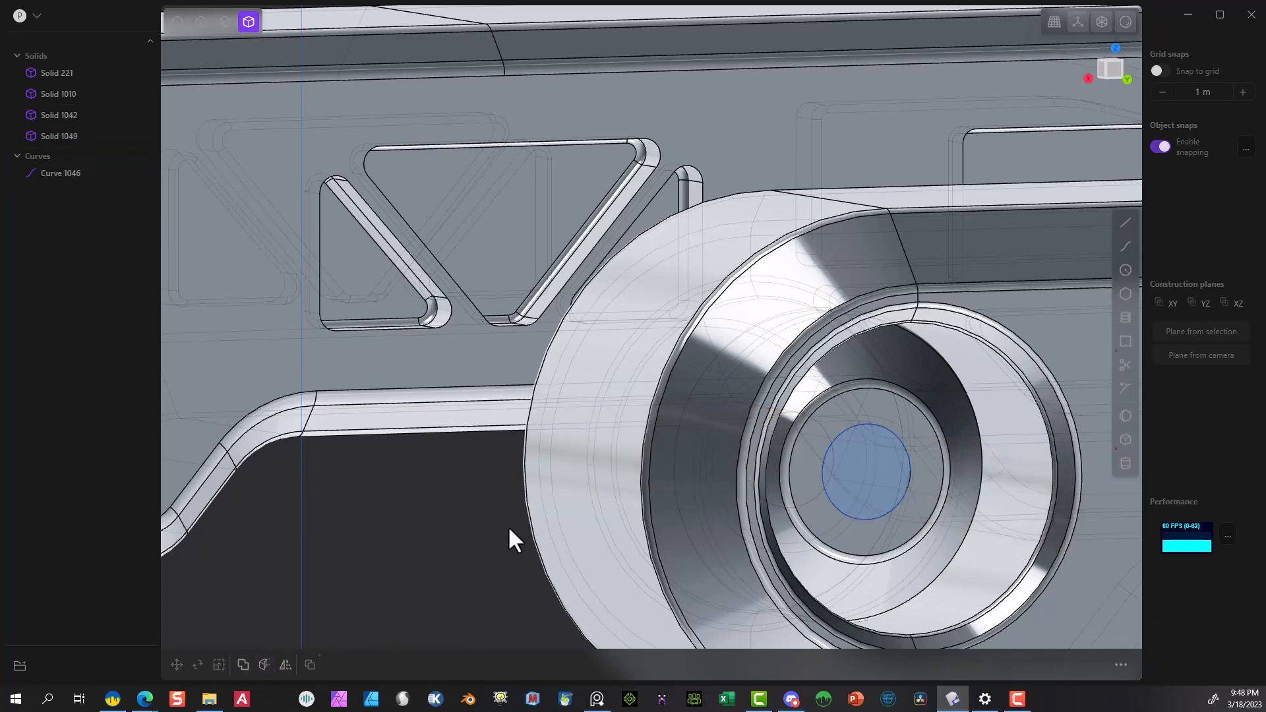
# Delete the leftover circle curve and the separated core to leave a bore through the plug.
pyautogui.click(58, 173)
pyautogui.press('Delete')
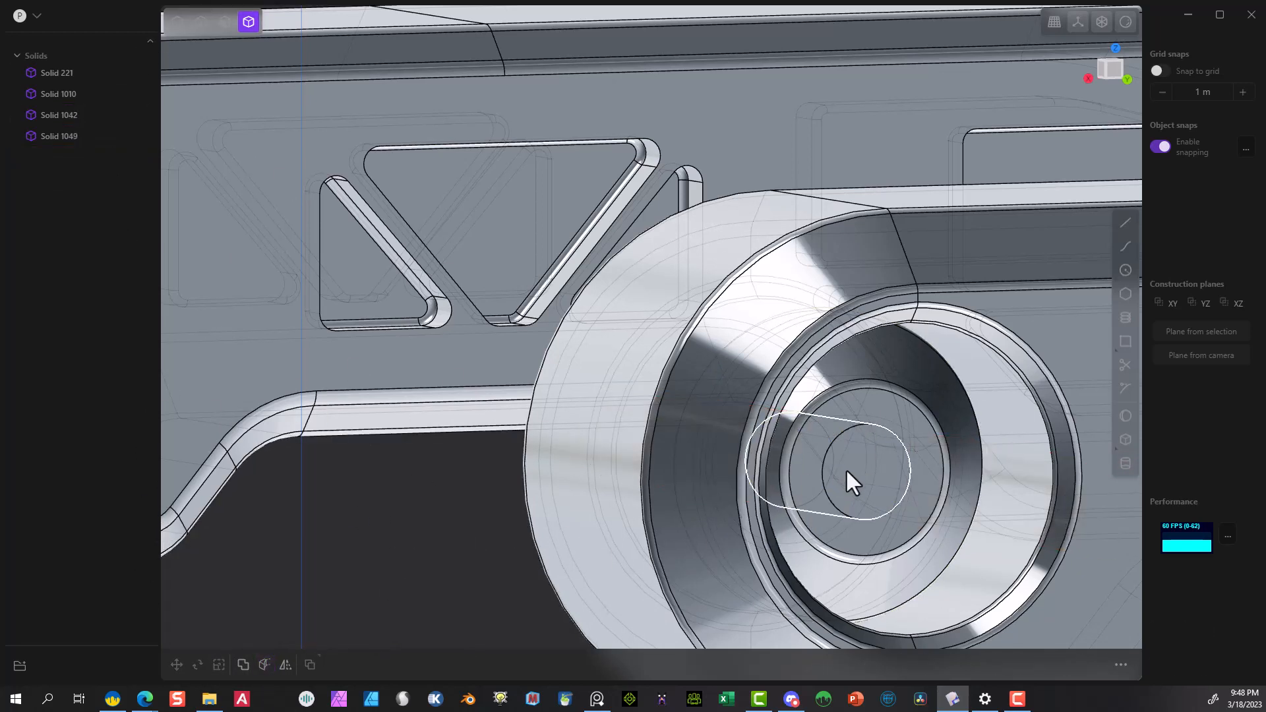
pyautogui.click(864, 469)
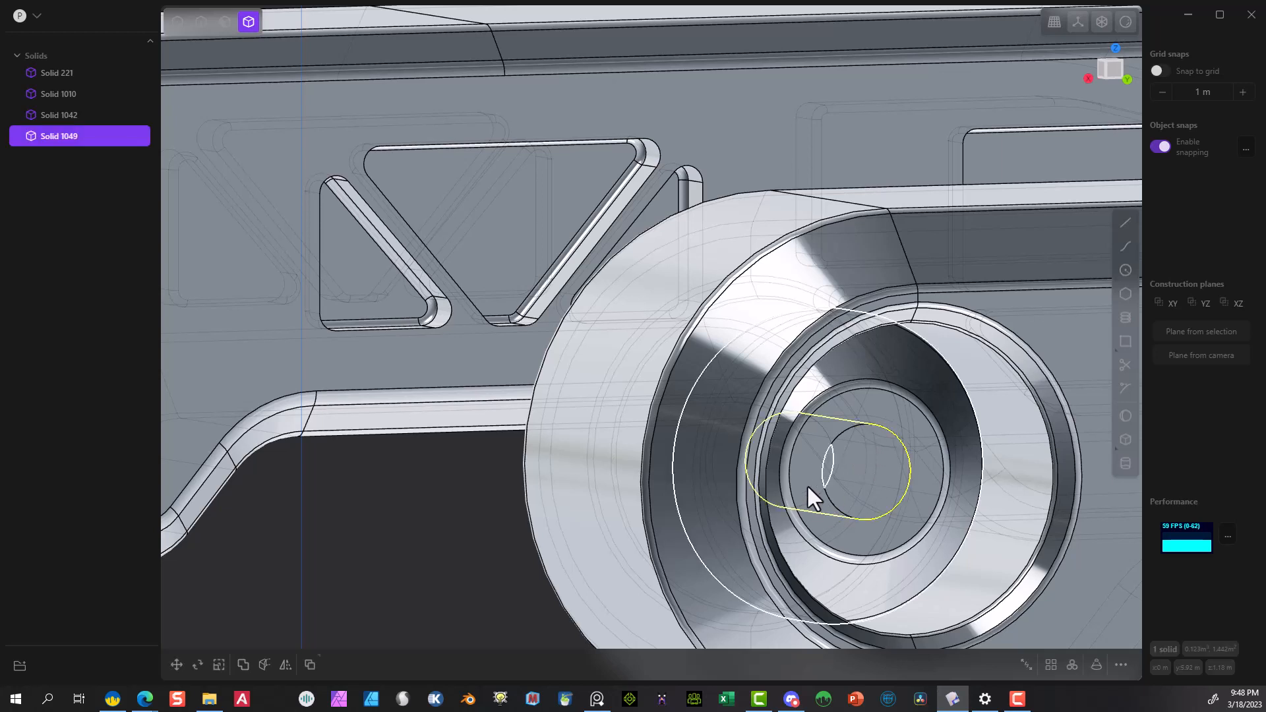
pyautogui.press('Delete')
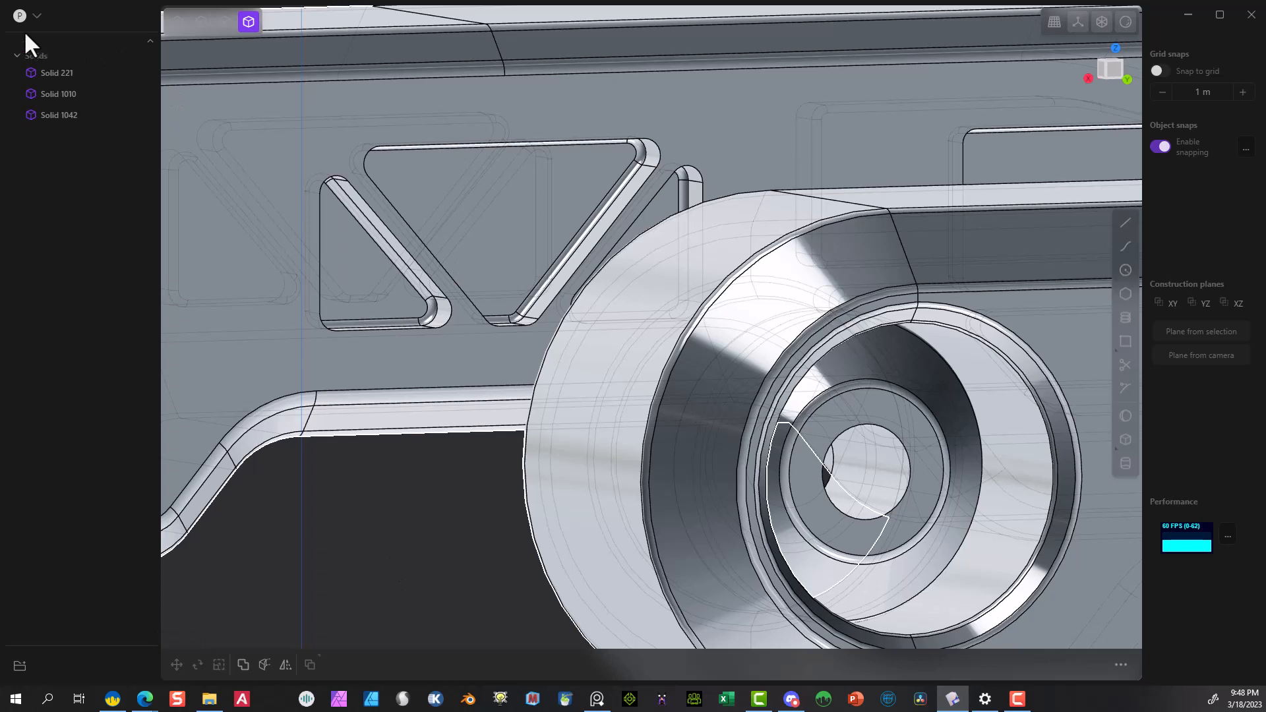
# Fillet the edges at both ends of the plug's central bore with a radius of about 0.065 m.
pyautogui.click(198, 21)
pyautogui.click(833, 463)
pyautogui.press('f')
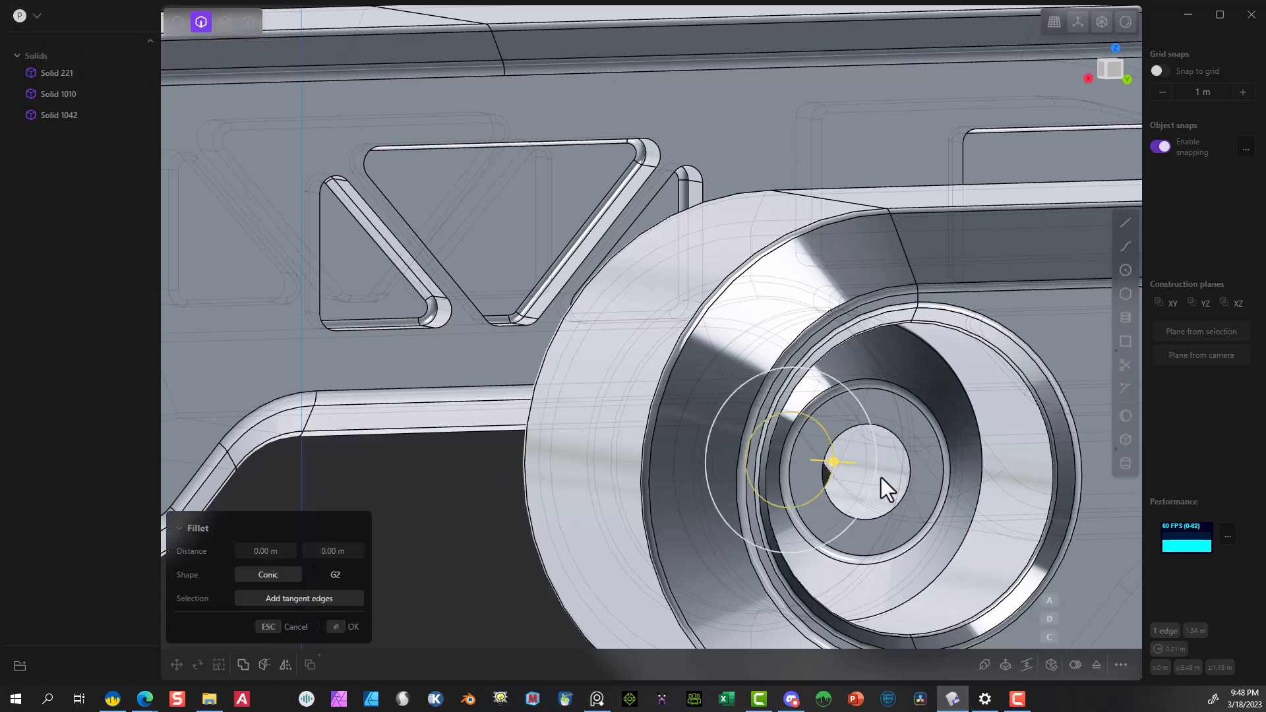
pyautogui.click(887, 430)
pyautogui.moveTo(889, 431); pyautogui.dragTo(817, 448)
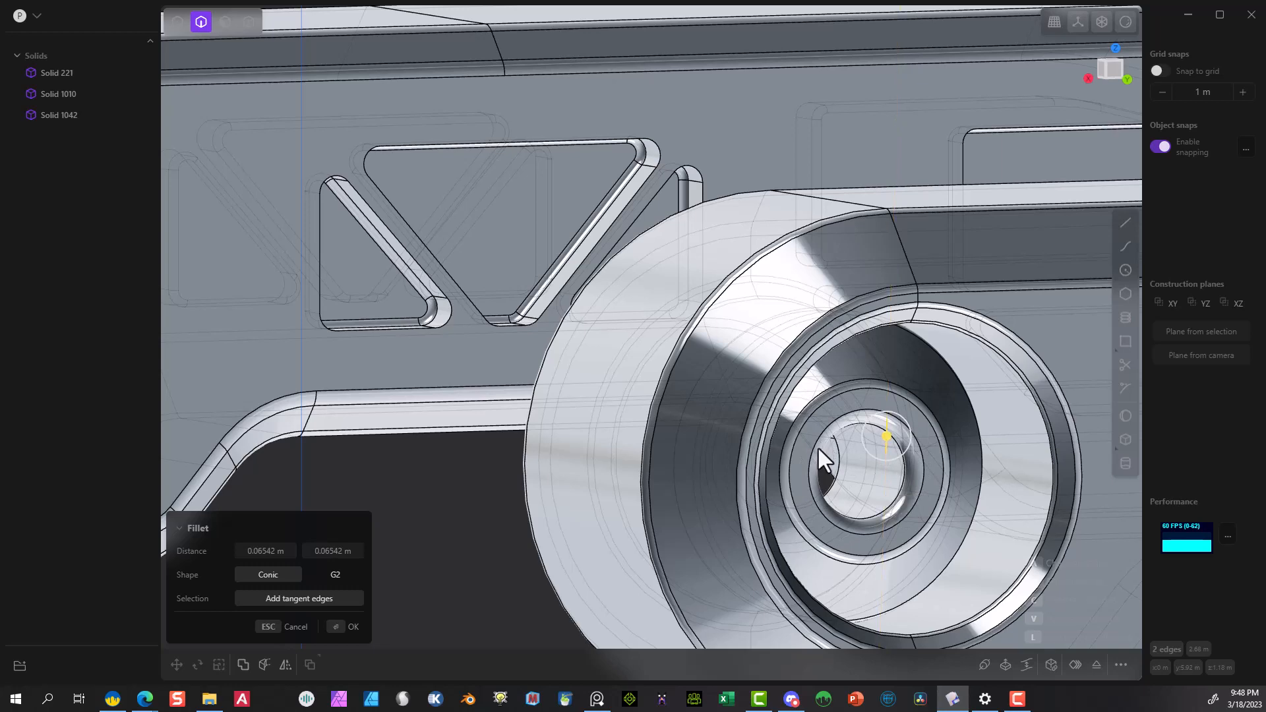
pyautogui.click(335, 627)
# Mirror the bored plug across the frame's centre plane into the hole of the opposite arm, working in right view.
pyautogui.scroll(-2, 475, 534)
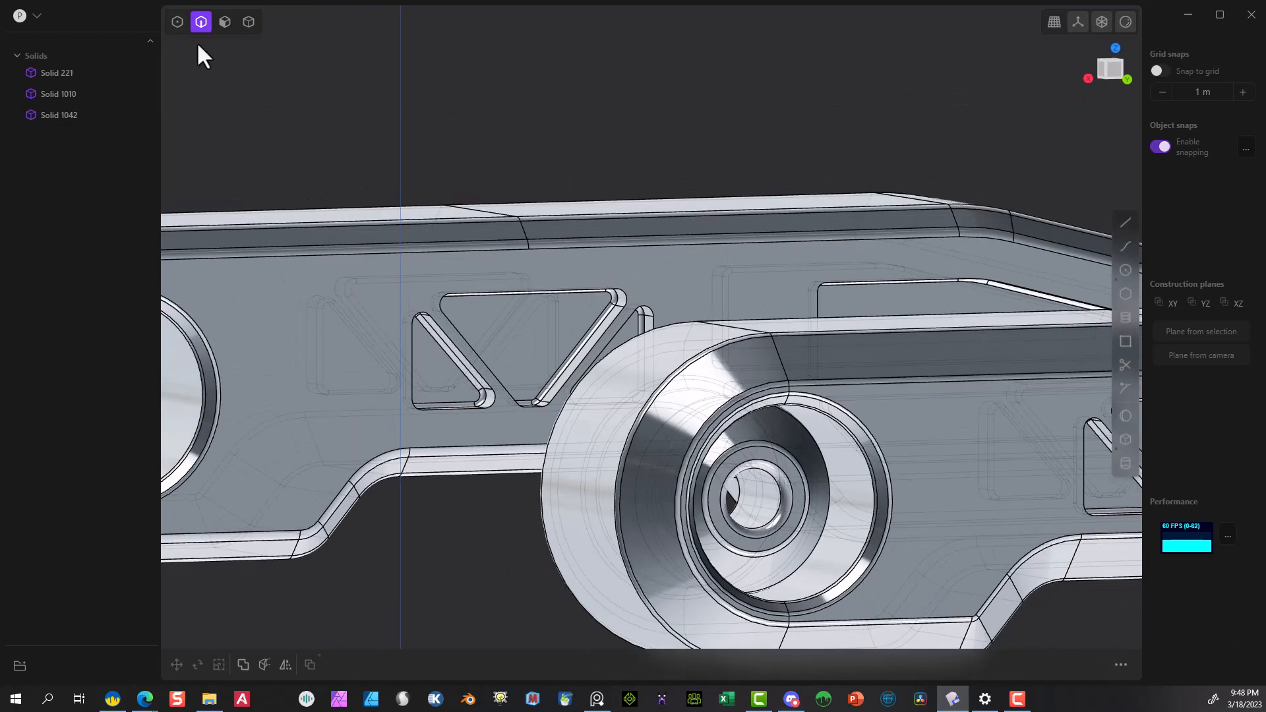
pyautogui.click(248, 21)
pyautogui.click(793, 442)
pyautogui.scroll(-5, 740, 518)
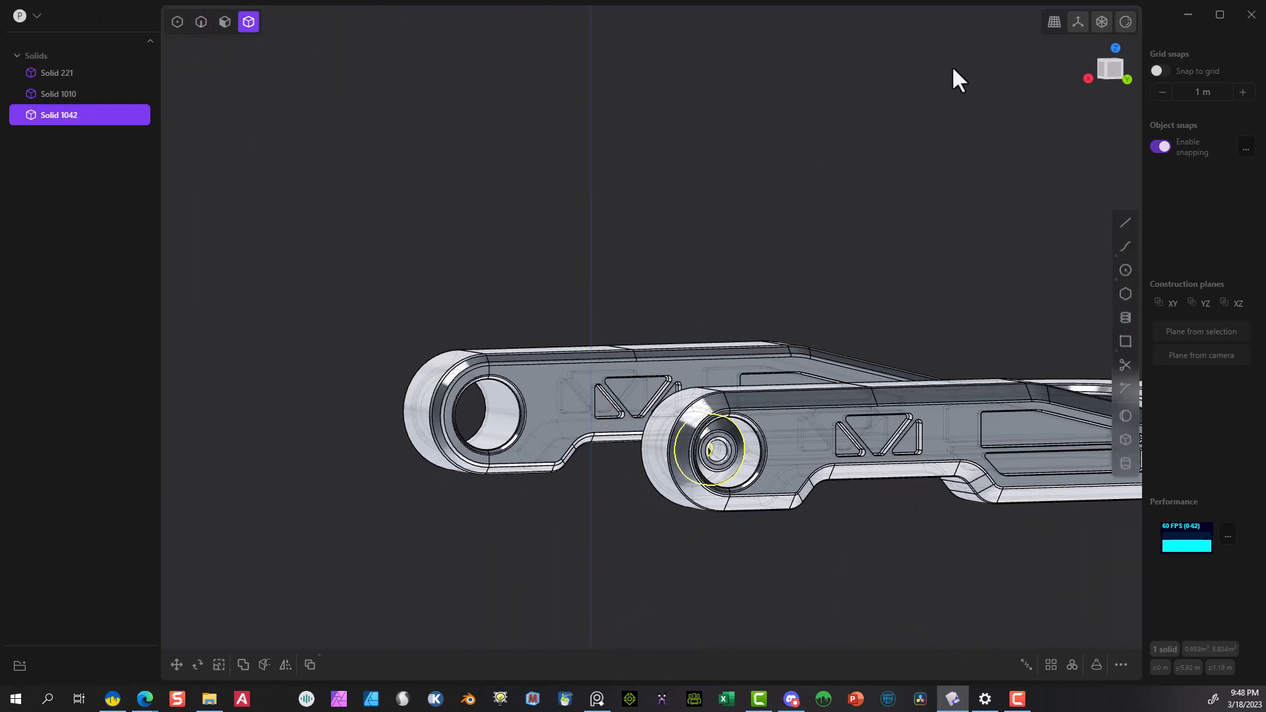
pyautogui.click(1126, 78)
pyautogui.click(1091, 78)
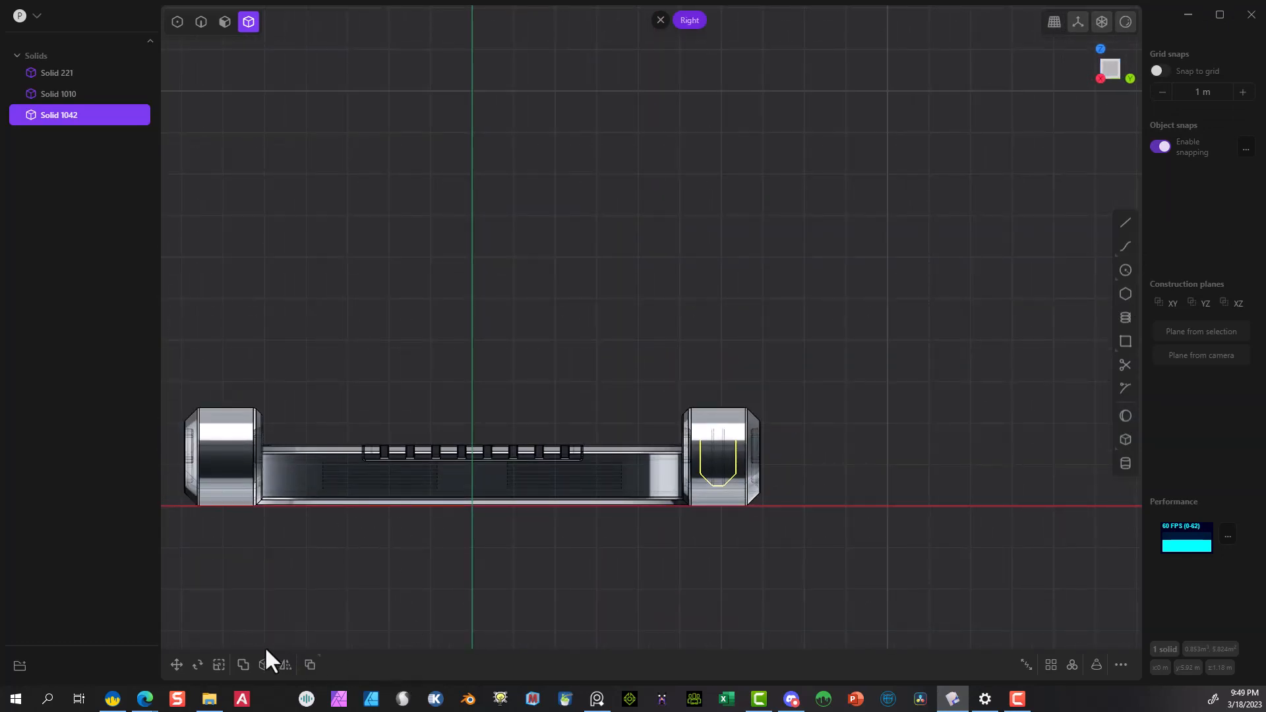
pyautogui.click(286, 665)
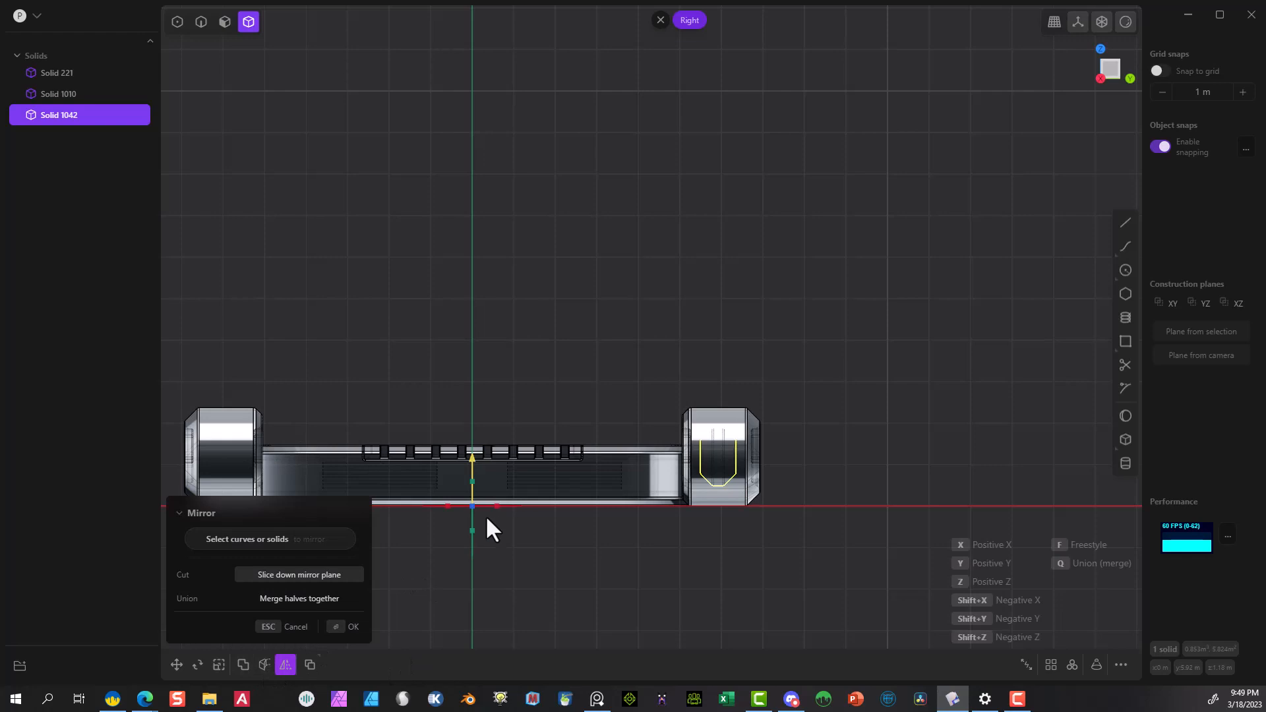
pyautogui.click(341, 628)
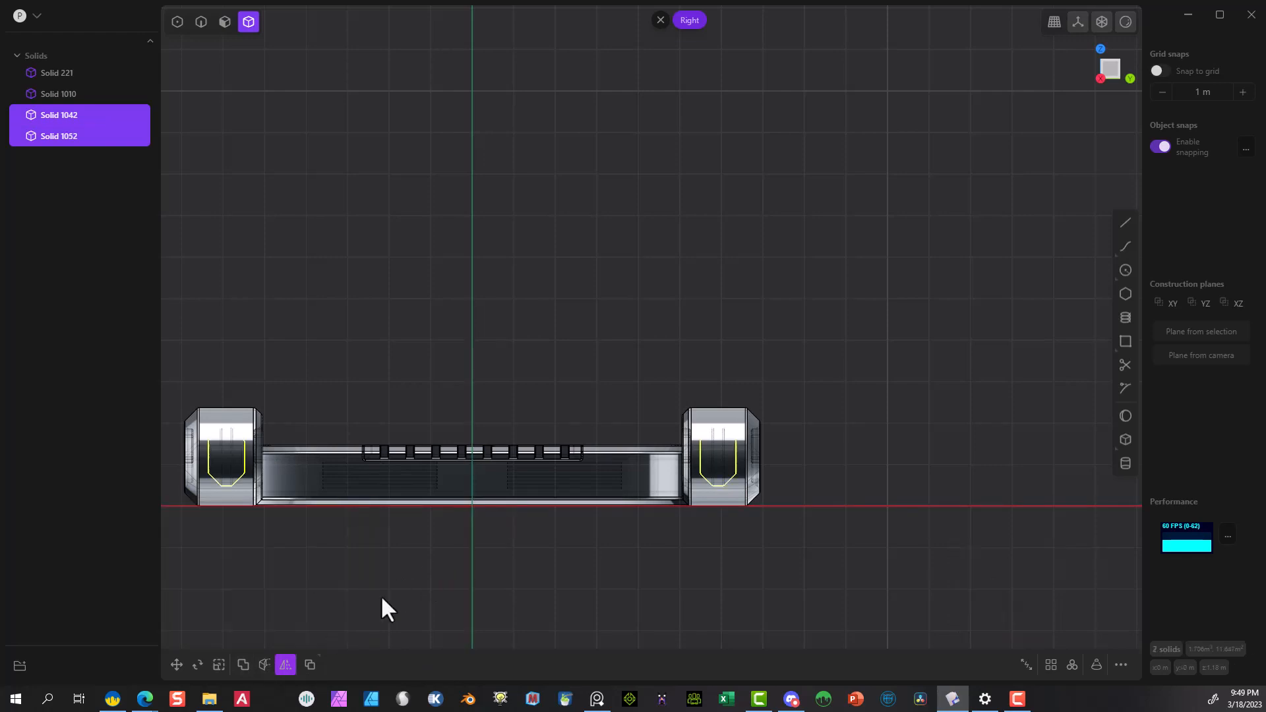
# Draw a narrow rectangle of about 5.71 by 0.23 m in top view, running lengthwise along one arm.
pyautogui.scroll(-2, 804, 538)
pyautogui.moveTo(804, 538); pyautogui.dragTo(754, 564, button='middle')
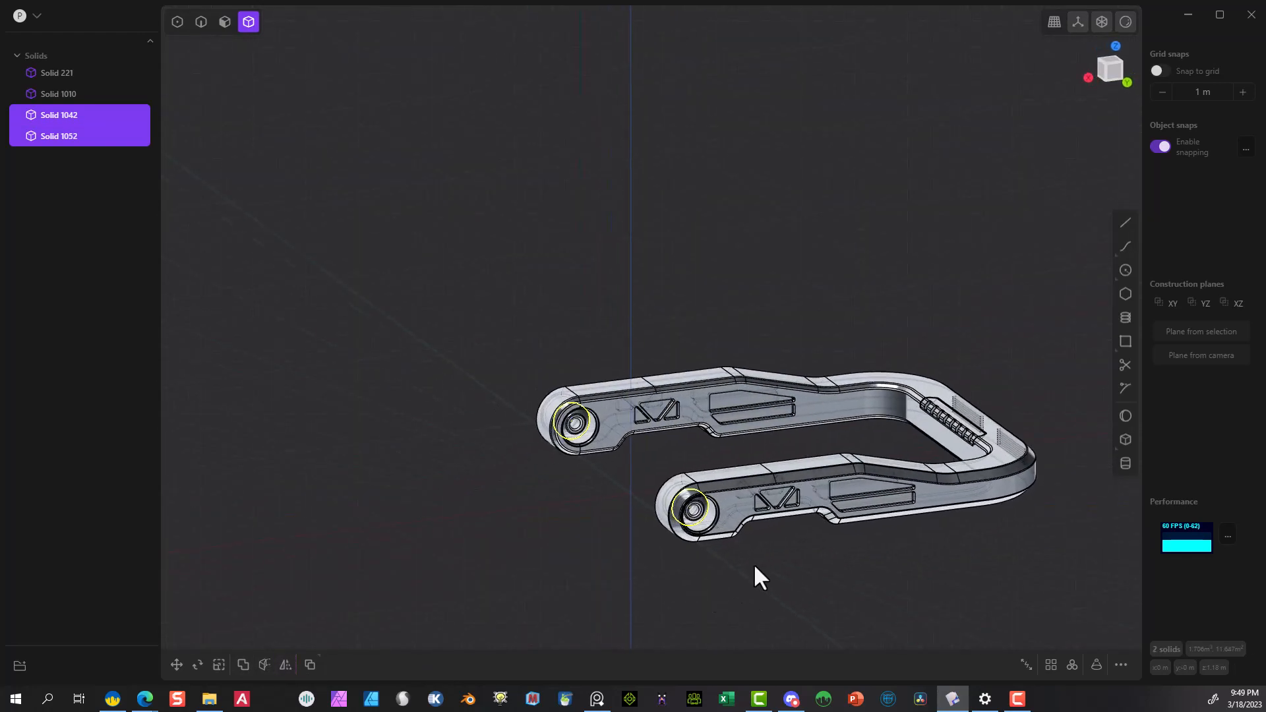
pyautogui.click(1125, 340)
pyautogui.click(1121, 57)
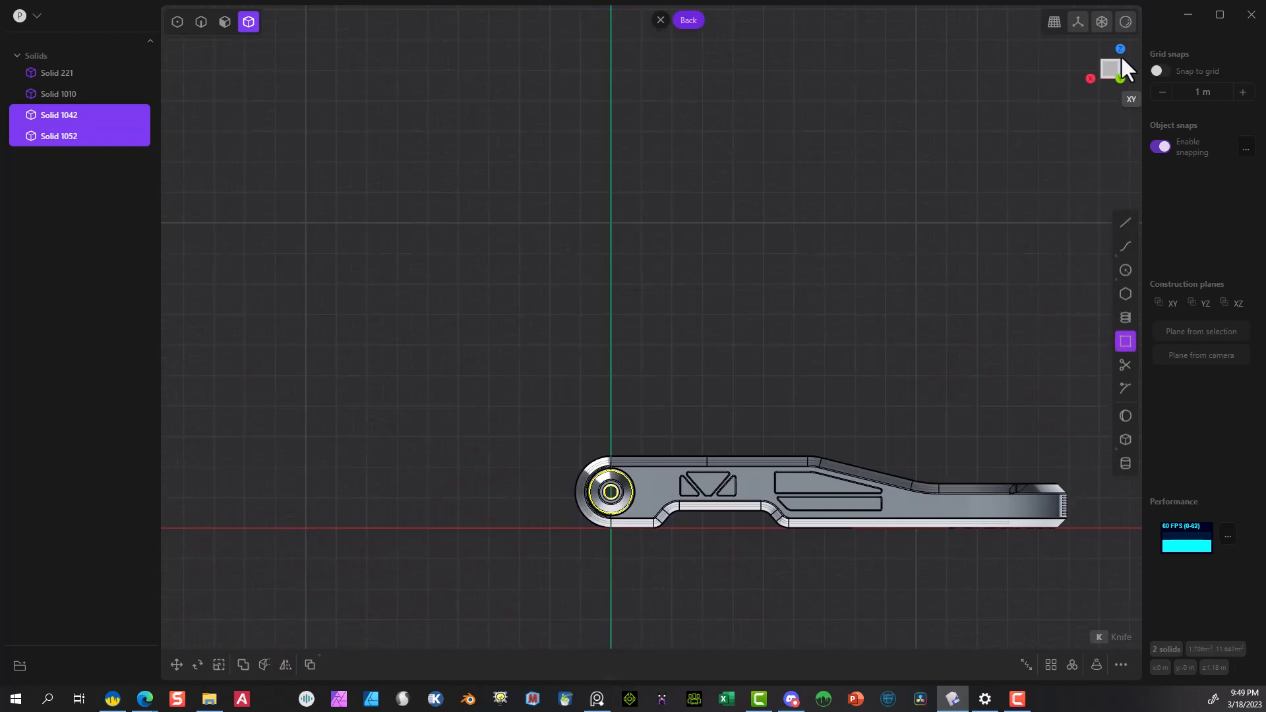
pyautogui.scroll(3, 603, 224)
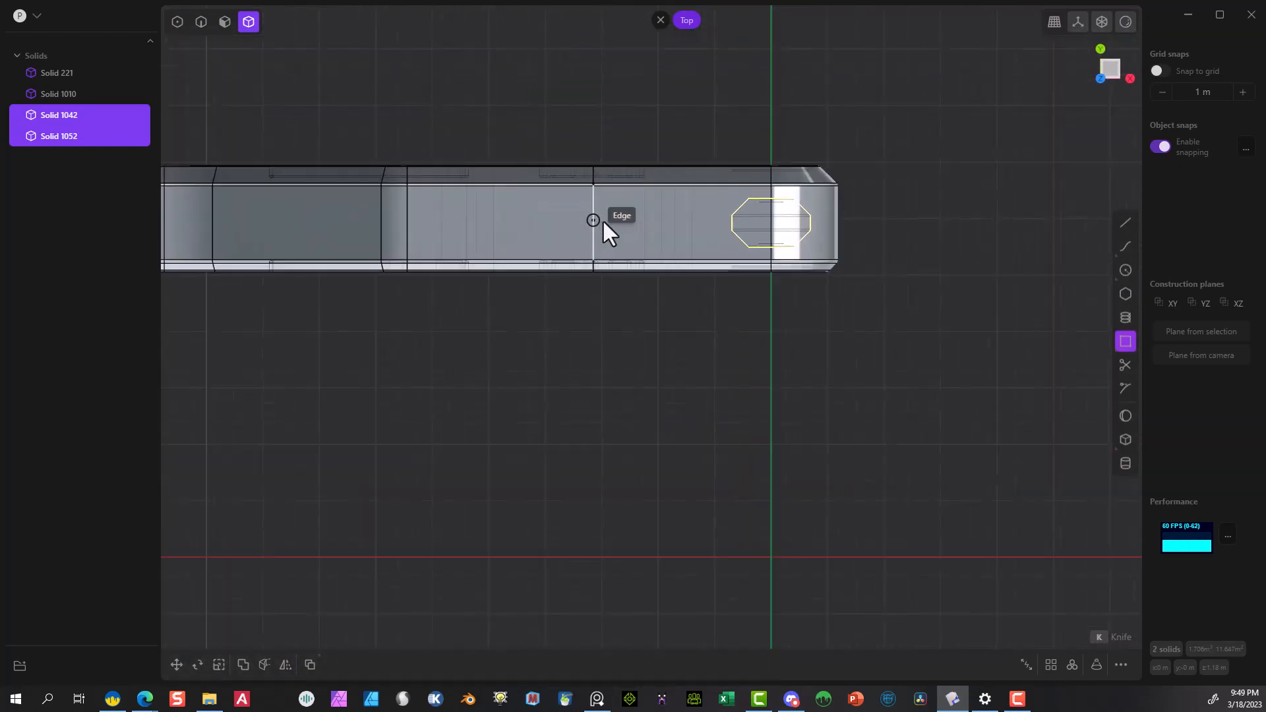
pyautogui.click(383, 224)
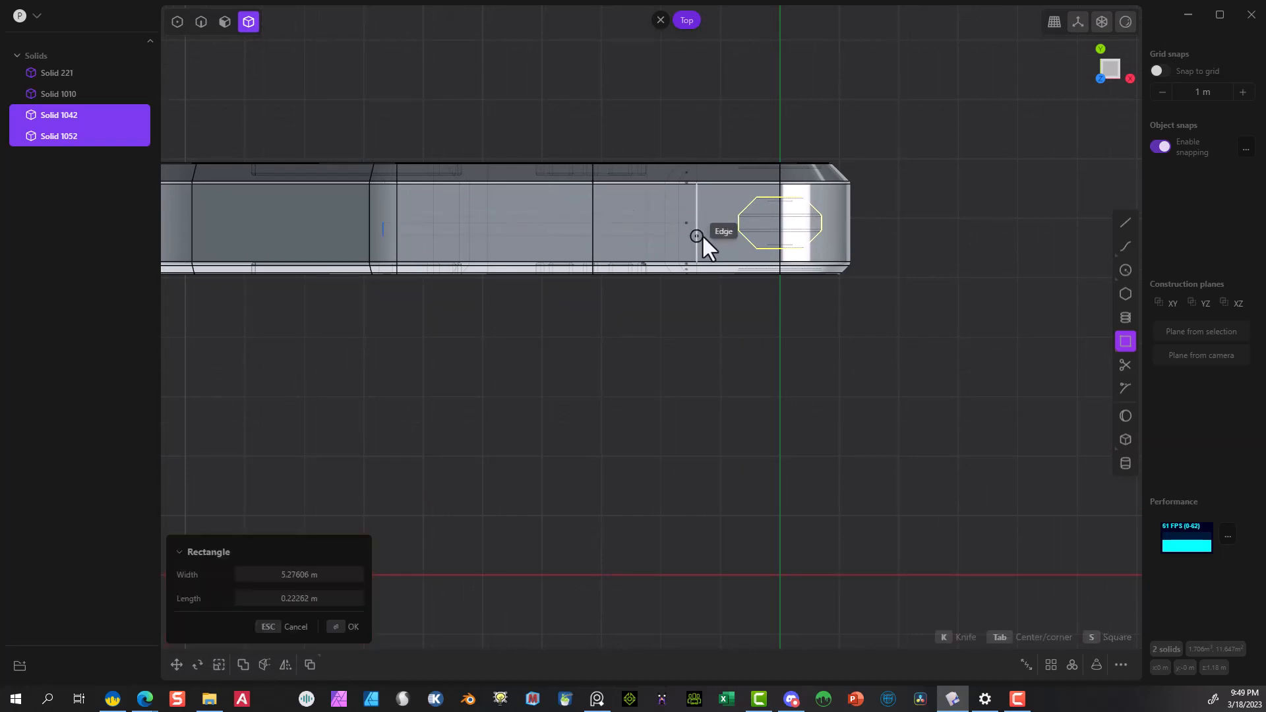
pyautogui.click(722, 237)
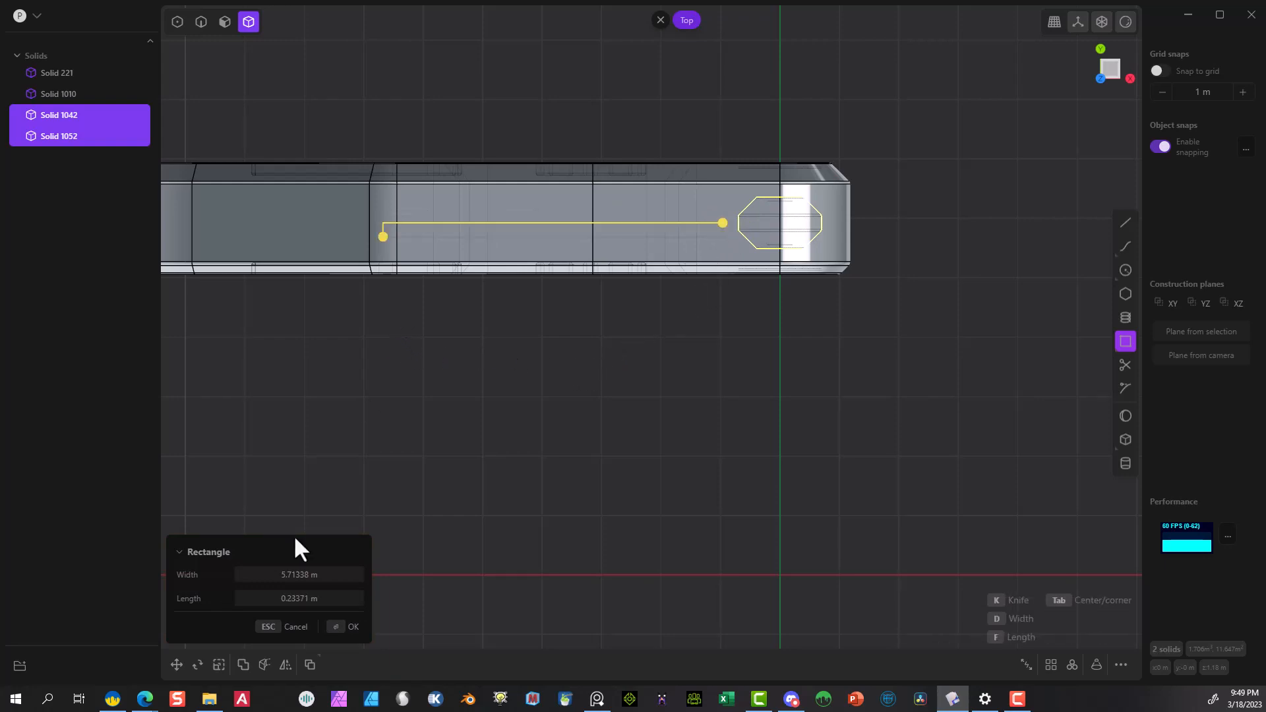
pyautogui.click(336, 626)
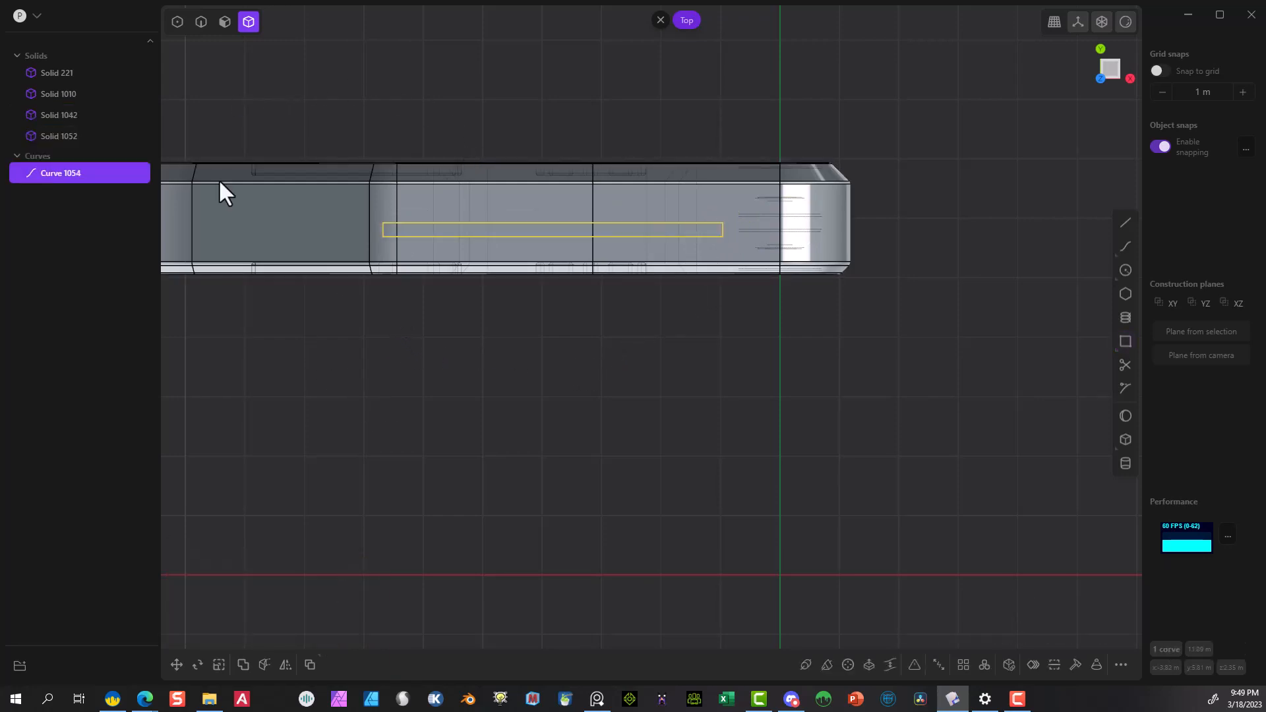
# Move the narrow rectangle 0.122 m along Y towards the middle of the arm's width.
pyautogui.click(177, 665)
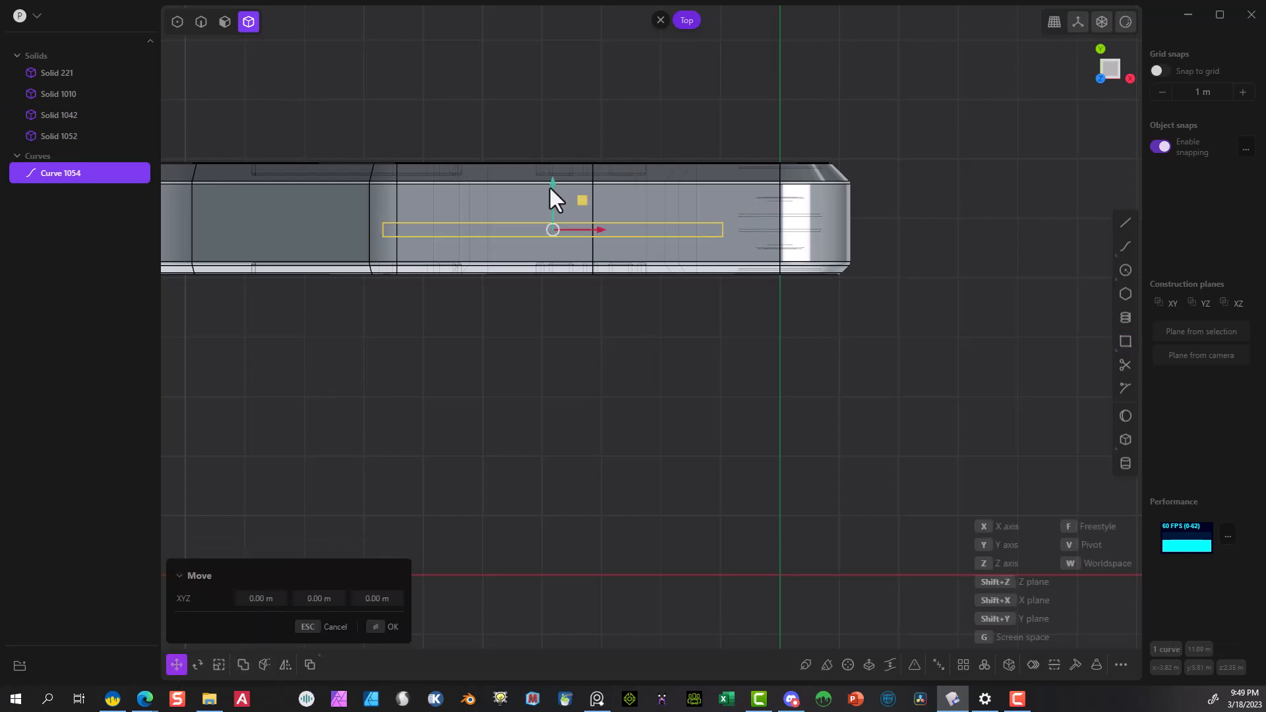
pyautogui.moveTo(552, 179); pyautogui.dragTo(552, 176)
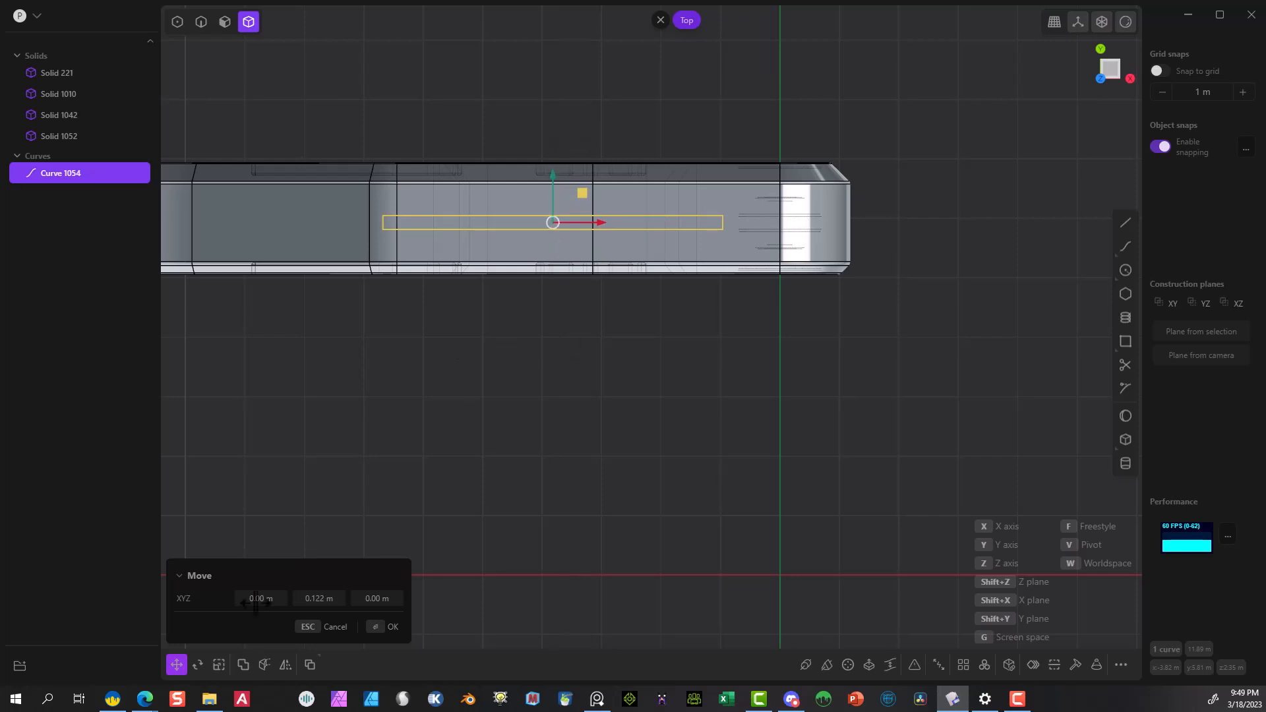
pyautogui.click(379, 626)
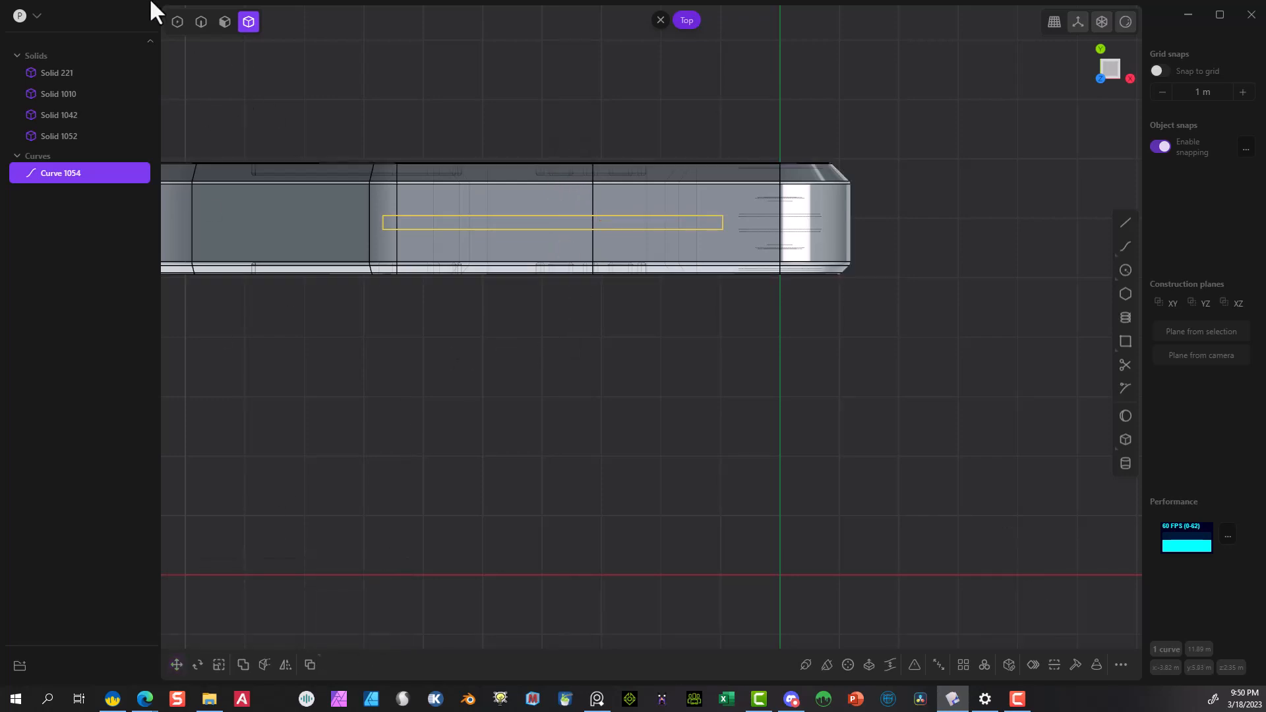
# Round all four corners of the narrow rectangle with a radius of about 0.045 m.
pyautogui.click(178, 21)
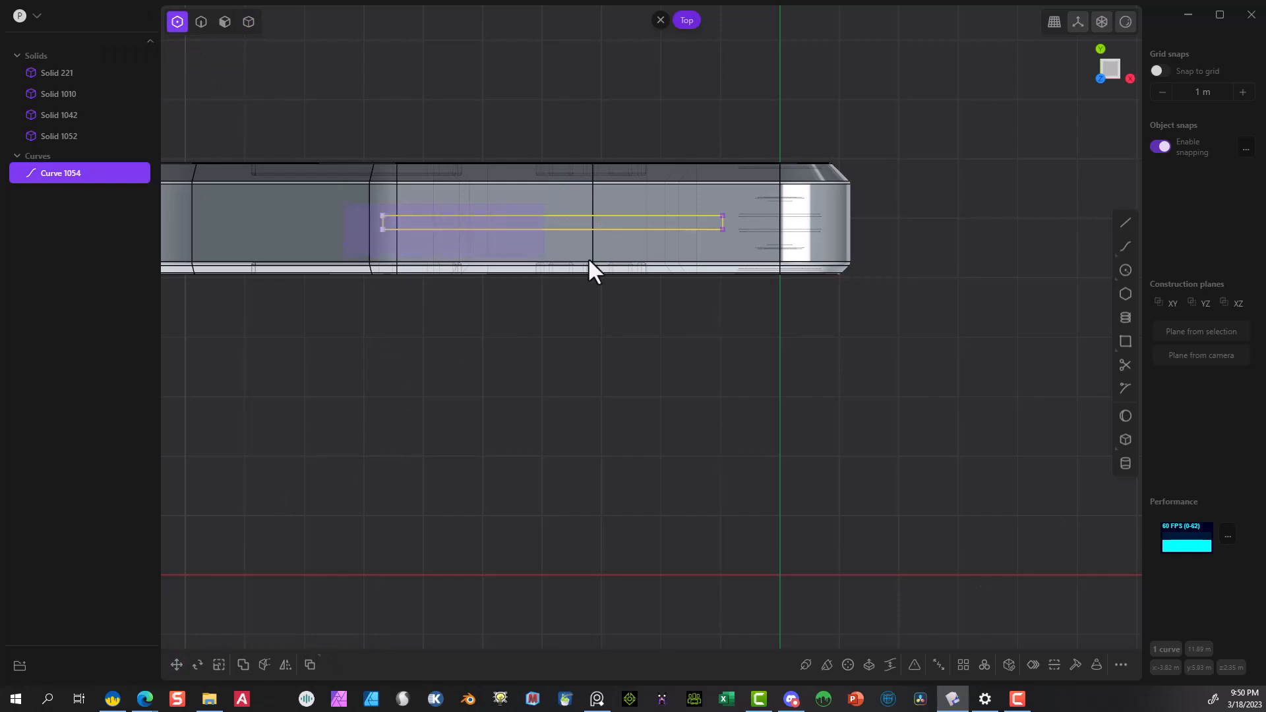
pyautogui.click(724, 242)
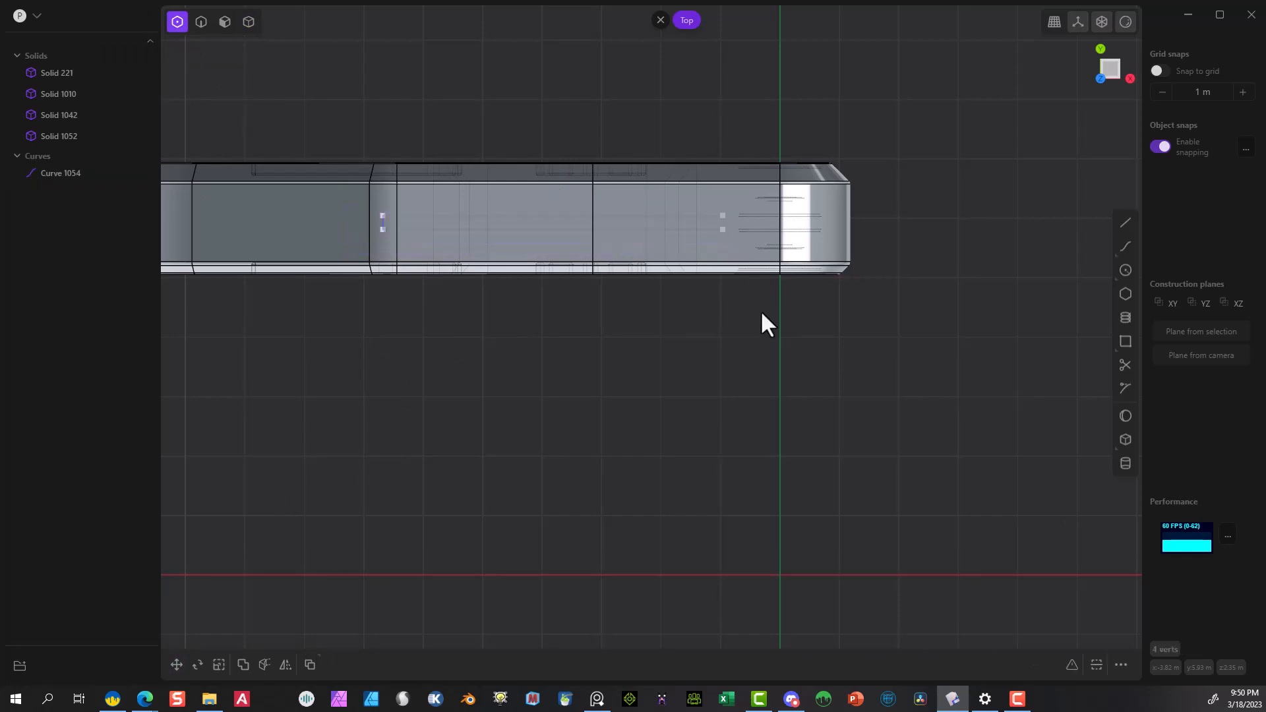
pyautogui.click(1075, 668)
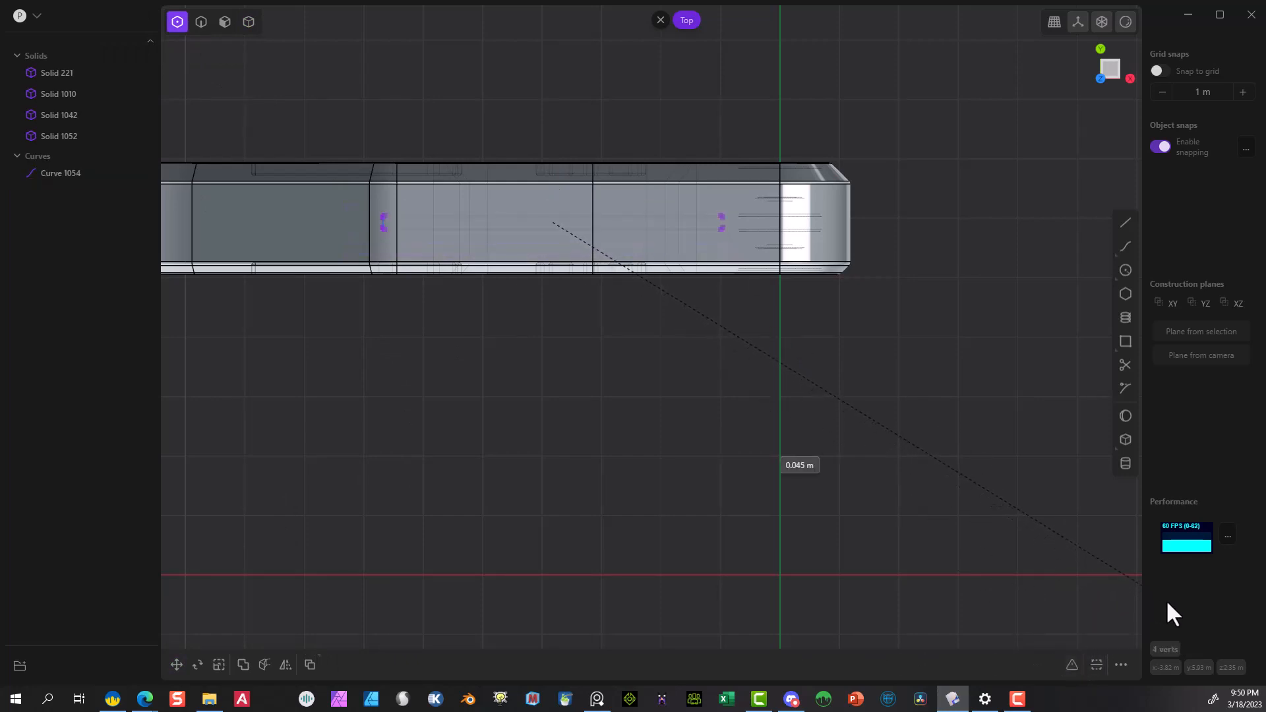
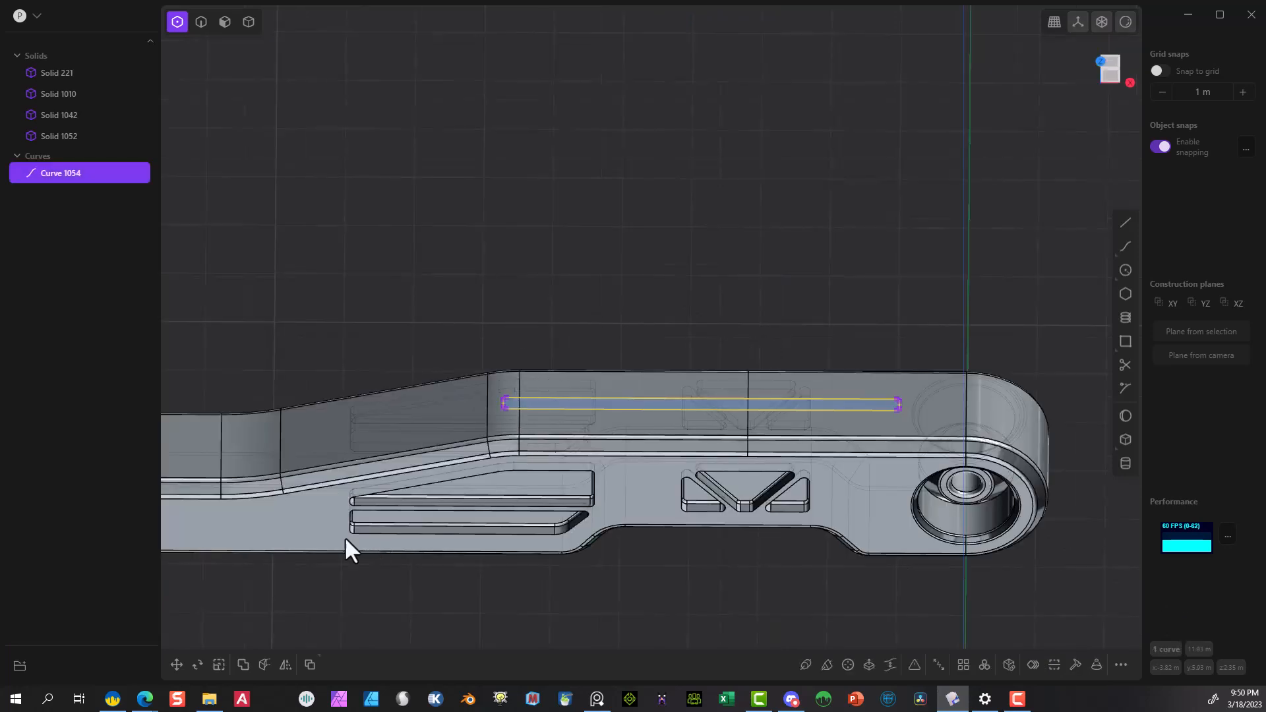
# Extrude the rounded rectangle curve by about 0.36 m to form a strip on the arm.
pyautogui.click(225, 22)
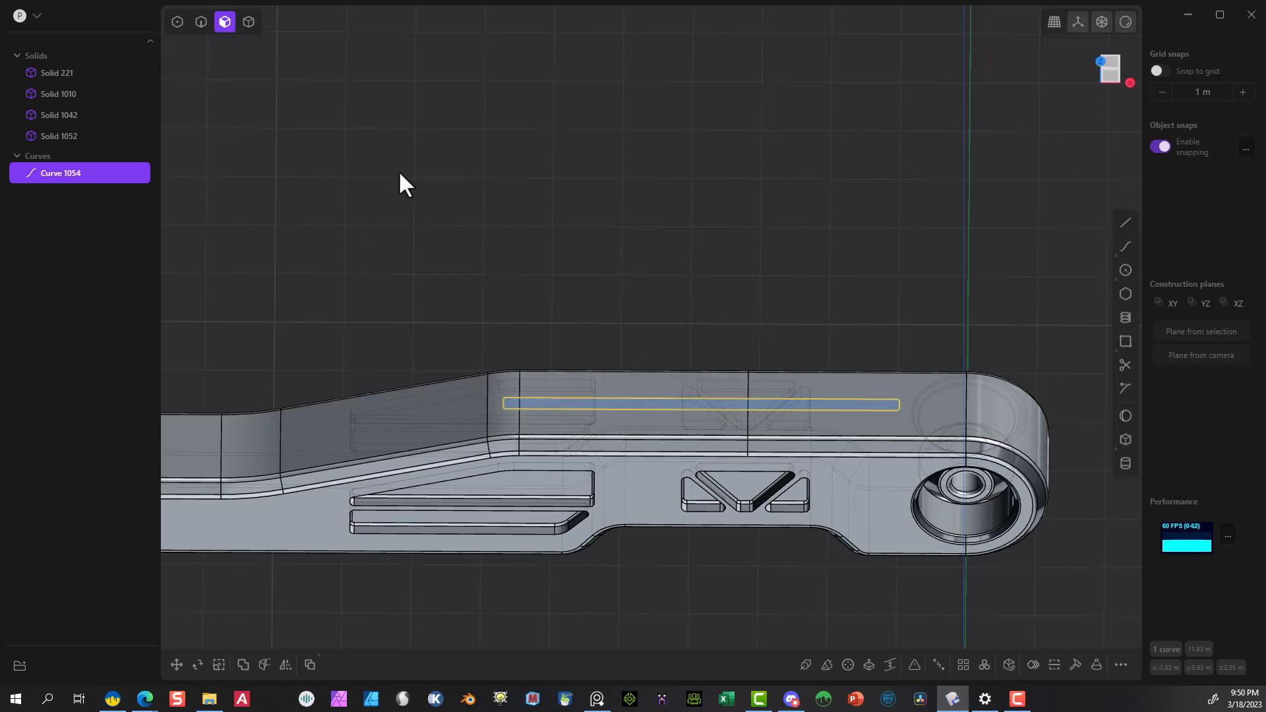
pyautogui.press('e')
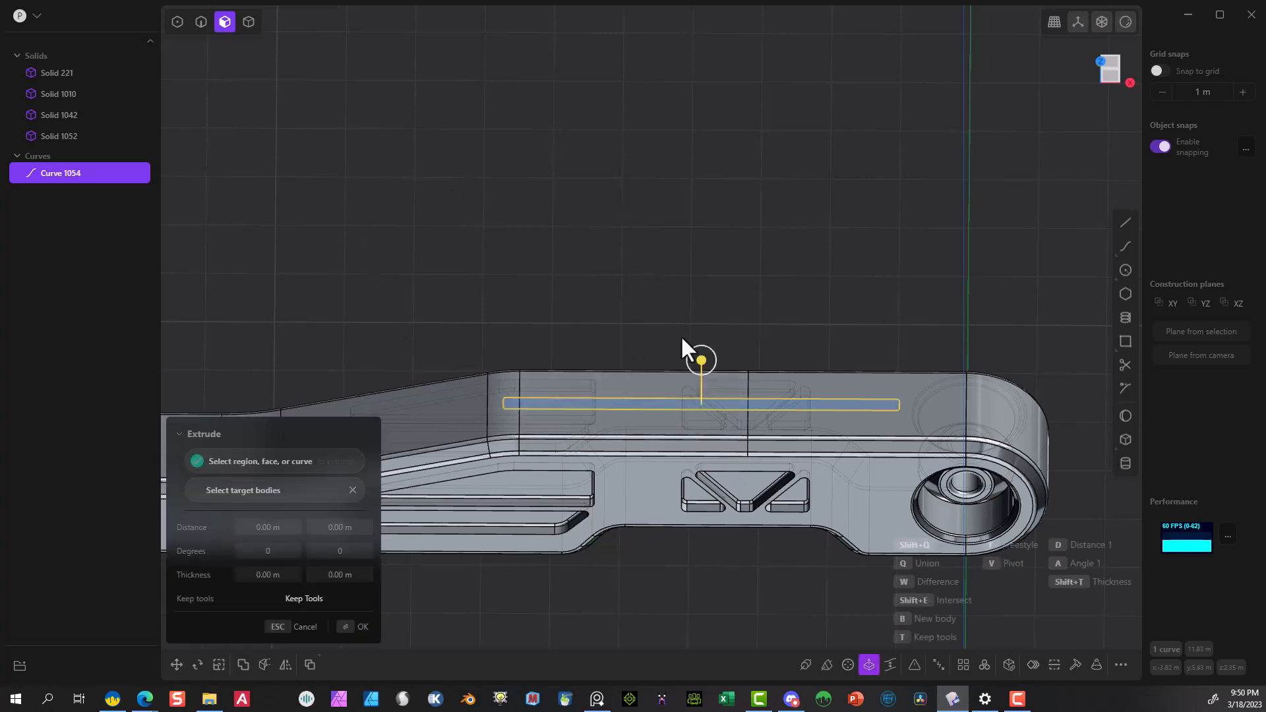
pyautogui.moveTo(701, 361); pyautogui.dragTo(704, 383)
pyautogui.moveTo(701, 377); pyautogui.dragTo(701, 390)
pyautogui.scroll(-3, 706, 428)
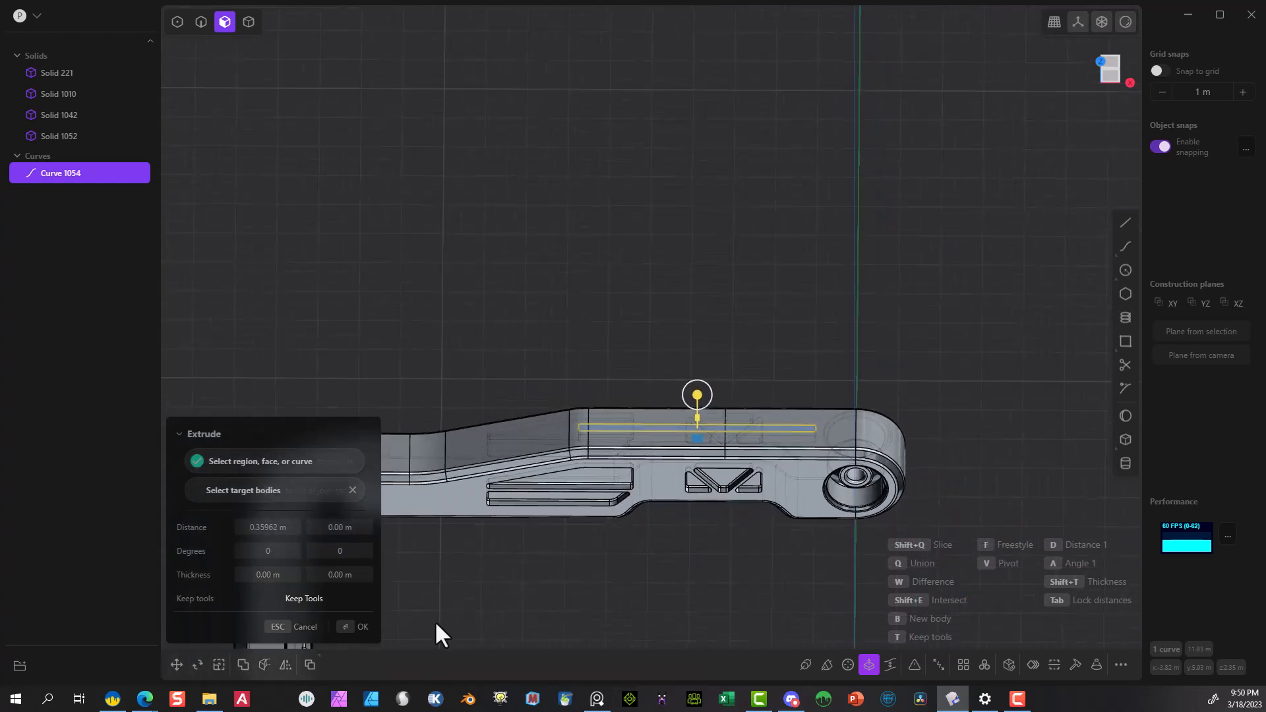
pyautogui.click(354, 627)
# Mirror the extruded strip across the frame's centre plane onto the opposite arm.
pyautogui.moveTo(703, 268); pyautogui.dragTo(557, 314, button='right')
pyautogui.scroll(-3, 558, 314)
pyautogui.moveTo(558, 317); pyautogui.dragTo(552, 378, button='middle')
pyautogui.moveTo(461, 504); pyautogui.dragTo(552, 323, button='middle')
pyautogui.scroll(4, 553, 322)
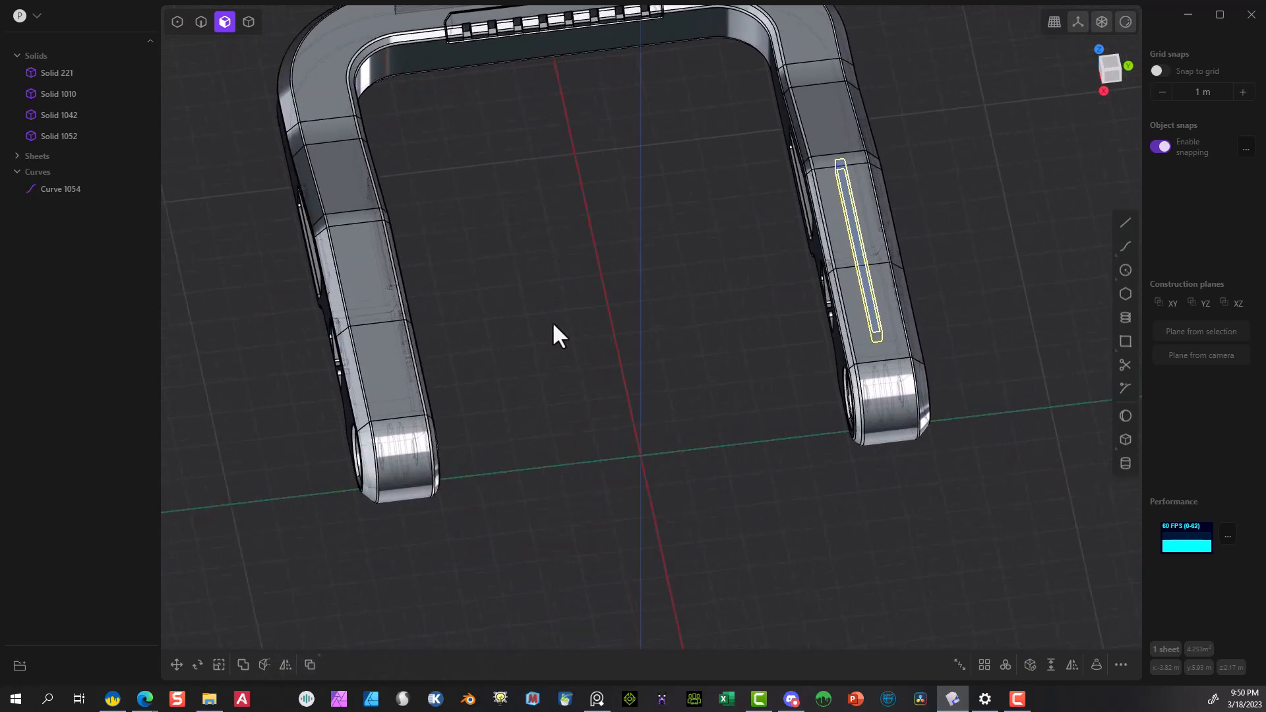
pyautogui.click(286, 663)
pyautogui.click(669, 461)
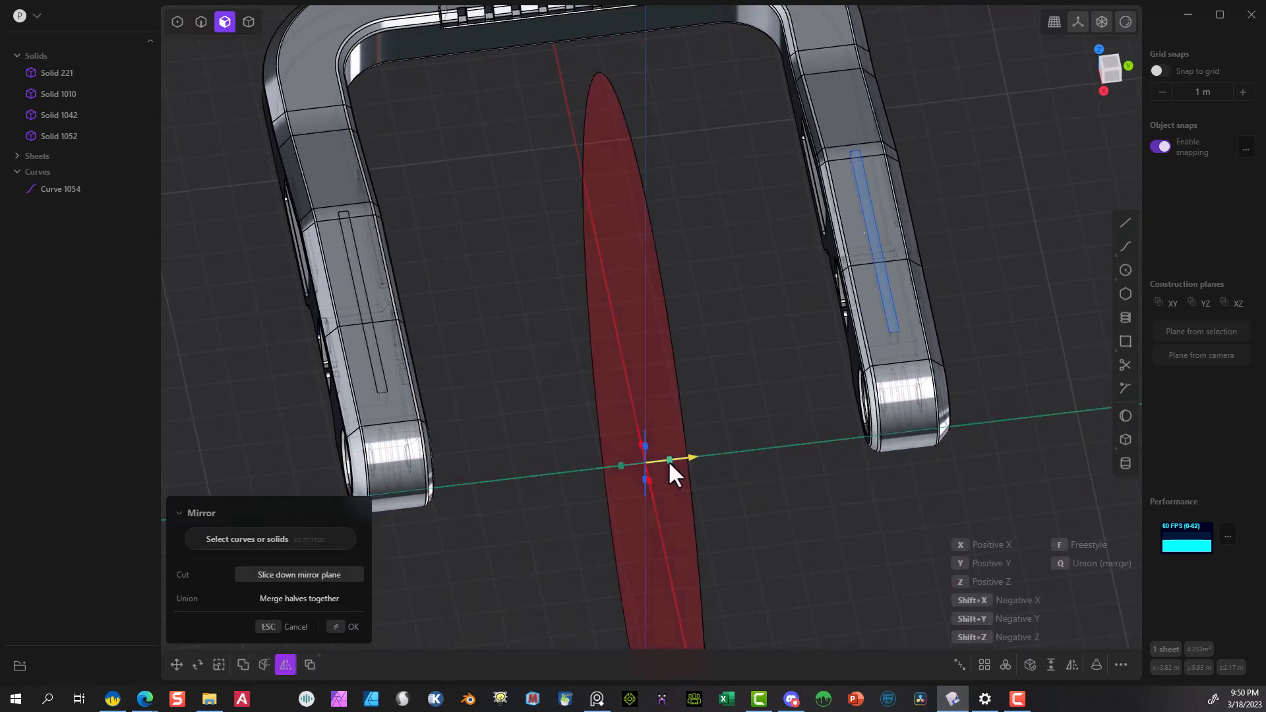
pyautogui.click(347, 627)
# Delete the leftover rounded rectangle curve, keeping the extruded strips.
pyautogui.moveTo(619, 435); pyautogui.dragTo(557, 398, button='middle')
pyautogui.scroll(5, 459, 365)
pyautogui.scroll(-3, 590, 318)
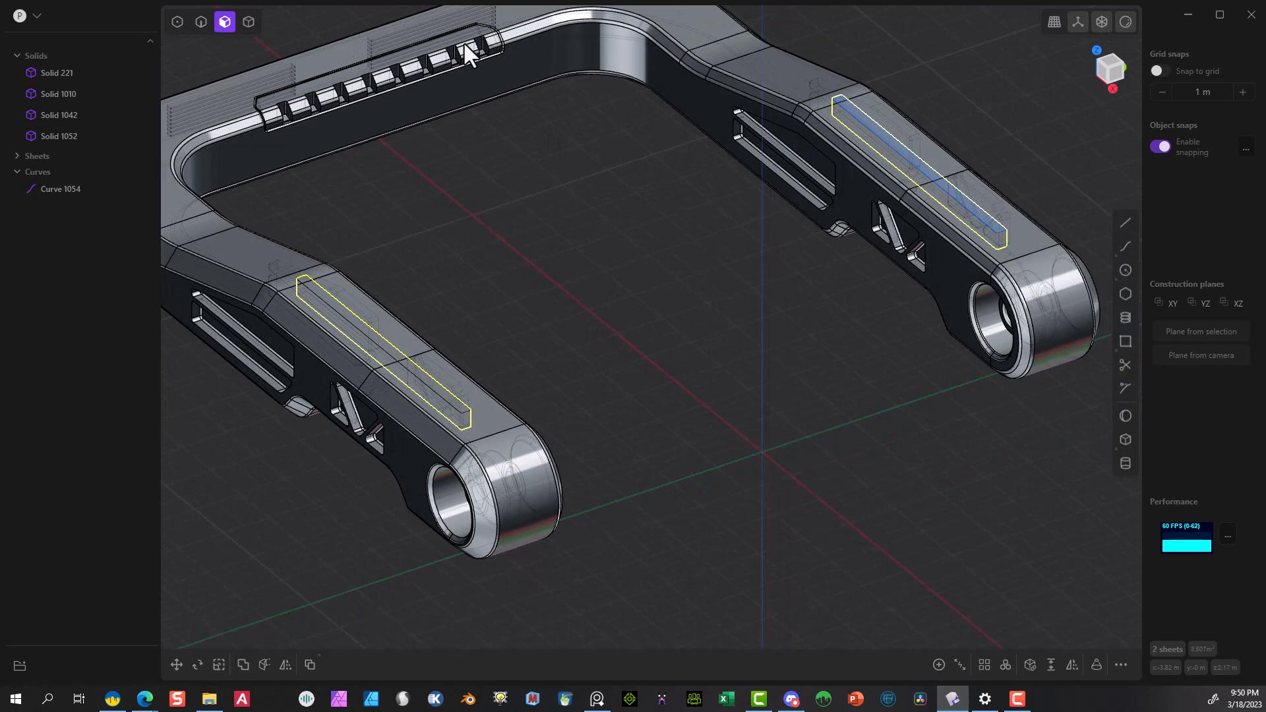
pyautogui.click(98, 187)
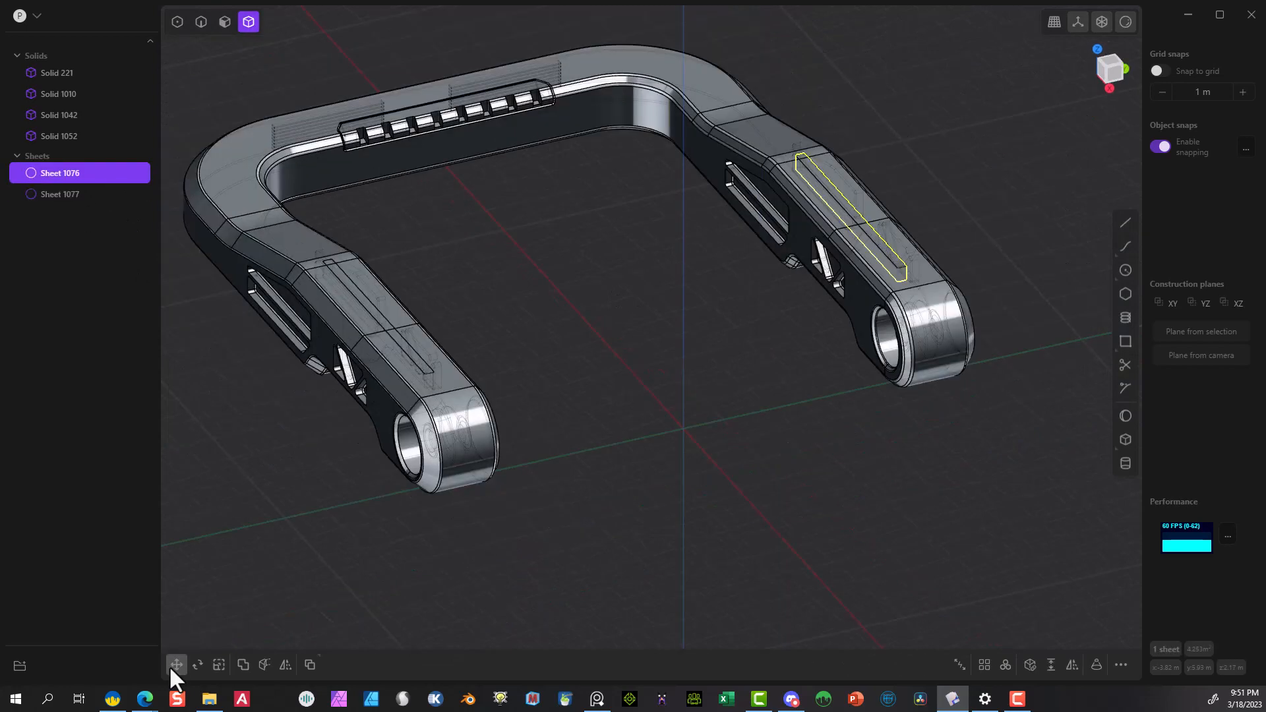
# Move the original extruded strip about 1.567 m up along Z so it sits clear above its arm.
pyautogui.click(173, 664)
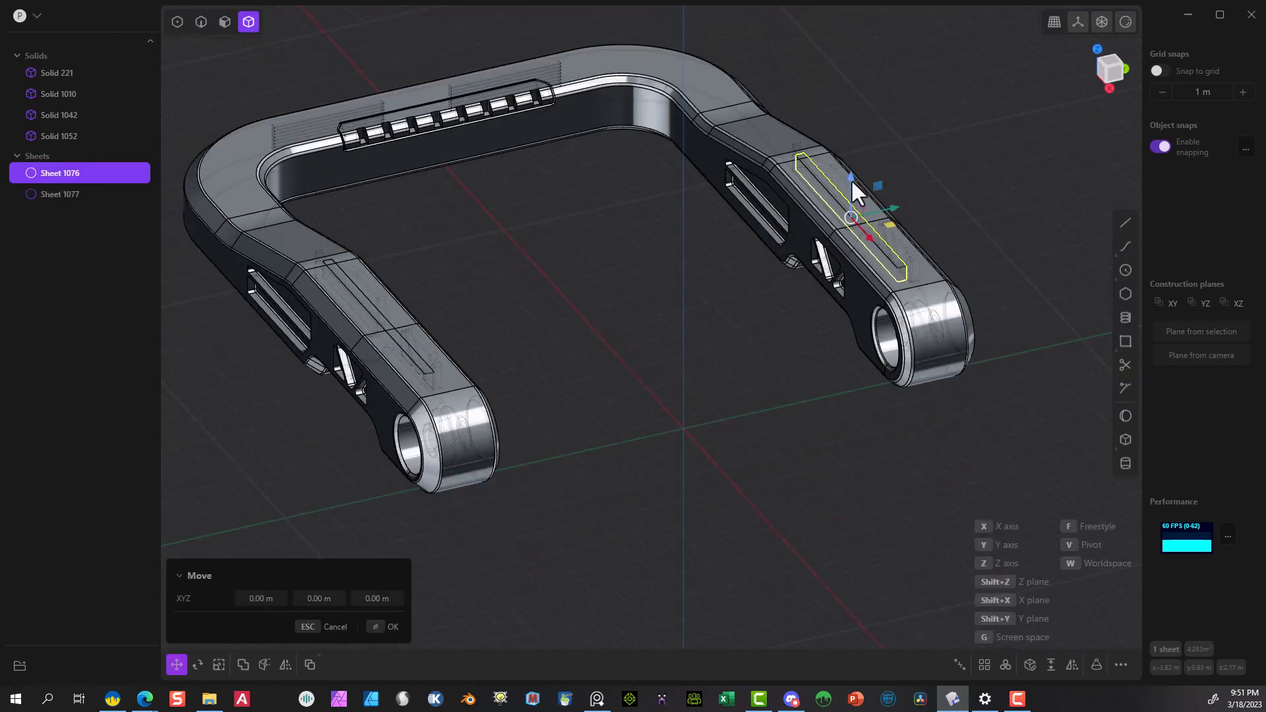
pyautogui.moveTo(851, 179); pyautogui.dragTo(853, 120)
pyautogui.scroll(5, 931, 82)
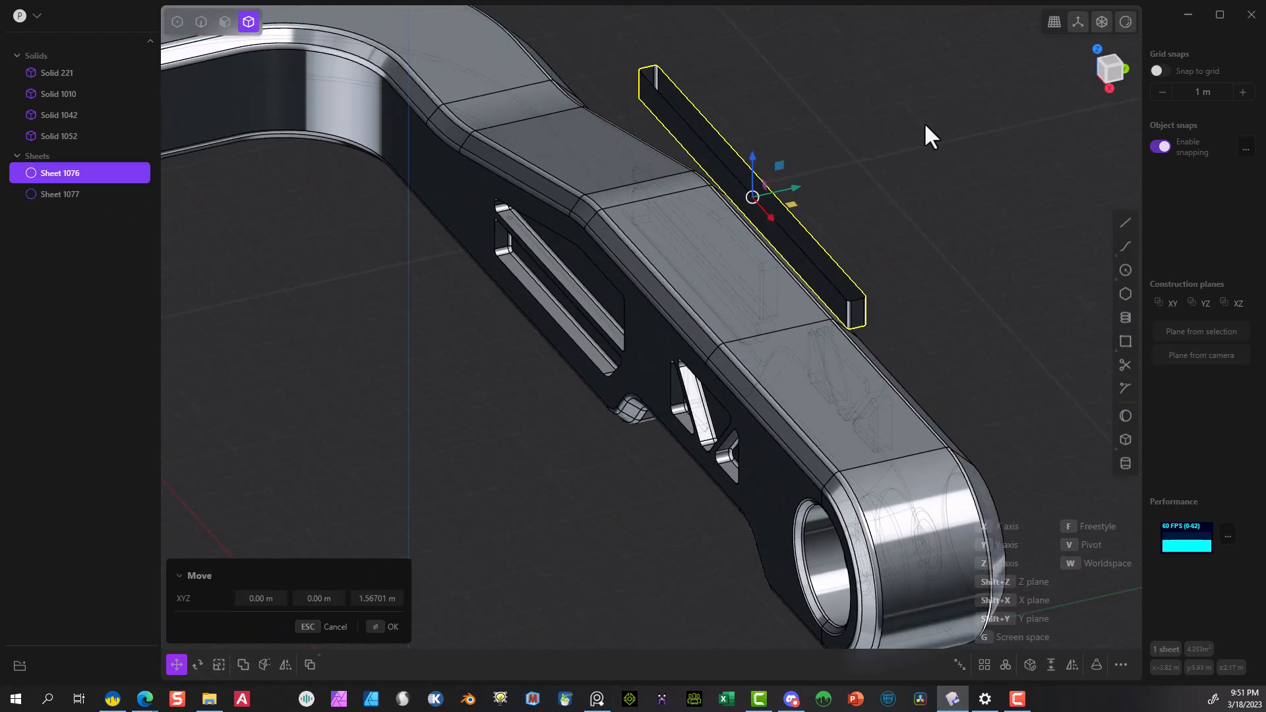
pyautogui.moveTo(930, 135); pyautogui.dragTo(903, 189, button='middle')
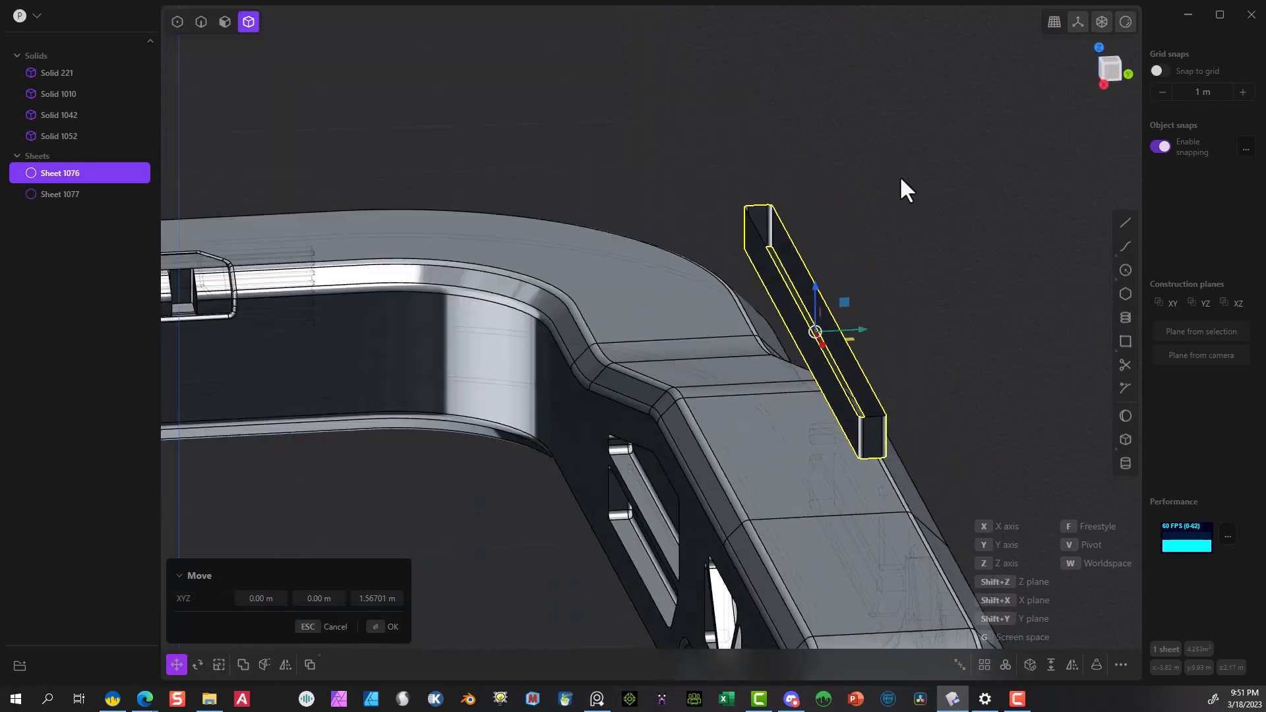
pyautogui.scroll(-10, 900, 181)
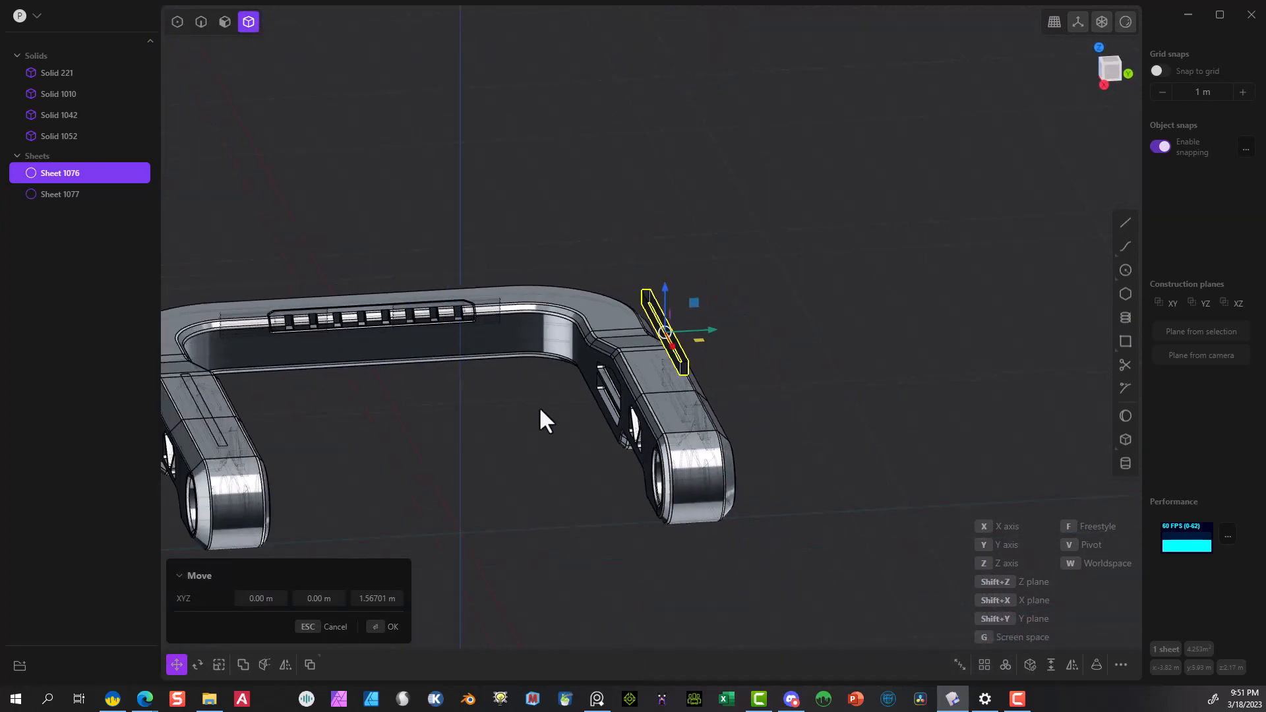
pyautogui.scroll(-3, 422, 414)
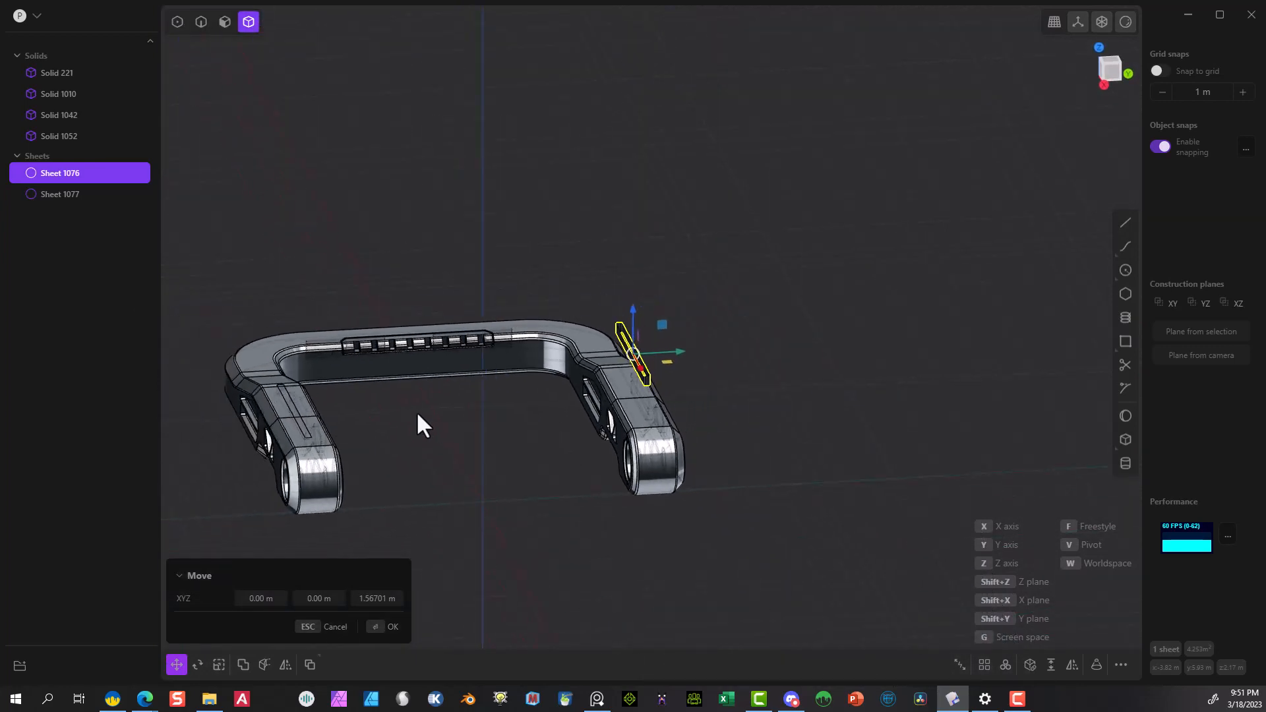
pyautogui.click(384, 627)
# Delete the mirrored strip on the opposite arm, leaving only the raised original.
pyautogui.click(303, 422)
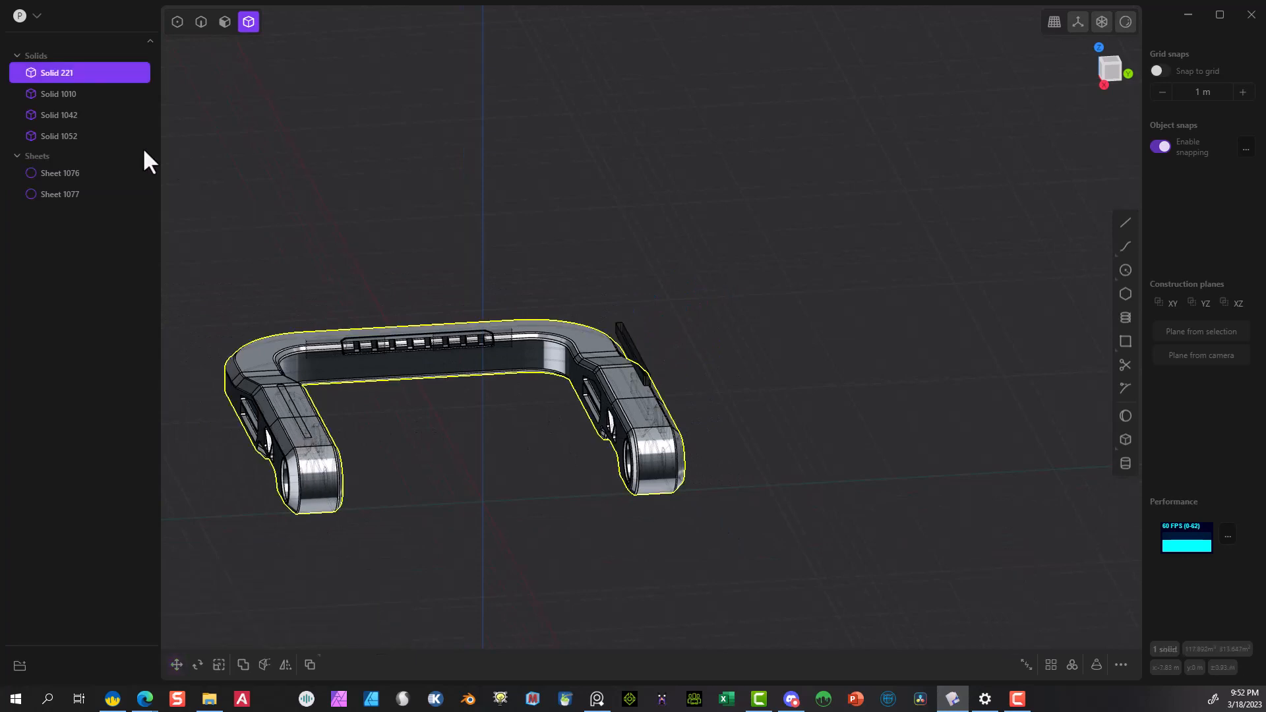
pyautogui.click(59, 172)
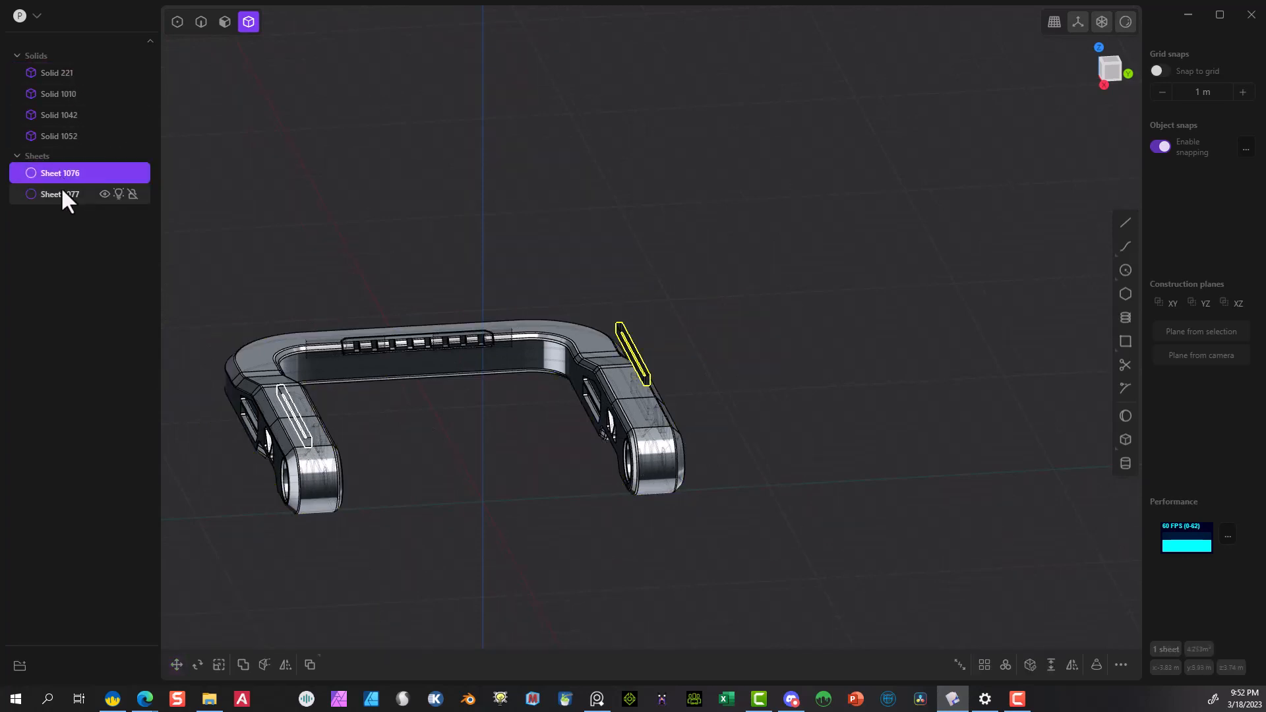
pyautogui.click(62, 192)
pyautogui.press('Delete')
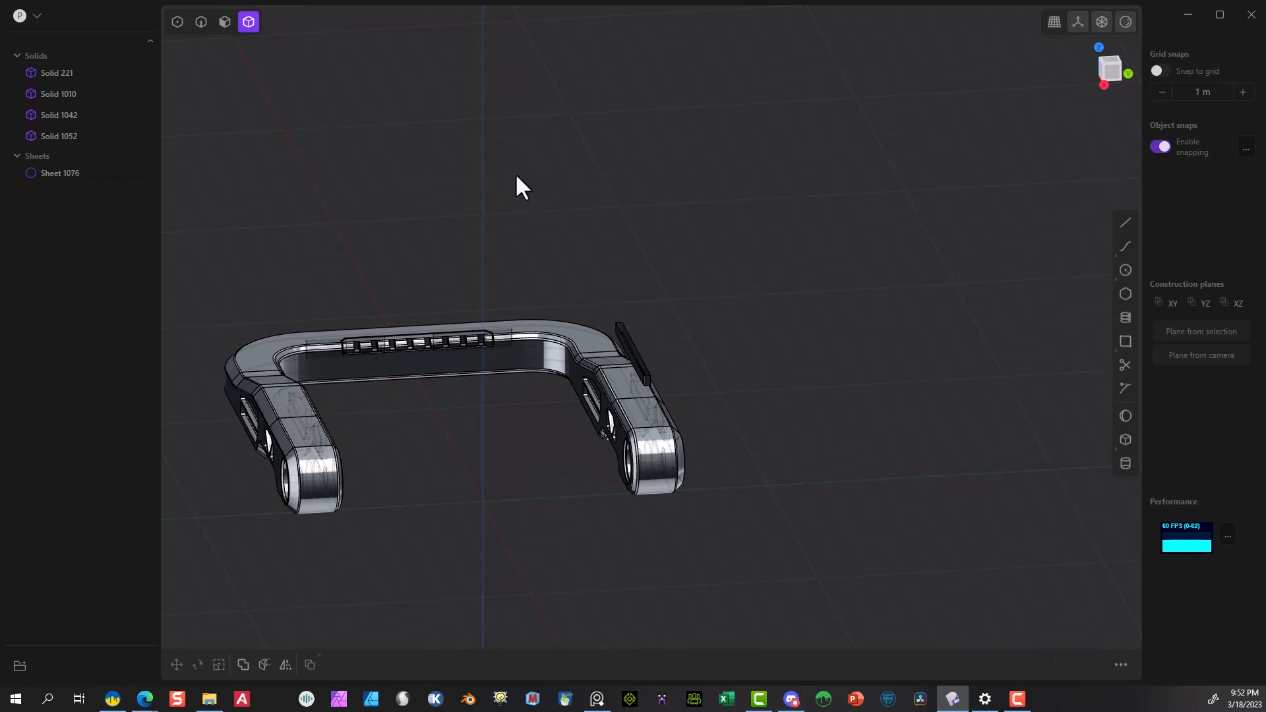
pyautogui.scroll(10, 626, 331)
pyautogui.scroll(5, 613, 342)
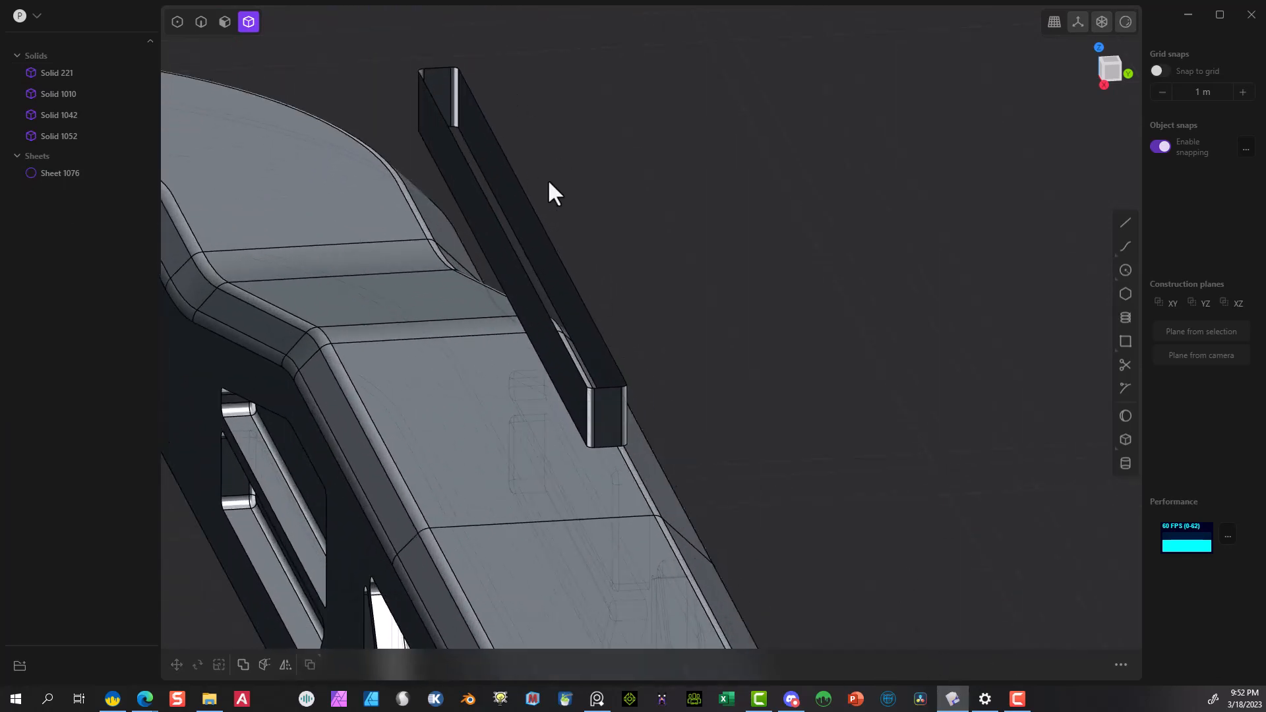
pyautogui.moveTo(549, 185); pyautogui.dragTo(178, 318, button='middle')
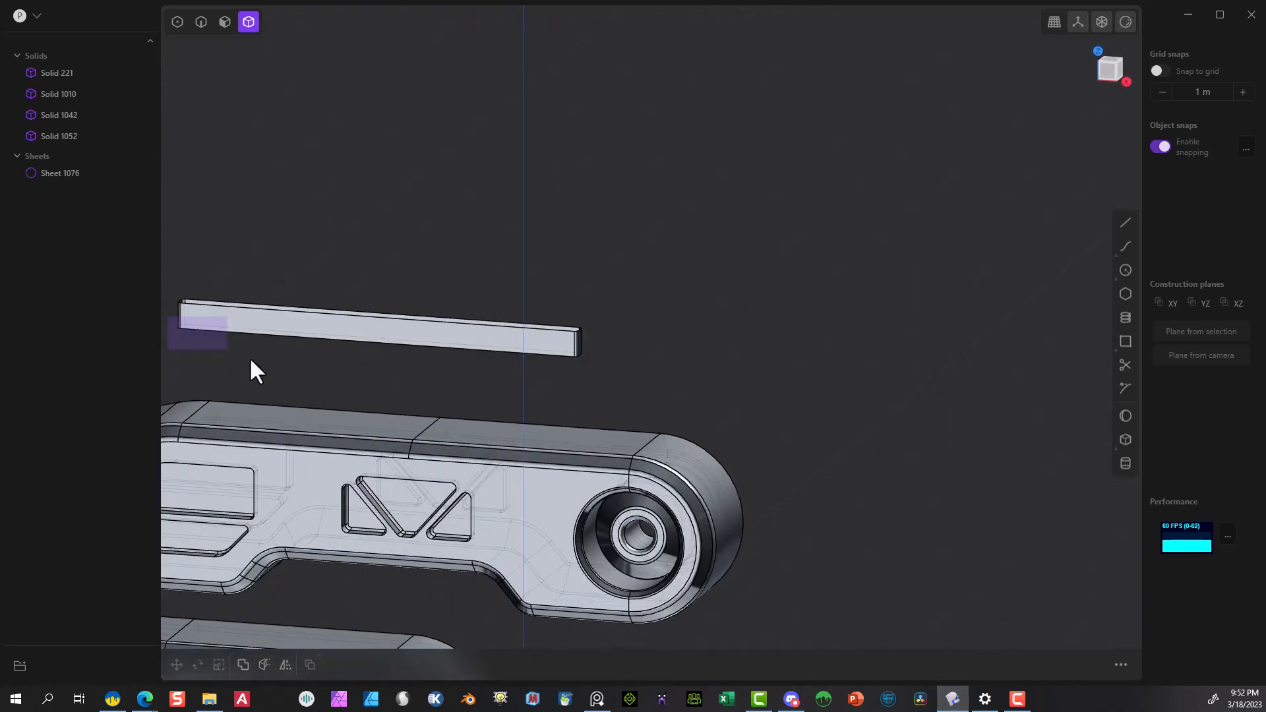
# Patch the open lower end of the raised strip by filling its bottom edge loop.
pyautogui.moveTo(250, 359); pyautogui.dragTo(645, 404)
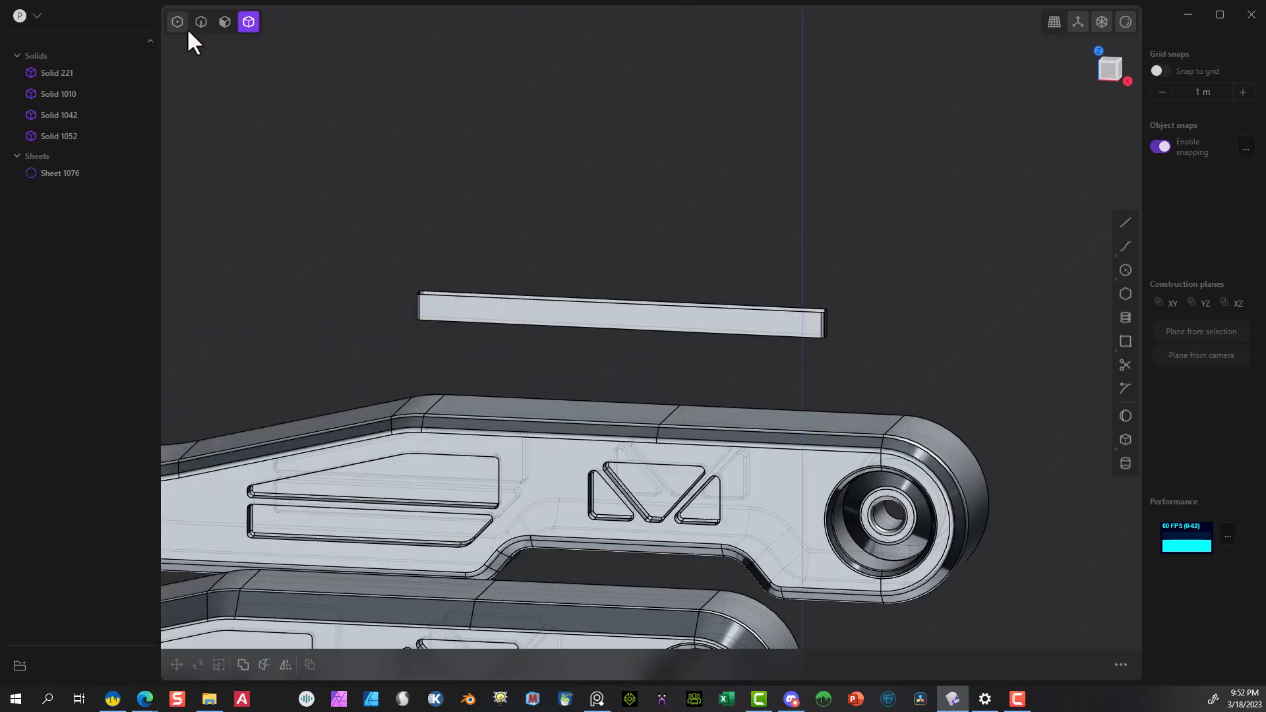
pyautogui.click(201, 21)
pyautogui.moveTo(390, 304); pyautogui.dragTo(916, 360)
pyautogui.press('f')
pyautogui.moveTo(892, 283); pyautogui.dragTo(791, 324)
pyautogui.moveTo(512, 229); pyautogui.dragTo(637, 256, button='middle')
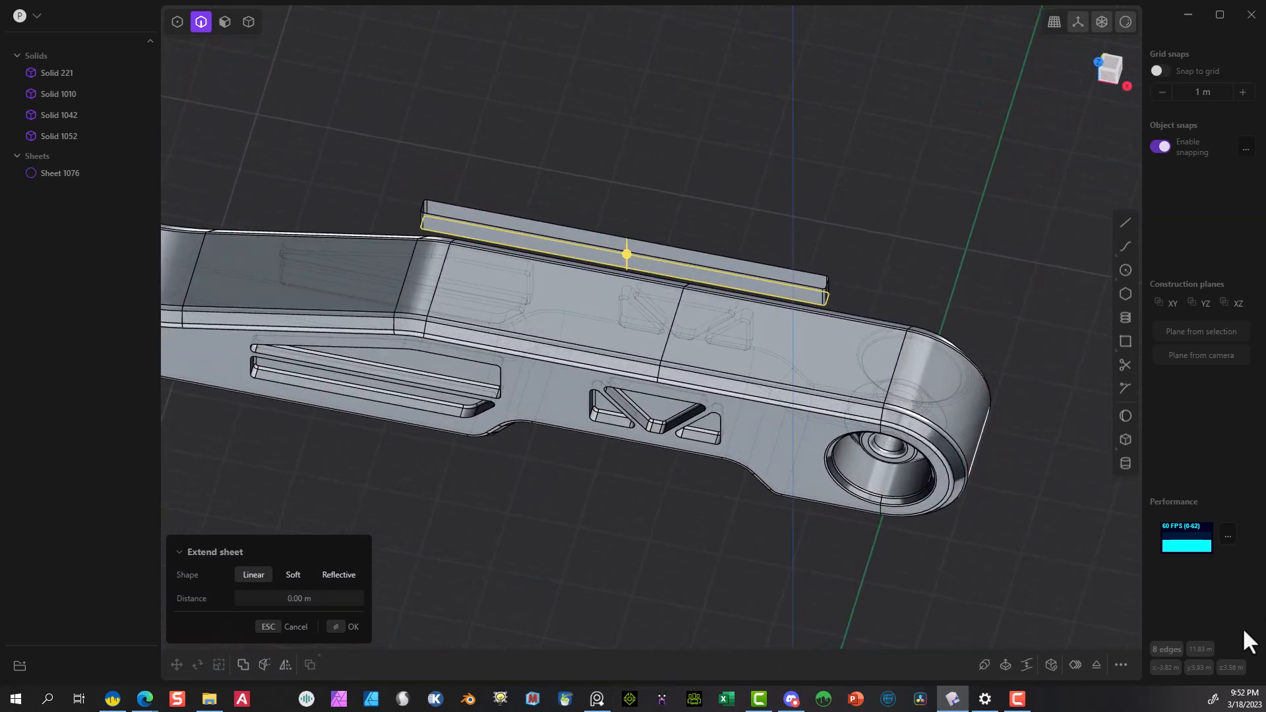
pyautogui.click(1071, 663)
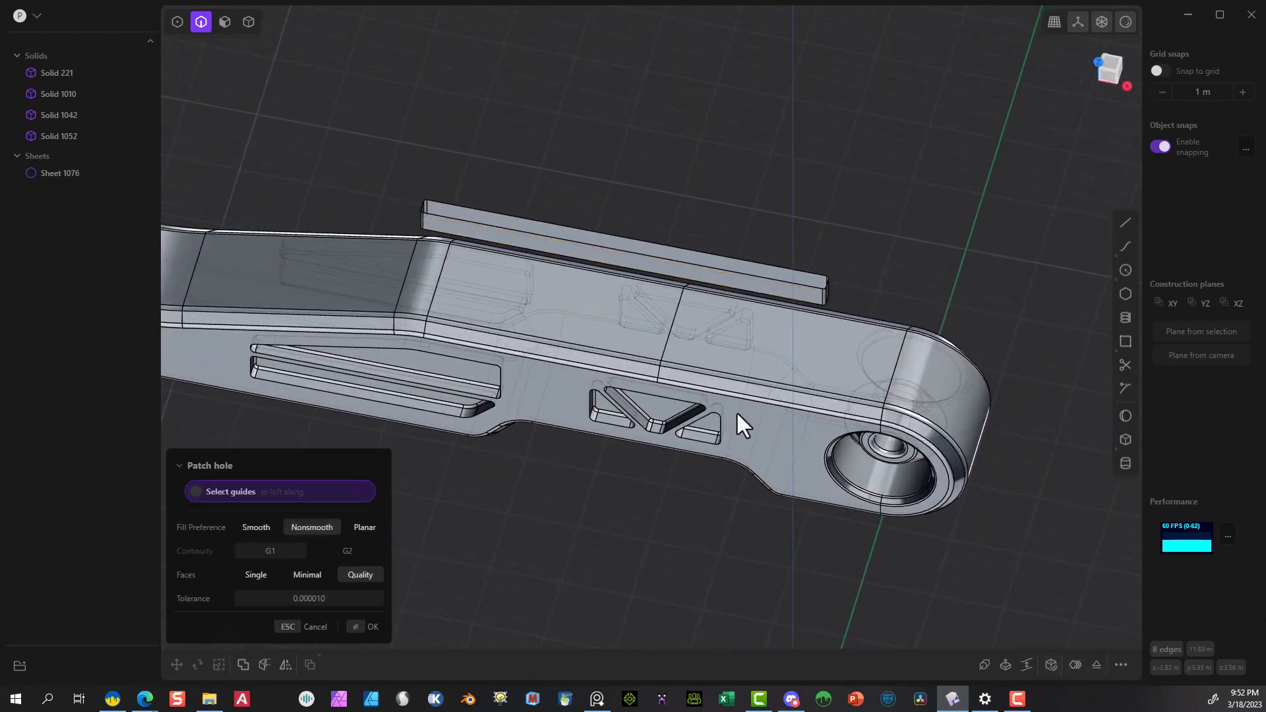
pyautogui.moveTo(474, 195); pyautogui.dragTo(529, 104, button='middle')
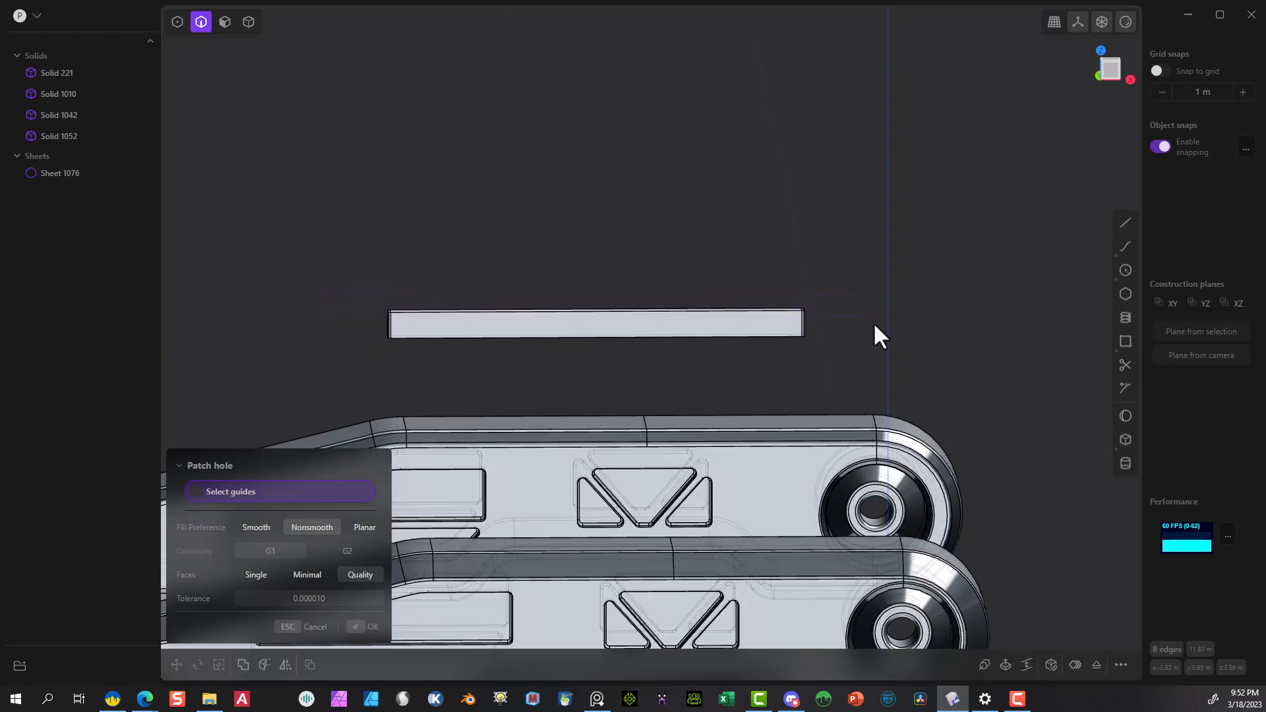
pyautogui.click(354, 628)
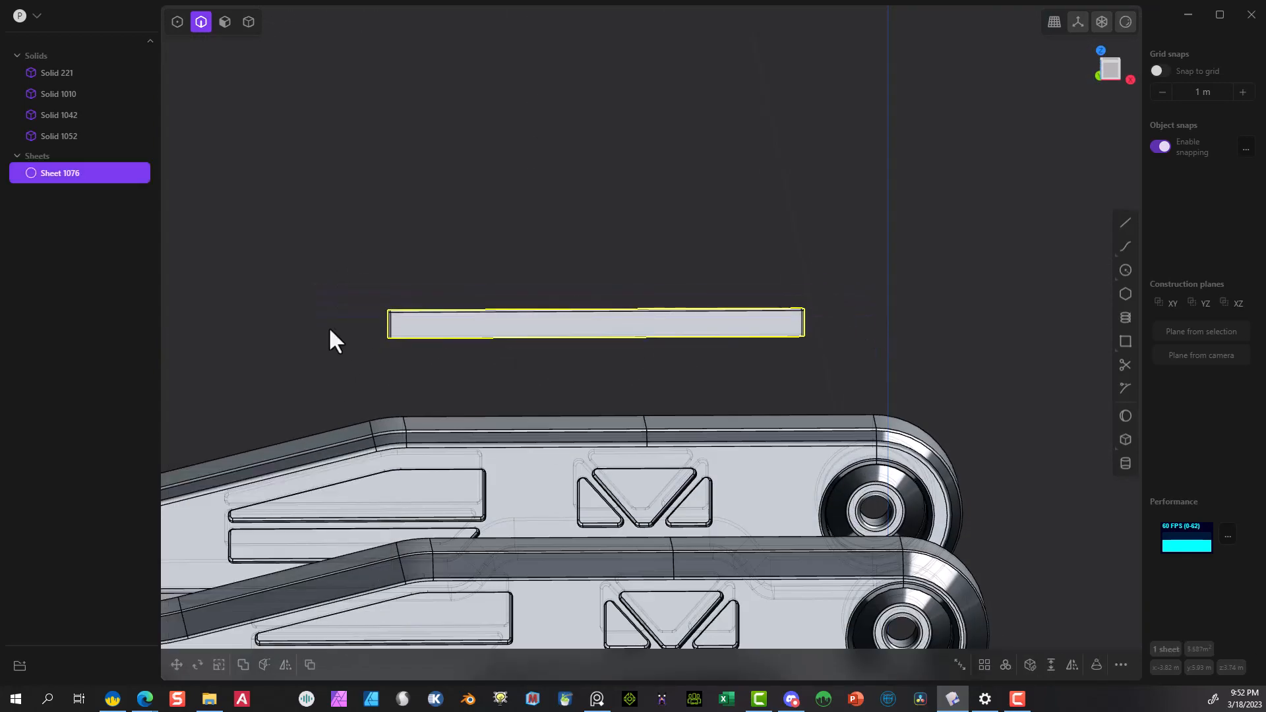
# Patch the strip's open upper edge loop to close it into a solid.
pyautogui.click(329, 266)
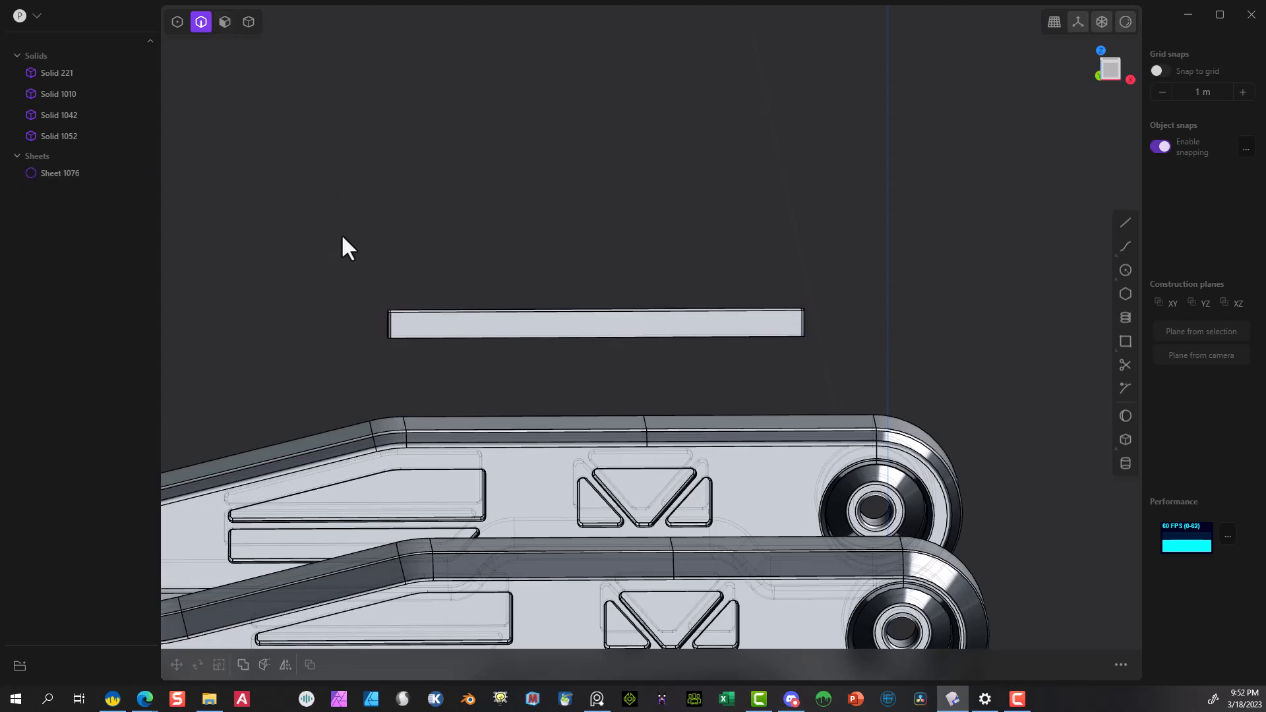
pyautogui.moveTo(350, 248); pyautogui.dragTo(942, 318)
pyautogui.press('e')
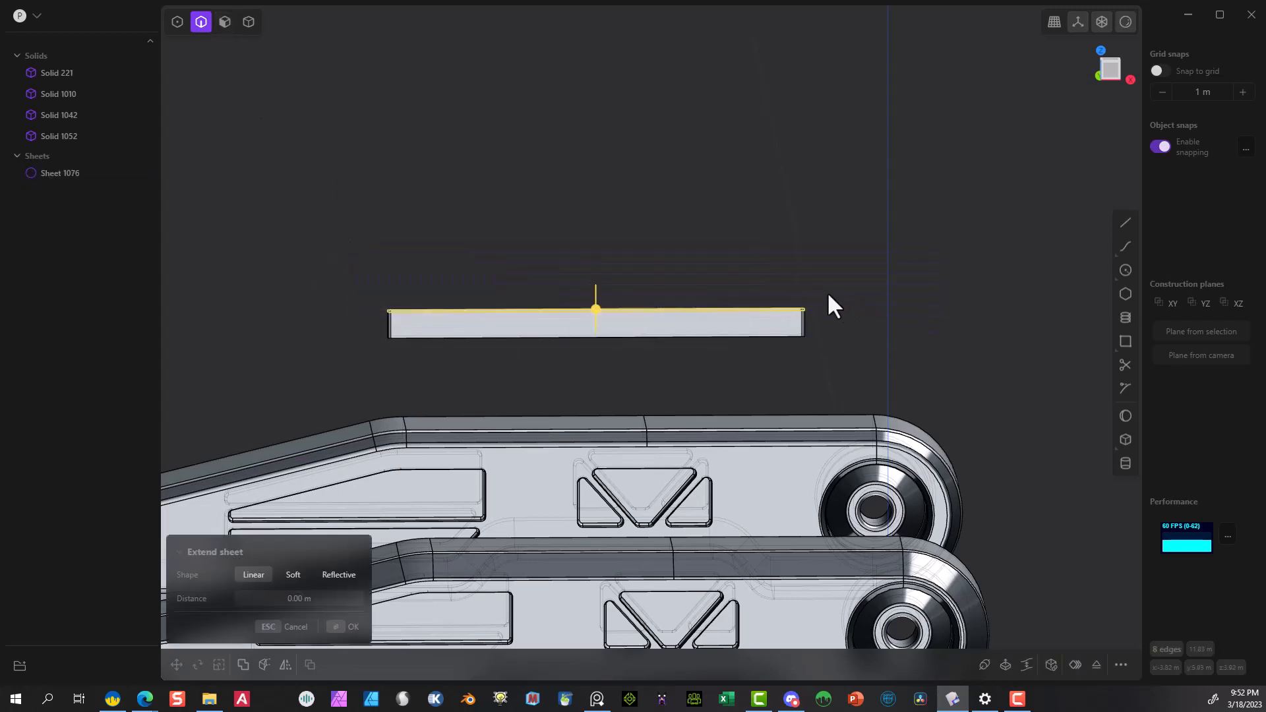
pyautogui.moveTo(861, 323); pyautogui.dragTo(903, 399, button='middle')
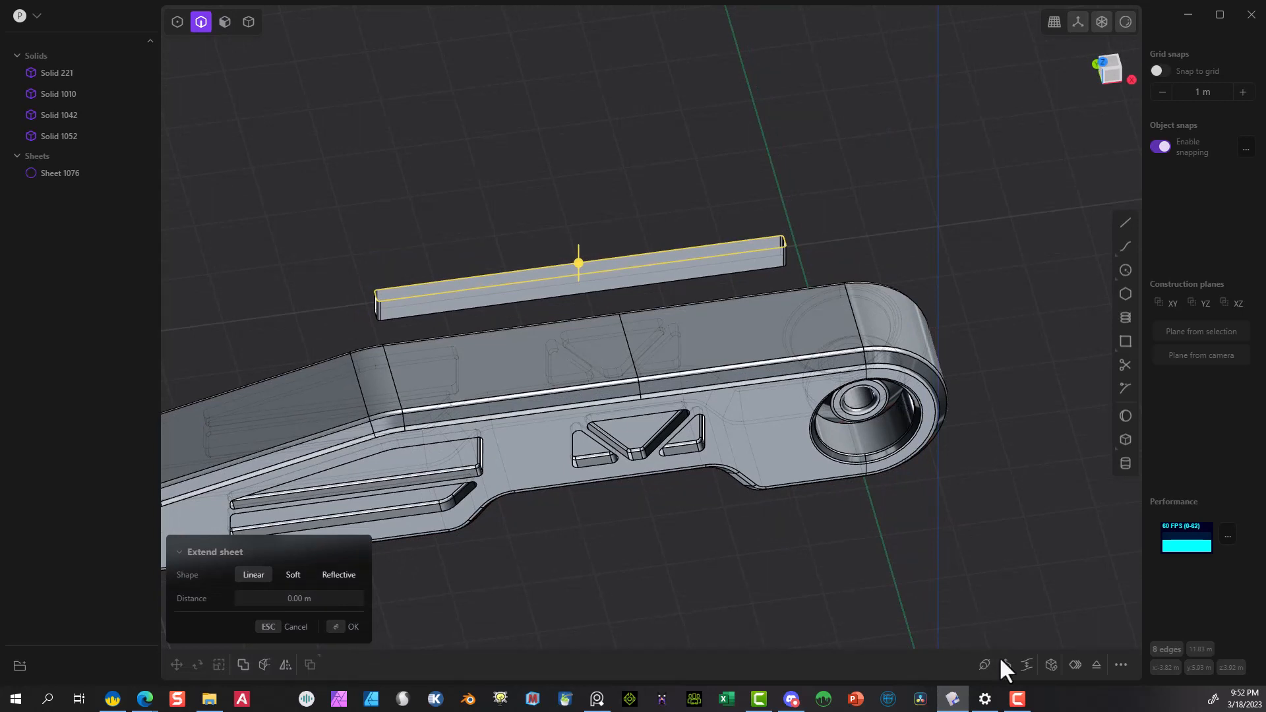
pyautogui.click(1049, 665)
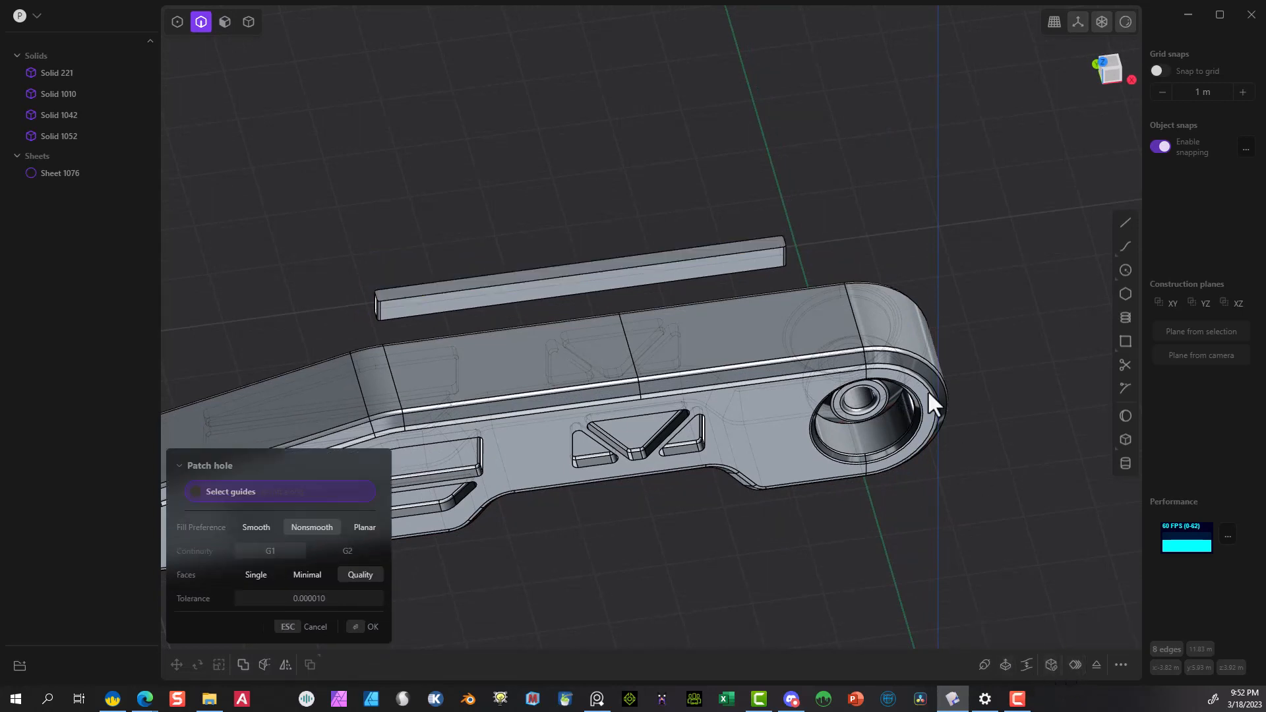
pyautogui.click(365, 626)
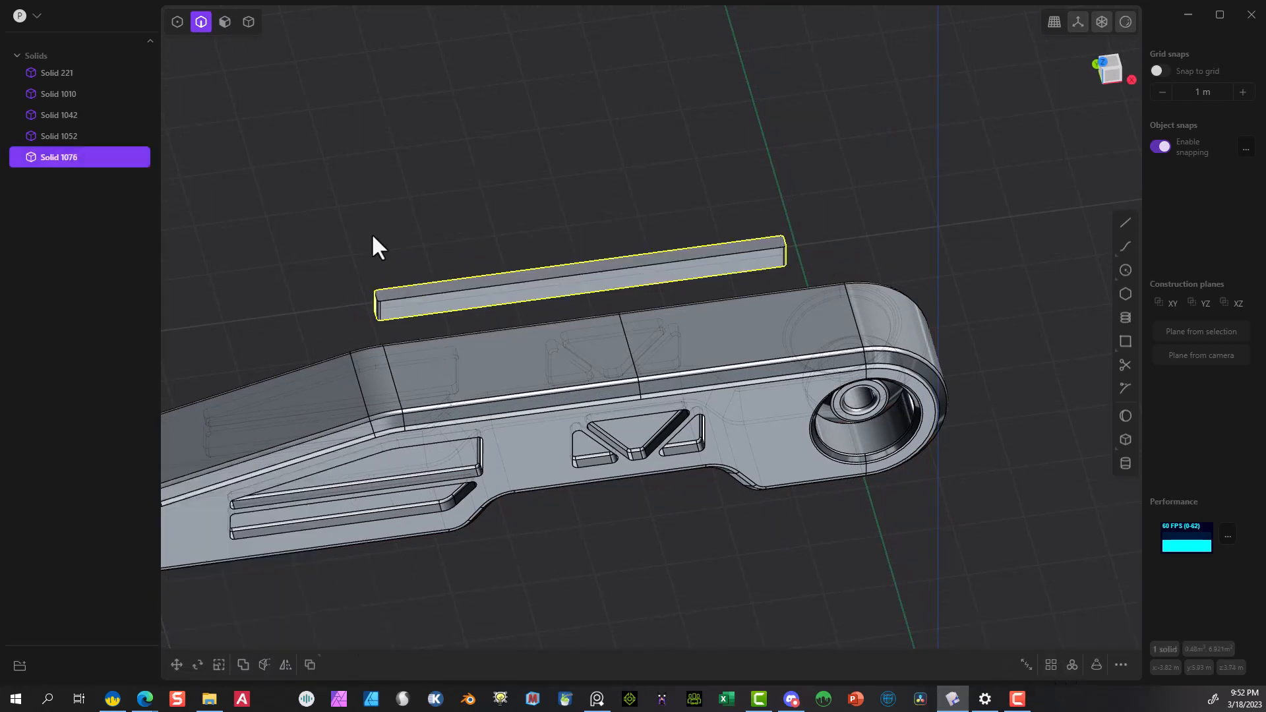
# Fillet the strip's lower edges with a radius of about 0.045 m.
pyautogui.click(443, 311)
pyautogui.press('f')
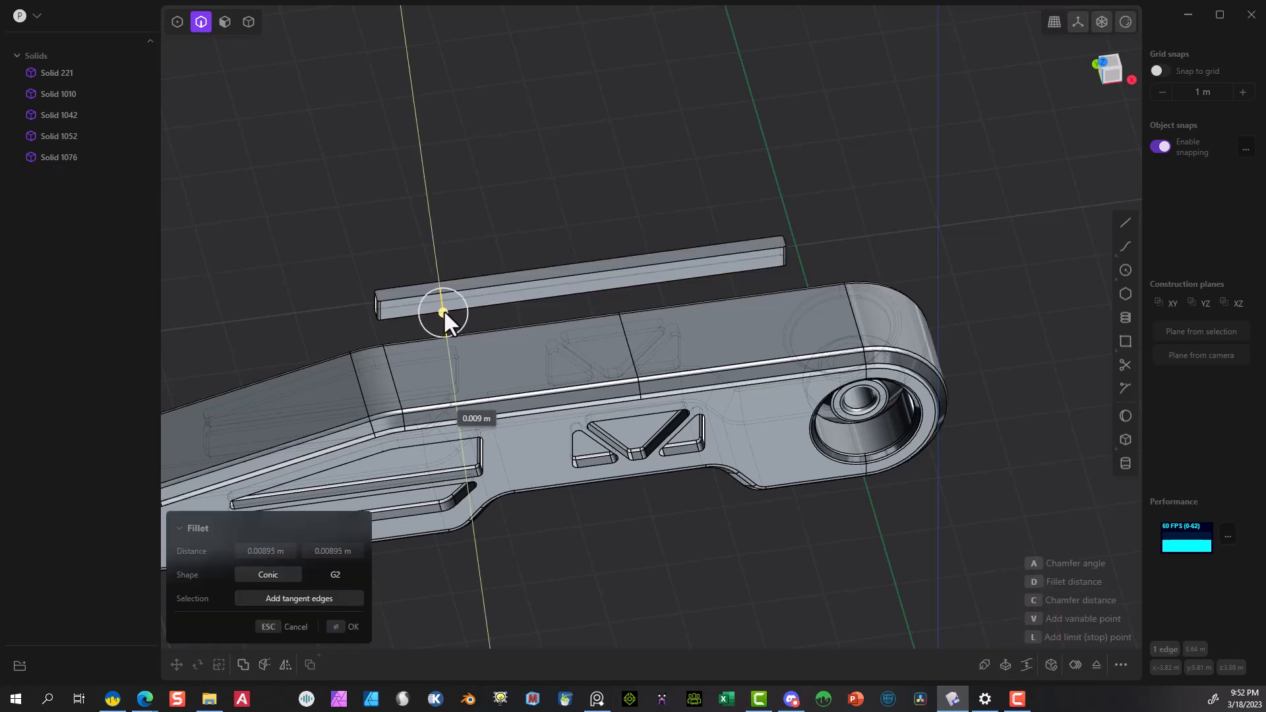
pyautogui.moveTo(443, 310); pyautogui.dragTo(529, 256, button='middle')
pyautogui.scroll(3, 393, 383)
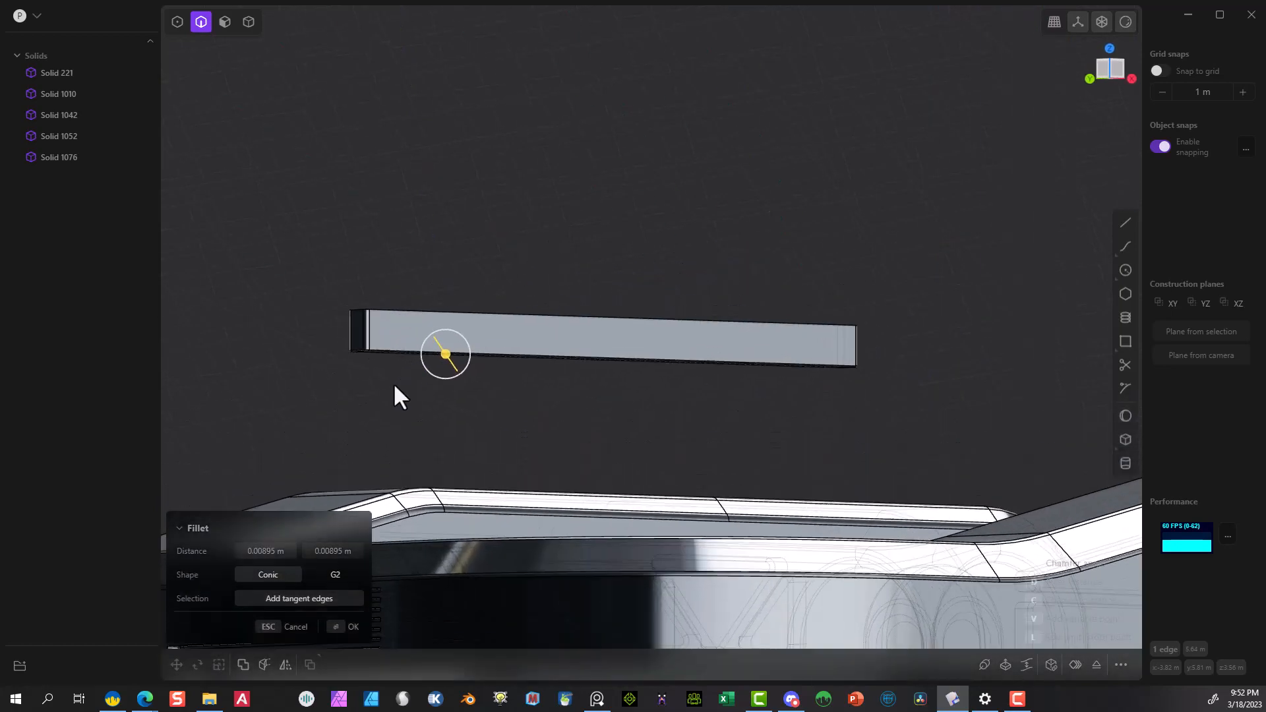
pyautogui.scroll(5, 394, 385)
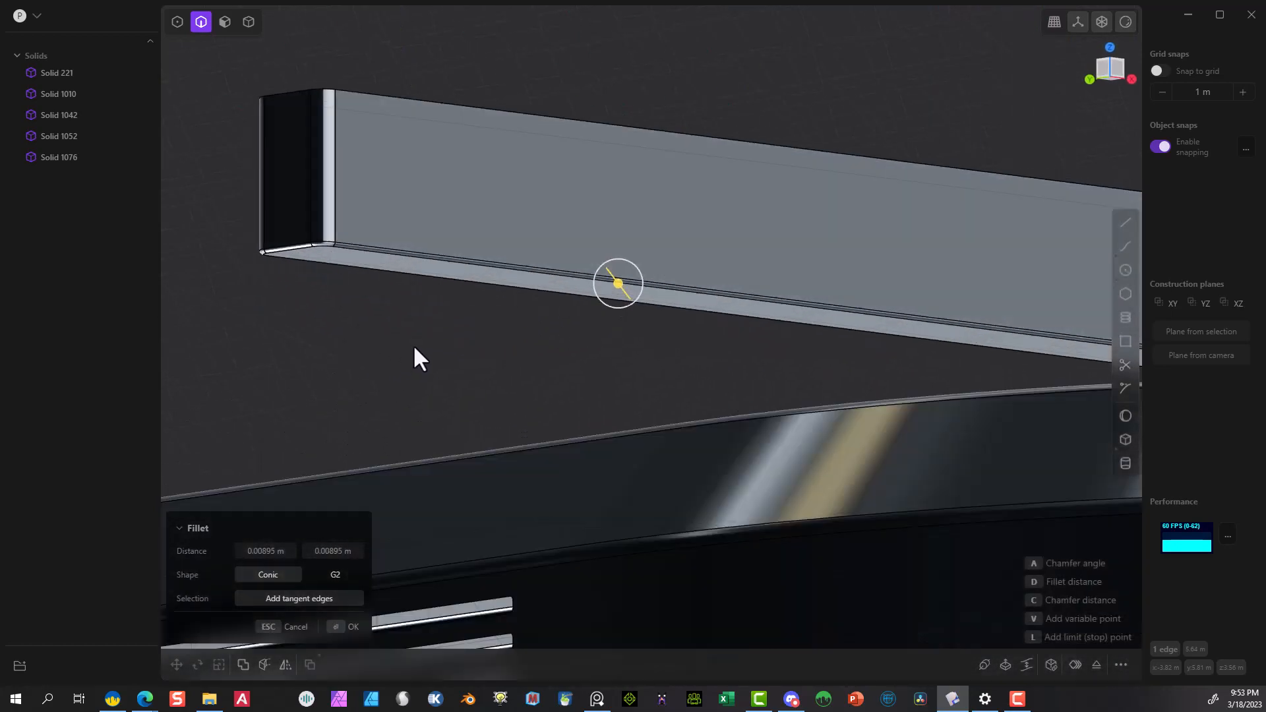
pyautogui.scroll(1, 414, 342)
pyautogui.scroll(-1, 414, 339)
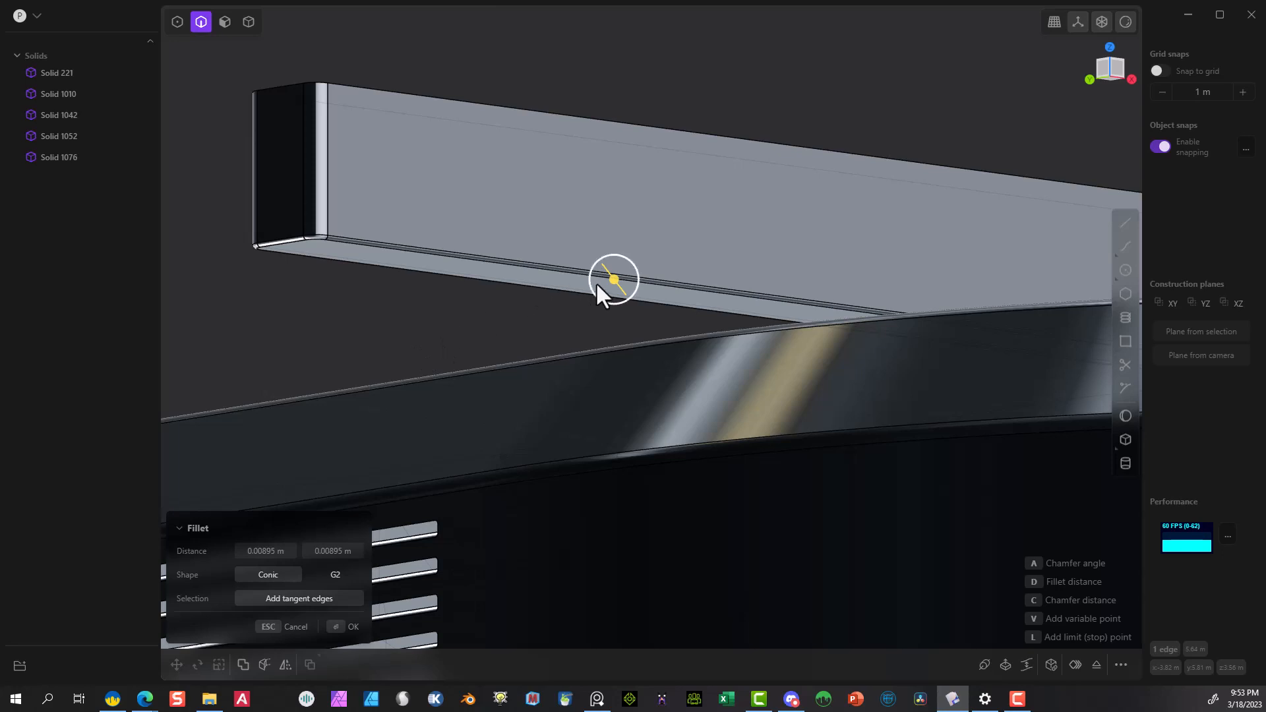
pyautogui.moveTo(607, 282)
pyautogui.mouseDown()
pyautogui.moveTo(613, 273)
pyautogui.moveTo(600, 274)
pyautogui.moveTo(628, 281)
pyautogui.mouseUp()
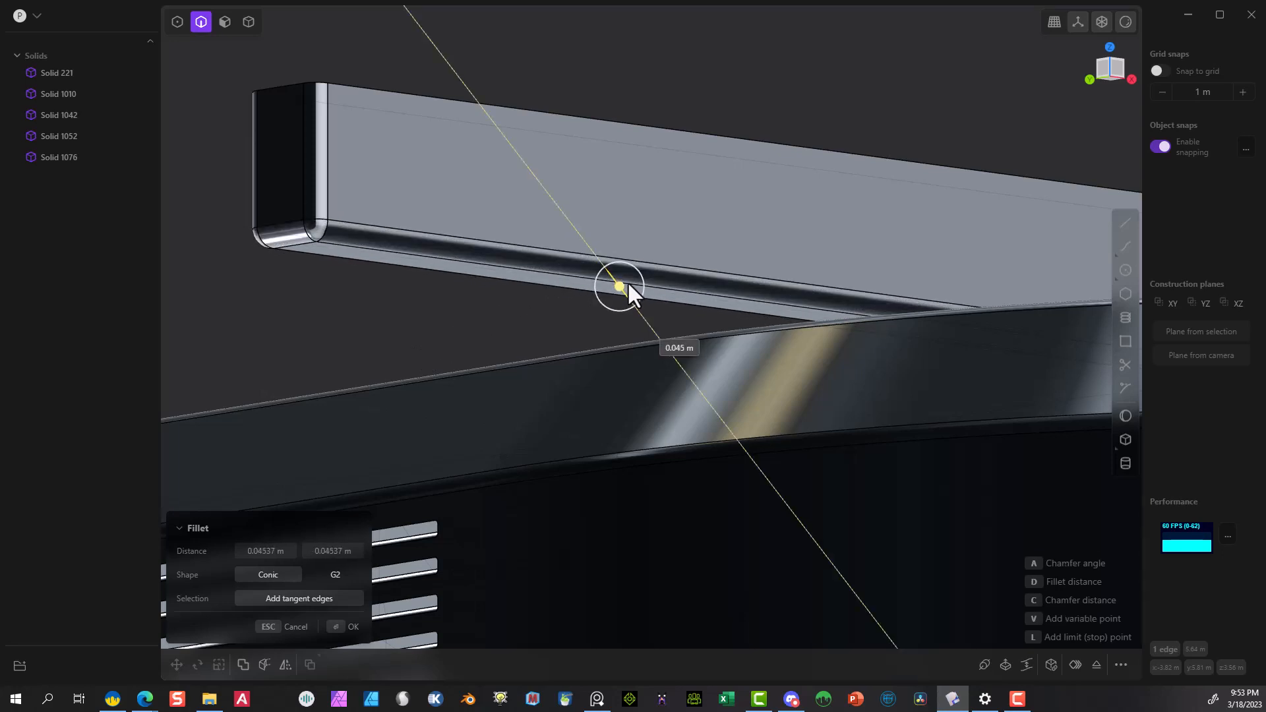
pyautogui.click(336, 626)
# Move the closed strip about 1.512 m down along Z so it sinks into the top of its arm.
pyautogui.moveTo(409, 421); pyautogui.dragTo(833, 291, button='middle')
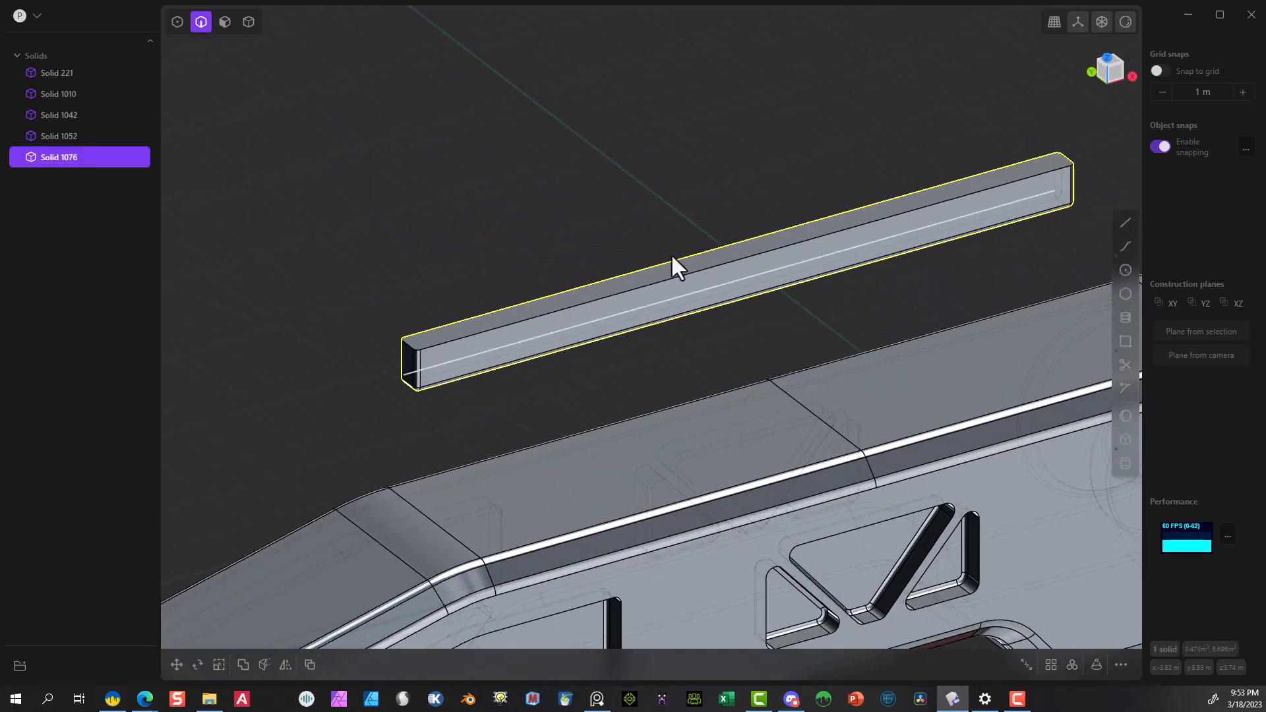
pyautogui.click(249, 23)
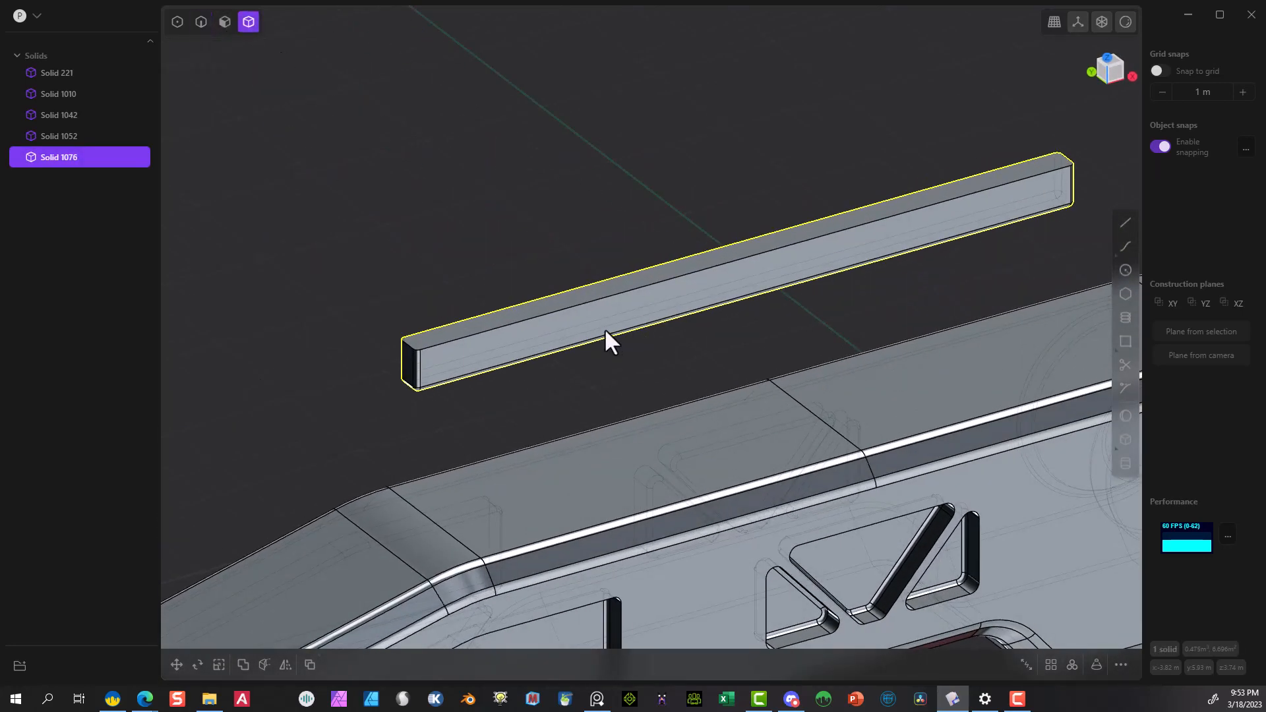
pyautogui.click(385, 285)
pyautogui.click(455, 367)
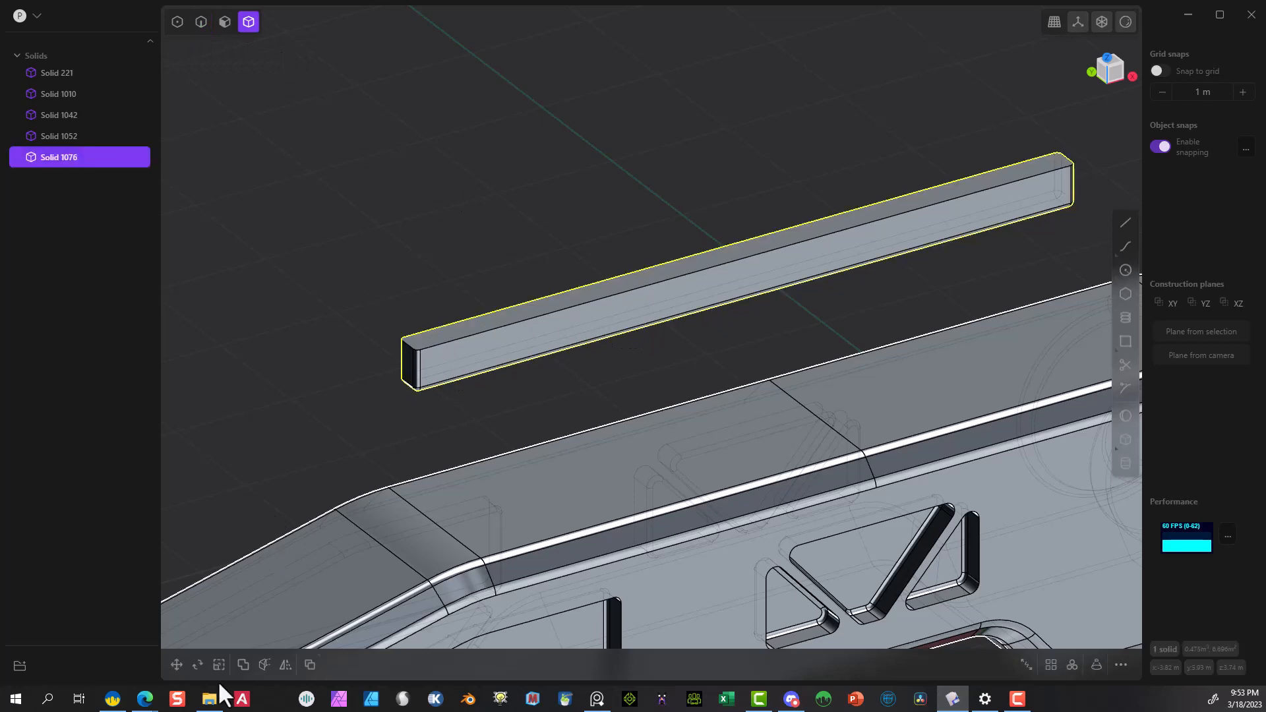
pyautogui.click(176, 664)
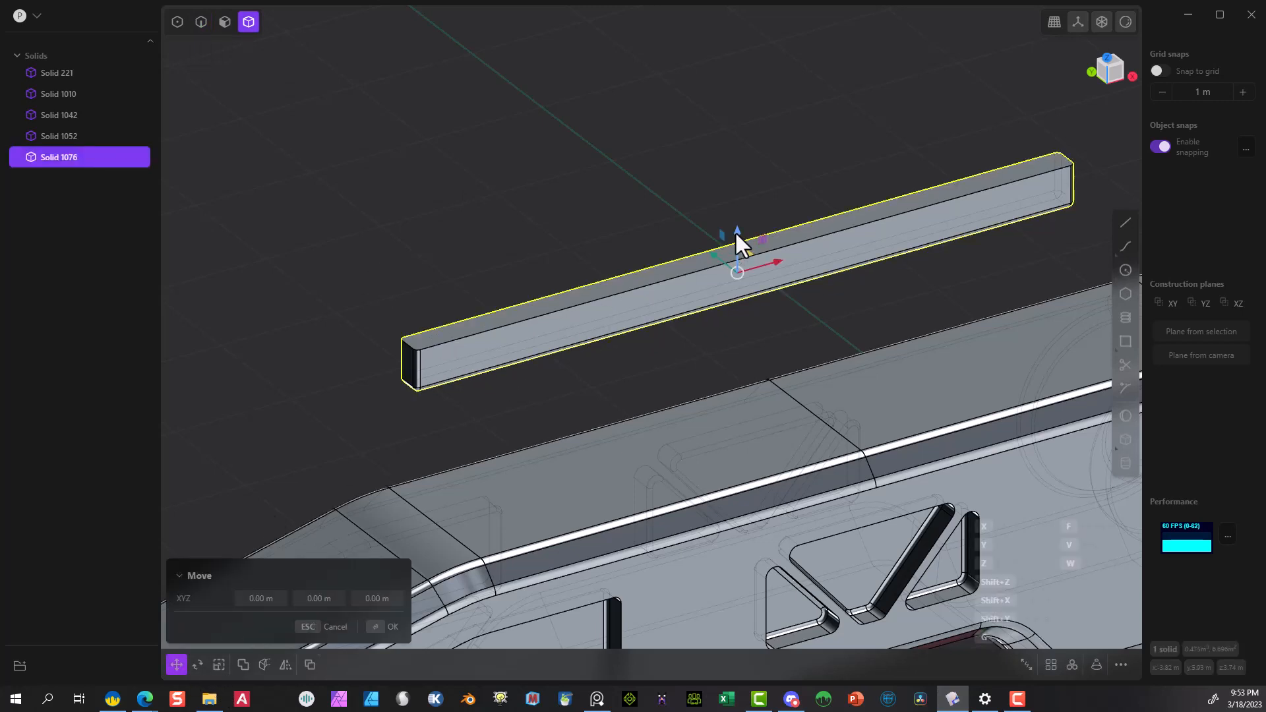
pyautogui.moveTo(734, 231); pyautogui.dragTo(730, 413)
pyautogui.scroll(-3, 725, 290)
pyautogui.scroll(-2, 719, 287)
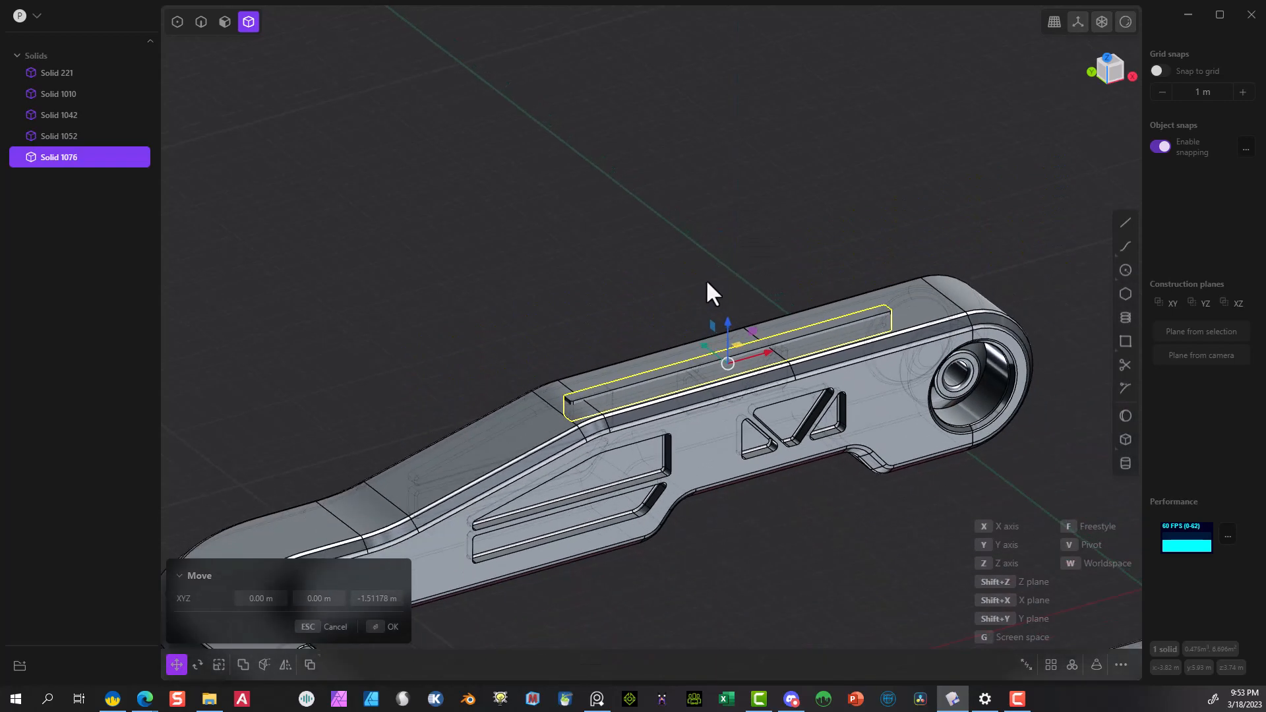
pyautogui.scroll(-4, 750, 290)
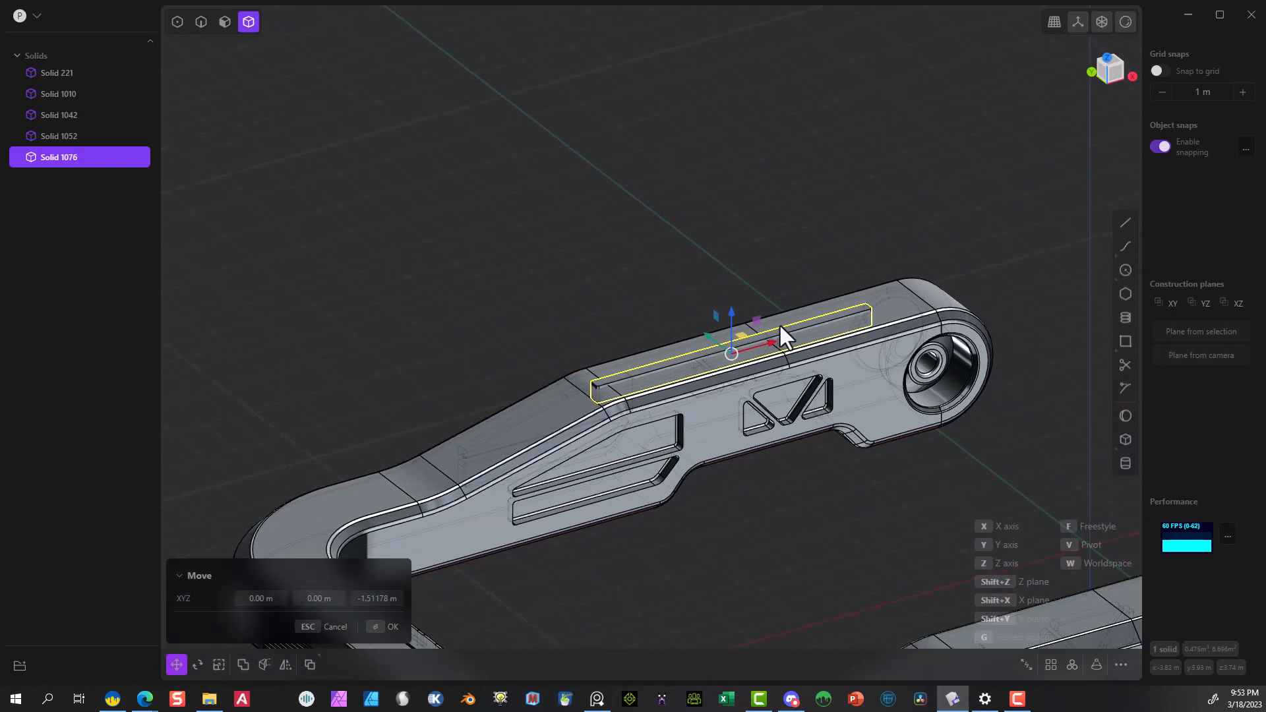
pyautogui.click(371, 628)
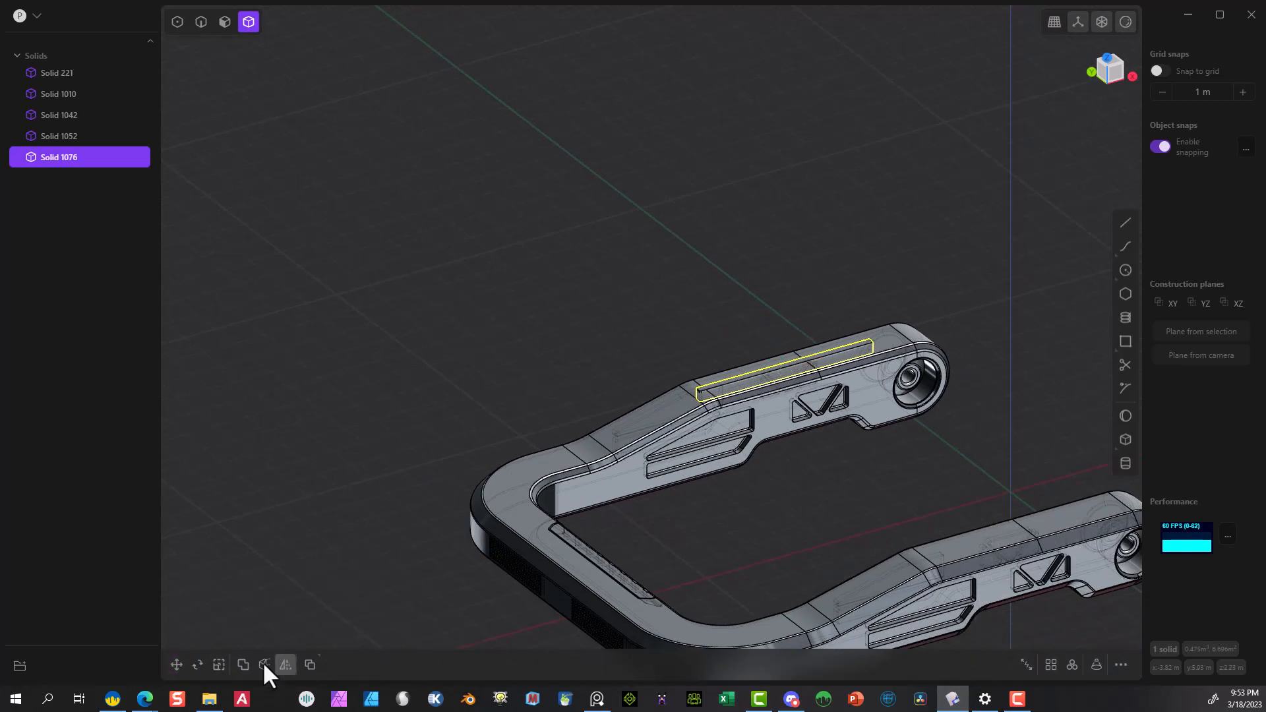
# Mirror the sunken strip across the frame's centre plane onto the opposite arm.
pyautogui.click(285, 666)
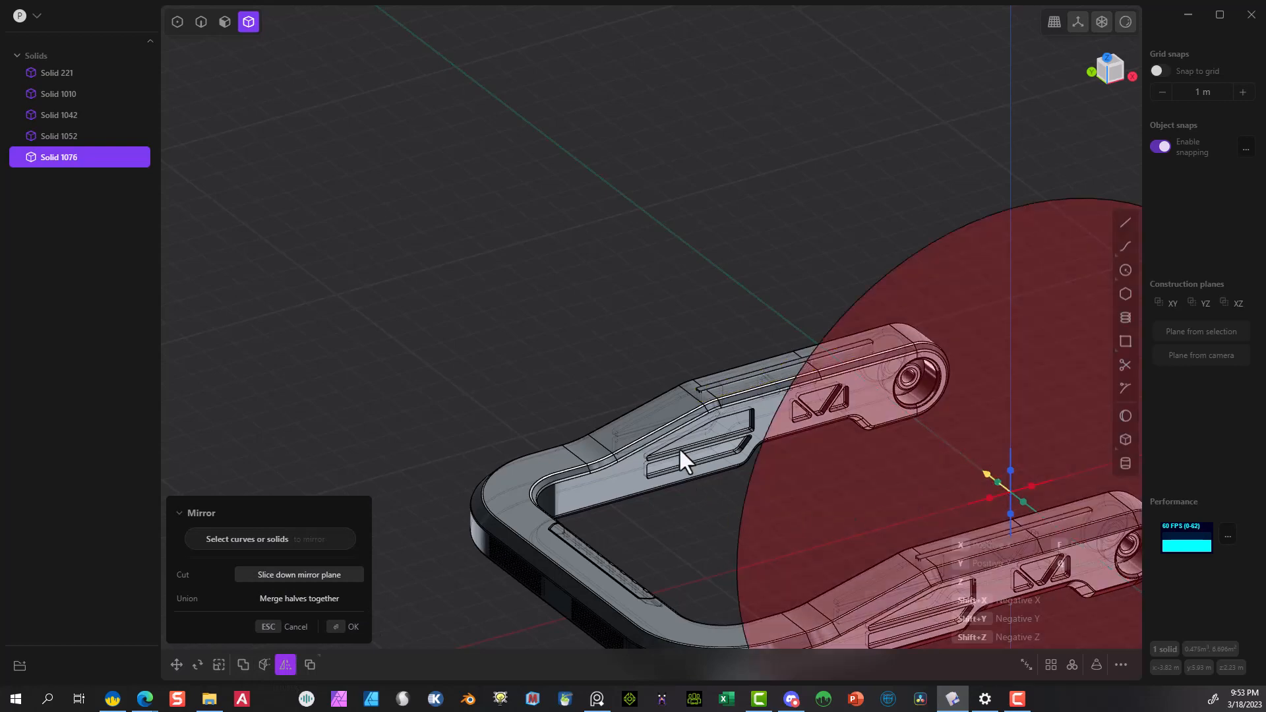
pyautogui.click(345, 628)
pyautogui.scroll(-2, 613, 283)
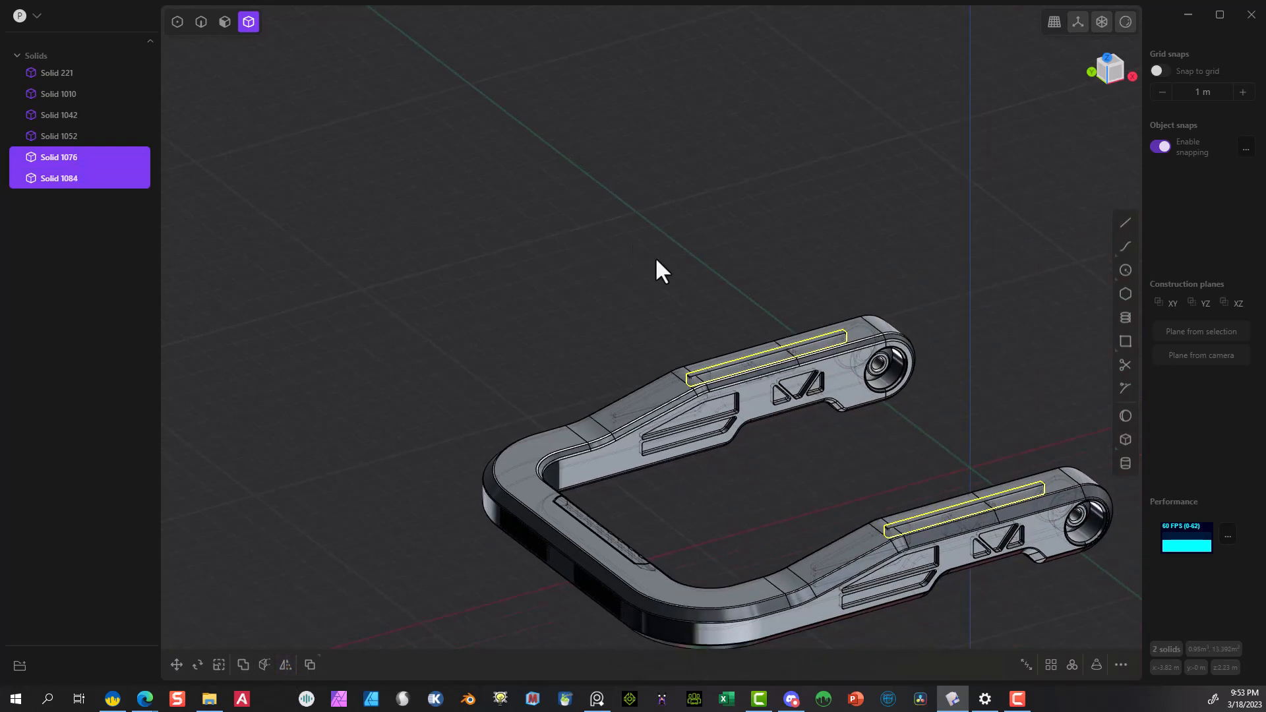
pyautogui.moveTo(655, 256); pyautogui.dragTo(738, 426, button='middle')
pyautogui.scroll(-2, 521, 306)
pyautogui.scroll(3, 813, 313)
pyautogui.scroll(2, 809, 308)
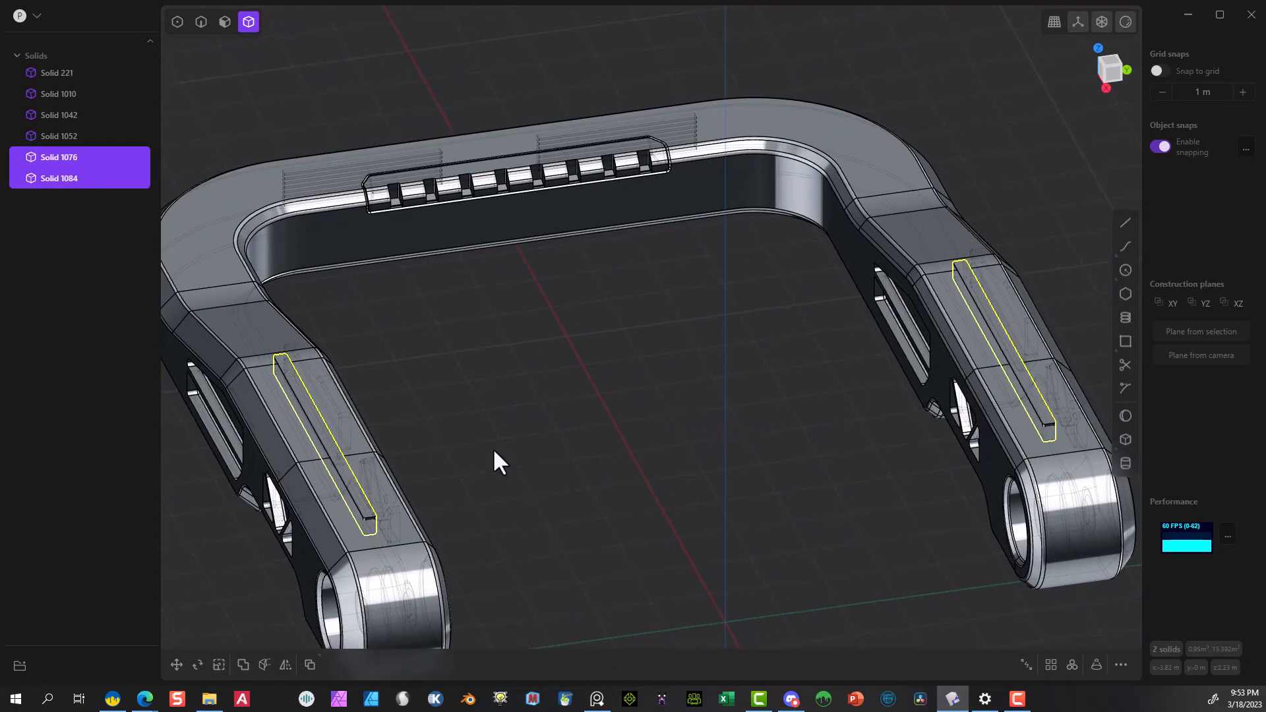
# Subtract both strips from the frame with a Boolean difference to cut long grooves into the arm tops.
pyautogui.click(397, 610)
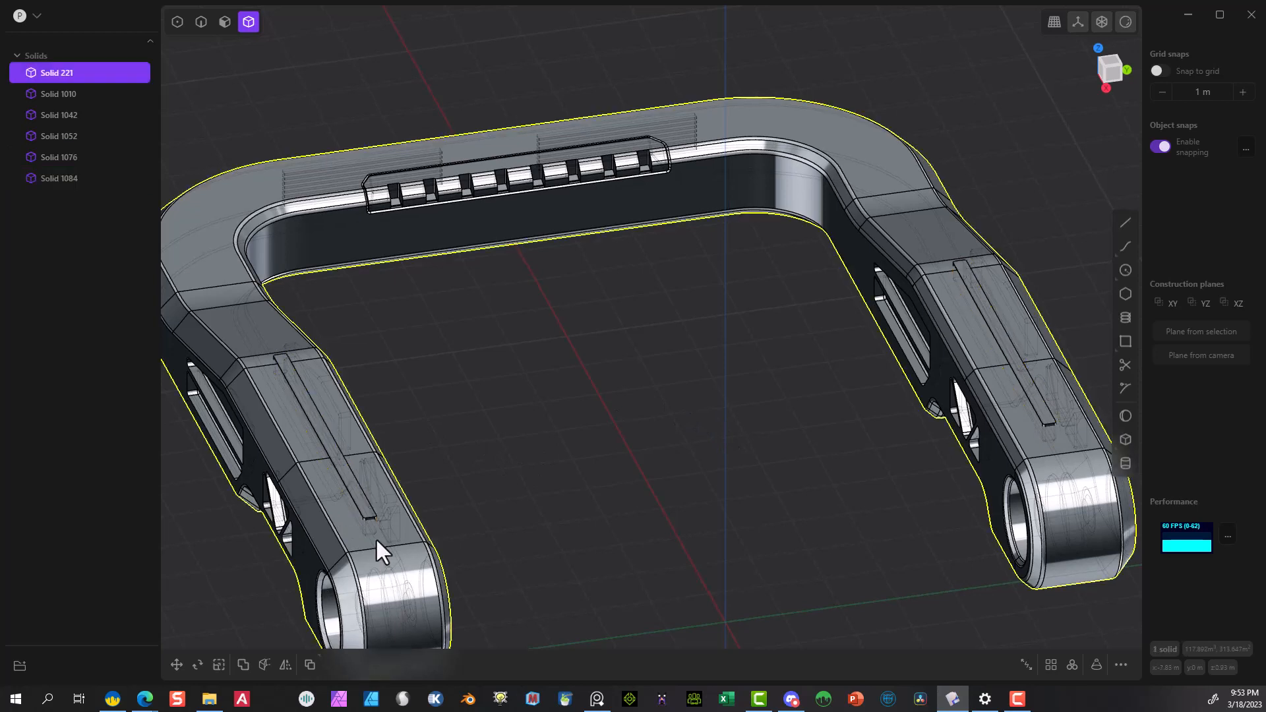
pyautogui.keyDown('shift'); pyautogui.click(360, 493); pyautogui.keyUp('shift')
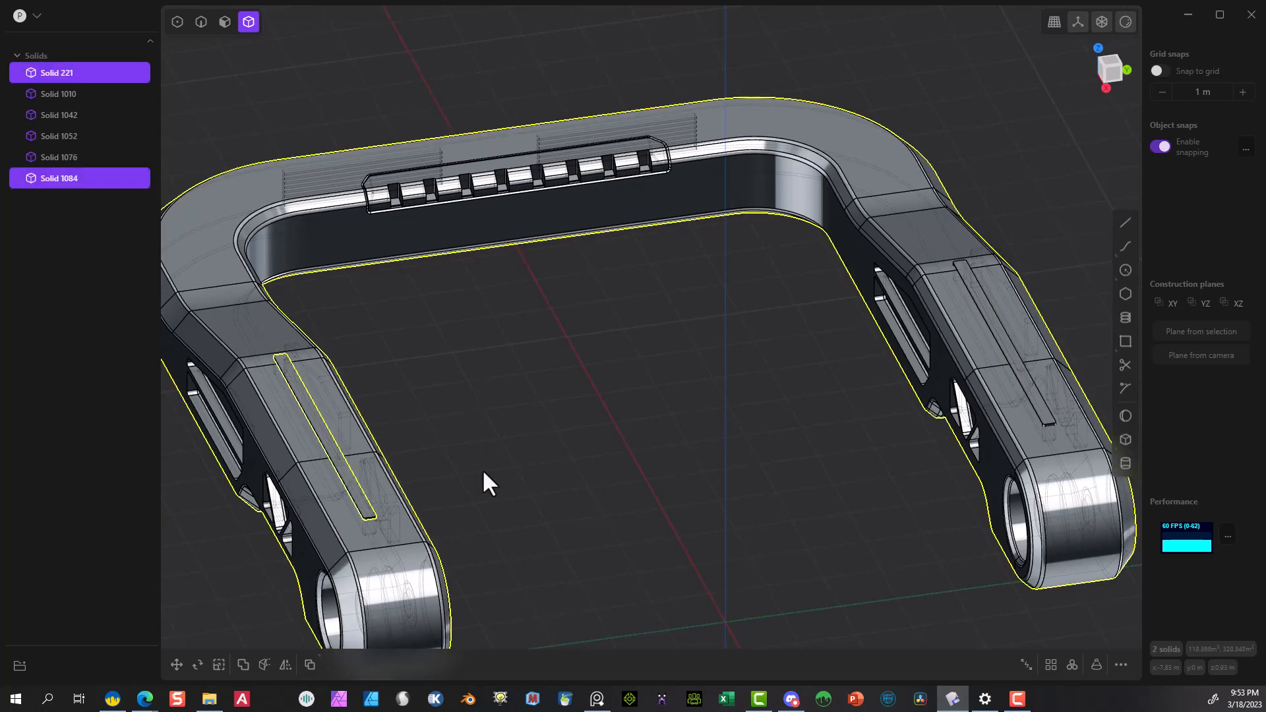
pyautogui.keyDown('shift'); pyautogui.click(1003, 339); pyautogui.keyUp('shift')
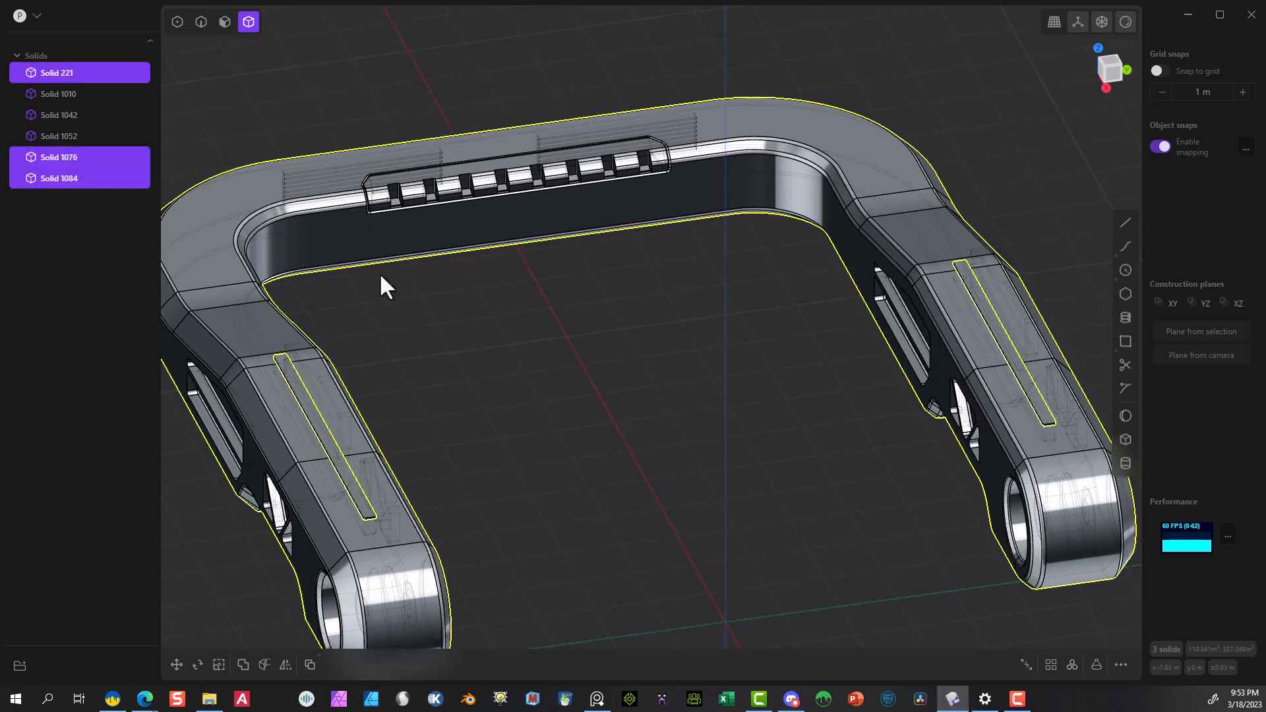
pyautogui.click(243, 665)
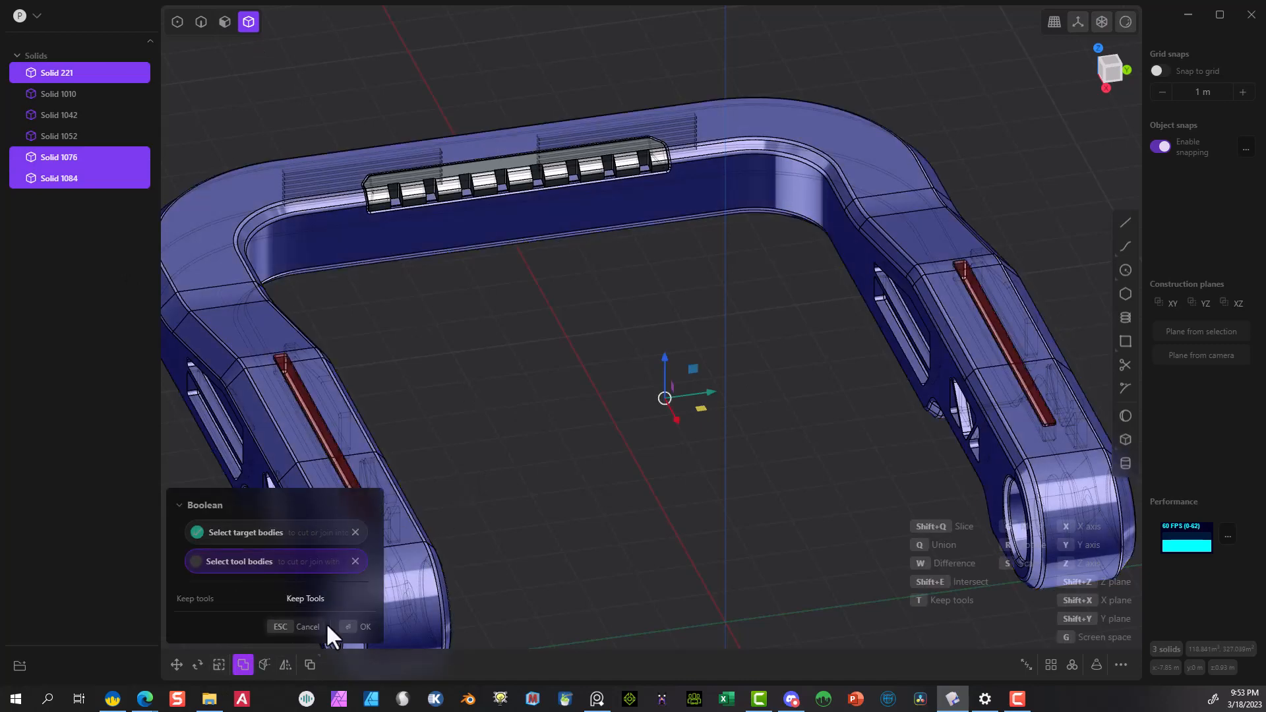
pyautogui.click(362, 626)
pyautogui.scroll(5, 360, 399)
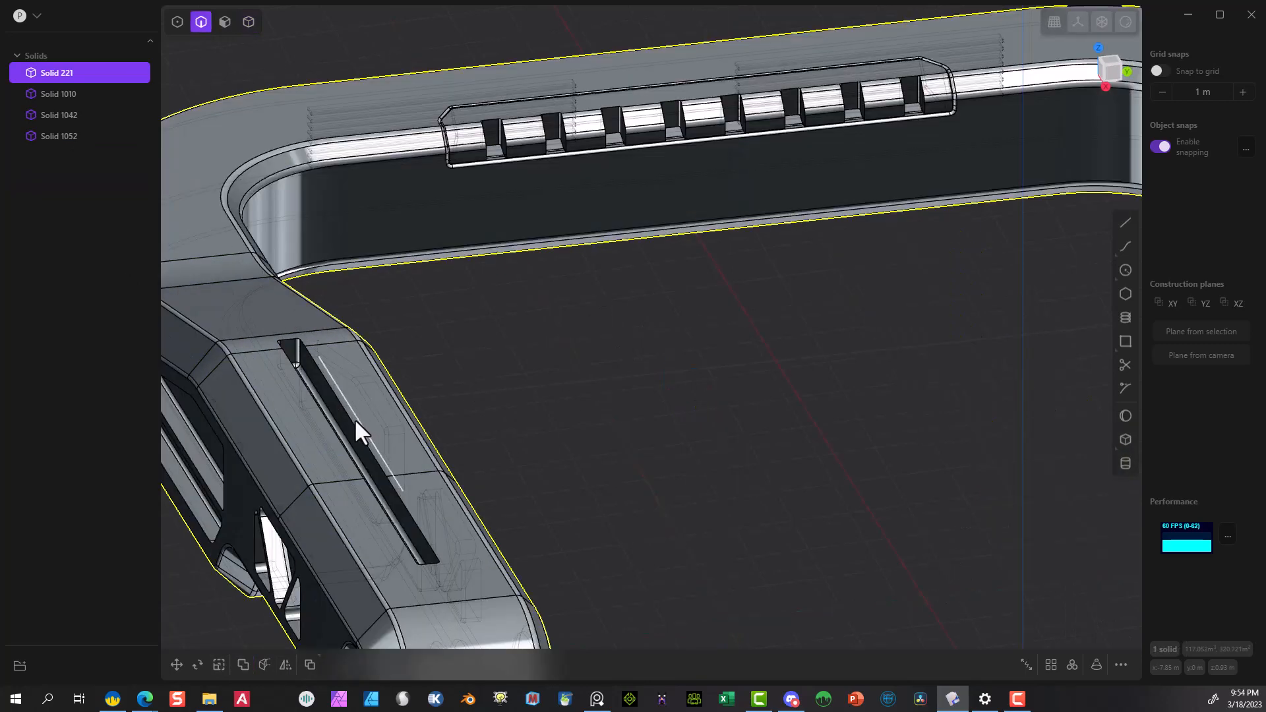
# Chamfer the upper rim edges of the long grooves on both arms together.
pyautogui.click(350, 417)
pyautogui.press('f')
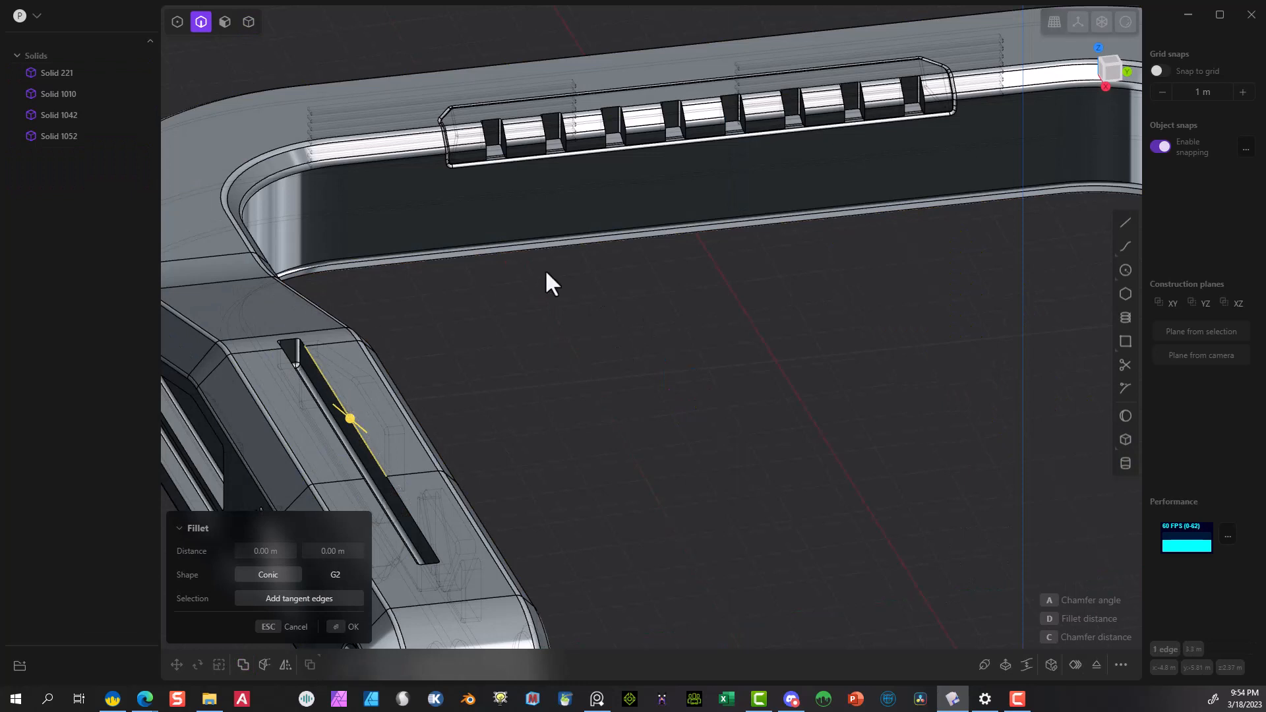
pyautogui.moveTo(918, 314); pyautogui.dragTo(963, 306, button='middle')
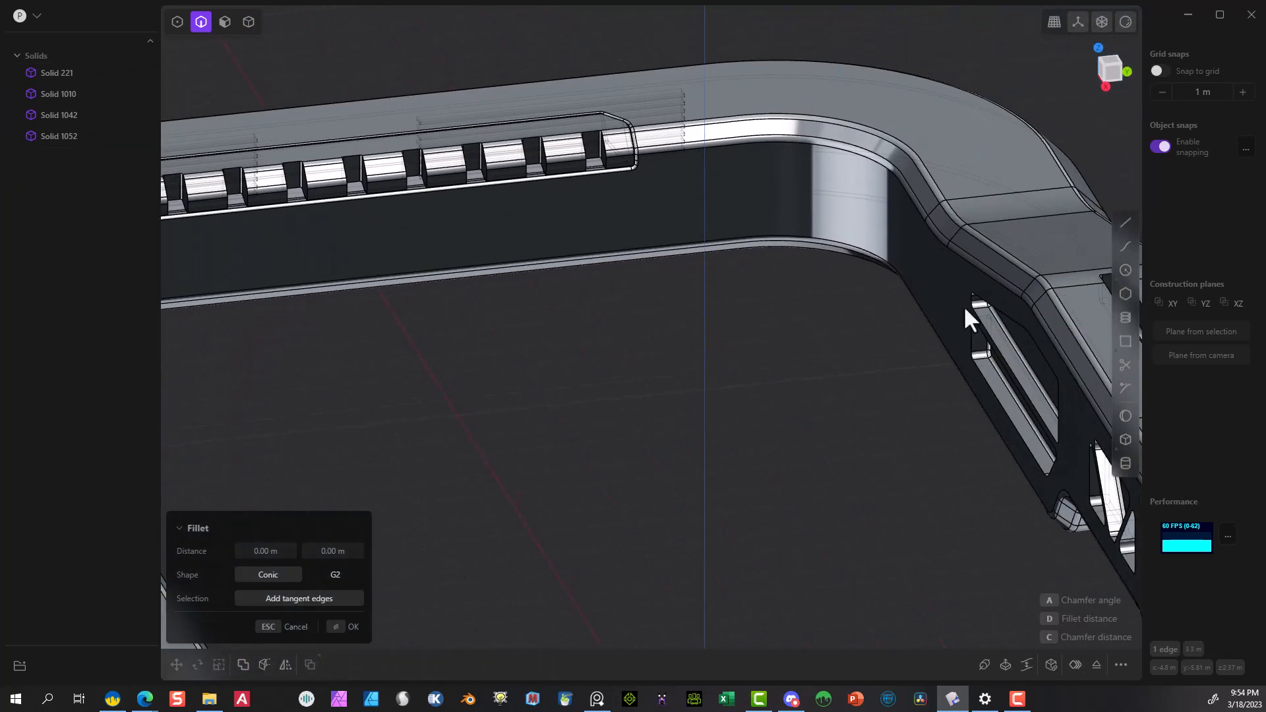
pyautogui.scroll(3, 891, 378)
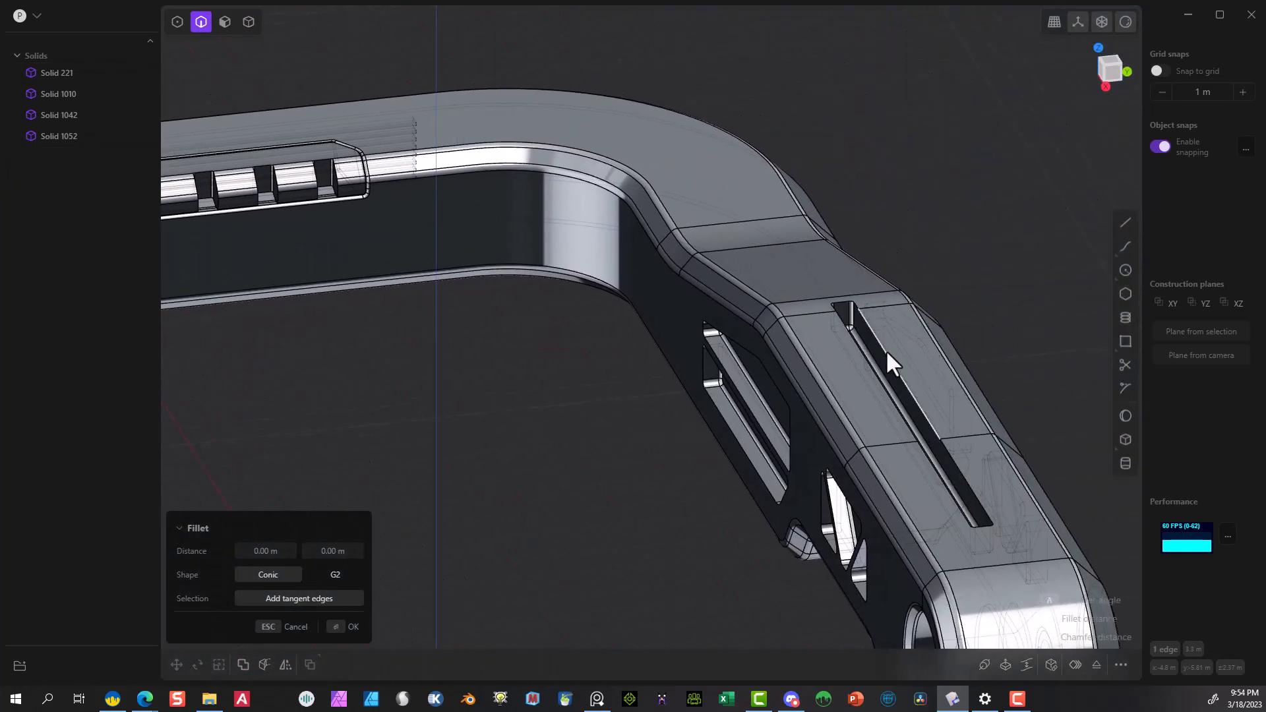
pyautogui.click(862, 319)
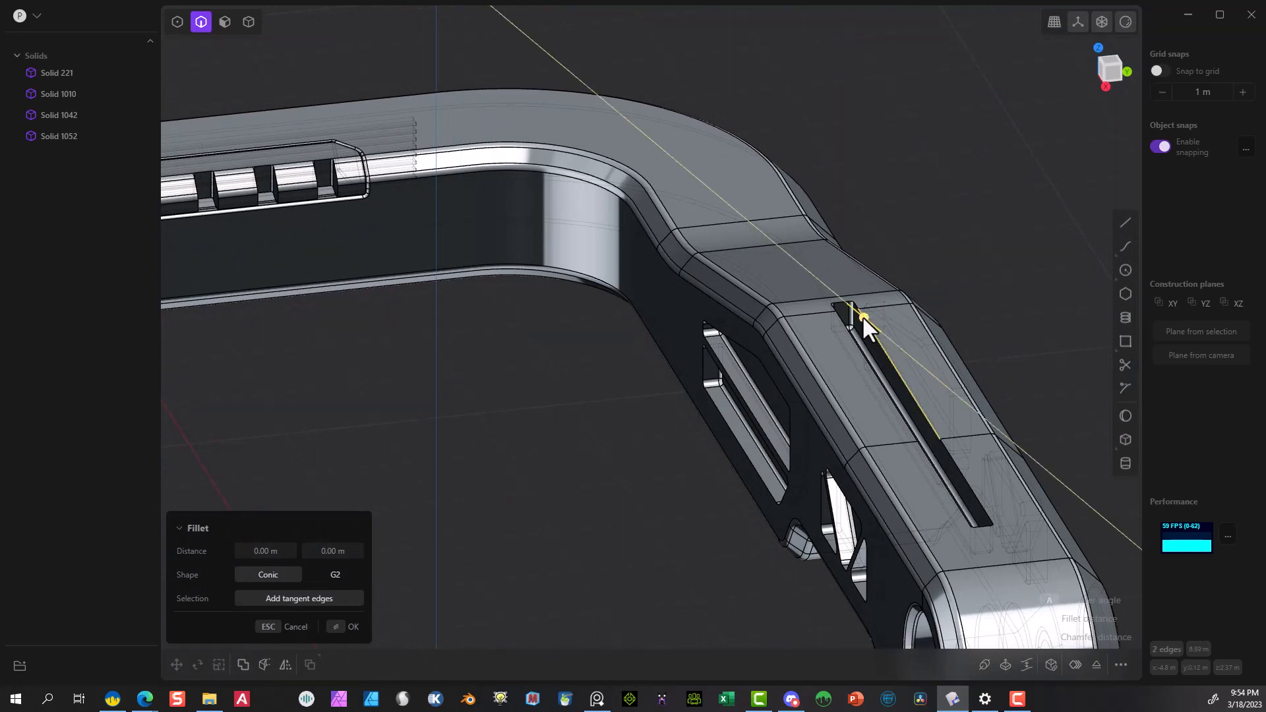
pyautogui.moveTo(861, 315); pyautogui.dragTo(874, 313)
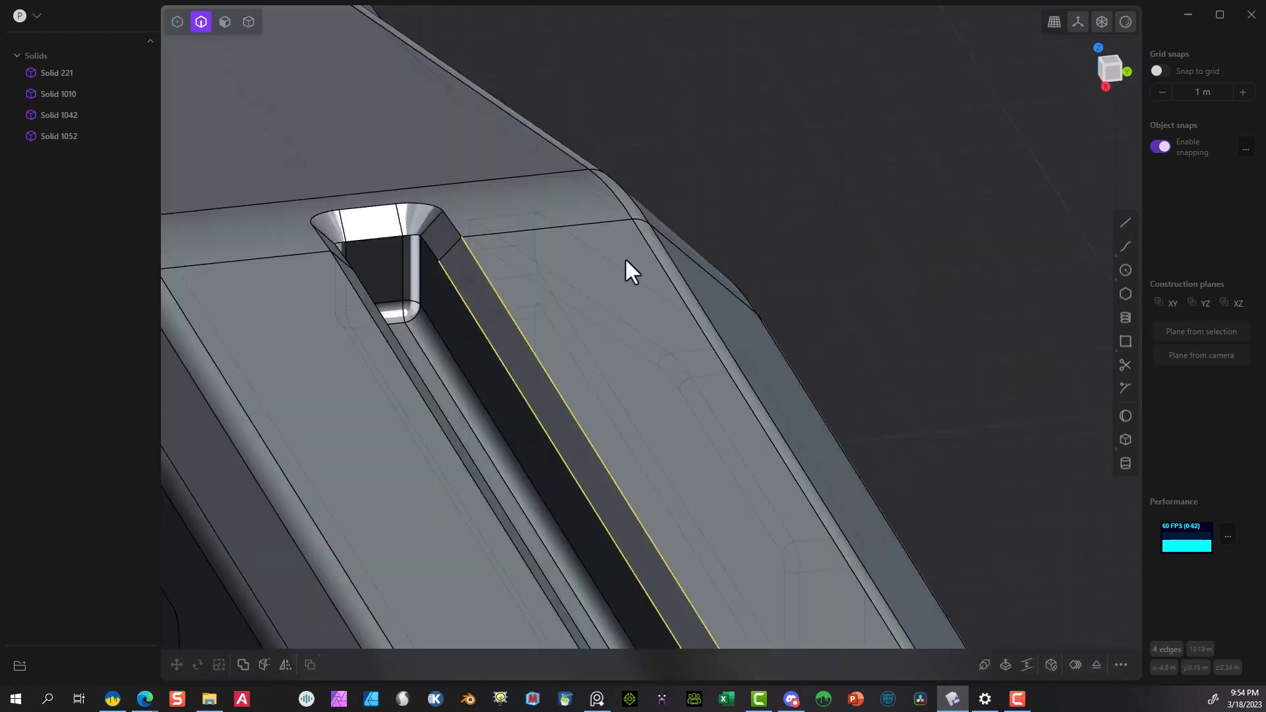
# Fillet the upper rim of the long groove on one arm with a distance of about 0.02684 m.
pyautogui.click(739, 138)
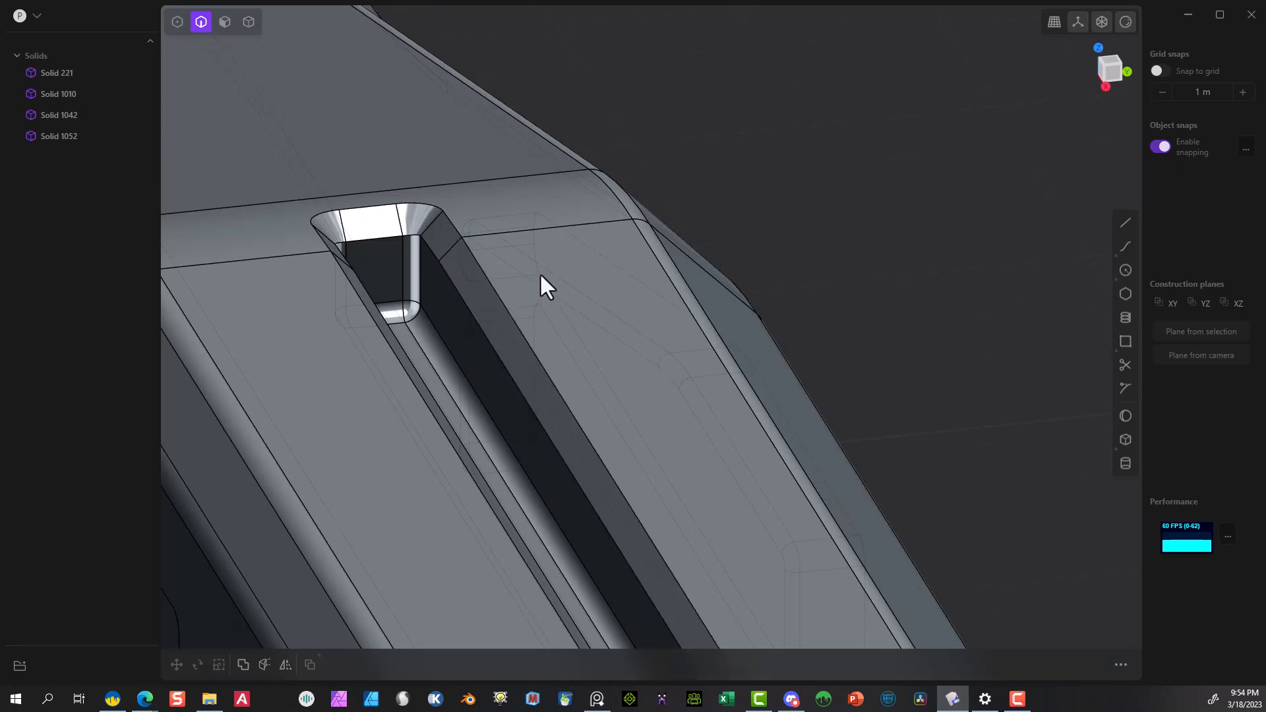
pyautogui.click(514, 322)
pyautogui.press('f')
pyautogui.moveTo(518, 318)
pyautogui.mouseDown()
pyautogui.moveTo(549, 318)
pyautogui.moveTo(508, 314)
pyautogui.mouseUp()
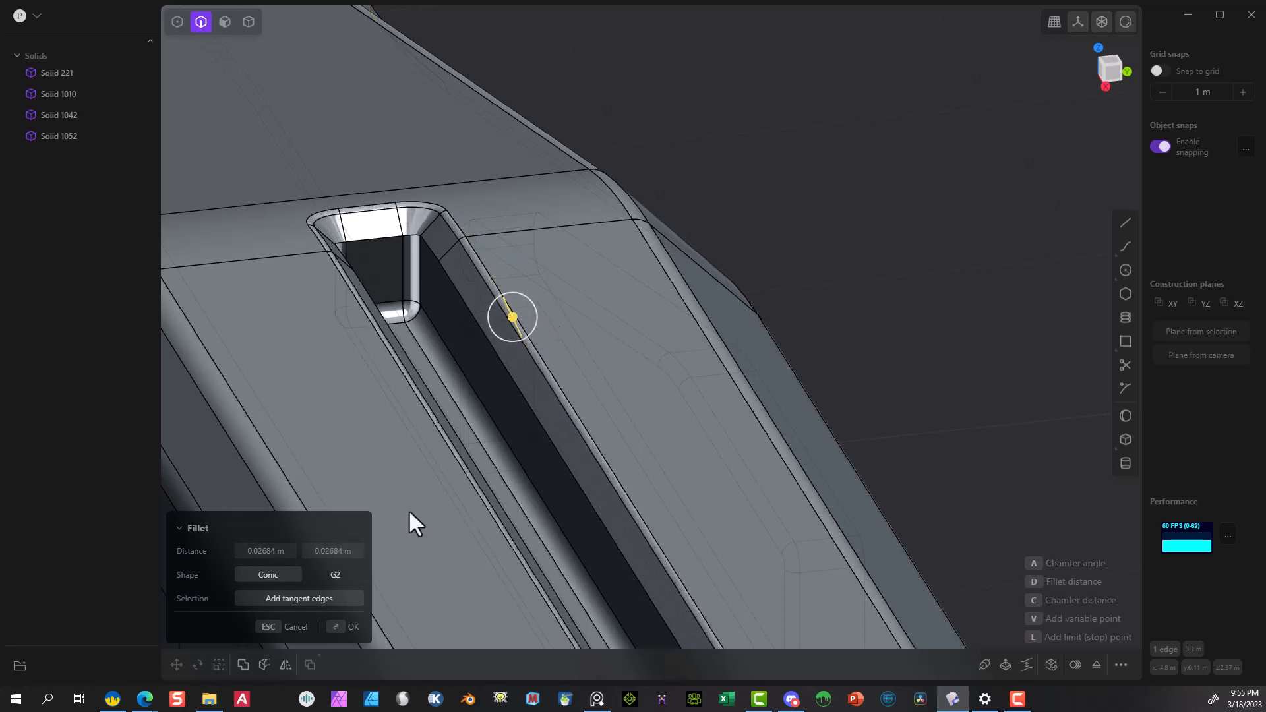
pyautogui.click(324, 553)
pyautogui.scroll(-2, 706, 266)
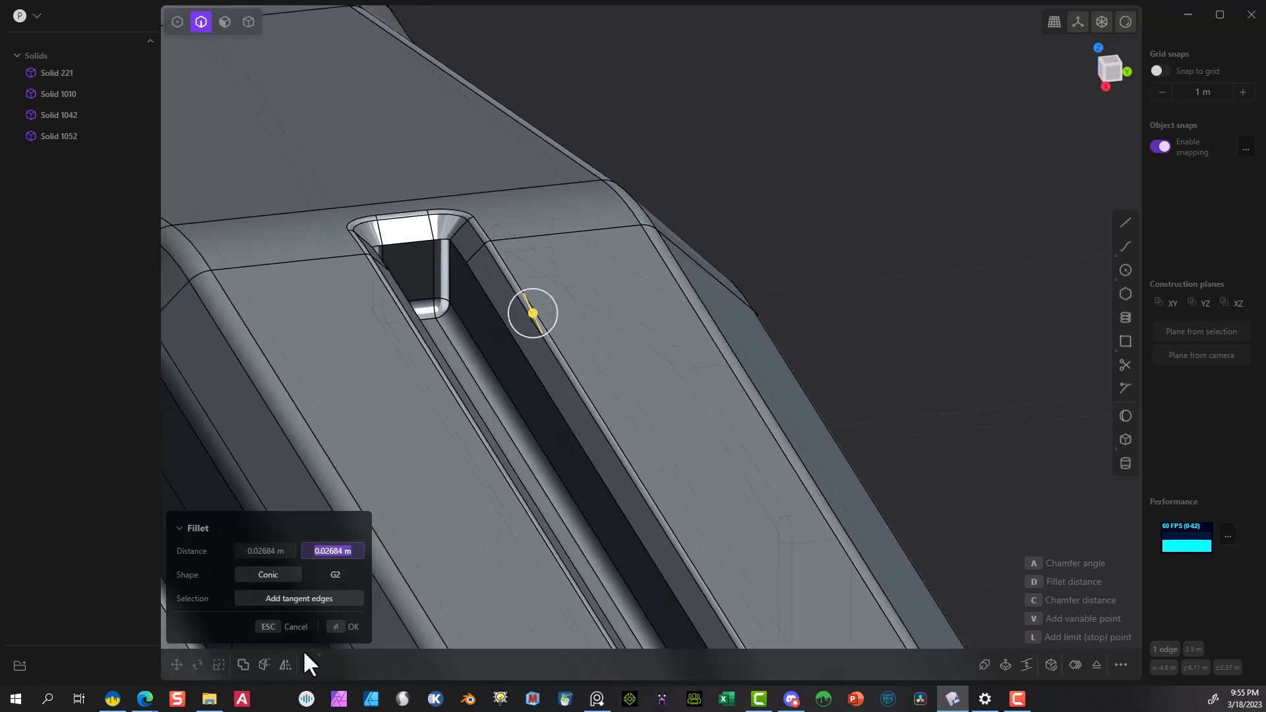
pyautogui.click(340, 628)
# Fillet the upper rim of the opposite arm's long groove with a distance of 0.02684 m.
pyautogui.scroll(-7, 667, 295)
pyautogui.moveTo(767, 284); pyautogui.dragTo(579, 250, button='middle')
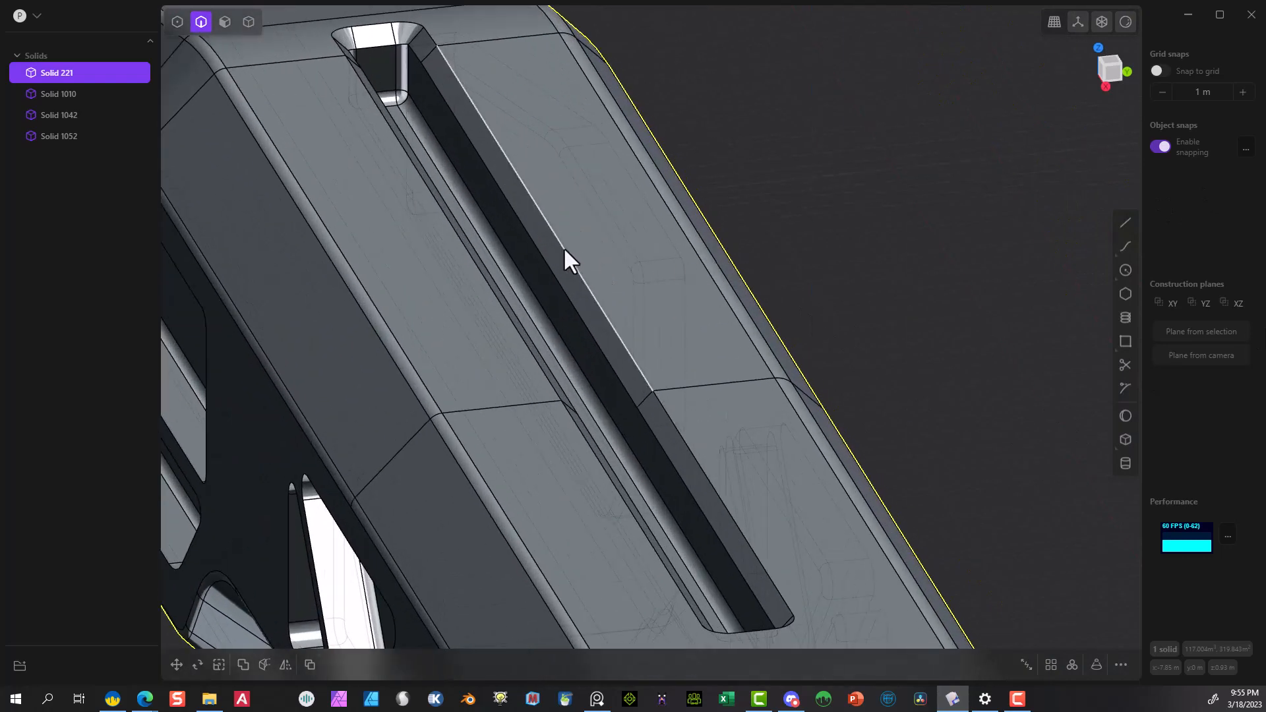
pyautogui.click(564, 246)
pyautogui.press('f')
pyautogui.moveTo(570, 245); pyautogui.dragTo(591, 219)
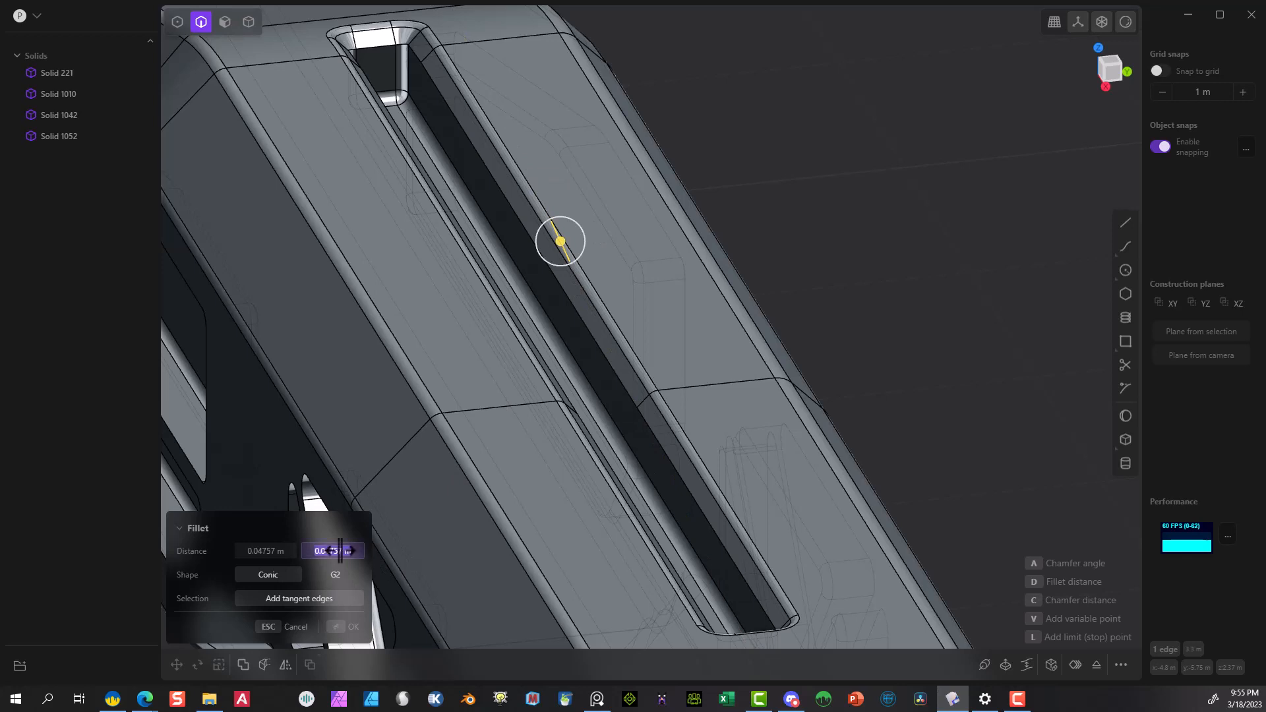
pyautogui.click(267, 550)
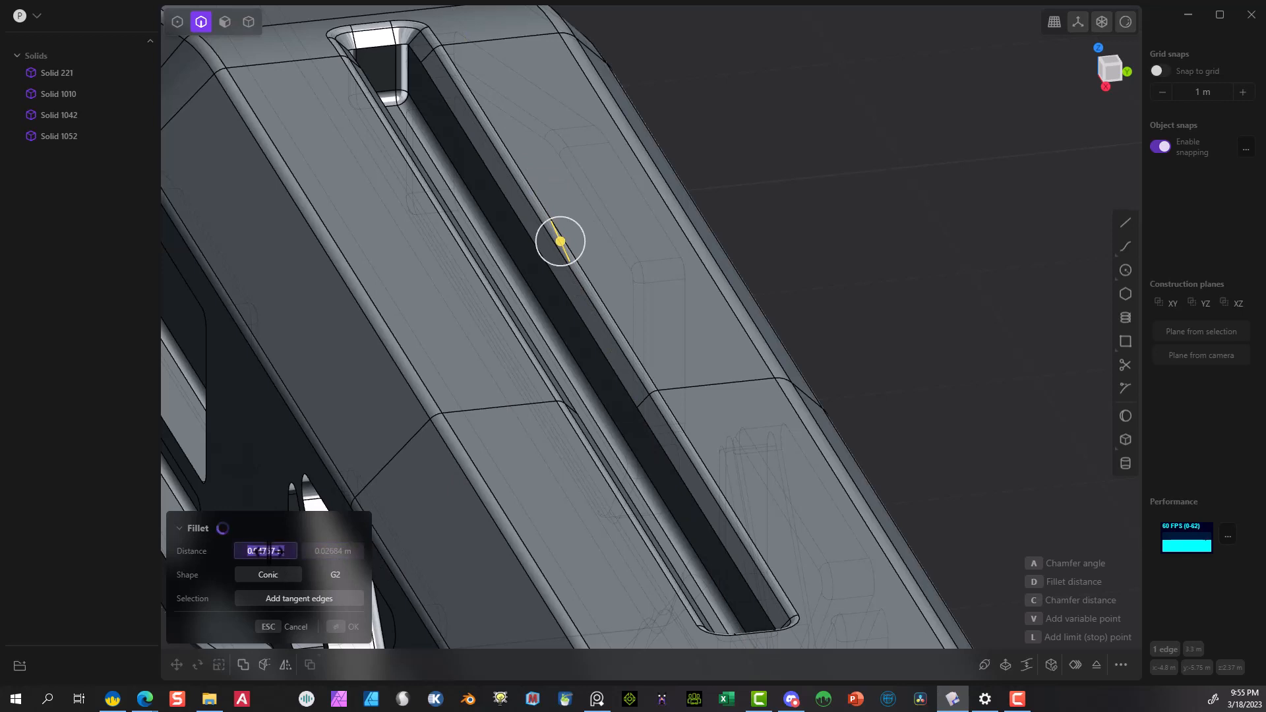
pyautogui.write('0.02684')
pyautogui.press('Return')
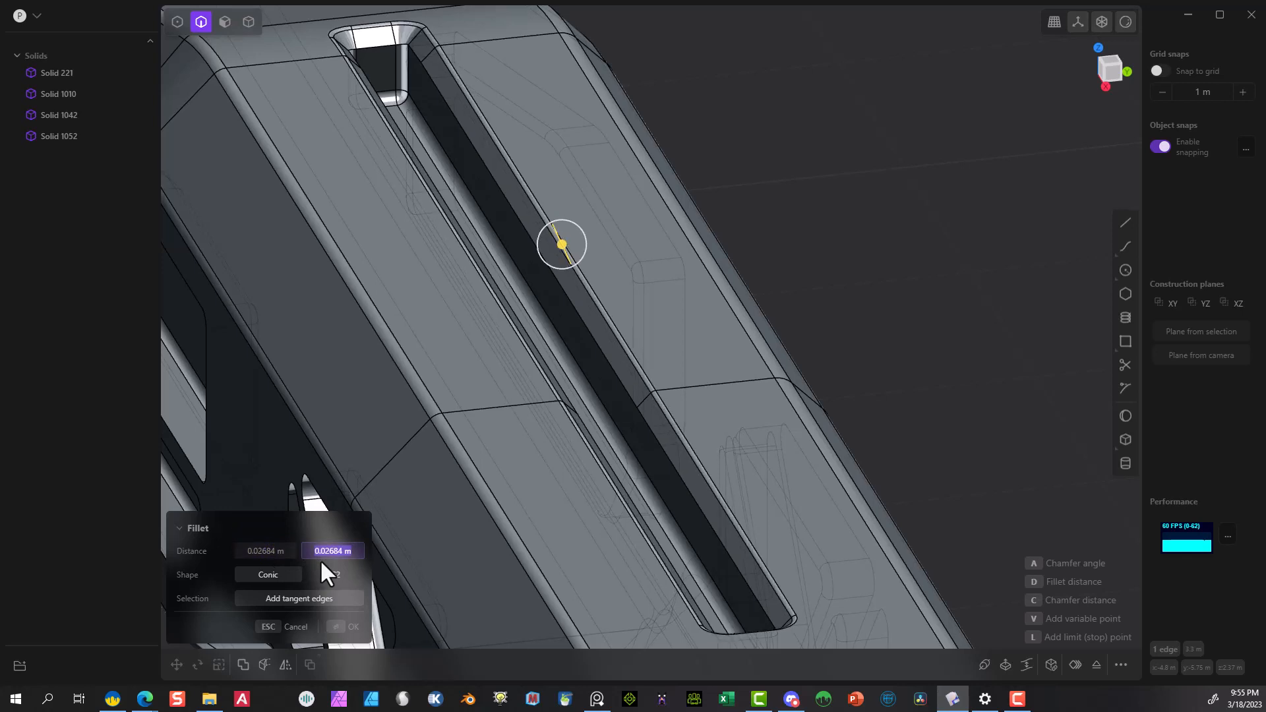
pyautogui.click(337, 627)
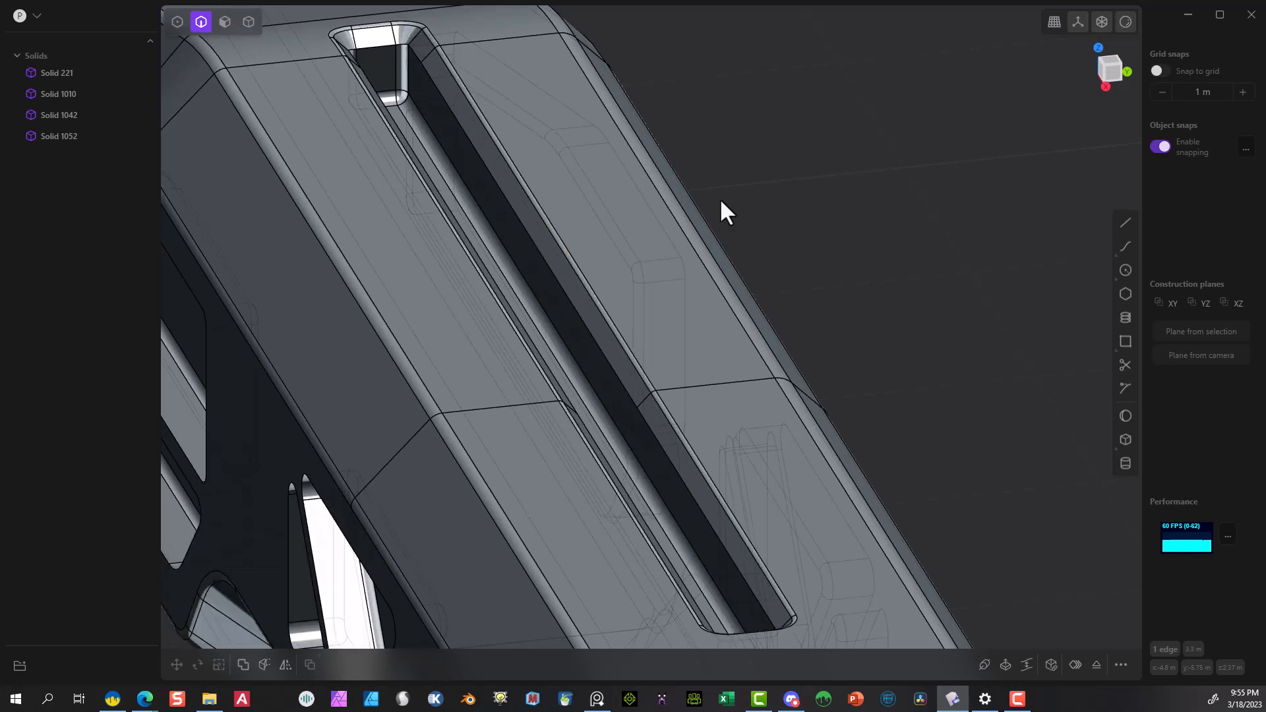
# Start a fillet on the lower rim edges of the two large windows and three triangular pockets on one arm's outer face.
pyautogui.scroll(-1, 793, 171)
pyautogui.scroll(-1, 824, 175)
pyautogui.moveTo(827, 175); pyautogui.dragTo(776, 171, button='middle')
pyautogui.scroll(-4, 776, 175)
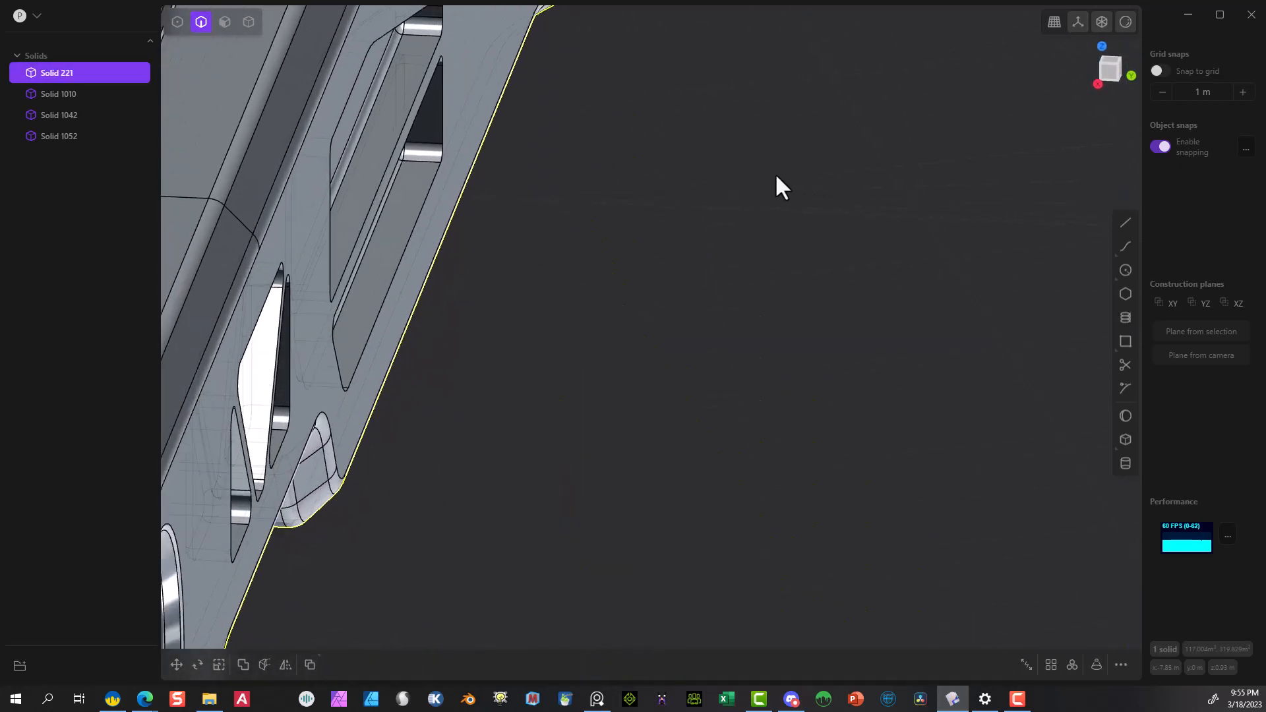
pyautogui.moveTo(739, 212); pyautogui.dragTo(635, 267, button='middle')
pyautogui.scroll(-2, 786, 274)
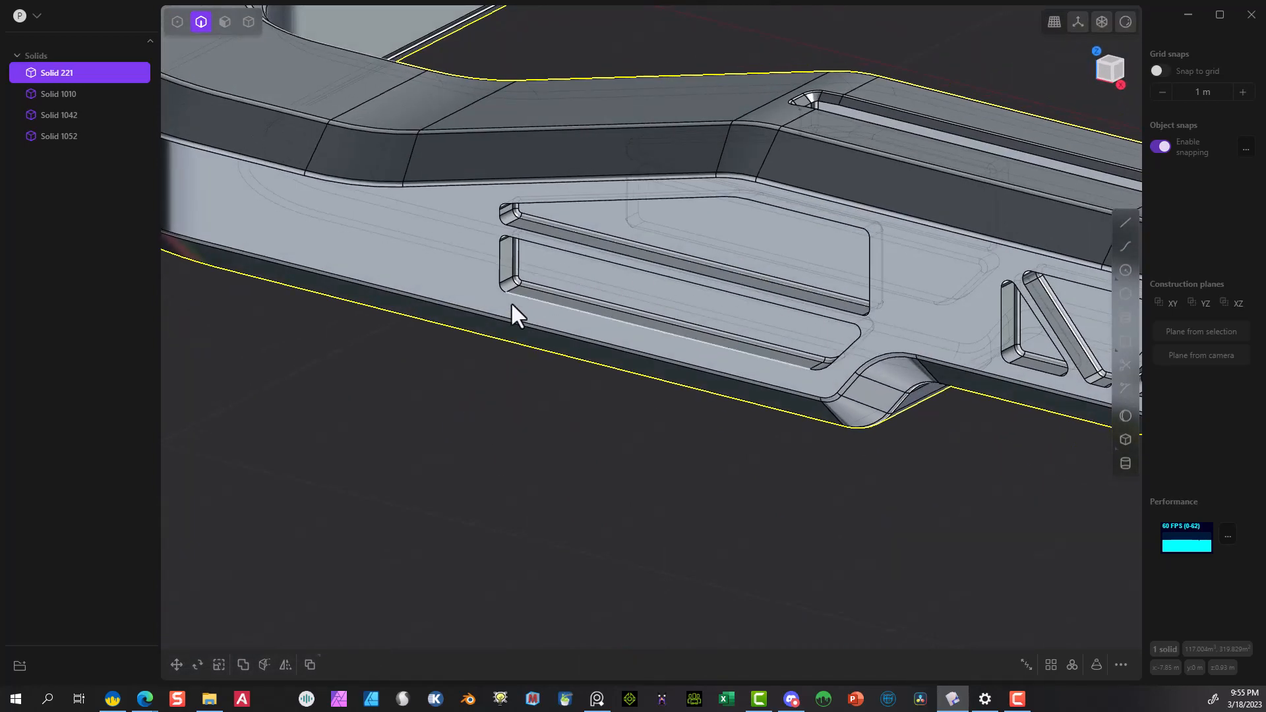
pyautogui.click(556, 308)
pyautogui.press('f')
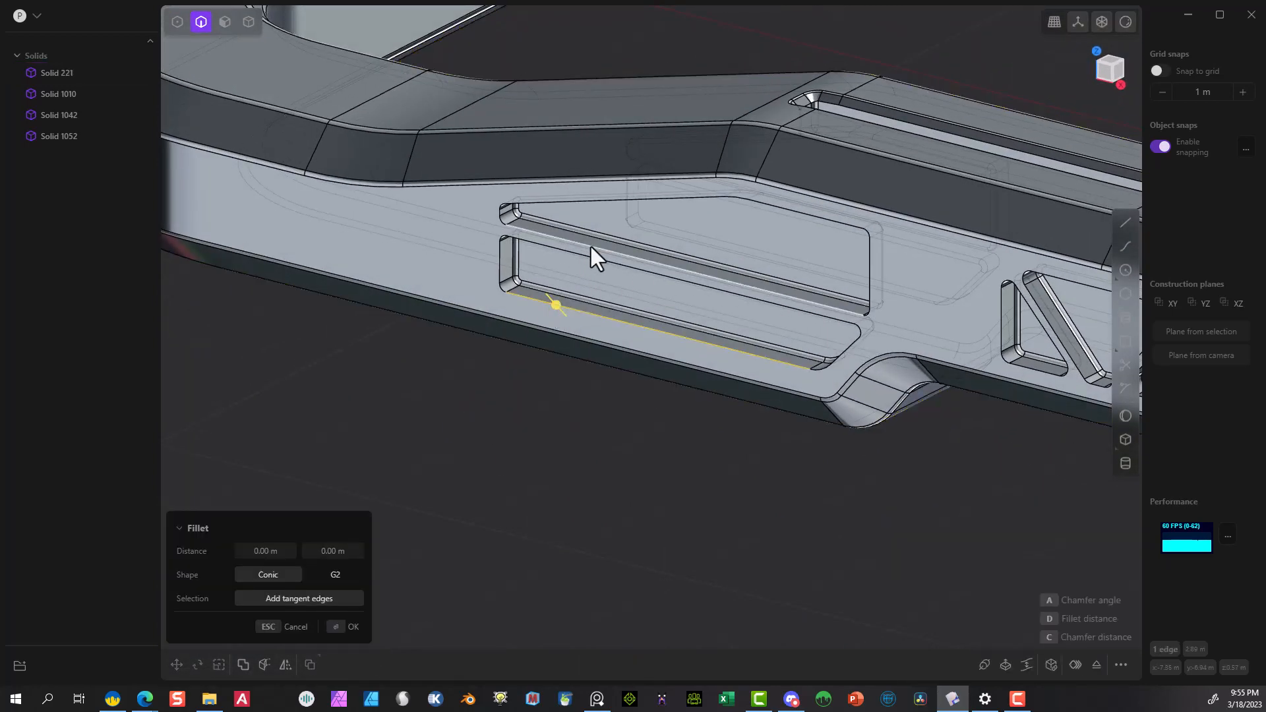
pyautogui.click(591, 247)
pyautogui.moveTo(775, 275); pyautogui.dragTo(992, 321, button='middle')
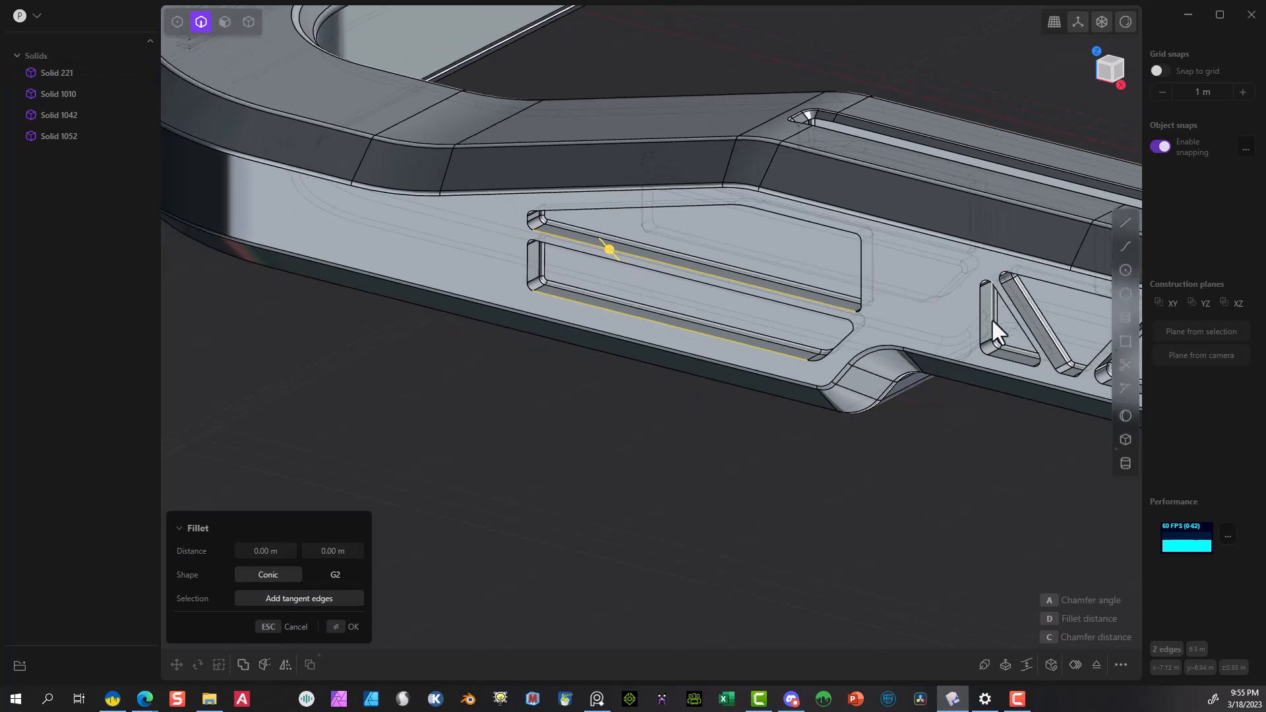
pyautogui.scroll(-2, 884, 286)
pyautogui.keyDown('shift'); pyautogui.moveTo(821, 423); pyautogui.dragTo(500, 381, button='middle'); pyautogui.keyUp('shift')
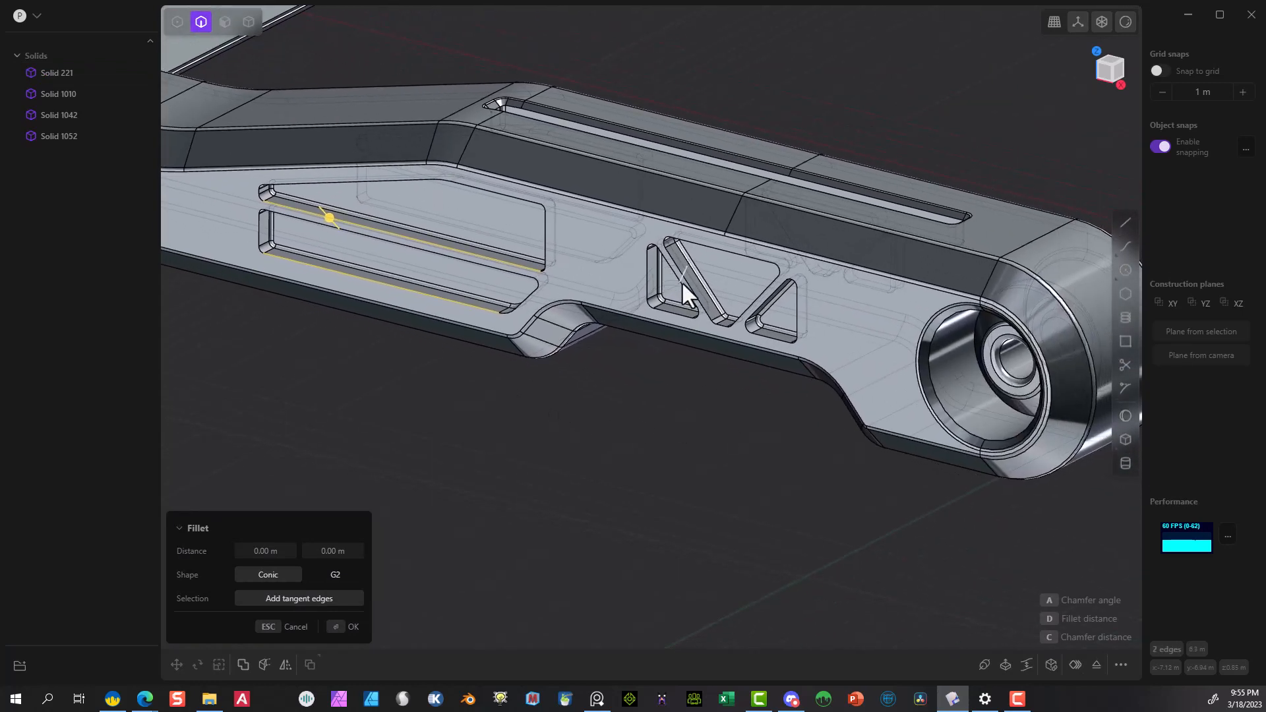
pyautogui.click(721, 327)
pyautogui.click(767, 338)
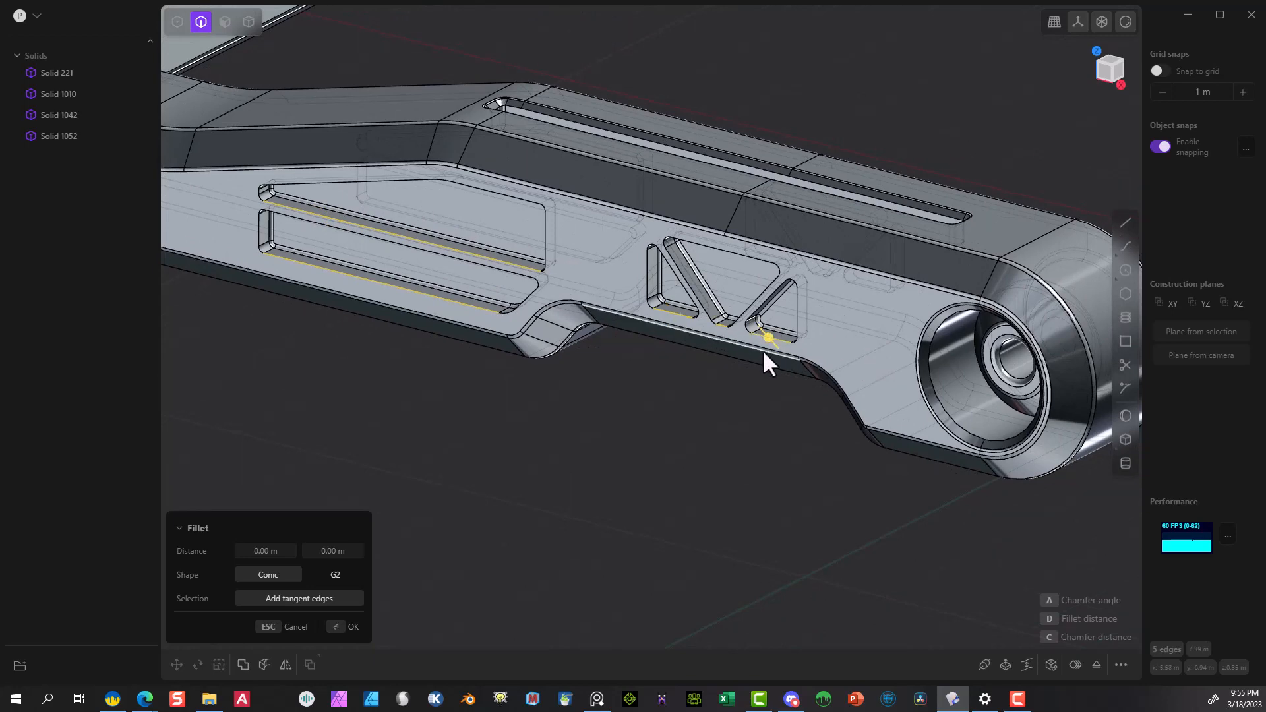
# Add the lower rim edges of the two large windows on the same arm's inner face to the fillet selection.
pyautogui.moveTo(763, 350); pyautogui.dragTo(557, 218, button='middle')
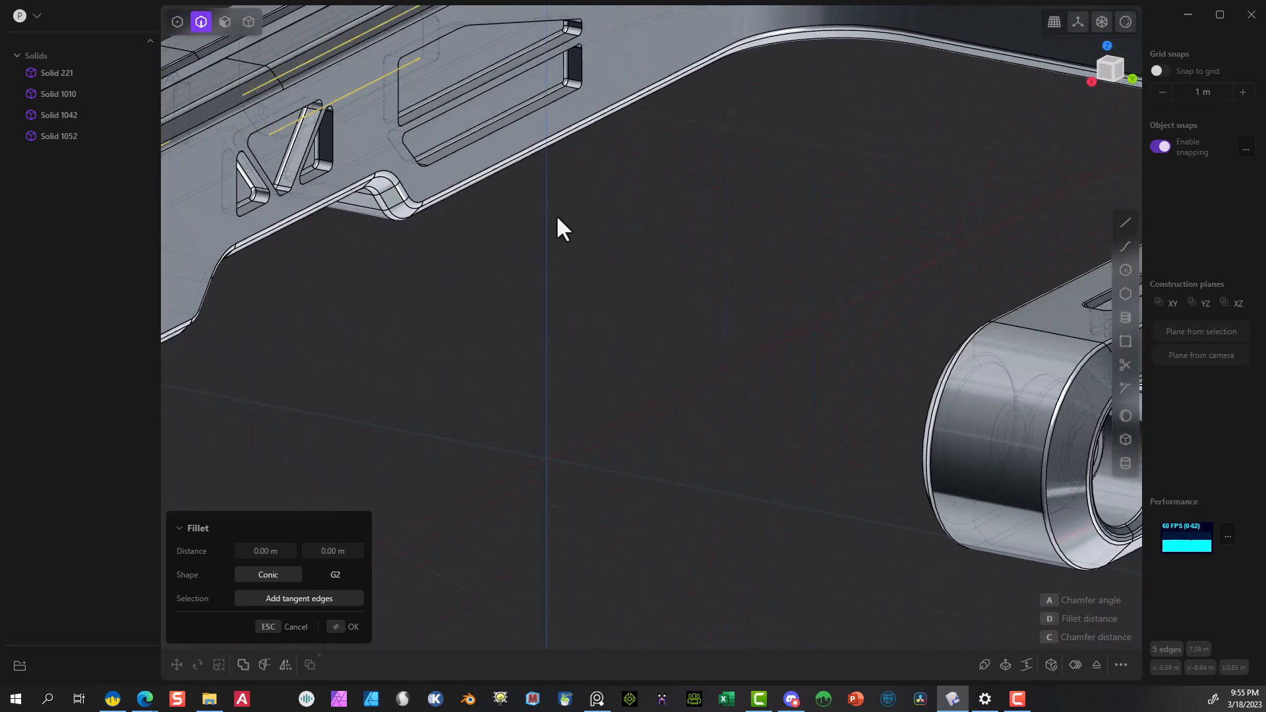
pyautogui.click(480, 141)
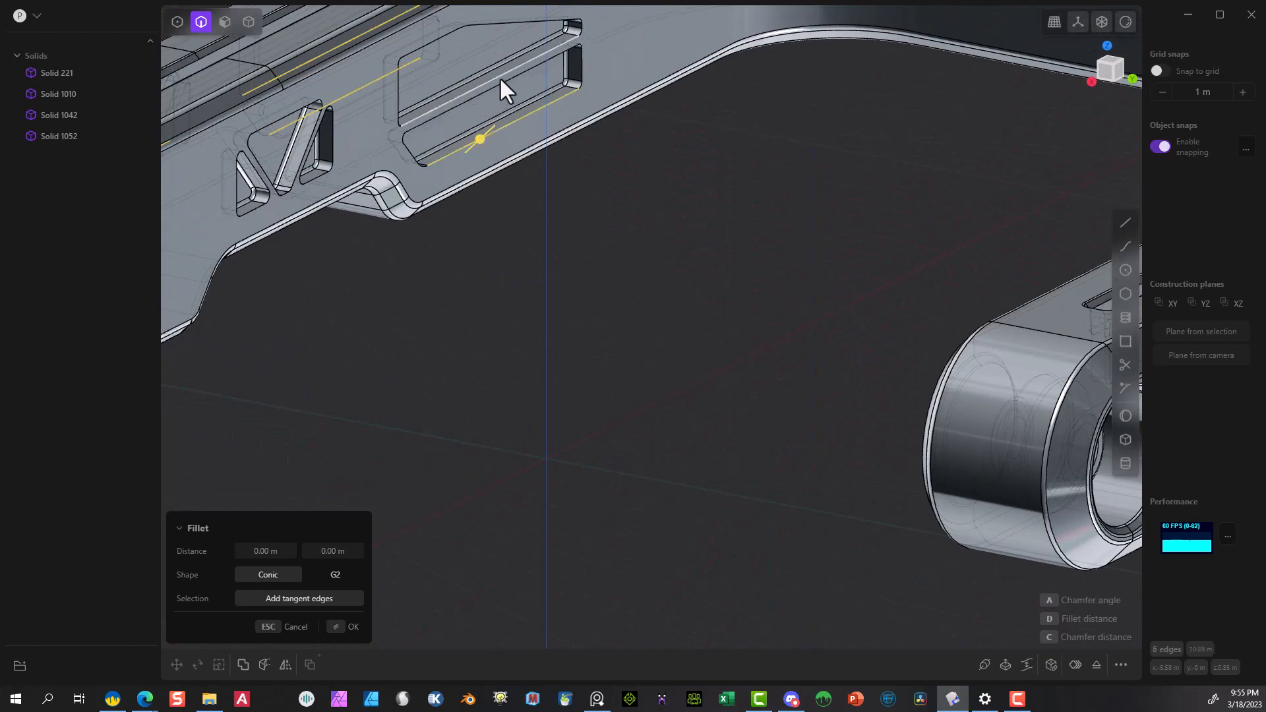
pyautogui.click(500, 77)
pyautogui.moveTo(500, 77); pyautogui.dragTo(695, 257, button='middle')
pyautogui.moveTo(690, 304); pyautogui.dragTo(624, 318, button='middle')
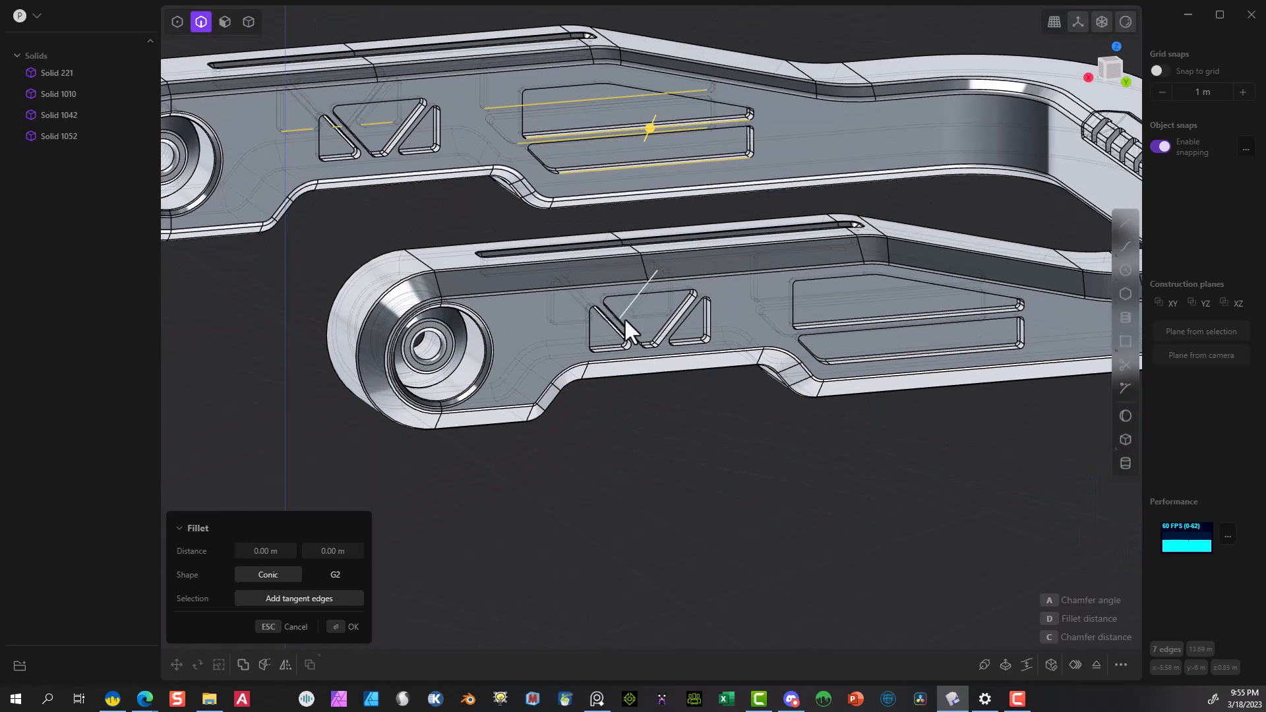
# Add the lower rim edges of both windows and all three triangular pockets on the opposite arm's outer face to the fillet.
pyautogui.scroll(6, 932, 308)
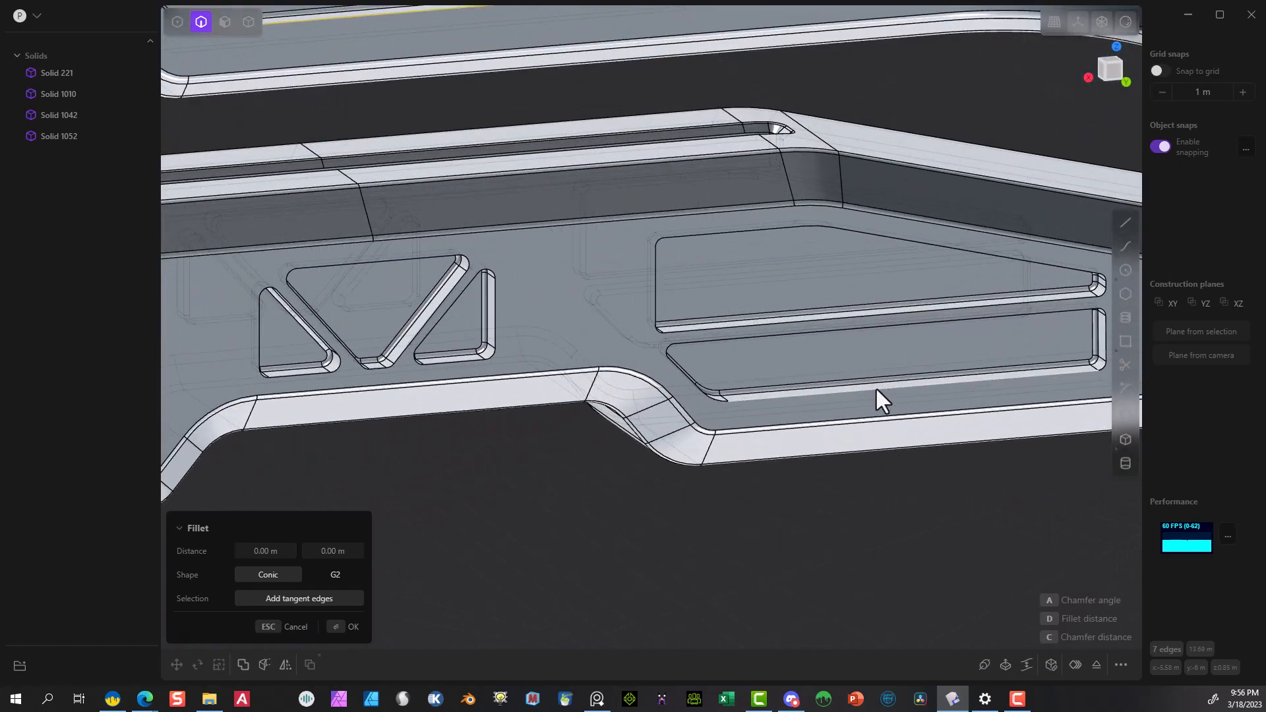
pyautogui.click(876, 389)
pyautogui.click(829, 318)
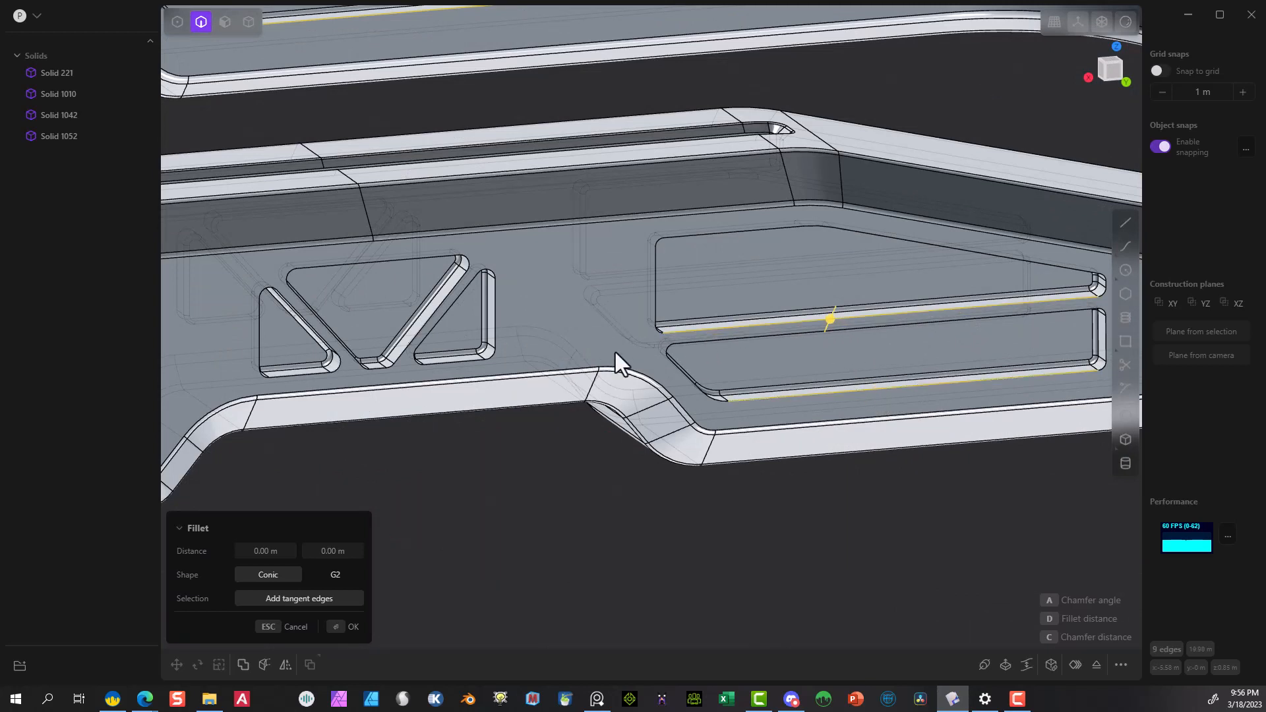
pyautogui.click(462, 361)
pyautogui.click(377, 367)
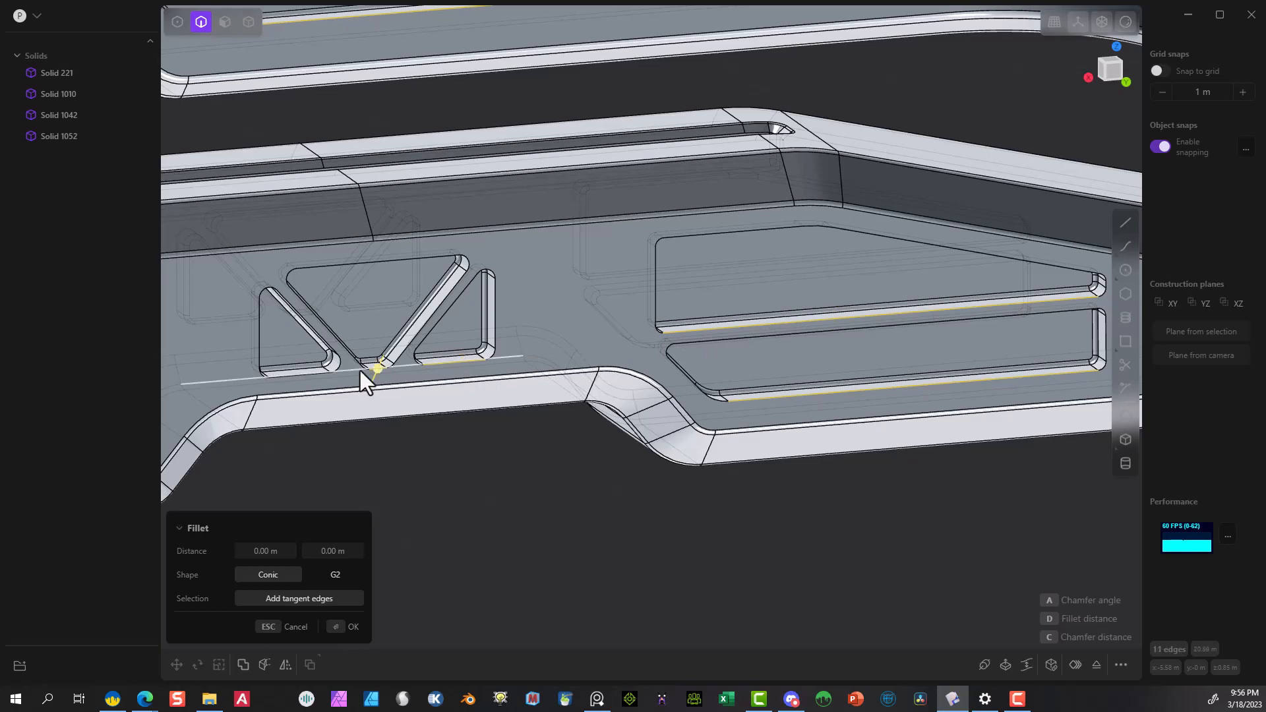
pyautogui.click(298, 376)
# Add the lower rim edges of the two large windows on the second arm's inner face to the fillet.
pyautogui.moveTo(387, 440); pyautogui.dragTo(497, 600, button='middle')
pyautogui.scroll(5, 771, 333)
pyautogui.scroll(3, 800, 323)
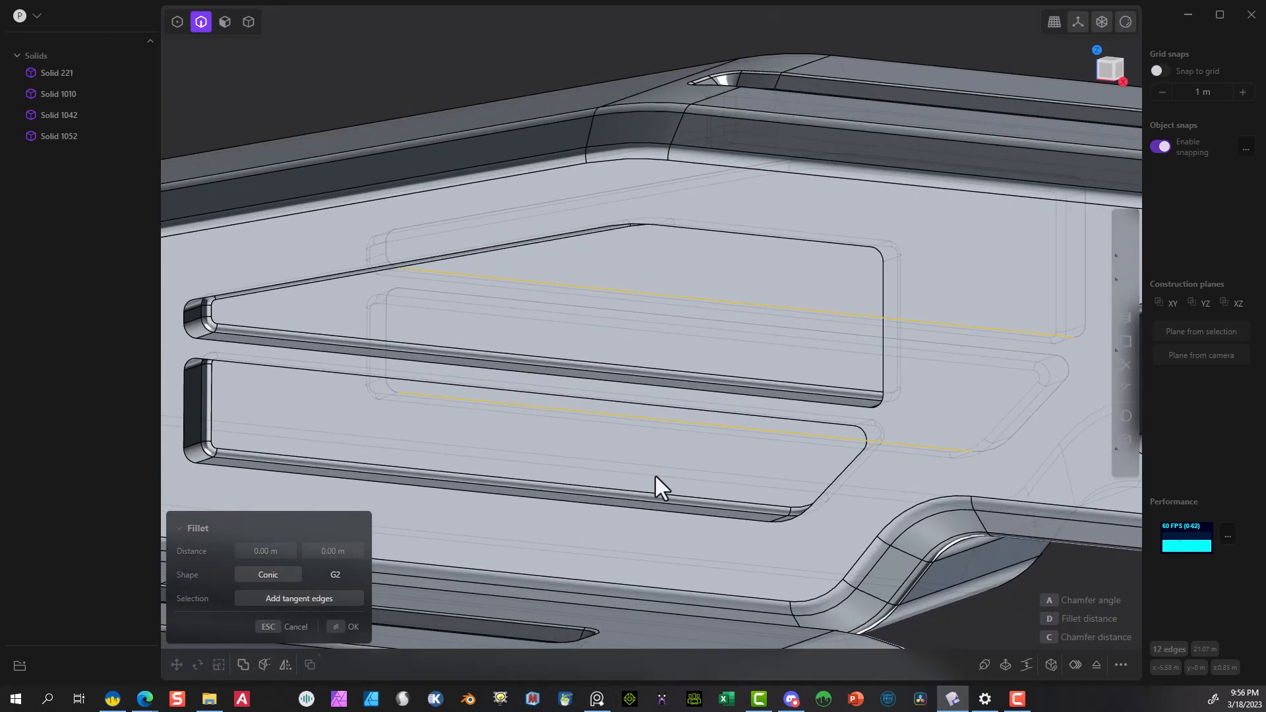
pyautogui.click(662, 516)
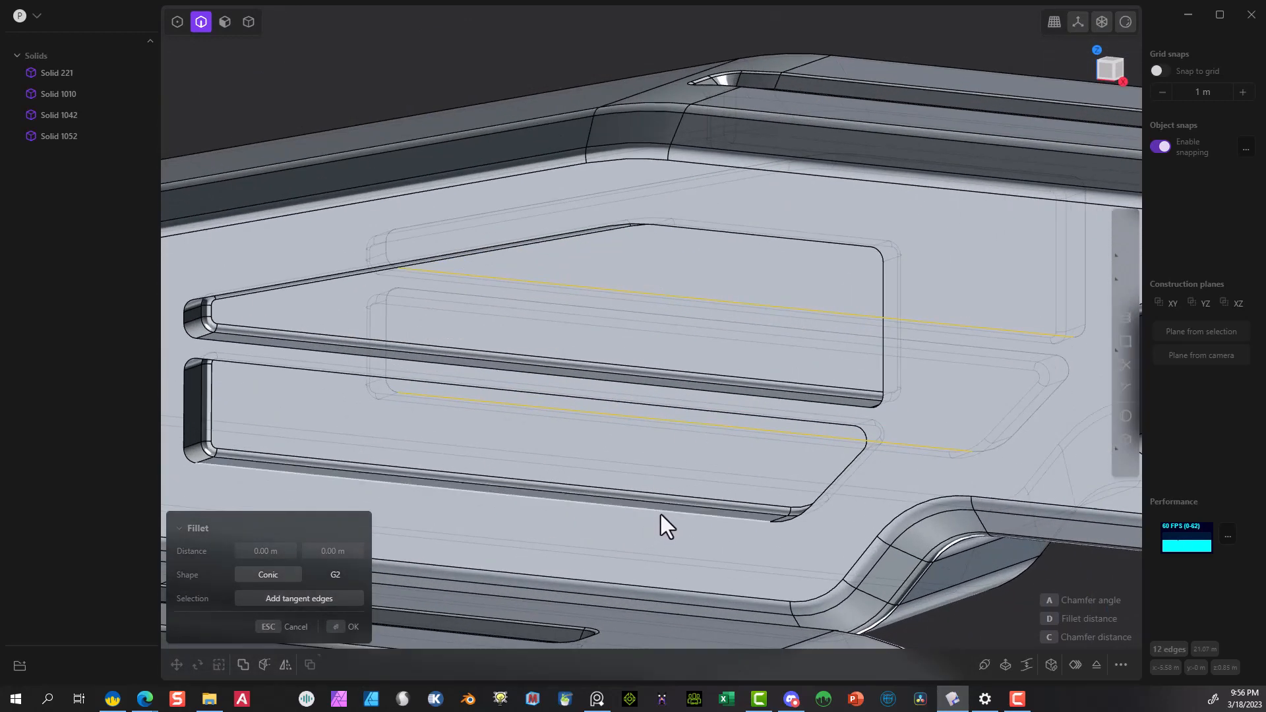
pyautogui.click(727, 393)
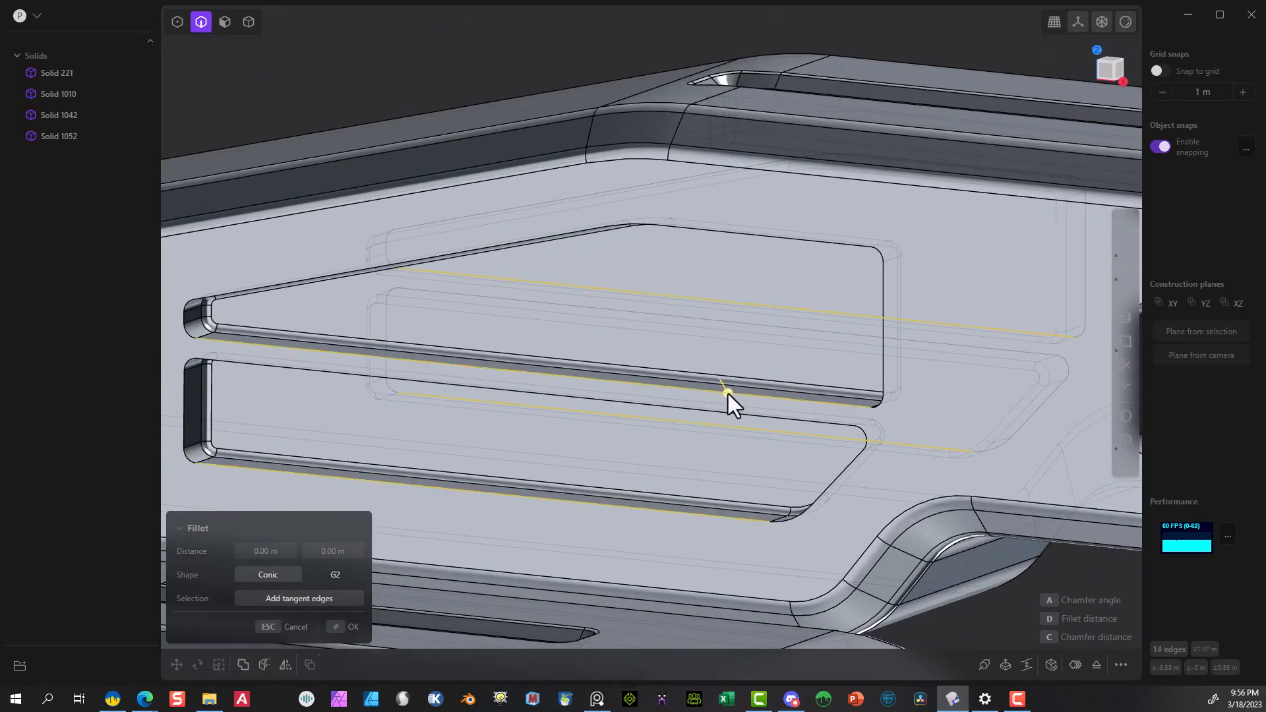
pyautogui.scroll(-3, 901, 403)
pyautogui.keyDown('shift'); pyautogui.moveTo(1032, 408); pyautogui.dragTo(678, 427, button='middle'); pyautogui.keyUp('shift')
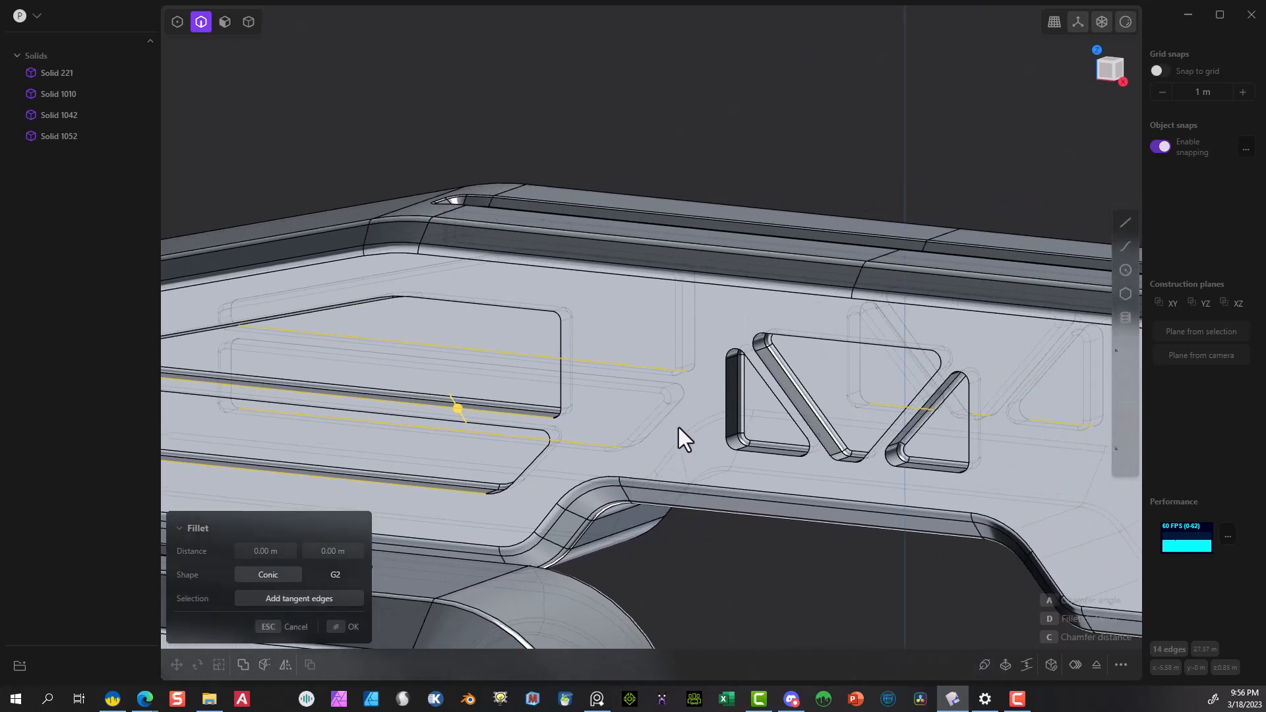
# Include the second arm's three inner triangular pockets and fillet all selected pocket and window rims about 0.02713 m.
pyautogui.scroll(5, 730, 475)
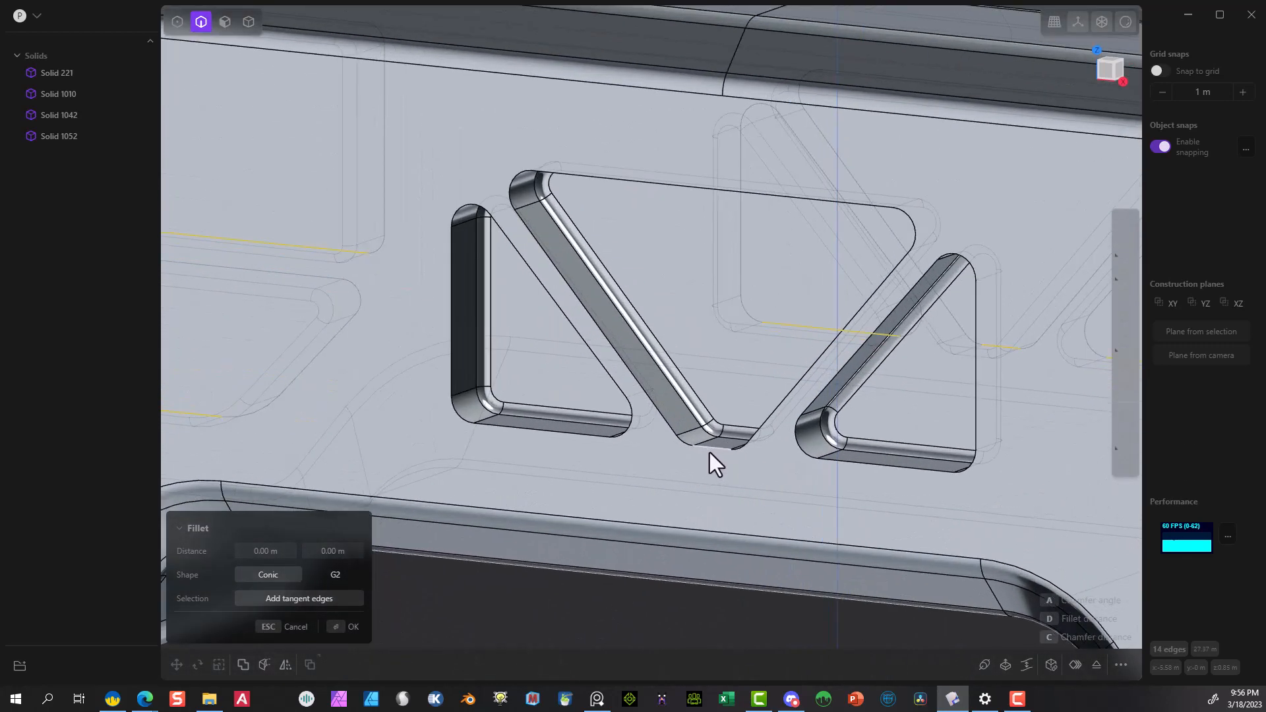
pyautogui.click(711, 450)
pyautogui.click(584, 435)
pyautogui.click(861, 465)
pyautogui.moveTo(862, 469); pyautogui.dragTo(867, 461)
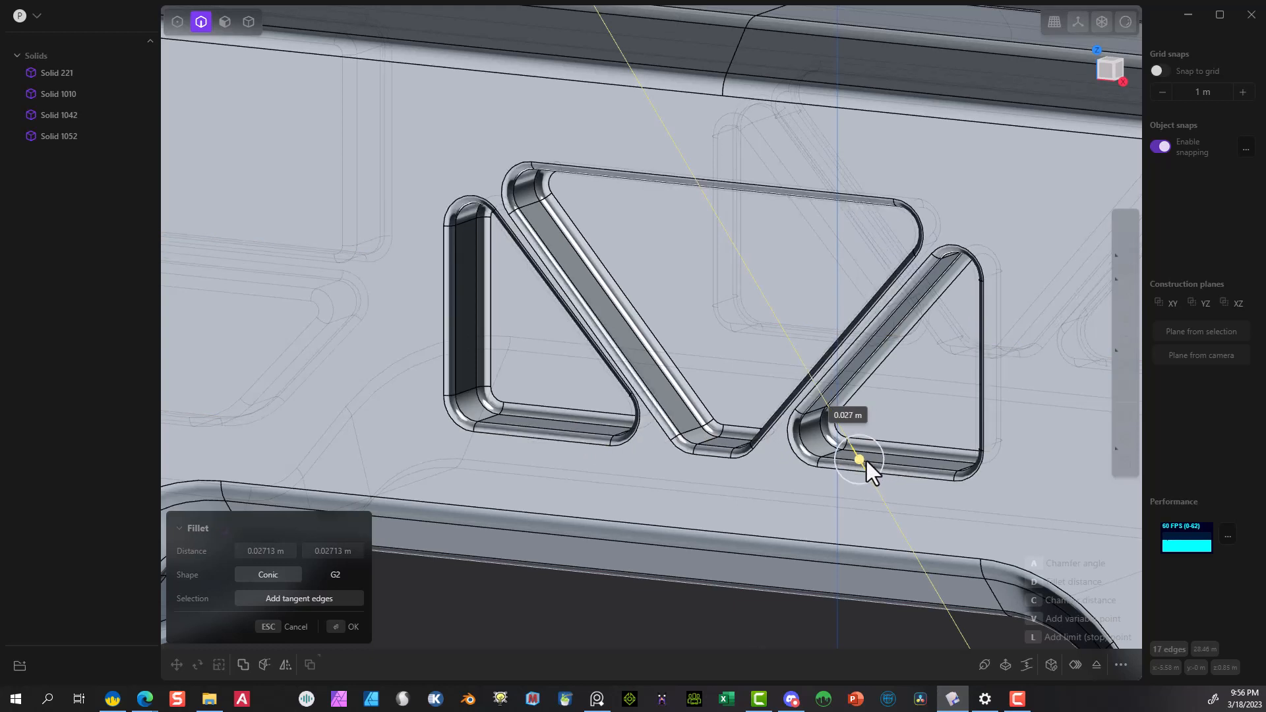
pyautogui.moveTo(848, 516); pyautogui.dragTo(640, 605, button='middle')
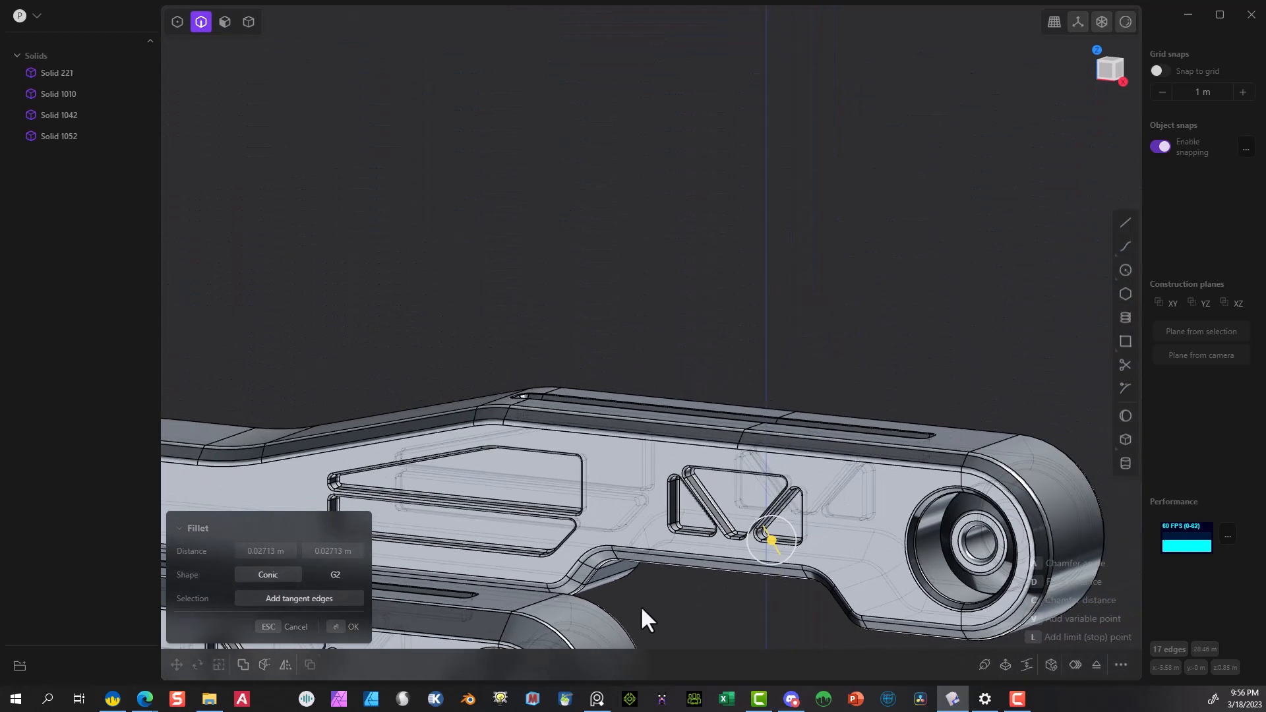
pyautogui.click(353, 626)
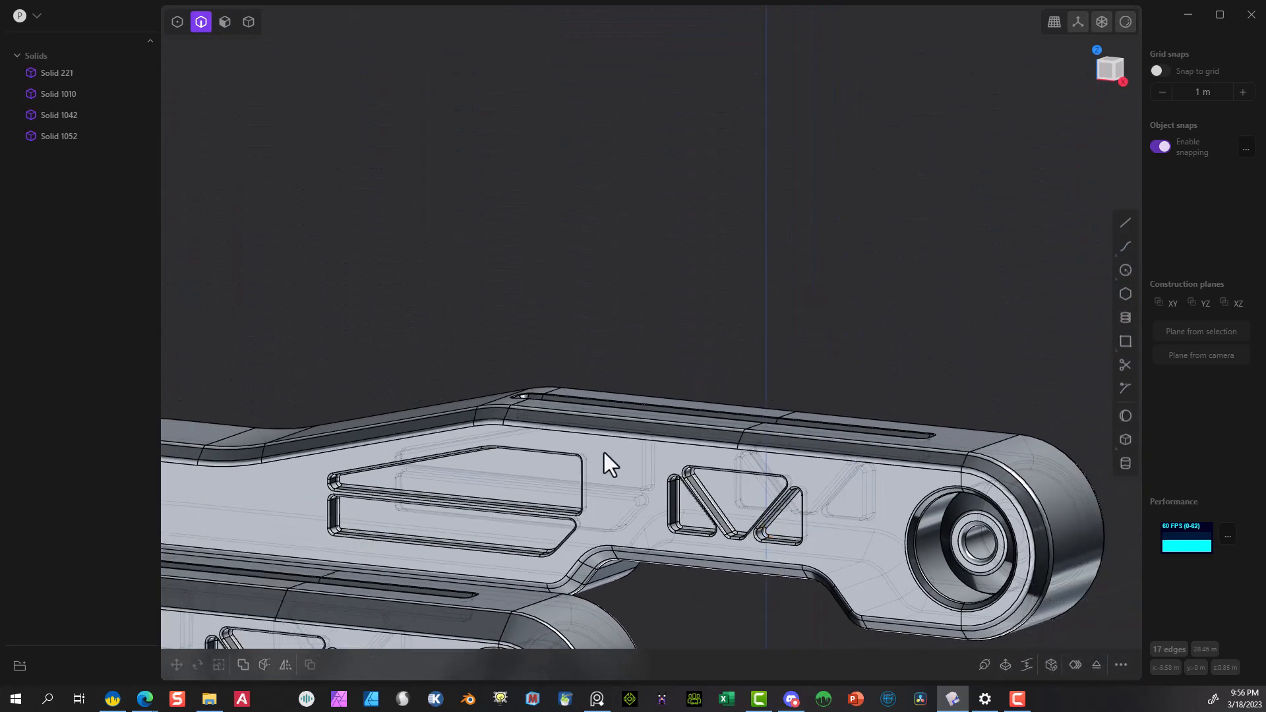
# Fillet the rims of the three triangular pockets on the arm's inner face about 0.02236 m.
pyautogui.moveTo(545, 517); pyautogui.dragTo(377, 516, button='middle')
pyautogui.click(538, 516)
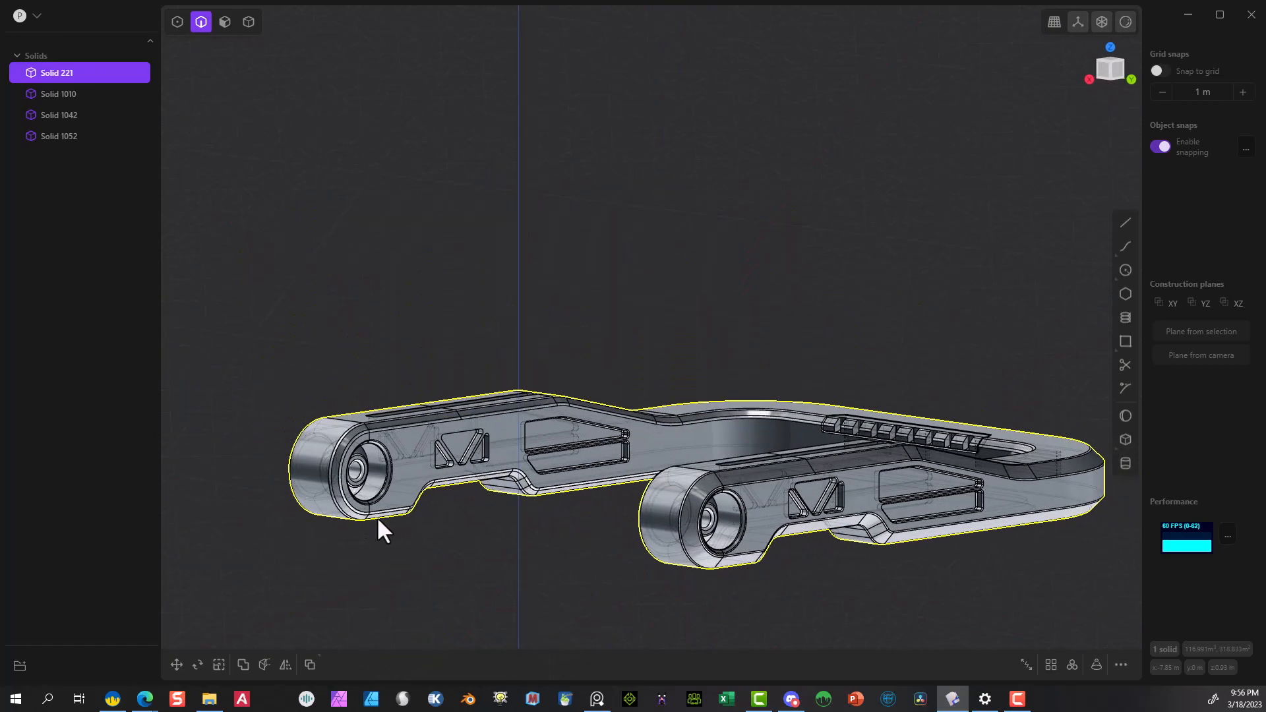
pyautogui.scroll(10, 377, 517)
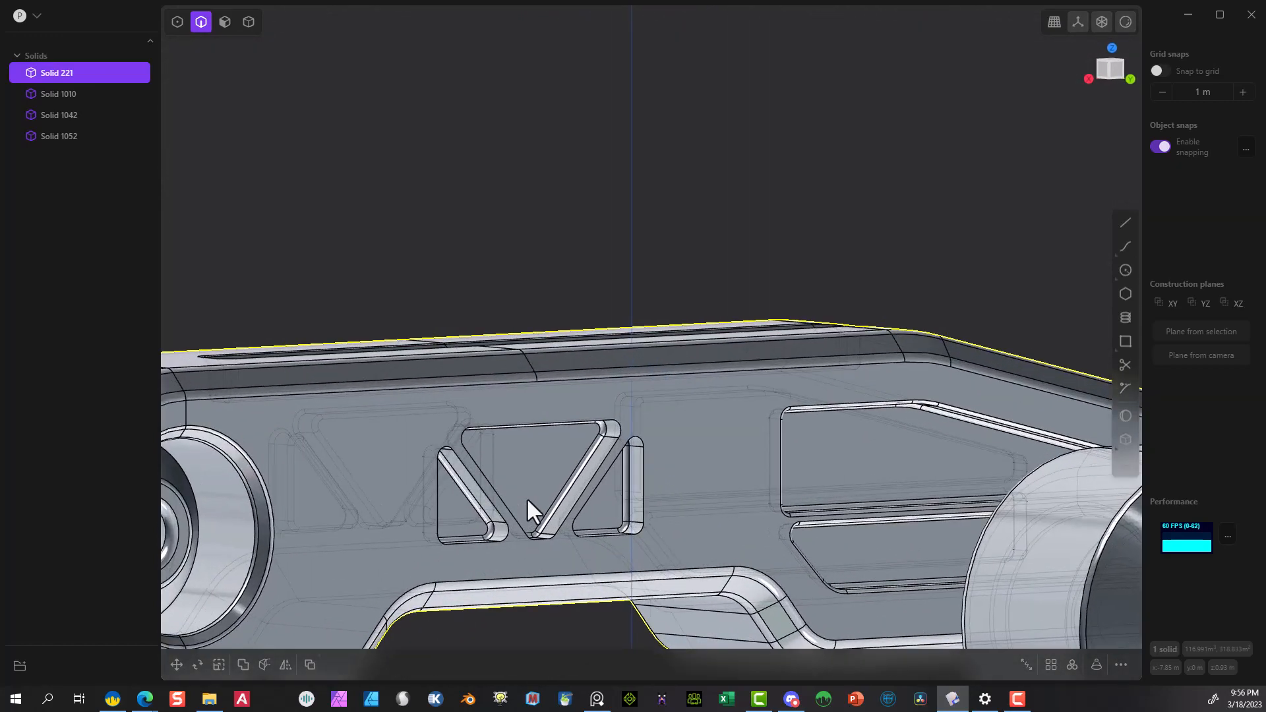
pyautogui.scroll(2, 557, 507)
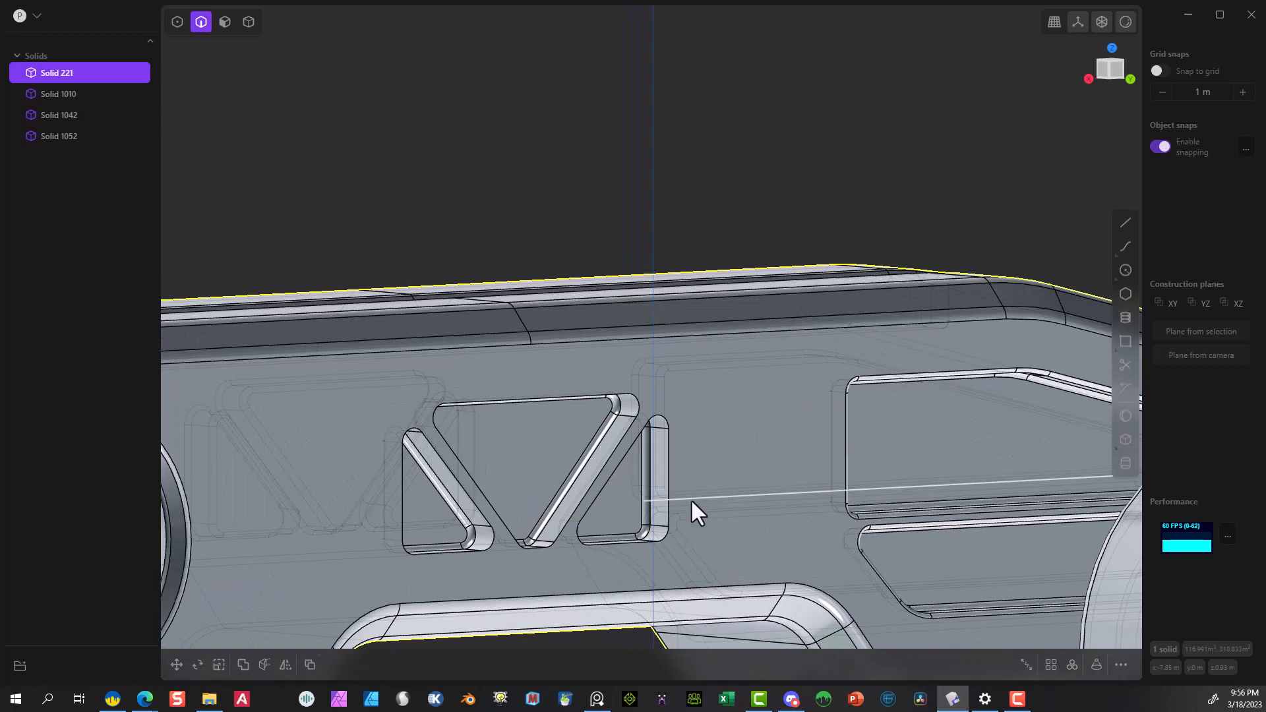
pyautogui.click(667, 485)
pyautogui.press('f')
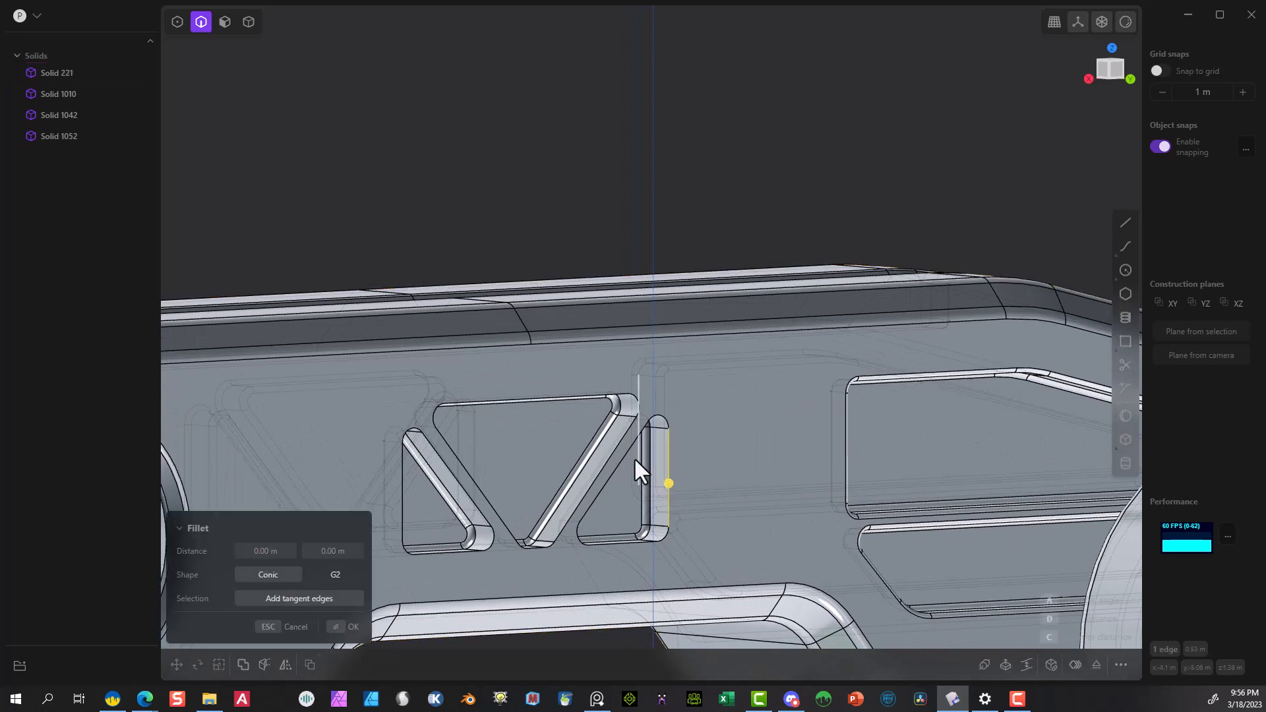
pyautogui.click(607, 463)
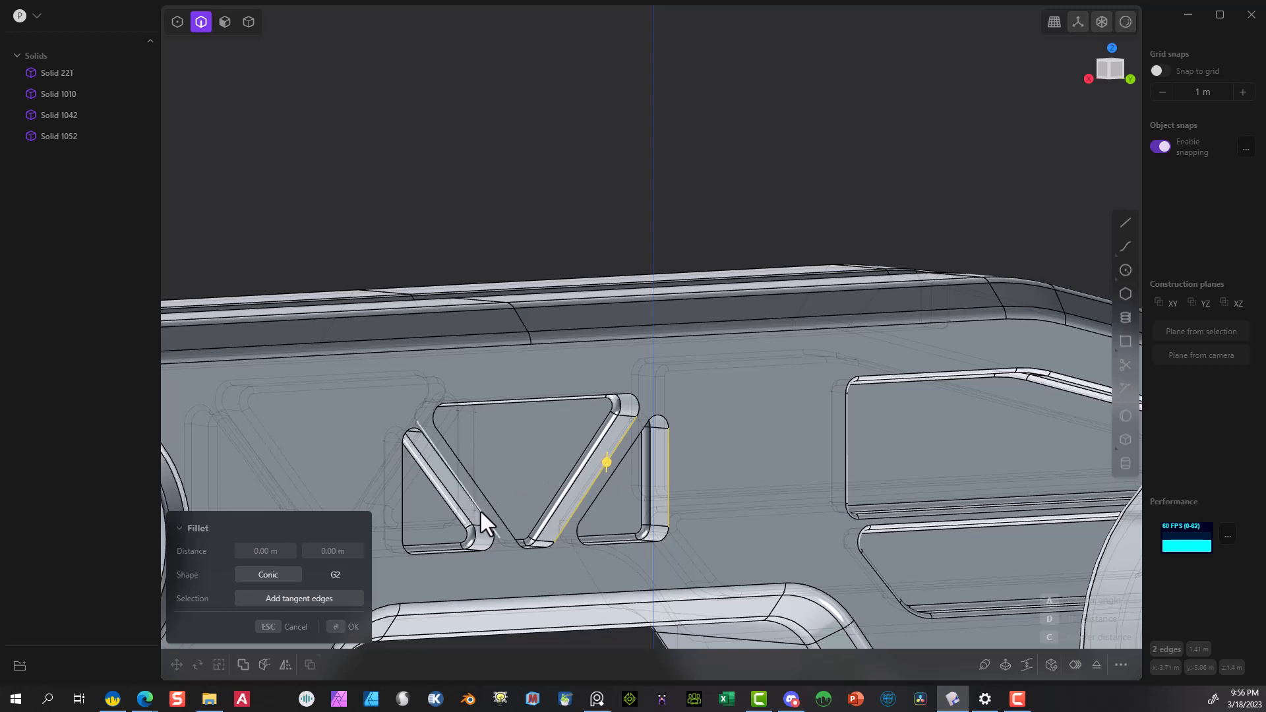
pyautogui.click(485, 520)
pyautogui.moveTo(487, 517); pyautogui.dragTo(489, 518)
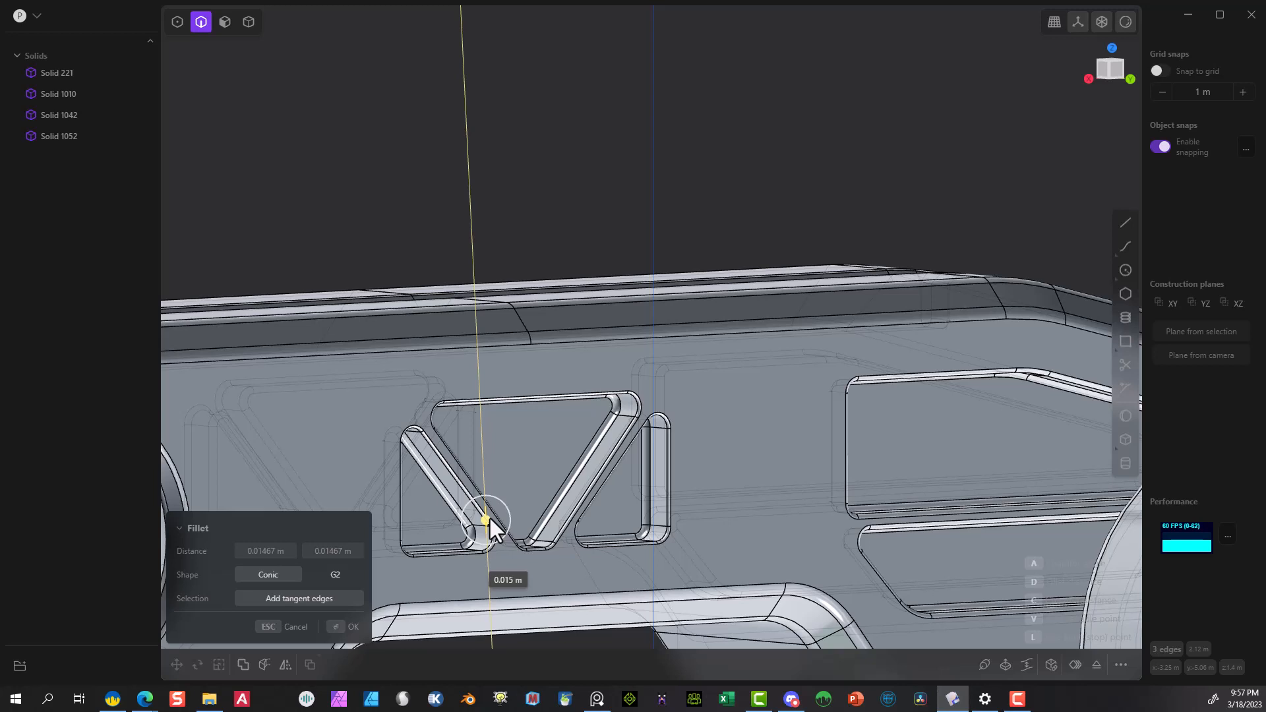
pyautogui.moveTo(489, 518); pyautogui.dragTo(492, 517)
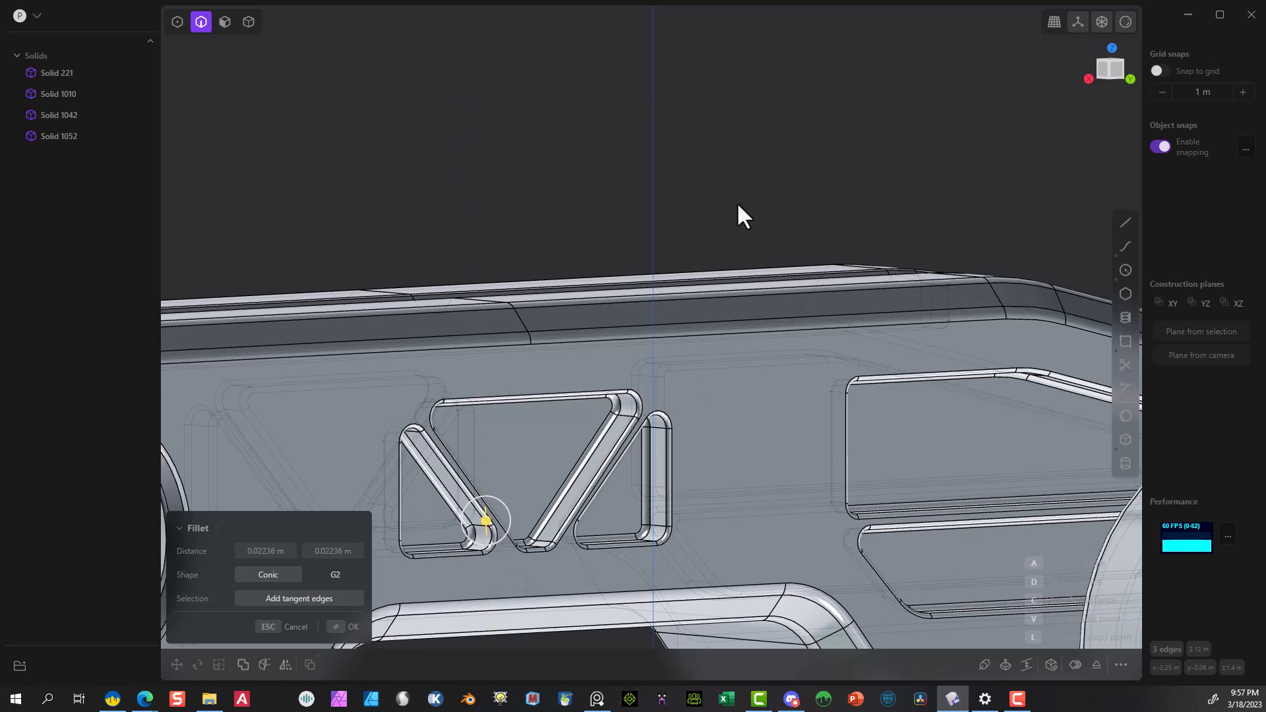
pyautogui.click(344, 628)
pyautogui.scroll(-5, 517, 356)
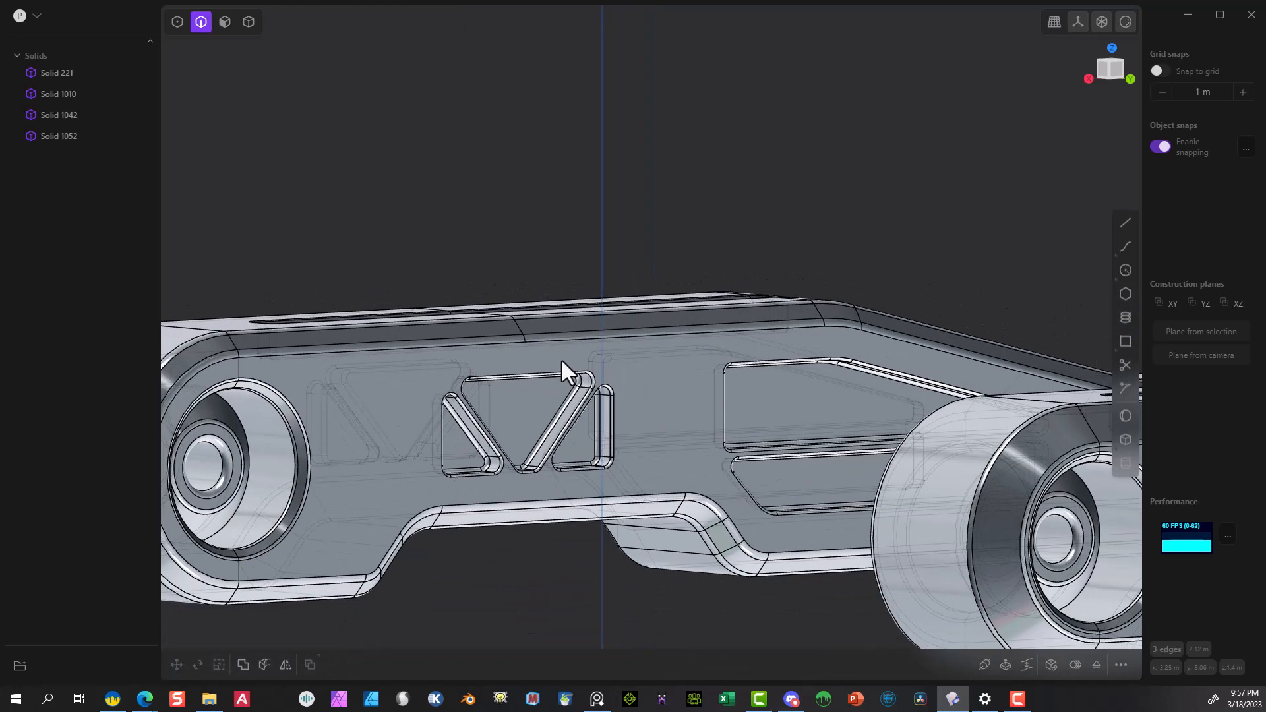
# Fillet the inner circular edge of the bore chamfer on the arm end's outer face about 0.0323 m.
pyautogui.click(540, 518)
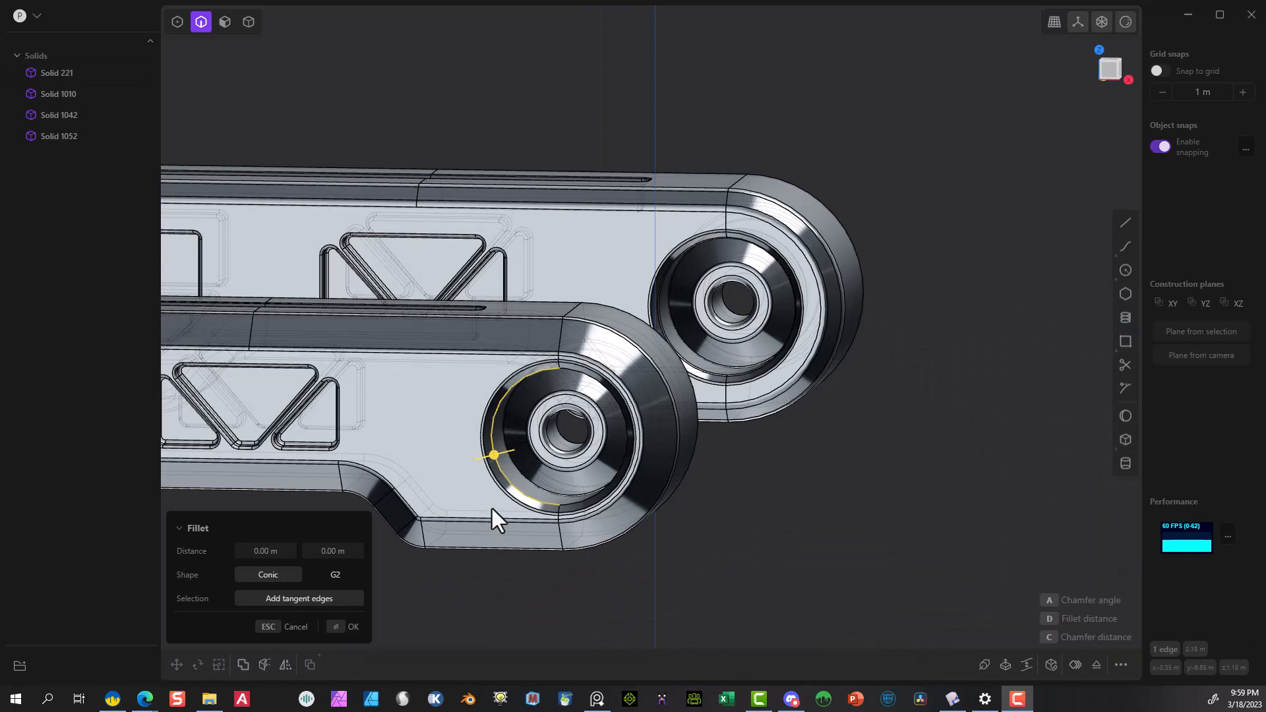
pyautogui.click(336, 626)
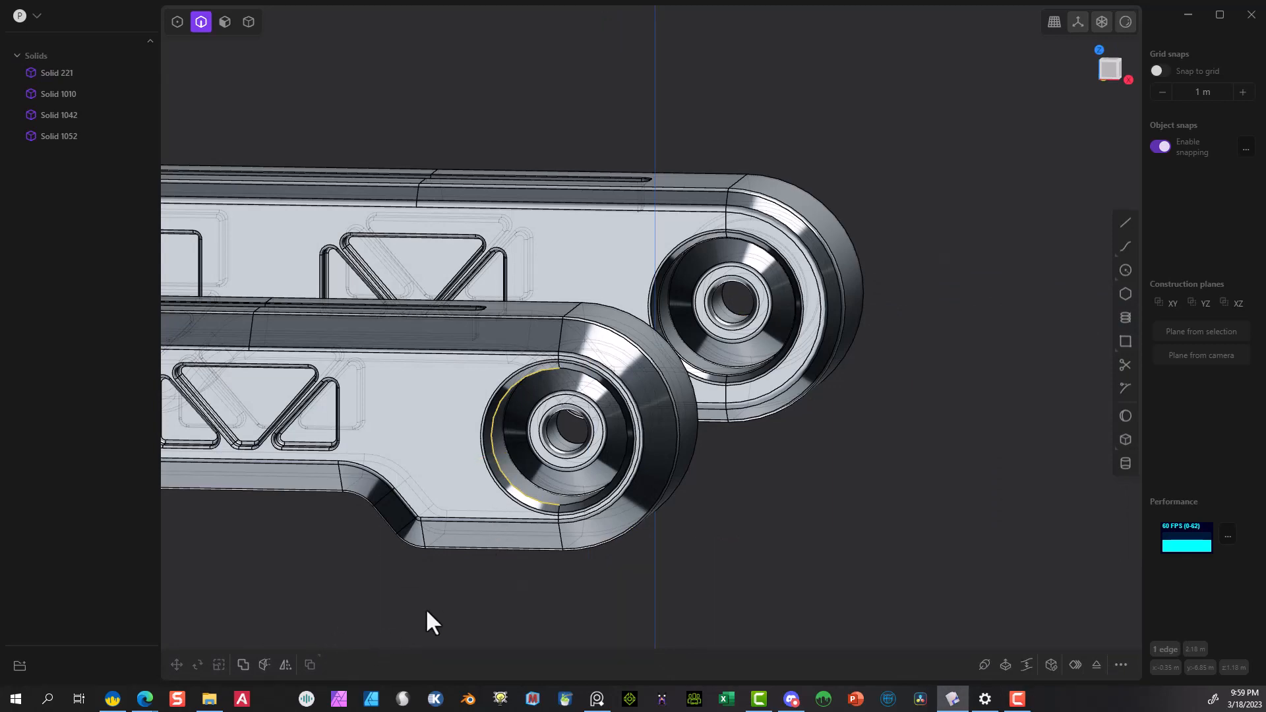
pyautogui.scroll(2, 425, 610)
pyautogui.scroll(3, 508, 580)
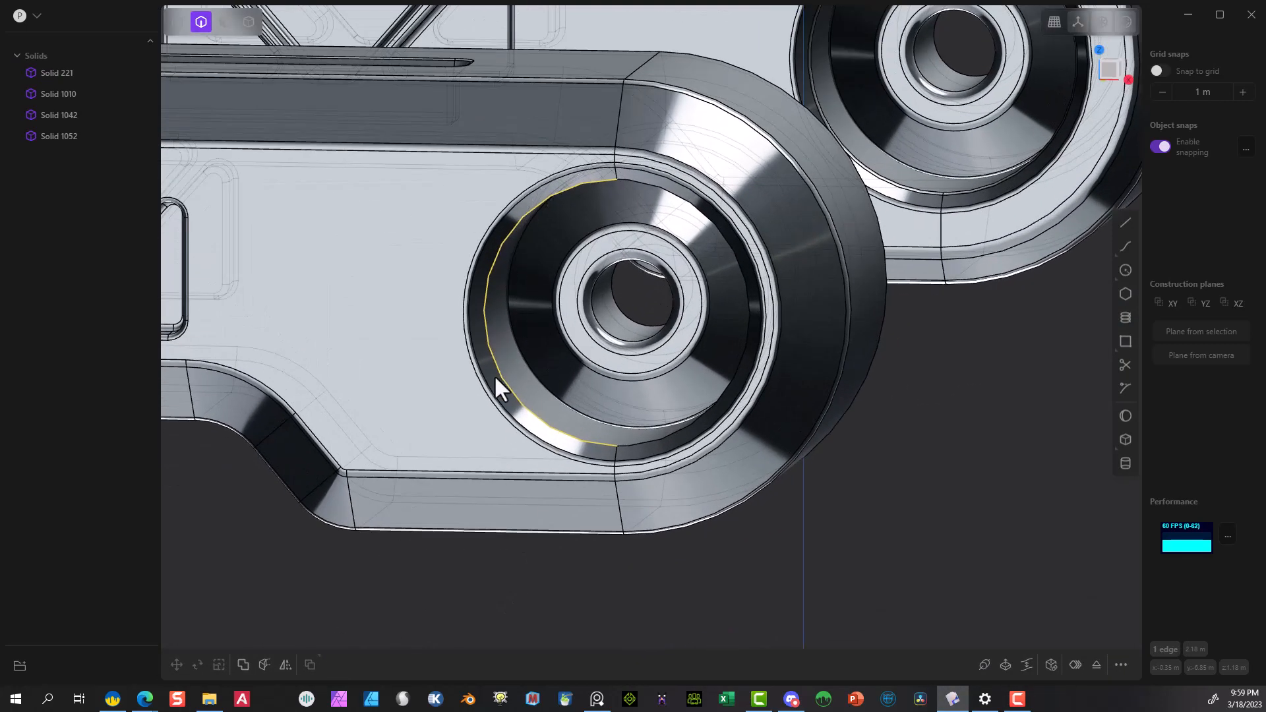
pyautogui.press('f')
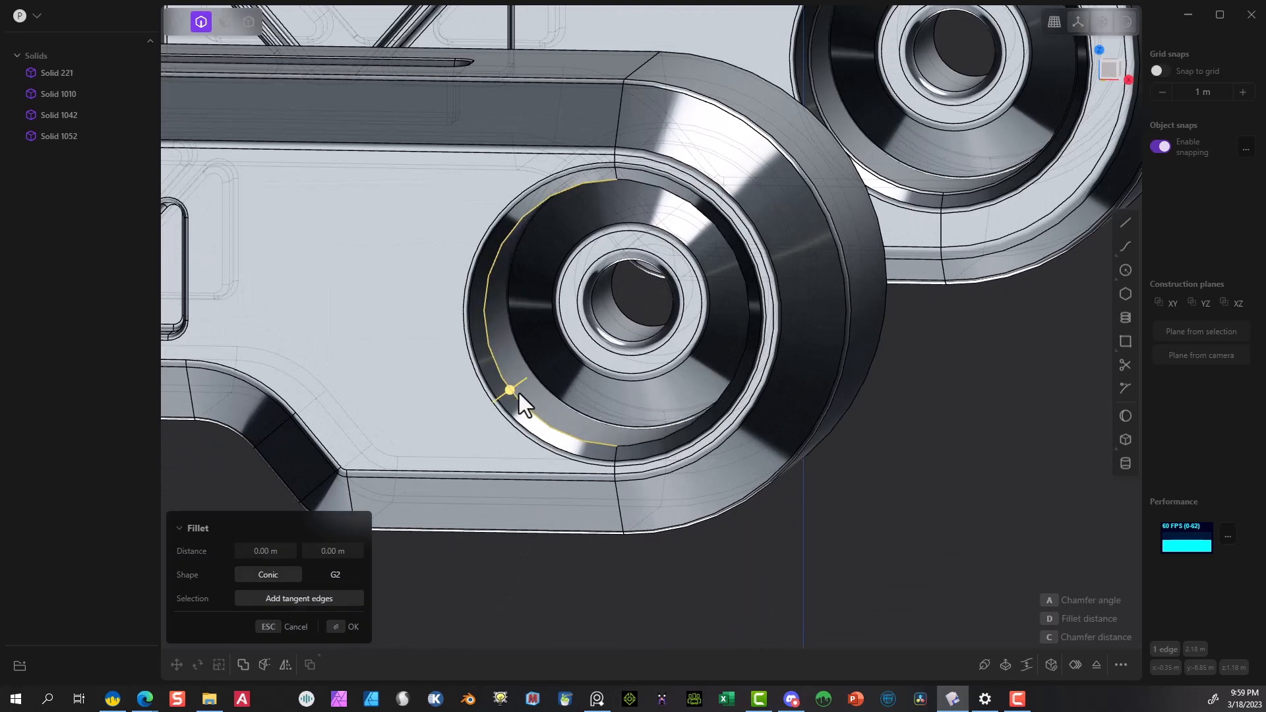
pyautogui.moveTo(758, 263); pyautogui.dragTo(302, 310, button='middle')
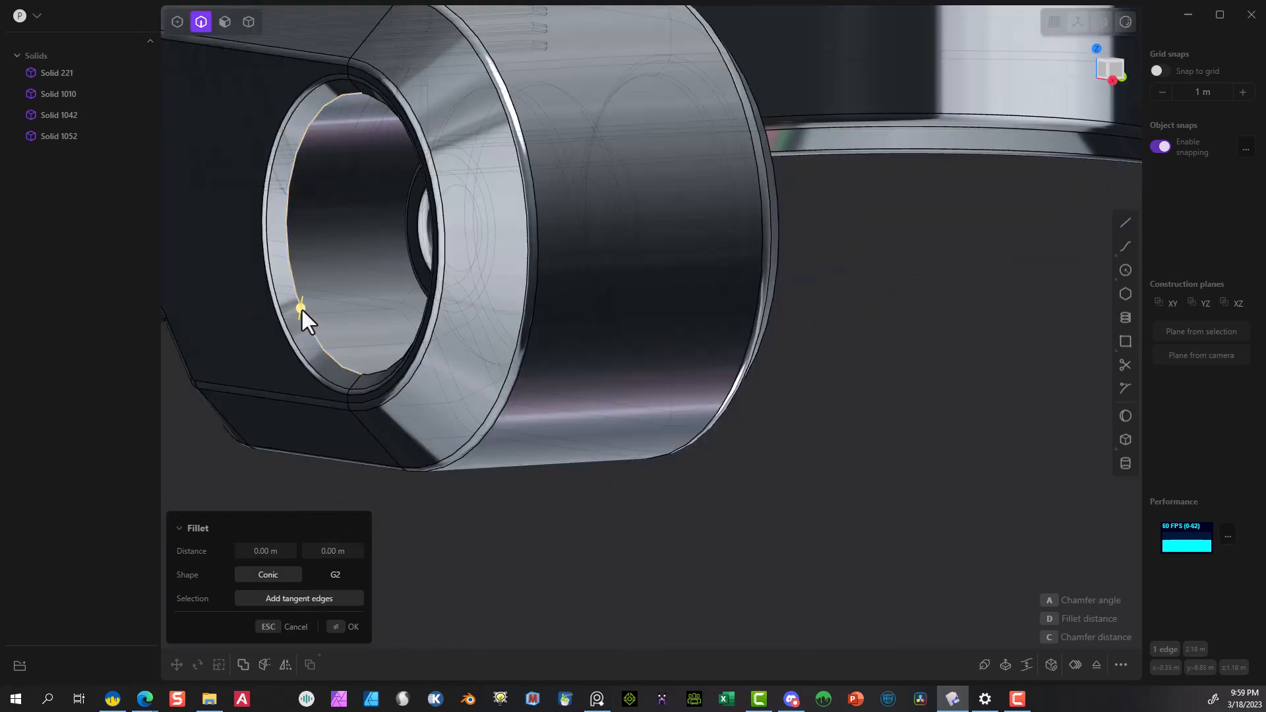
pyautogui.moveTo(301, 309)
pyautogui.mouseDown()
pyautogui.moveTo(330, 299)
pyautogui.moveTo(309, 308)
pyautogui.mouseUp()
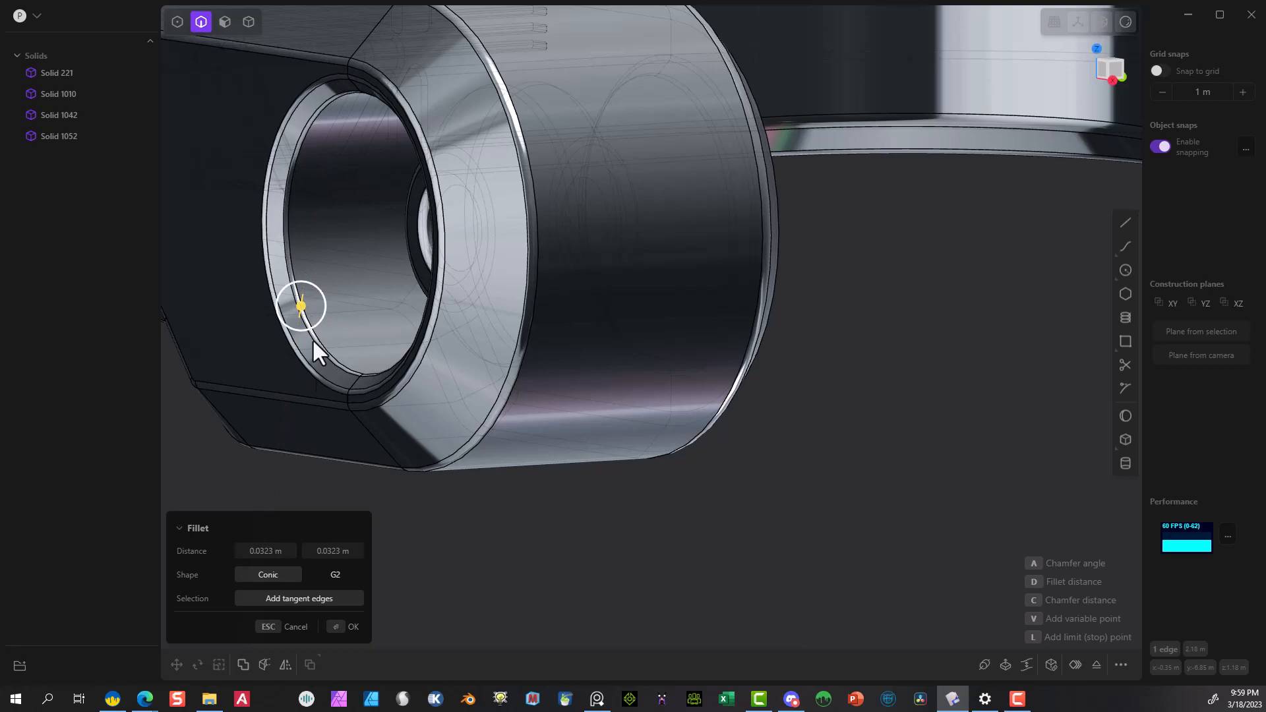
pyautogui.click(356, 632)
# In the right view, sketch a rectangle about 0.41941 by 0.39838 m straddling the lower edge of the arm's rounded end.
pyautogui.moveTo(422, 527); pyautogui.dragTo(465, 531, button='middle')
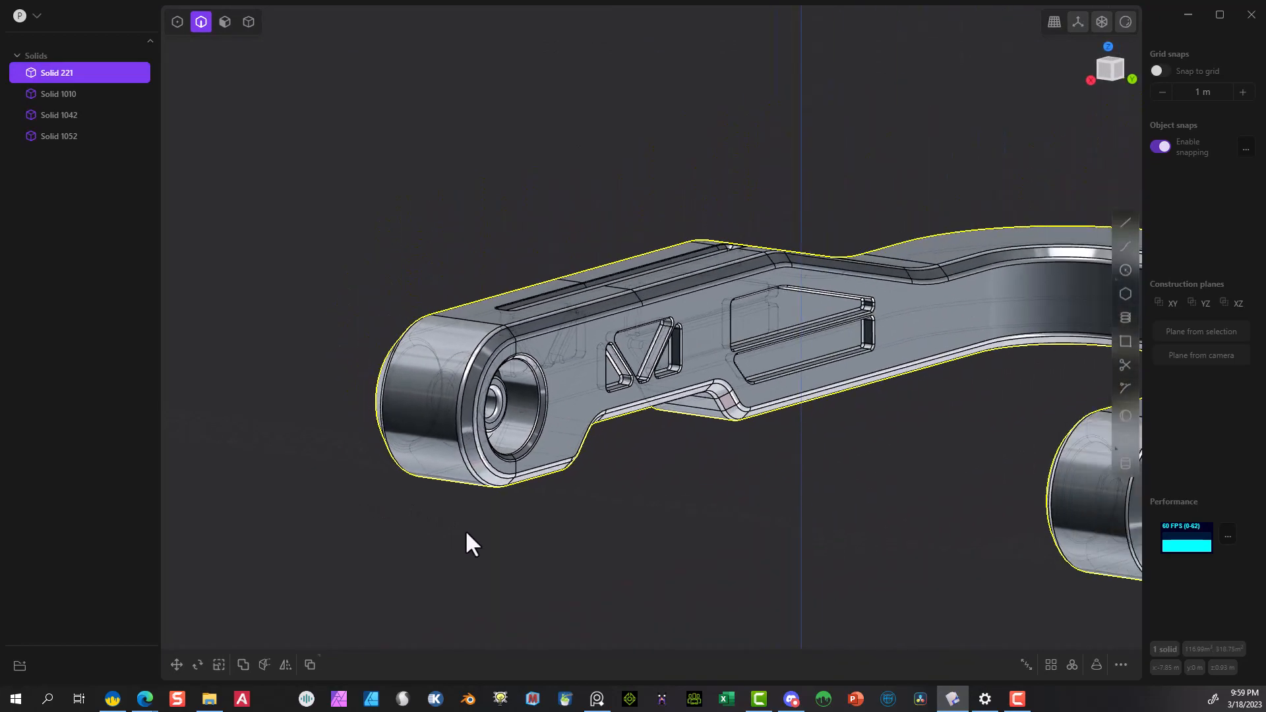
pyautogui.press('KP_3')
pyautogui.click(1124, 342)
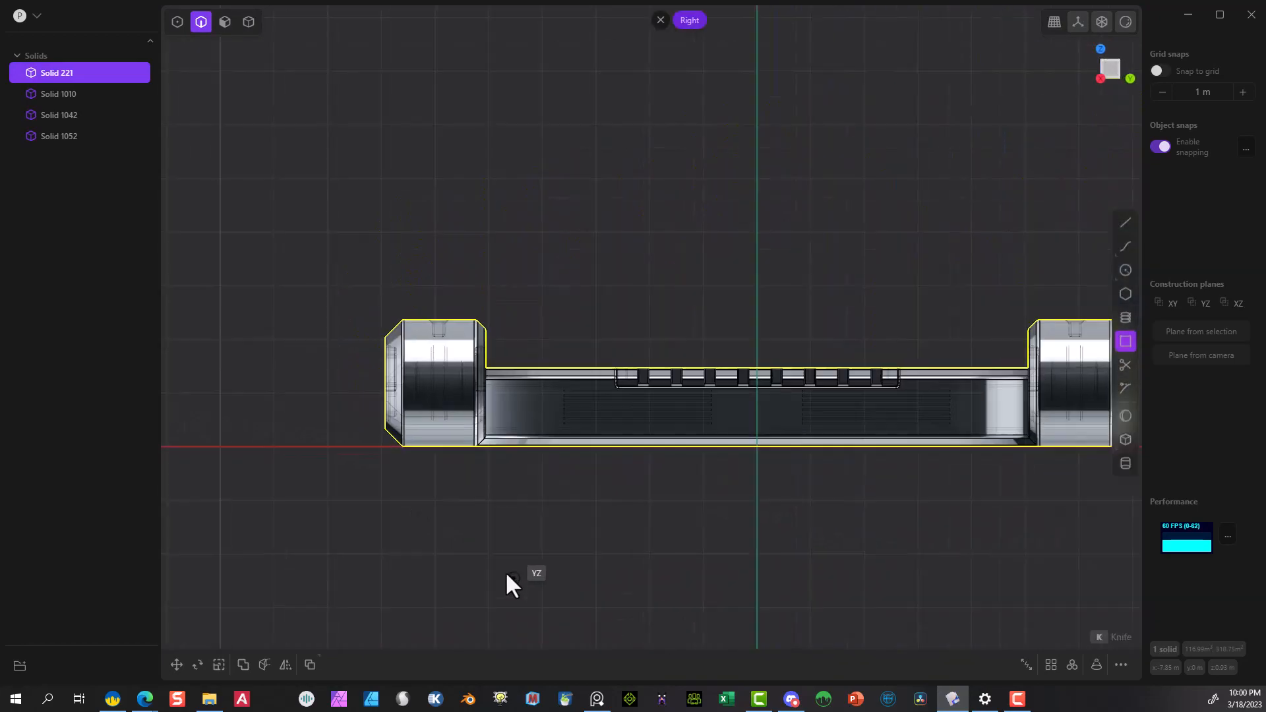
pyautogui.scroll(3, 327, 416)
pyautogui.scroll(1, 328, 417)
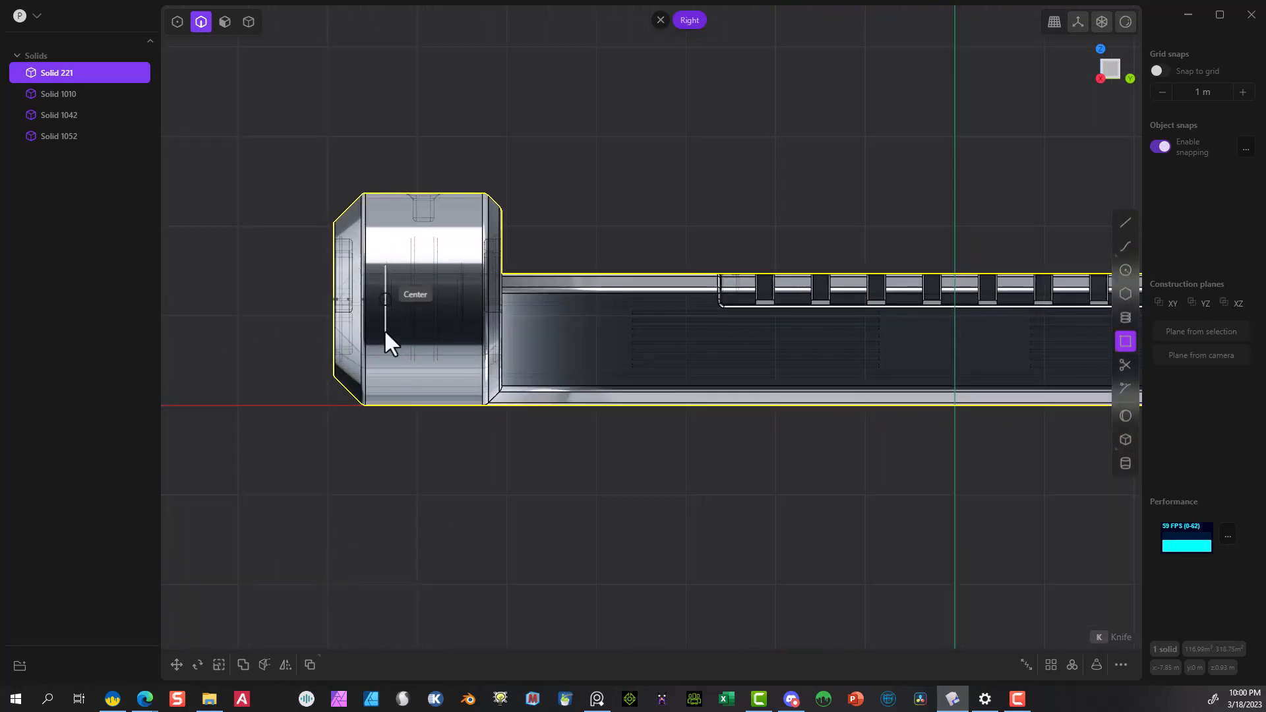
pyautogui.click(399, 421)
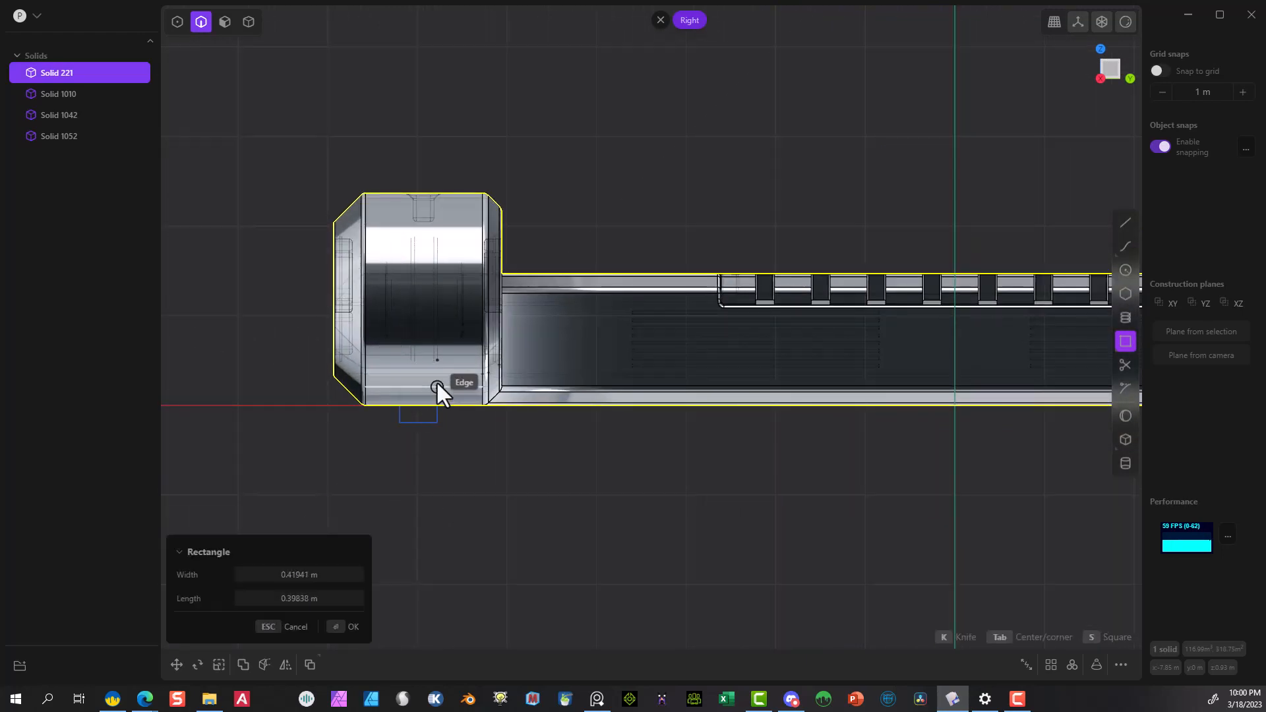
pyautogui.click(437, 384)
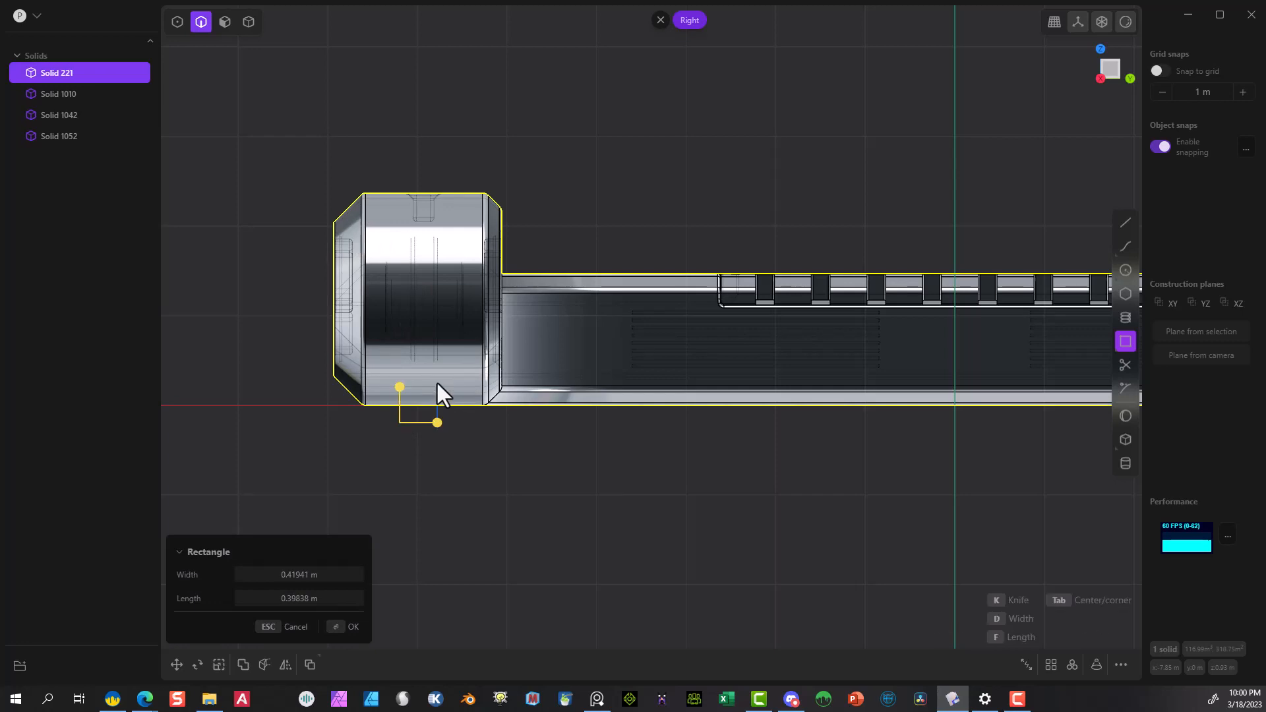
pyautogui.click(344, 627)
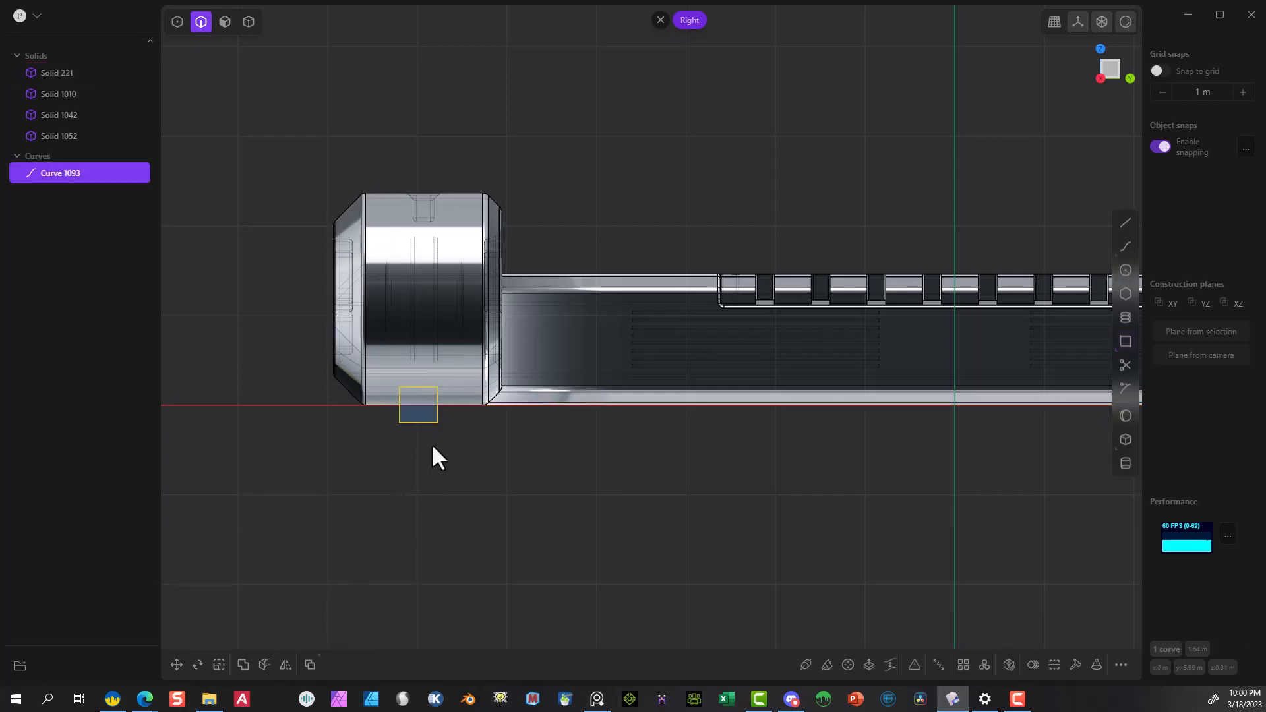
# Move the rectangle about 2.09364 m along X, out beyond the arm's rounded end.
pyautogui.moveTo(432, 440); pyautogui.dragTo(383, 521, button='middle')
pyautogui.click(177, 664)
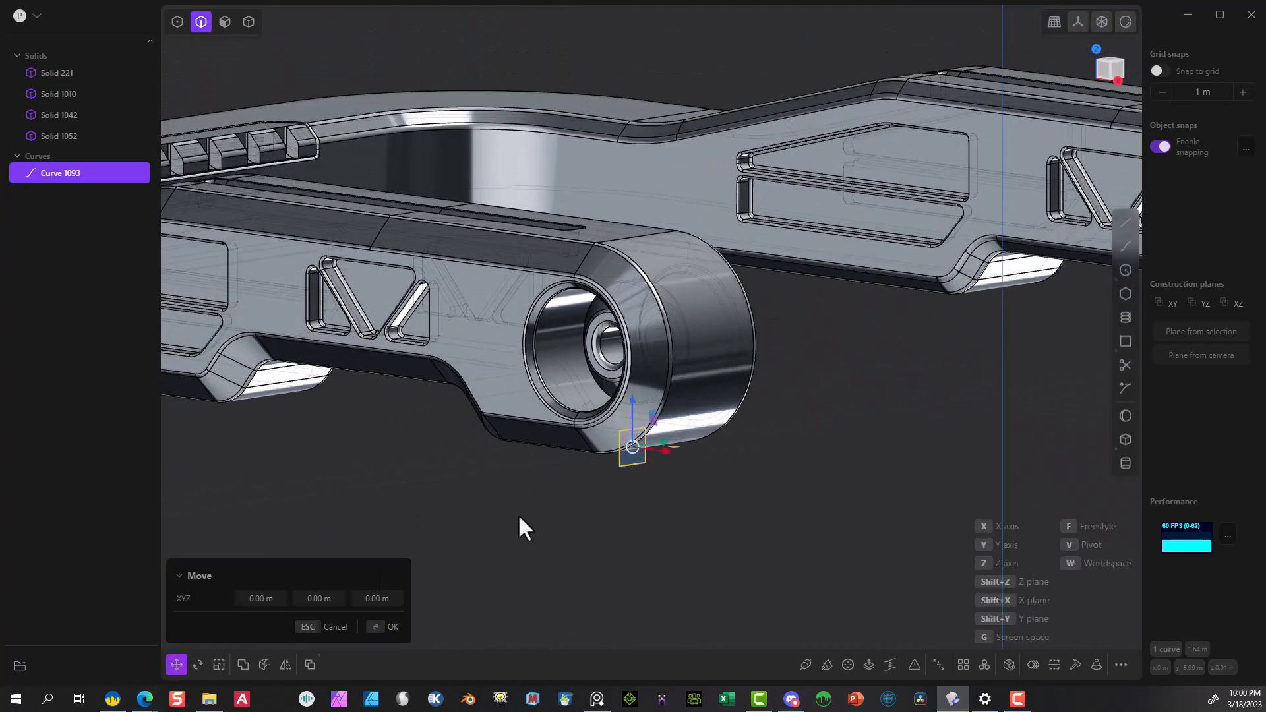
pyautogui.moveTo(666, 450); pyautogui.dragTo(797, 521)
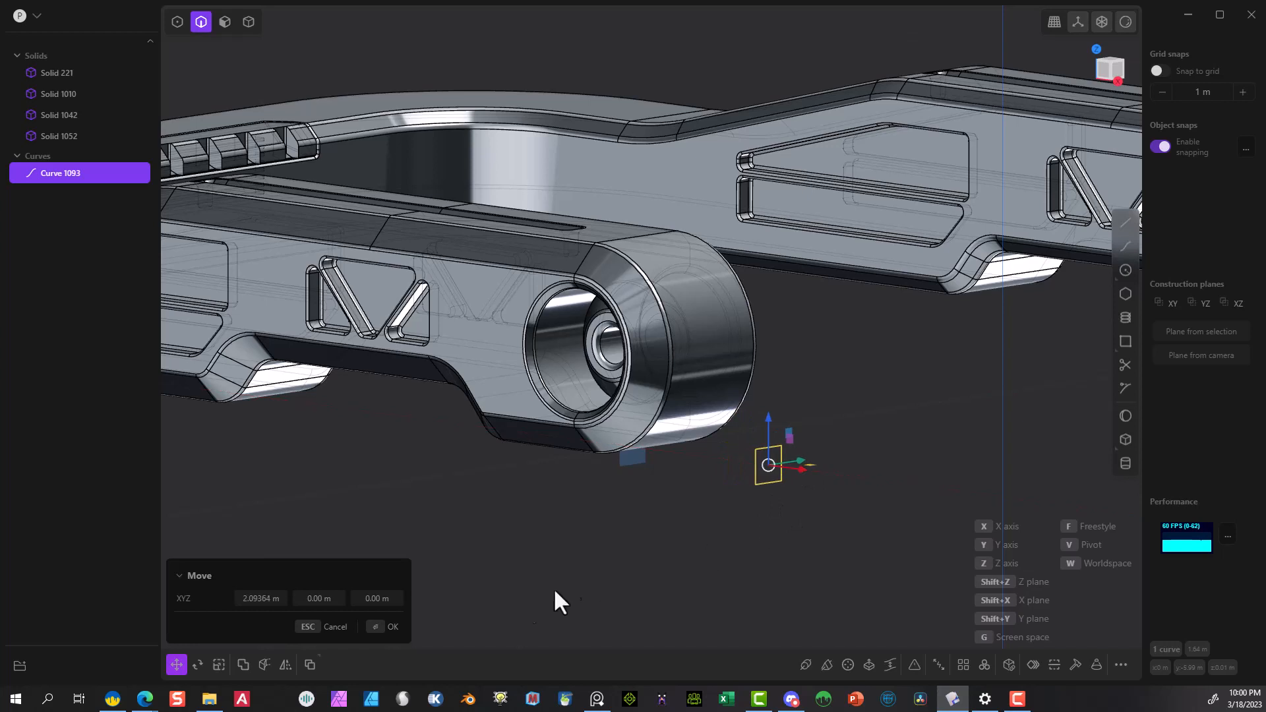
pyautogui.click(386, 627)
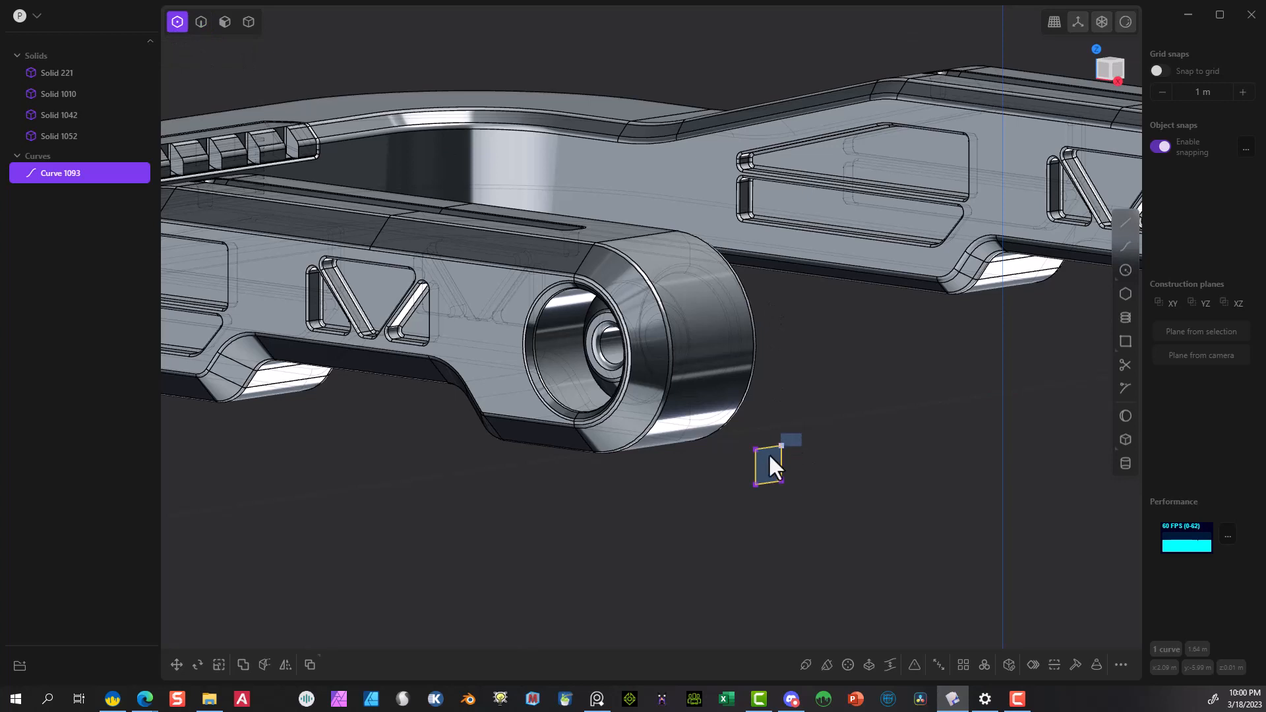
# Round the rectangle's two upper corners.
pyautogui.moveTo(769, 455); pyautogui.dragTo(741, 453)
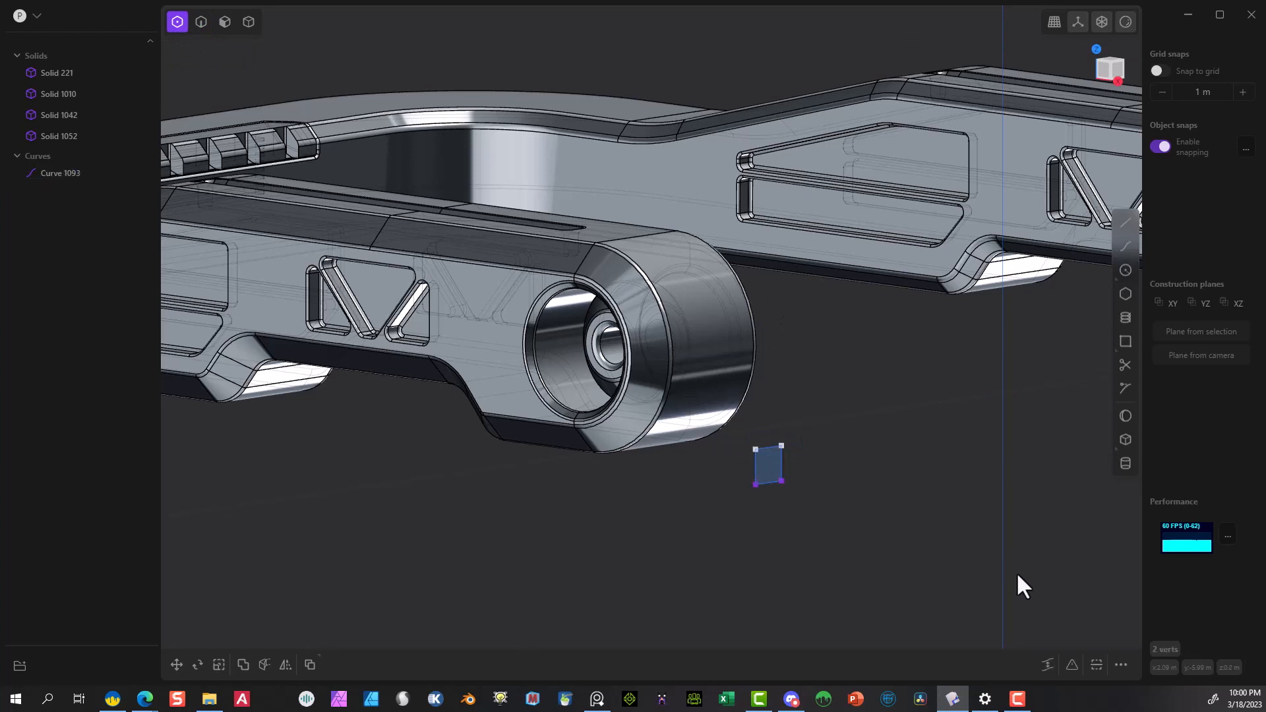
pyautogui.click(1071, 666)
pyautogui.click(1130, 629)
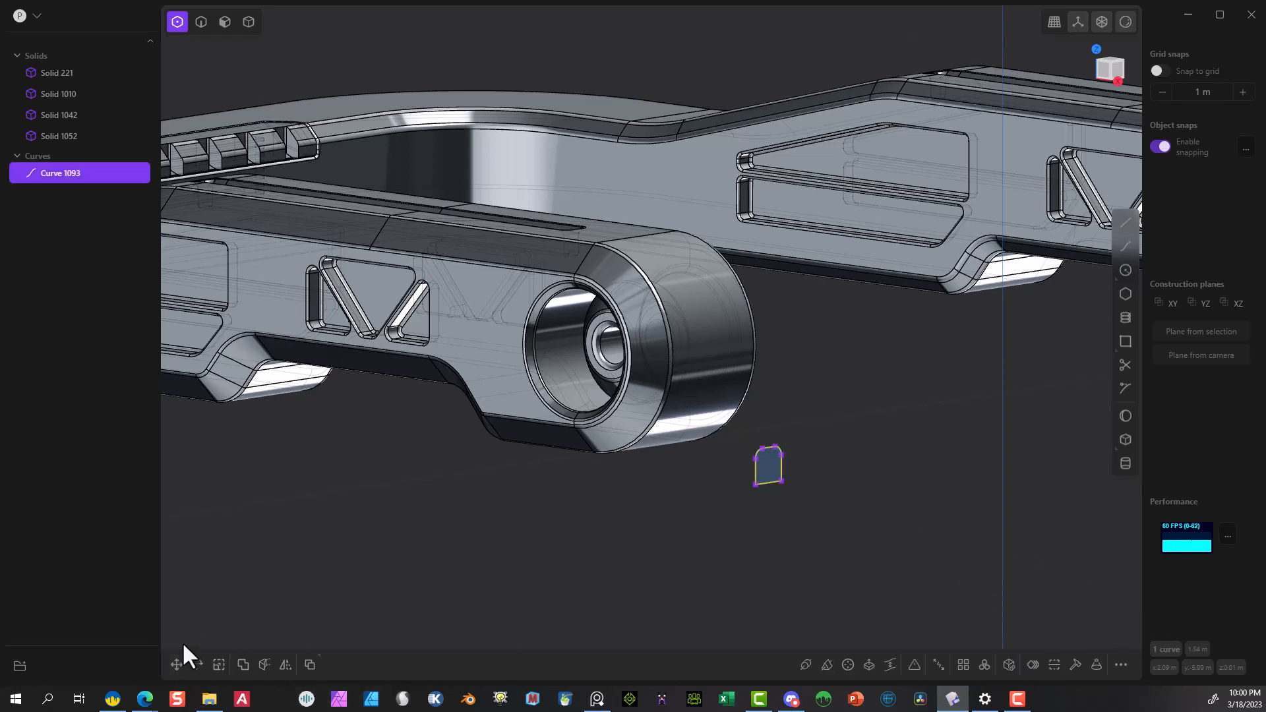
pyautogui.click(386, 541)
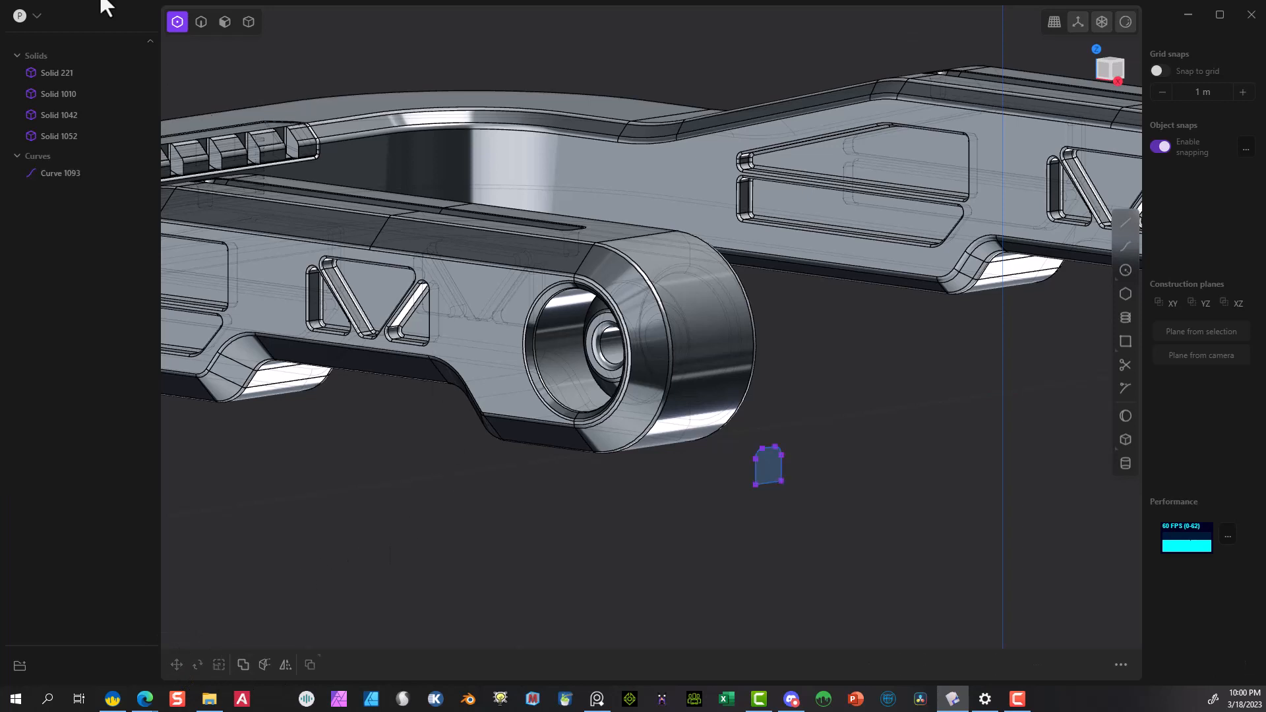
# Extrude the rounded rectangle profile back through the underside of the arm's end as a separate solid.
pyautogui.click(223, 22)
pyautogui.press('e')
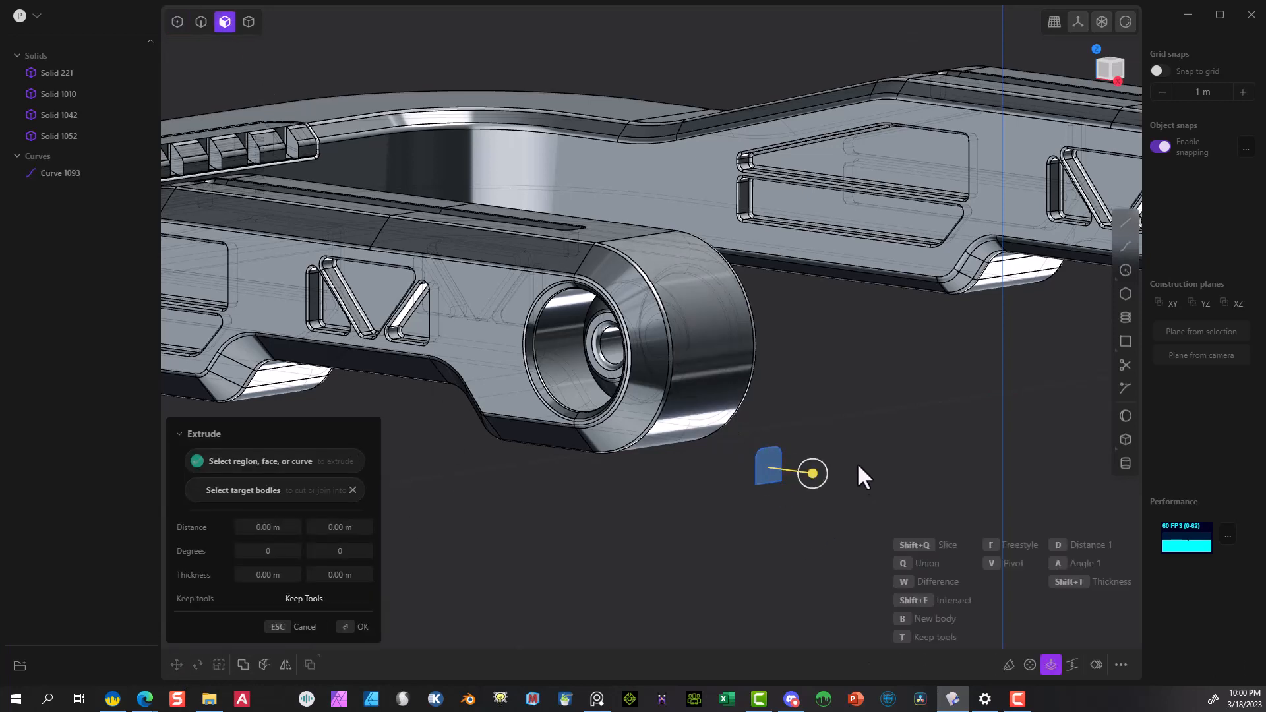
pyautogui.moveTo(813, 469); pyautogui.dragTo(489, 465)
pyautogui.moveTo(754, 530); pyautogui.dragTo(542, 396, button='middle')
pyautogui.press('Return')
# Raise the extruded bar about 0.14806 m along Z into the arm's underside.
pyautogui.press('g')
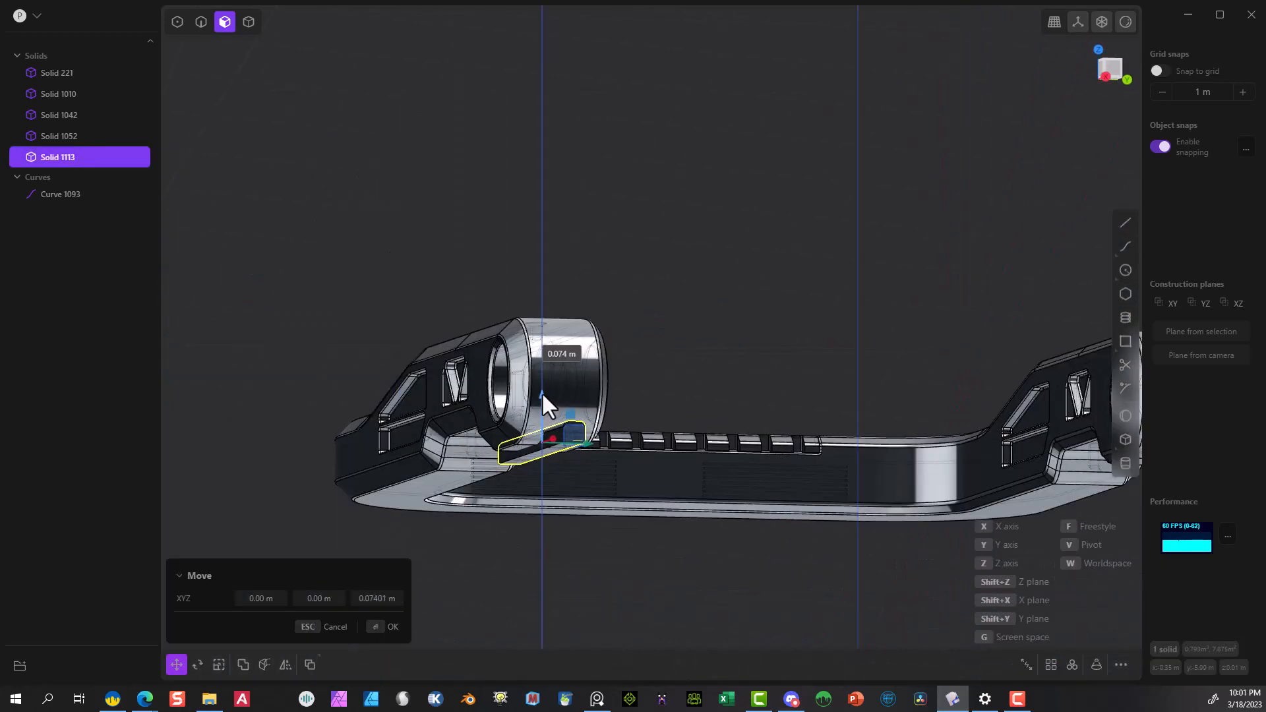
pyautogui.click(543, 389)
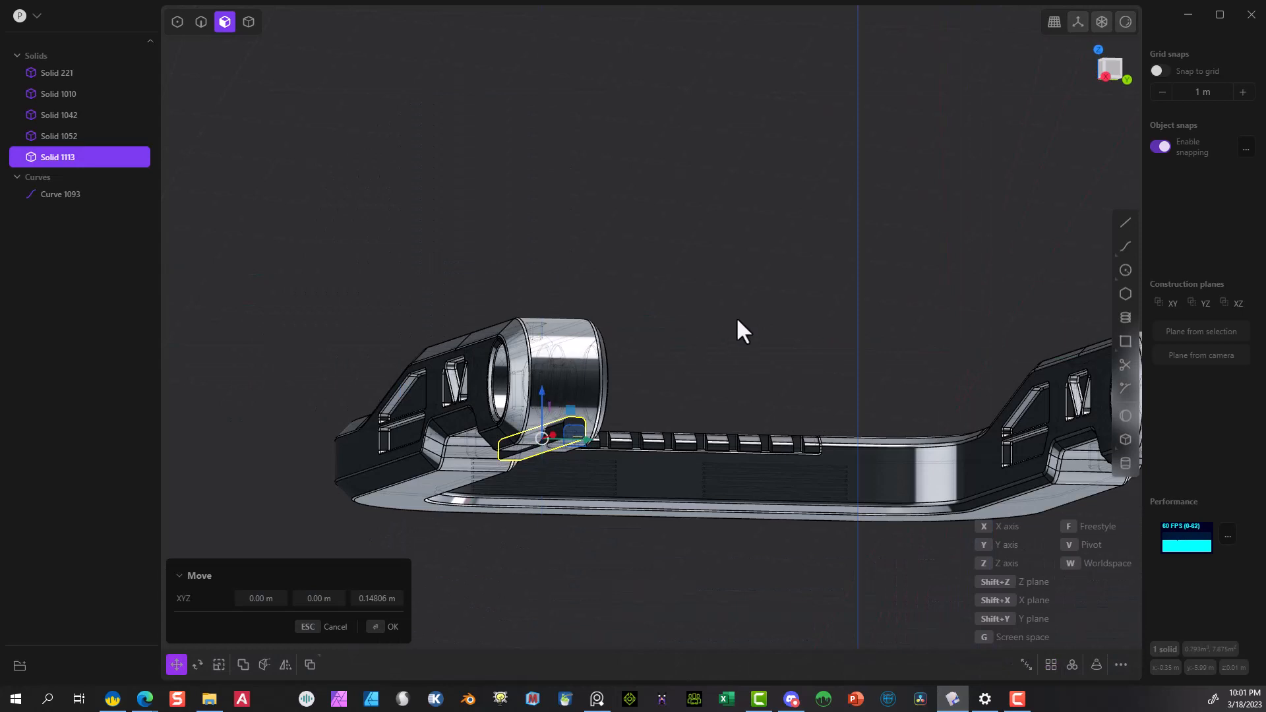
pyautogui.scroll(-2, 735, 318)
pyautogui.click(380, 628)
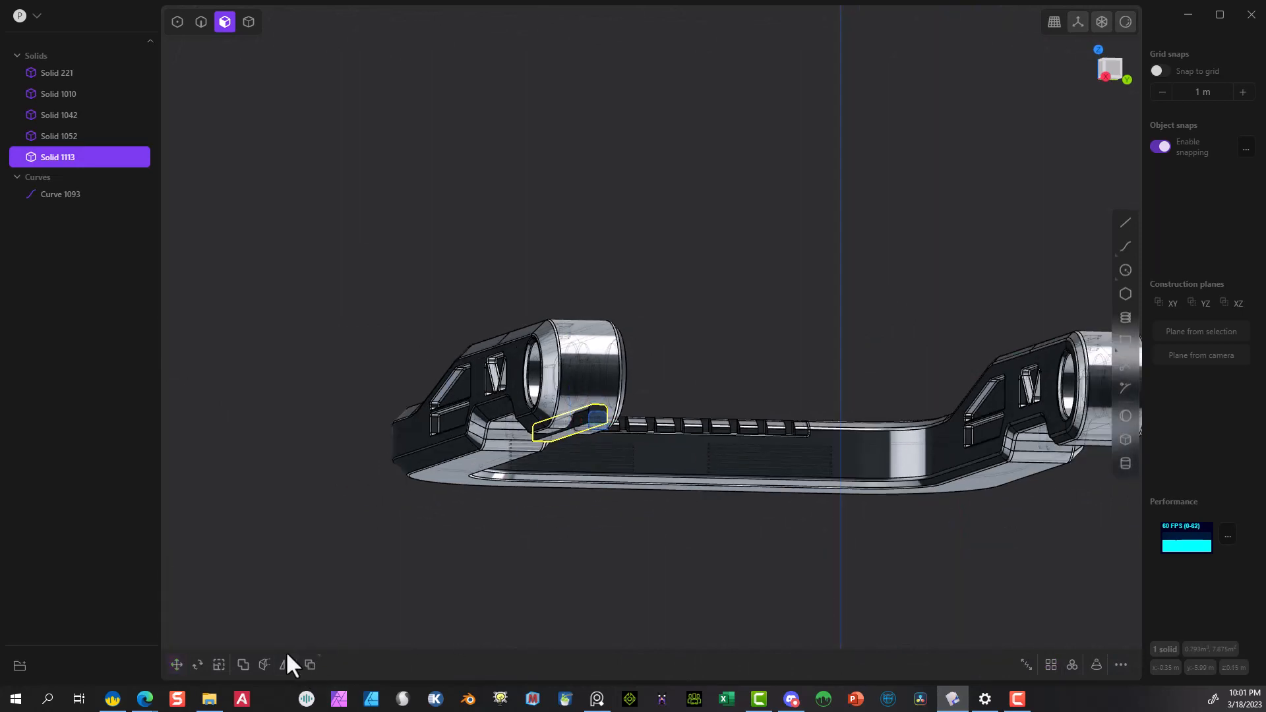
# Mirror the extruded bar along the Y axis onto the opposite arm.
pyautogui.click(285, 664)
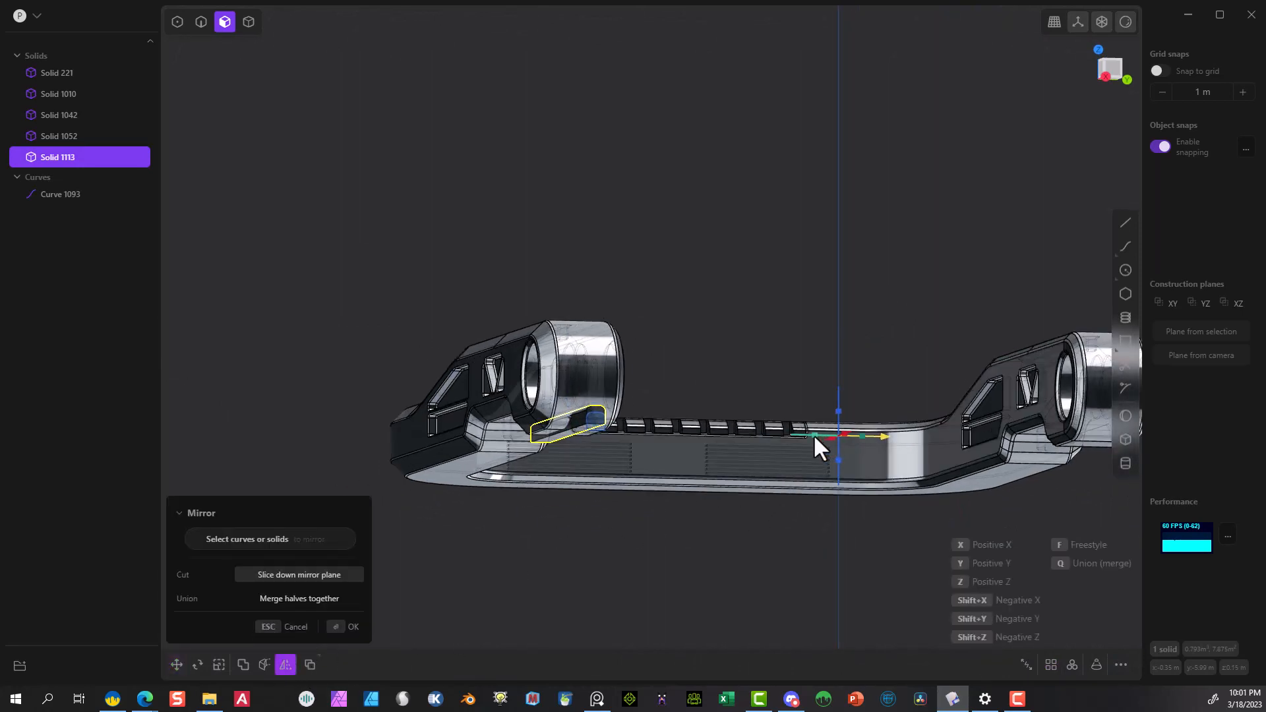
pyautogui.click(812, 434)
pyautogui.click(341, 628)
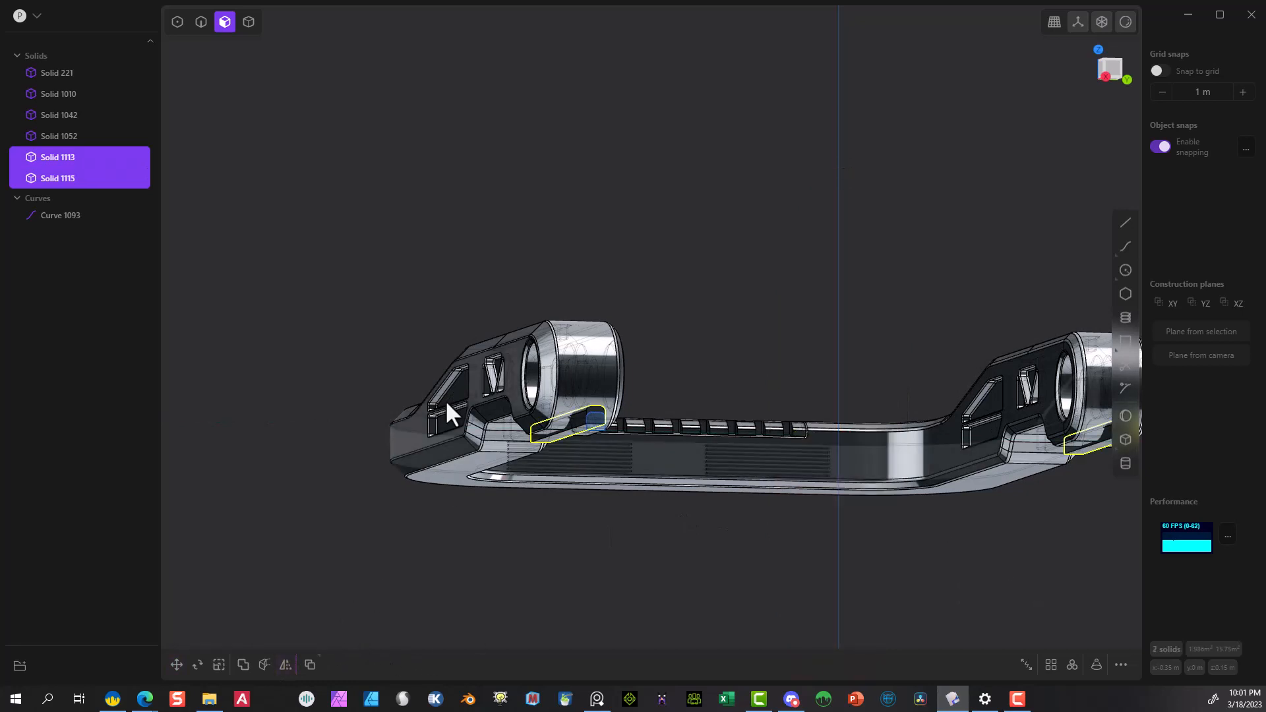
# Subtract the two mirrored channel solids under the arm ends from the U-shaped frame with a Boolean difference.
pyautogui.click(235, 546)
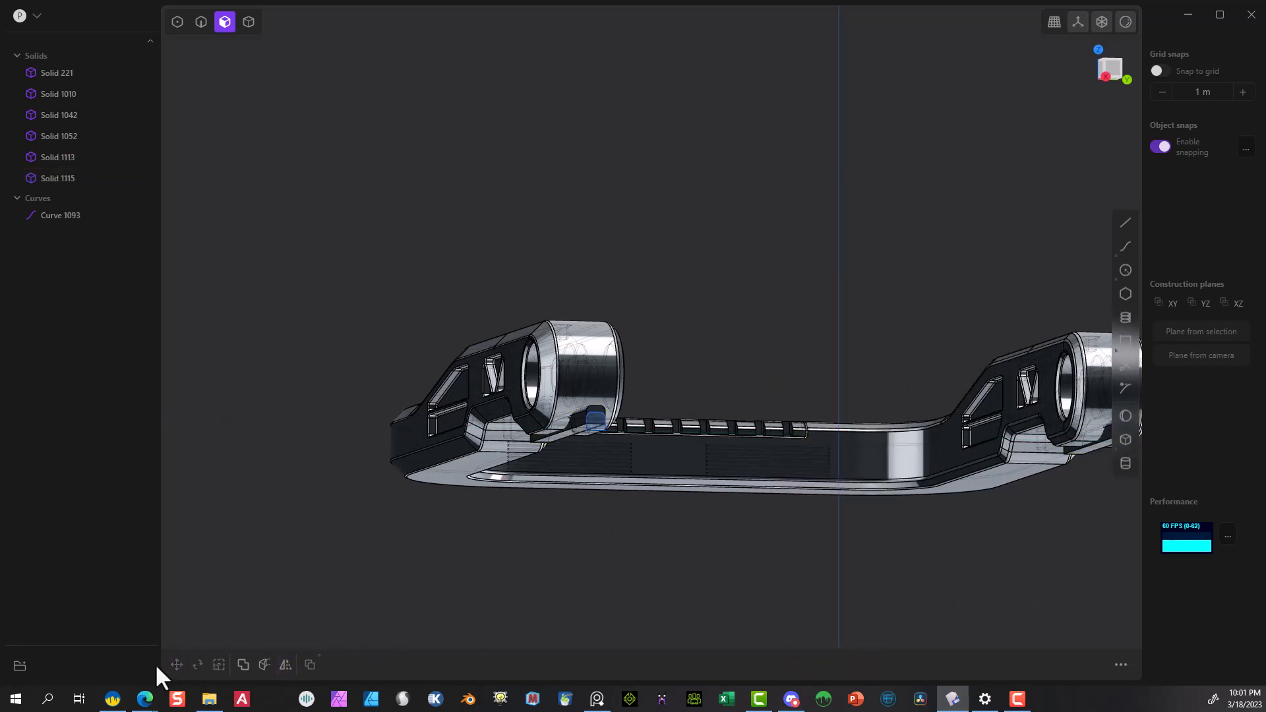
pyautogui.click(249, 22)
pyautogui.click(486, 391)
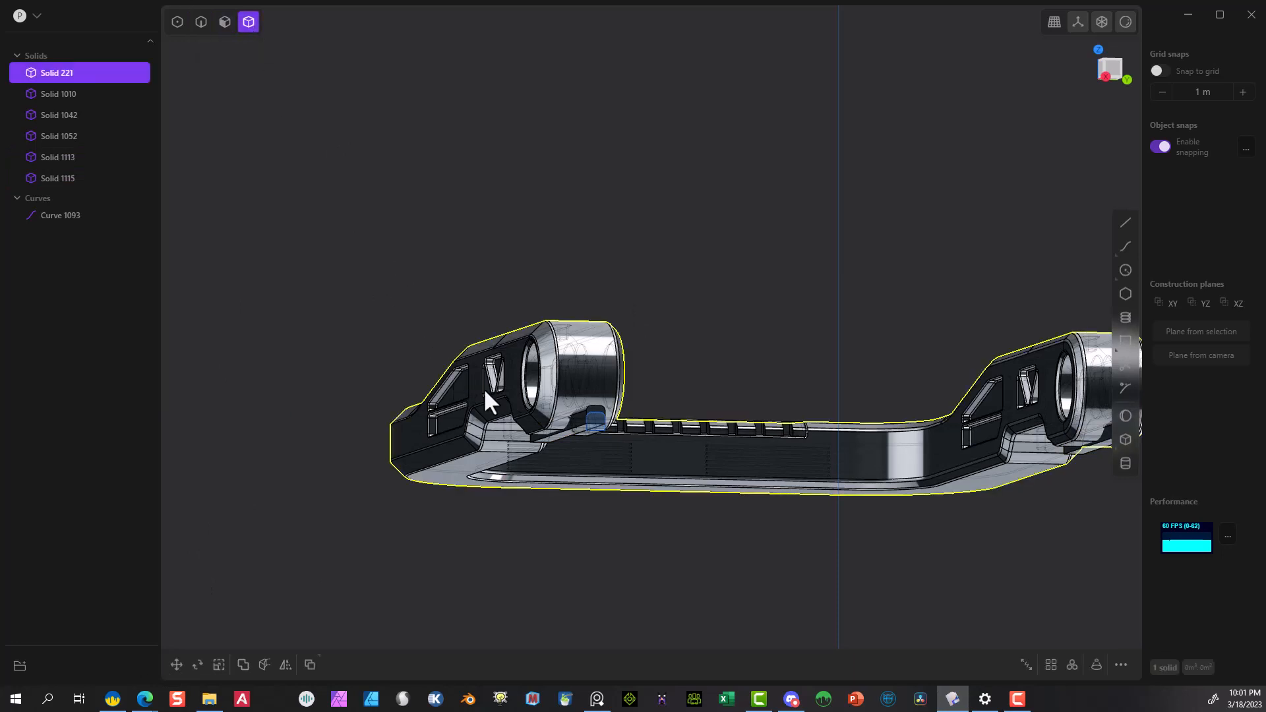
pyautogui.click(575, 428)
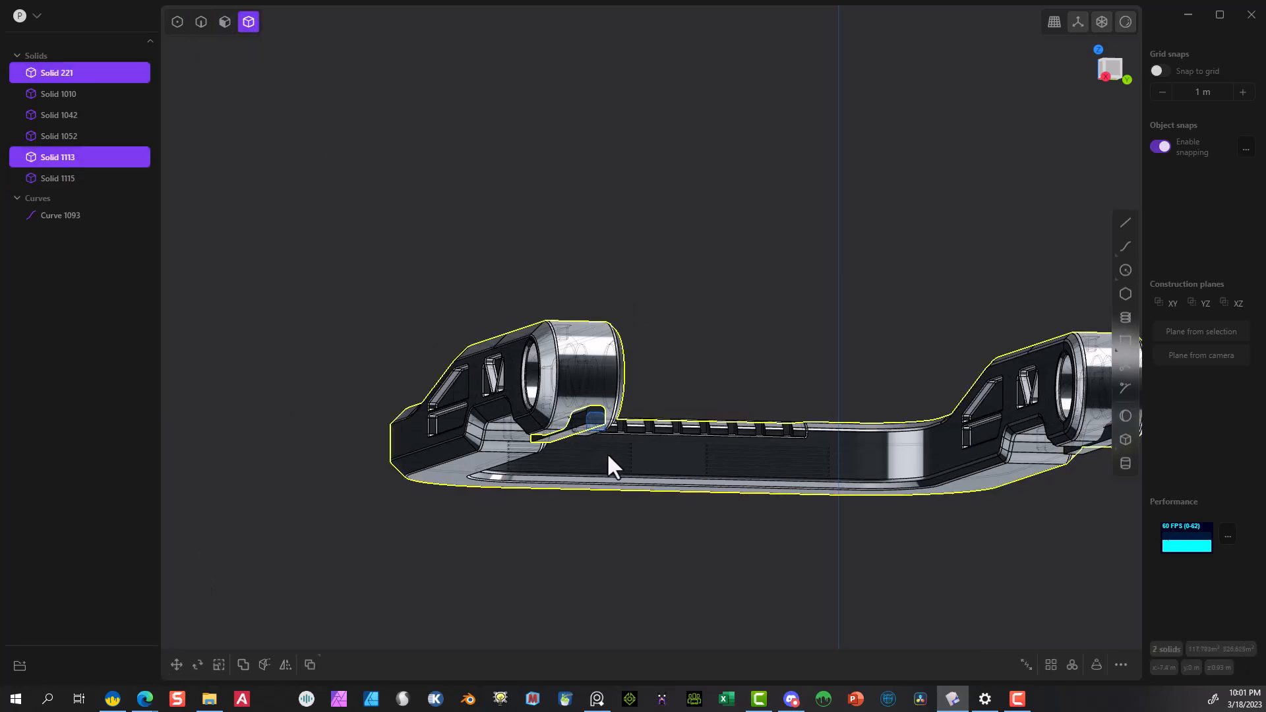
pyautogui.click(1099, 434)
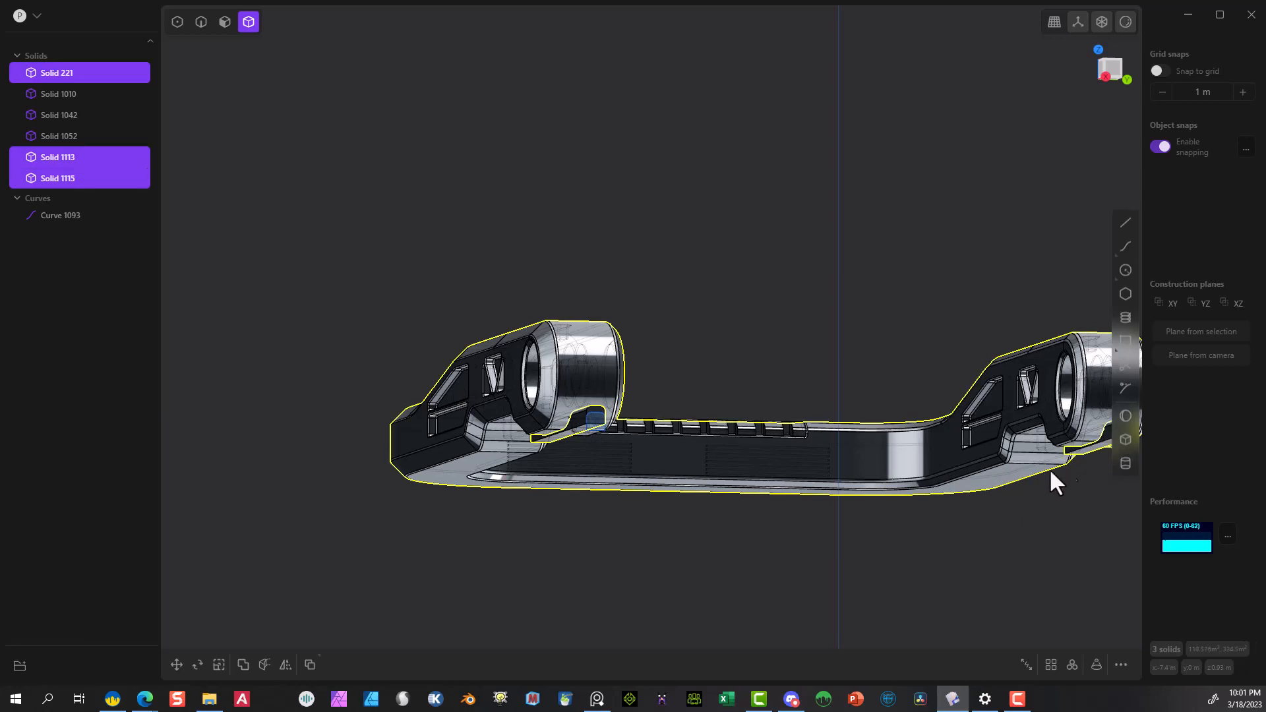
pyautogui.click(243, 665)
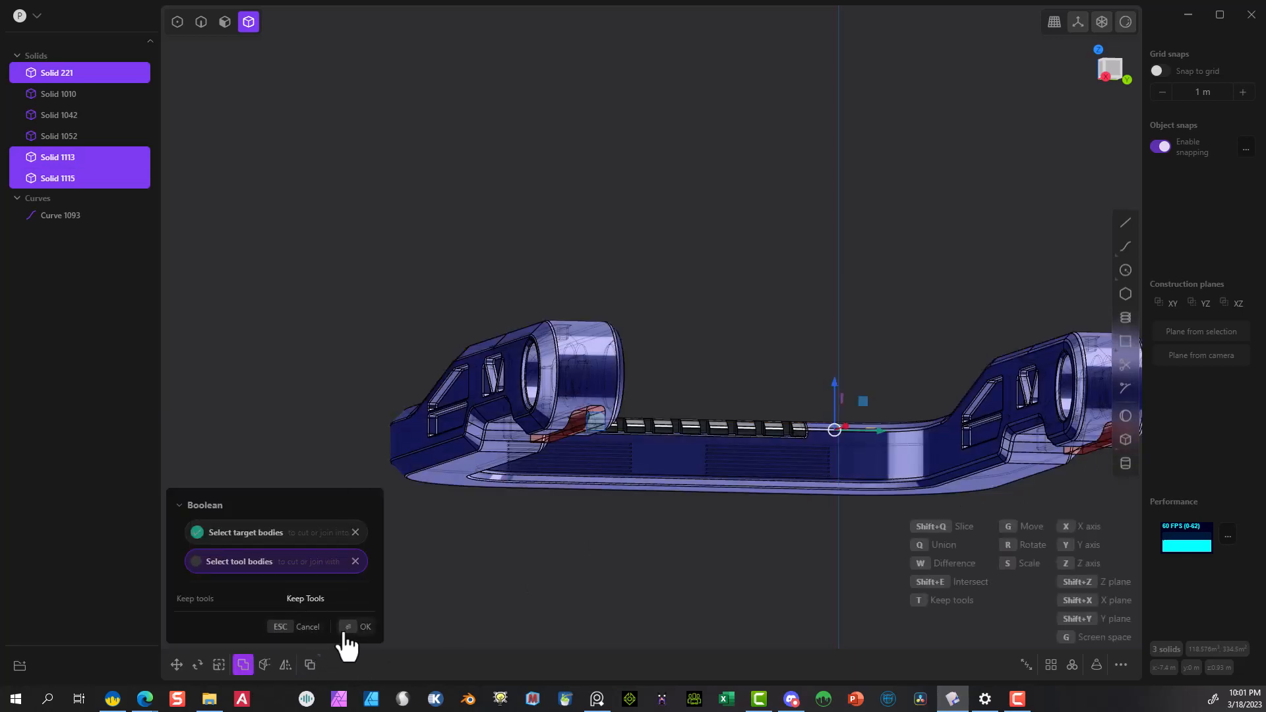
pyautogui.press('Return')
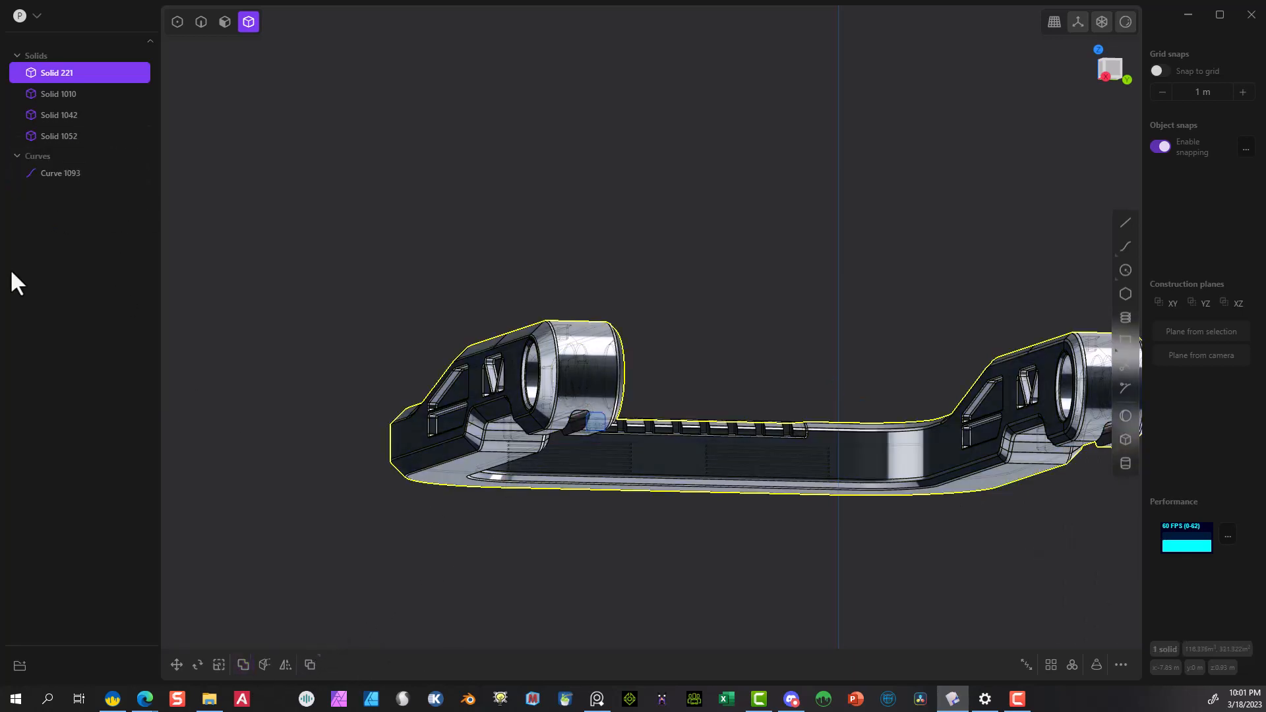
# Delete the leftover profile curve under the arm's end.
pyautogui.click(60, 175)
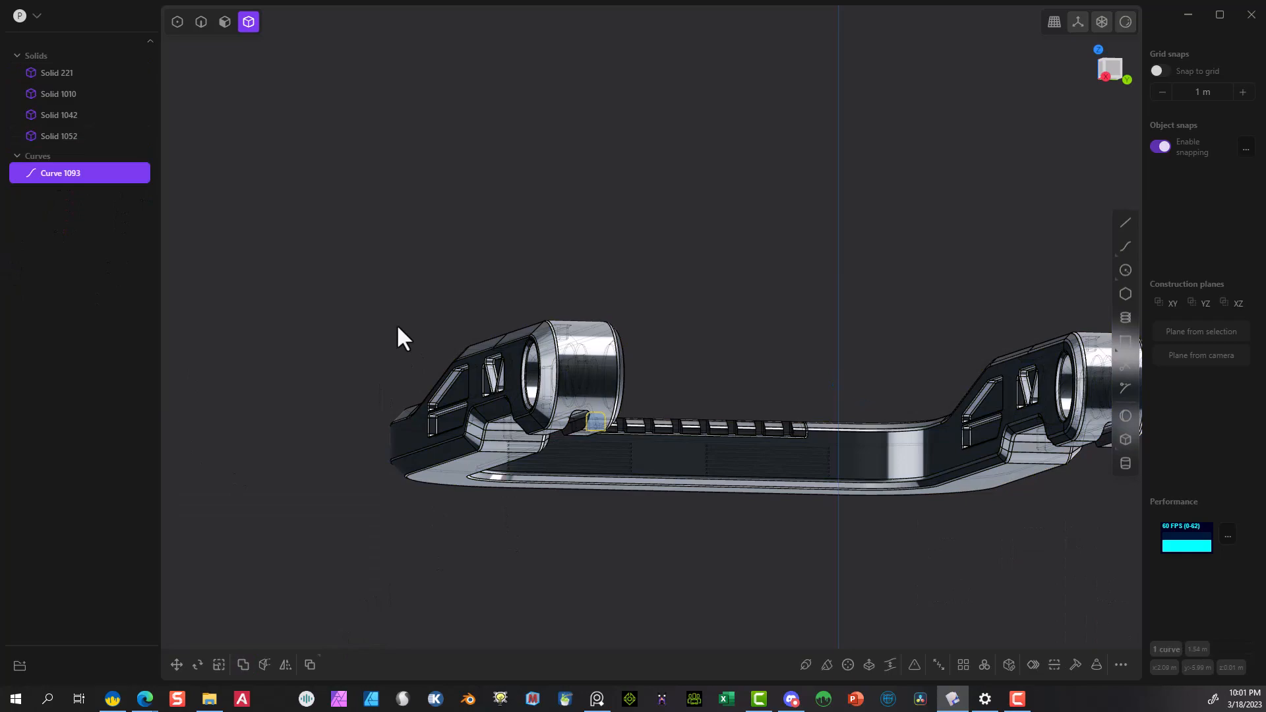
pyautogui.press('Delete')
# Examine the frame's arm ends, bores, side pockets and underside channel cuts from several angles.
pyautogui.scroll(1, 846, 507)
pyautogui.scroll(5, 556, 360)
pyautogui.moveTo(556, 360); pyautogui.dragTo(517, 309, button='middle')
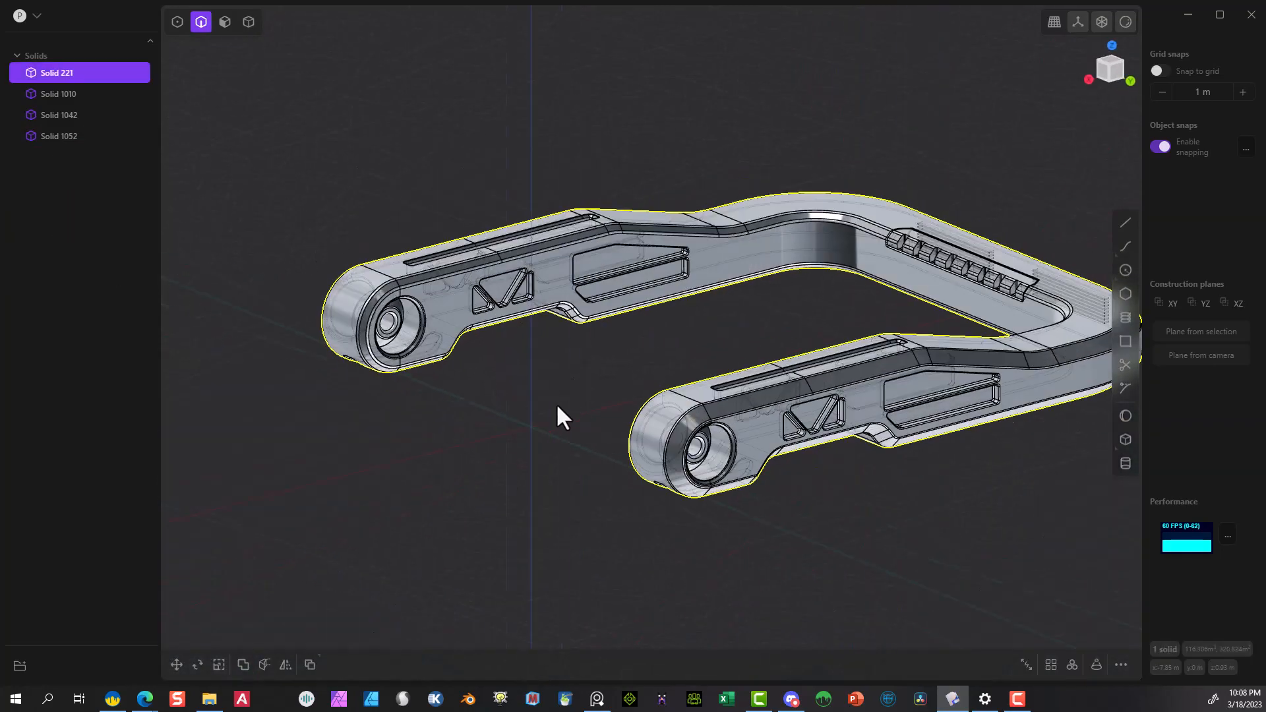
pyautogui.moveTo(557, 407); pyautogui.dragTo(593, 421, button='middle')
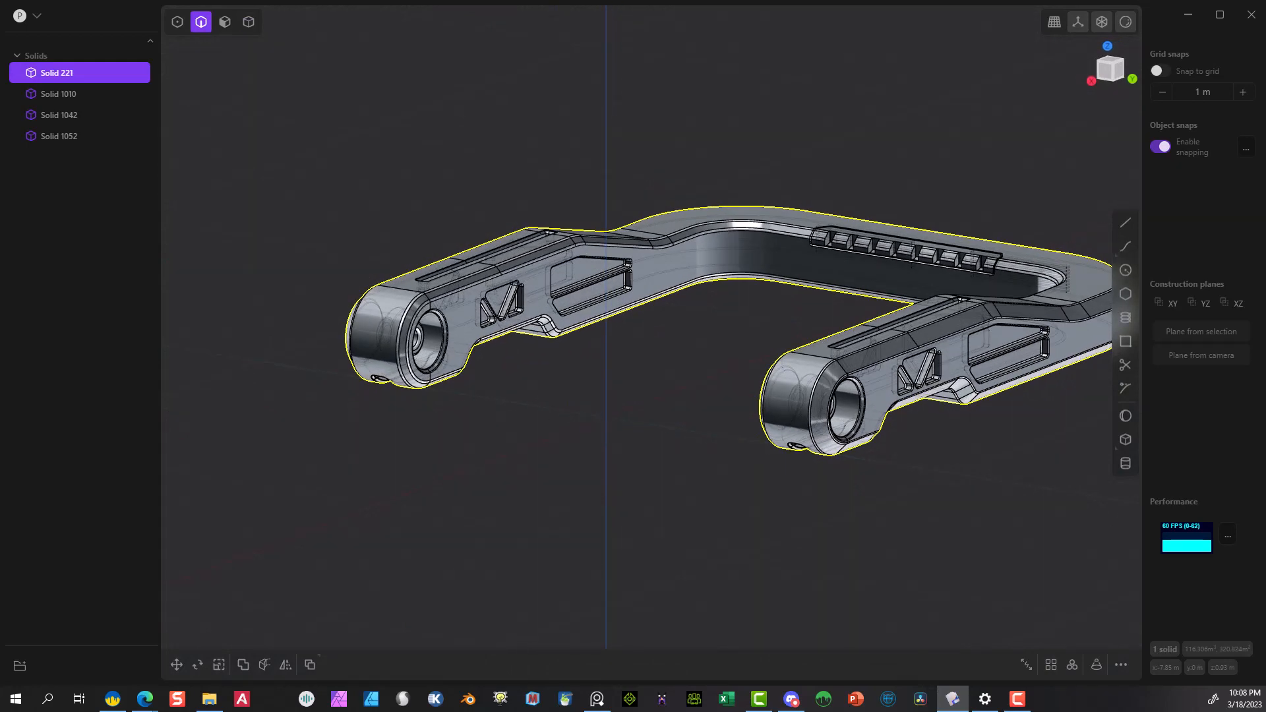
pyautogui.click(350, 254)
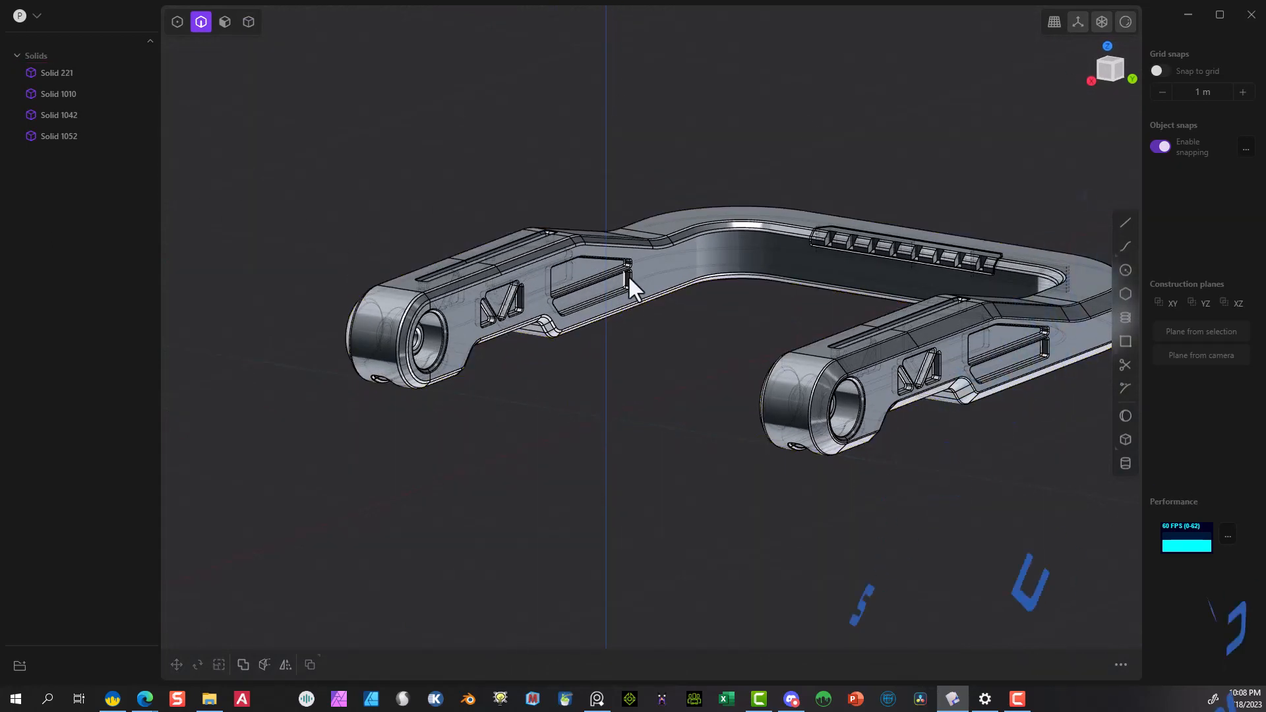
pyautogui.scroll(3, 477, 264)
pyautogui.scroll(-2, 477, 261)
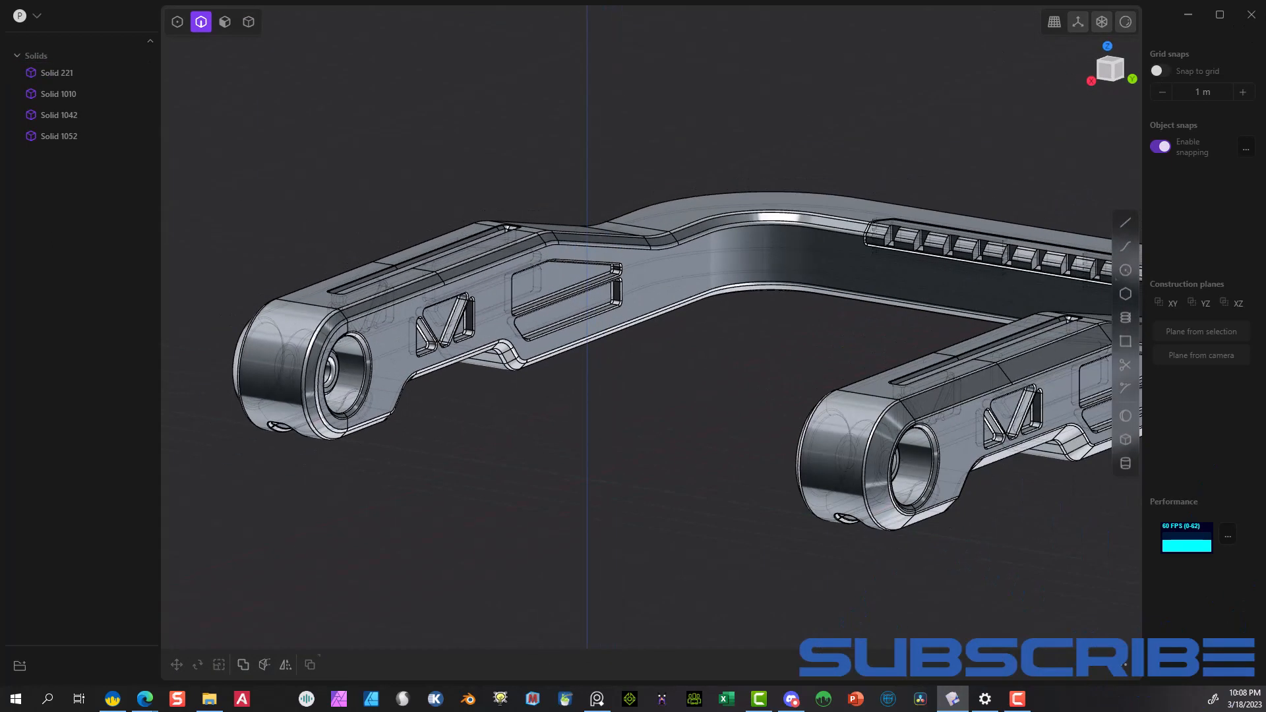